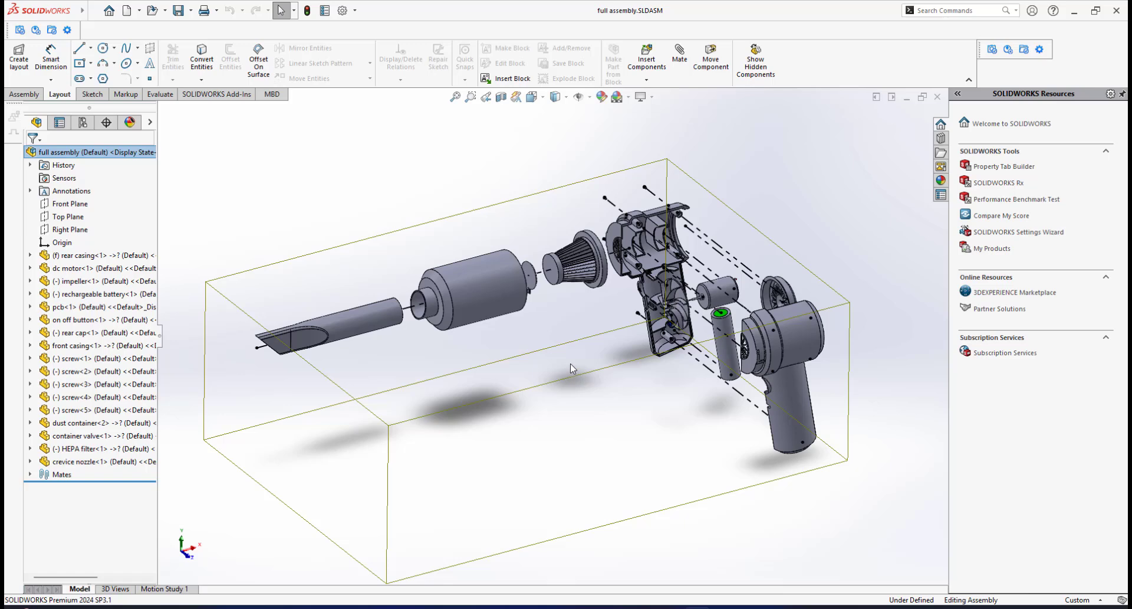
scroll(571, 363, "up", 2)
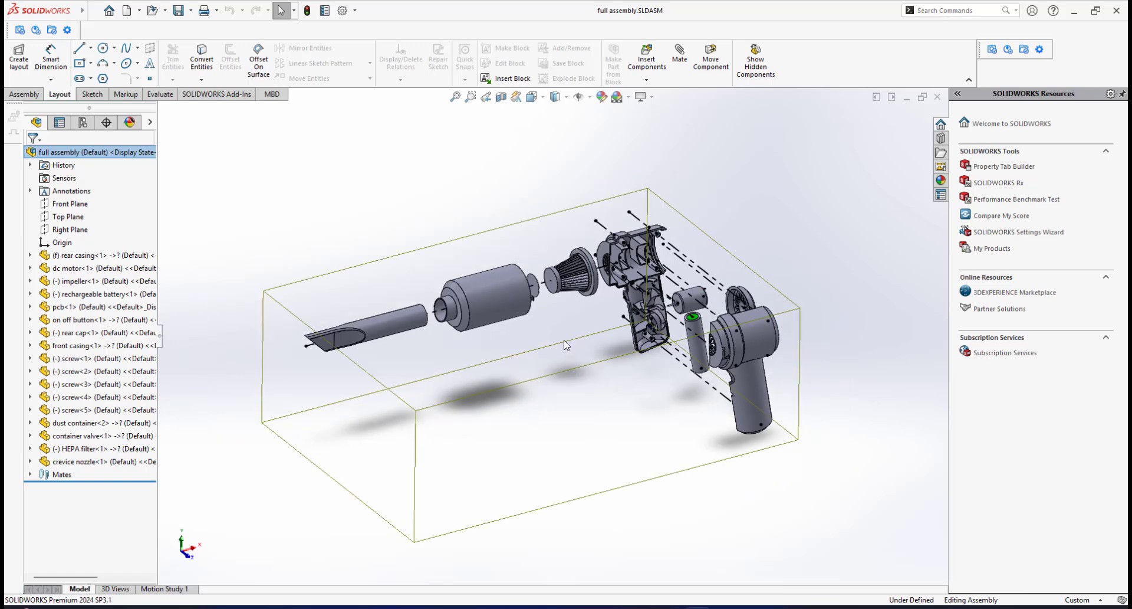
scroll(546, 293, "down", 1)
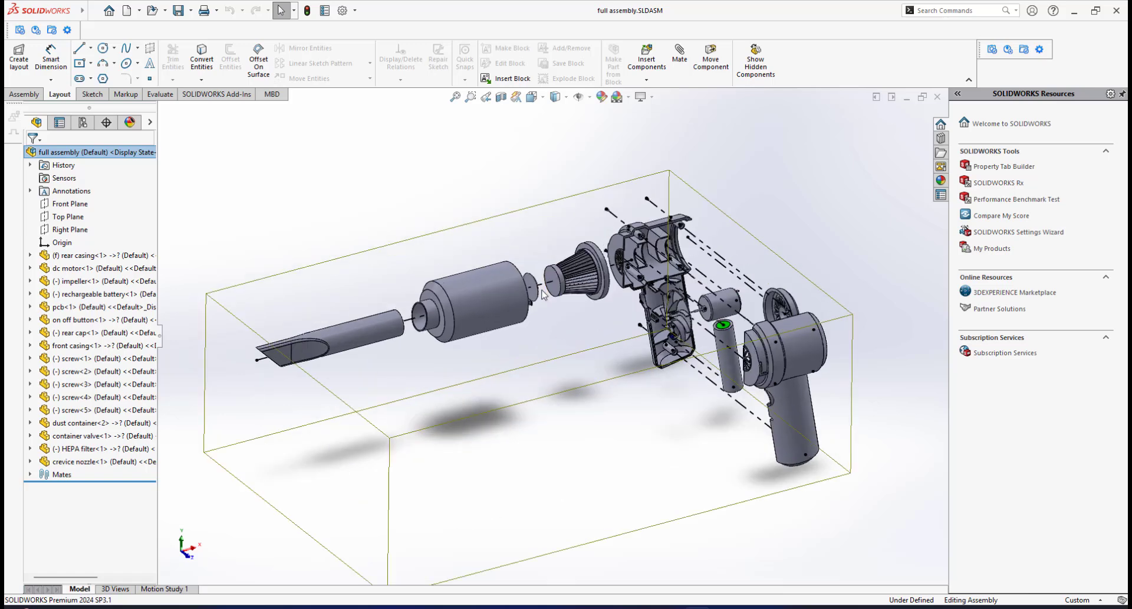
scroll(540, 318, "up", 1)
scroll(540, 317, "down", 1)
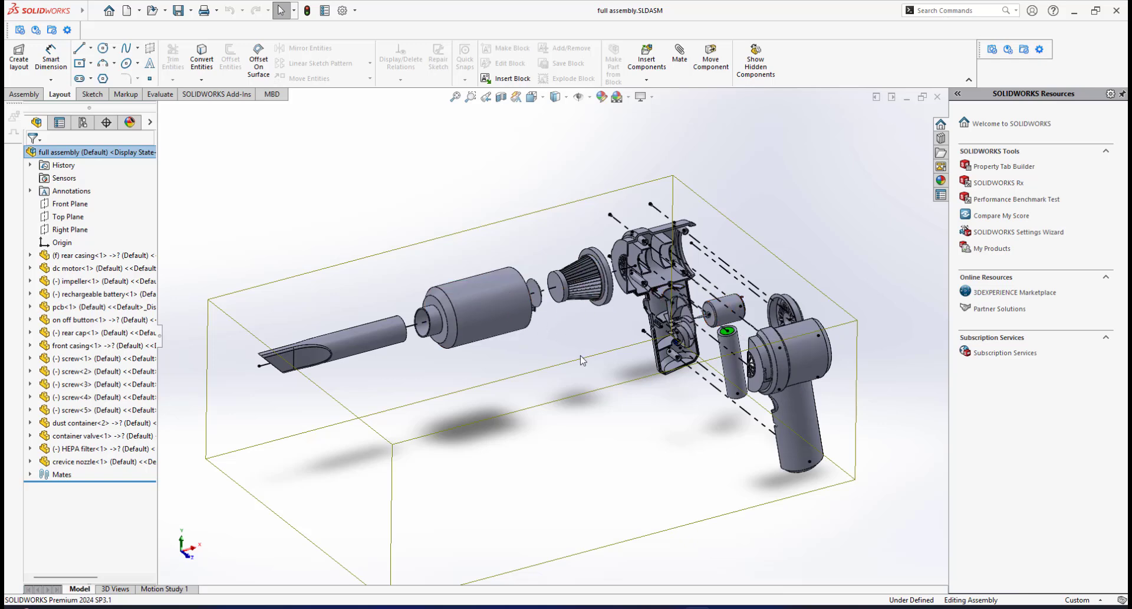
scroll(580, 355, "up", 2)
scroll(580, 352, "down", 3)
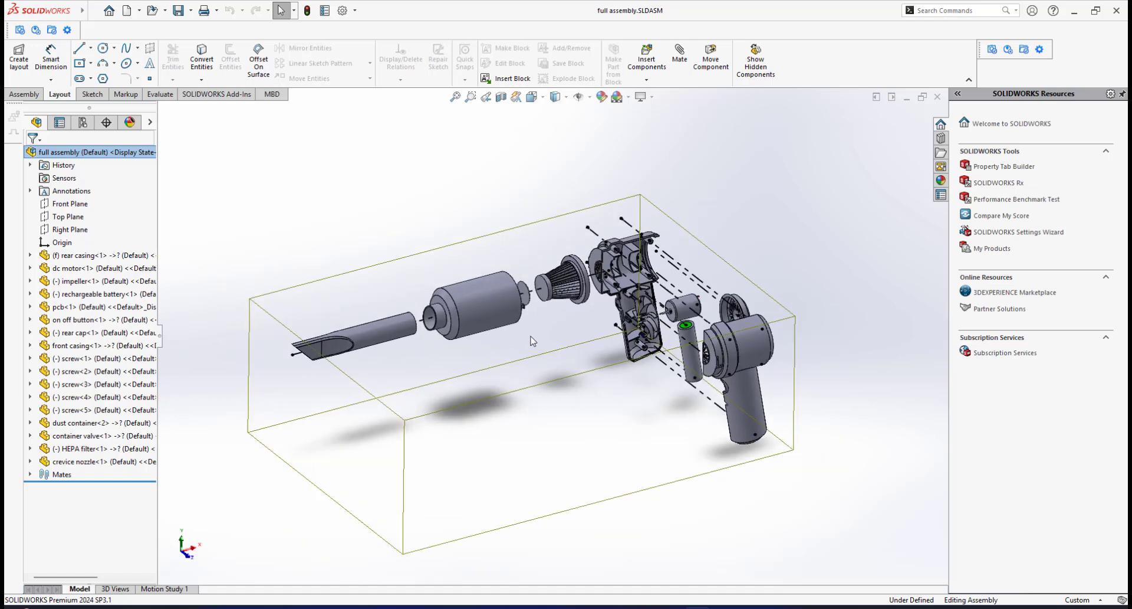
scroll(505, 344, "down", 2)
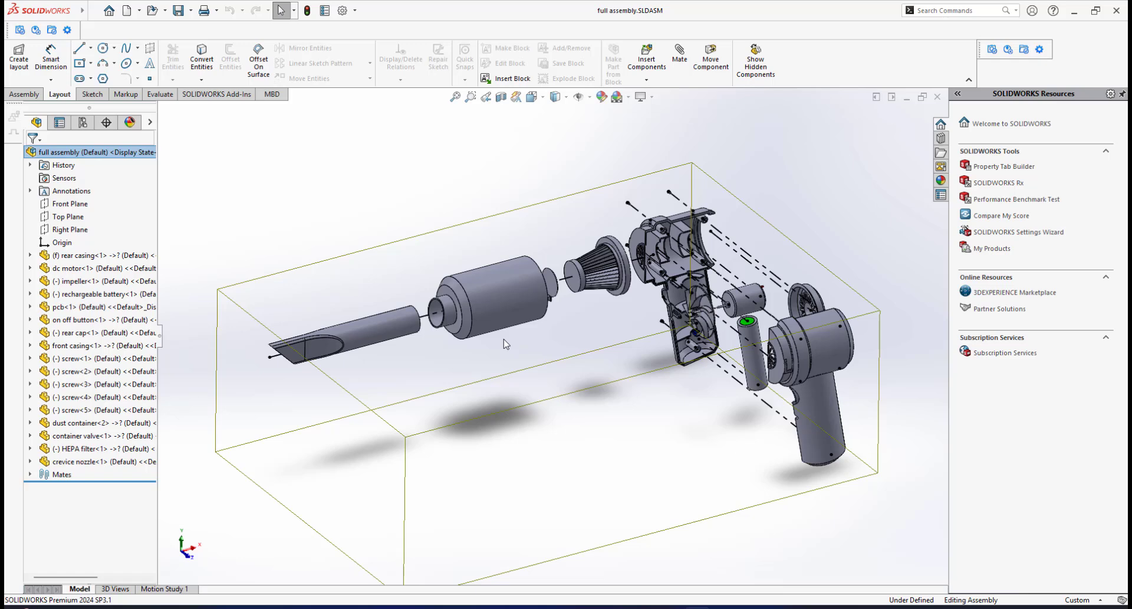
scroll(506, 344, "up", 1)
scroll(526, 293, "down", 1)
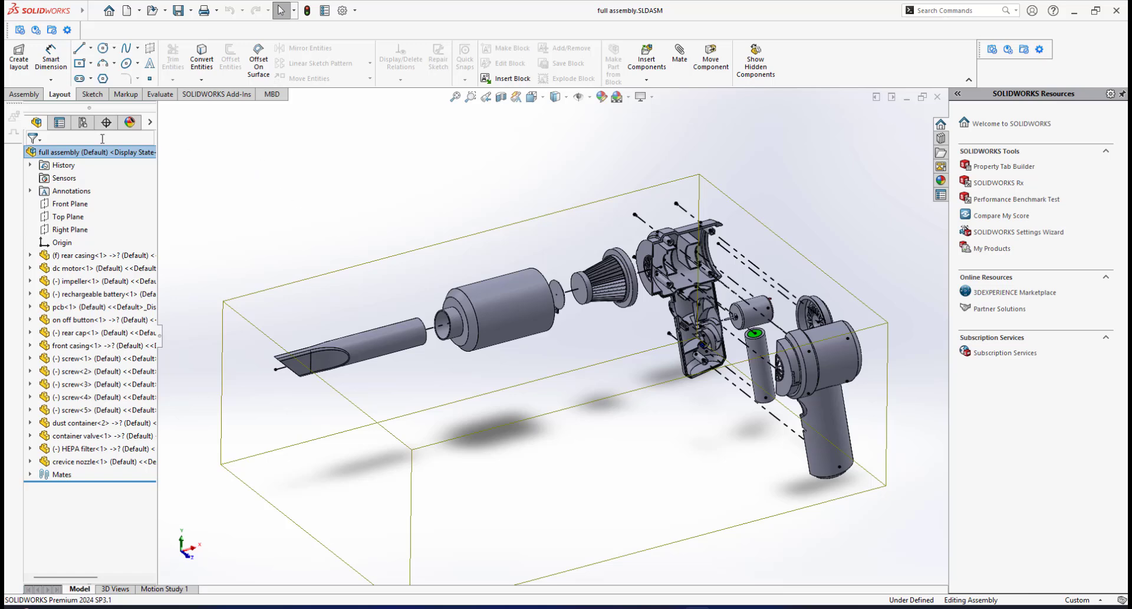
- Collapse the exploded full assembly and create a new drawing from it
right_click(72, 153)
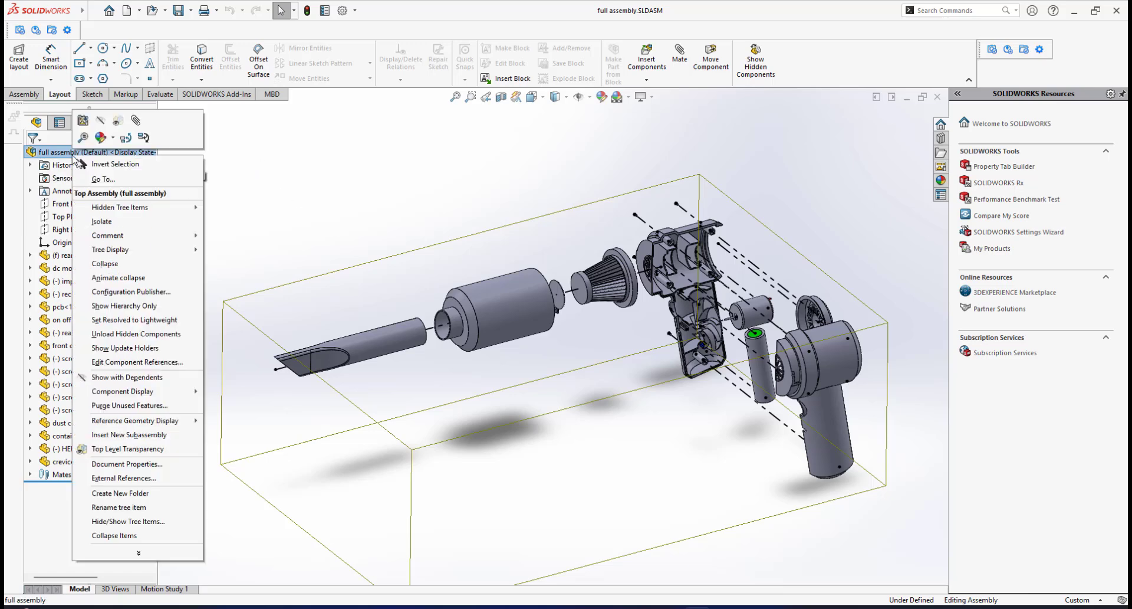
left_click(121, 266)
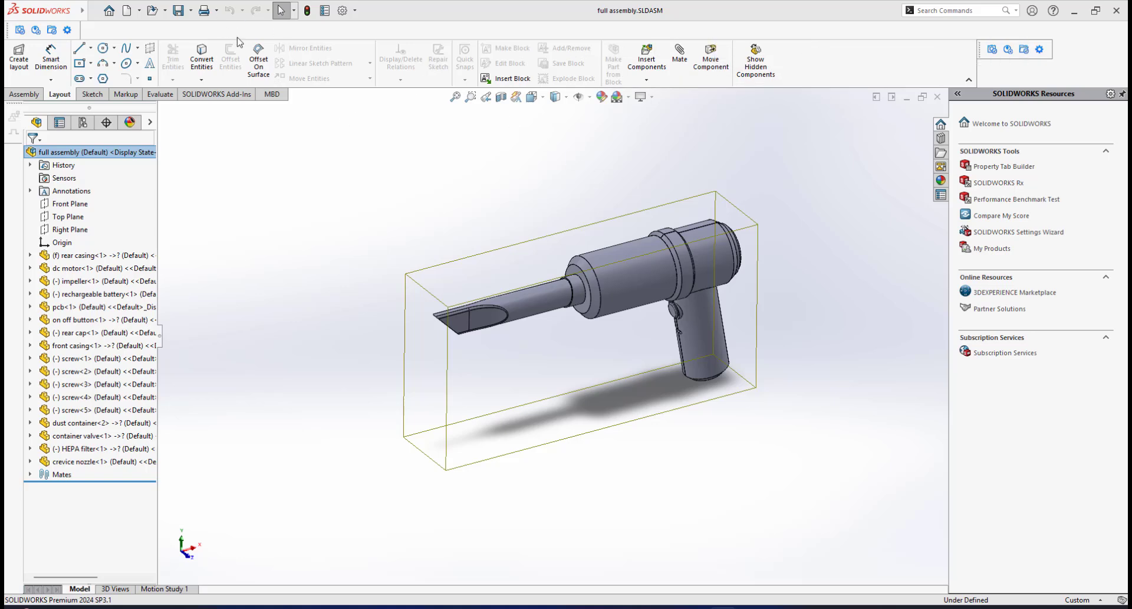
left_click(140, 12)
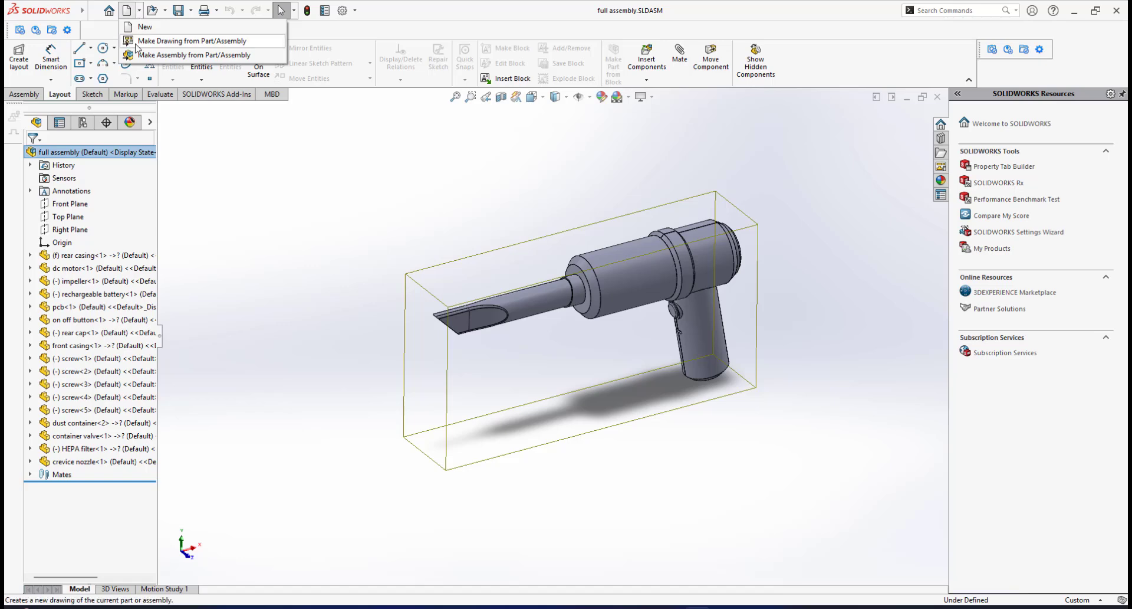
left_click(180, 42)
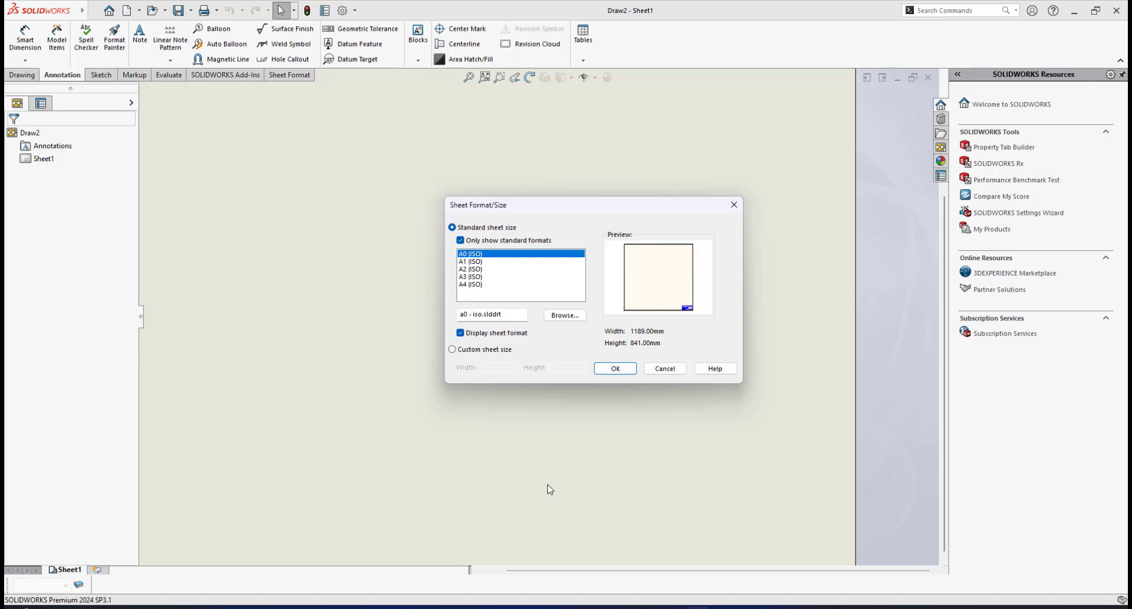
- Load the custom UTM sheet format file from disk and apply it to the new drawing sheet
left_click(566, 317)
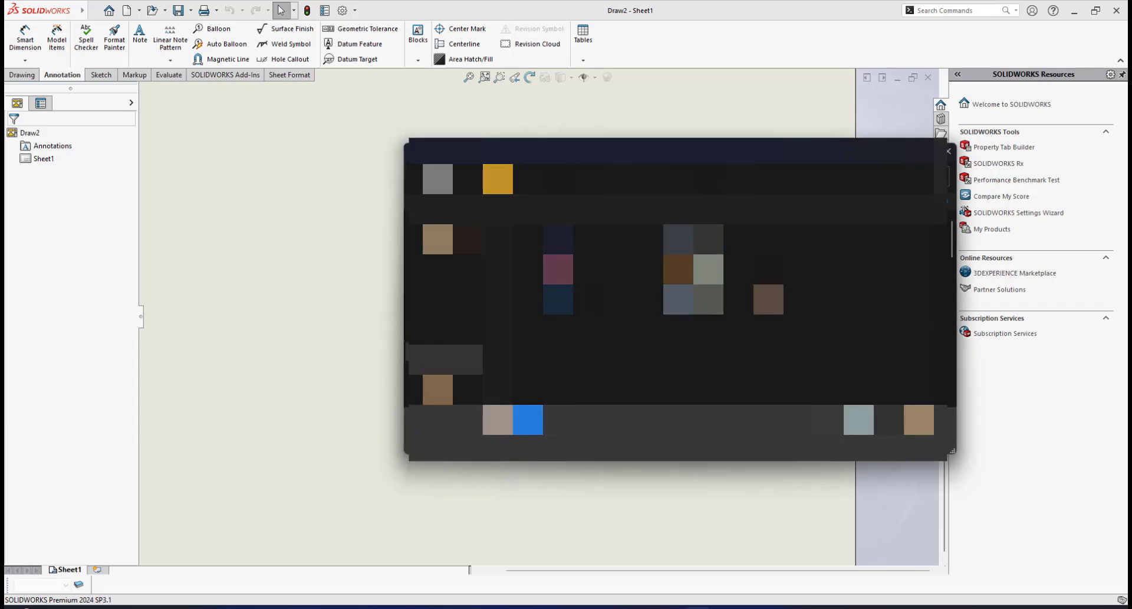
left_click(913, 422)
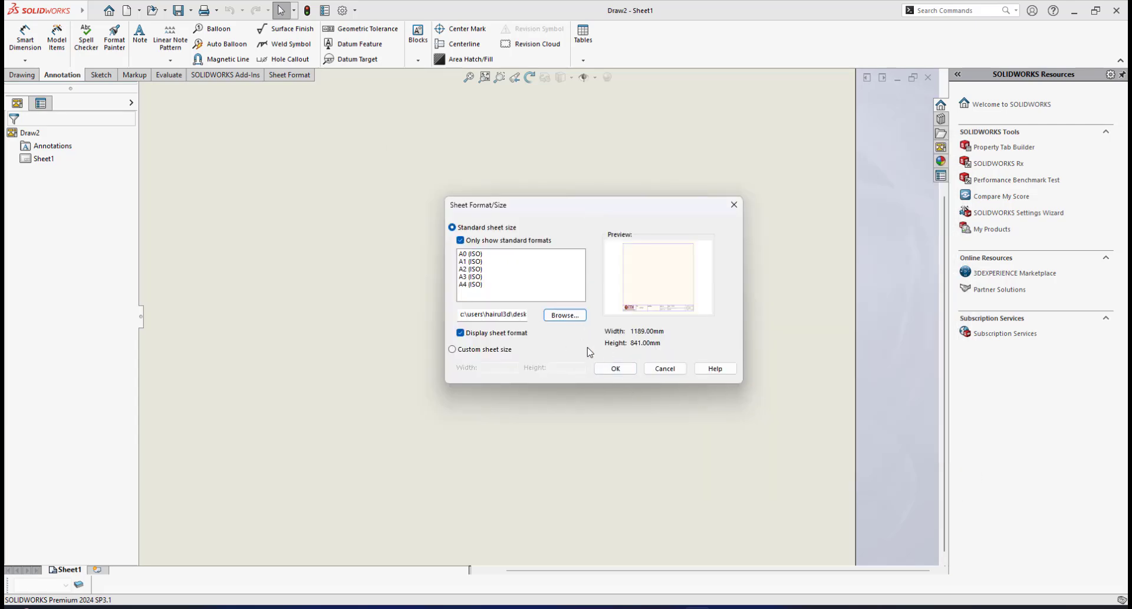
left_click(615, 369)
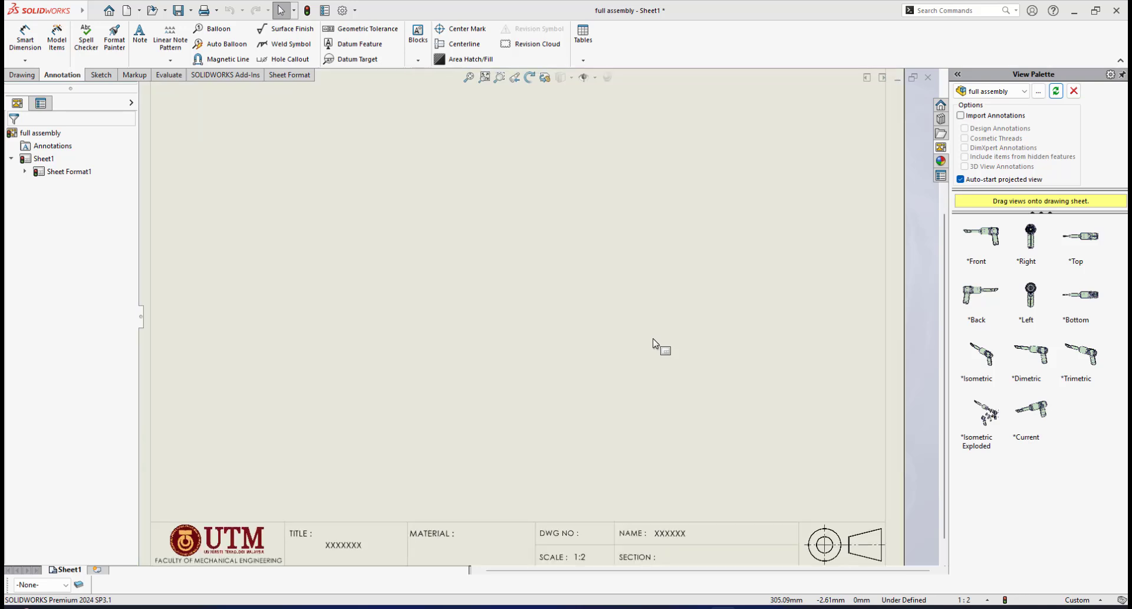
- Examine the blank sheet's layout and its title block fields, including logo, title, material, drawing number, scale, name and section
scroll(653, 338, "up", 4)
scroll(498, 295, "up", 1)
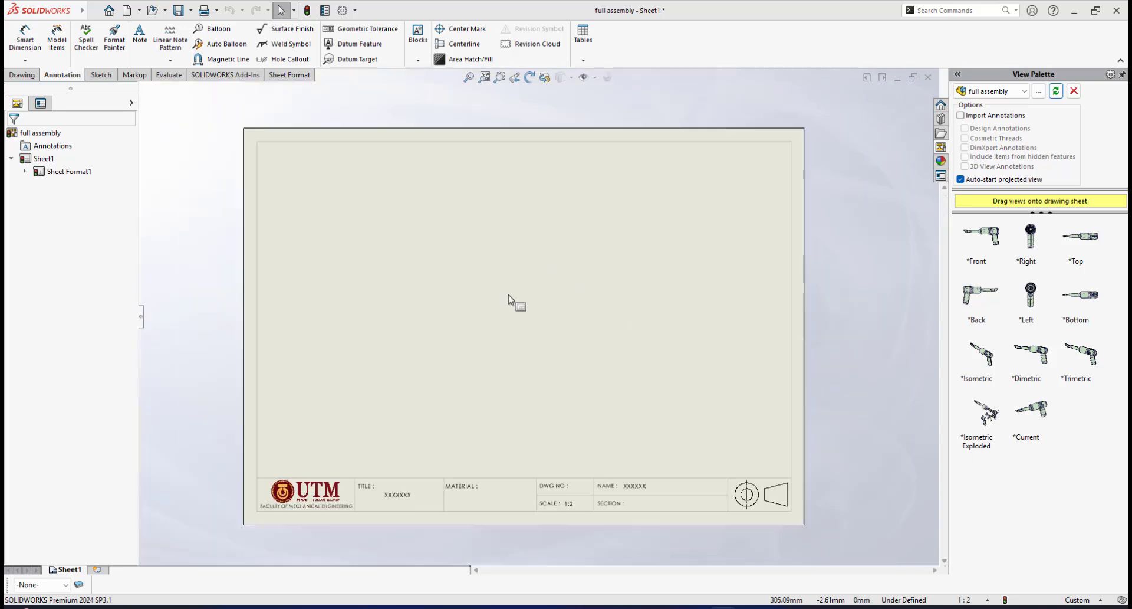
scroll(508, 299, "down", 1)
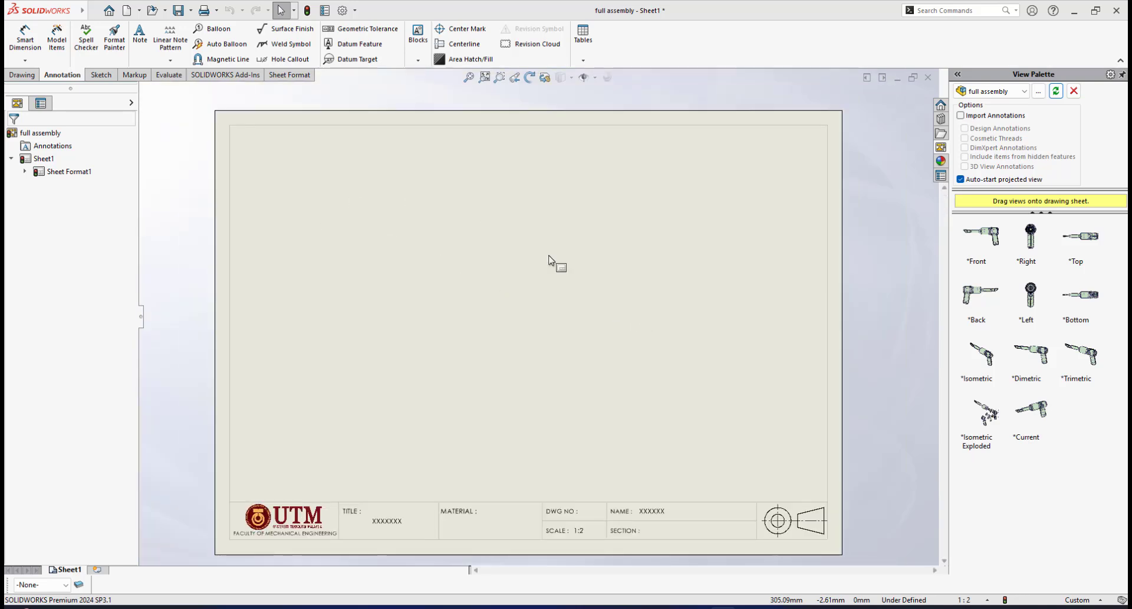
scroll(587, 311, "up", 2)
scroll(593, 318, "down", 1)
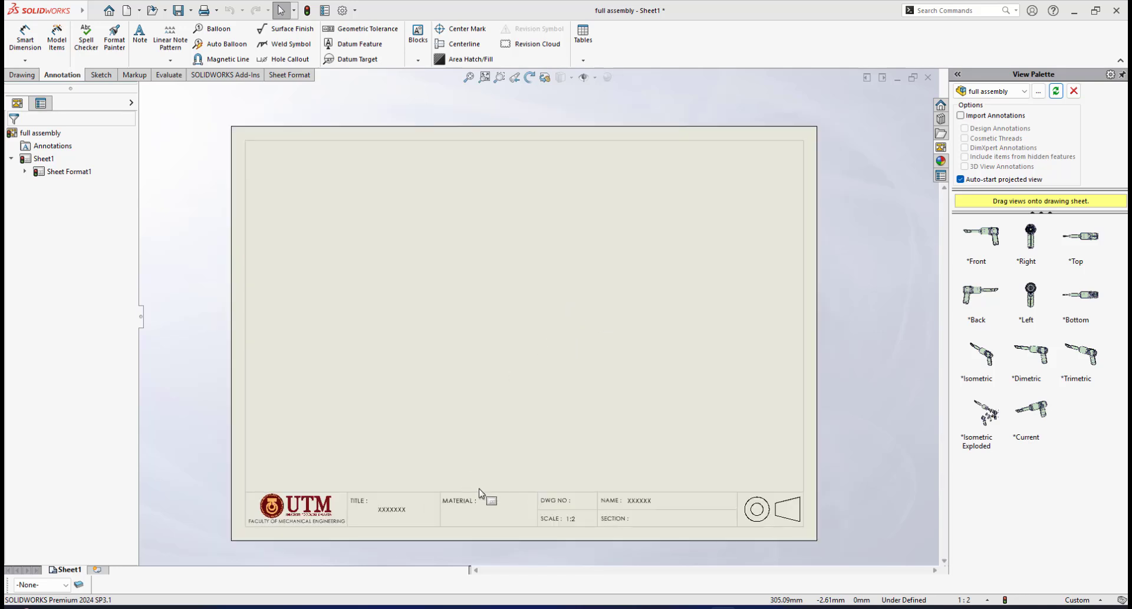
scroll(479, 494, "up", 2)
scroll(478, 420, "down", 3)
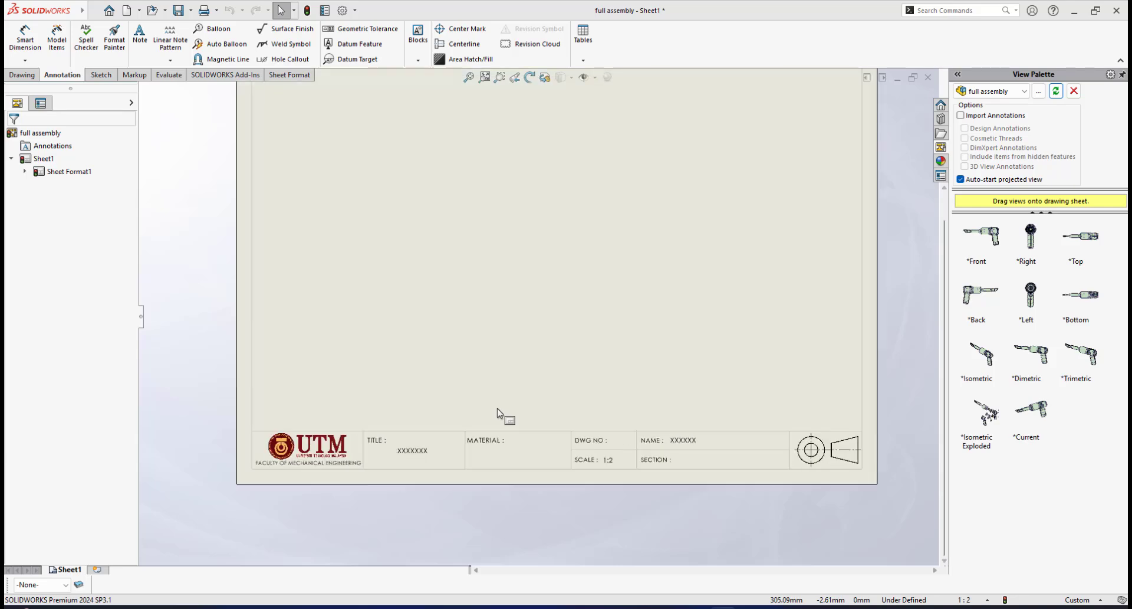
scroll(472, 416, "down", 1)
scroll(466, 423, "down", 3)
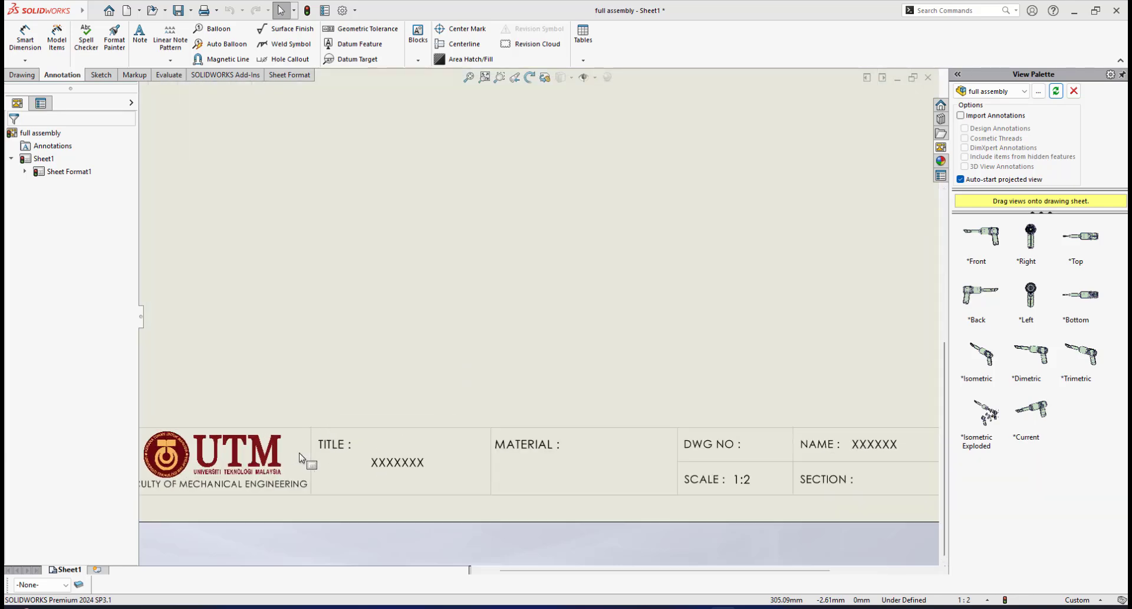
middle_click_drag(434, 422, 516, 416)
scroll(406, 451, "down", 1)
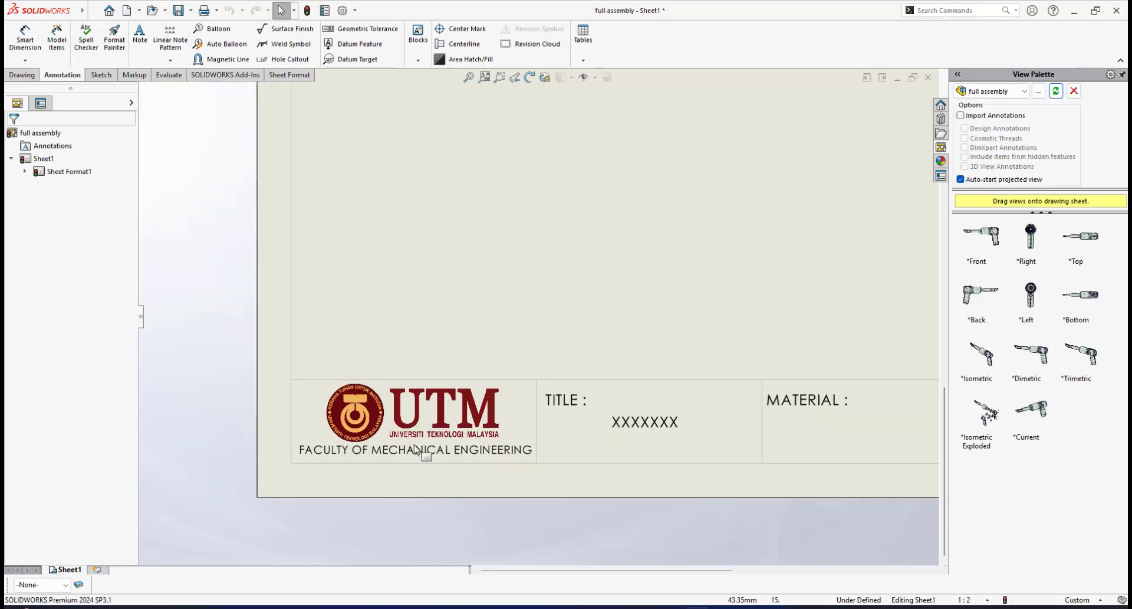
mouse_move(619, 430)
middle_mouse_down()
mouse_move(584, 422)
mouse_move(383, 460)
middle_mouse_up()
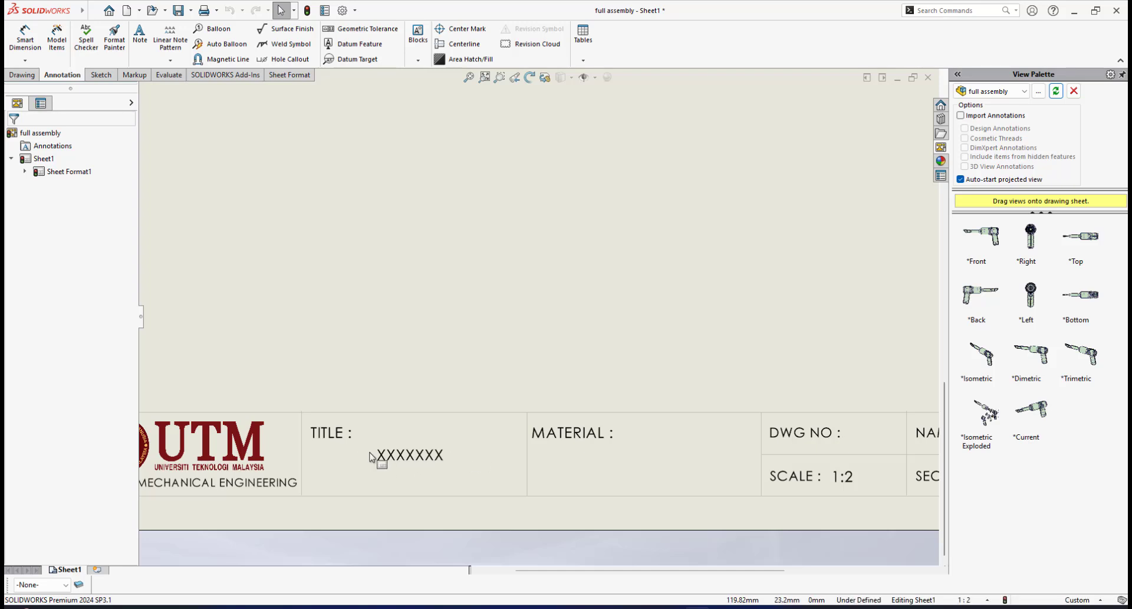
scroll(616, 437, "up", 2)
middle_click_drag(619, 429, 544, 455)
scroll(584, 443, "down", 1)
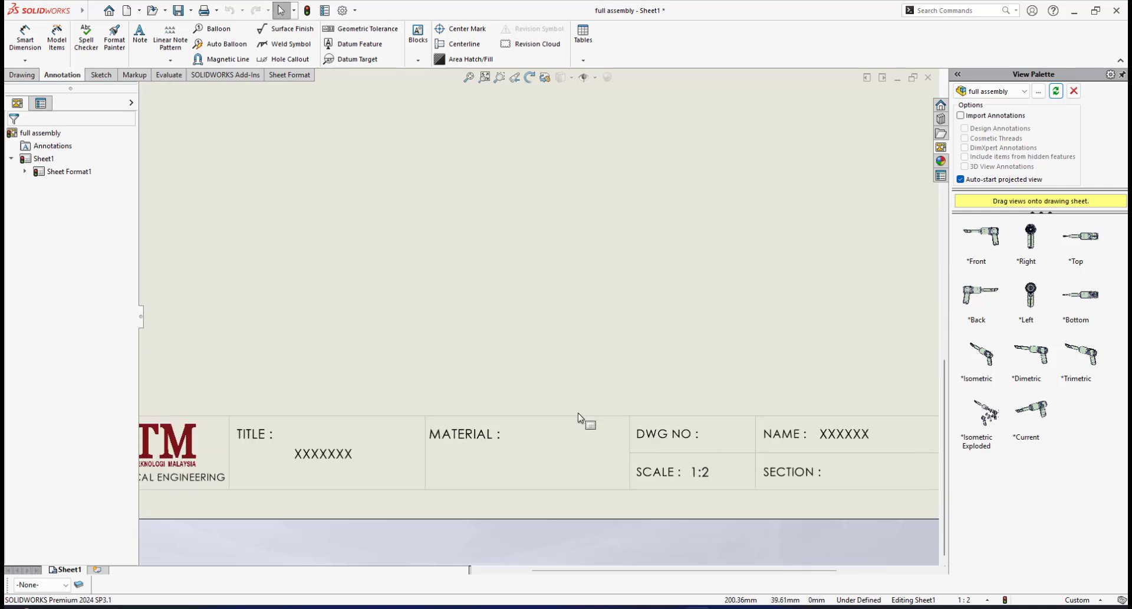
scroll(537, 470, "up", 4)
middle_click_drag(584, 382, 576, 444)
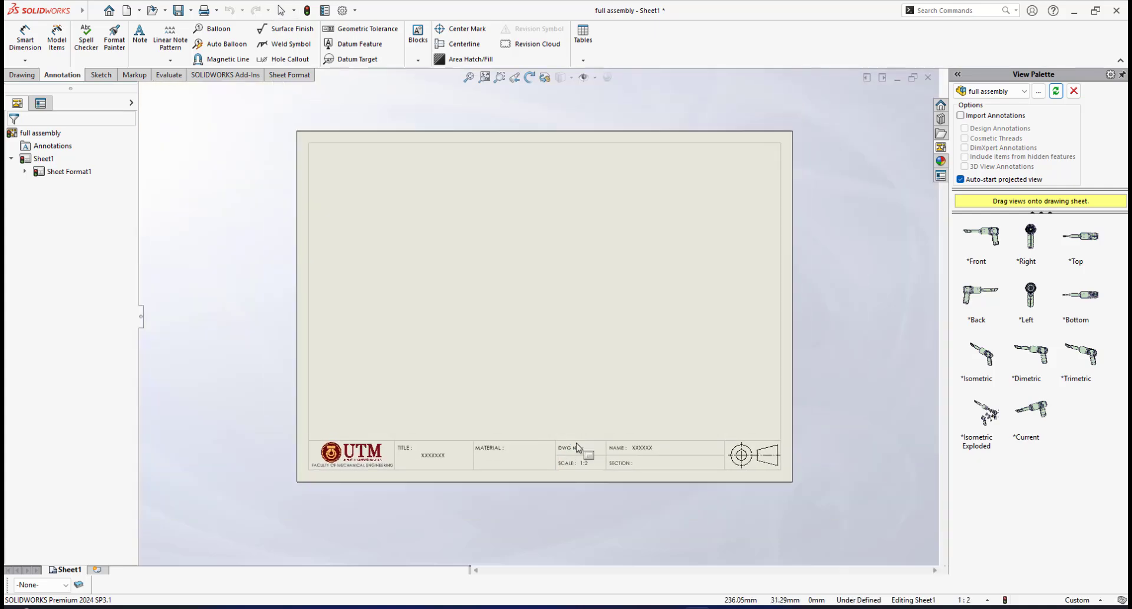
- Open the sheet format of Sheet1 for editing
scroll(567, 442, "down", 1)
scroll(518, 436, "down", 1)
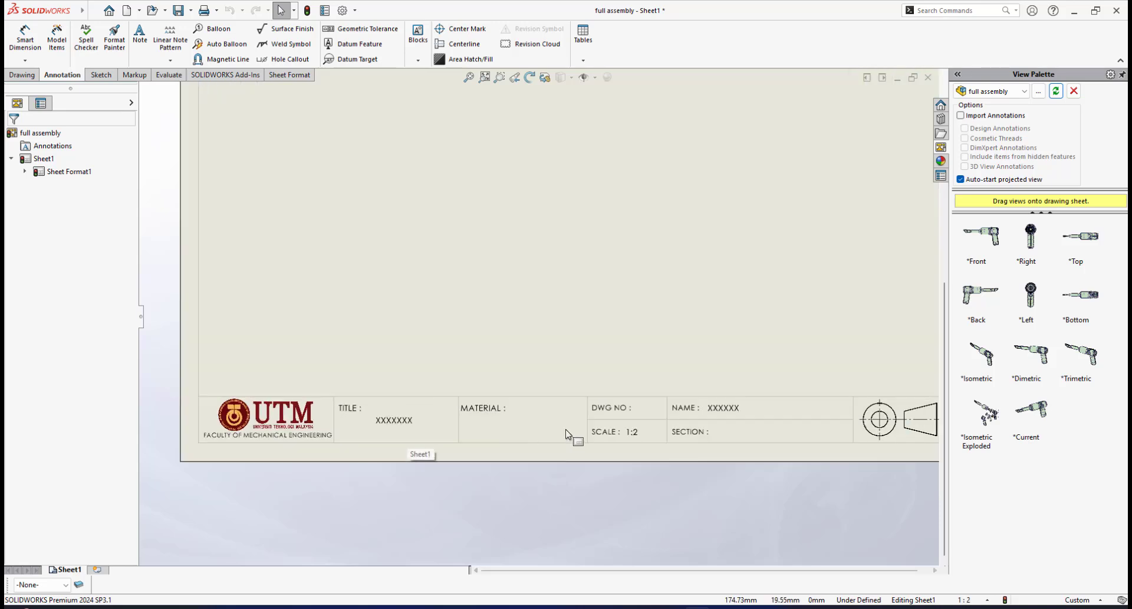
right_click(519, 428)
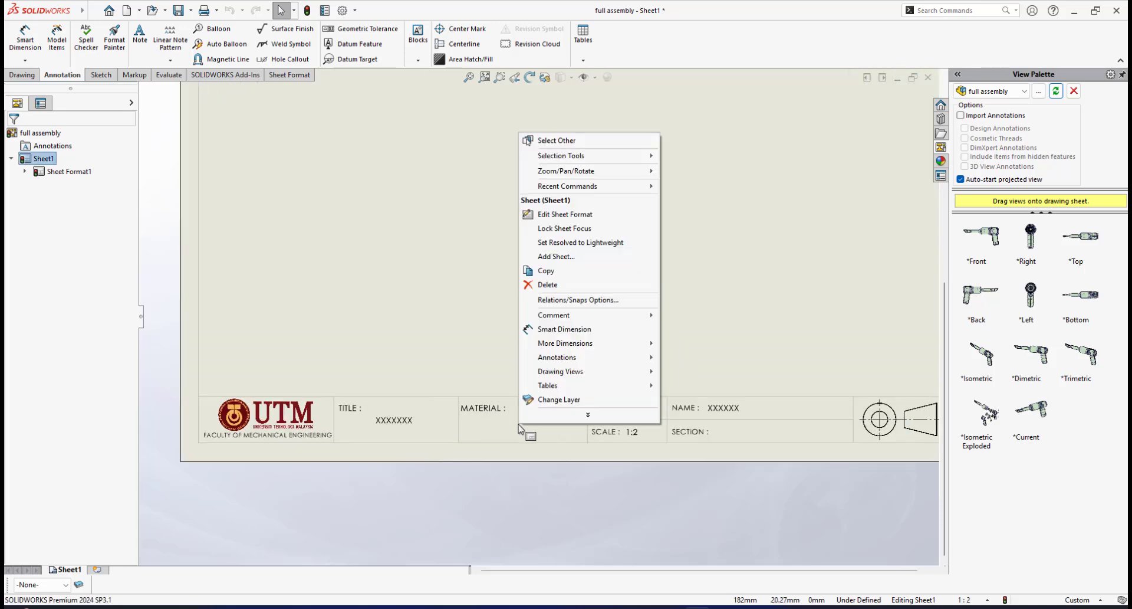
left_click(559, 215)
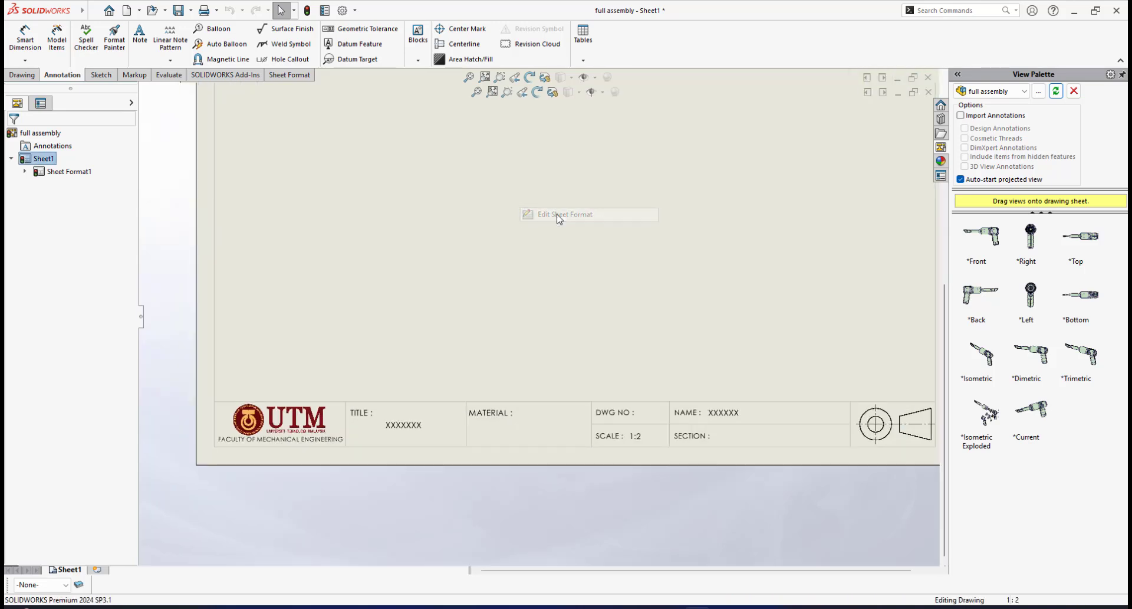
- Replace the placeholder text in the TITLE field with "ASSEMBLY DRAWING OF MINI VACUUM CLEANER"
scroll(464, 414, "down", 1)
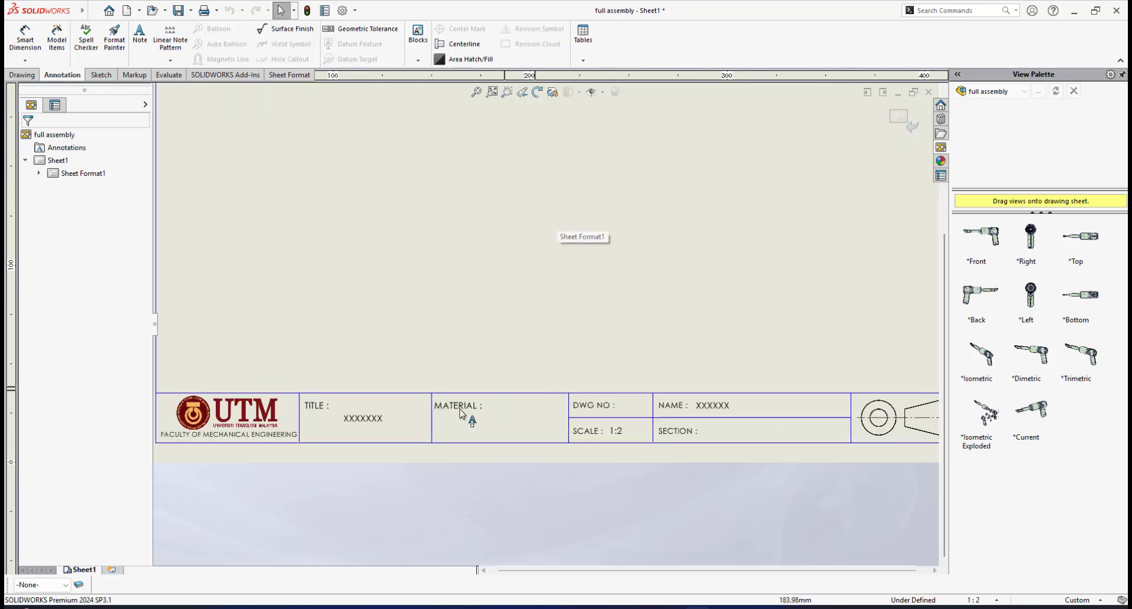
scroll(466, 407, "down", 1)
middle_click_drag(467, 403, 580, 416)
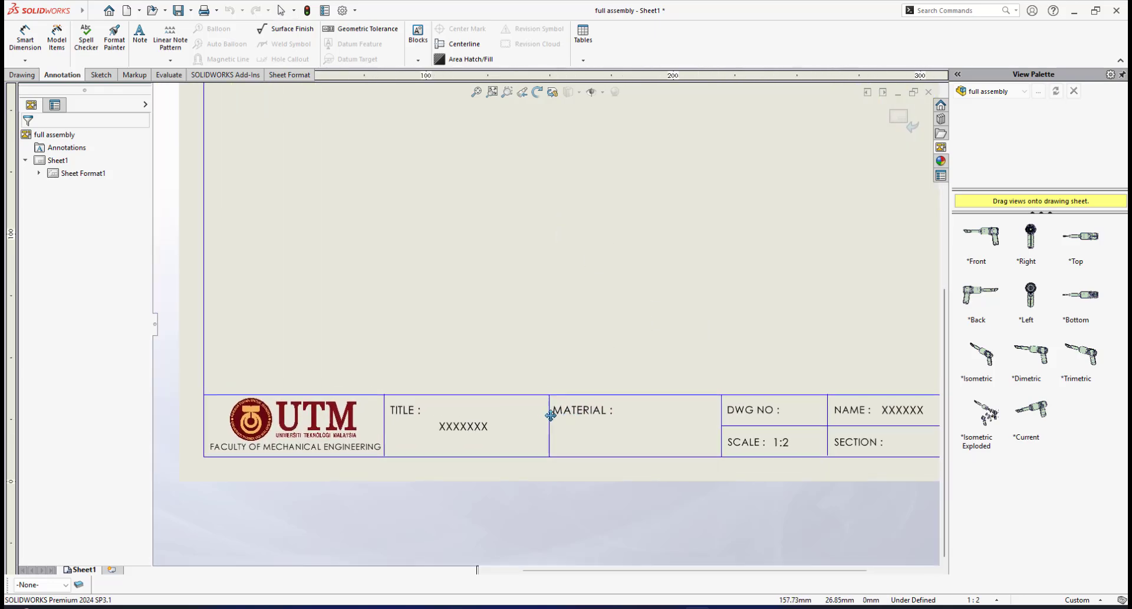
scroll(466, 435, "down", 4)
double_click(479, 404)
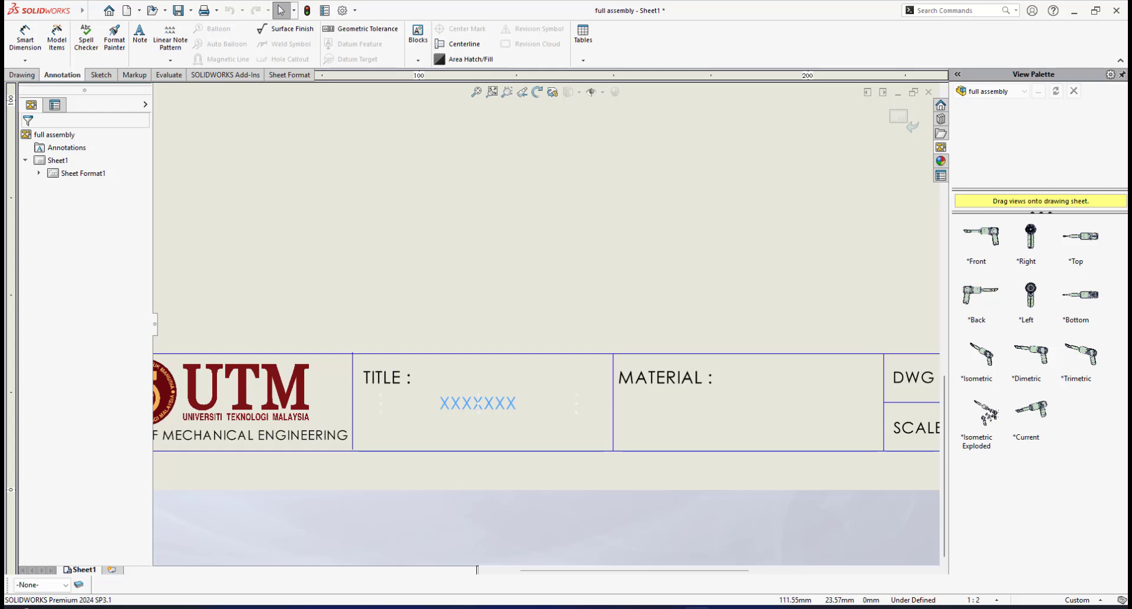
double_click(478, 402)
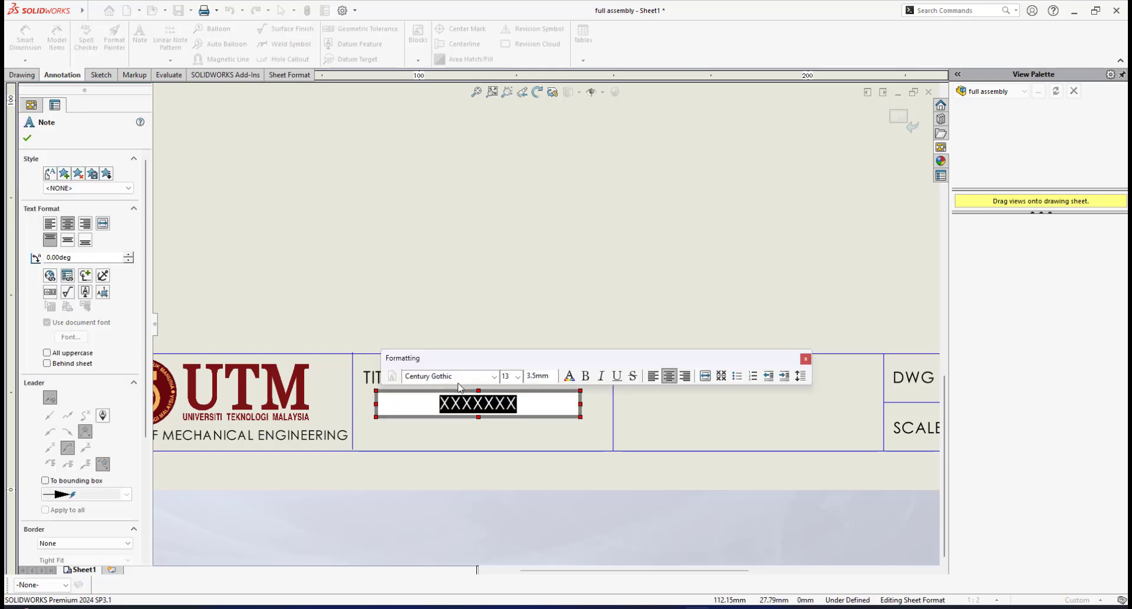
type("ASSEMBL")
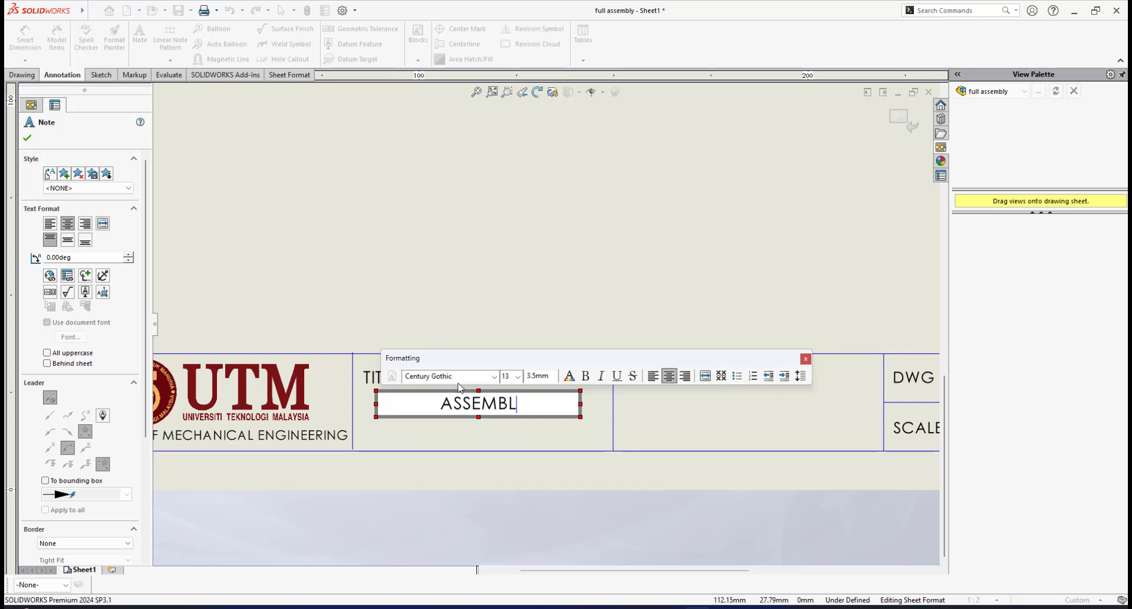
type("Y DRAWI")
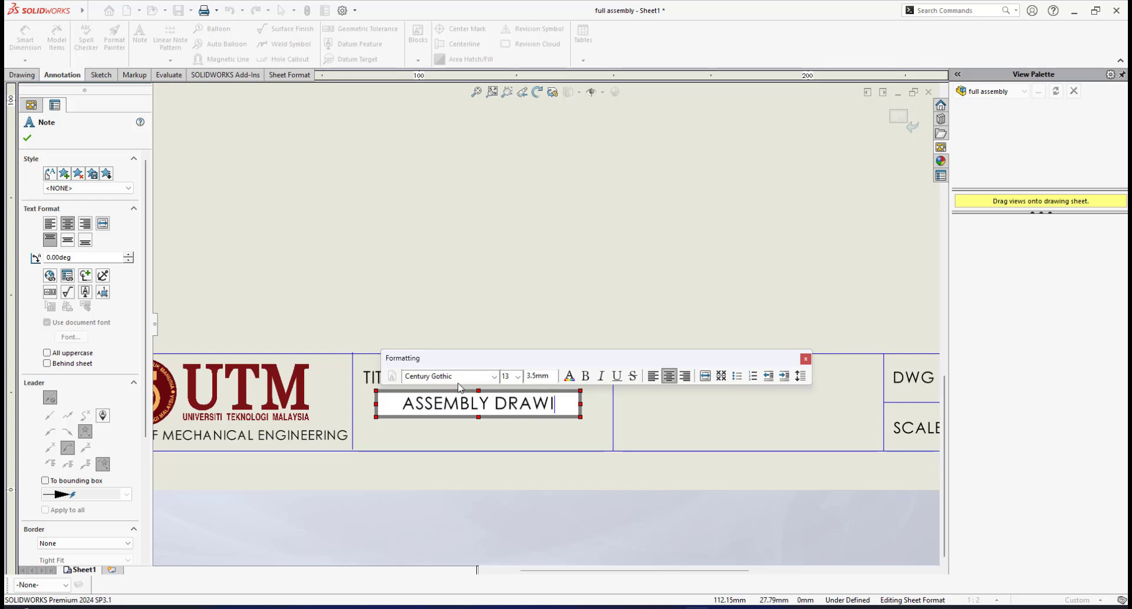
type("NG O")
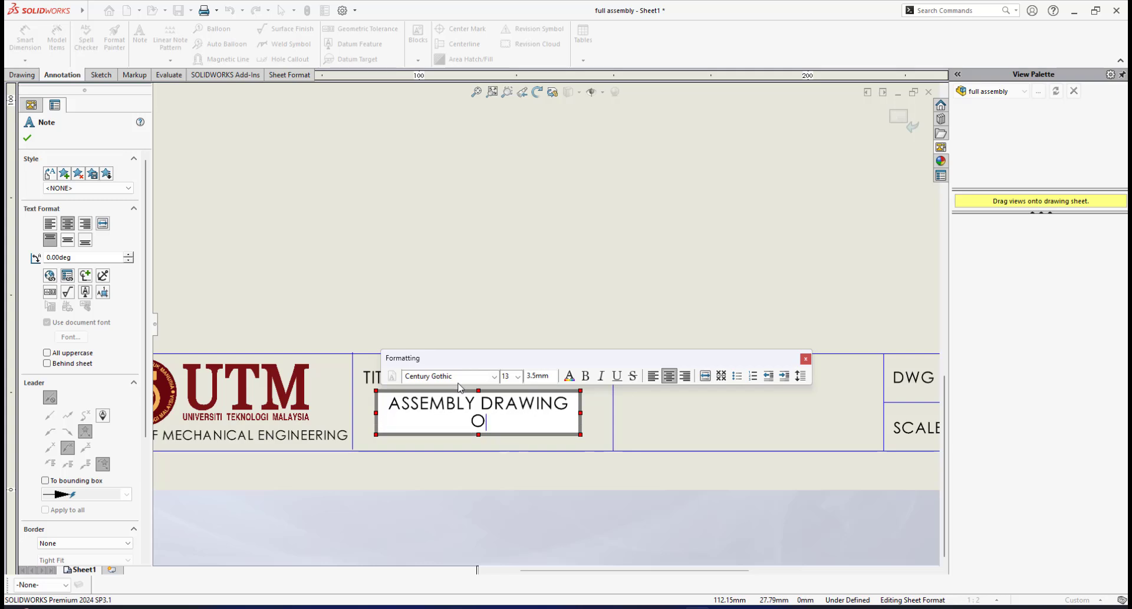
type("F MINI VACUUM C")
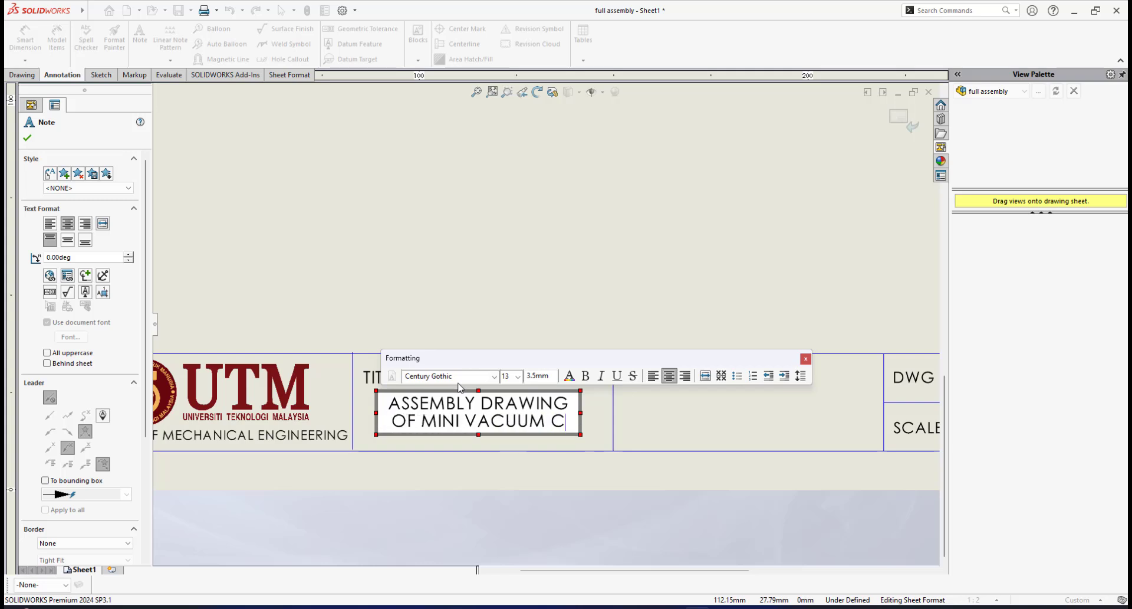
type("LEANER")
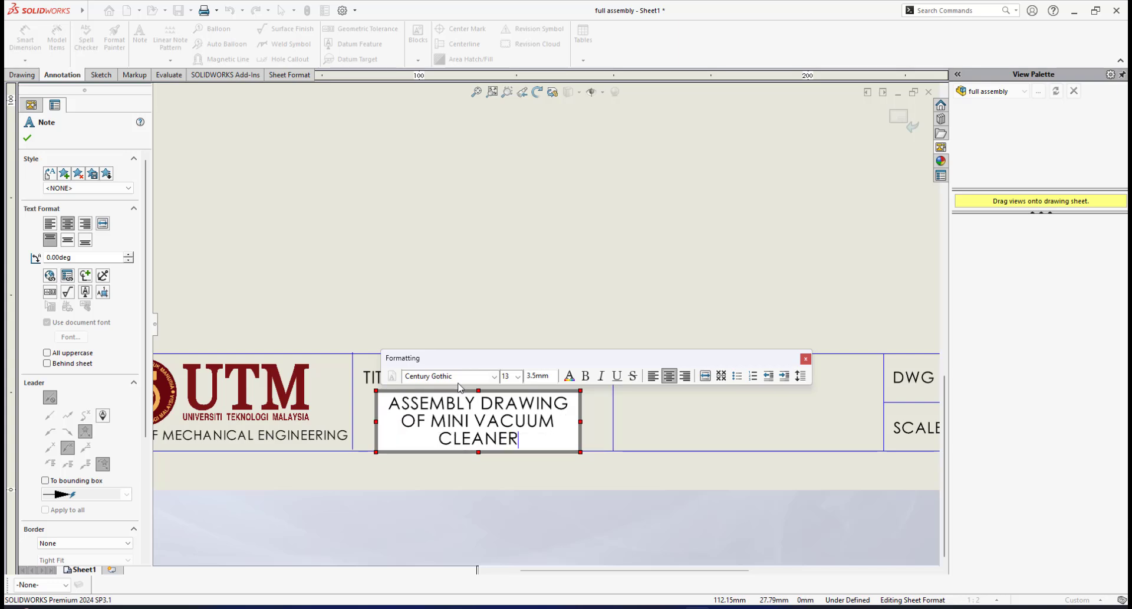
left_click(526, 475)
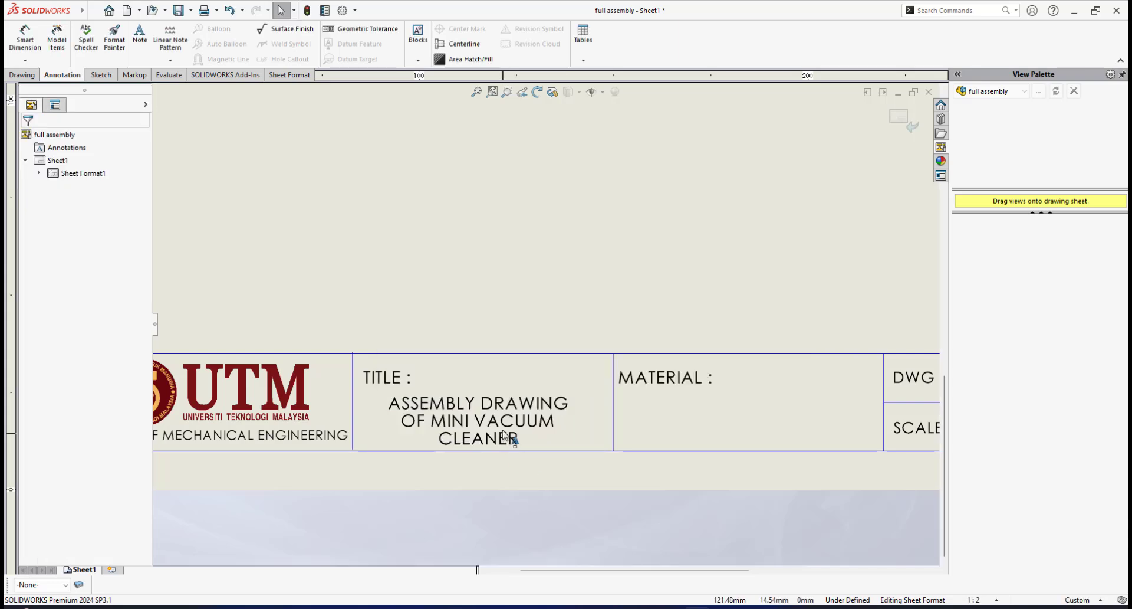
- Reposition the assembly title note so it fits inside the TITLE cell below its label
mouse_move(505, 437)
left_mouse_down()
mouse_move(514, 417)
mouse_move(508, 425)
left_mouse_up()
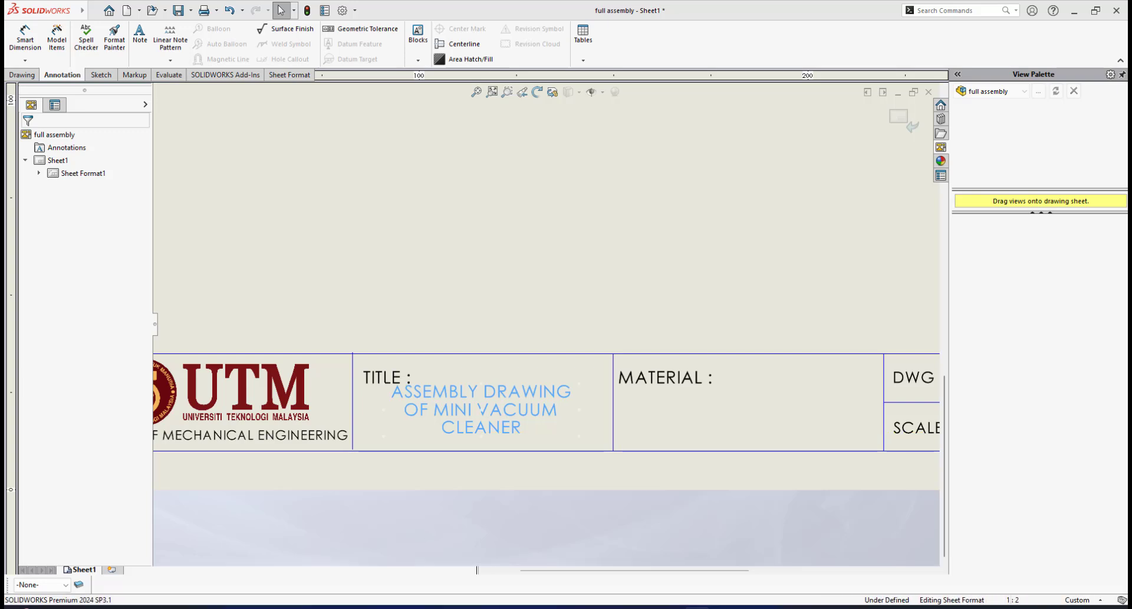
left_click_drag(504, 423, 495, 417)
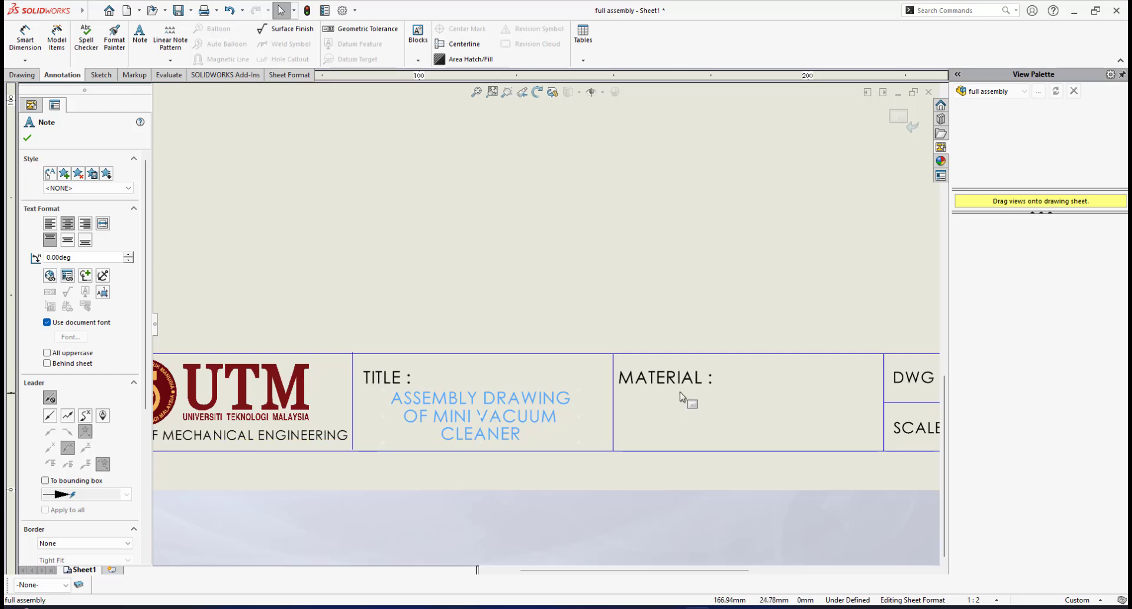
- Examine the remaining title block fields, including material, drawing number, scale, name and section
middle_click_drag(646, 403, 461, 477)
scroll(556, 445, "down", 2)
scroll(556, 441, "up", 7)
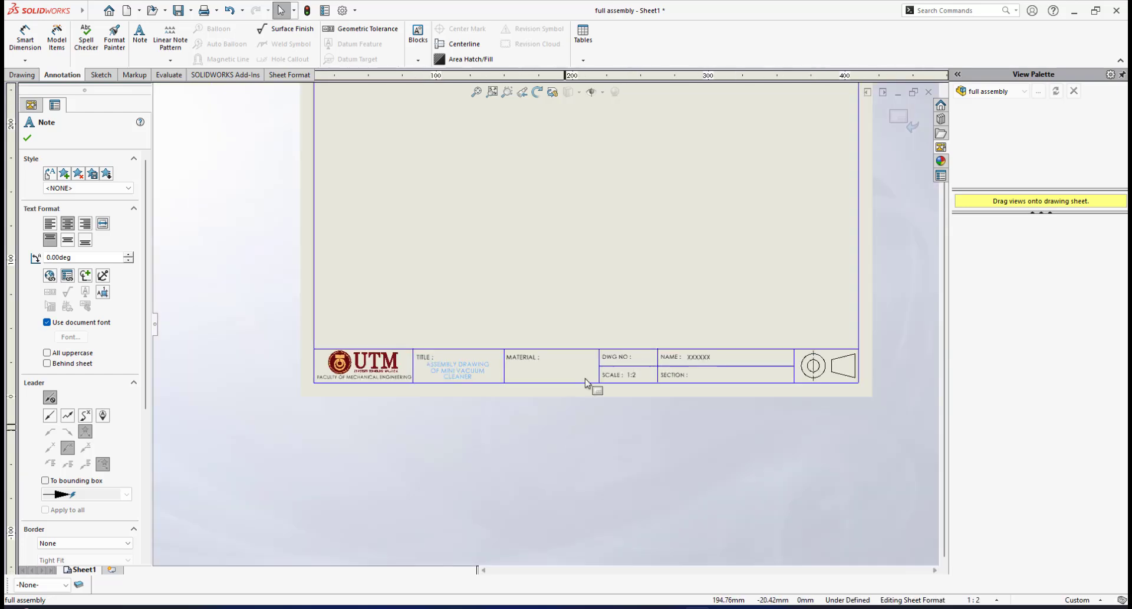
mouse_move(582, 376)
middle_mouse_down()
mouse_move(530, 485)
mouse_move(543, 479)
middle_mouse_up()
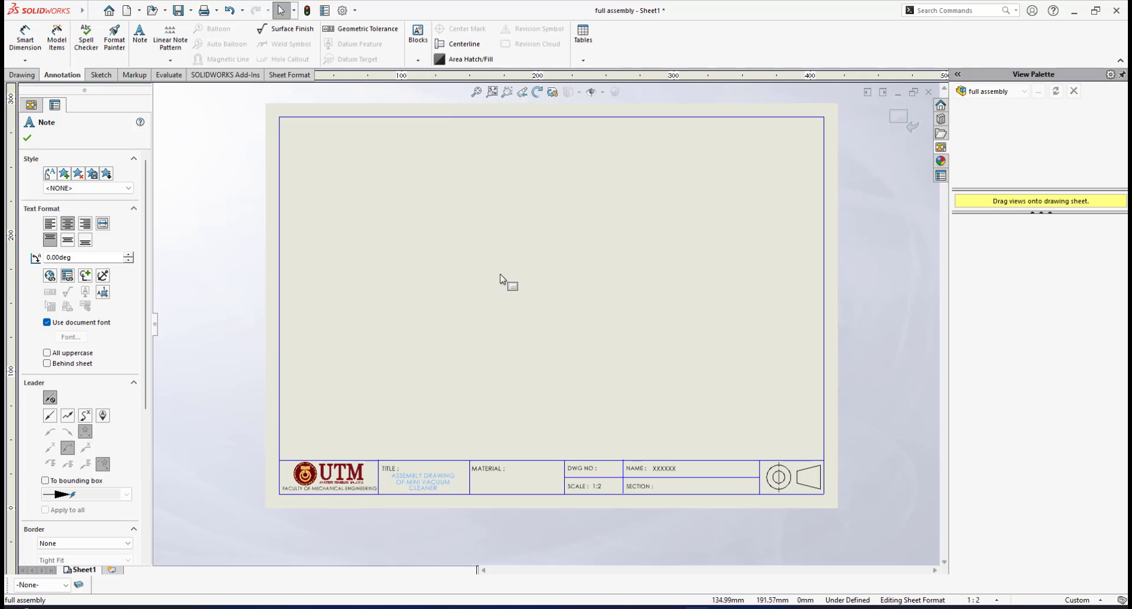
scroll(522, 463, "down", 3)
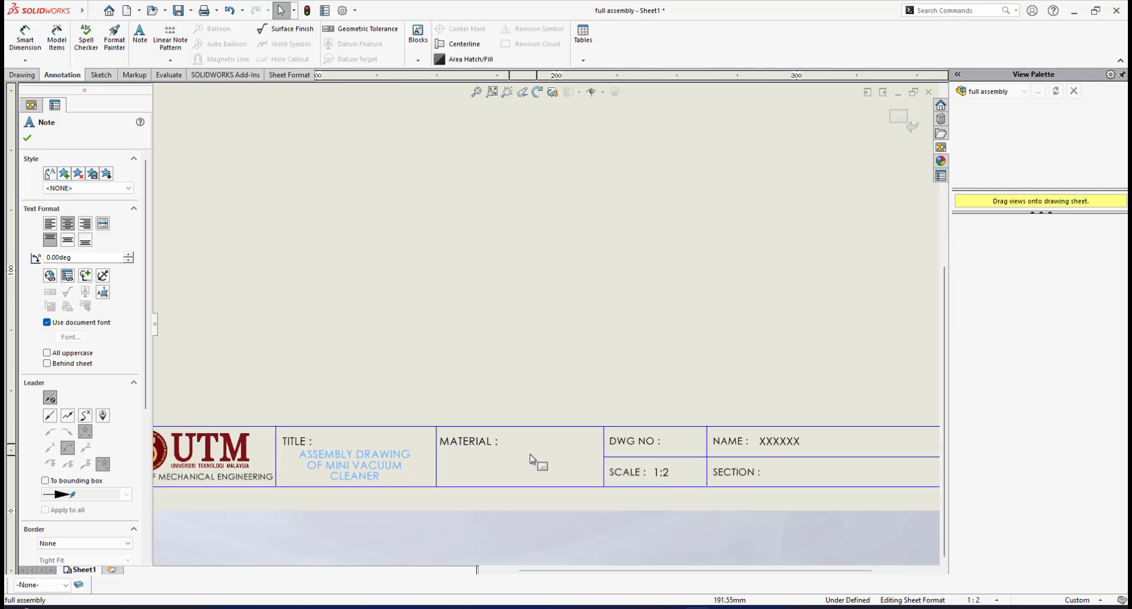
middle_click_drag(660, 450, 514, 458)
scroll(517, 446, "up", 1)
scroll(518, 448, "down", 4)
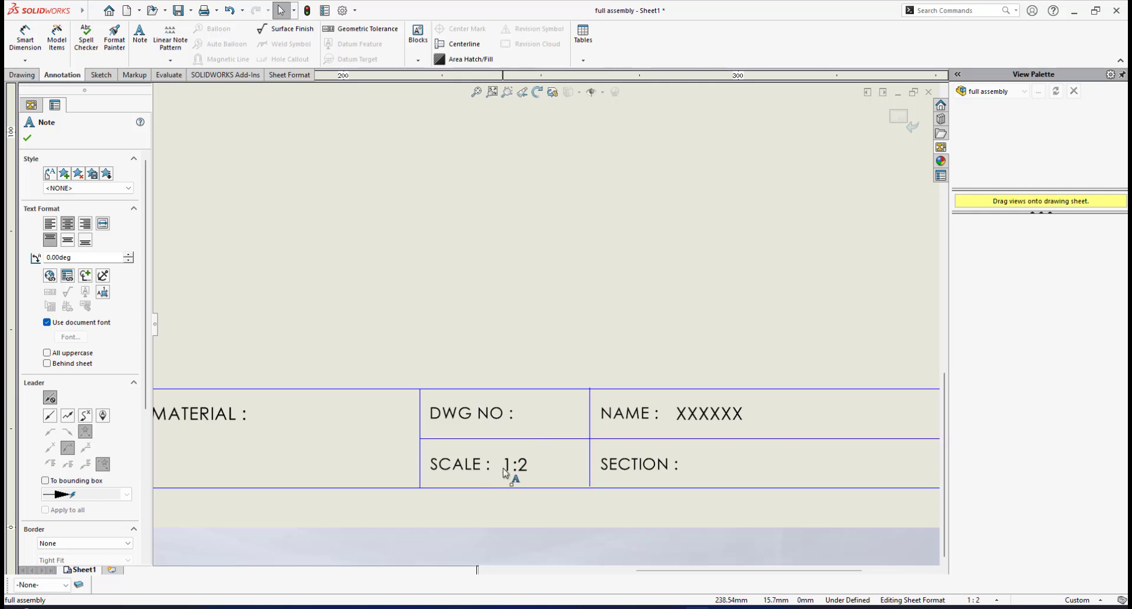
key("f")
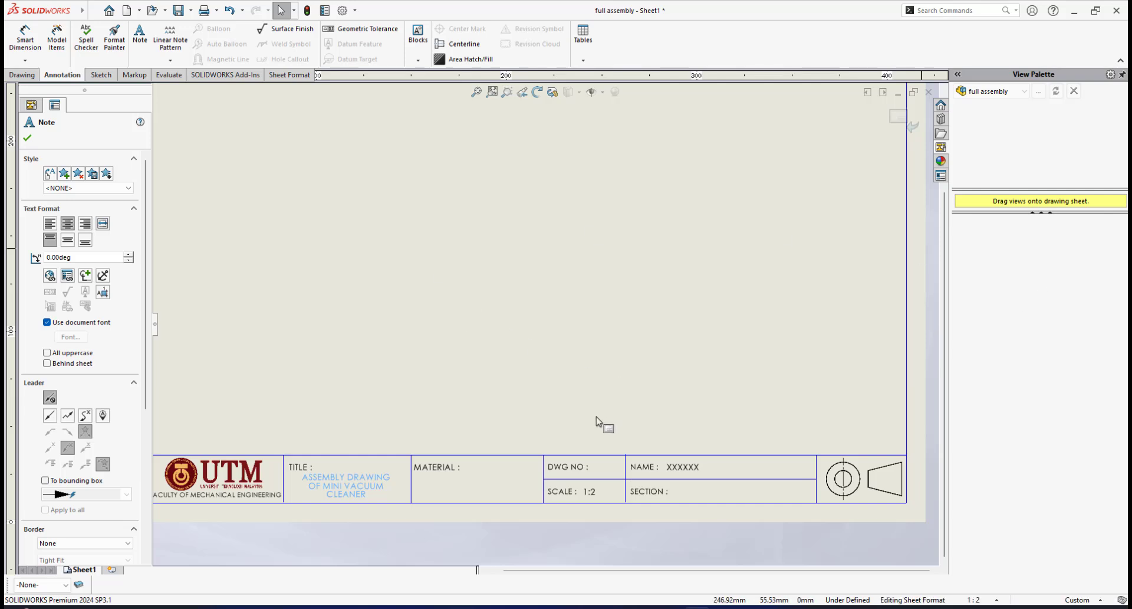
scroll(616, 454, "down", 2)
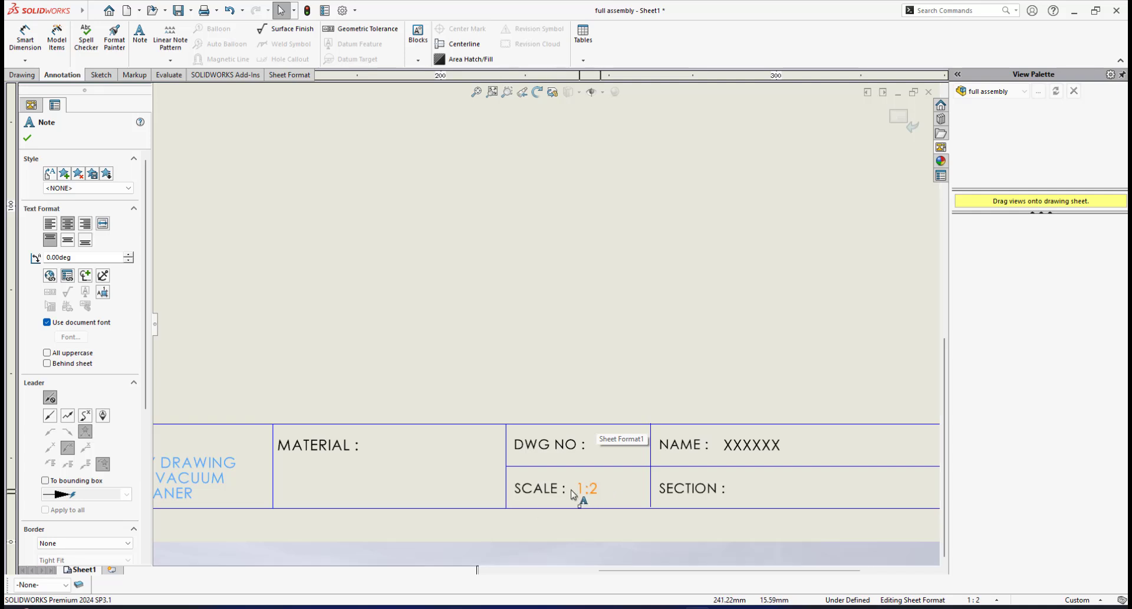
scroll(592, 494, "up", 3)
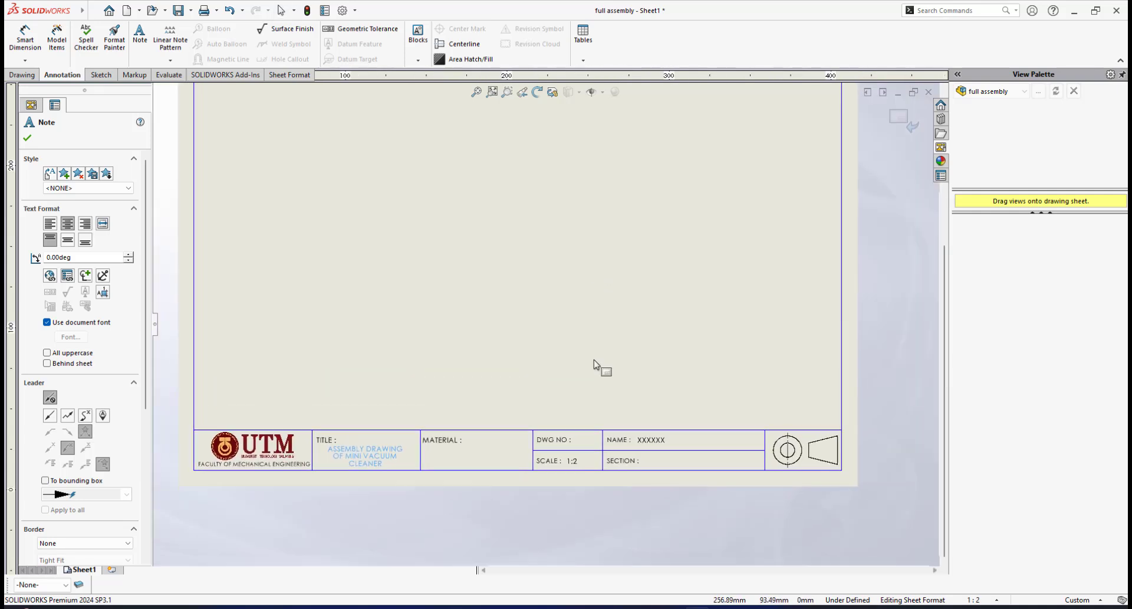
- Replace the placeholder in the NAME field of the title block with the drafter's full name
scroll(556, 454, "down", 2)
middle_click_drag(697, 374, 578, 366)
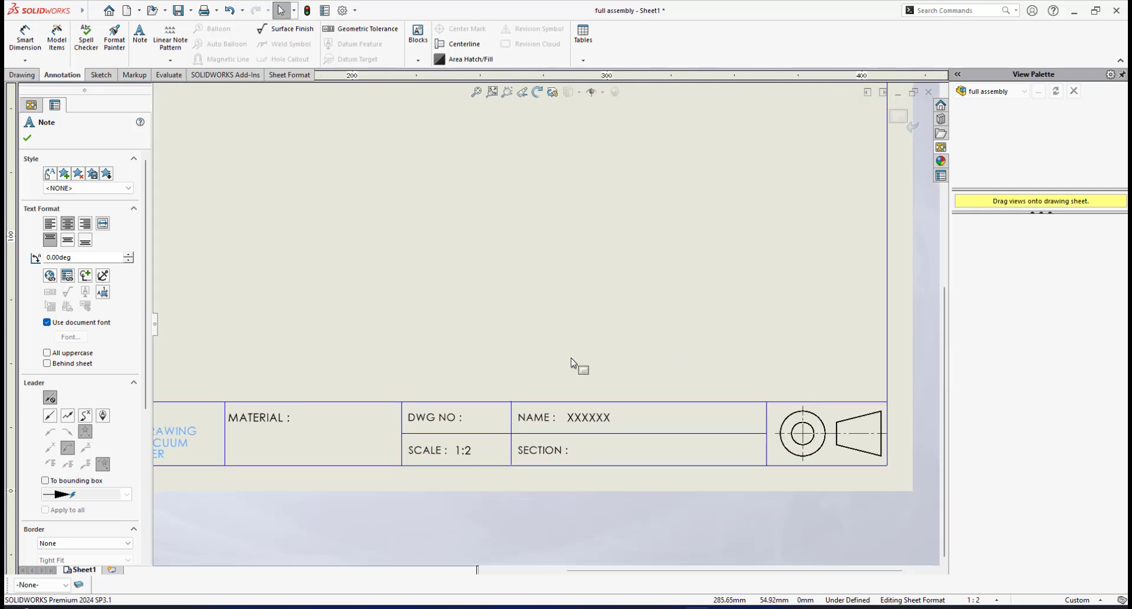
double_click(588, 419)
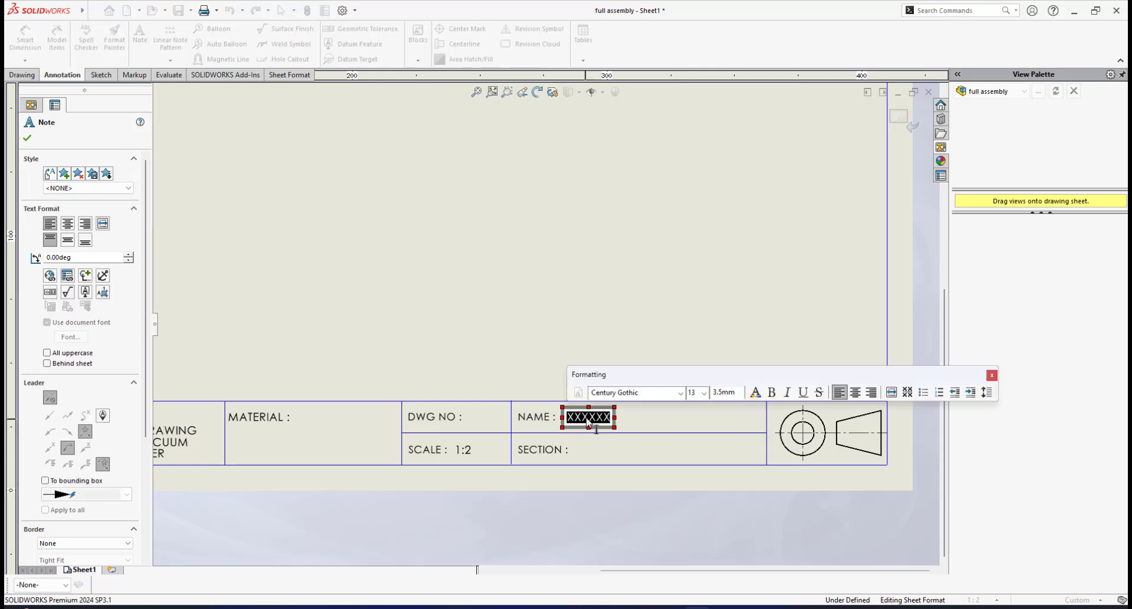
type("HAIRUL")
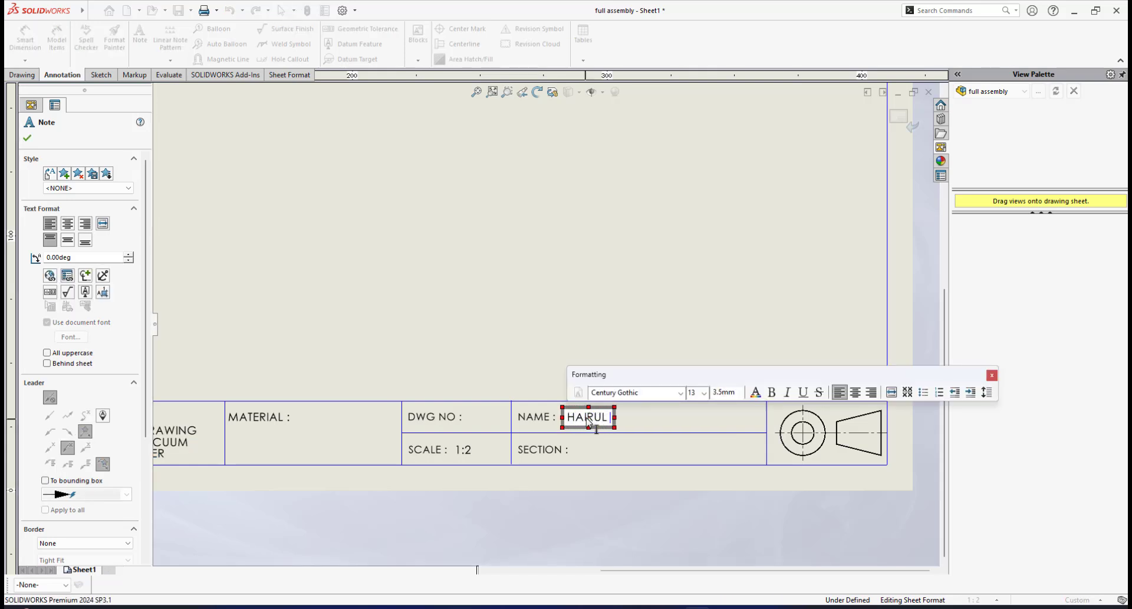
type(" ANUAR ABD")
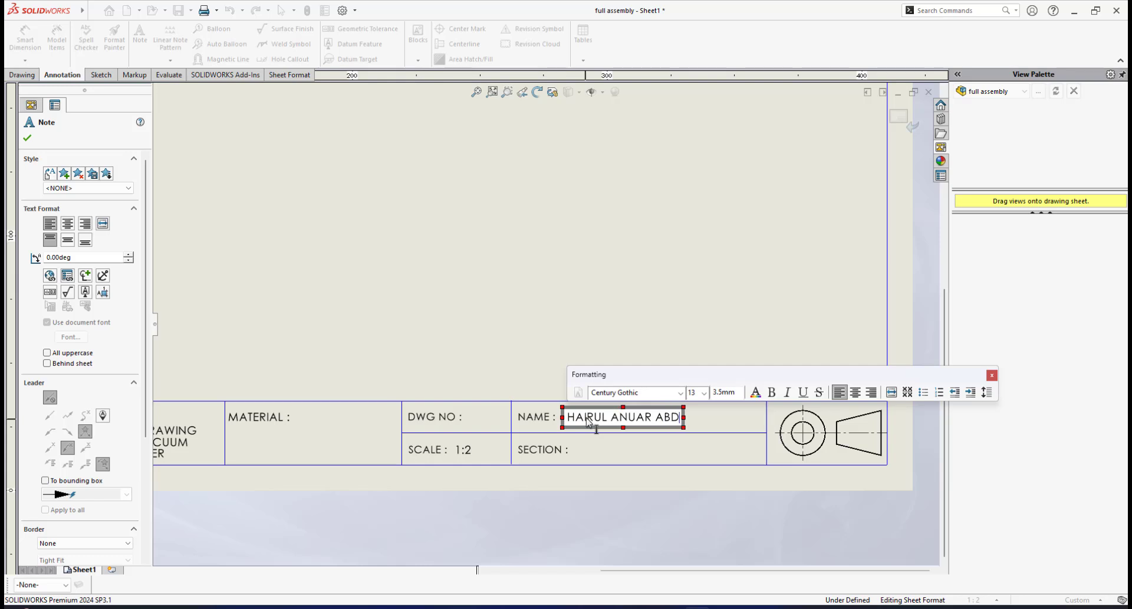
type("ULLAH")
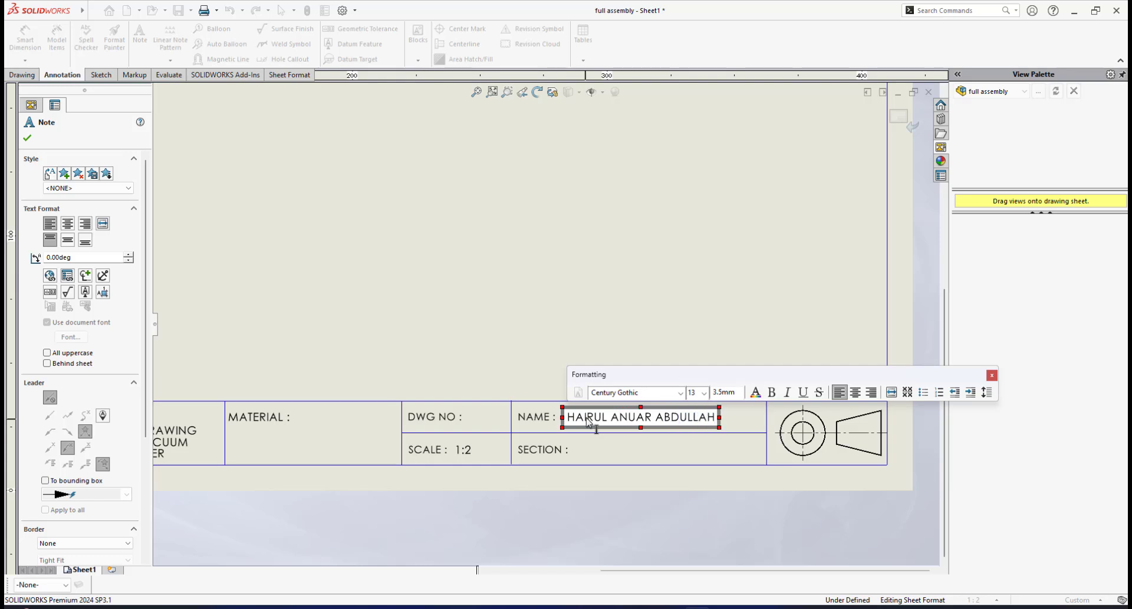
left_click(596, 466)
- Finish editing the sheet format and return to editing Sheet1
middle_click_drag(703, 379, 588, 379)
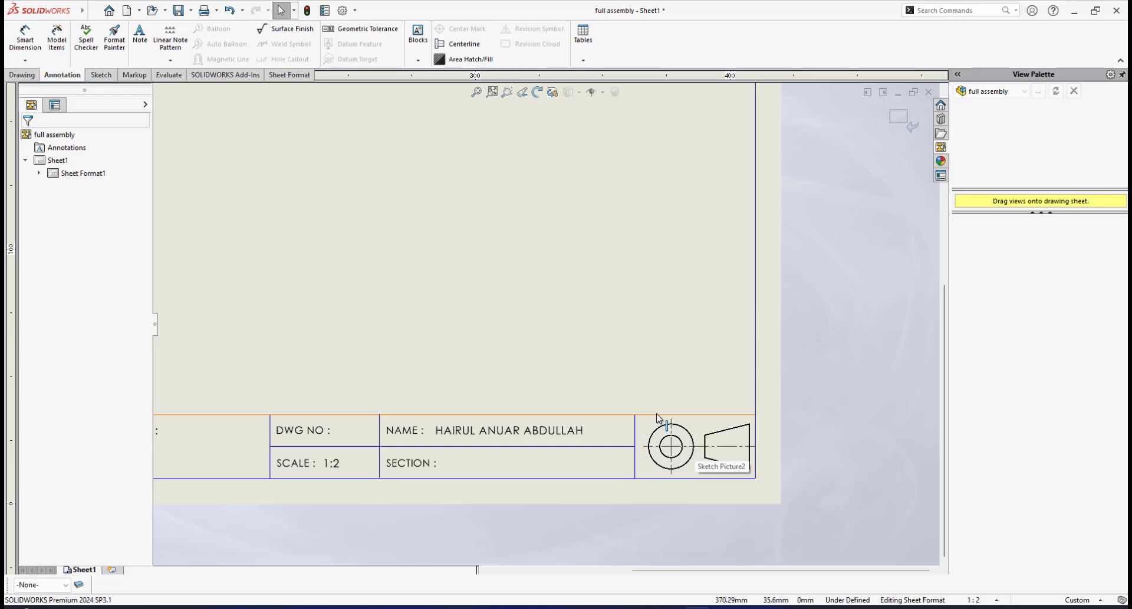
scroll(631, 354, "up", 5)
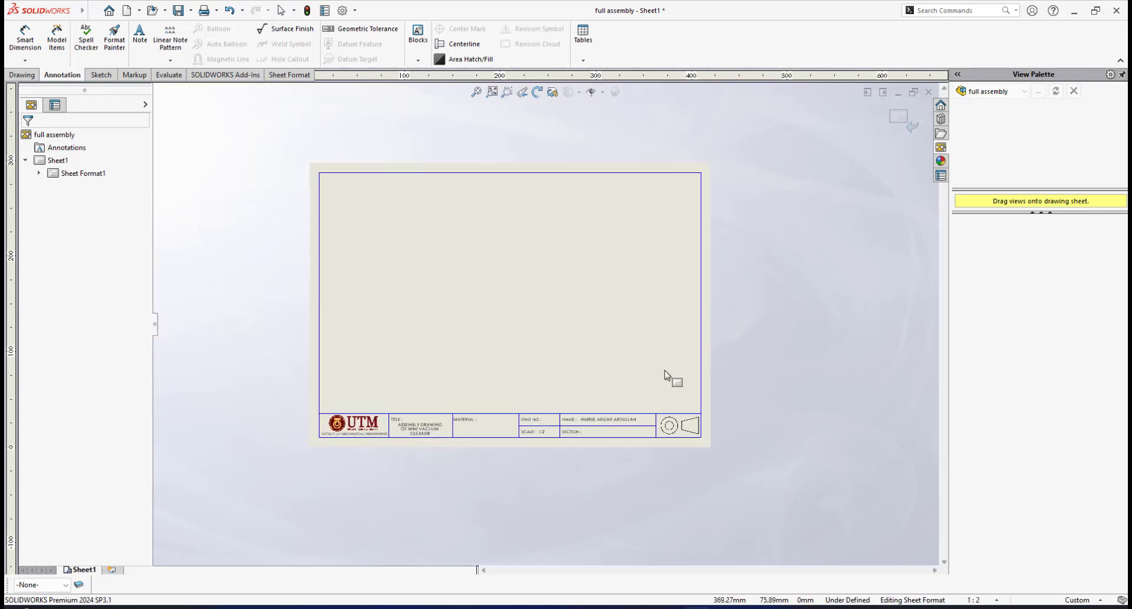
left_click(897, 120)
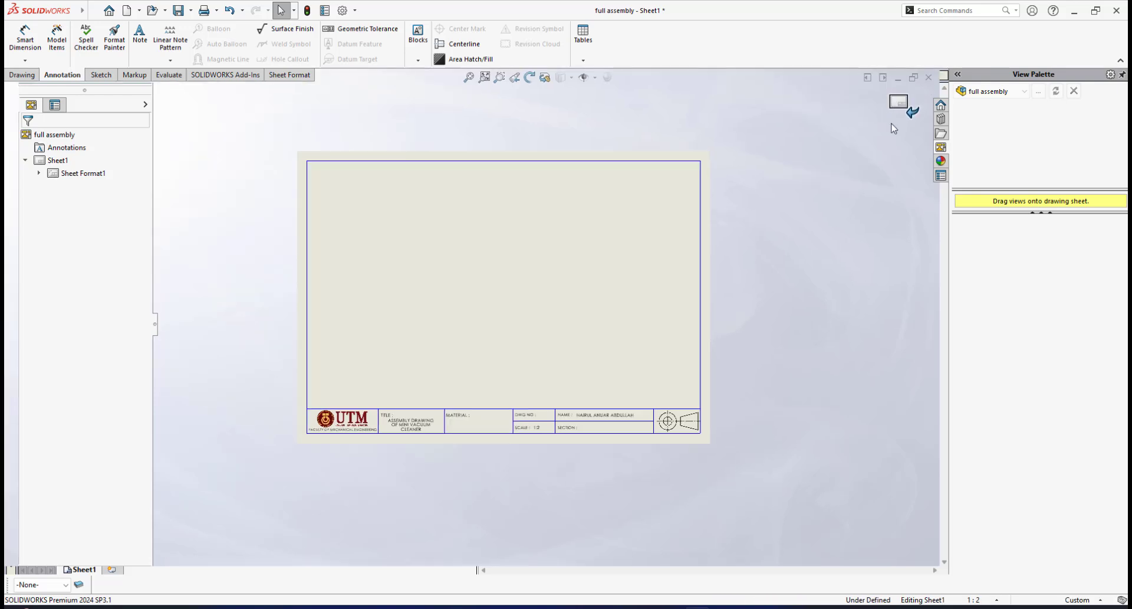
scroll(479, 265, "down", 1)
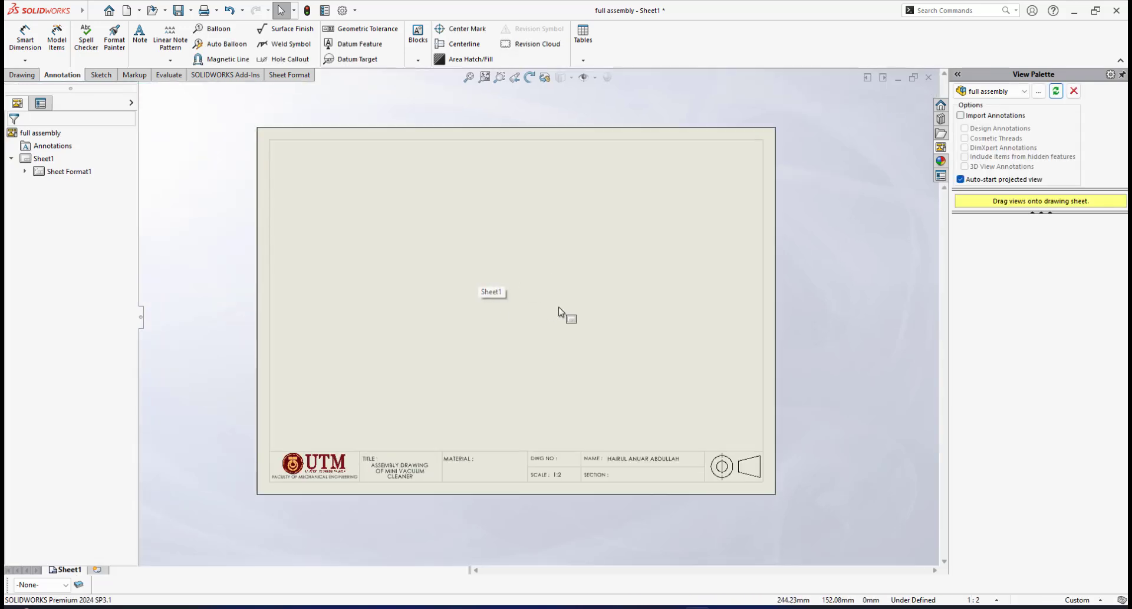
scroll(559, 307, "down", 1)
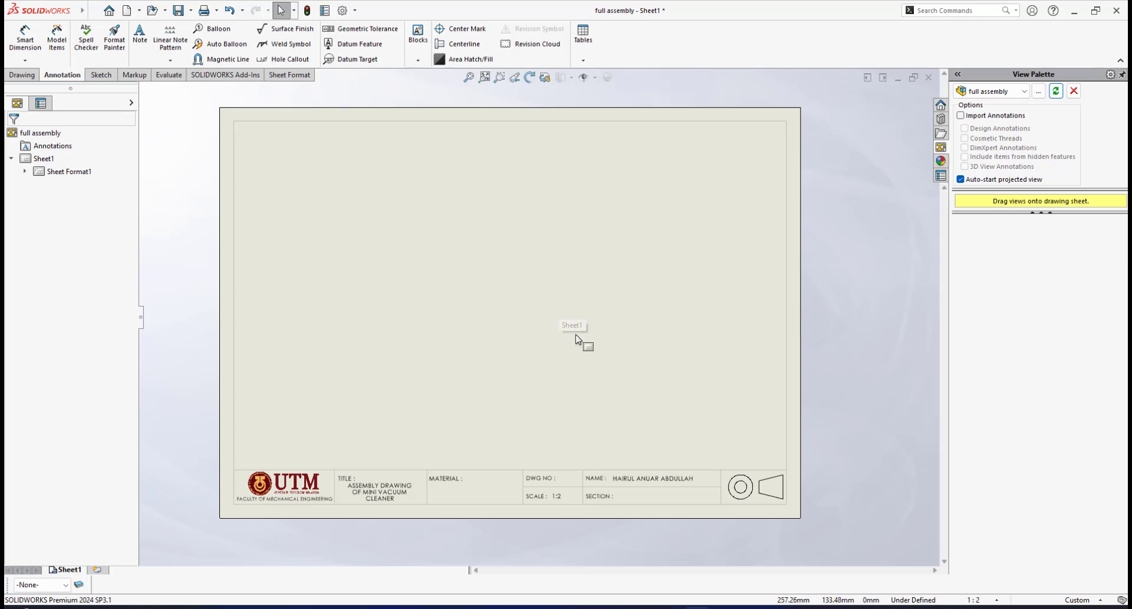
middle_click_drag(567, 319, 576, 325)
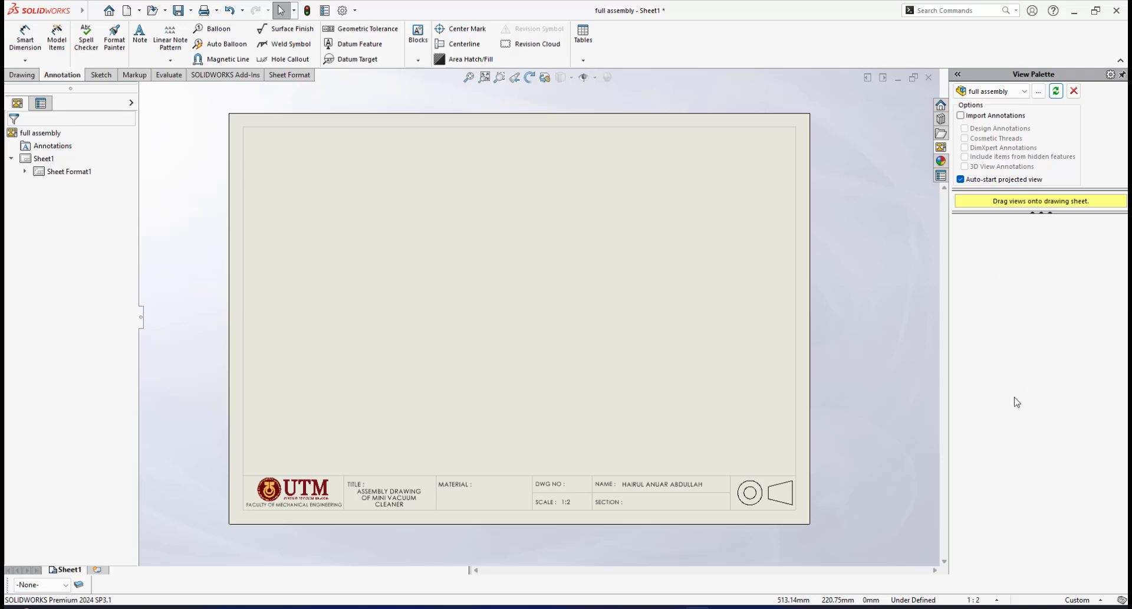
- Refresh the available model views and place the Top view in the upper part of the sheet, without any projected views
left_click(1056, 93)
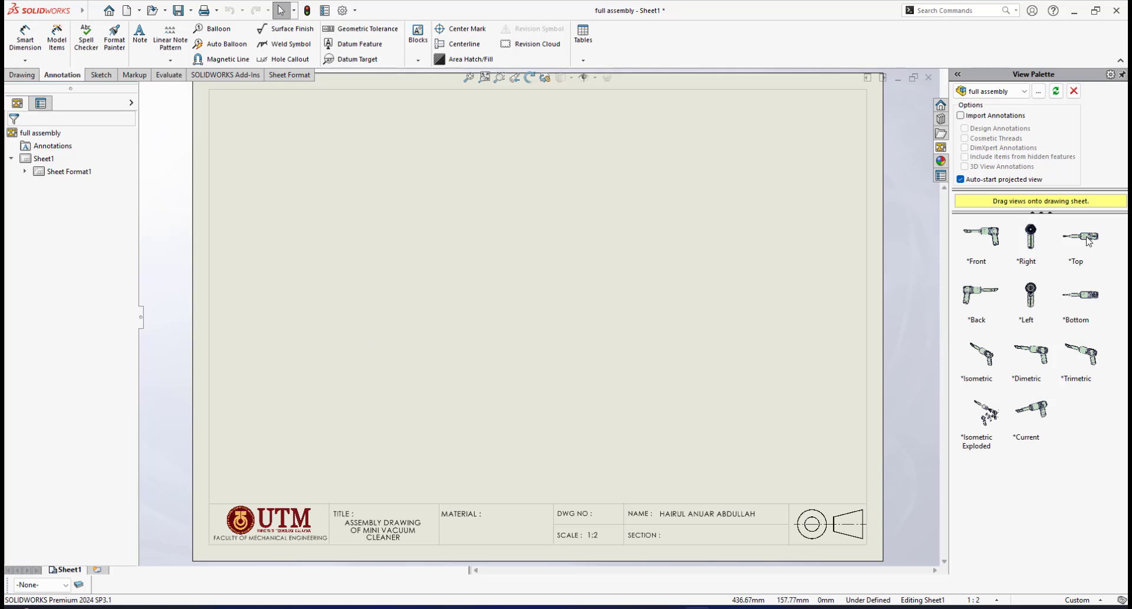
left_click_drag(1028, 239, 421, 217)
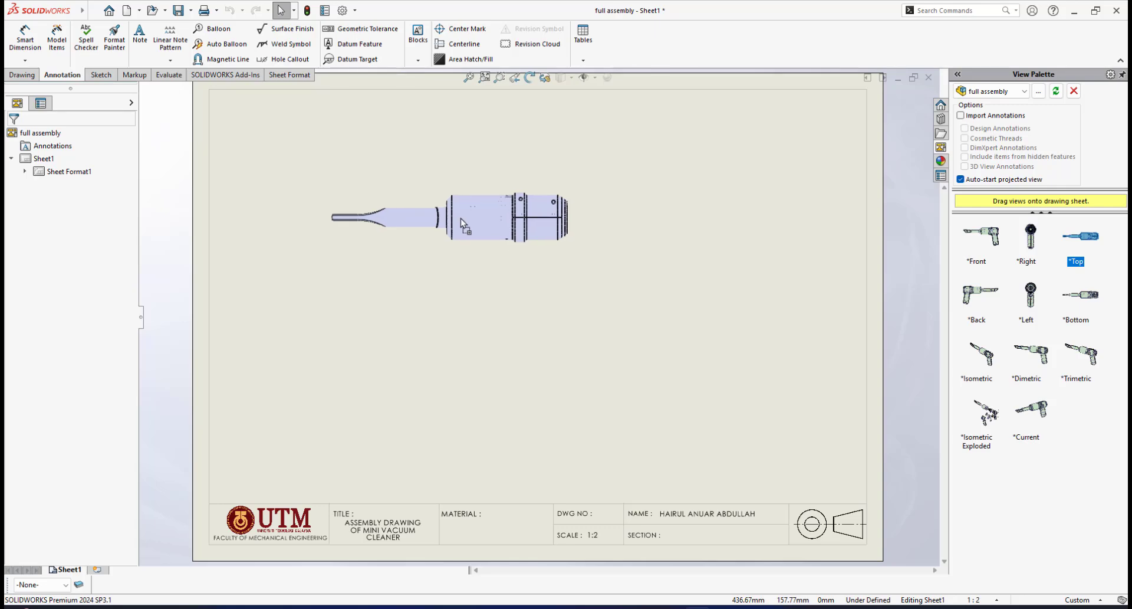
left_click_drag(540, 234, 540, 235)
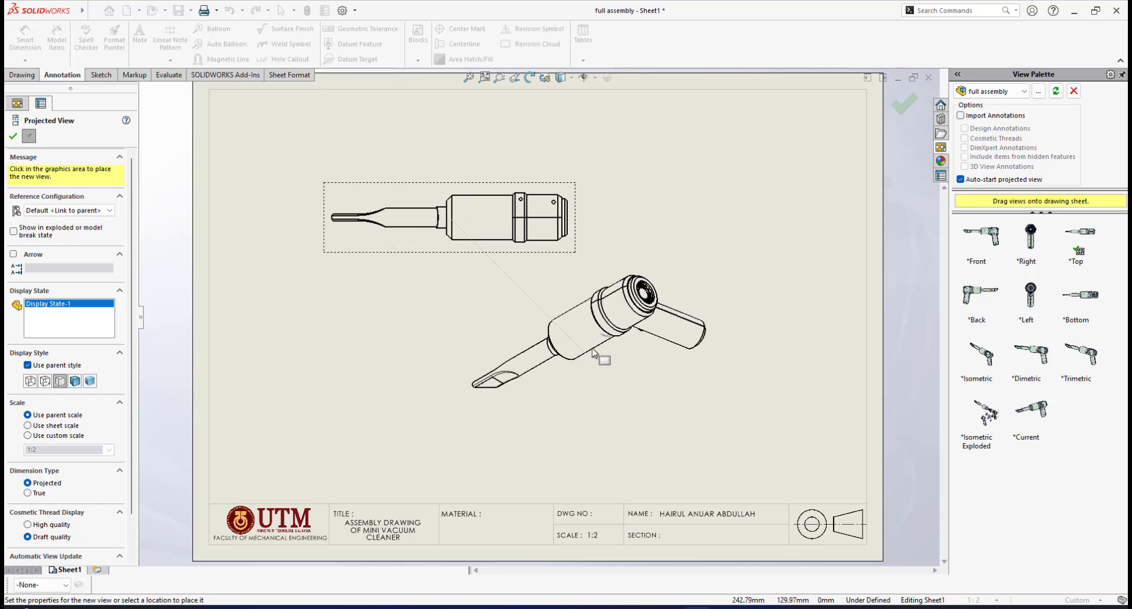
key("Escape")
- Try a sheet scale of 1:1 for the drawing
scroll(494, 235, "down", 2)
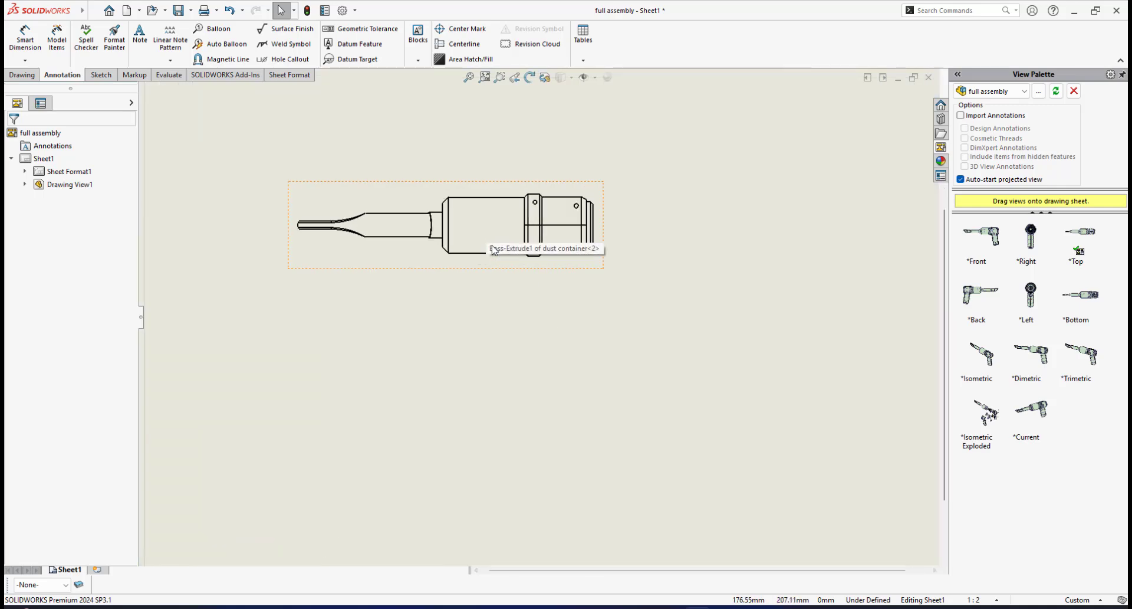
scroll(494, 249, "up", 3)
scroll(551, 319, "down", 1)
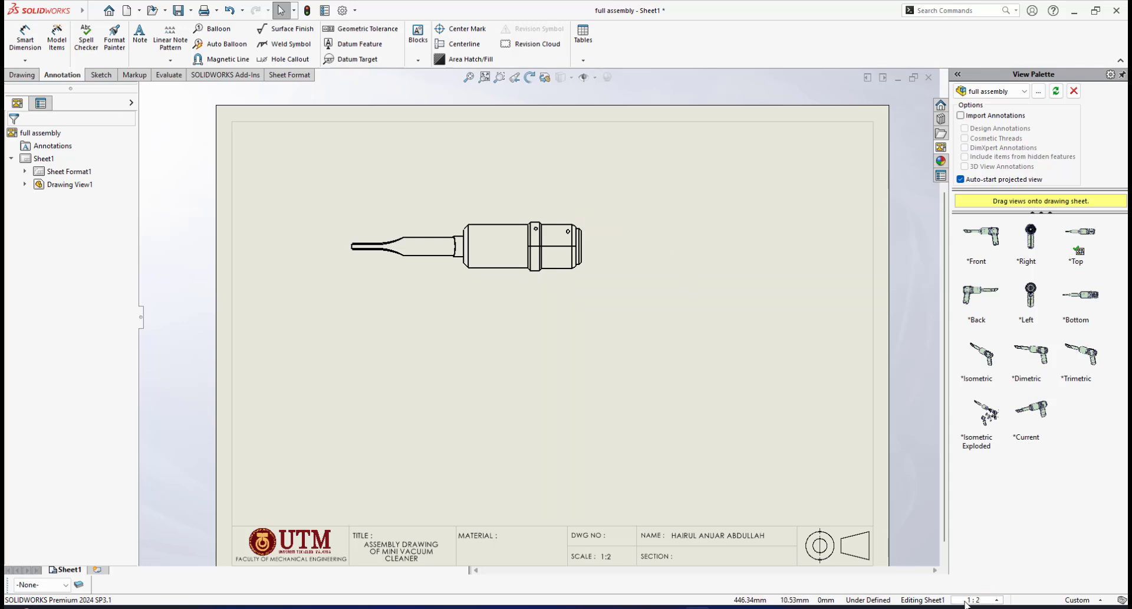
left_click(996, 599)
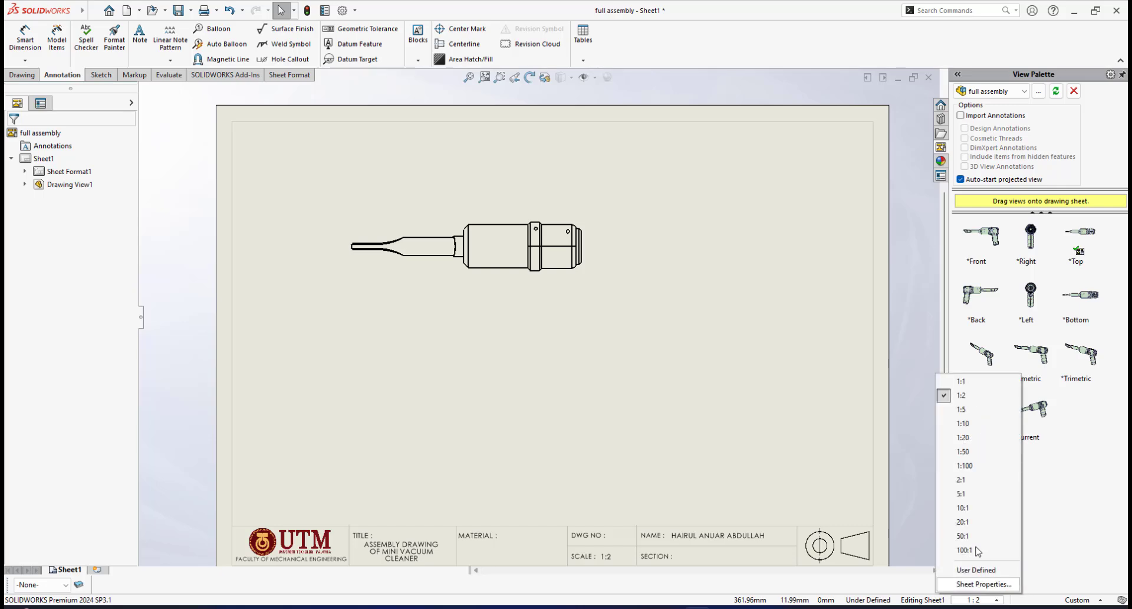
left_click(970, 381)
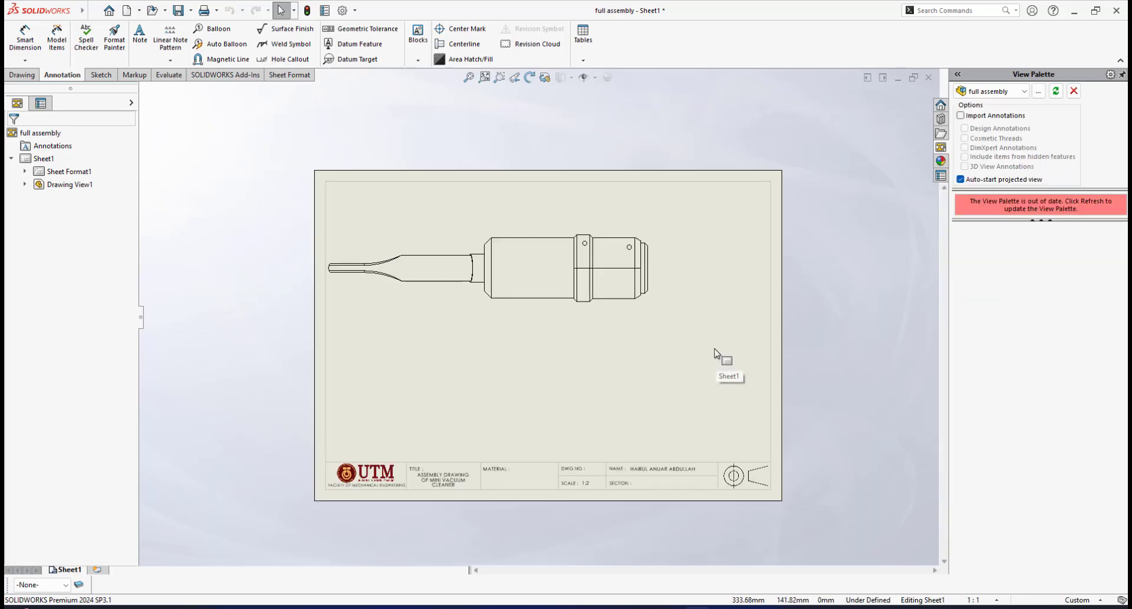
scroll(490, 262, "up", 1)
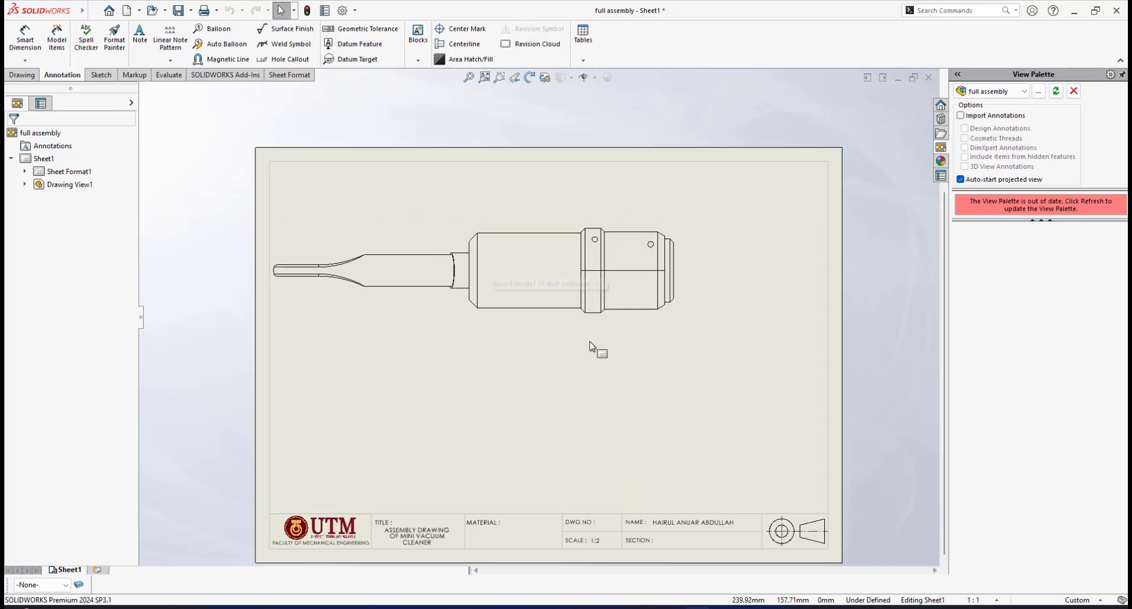
- Move the enlarged top view up and to the right, within the sheet border
left_click_drag(631, 224, 649, 208)
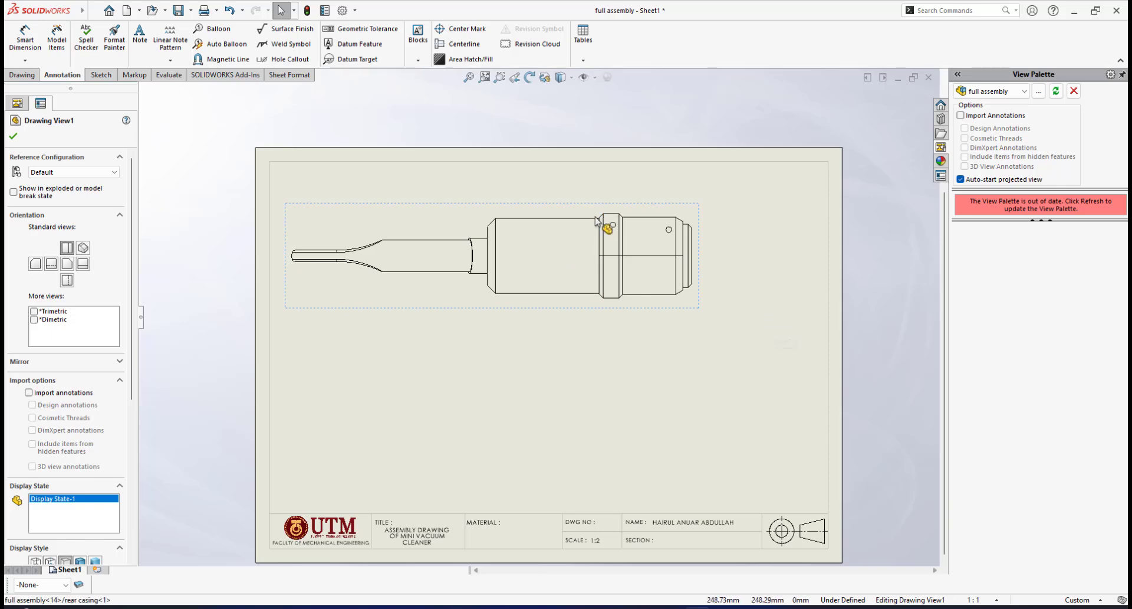
left_click(601, 225)
key("Escape")
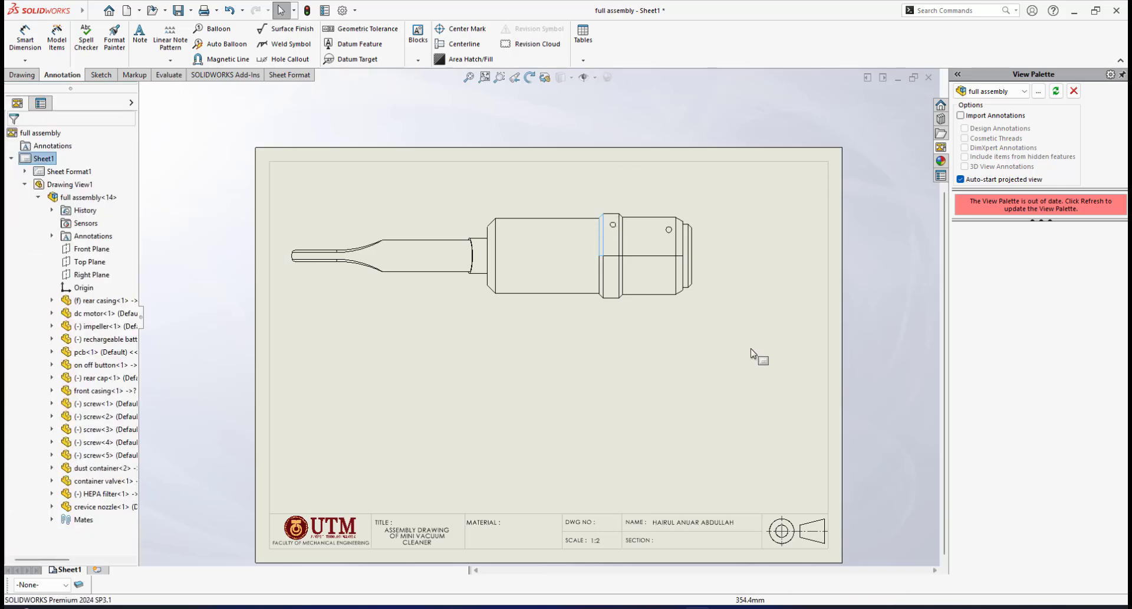
- Set the sheet scale back to 1:2
left_click(665, 211)
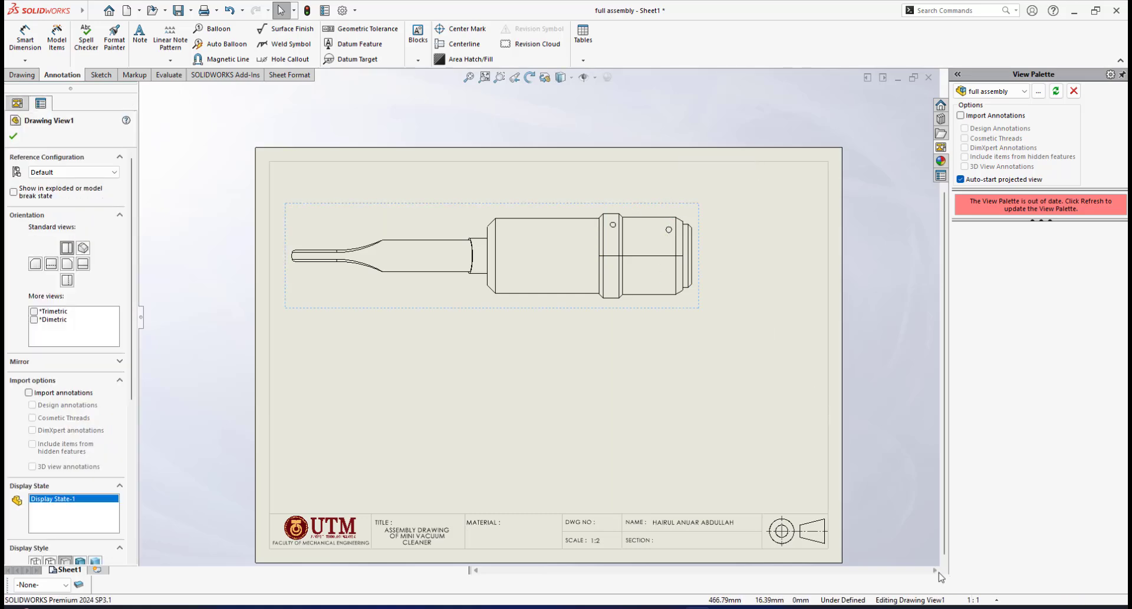
left_click(992, 599)
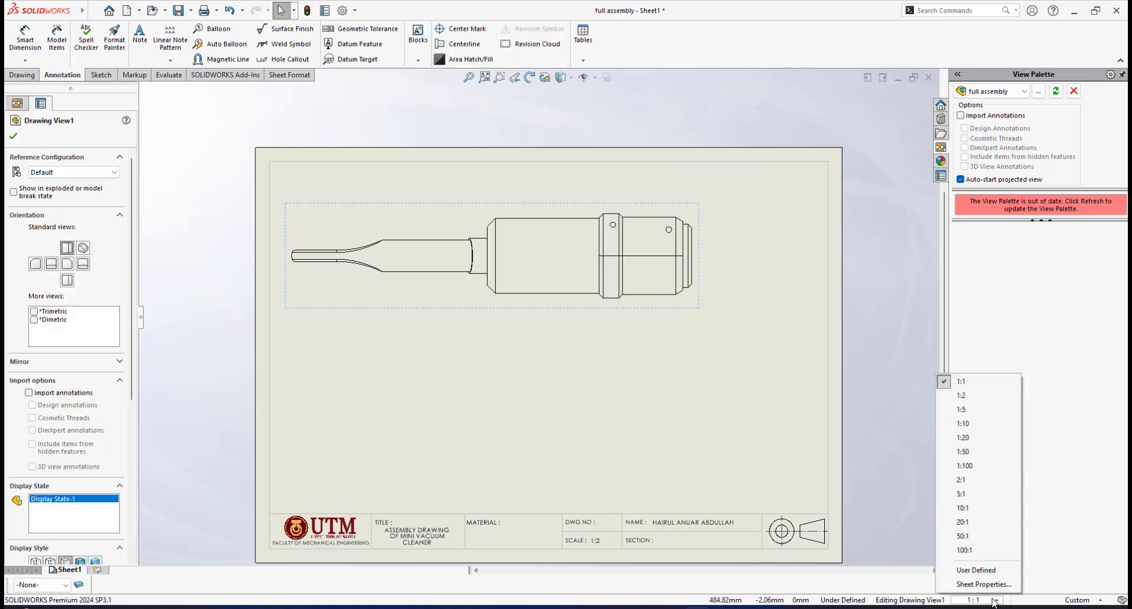
left_click(965, 397)
scroll(576, 278, "down", 2)
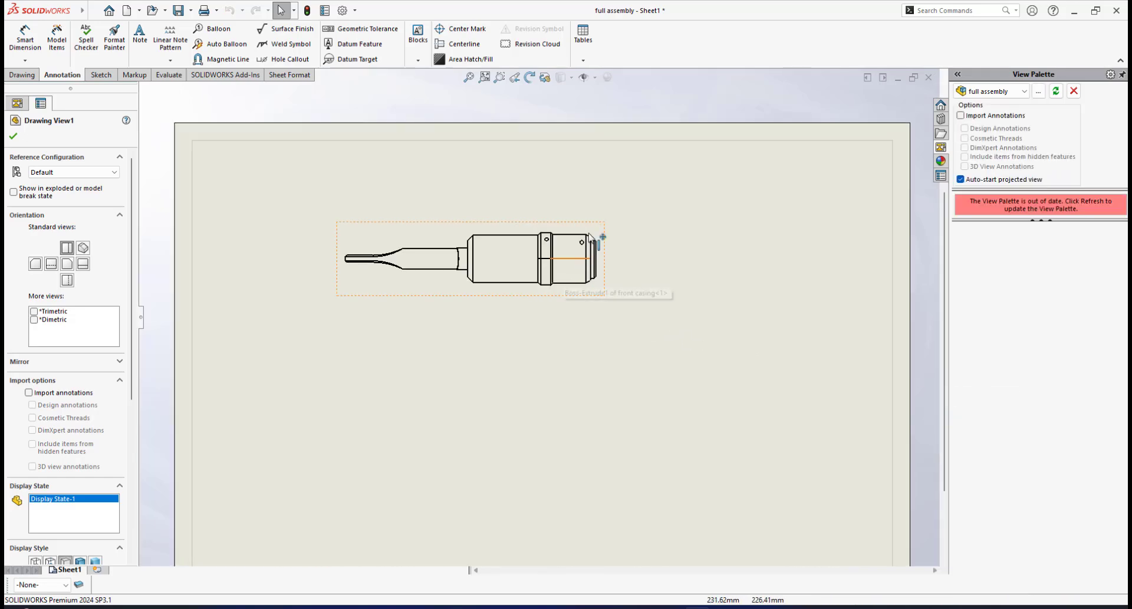
- Move the top view slightly down and to the left in the upper half of the sheet
left_click_drag(593, 225, 565, 255)
key("f")
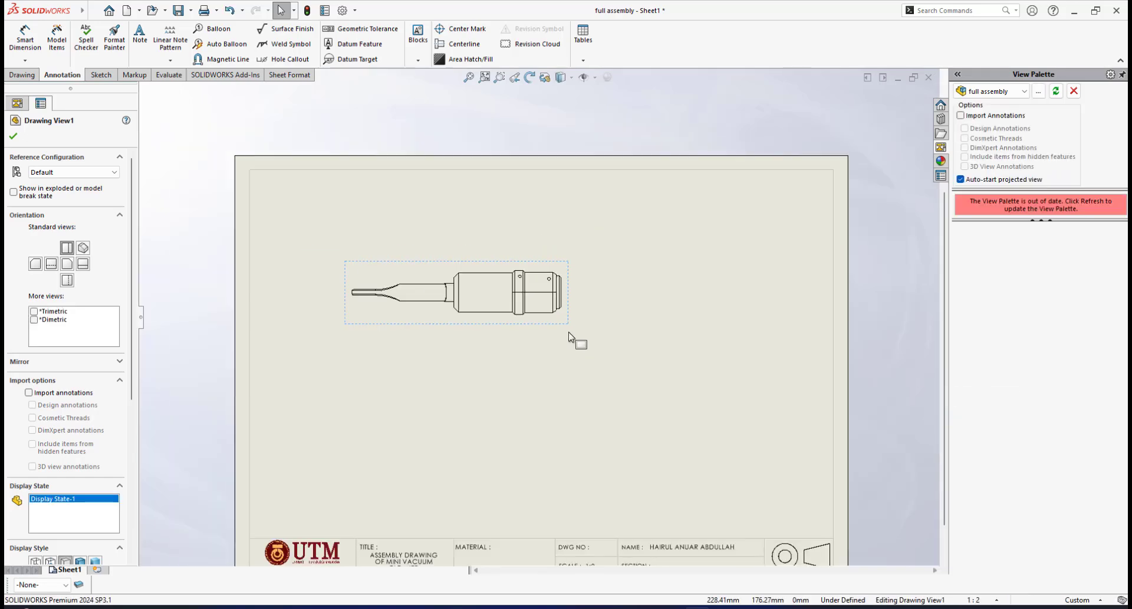
scroll(488, 339, "down", 1)
scroll(501, 345, "down", 2)
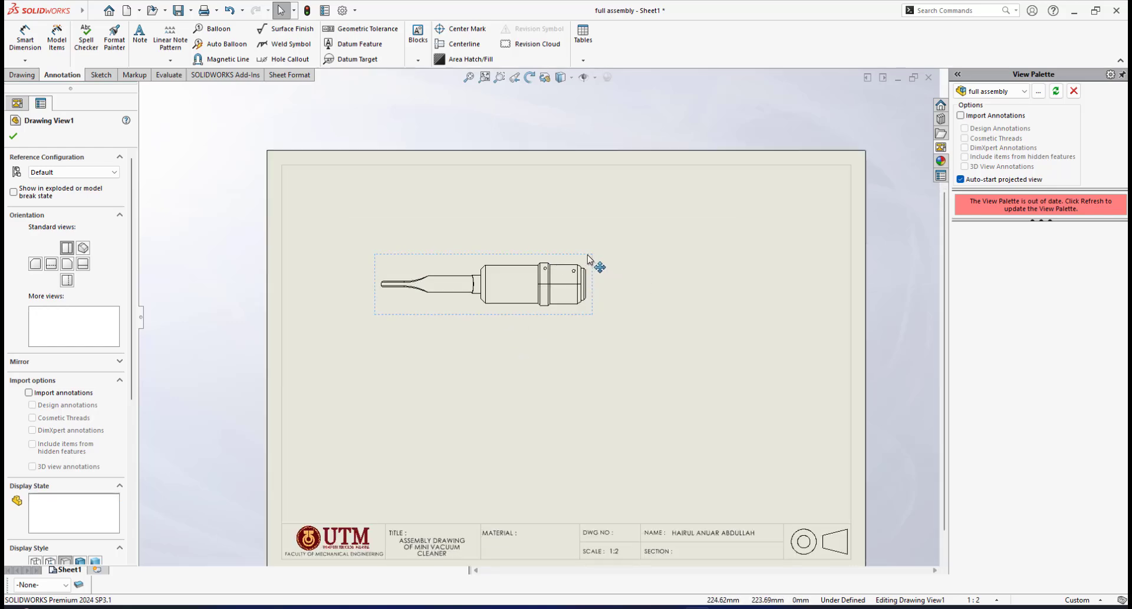
- Set the top view of the assembly to Tangent Edges Removed
right_click(589, 259)
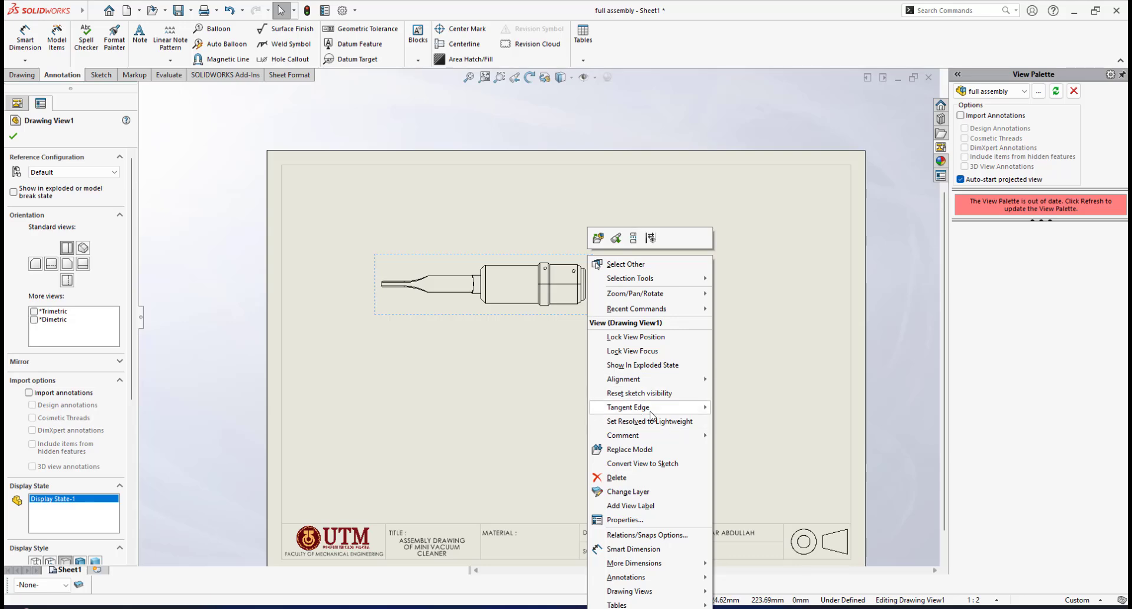
mouse_move(659, 412)
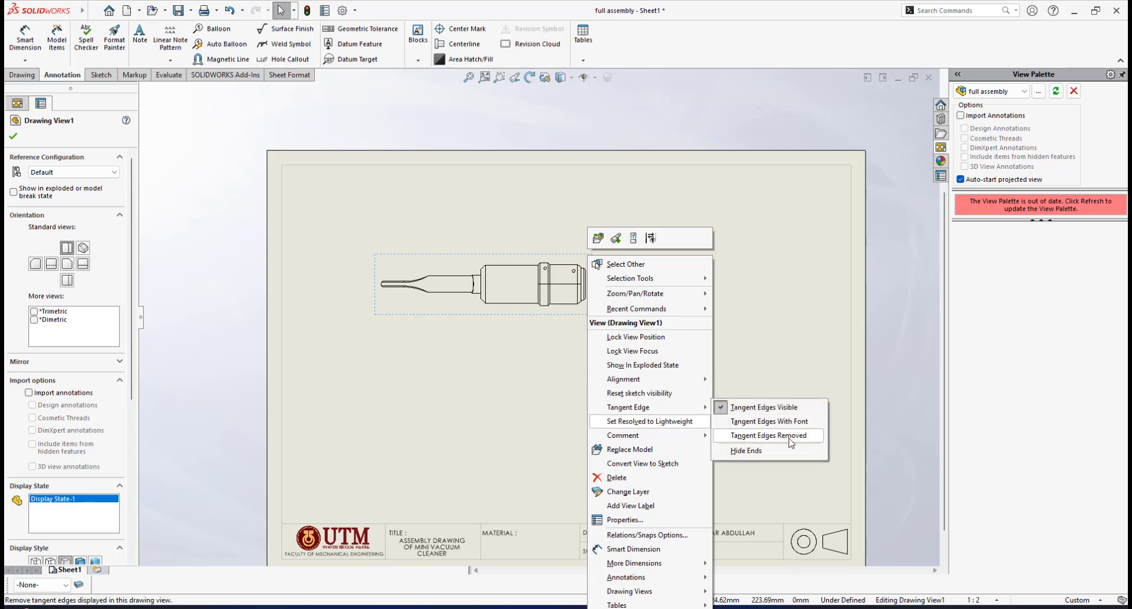
left_click(785, 442)
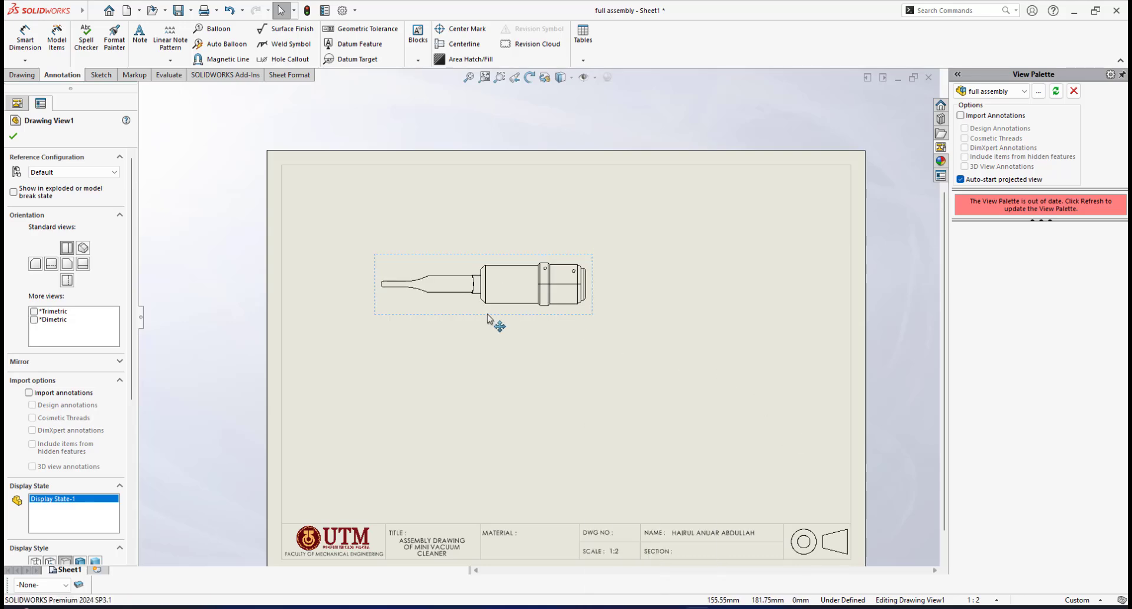
scroll(501, 303, "down", 4)
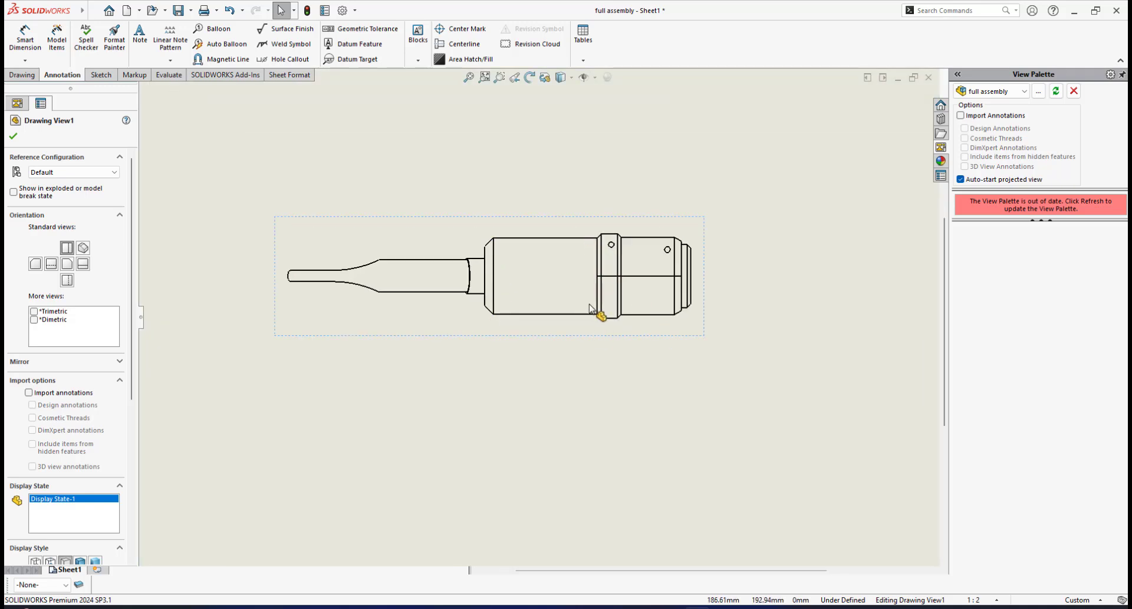
scroll(548, 316, "up", 1)
scroll(531, 295, "up", 2)
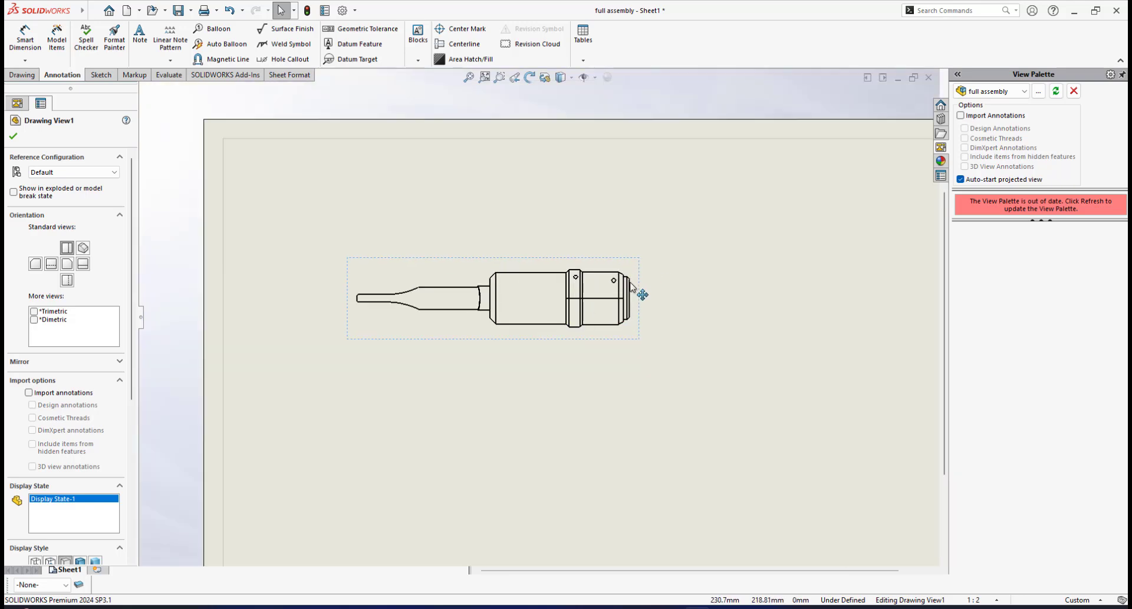
scroll(589, 339, "down", 1)
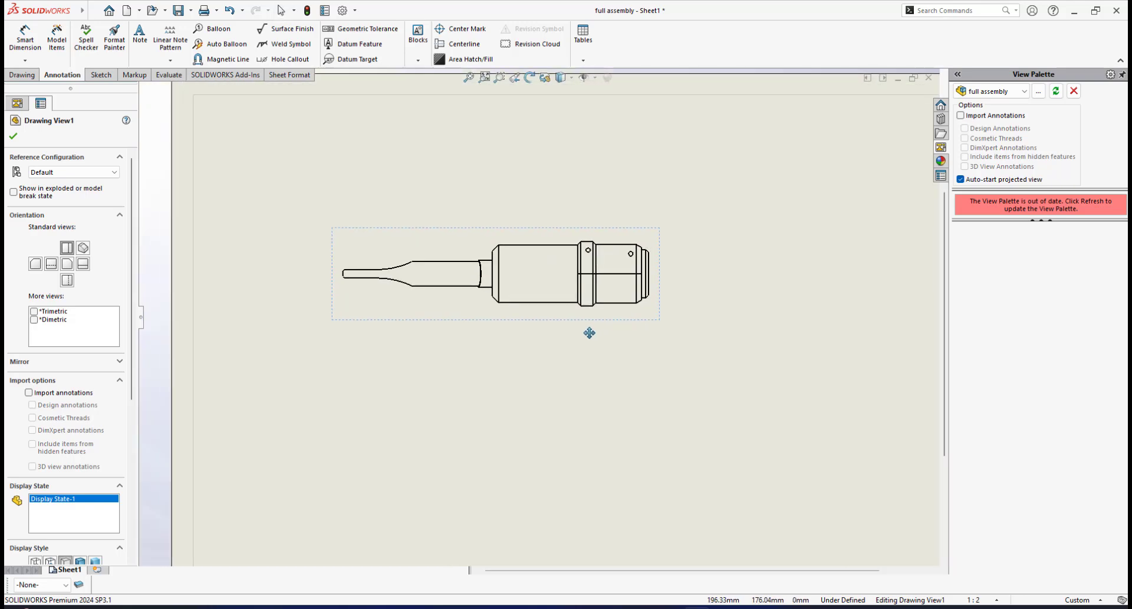
scroll(575, 310, "down", 3)
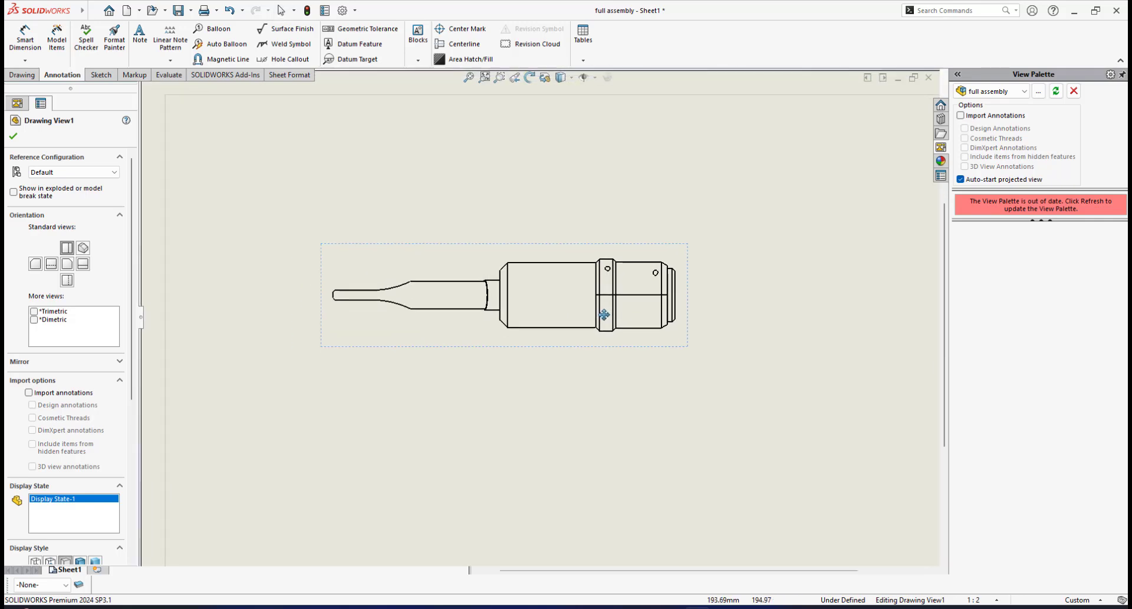
left_click_drag(584, 319, 566, 322)
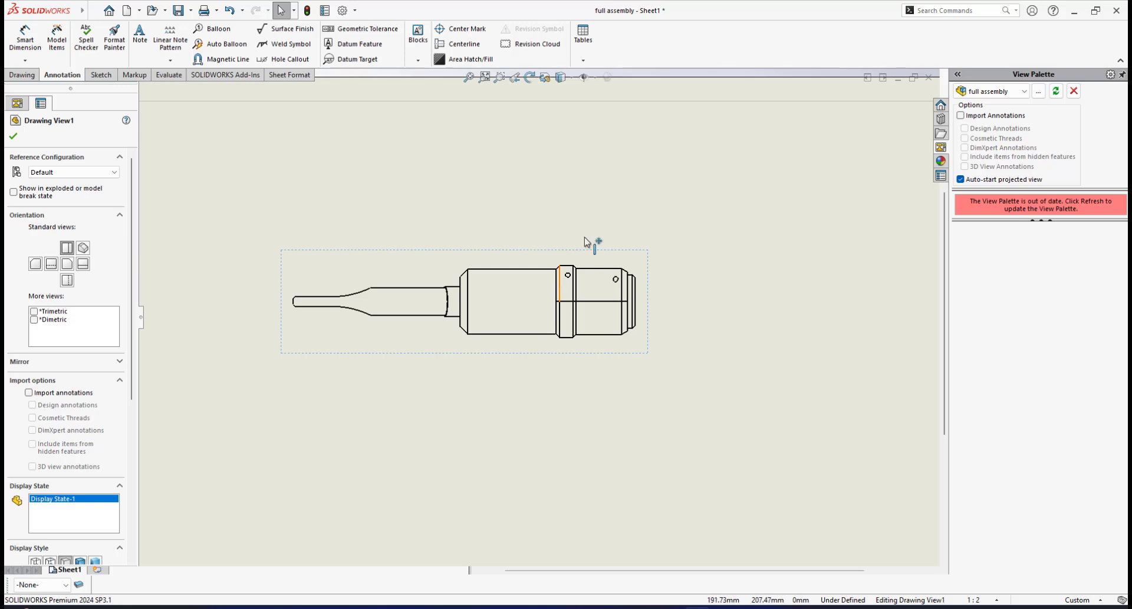
- Try the Hidden Lines Visible display style on the top view, and restore Hidden Lines Removed
left_click(571, 79)
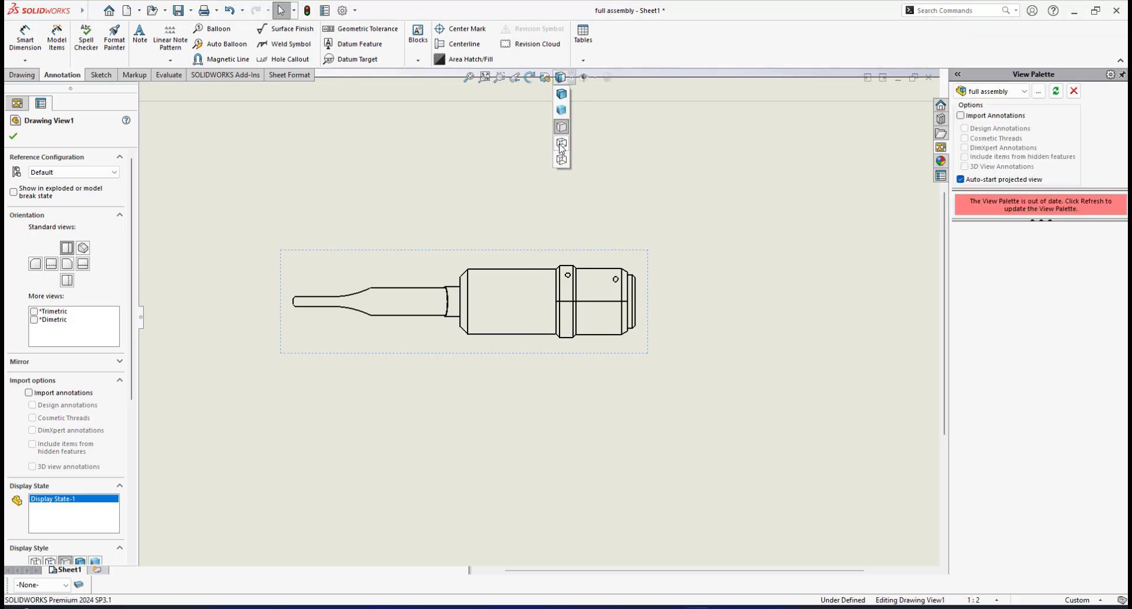
left_click(560, 144)
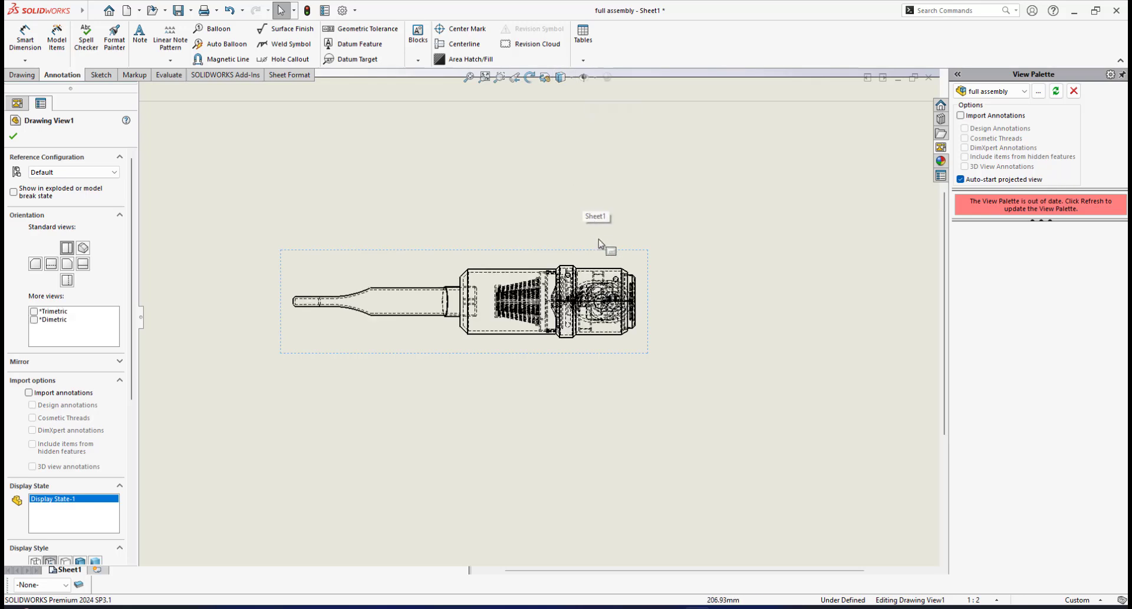
left_click(571, 81)
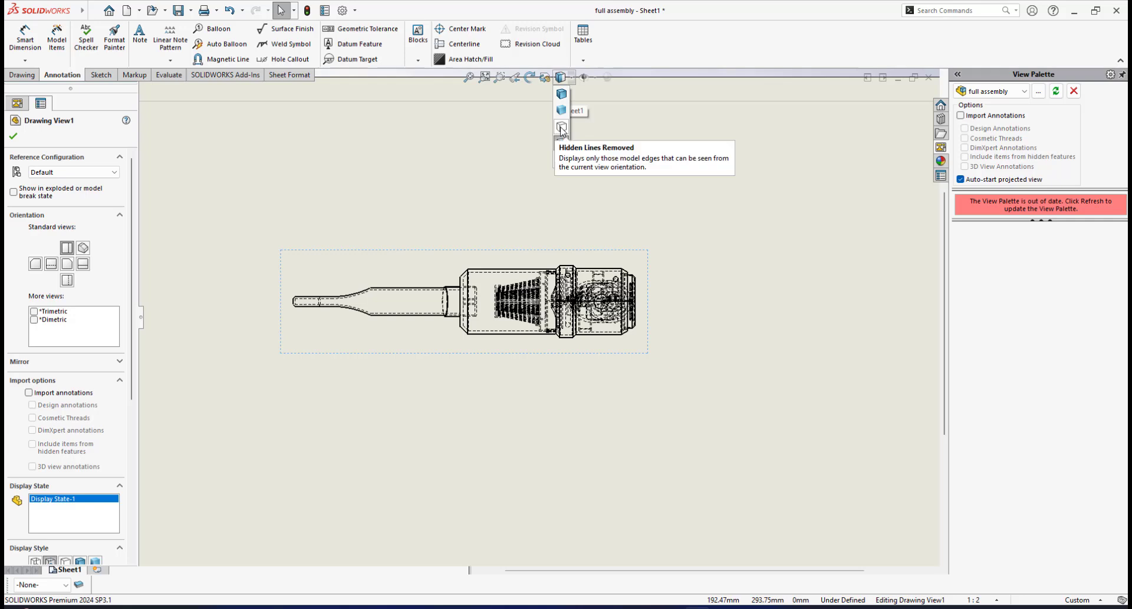
left_click(561, 128)
scroll(530, 360, "down", 2)
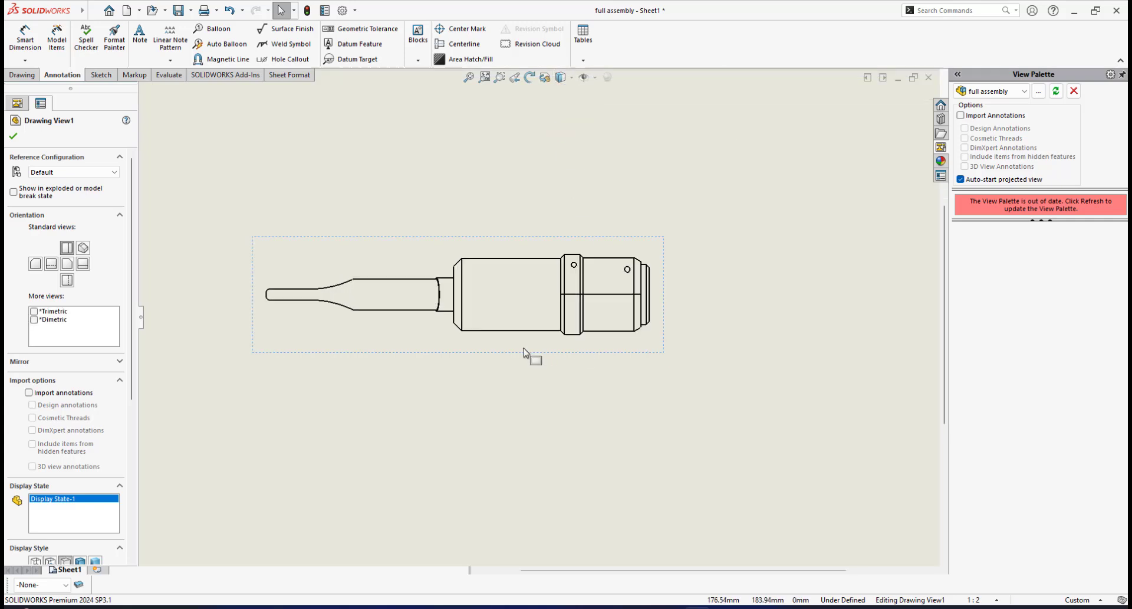
scroll(518, 373, "up", 3)
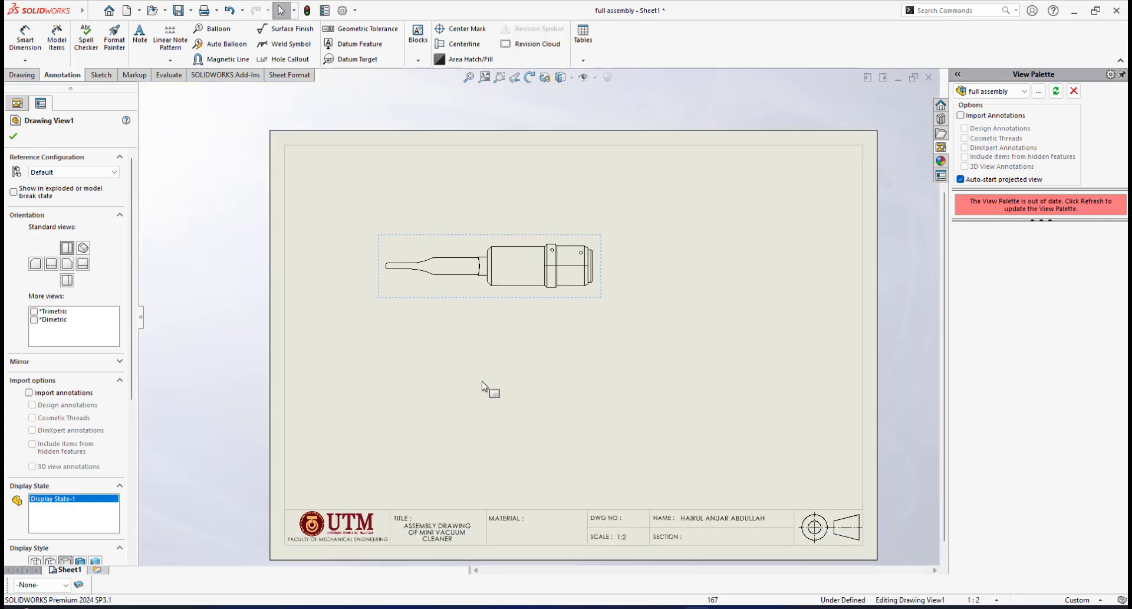
scroll(522, 348, "down", 3)
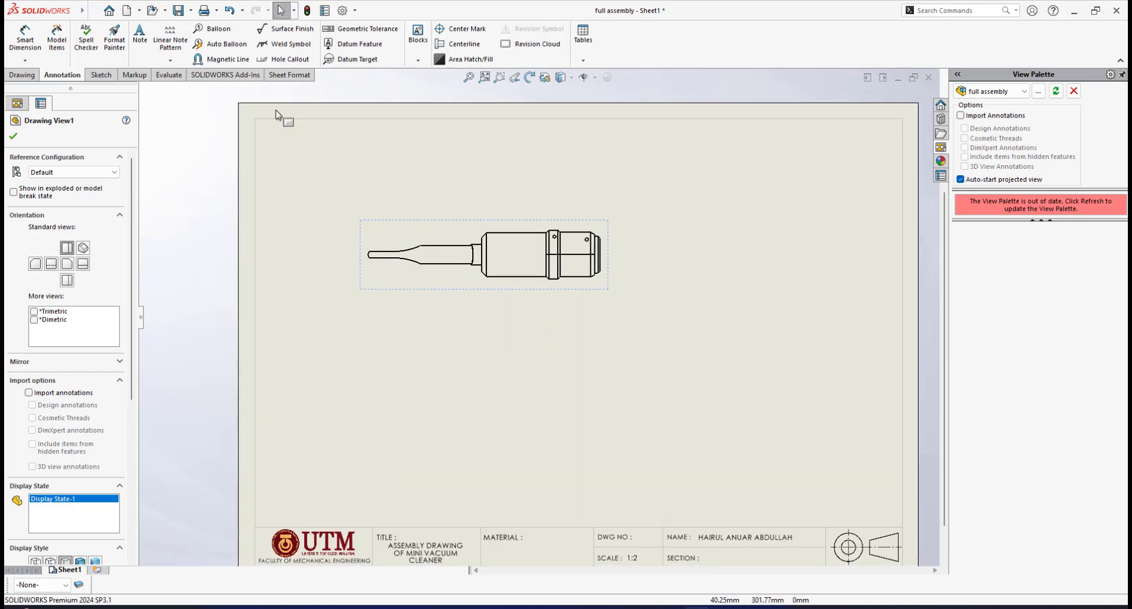
- Start a section view with a horizontal cutting line along the centre axis of the vacuum cleaner's top view
left_click(19, 76)
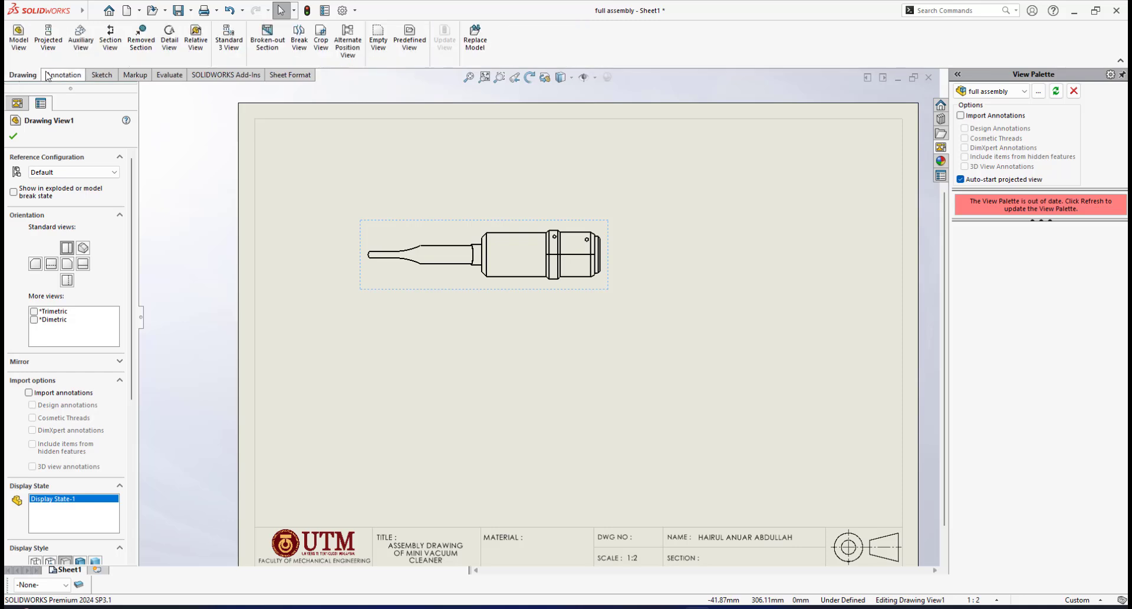
left_click(110, 38)
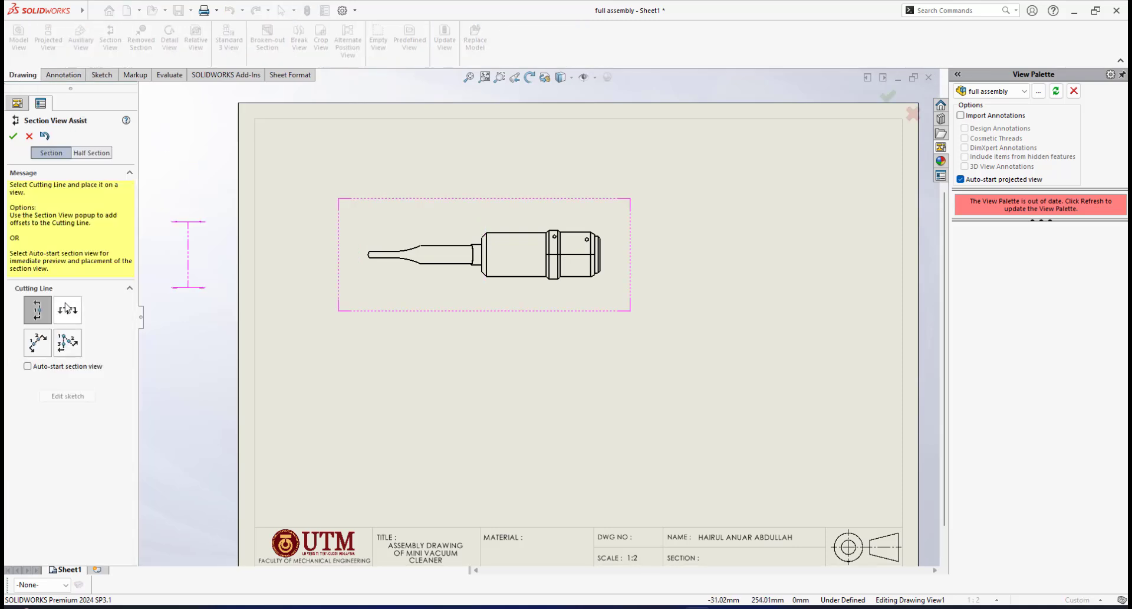
left_click(37, 315)
left_click(71, 317)
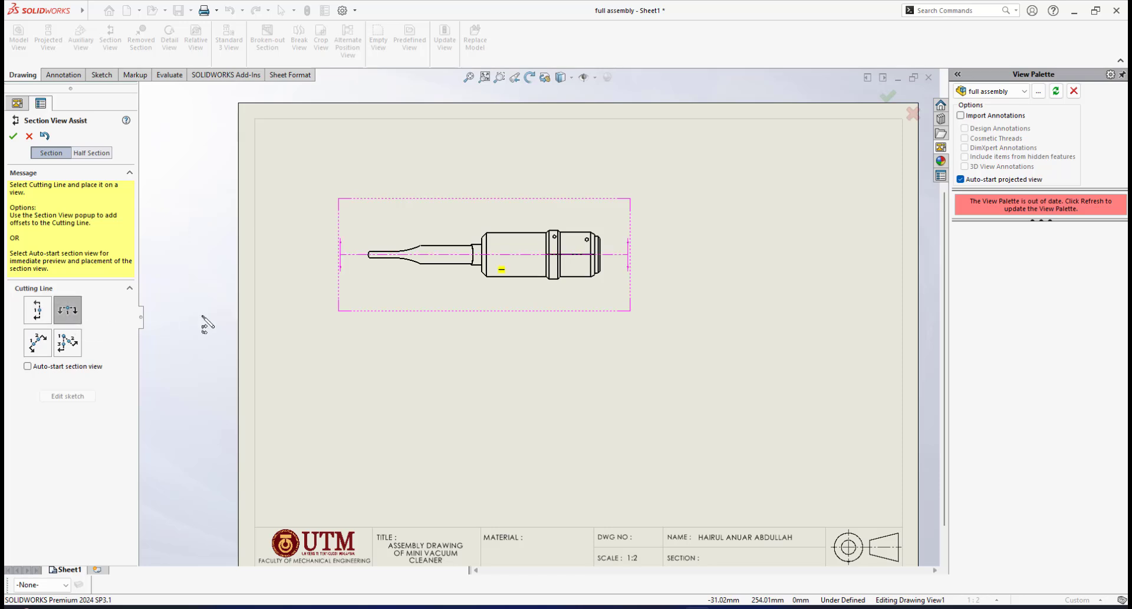
scroll(516, 268, "down", 2)
scroll(535, 270, "down", 1)
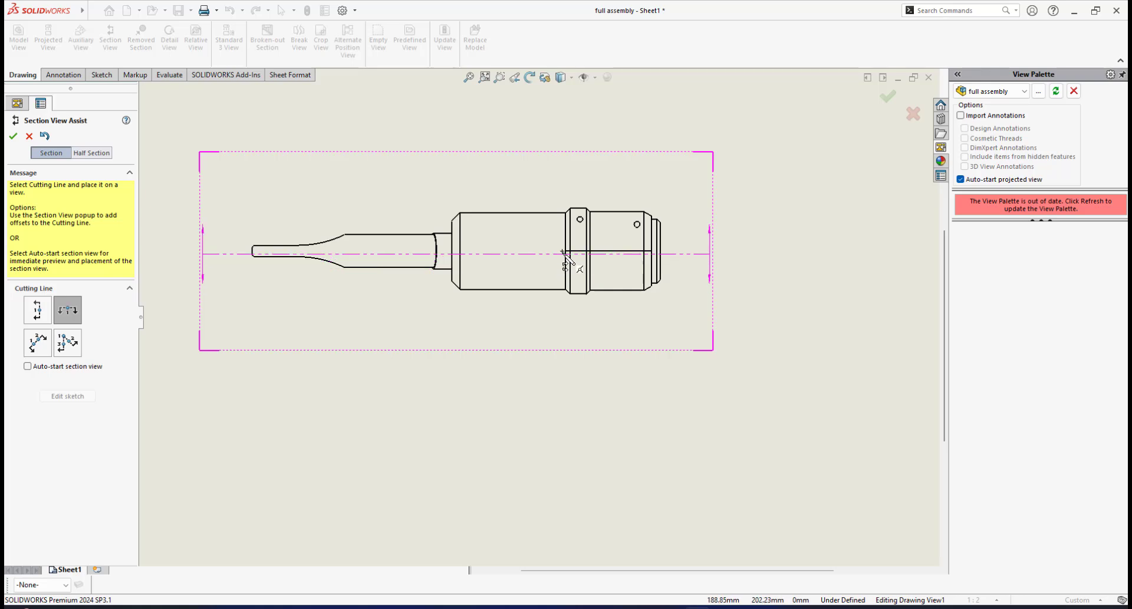
left_click(566, 251)
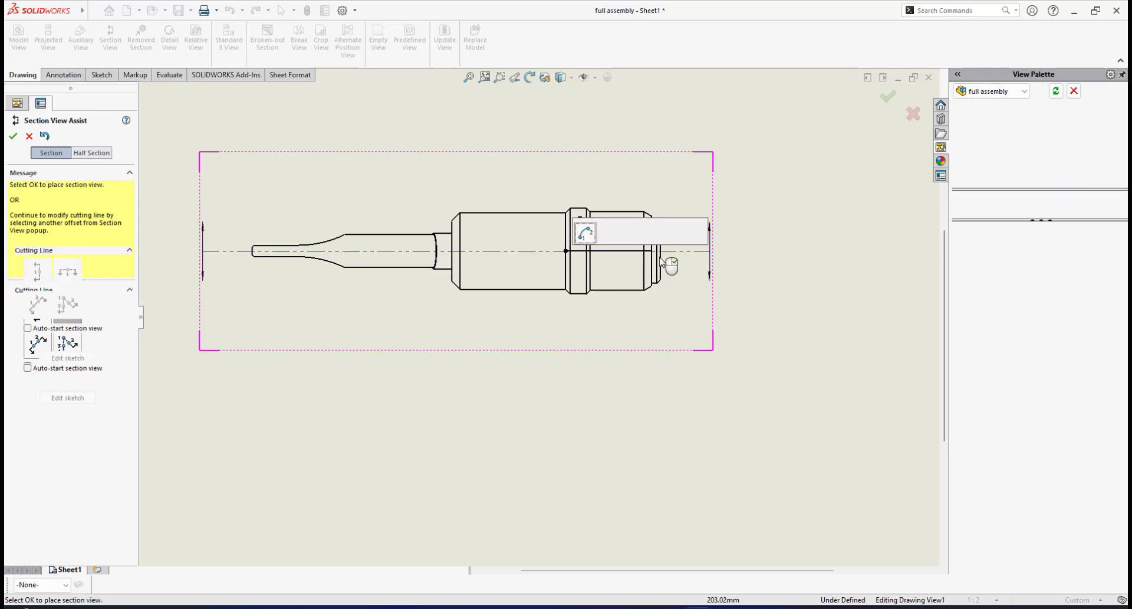
left_click(675, 234)
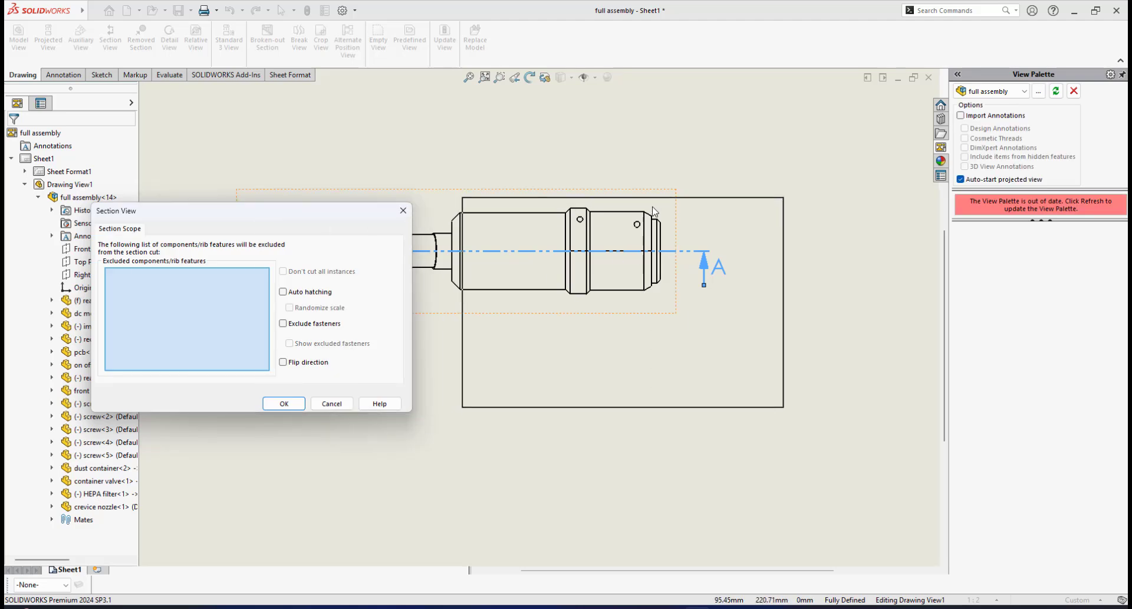
- Accept the section scope with no excluded components and place section view A-A directly below the top view
mouse_move(281, 217)
left_mouse_down()
mouse_move(653, 211)
mouse_move(610, 238)
left_mouse_up()
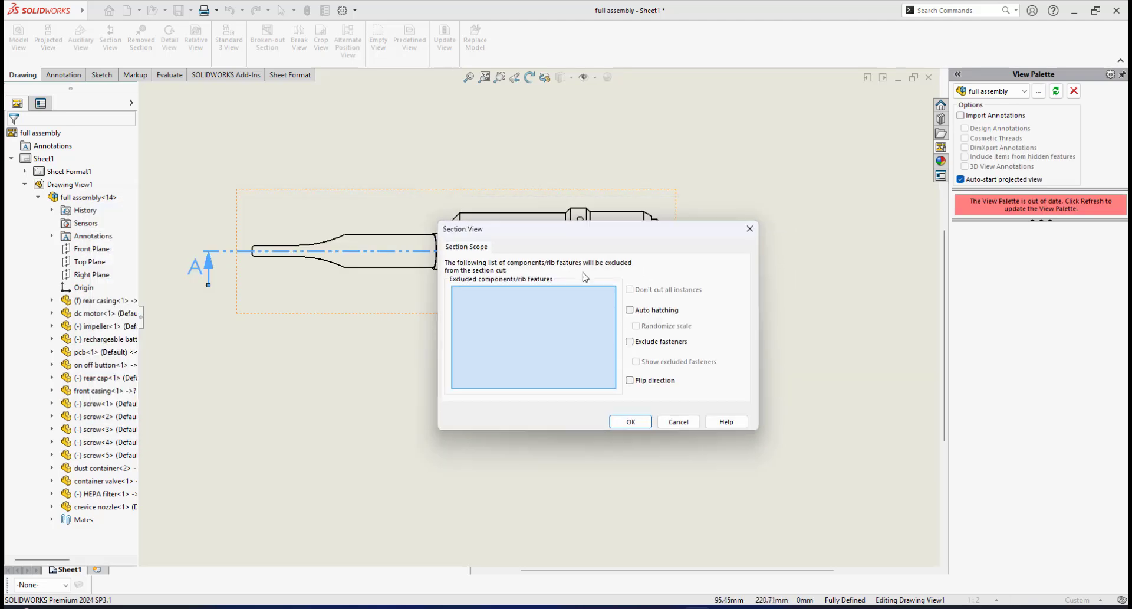
left_click(618, 420)
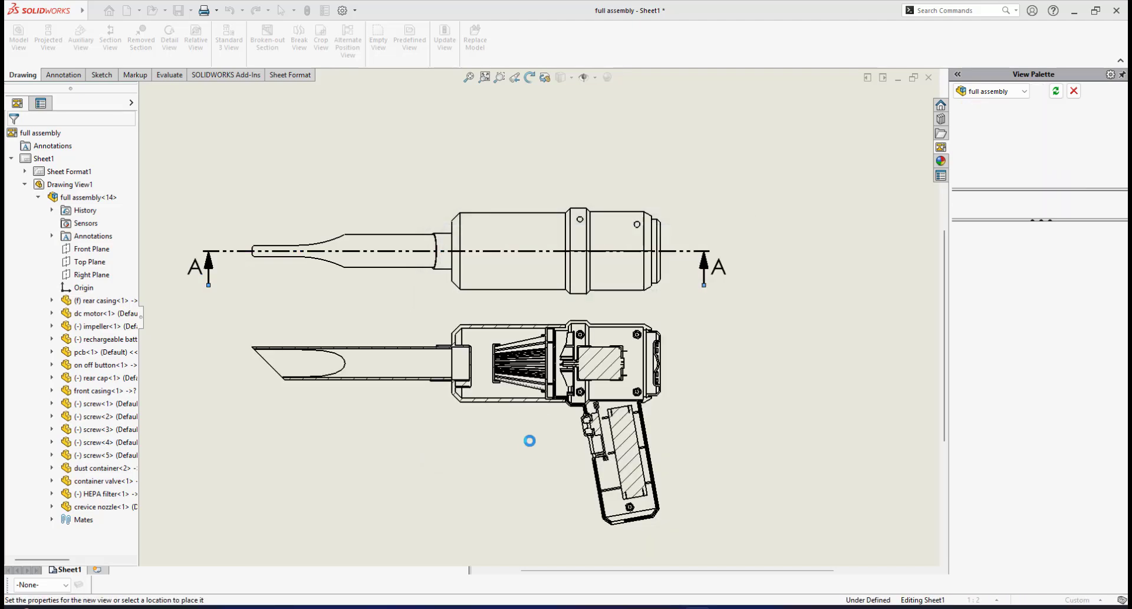
scroll(518, 442, "up", 1)
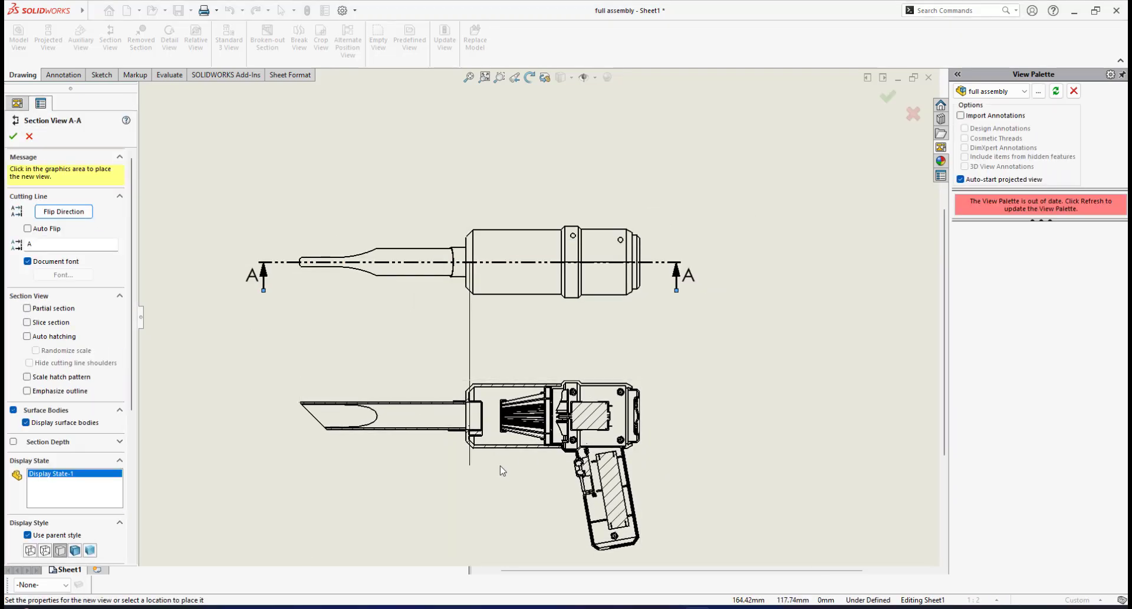
left_click(500, 465)
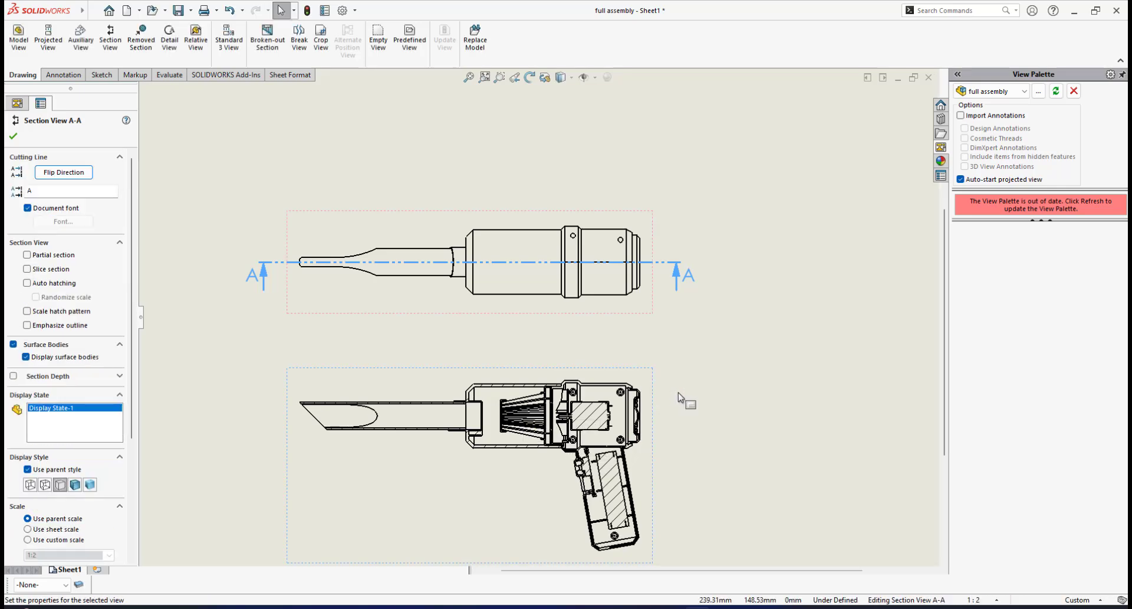
scroll(688, 394, "up", 2)
scroll(678, 407, "down", 2)
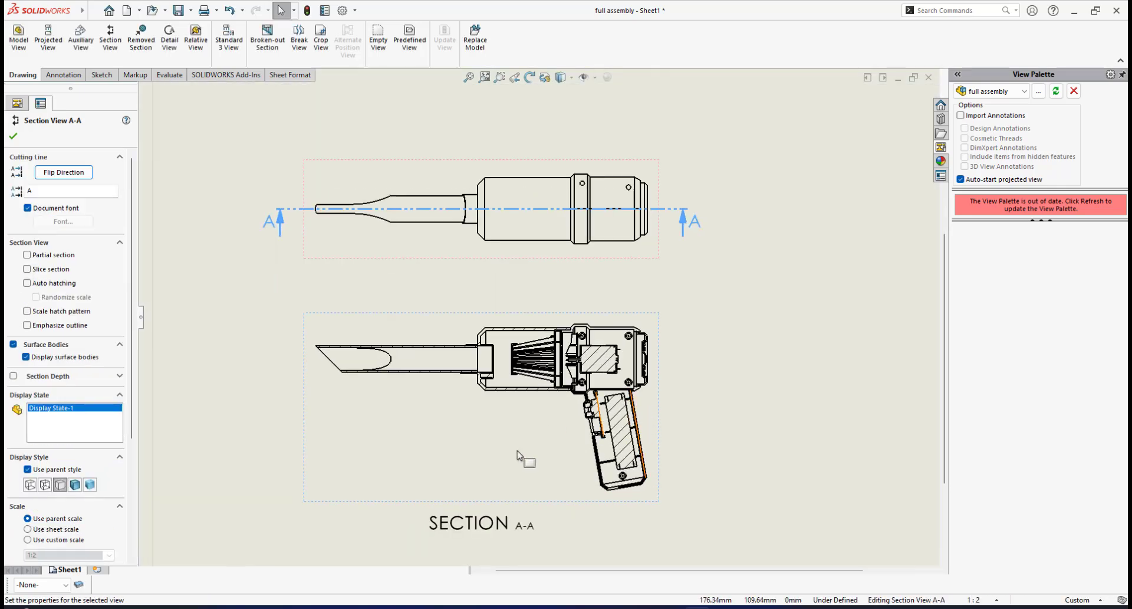
scroll(528, 459, "up", 2)
scroll(571, 337, "down", 1)
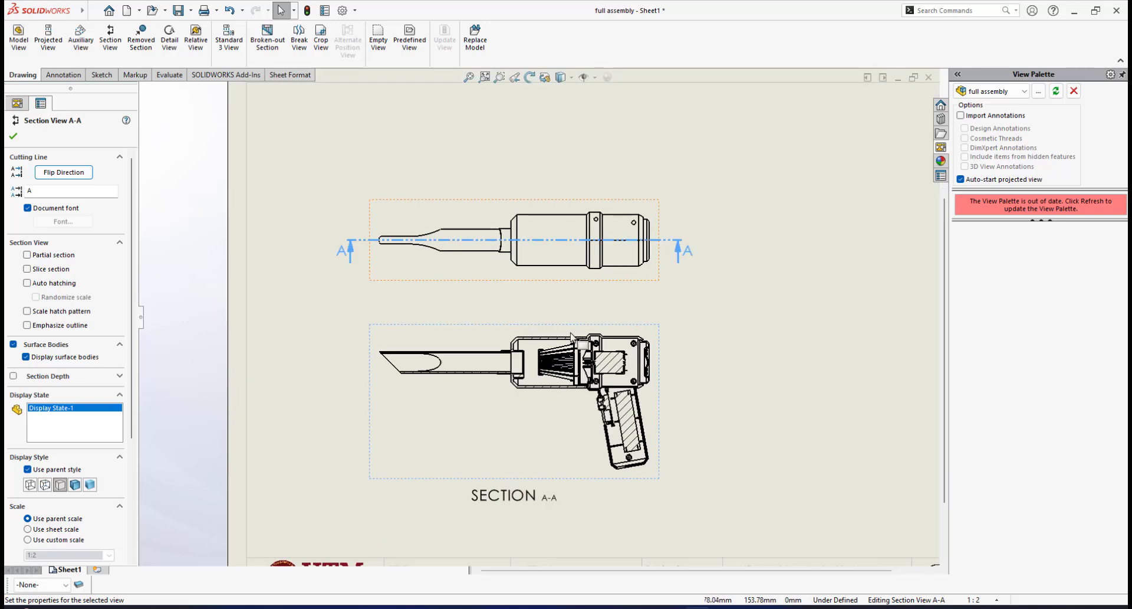
scroll(614, 316, "down", 1)
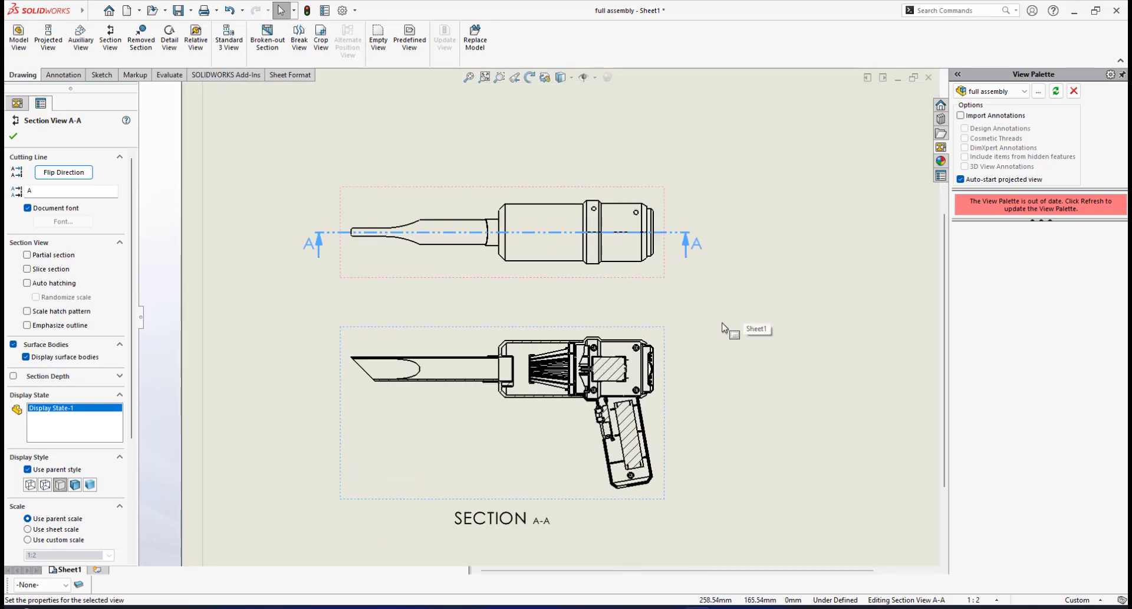
scroll(723, 328, "up", 2)
left_click(21, 136)
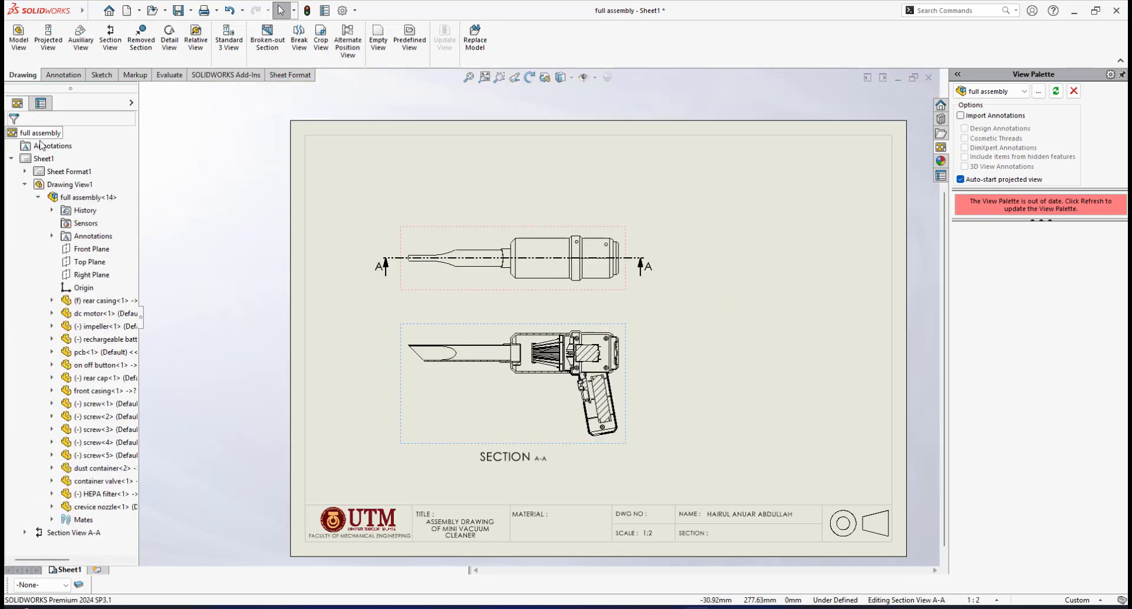
- Open the drawing's document properties for section views and keep ISO as the base section view standard
scroll(708, 289, "down", 3)
scroll(389, 253, "up", 2)
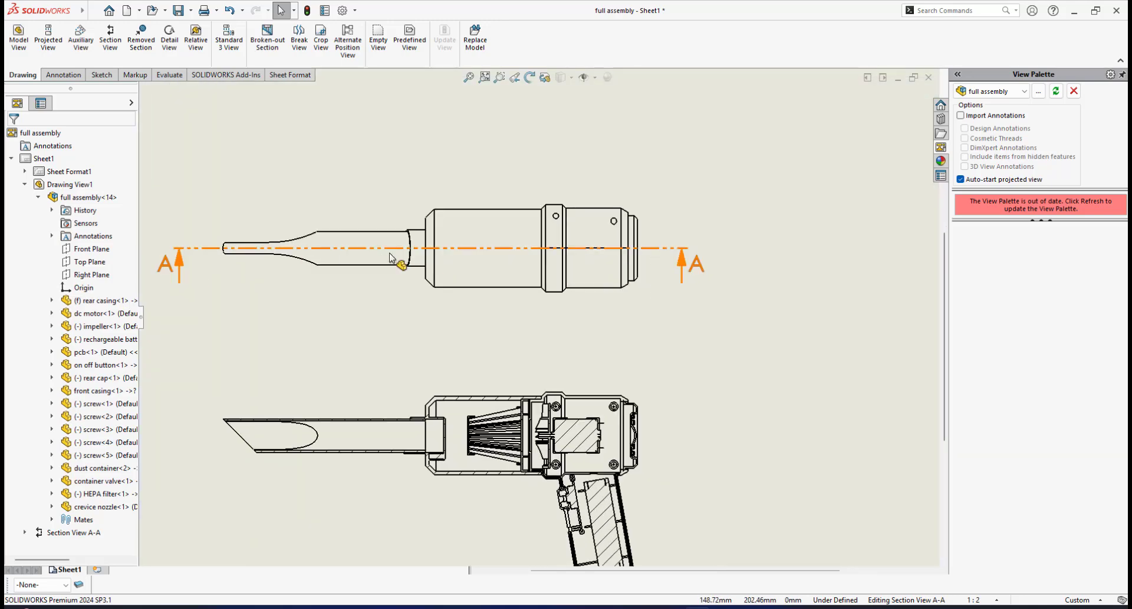
scroll(308, 278, "down", 3)
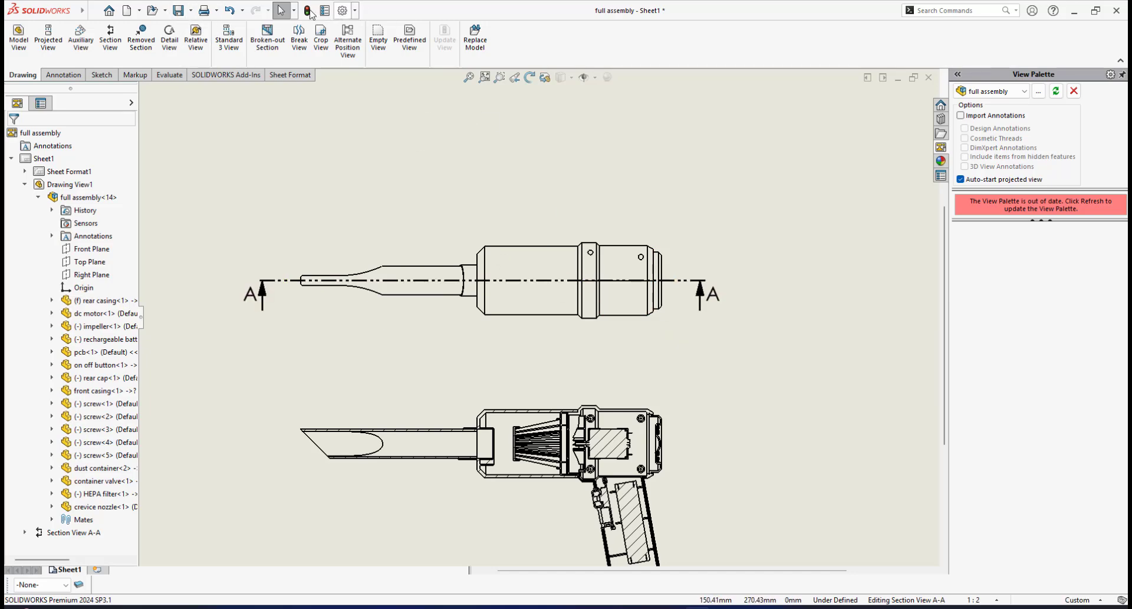
left_click(342, 11)
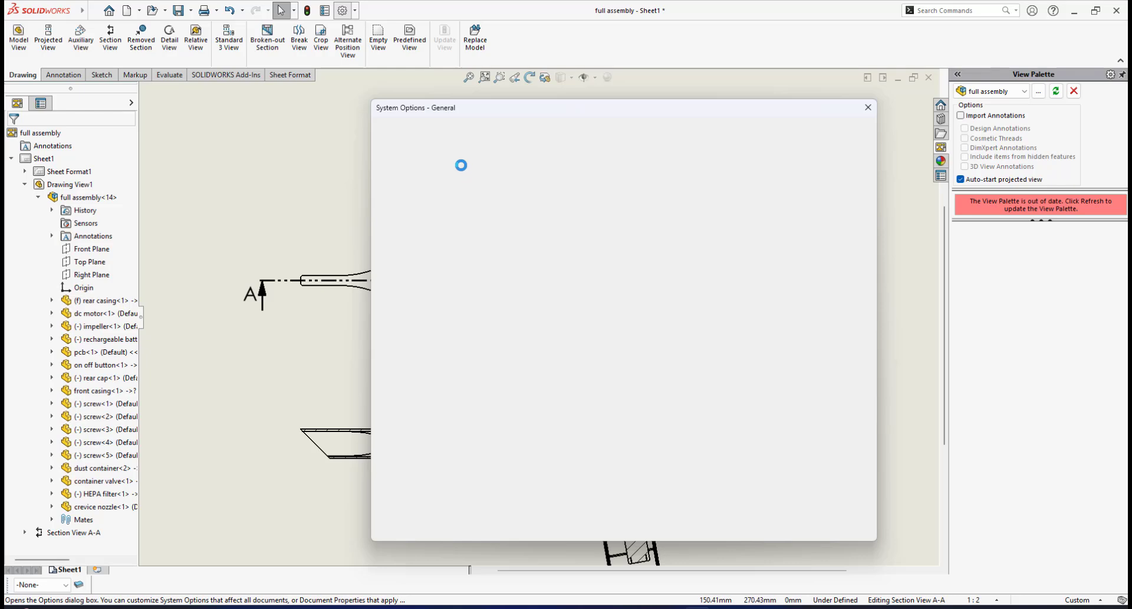
left_click_drag(530, 115, 503, 121)
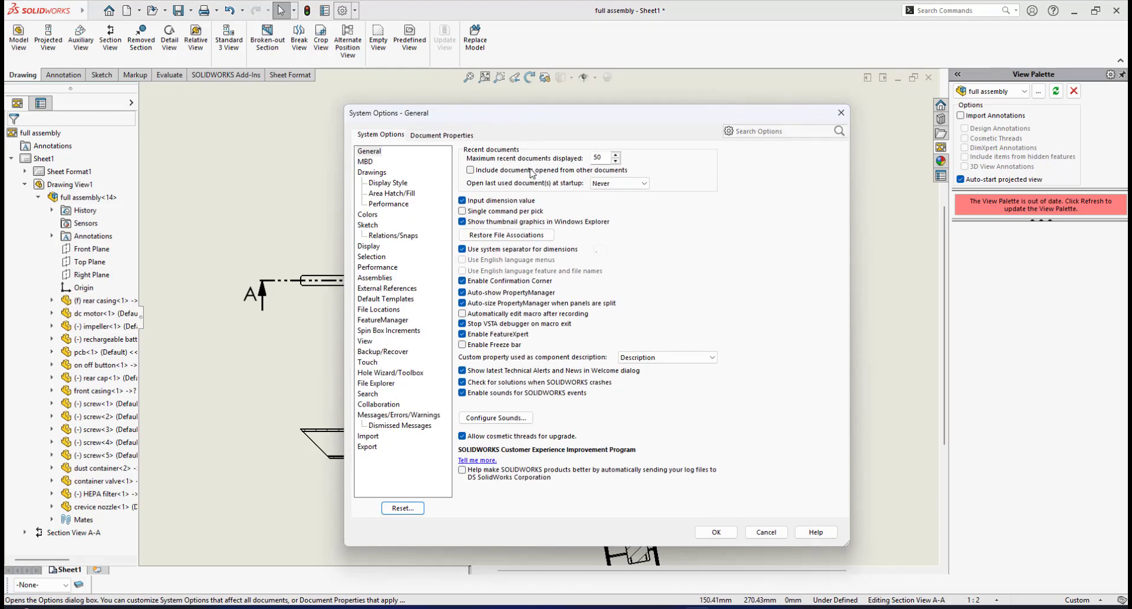
left_click(440, 137)
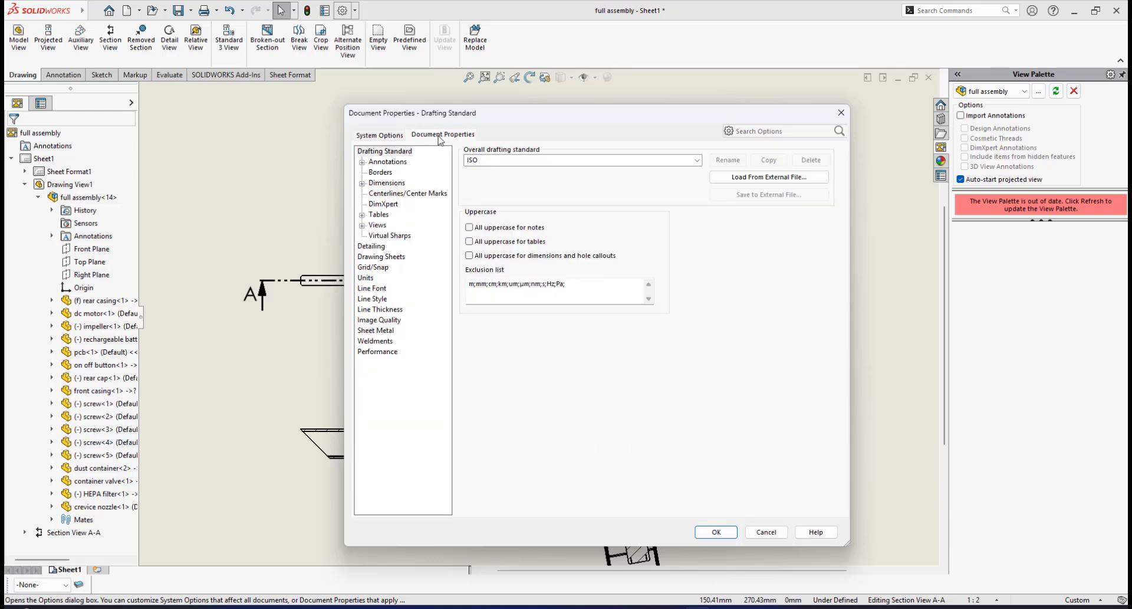
left_click(362, 225)
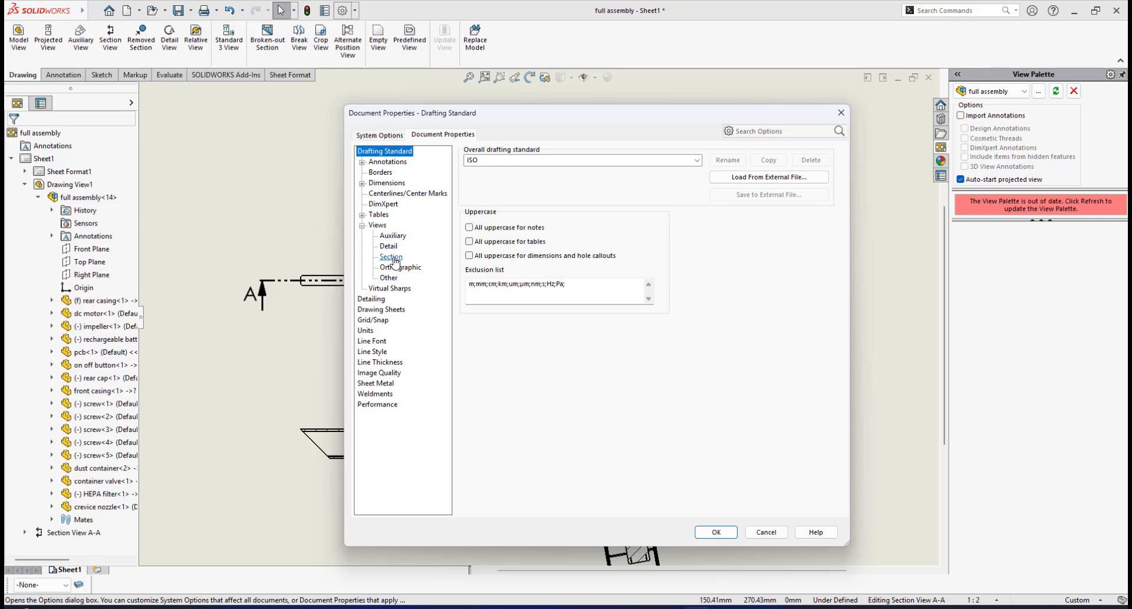
left_click(392, 256)
left_click(569, 188)
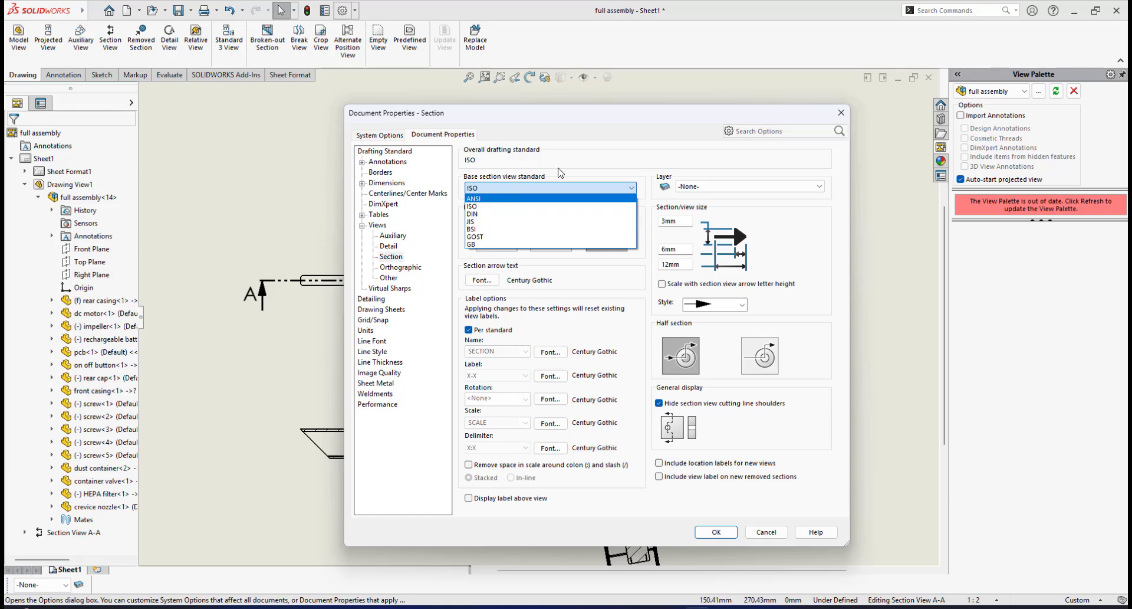
left_click(577, 163)
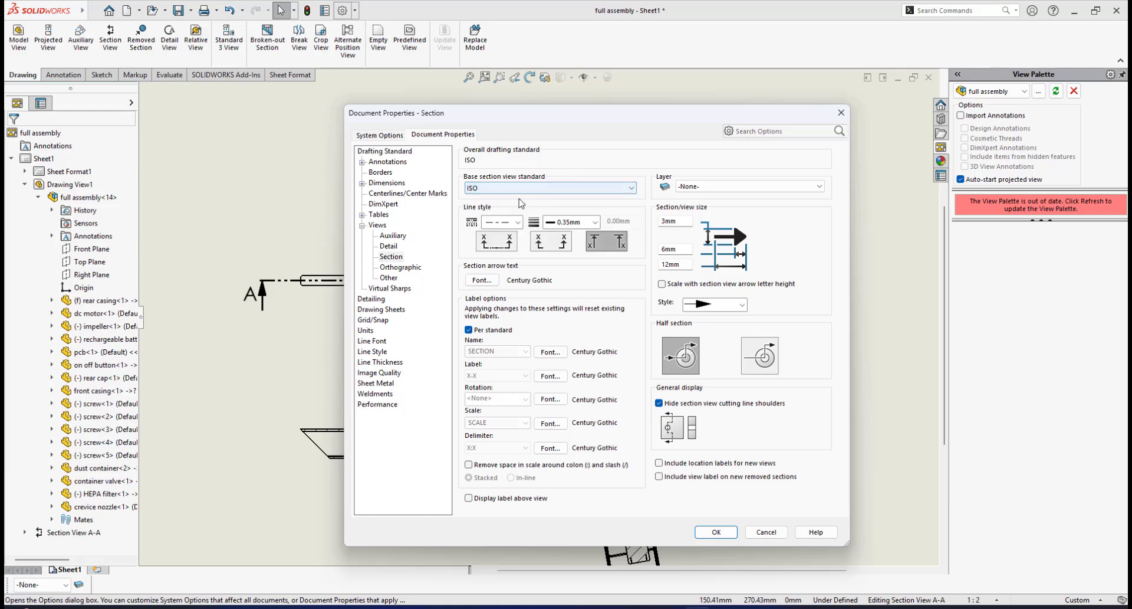
- Set the section cutting line style to Standard with connector and apply the document properties
left_click(495, 248)
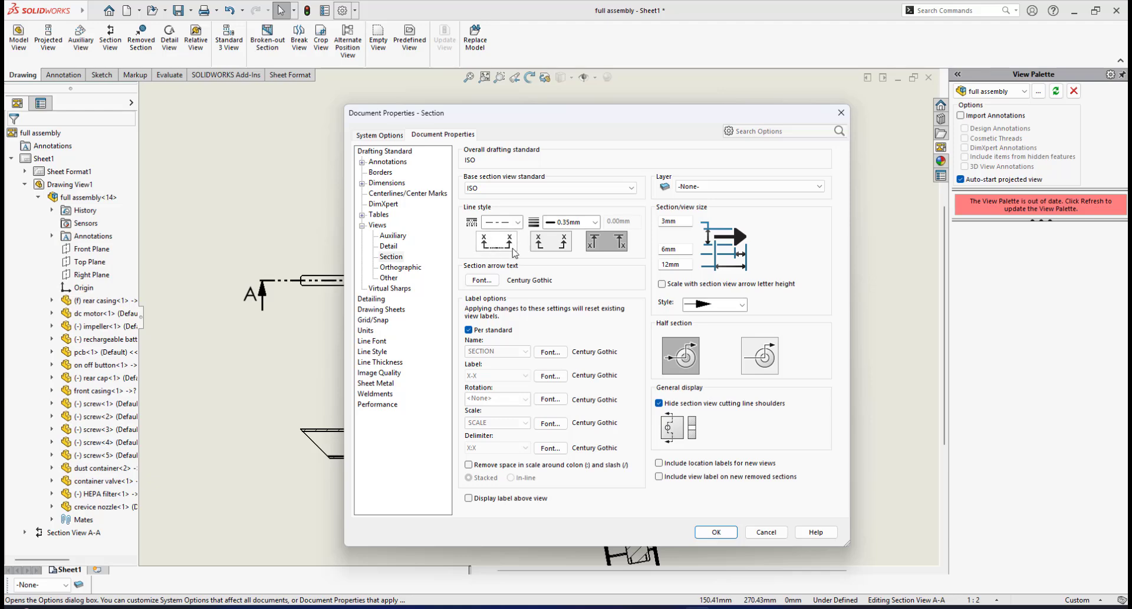
left_click(497, 244)
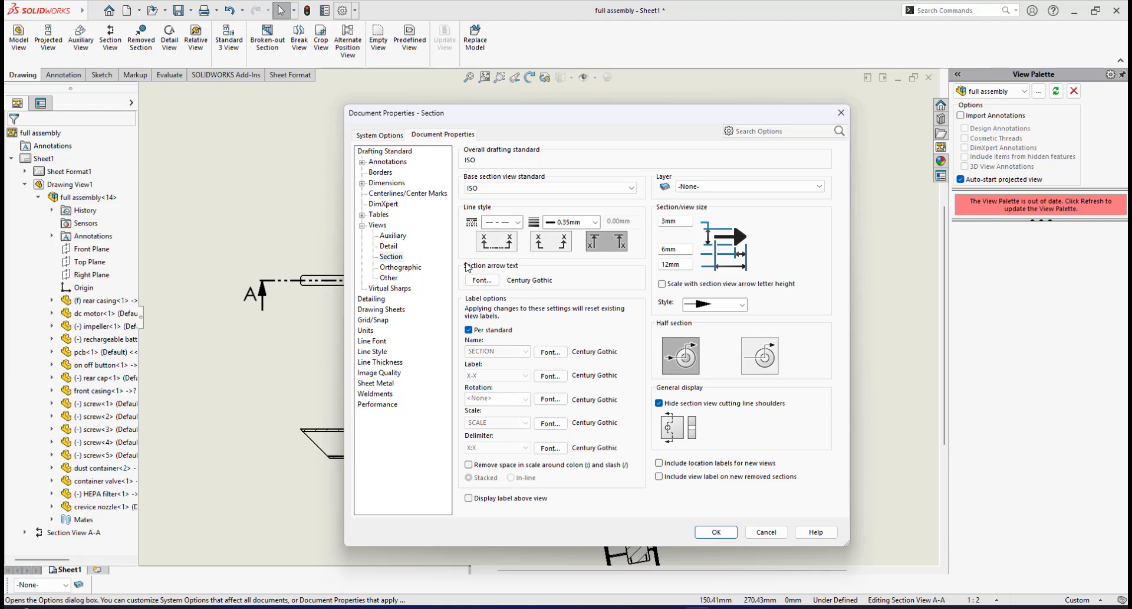
left_click(497, 246)
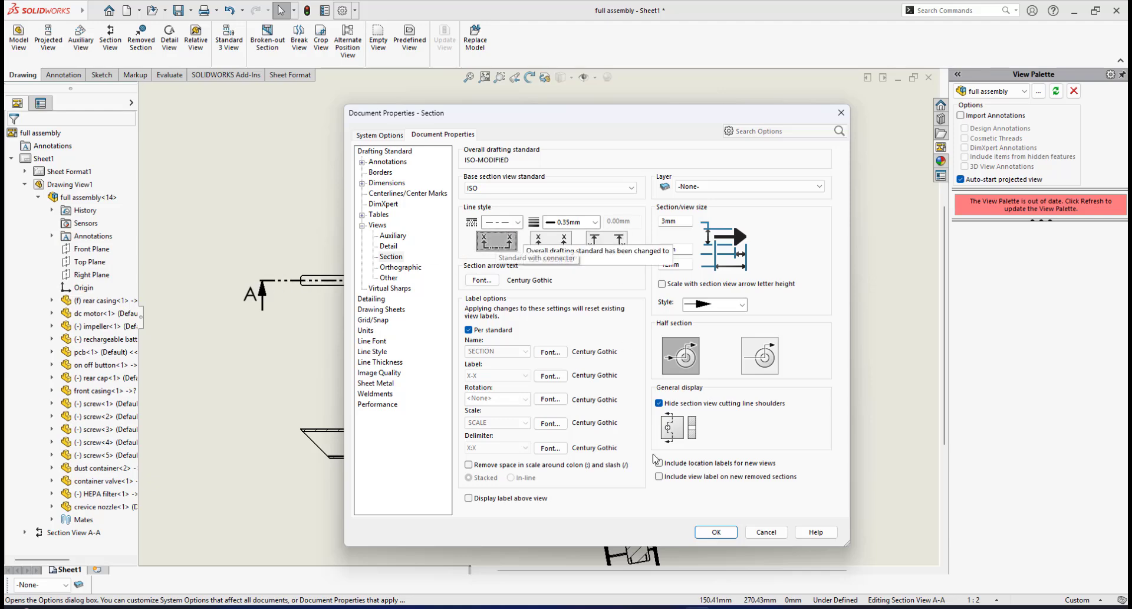
left_click(717, 531)
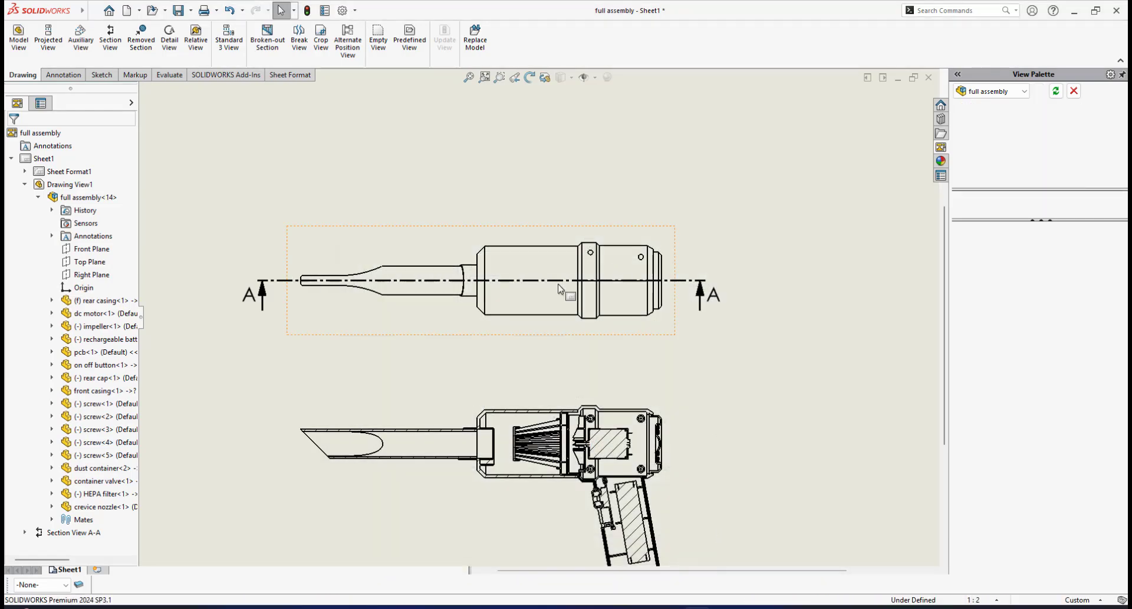
- Open the sketch of the section A-A cutting line on the top view for editing, without adding a new line
scroll(536, 322, "up", 3)
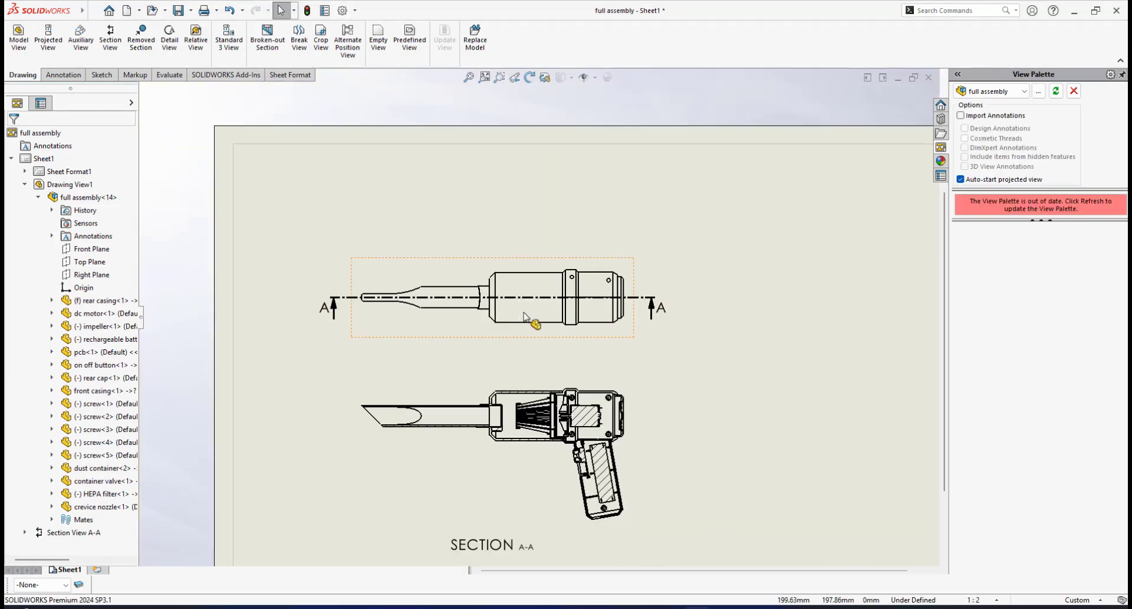
scroll(522, 321, "down", 3)
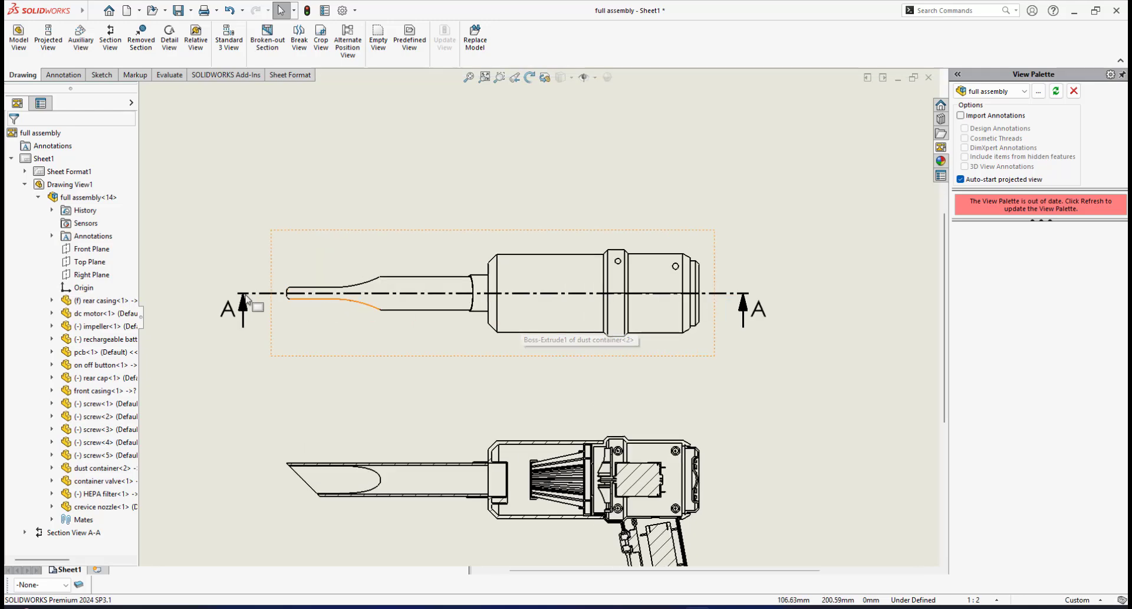
scroll(696, 283, "down", 2)
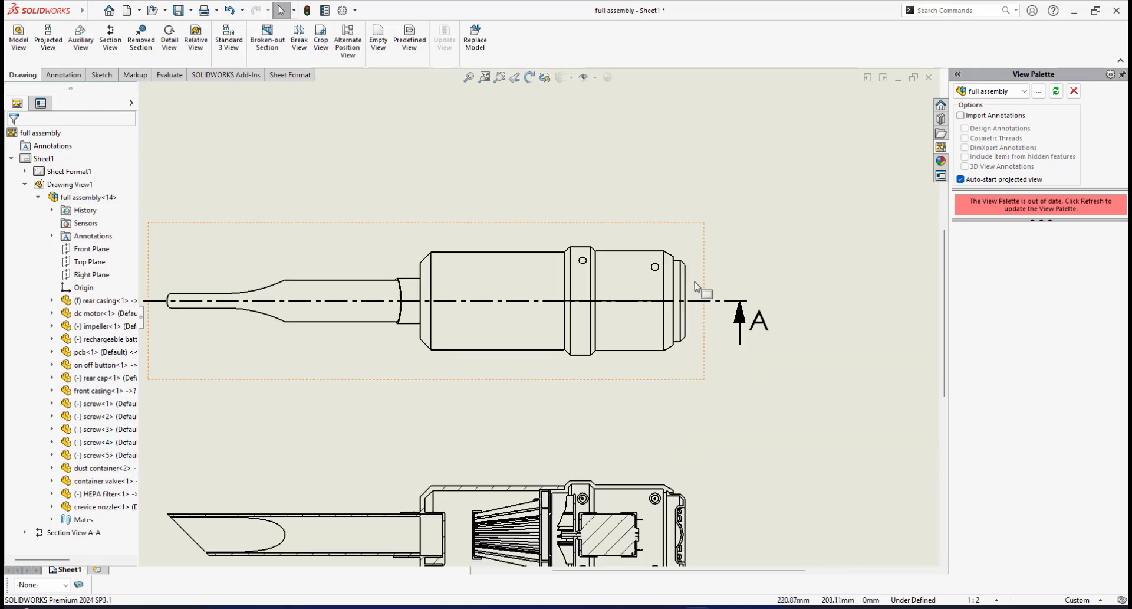
left_click(721, 305)
right_click(721, 305)
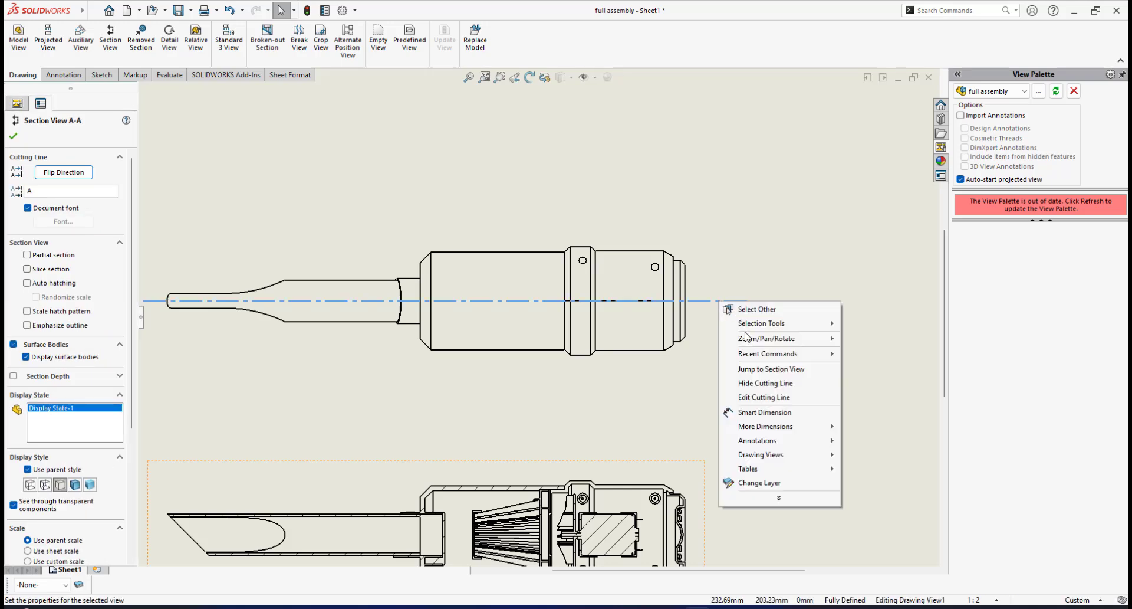
left_click(760, 397)
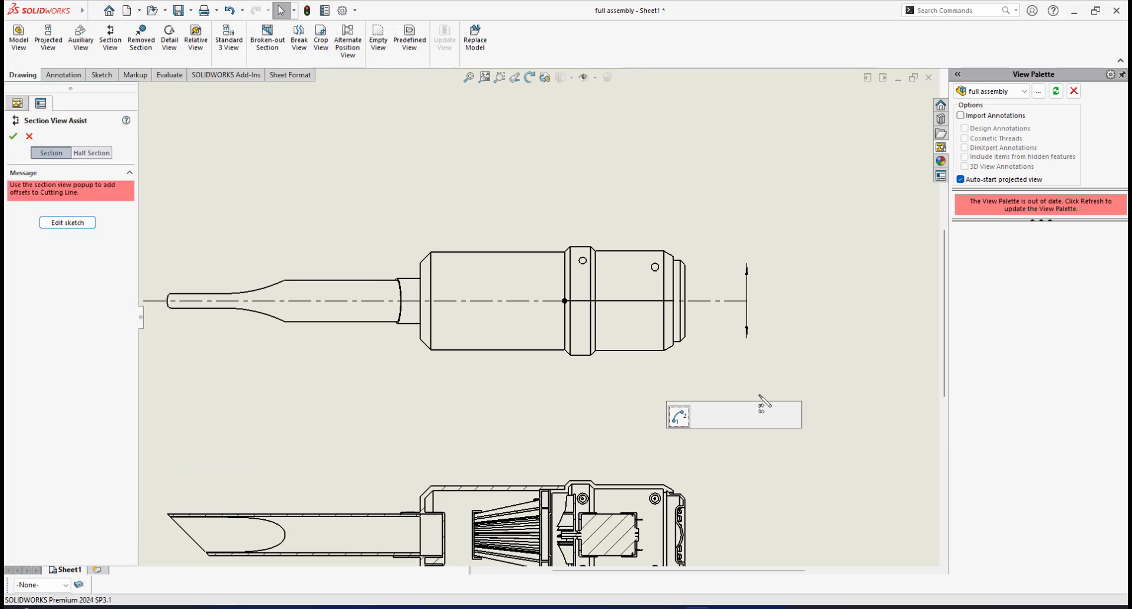
left_click(67, 222)
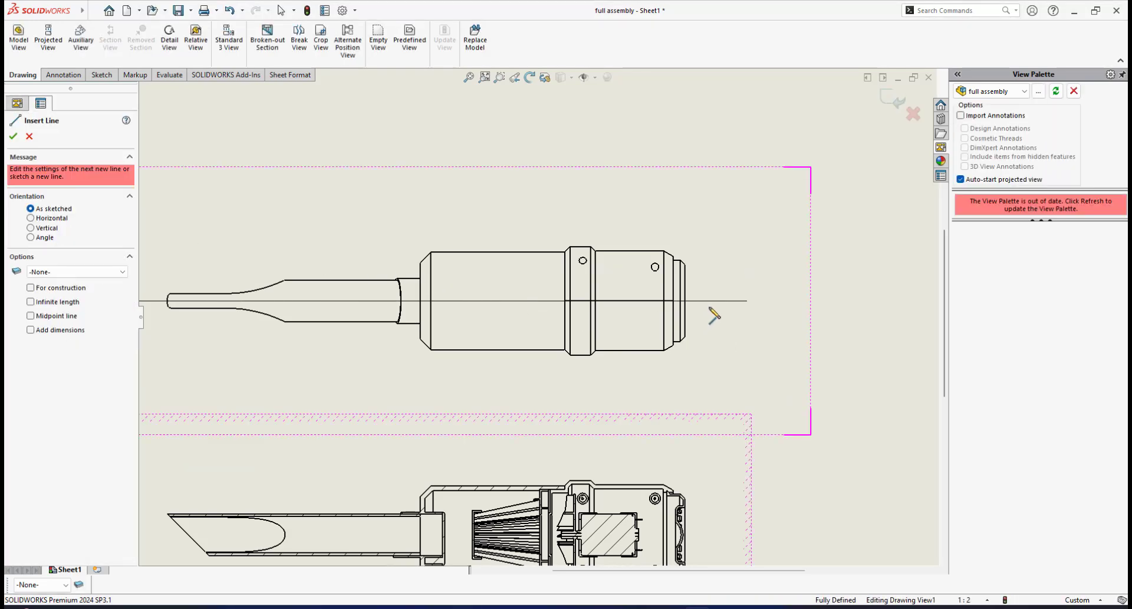
left_click(746, 300)
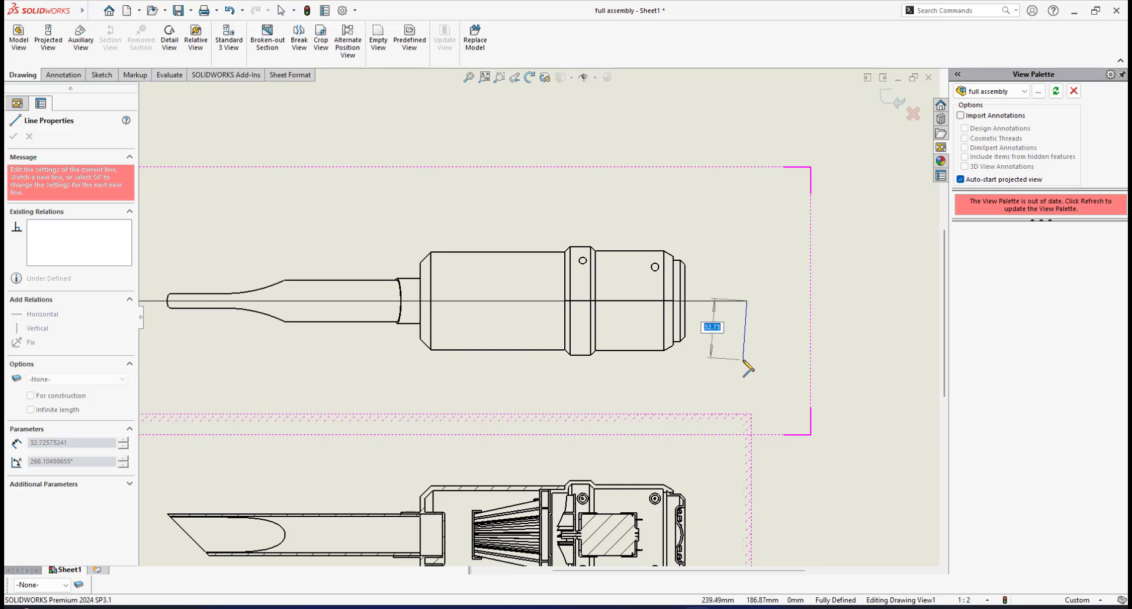
key("Escape")
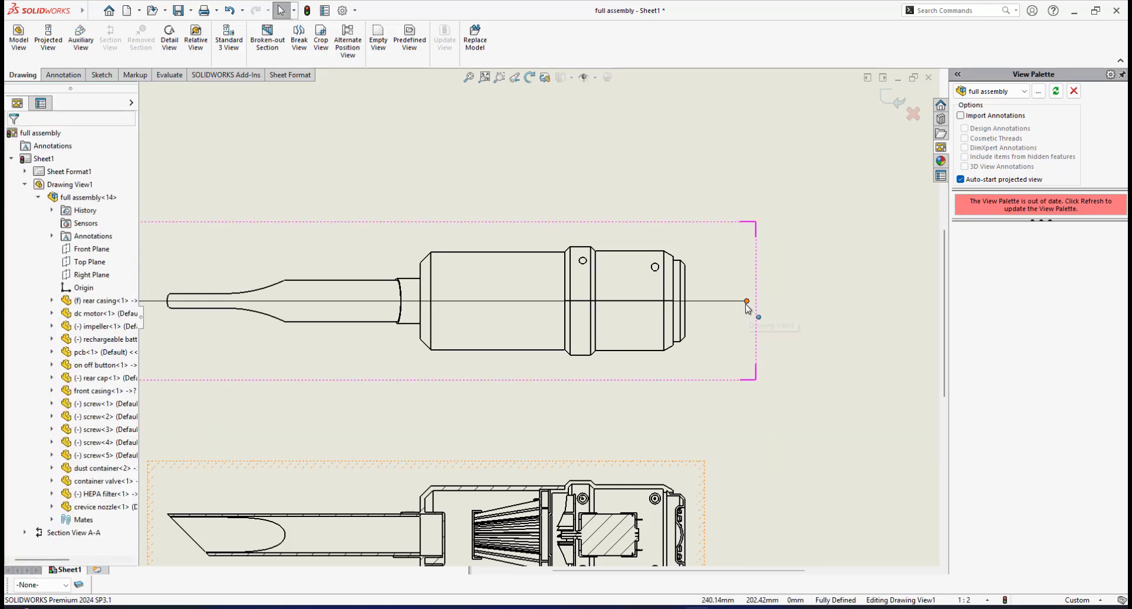
- Shorten both ends of the cutting line to endpoints at about X 161 and X -161, and exit the sketch
left_click(746, 301)
left_click_drag(747, 301, 717, 303)
scroll(448, 310, "up", 3)
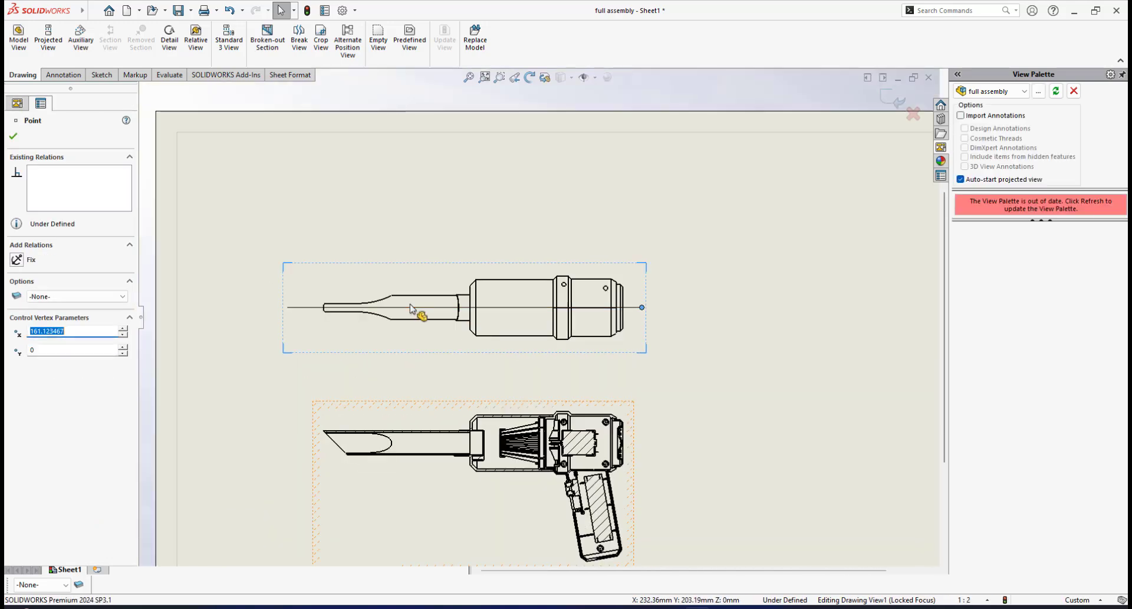
scroll(357, 321, "down", 2)
left_click_drag(250, 314, 276, 313)
scroll(752, 307, "up", 1)
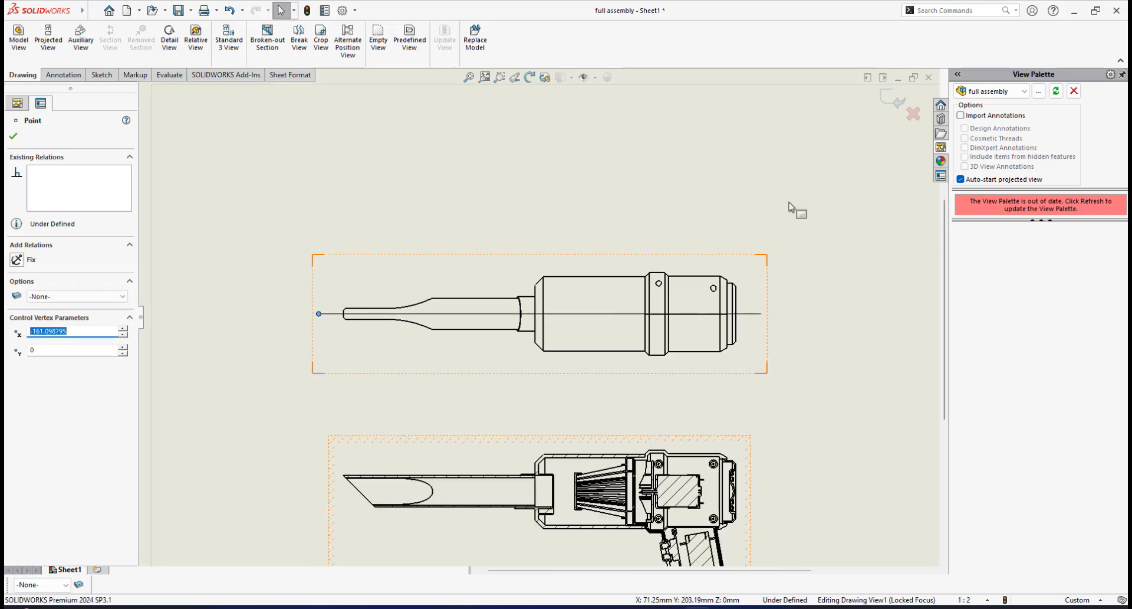
left_click(885, 98)
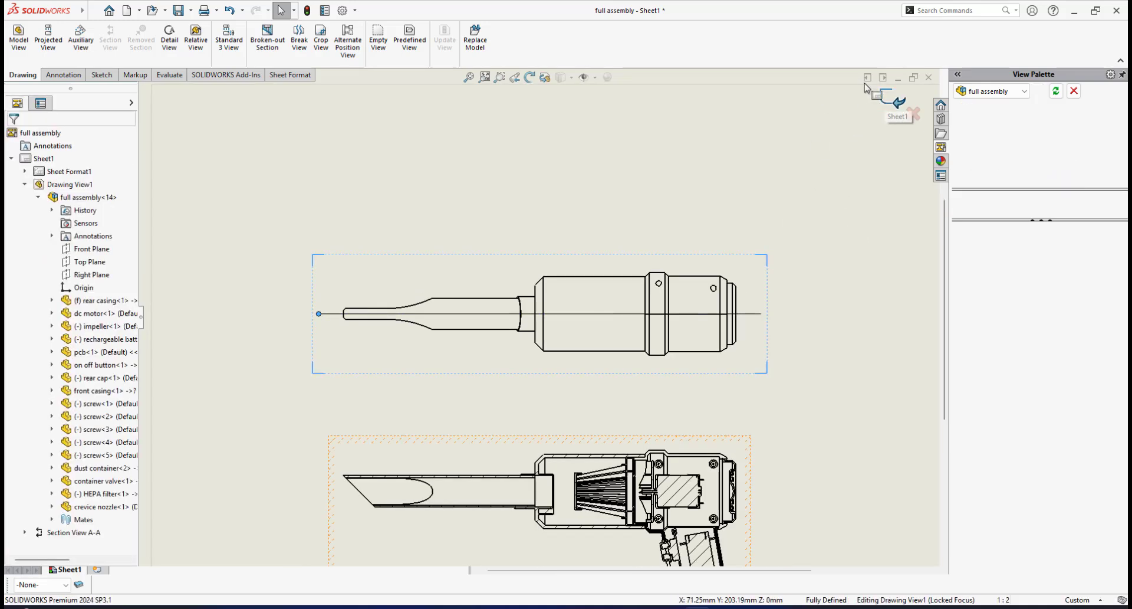
left_click(887, 99)
- Change the section cutting line's label on the top view to X
scroll(719, 337, "down", 2)
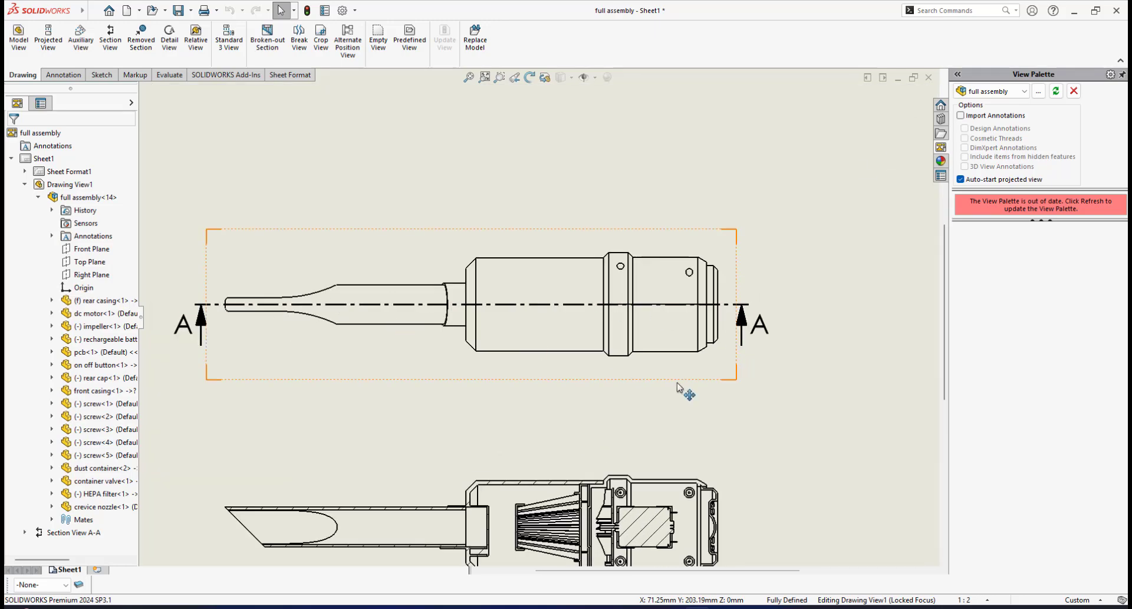
scroll(699, 376, "down", 1)
scroll(700, 376, "up", 4)
scroll(596, 319, "down", 3)
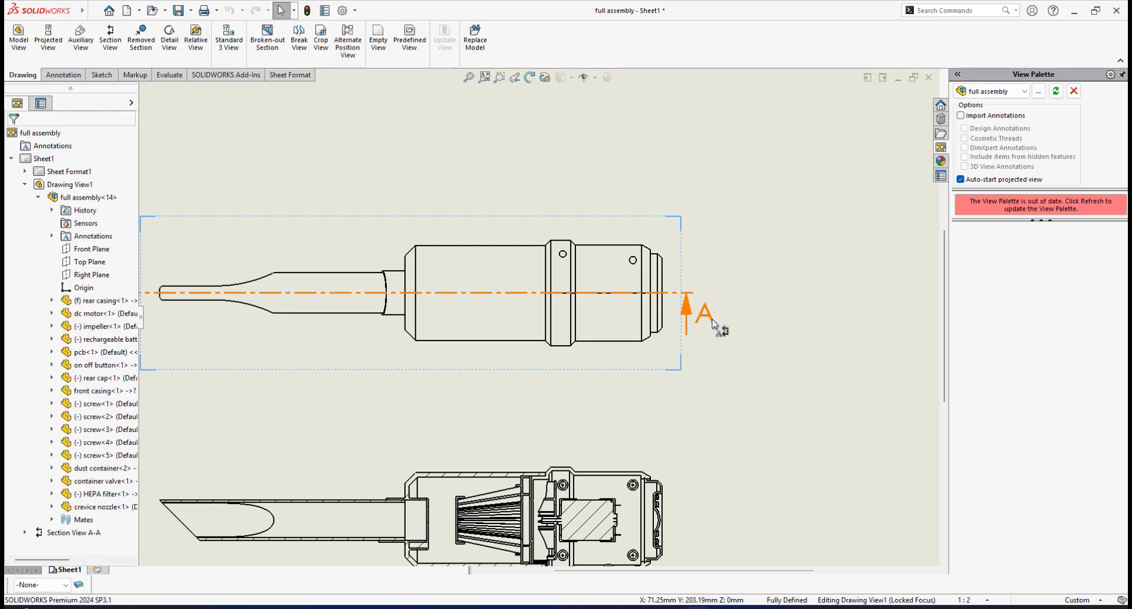
left_click(712, 321)
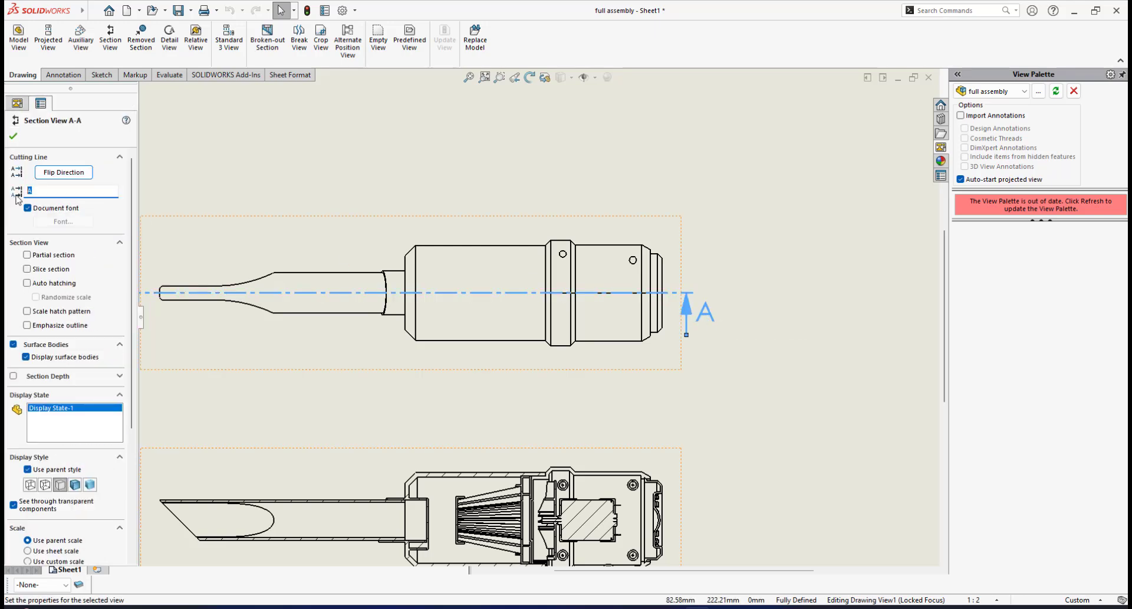
type("X")
left_click(14, 137)
- Replace the label text below the section view with "SECTION X-X" in one uniform text size, and select the label
scroll(530, 340, "up", 5)
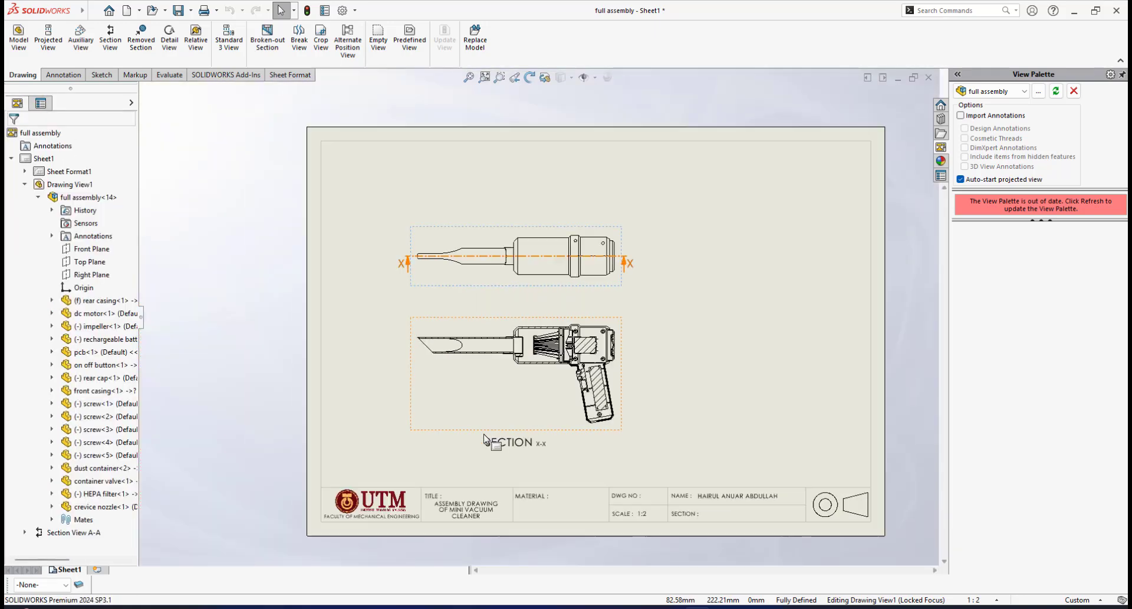
scroll(483, 438, "down", 5)
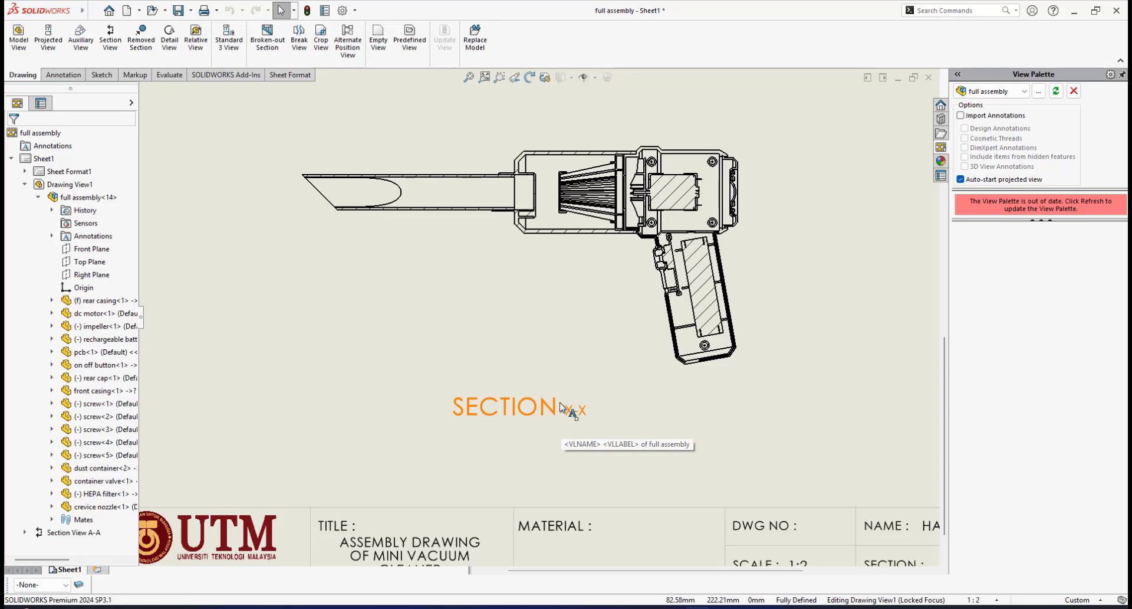
scroll(560, 407, "down", 2)
left_click(519, 408)
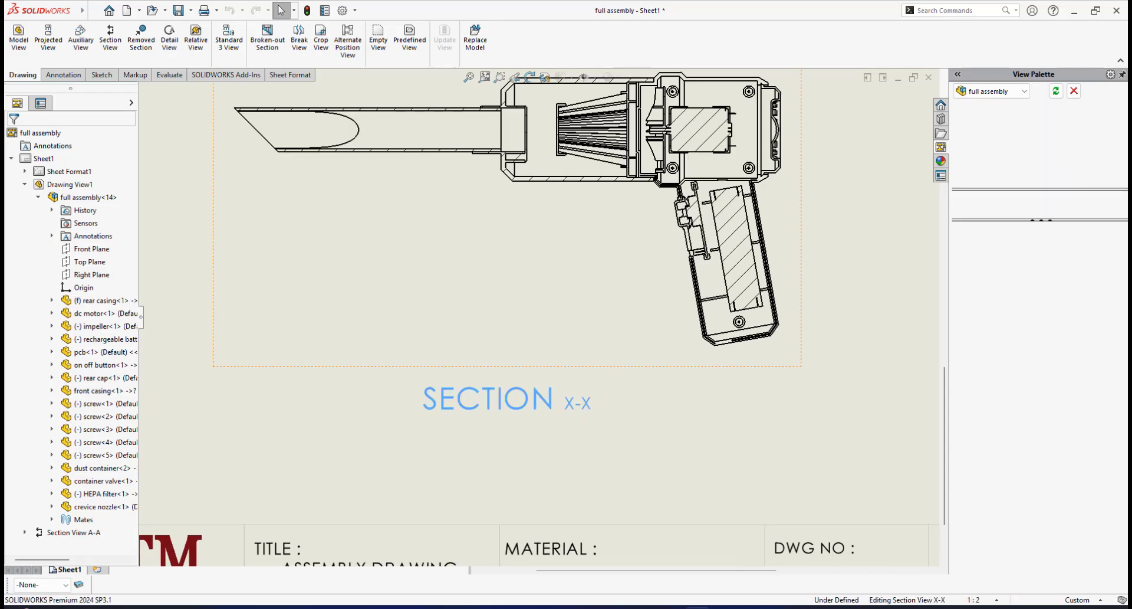
double_click(519, 404)
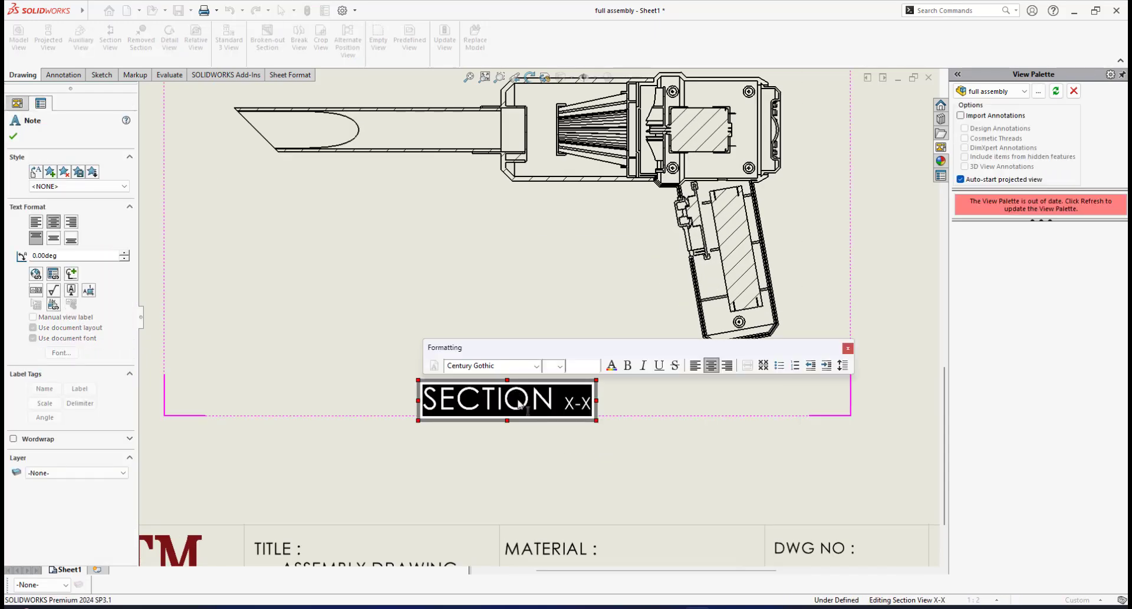
type("SEC")
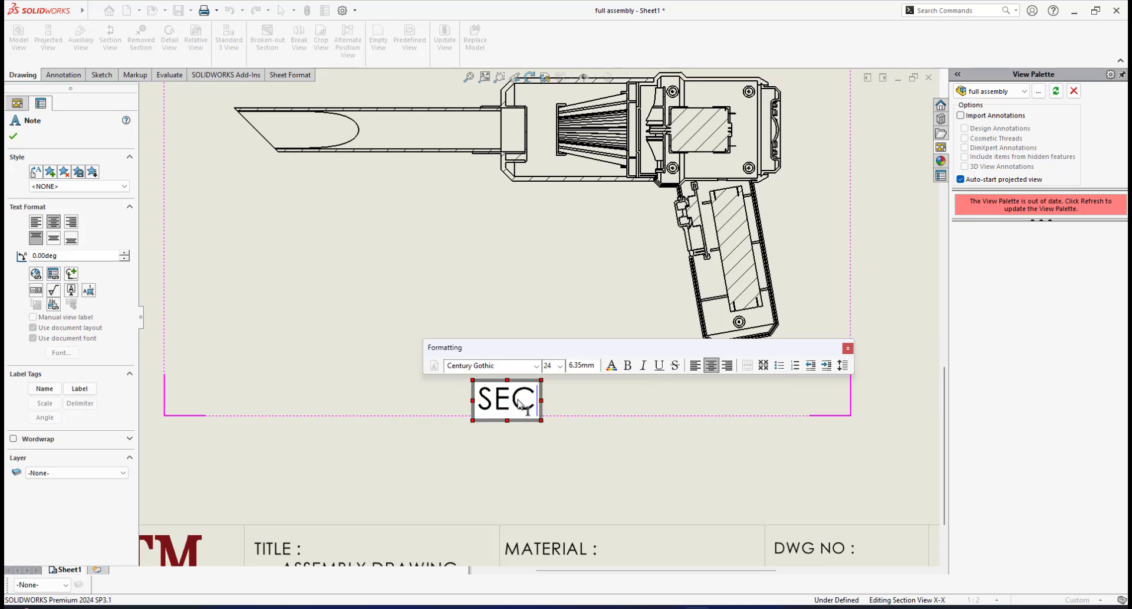
type("TION X")
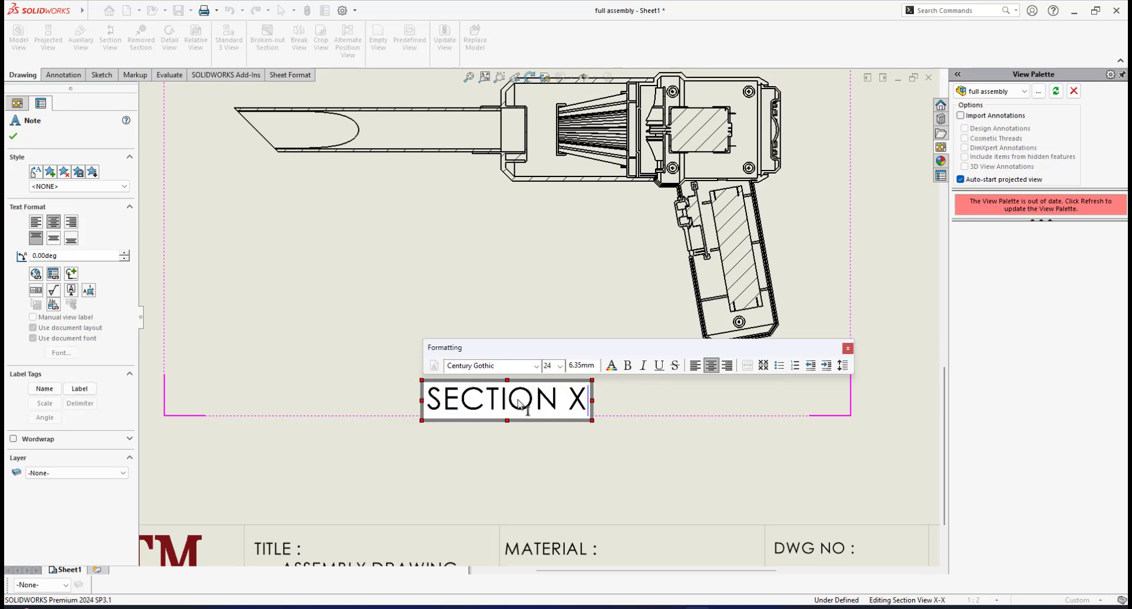
type("-X")
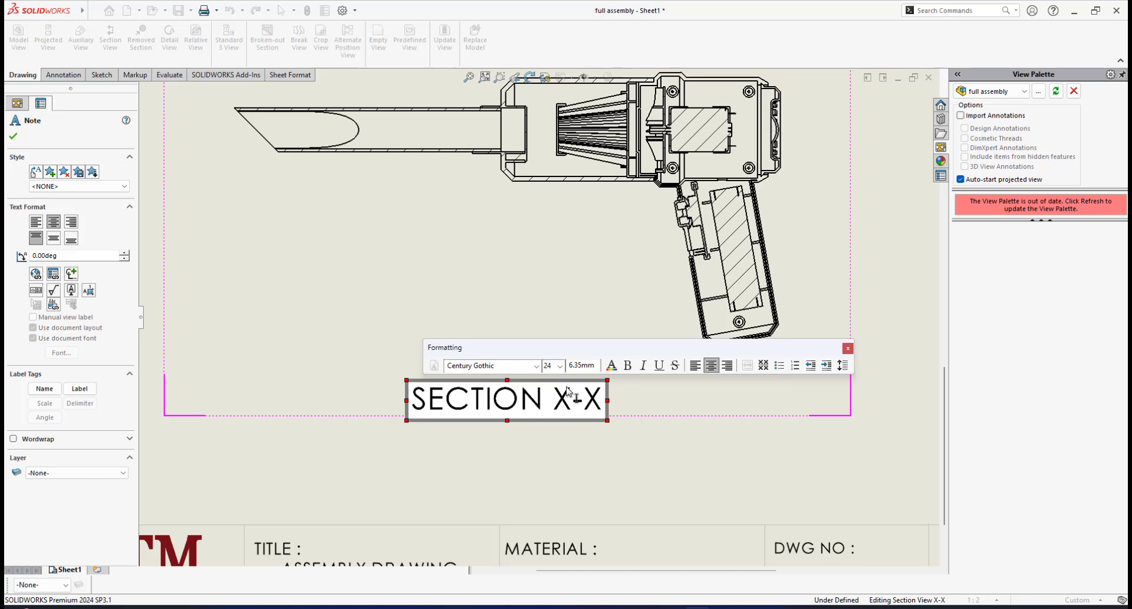
key("Escape")
key("Escape")
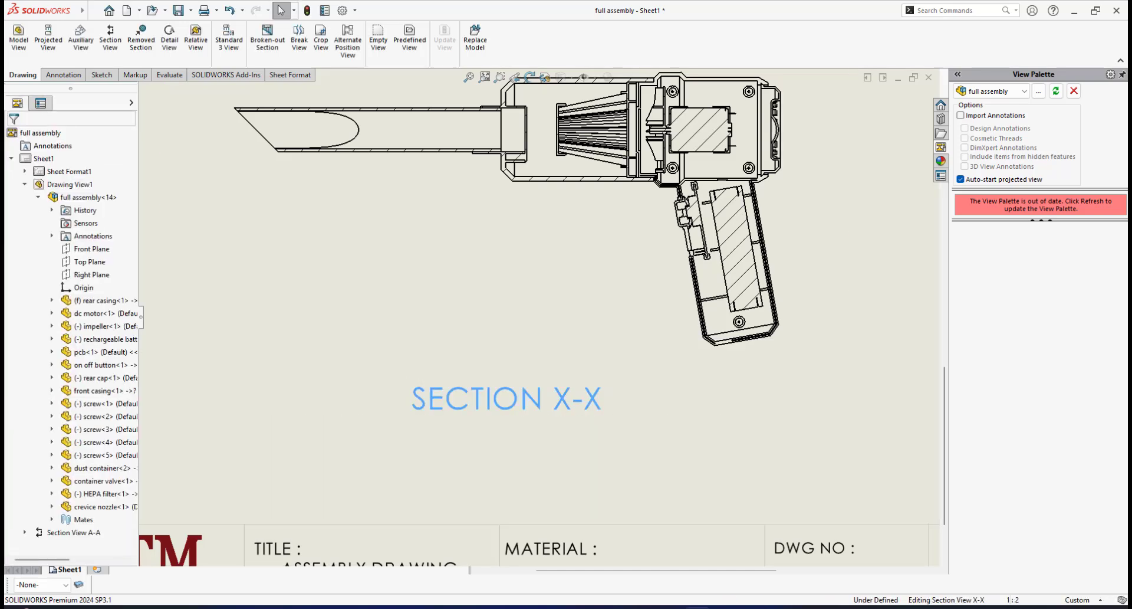
left_click(521, 405)
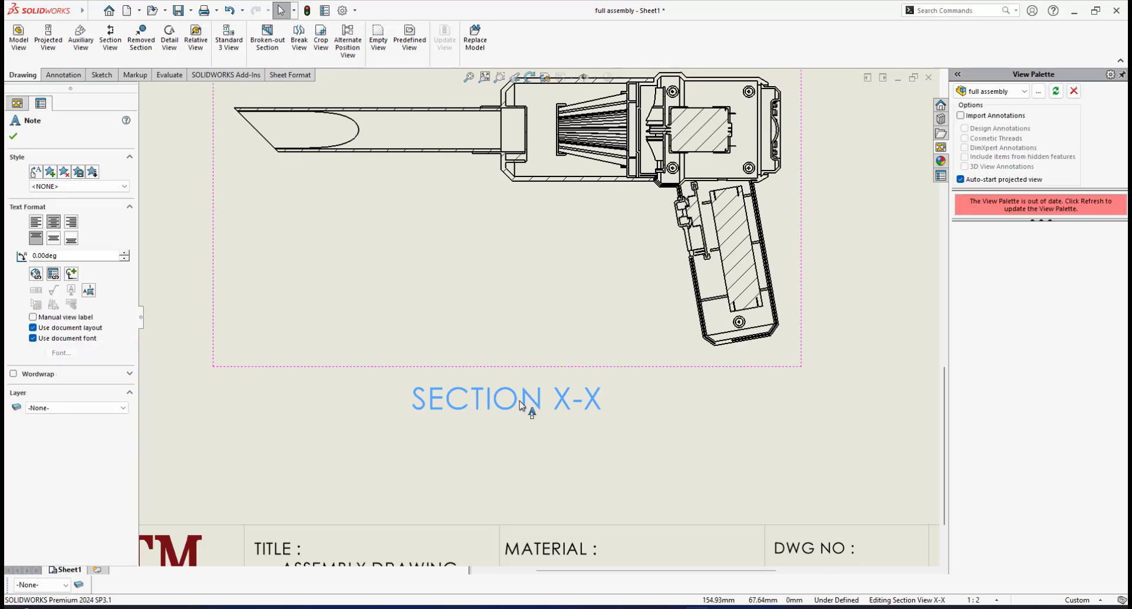
- Set the text height of the "SECTION X-X" label below the section view to 4 mm
double_click(522, 404)
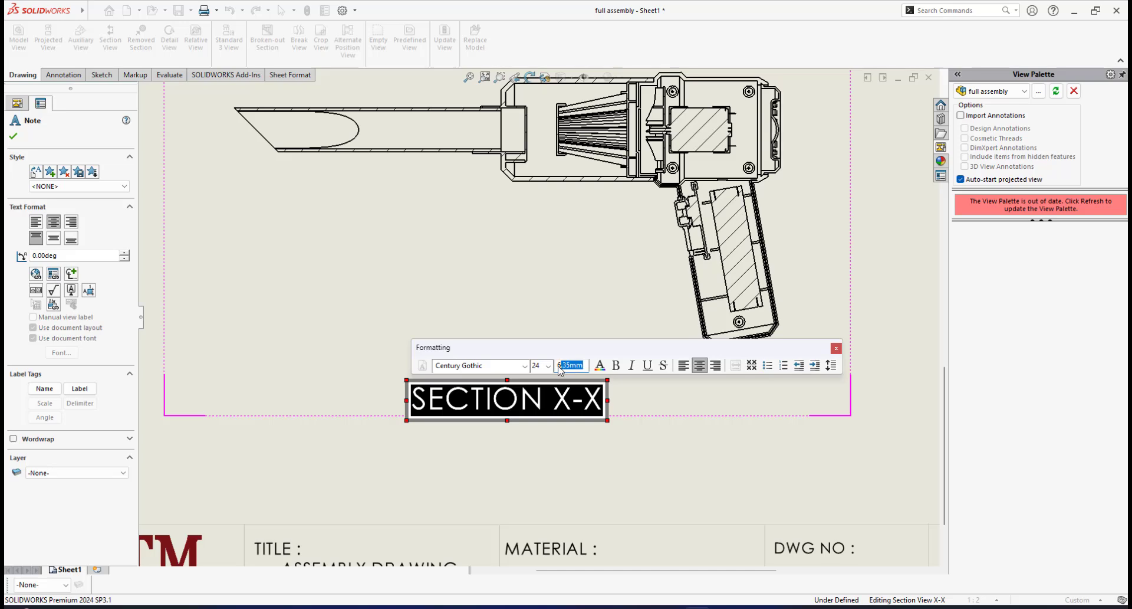
type("4")
key("Return")
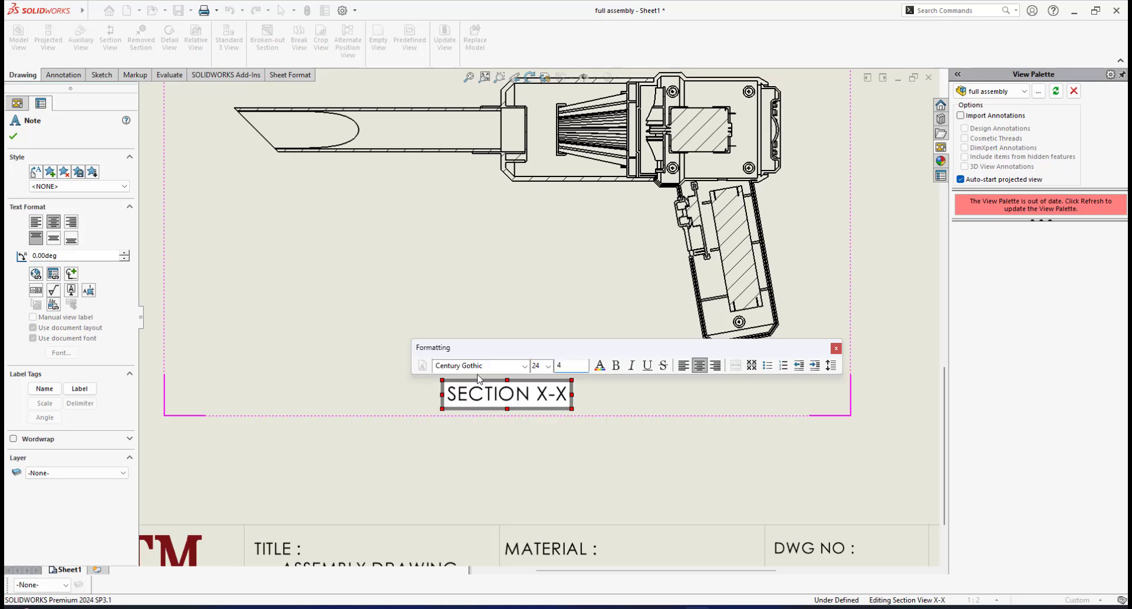
left_click(656, 436)
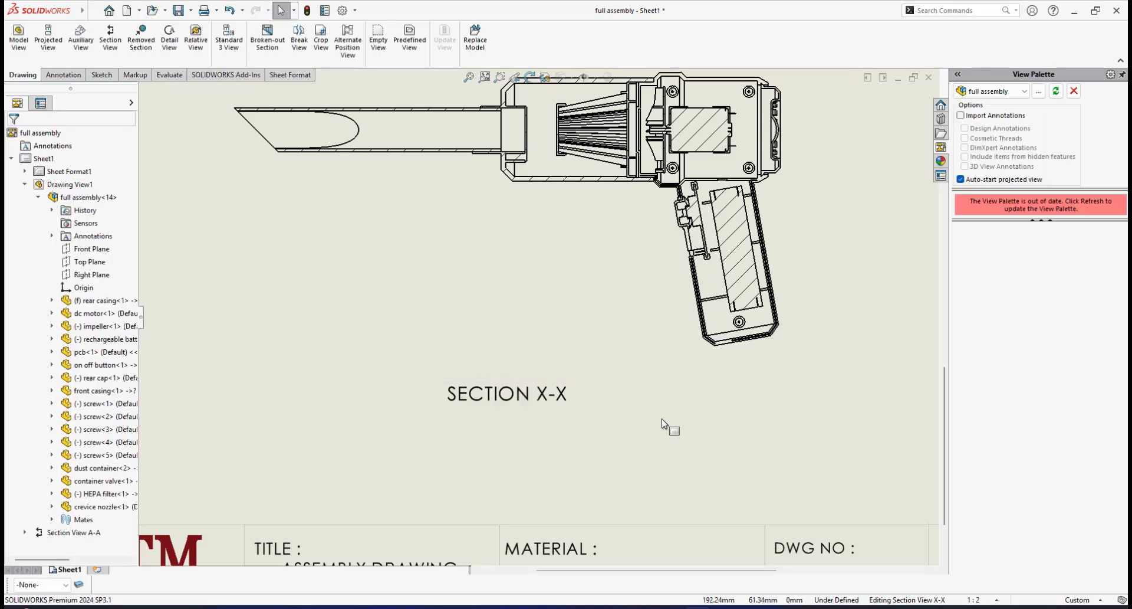
- Review the sheet layout, checking the top view's X cutting line and the section view's label
scroll(651, 401, "up", 2)
scroll(600, 248, "up", 2)
scroll(599, 236, "down", 1)
scroll(597, 242, "up", 4)
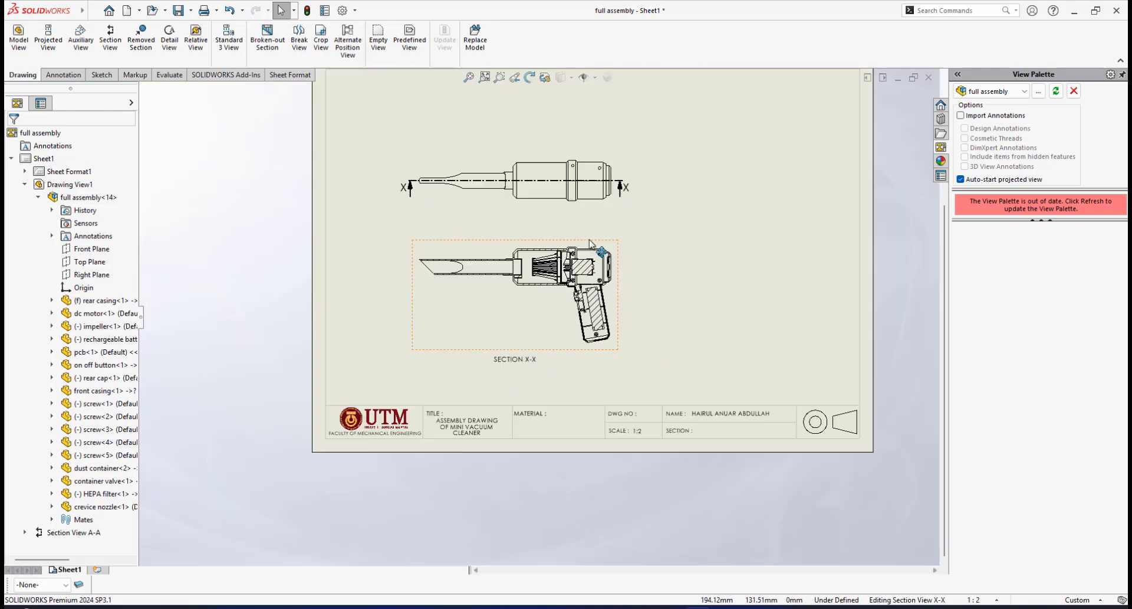
scroll(543, 381, "down", 3)
scroll(528, 416, "down", 1)
scroll(536, 421, "up", 2)
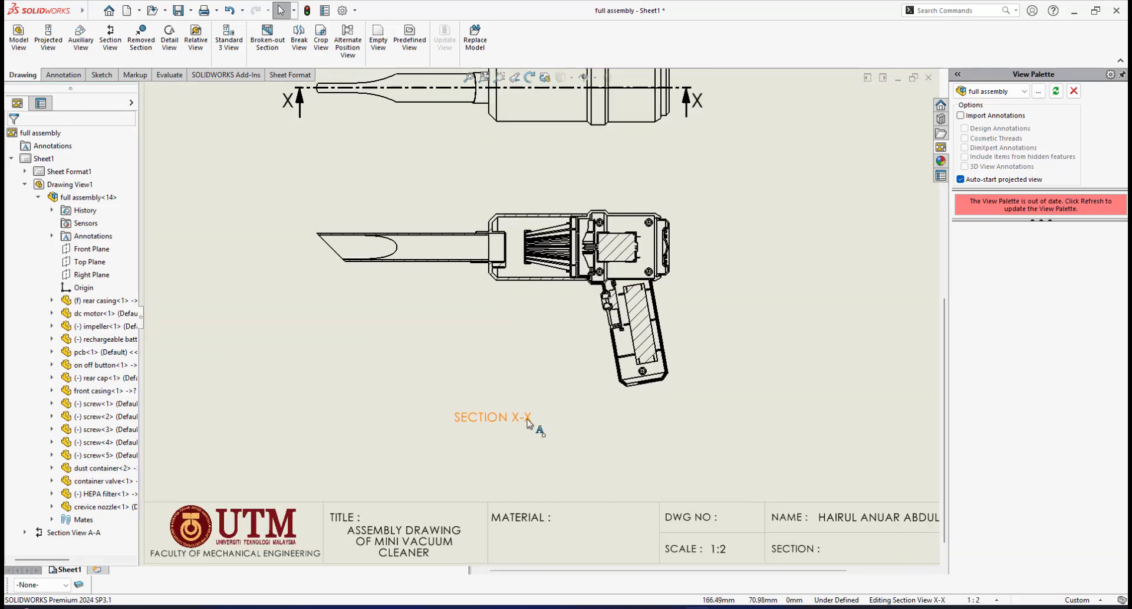
scroll(557, 302, "up", 3)
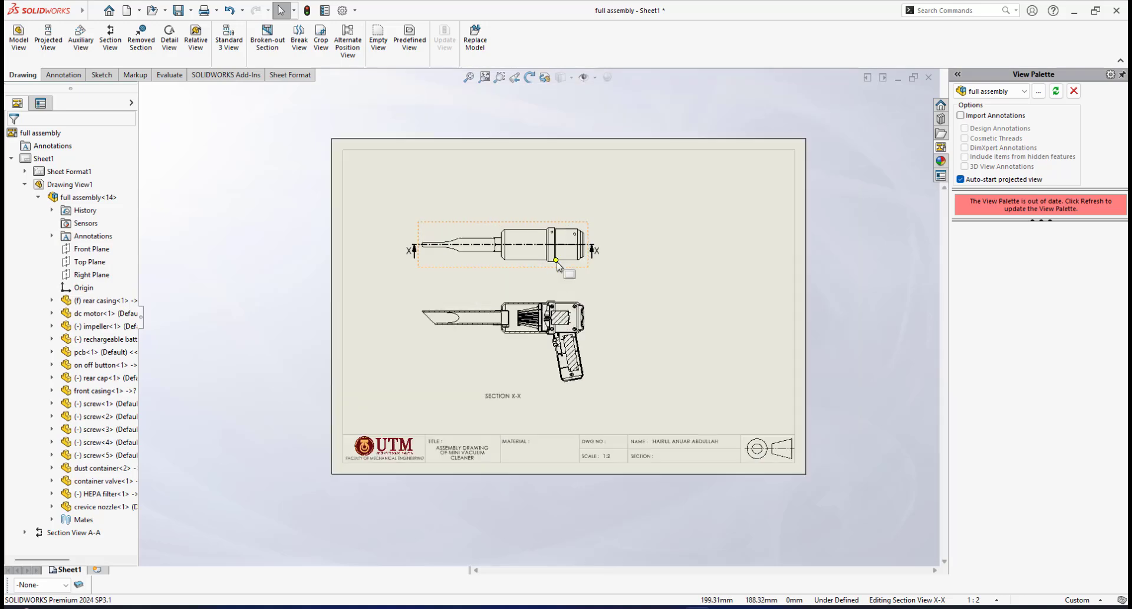
scroll(556, 302, "down", 2)
scroll(551, 377, "down", 1)
scroll(546, 348, "down", 2)
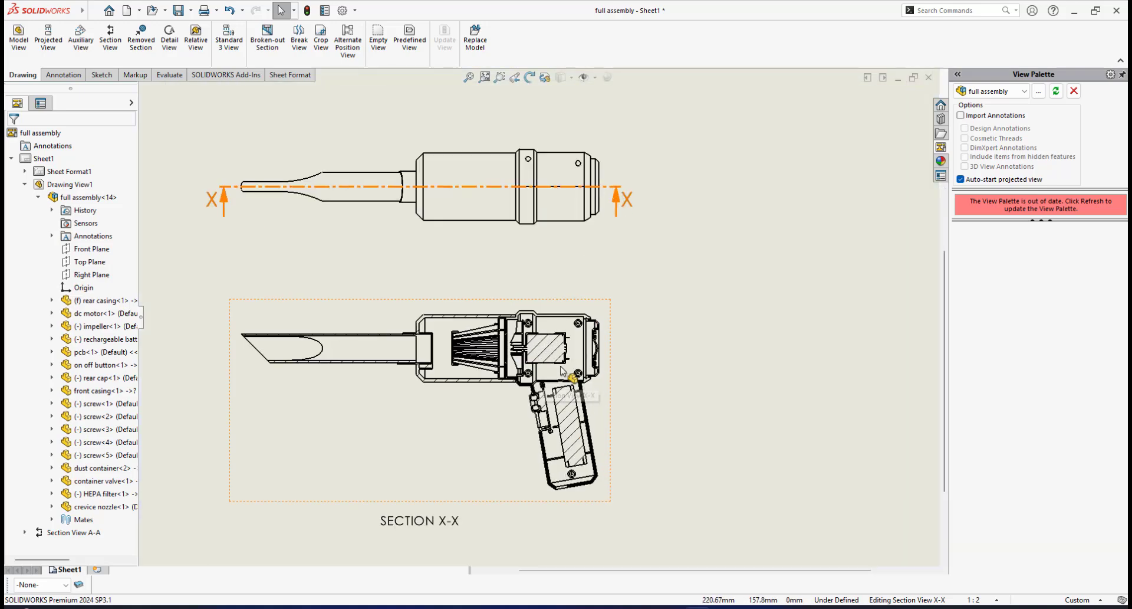
- Examine the hatching of the motor, PCB and battery in section view X-X
scroll(449, 379, "down", 2)
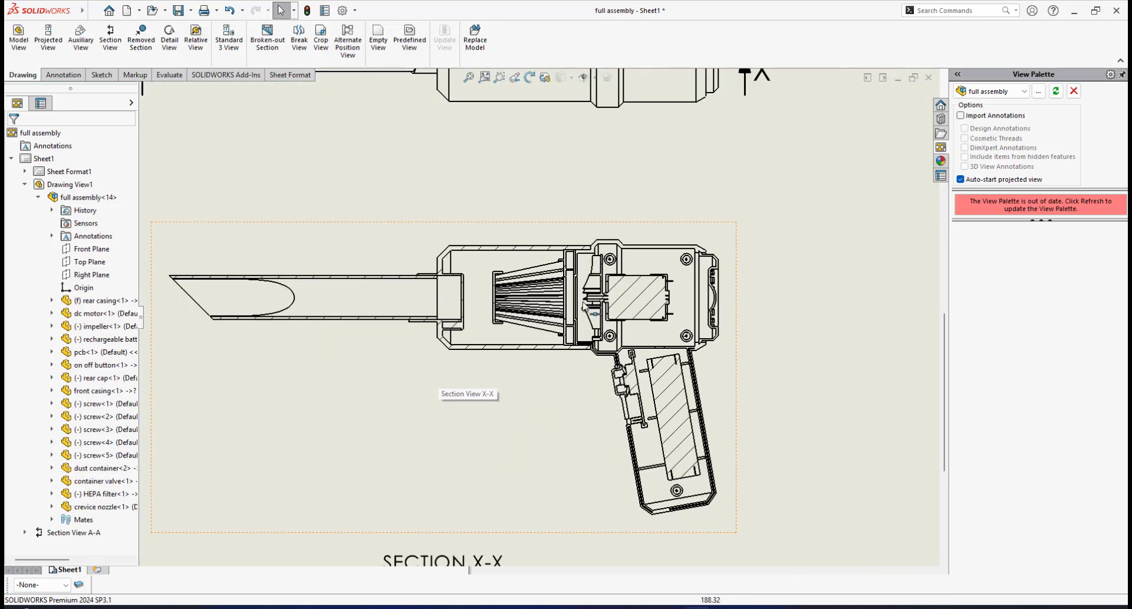
scroll(590, 319, "up", 2)
scroll(581, 352, "down", 3)
scroll(579, 352, "down", 4)
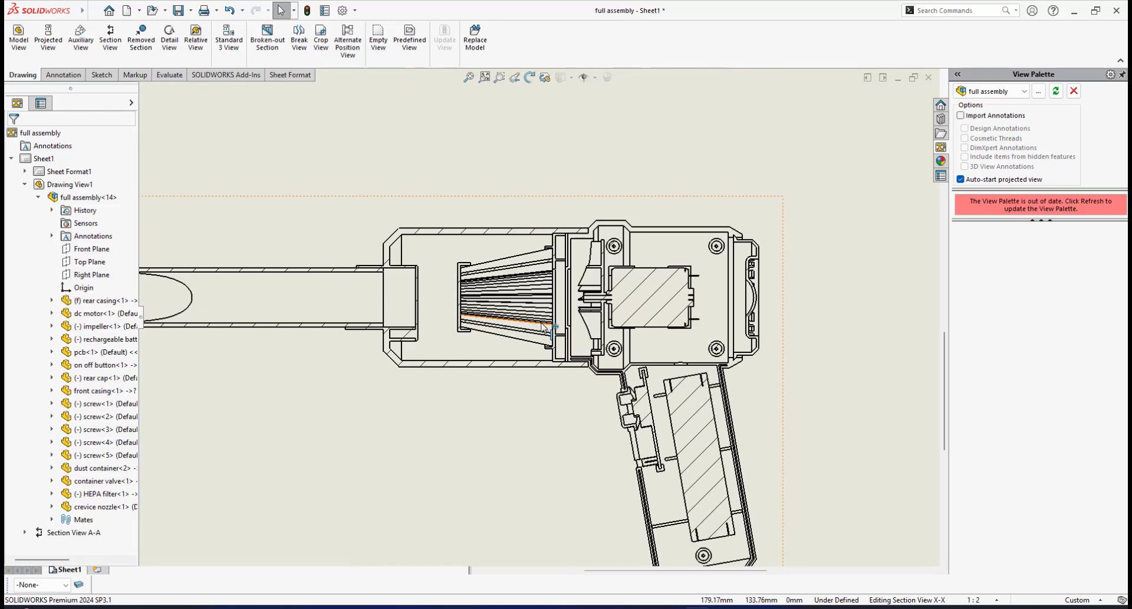
scroll(587, 314, "down", 2)
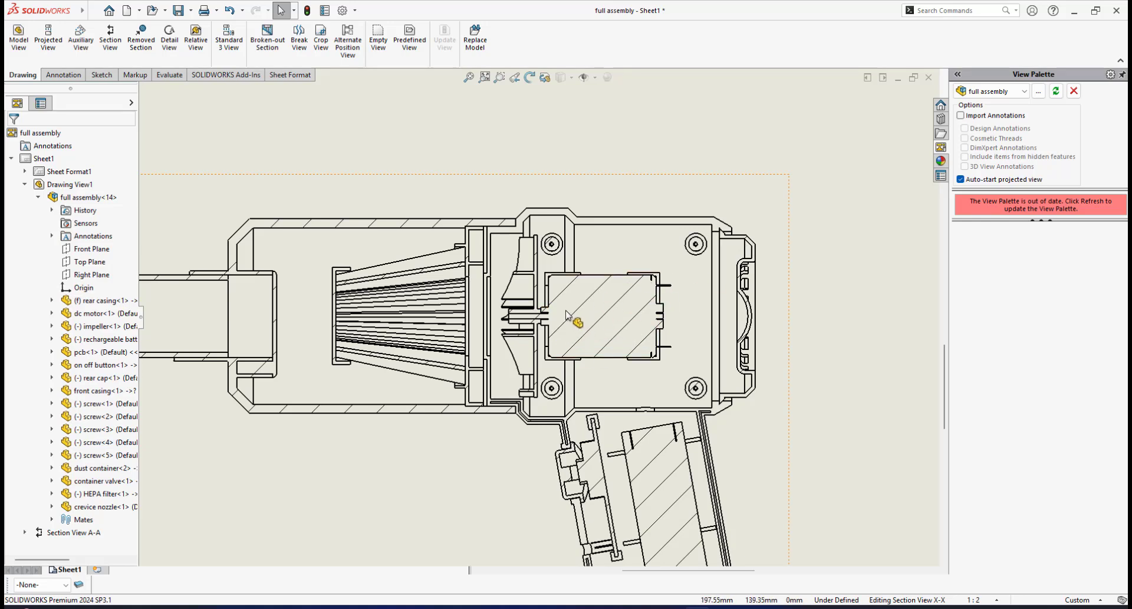
scroll(584, 314, "up", 2)
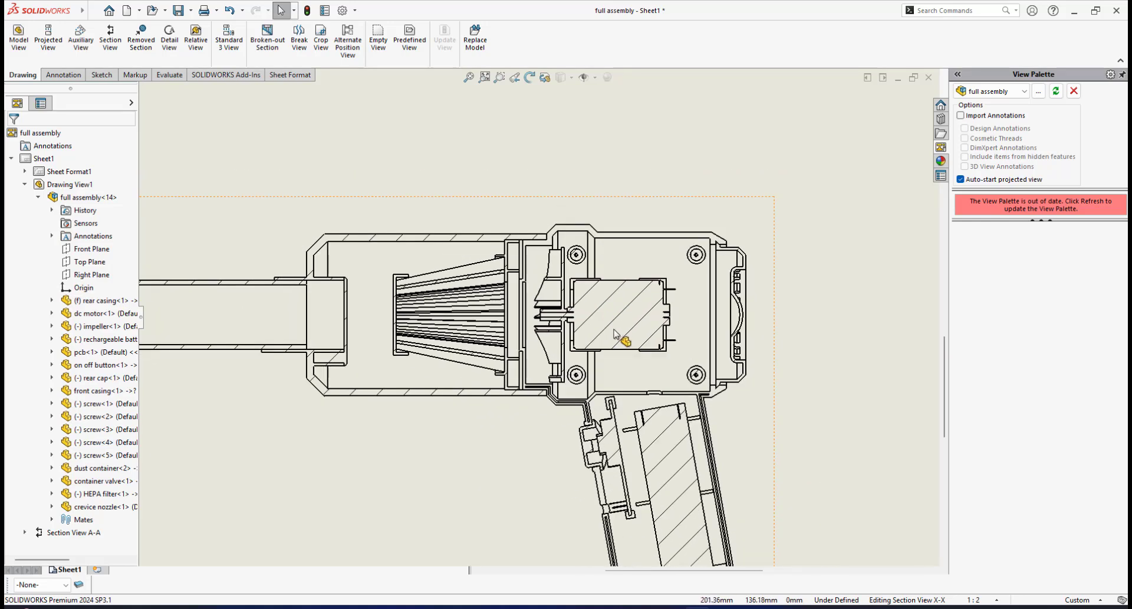
scroll(617, 332, "down", 3)
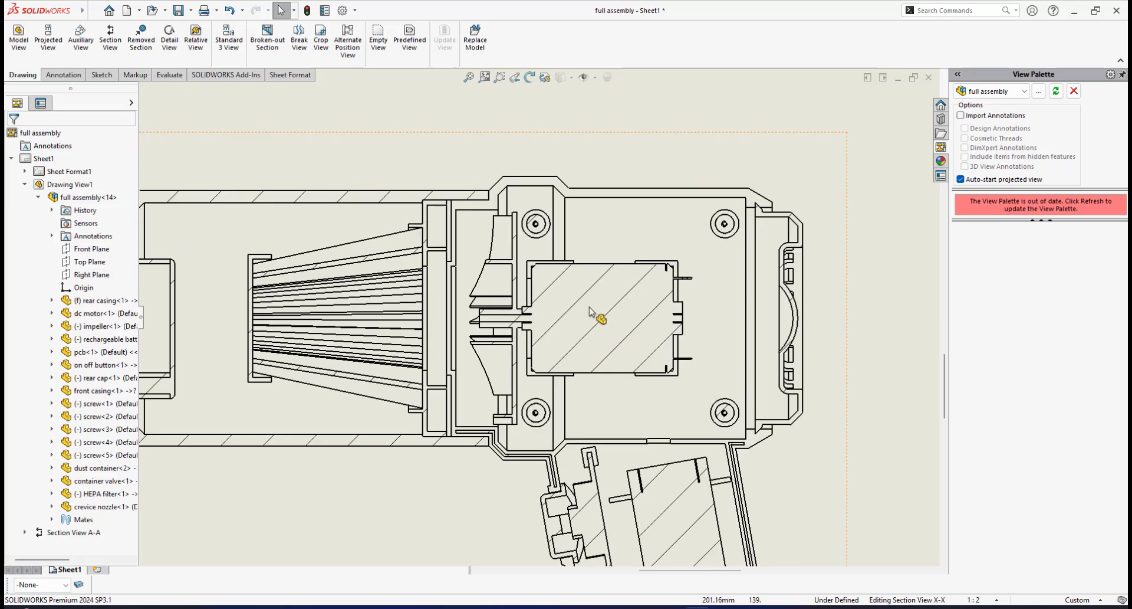
scroll(584, 307, "down", 2)
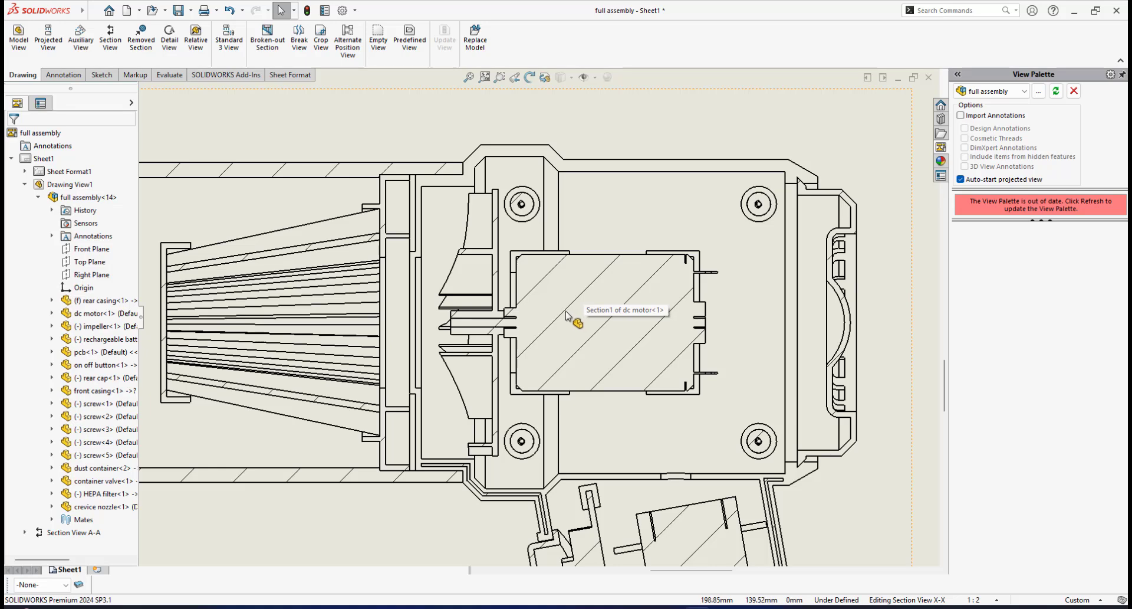
mouse_move(568, 311)
middle_mouse_down()
mouse_move(543, 306)
mouse_move(525, 237)
middle_mouse_up()
middle_click_drag(621, 414, 548, 258)
middle_click_drag(590, 396, 676, 417)
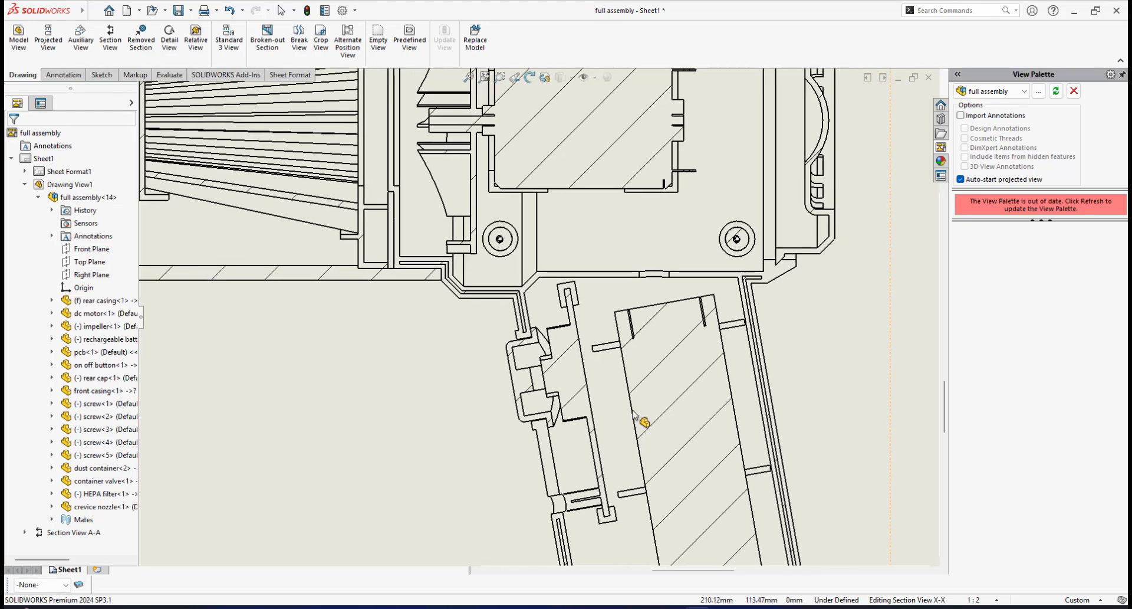
mouse_move(579, 387)
middle_mouse_down()
mouse_move(521, 444)
mouse_move(523, 508)
mouse_move(601, 290)
mouse_move(569, 280)
middle_mouse_up()
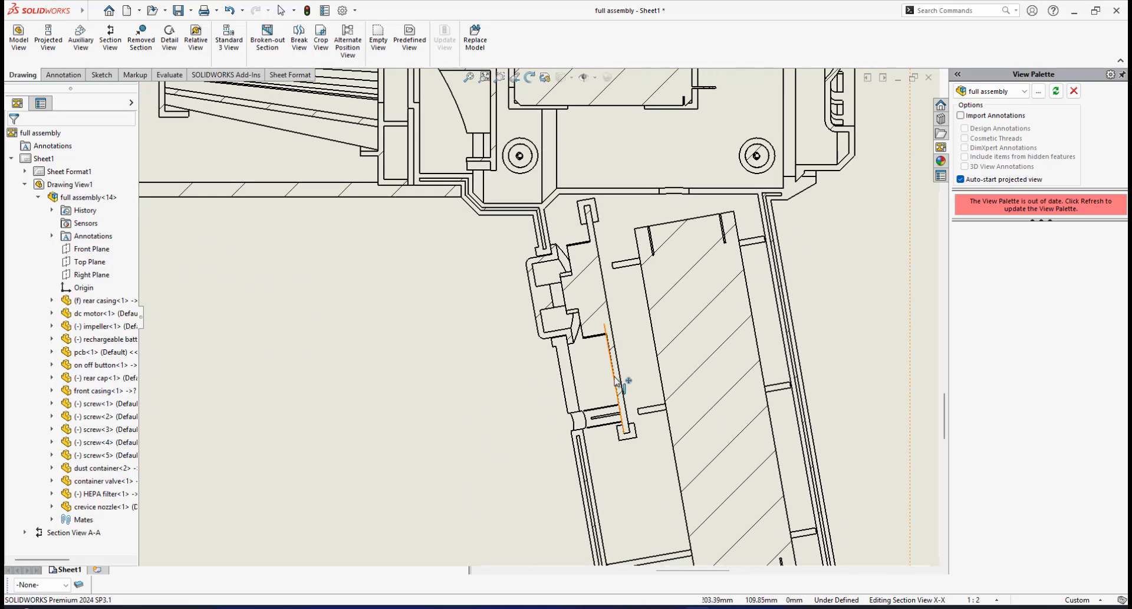
scroll(621, 388, "down", 2)
scroll(618, 387, "up", 3)
middle_click_drag(620, 391, 645, 464)
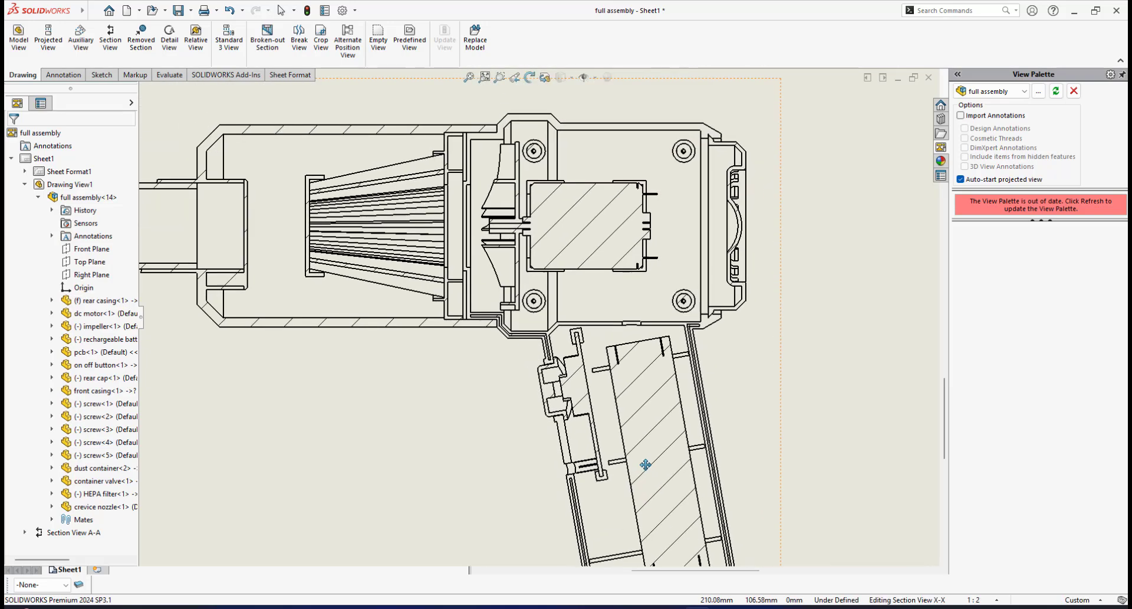
- Open the section scope properties of section view X-X, keeping the motor and handle parts in sight
mouse_move(594, 271)
middle_mouse_down()
mouse_move(610, 324)
mouse_move(548, 232)
mouse_move(543, 337)
mouse_move(581, 329)
mouse_move(574, 320)
middle_mouse_up()
scroll(609, 323, "down", 2)
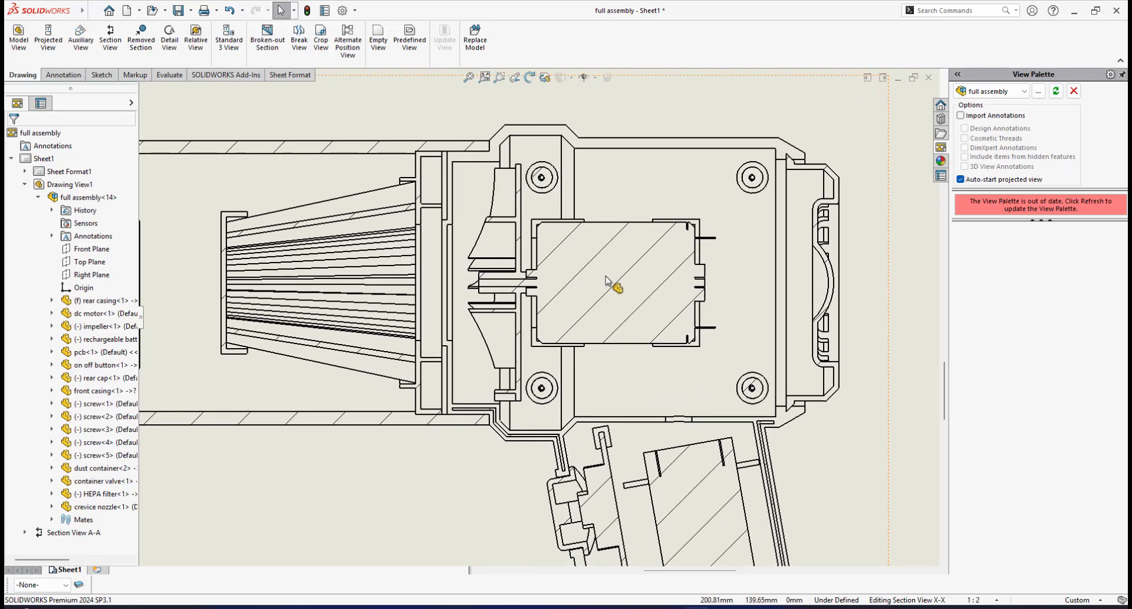
left_click(592, 270)
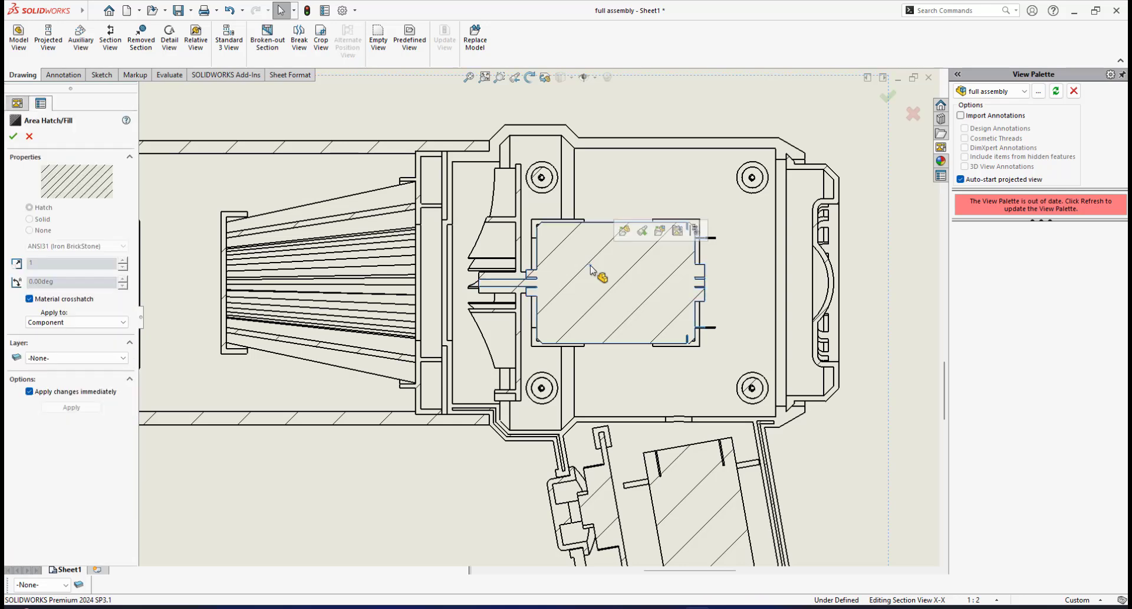
right_click(591, 268)
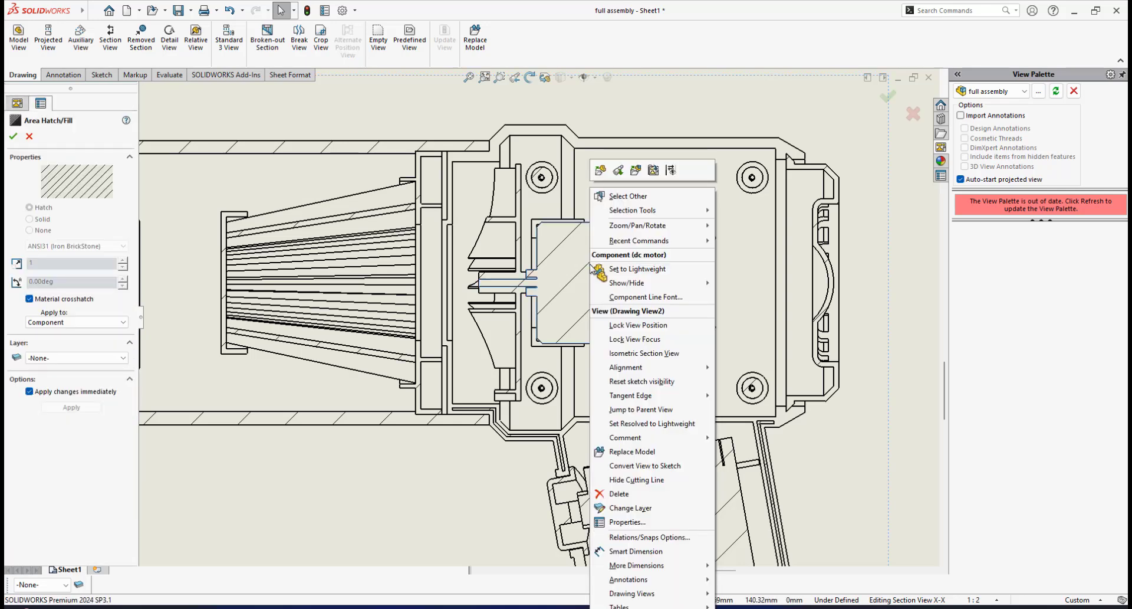
left_click(642, 524)
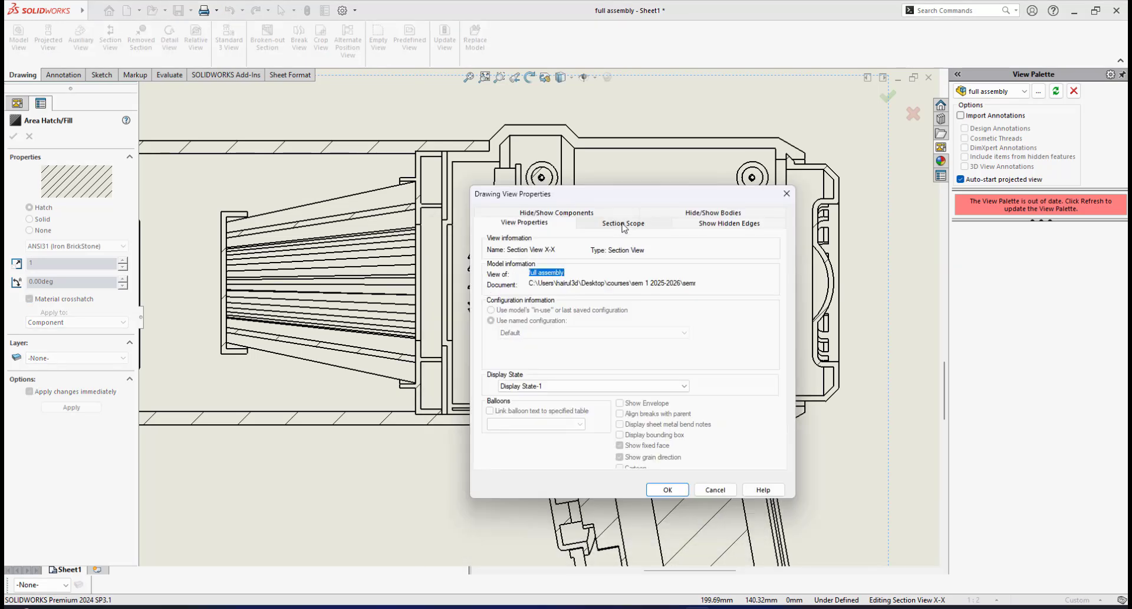
left_click(624, 224)
mouse_move(620, 201)
left_mouse_down()
mouse_move(738, 212)
mouse_move(916, 181)
left_mouse_up()
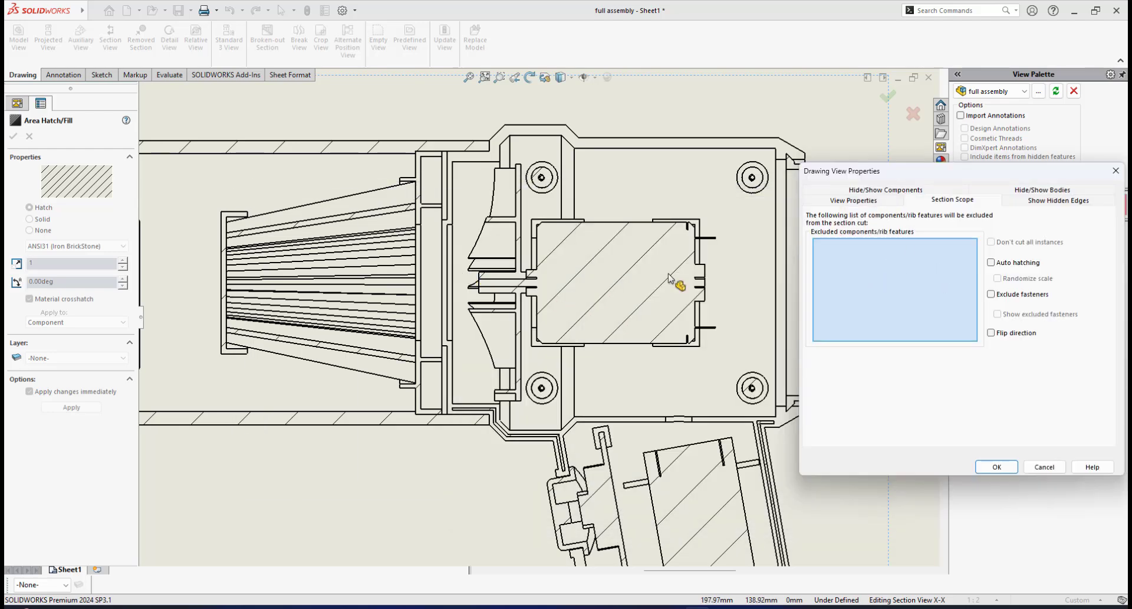
- Exclude the dc motor, rechargeable battery and pcb from the section cut and apply the view properties
left_click(638, 268)
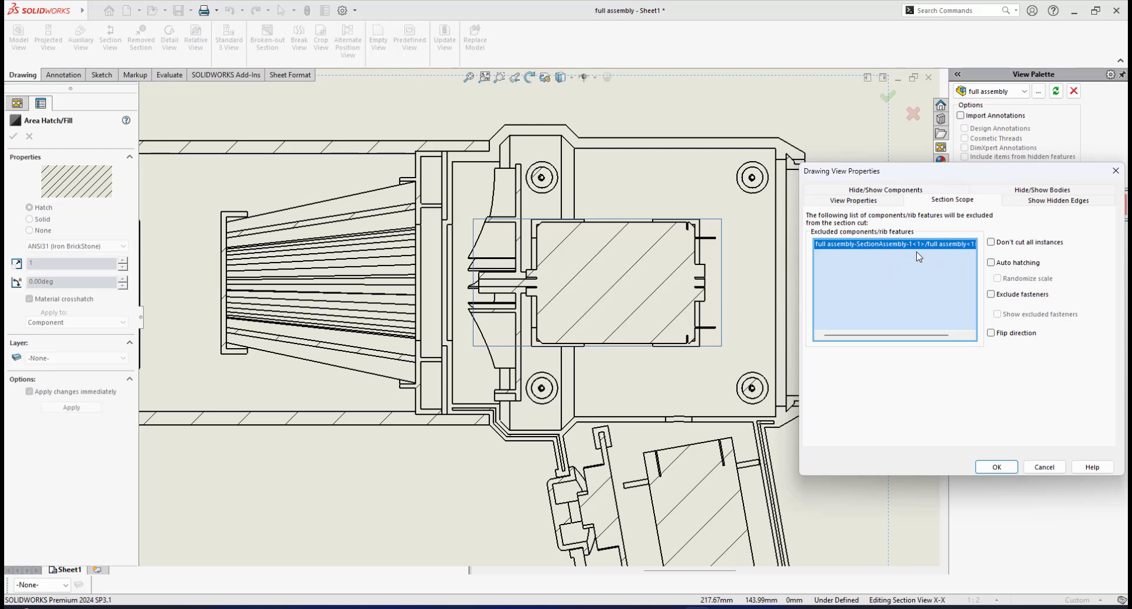
scroll(650, 466, "down", 1)
mouse_move(666, 436)
middle_mouse_down()
mouse_move(623, 314)
mouse_move(598, 302)
mouse_move(535, 319)
middle_mouse_up()
left_click(564, 357)
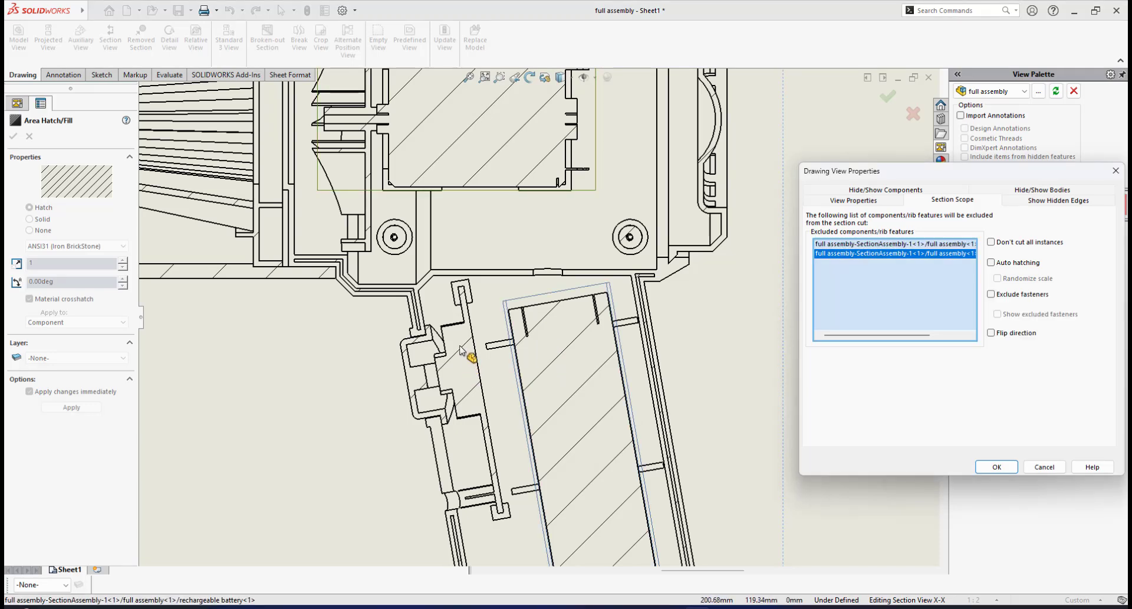
left_click(461, 350)
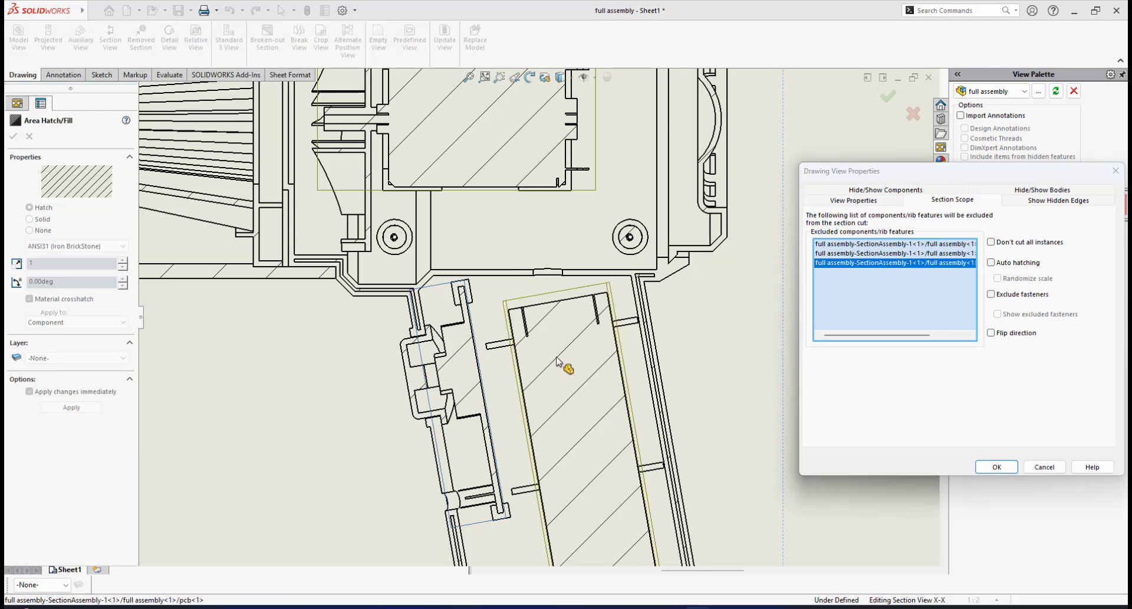
mouse_move(558, 407)
middle_mouse_down()
mouse_move(571, 338)
mouse_move(556, 354)
middle_mouse_up()
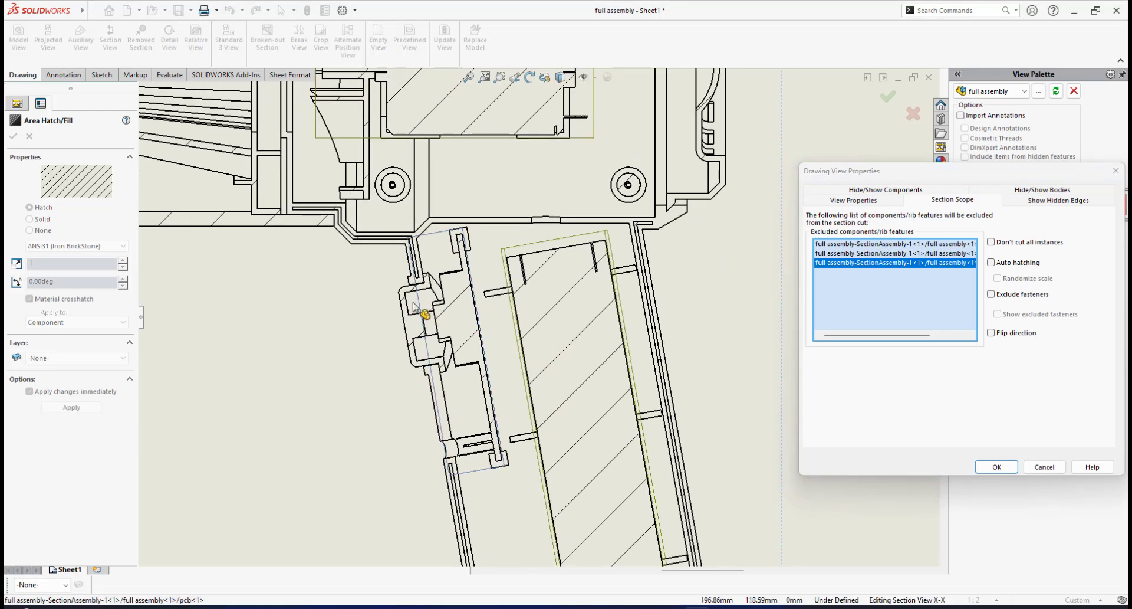
mouse_move(566, 432)
middle_mouse_down()
mouse_move(556, 493)
mouse_move(486, 258)
mouse_move(486, 328)
mouse_move(530, 546)
mouse_move(495, 368)
mouse_move(472, 467)
middle_mouse_up()
left_click(996, 467)
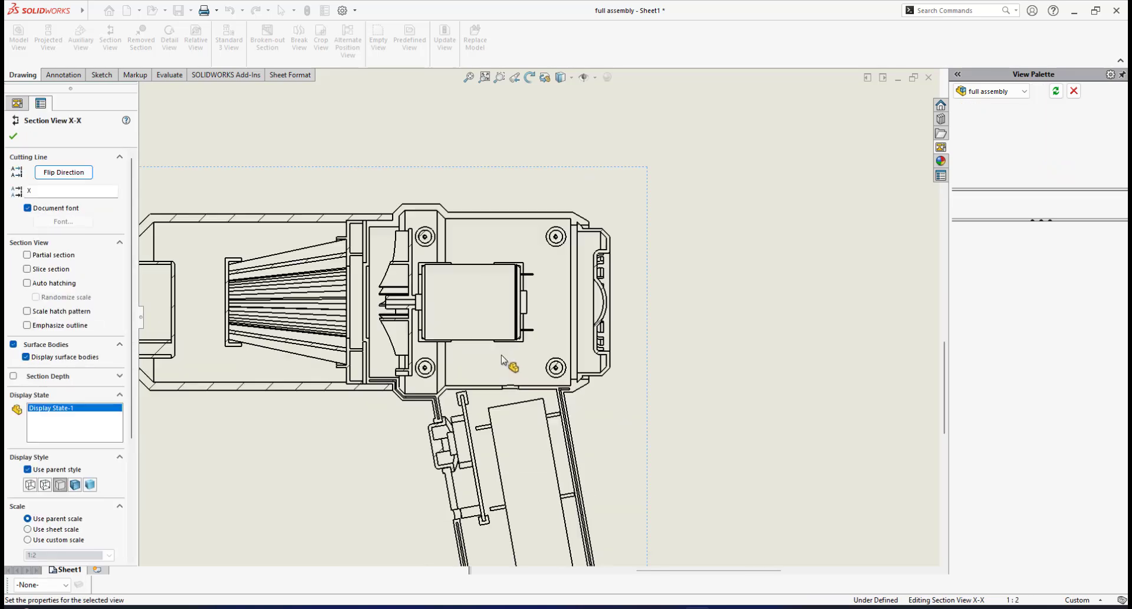
- Add a centerline between the two inner edges of the crevice nozzle in the section view
mouse_move(498, 352)
middle_mouse_down()
mouse_move(571, 257)
mouse_move(553, 265)
mouse_move(541, 309)
middle_mouse_up()
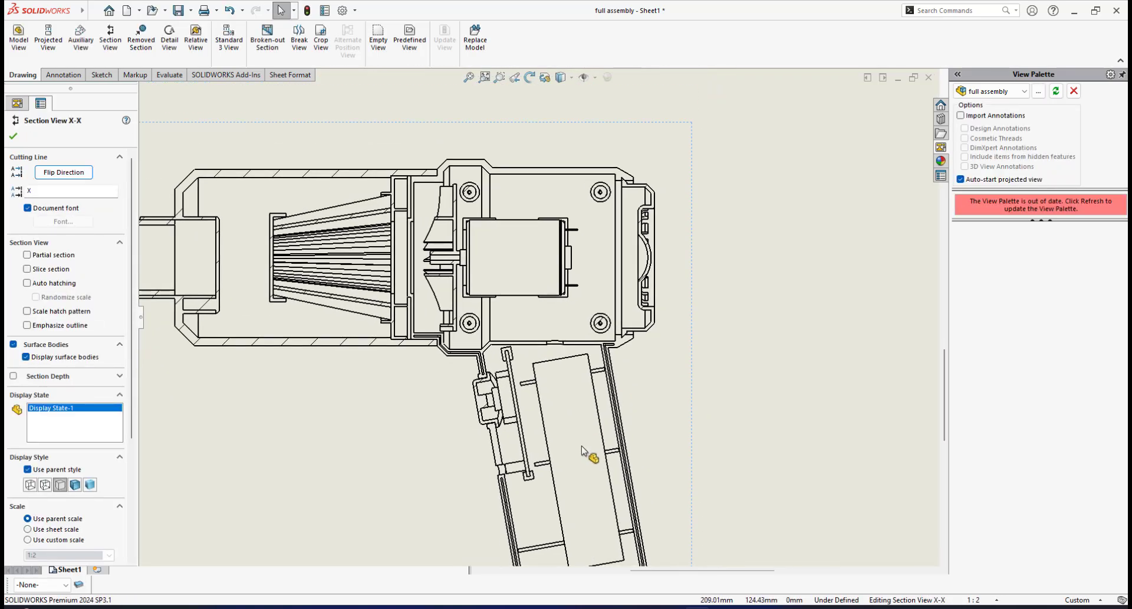
mouse_move(499, 355)
middle_mouse_down()
mouse_move(489, 286)
mouse_move(494, 325)
mouse_move(602, 449)
middle_mouse_up()
scroll(508, 354, "up", 3)
scroll(531, 354, "down", 4)
mouse_move(572, 347)
middle_mouse_down()
mouse_move(630, 372)
mouse_move(693, 364)
mouse_move(661, 347)
mouse_move(713, 346)
middle_mouse_up()
mouse_move(461, 317)
middle_mouse_down()
mouse_move(629, 328)
mouse_move(394, 293)
mouse_move(667, 341)
middle_mouse_up()
middle_click_drag(585, 343, 611, 343)
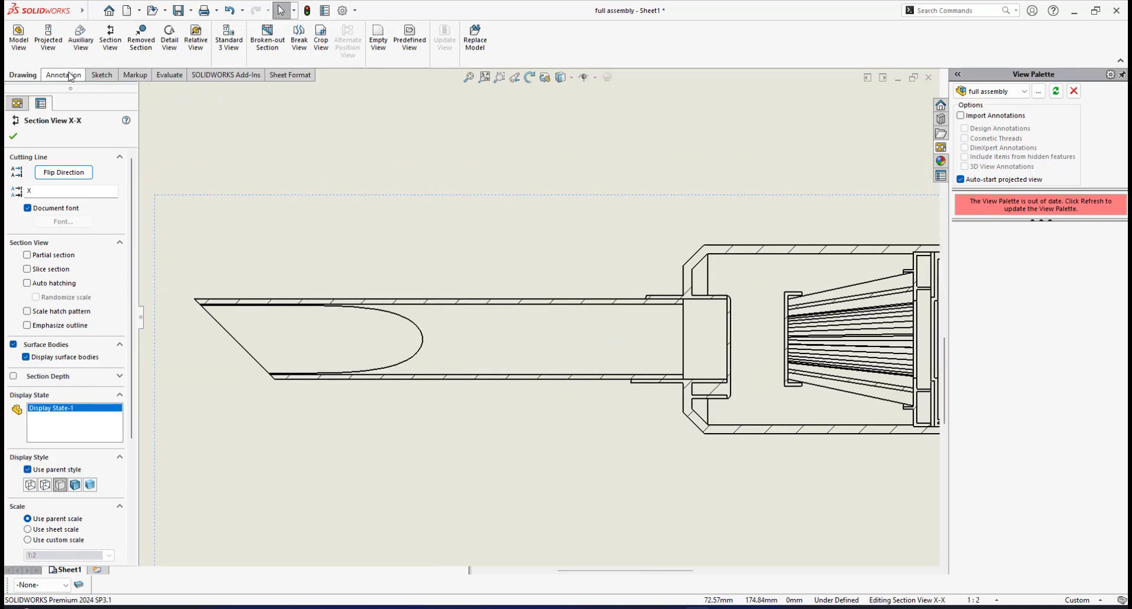
left_click(70, 75)
left_click(464, 47)
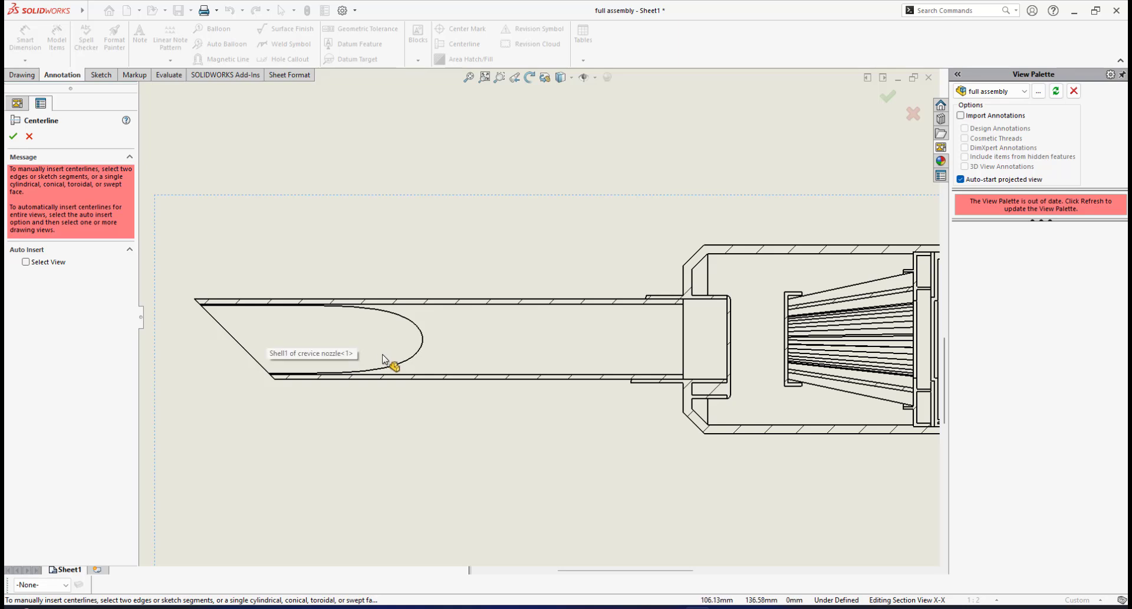
left_click(473, 304)
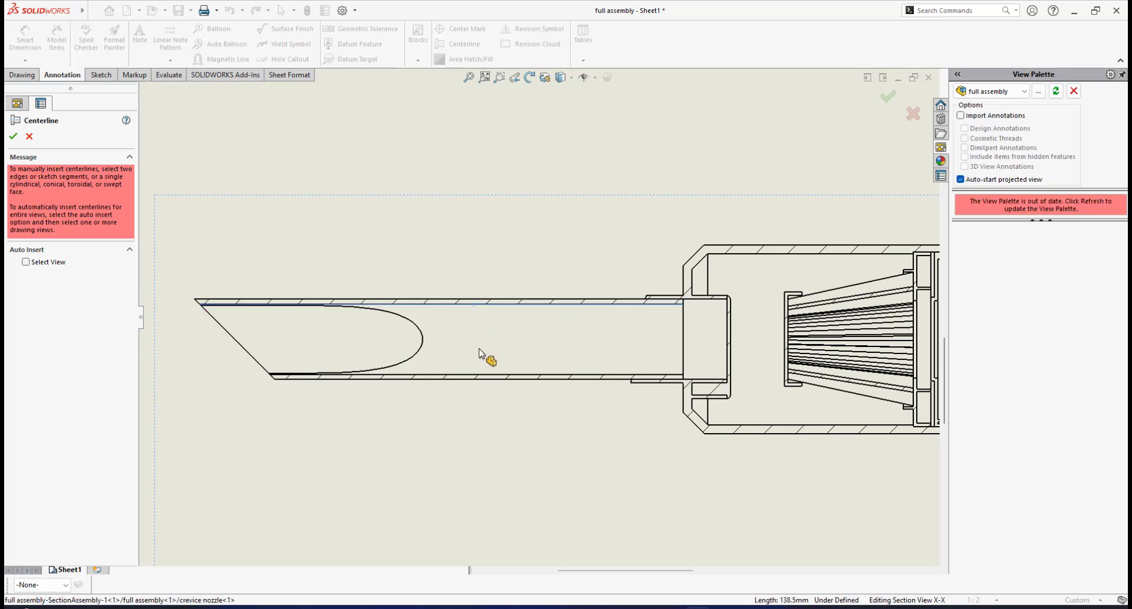
left_click(493, 374)
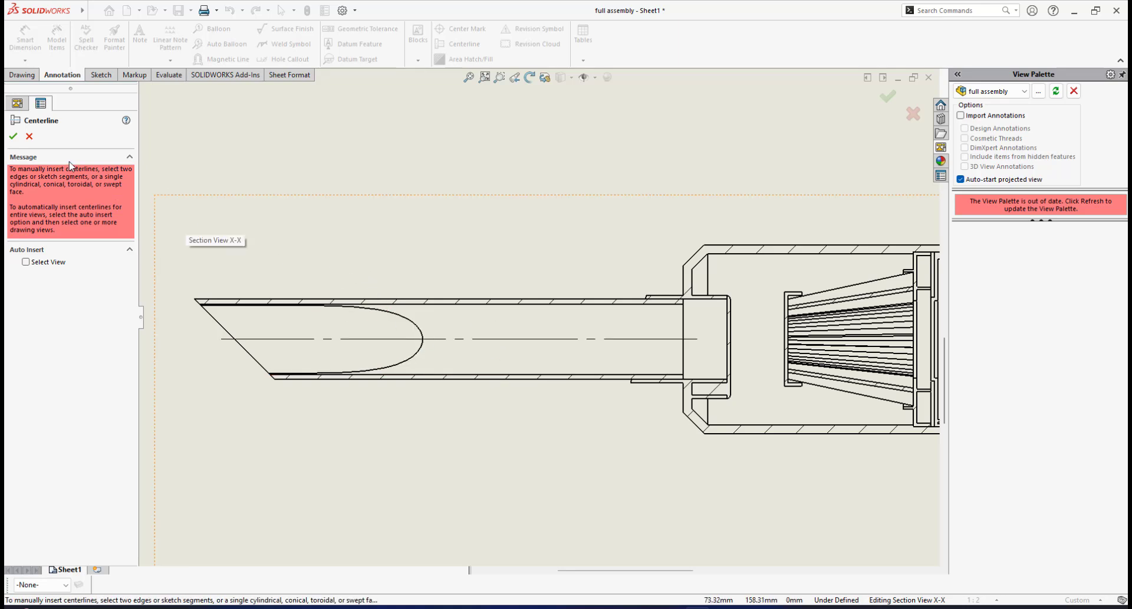
left_click(11, 136)
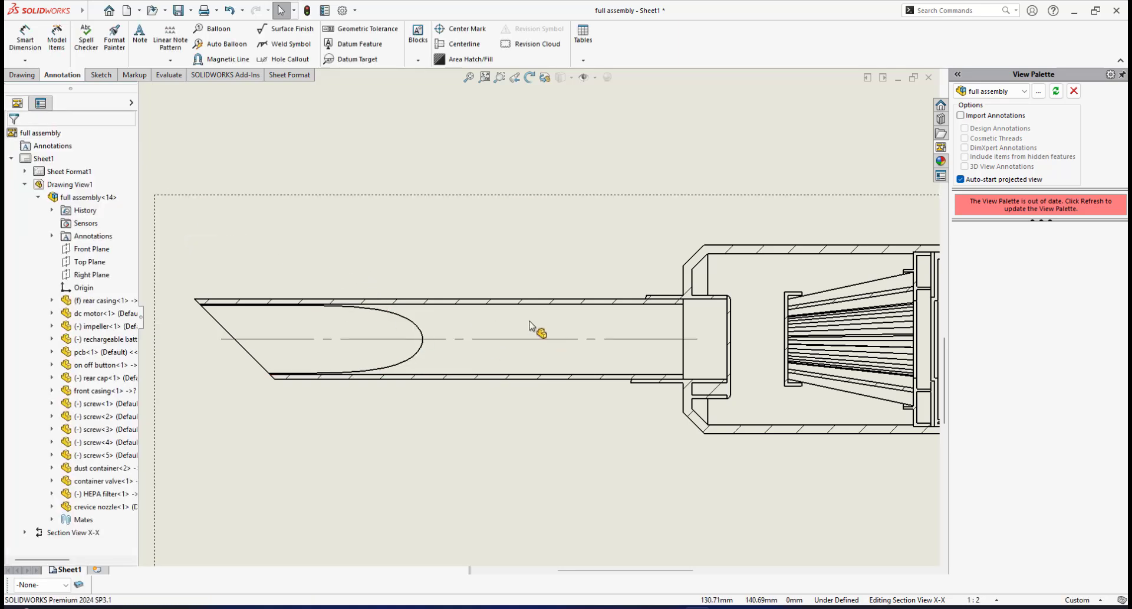
- Extend the nozzle centerline through the filter, impeller and motor to just past the rear cap
middle_click_drag(536, 327, 346, 293)
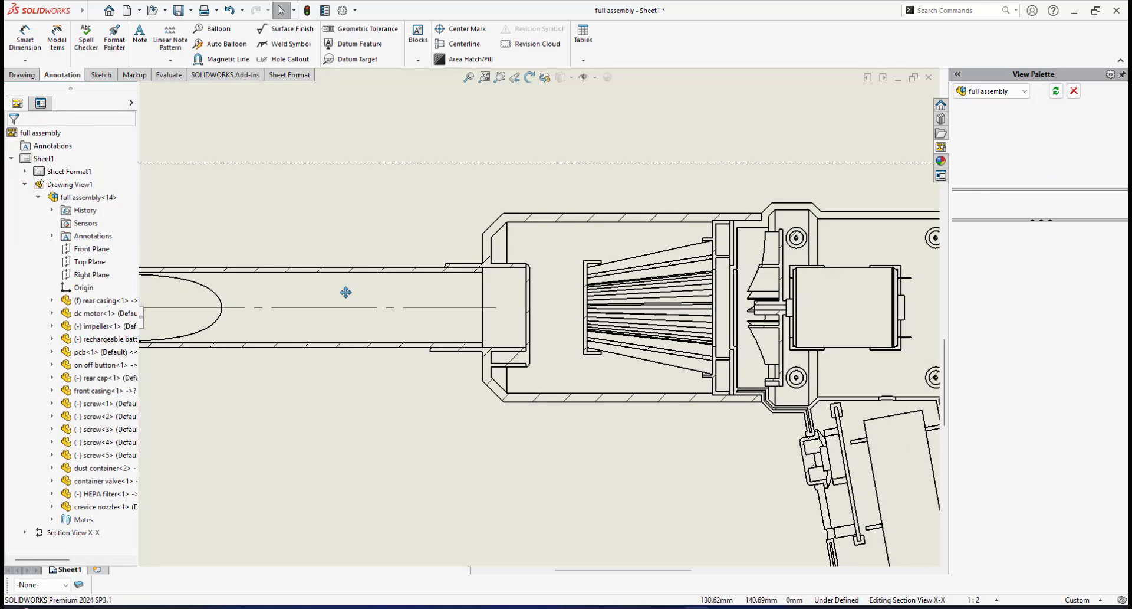
left_click(496, 308)
left_click_drag(496, 308, 631, 312)
middle_click_drag(867, 309, 629, 331)
left_click_drag(630, 327, 700, 328)
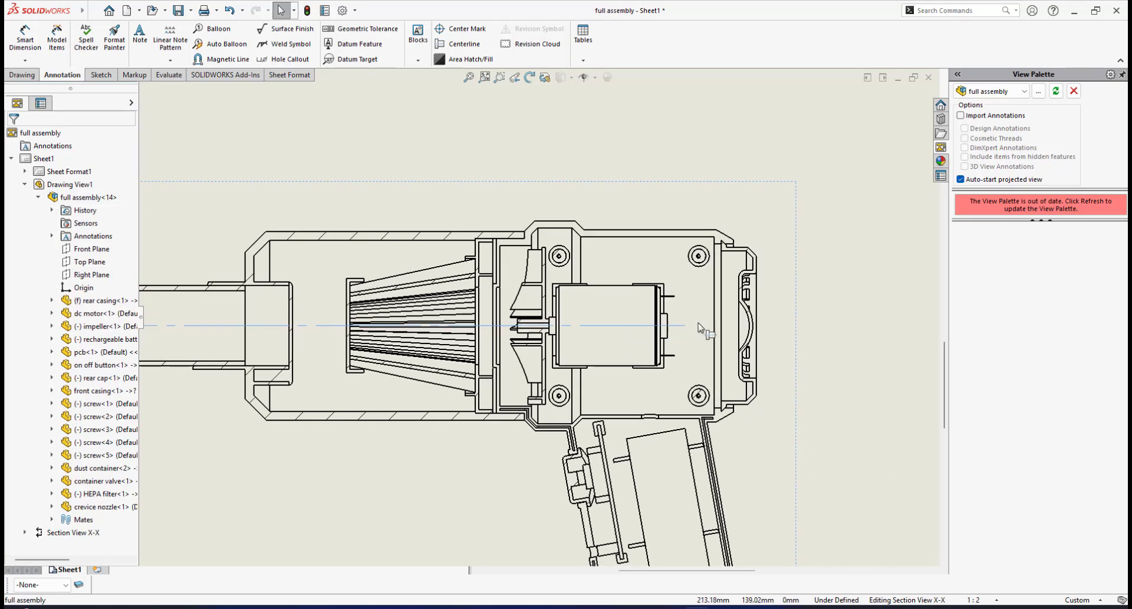
scroll(570, 328, "down", 2)
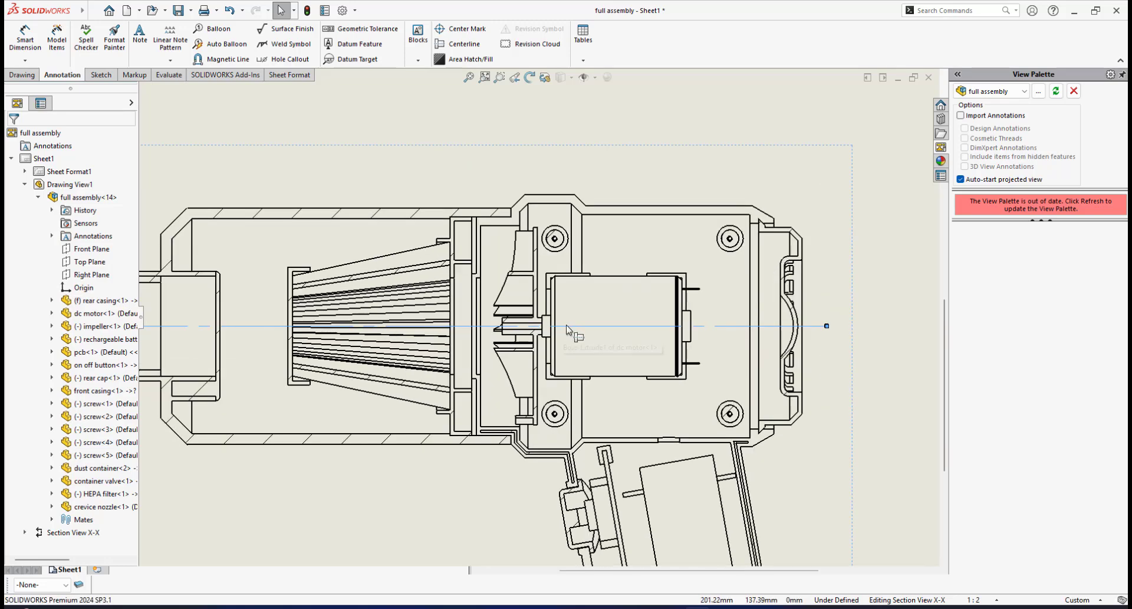
- Add a centerline between the two long edges of the rechargeable battery in the handle of section view X-X
scroll(568, 327, "up", 5)
middle_click_drag(590, 320, 681, 308)
left_click(544, 403)
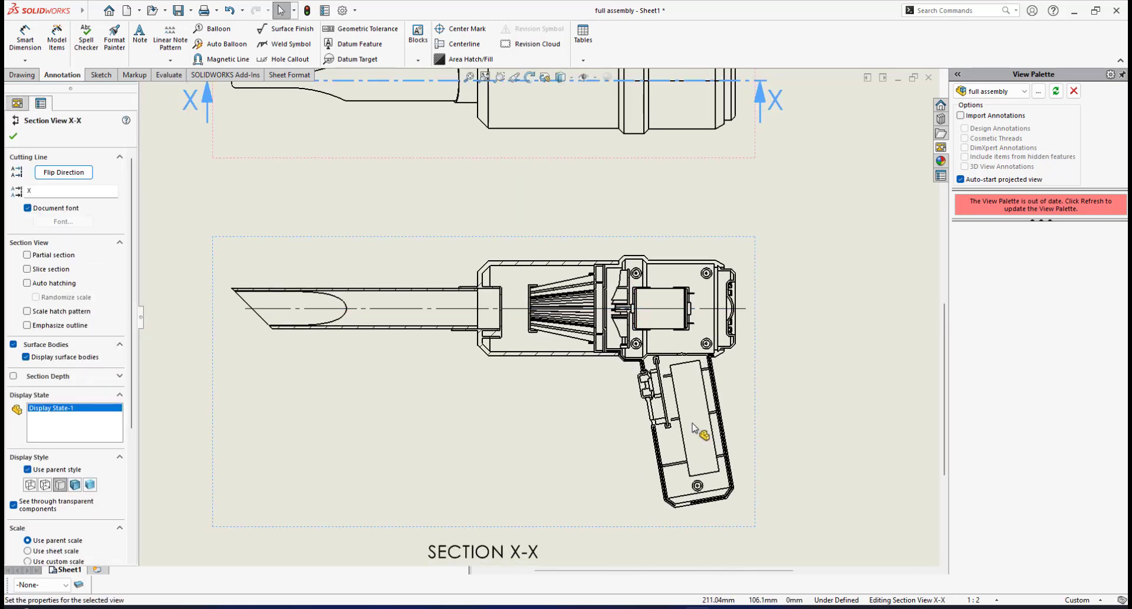
scroll(708, 448, "down", 3)
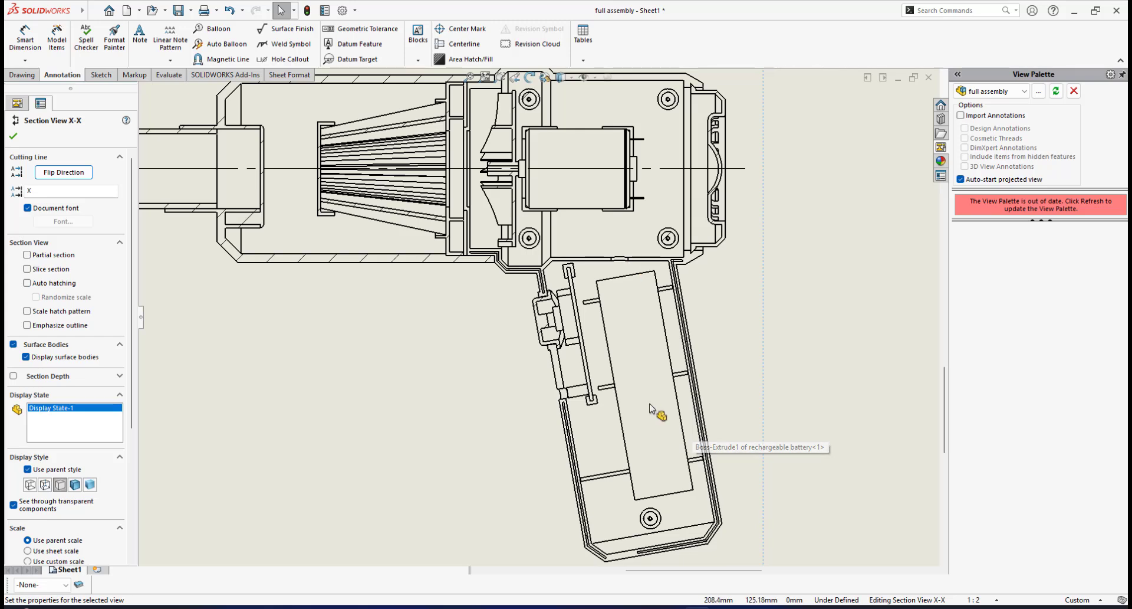
left_click(462, 46)
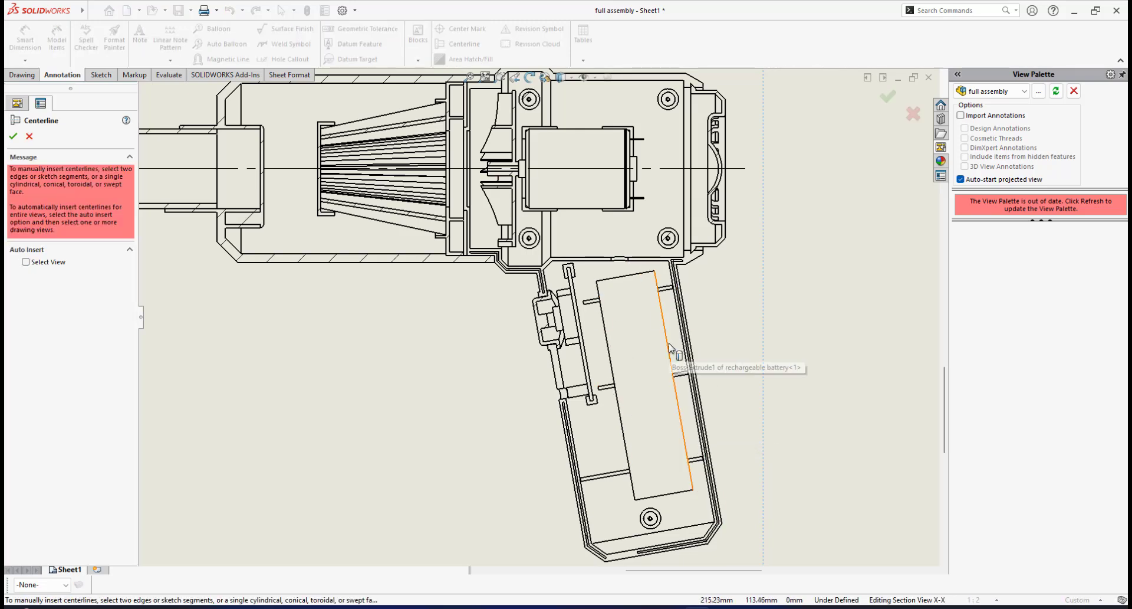
left_click(669, 349)
left_click(610, 357)
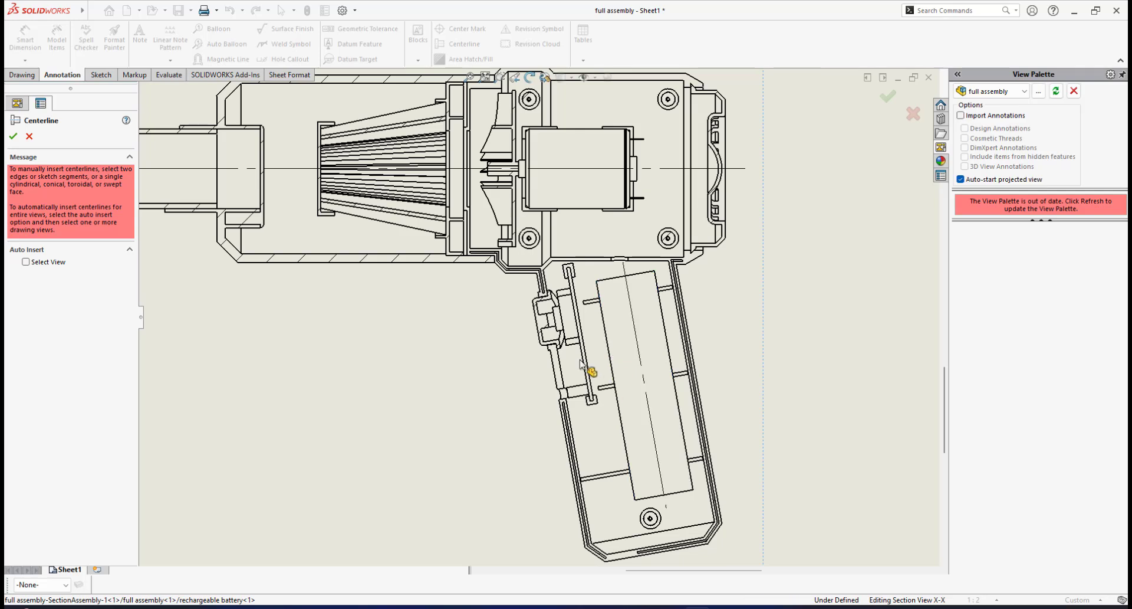
left_click(13, 136)
- Examine the casing, filter, motor and handle areas of section X-X and compare them with the top view and its cutting line
scroll(640, 362, "up", 3)
scroll(552, 324, "down", 3)
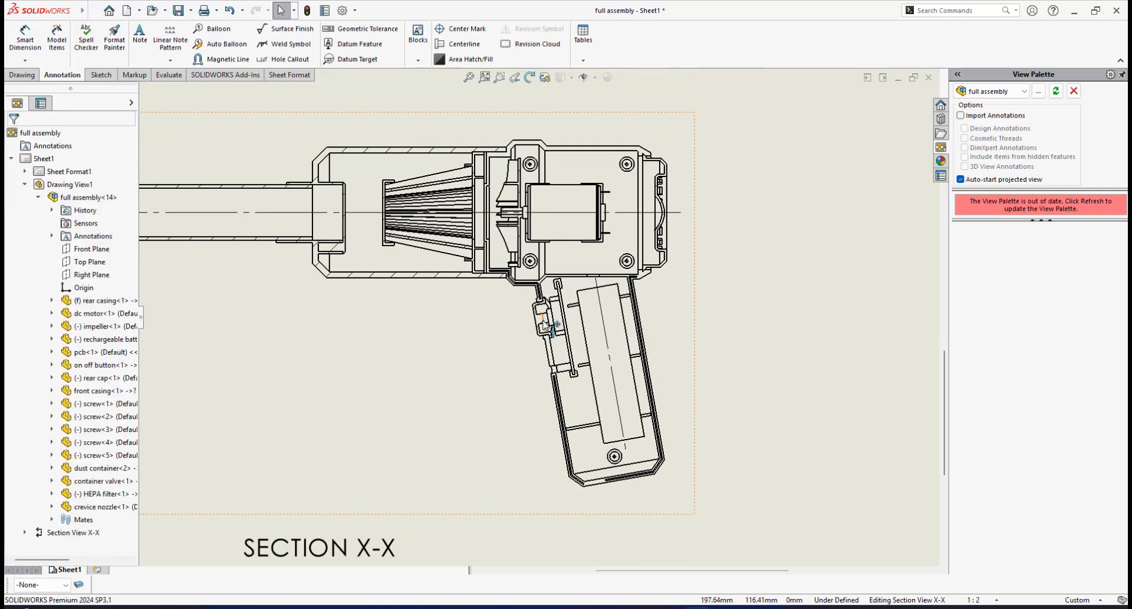
scroll(551, 323, "up", 5)
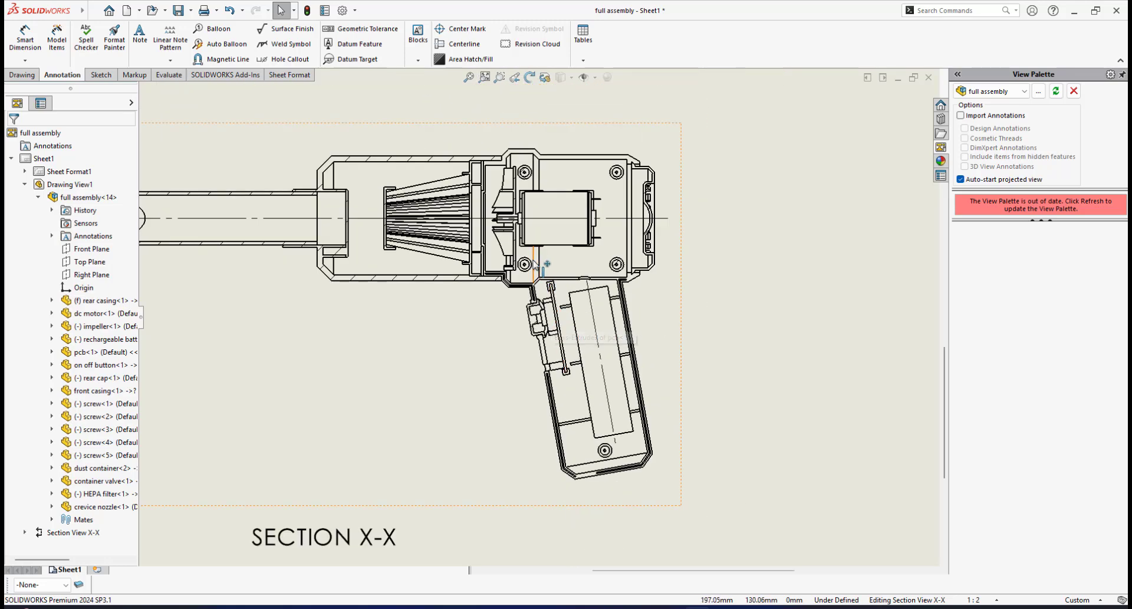
scroll(607, 275, "up", 2)
scroll(577, 279, "down", 3)
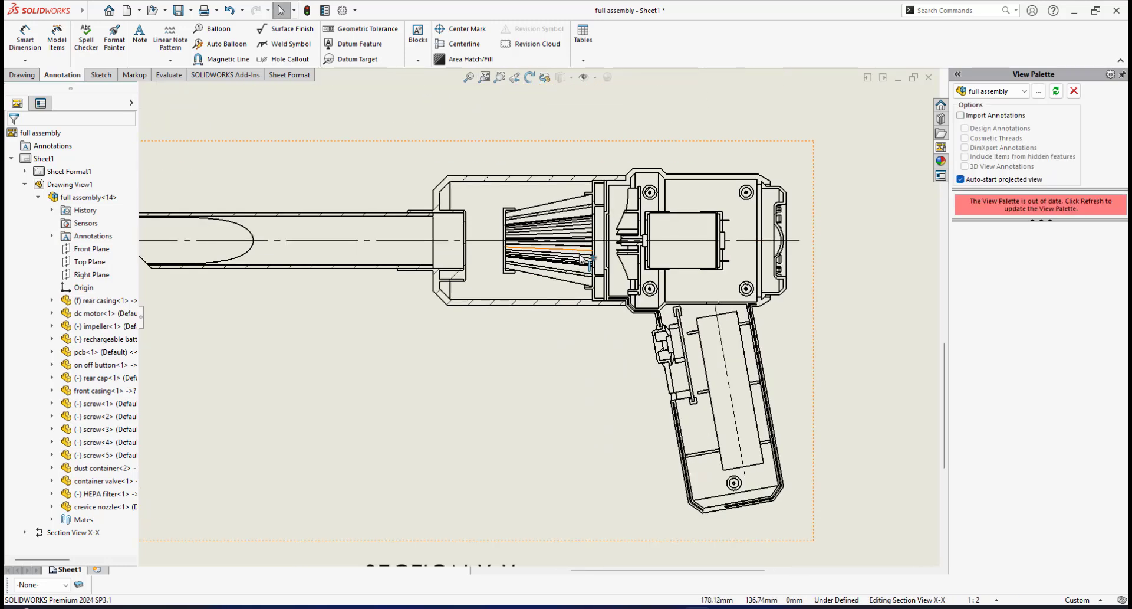
scroll(577, 280, "down", 4)
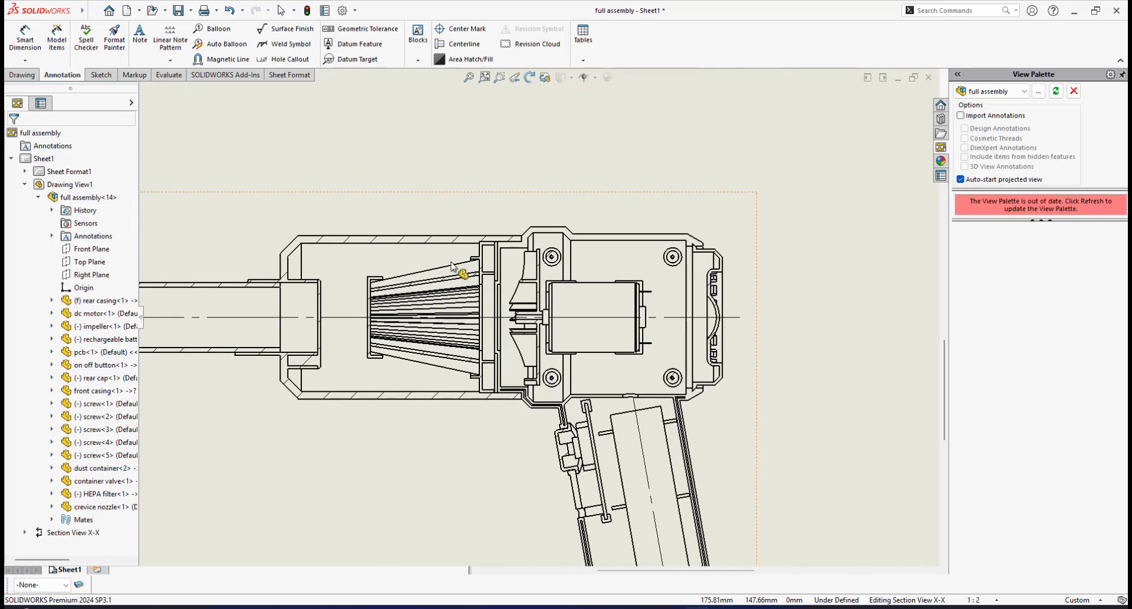
scroll(576, 268, "down", 4)
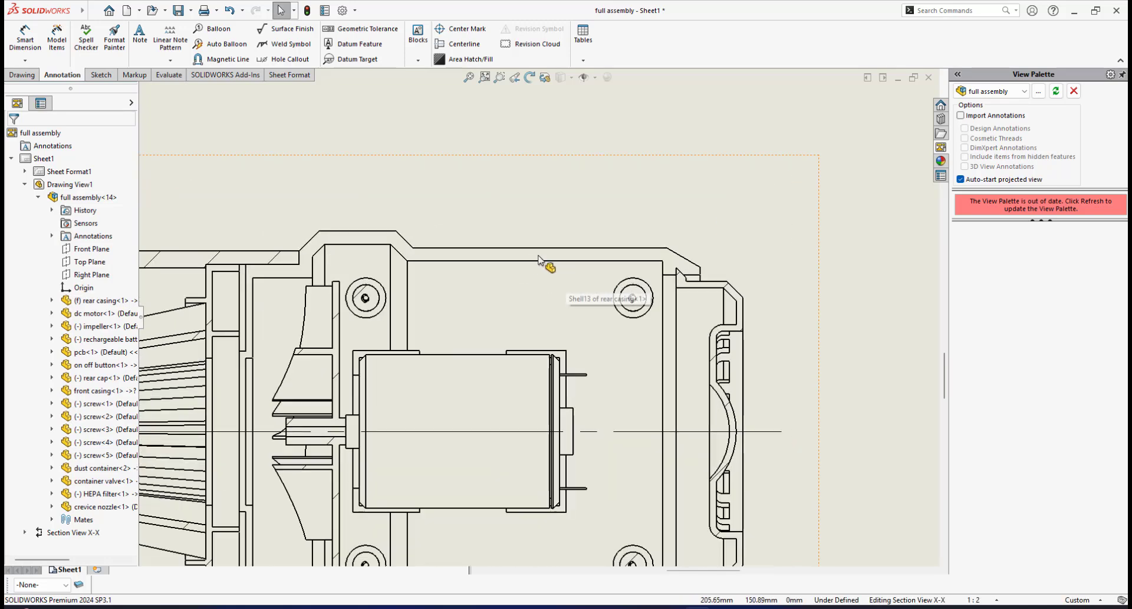
scroll(557, 251, "up", 2)
scroll(587, 209, "down", 2)
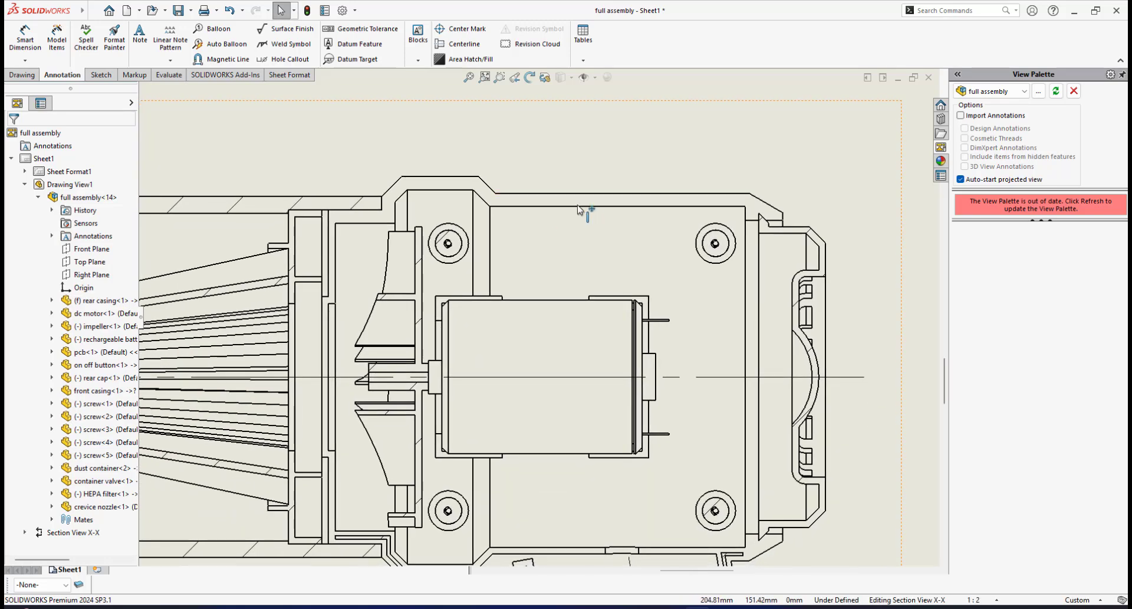
scroll(595, 239, "up", 4)
scroll(543, 211, "down", 3)
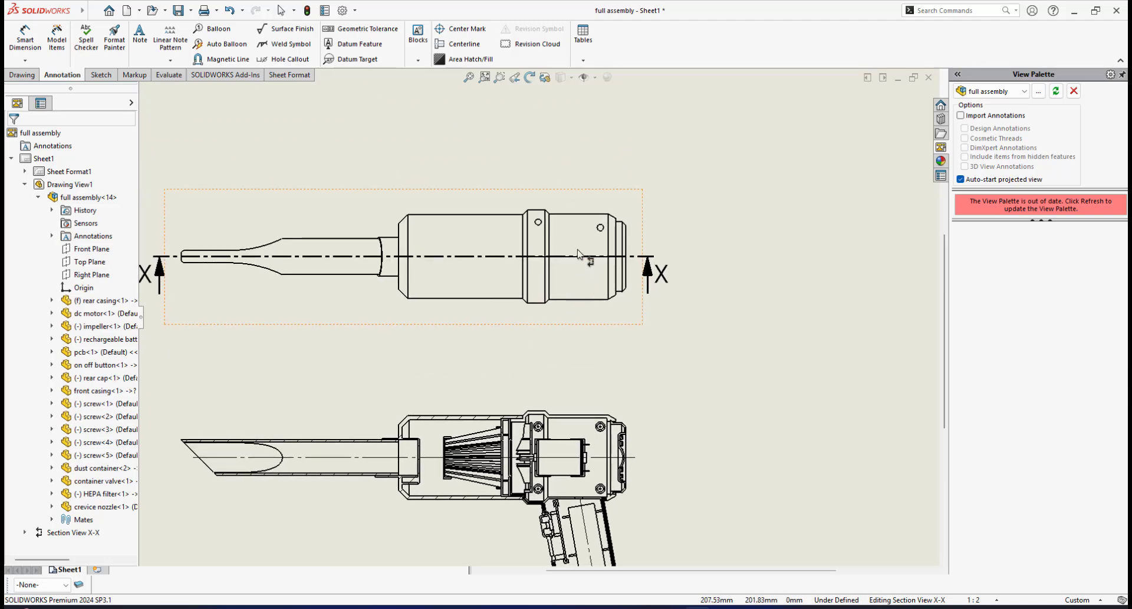
scroll(574, 254, "down", 3)
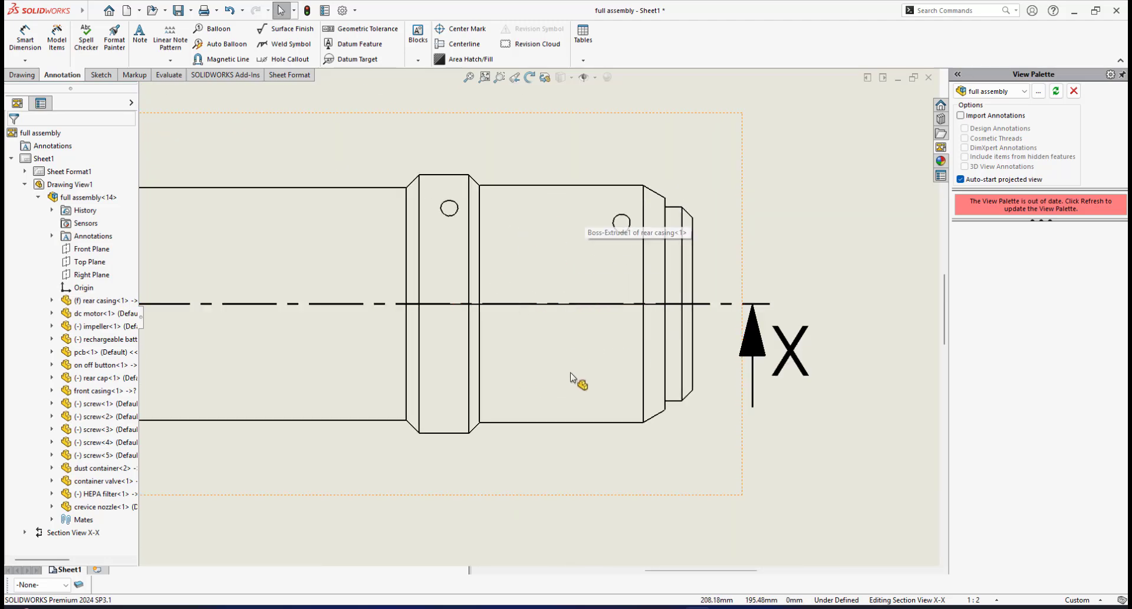
middle_click_drag(593, 517, 622, 358)
scroll(620, 377, "down", 2)
scroll(616, 386, "up", 5)
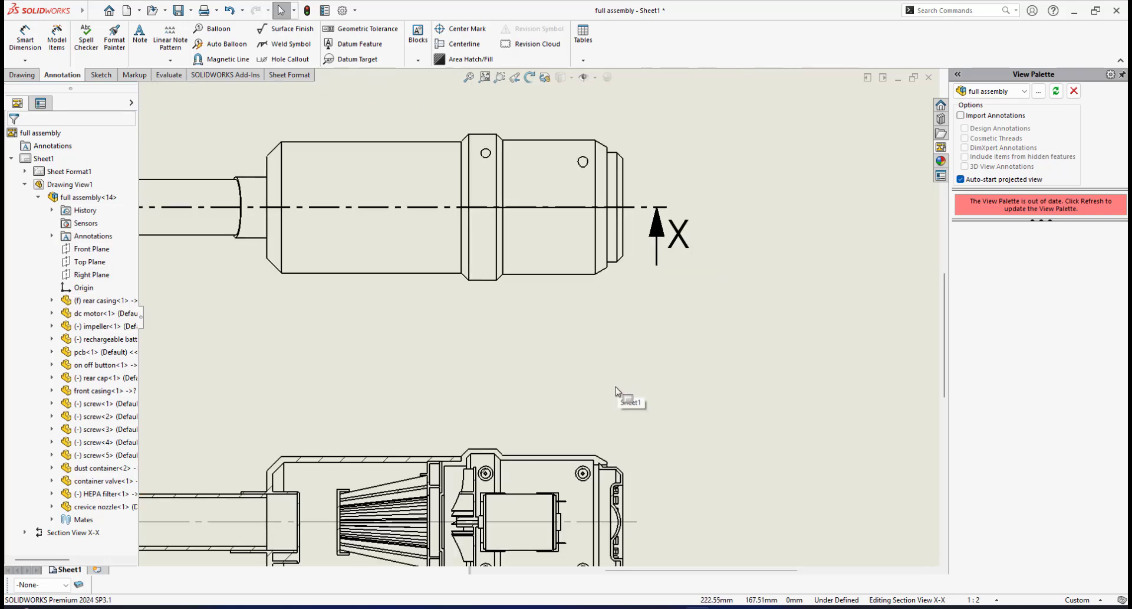
scroll(616, 391, "up", 3)
middle_click_drag(448, 407, 543, 310)
scroll(538, 296, "down", 1)
middle_click_drag(530, 272, 543, 306)
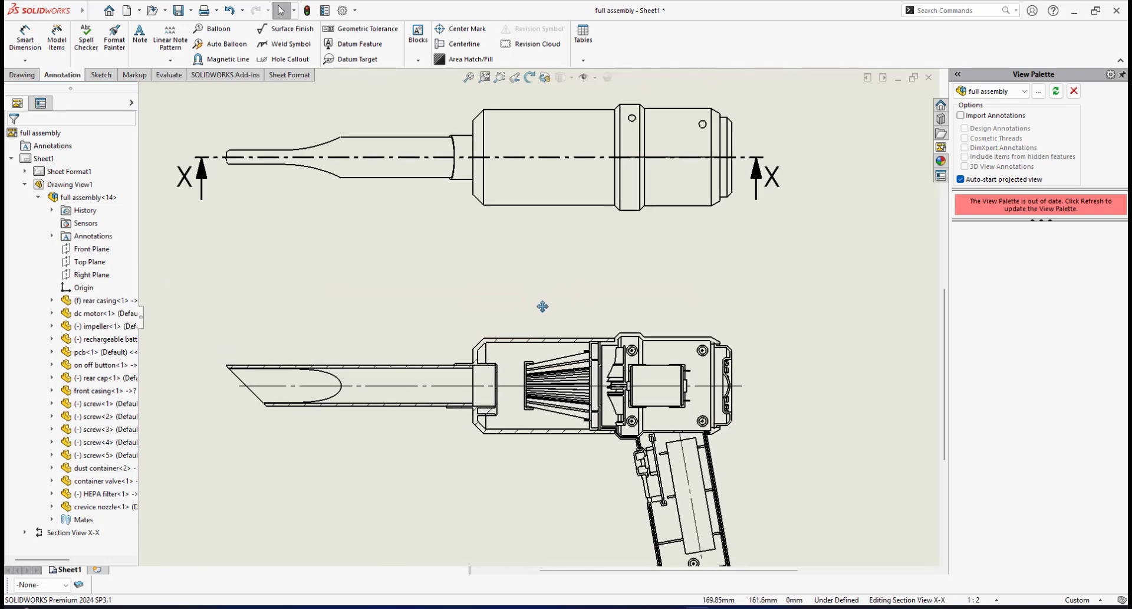
- Replace the dust container's material crosshatch with a Parallel Lines hatch at scale 3 and 45 degrees
scroll(540, 321, "down", 2)
scroll(525, 355, "down", 5)
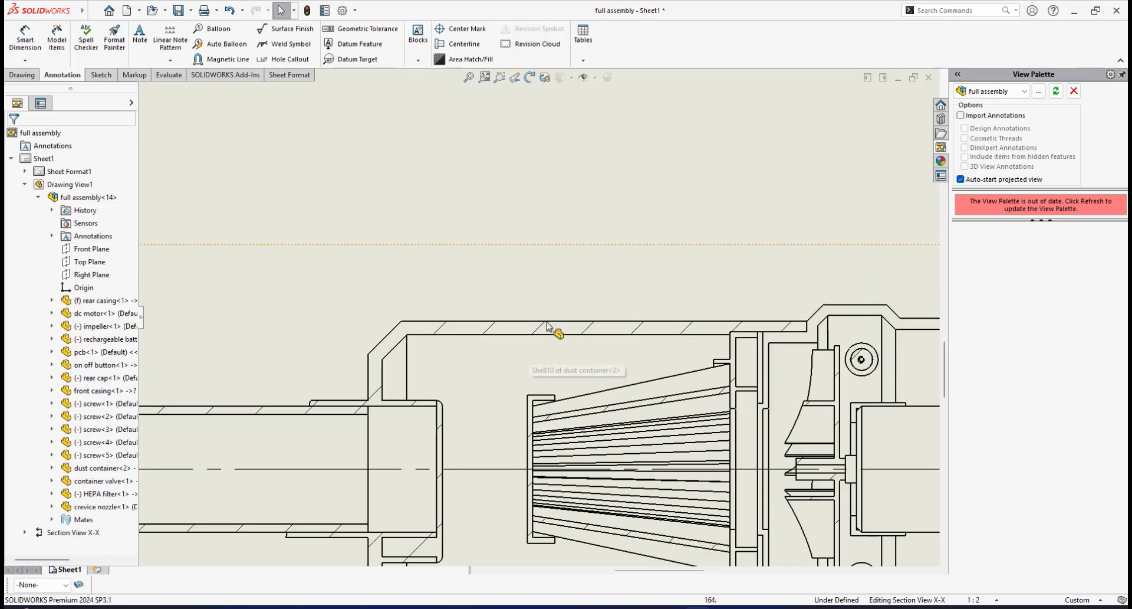
mouse_move(537, 302)
middle_mouse_down()
mouse_move(493, 230)
mouse_move(518, 306)
mouse_move(539, 324)
mouse_move(547, 312)
mouse_move(532, 244)
middle_mouse_up()
scroll(539, 326, "down", 1)
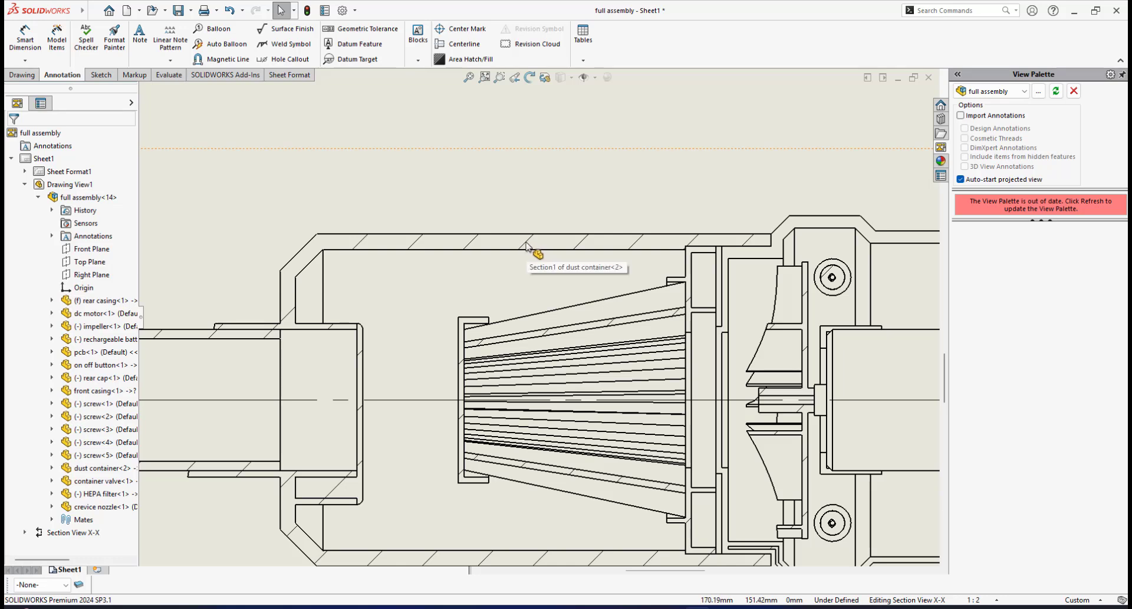
left_click(527, 246)
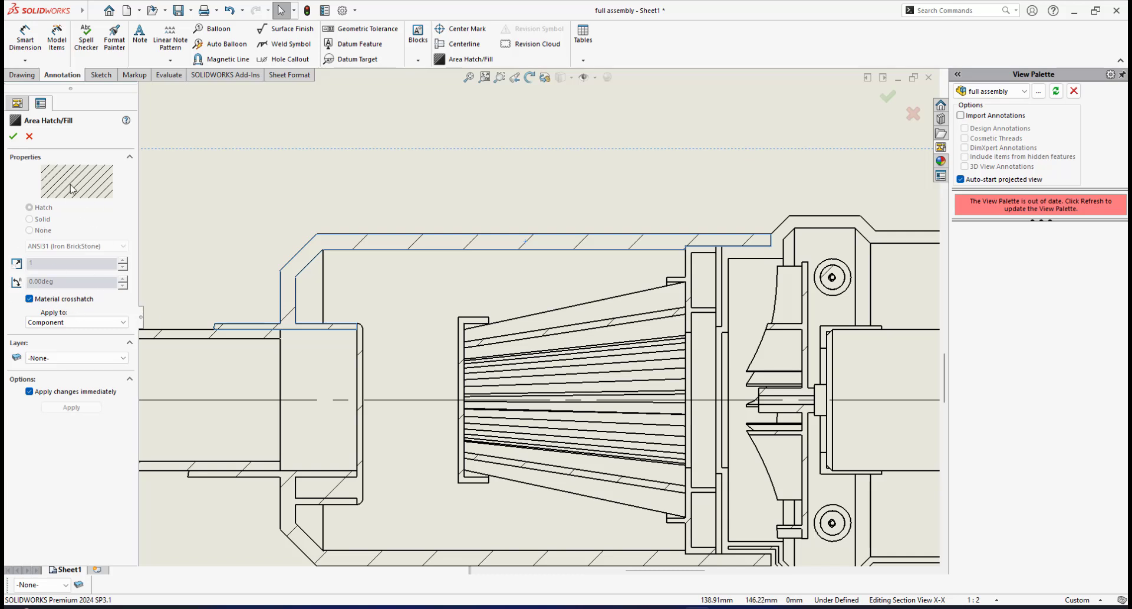
left_click(29, 299)
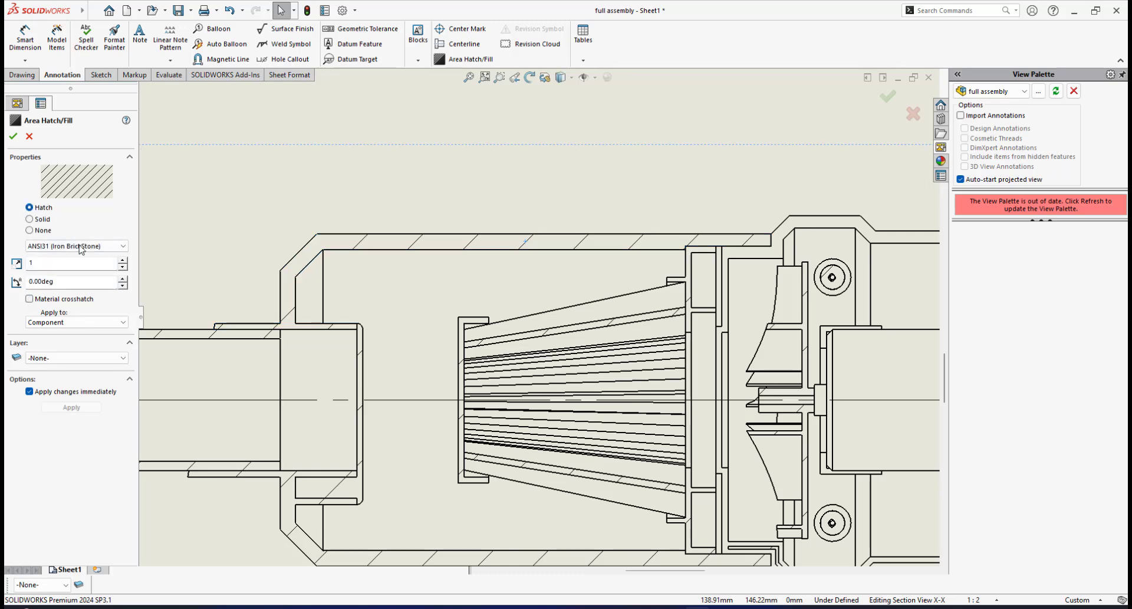
left_click(81, 249)
left_click_drag(123, 306, 123, 452)
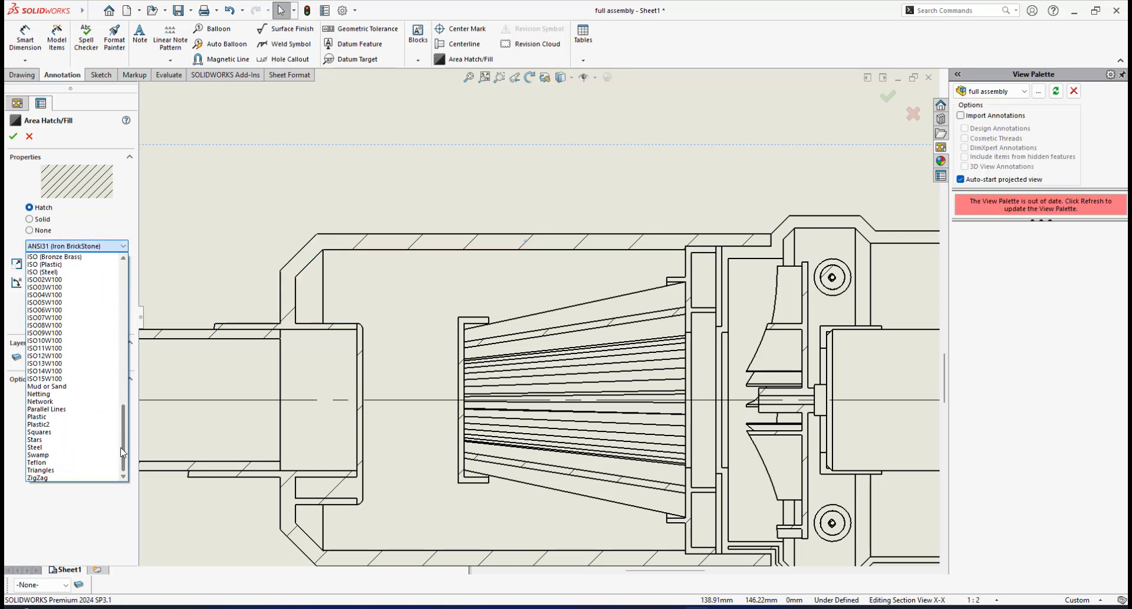
left_click(52, 409)
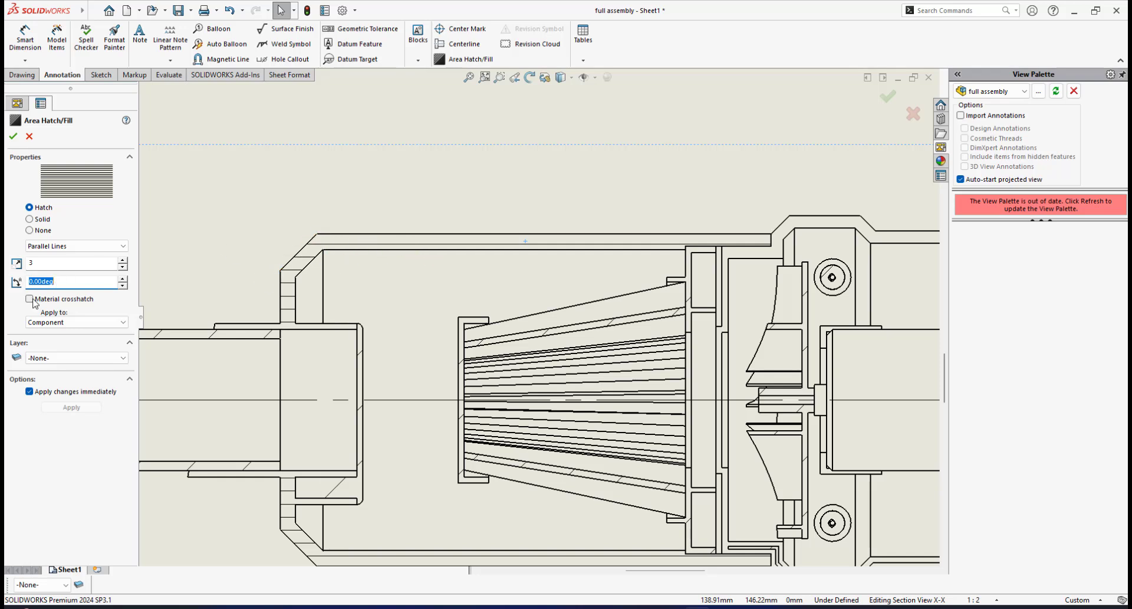
type("45")
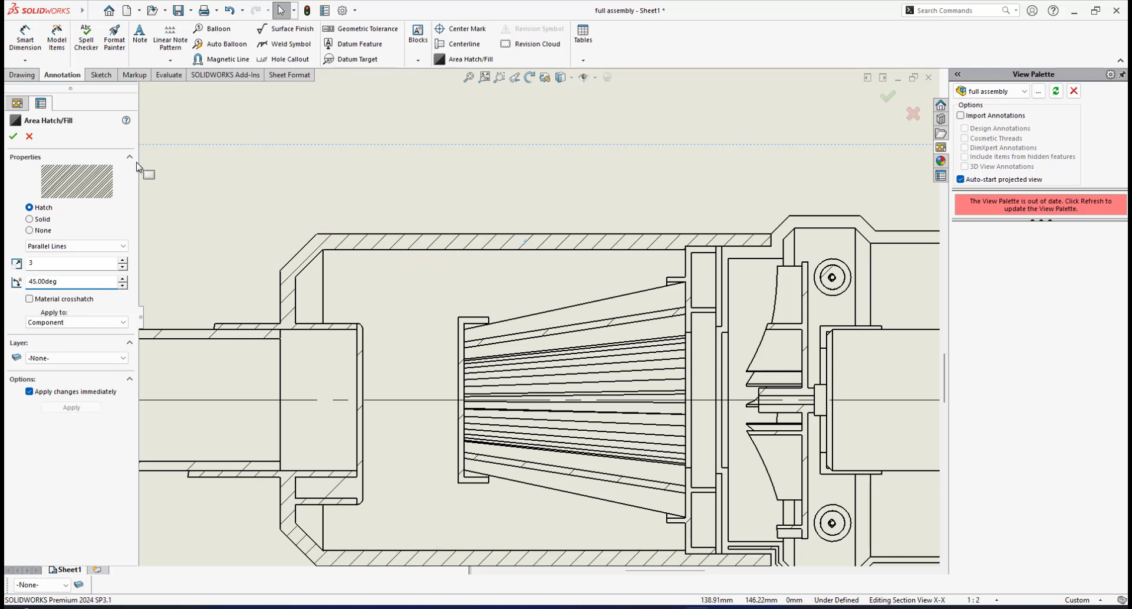
left_click(13, 138)
scroll(502, 262, "up", 2)
scroll(489, 263, "down", 1)
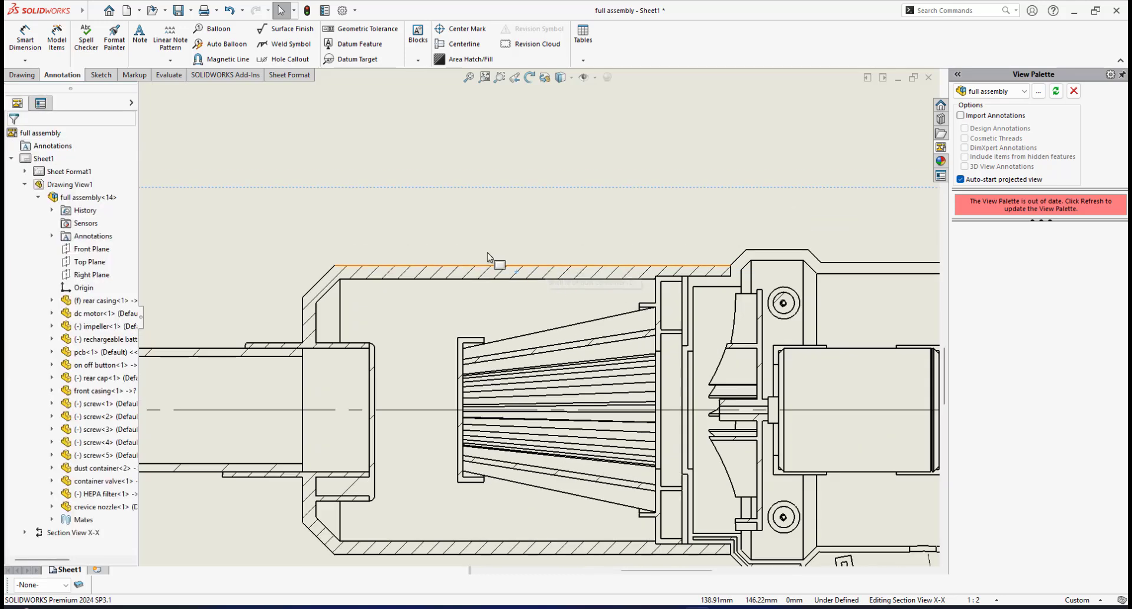
- Replace the crevice nozzle's material crosshatch with a Parallel Lines hatch at scale 3 and -45 degrees
scroll(609, 353, "up", 3)
scroll(531, 259, "down", 2)
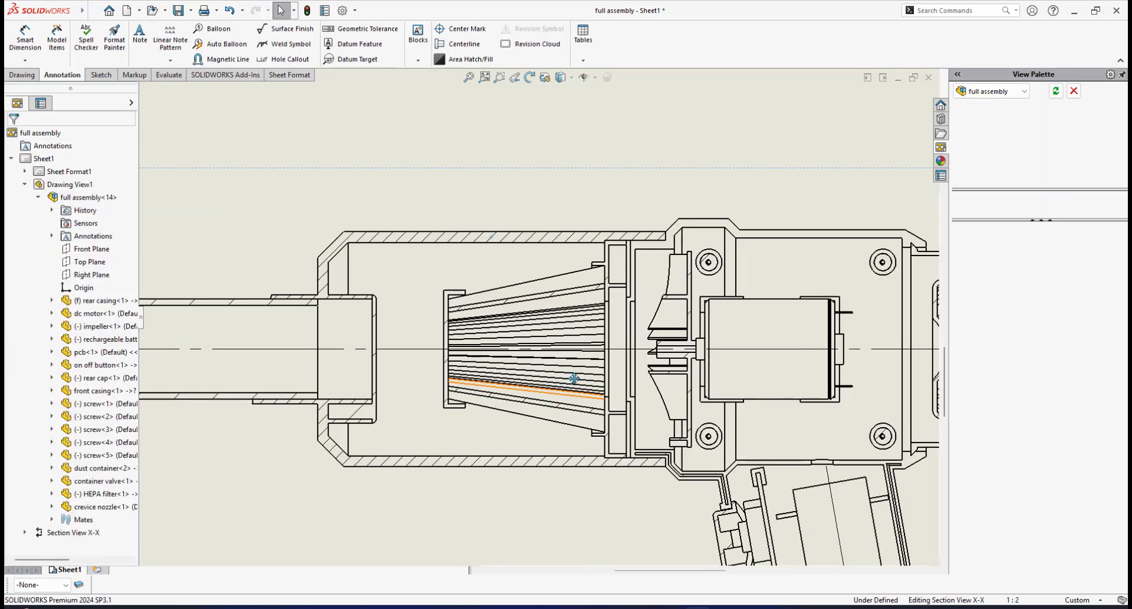
scroll(531, 278, "up", 1)
scroll(513, 278, "down", 4)
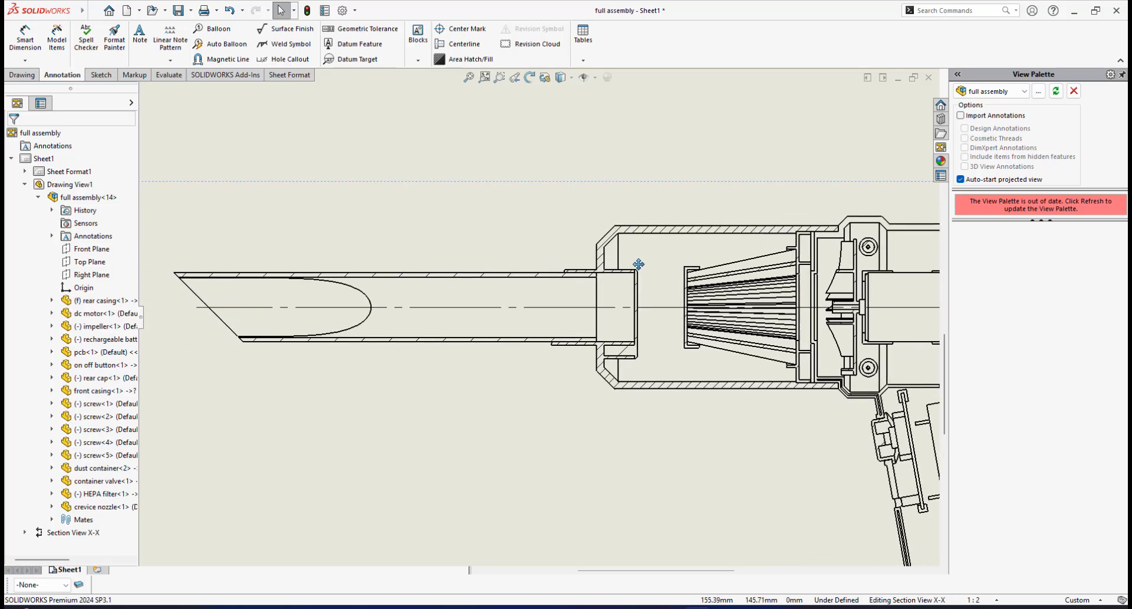
scroll(595, 284, "down", 3)
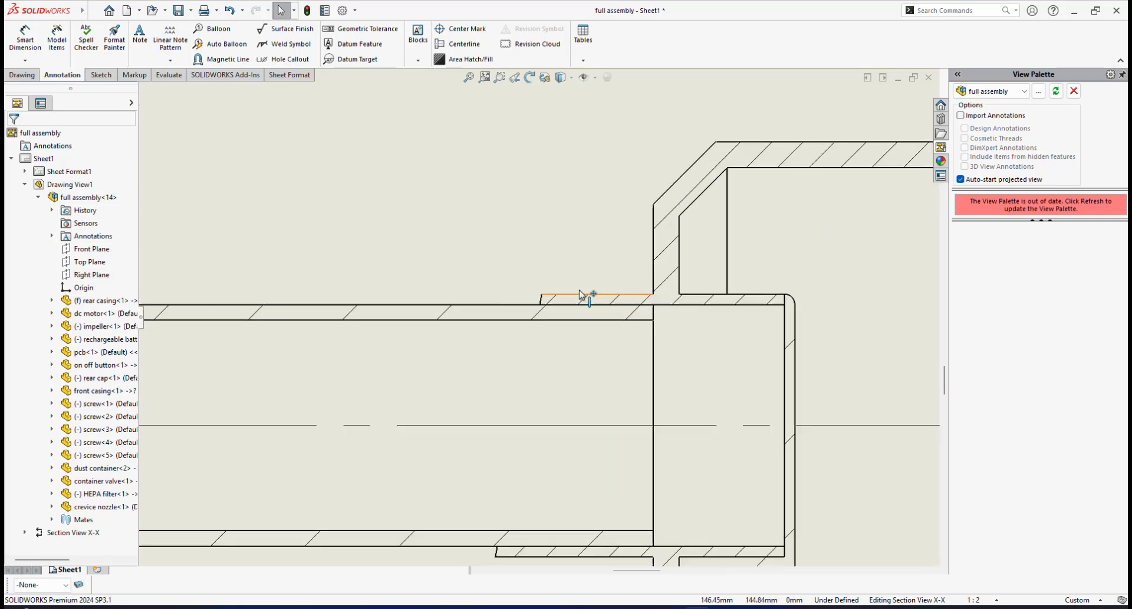
scroll(511, 316, "down", 2)
scroll(566, 316, "down", 2)
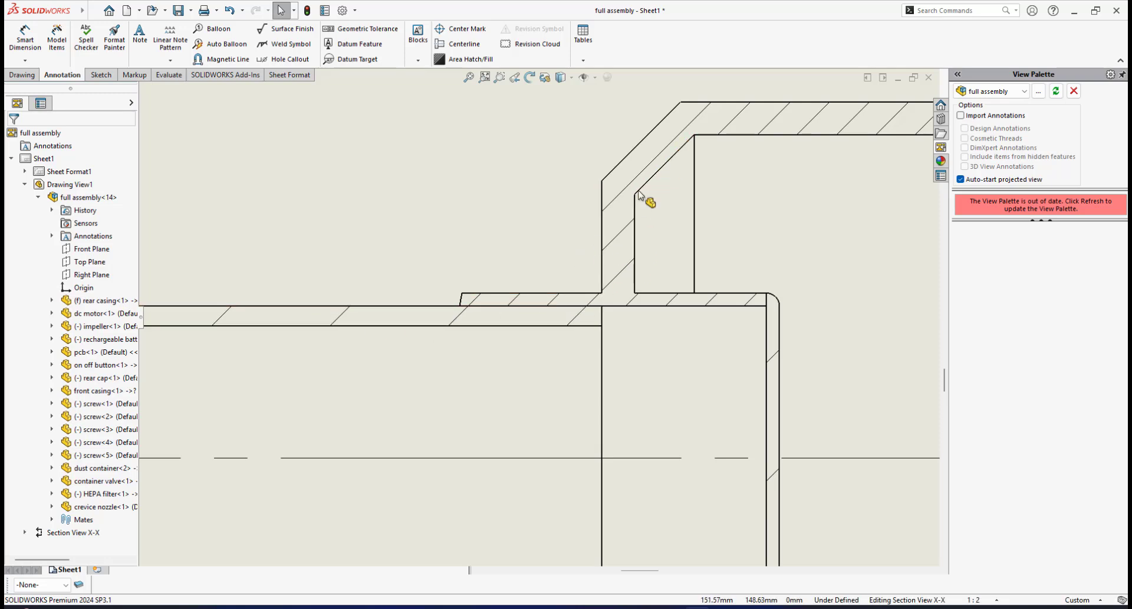
middle_click_drag(572, 287, 641, 266)
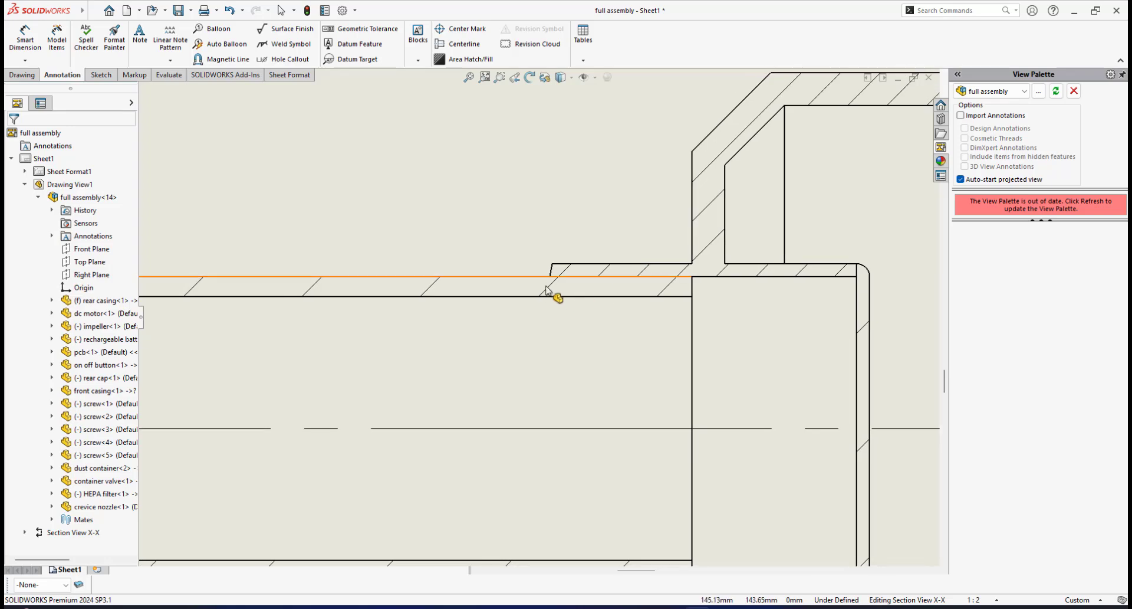
left_click(552, 290)
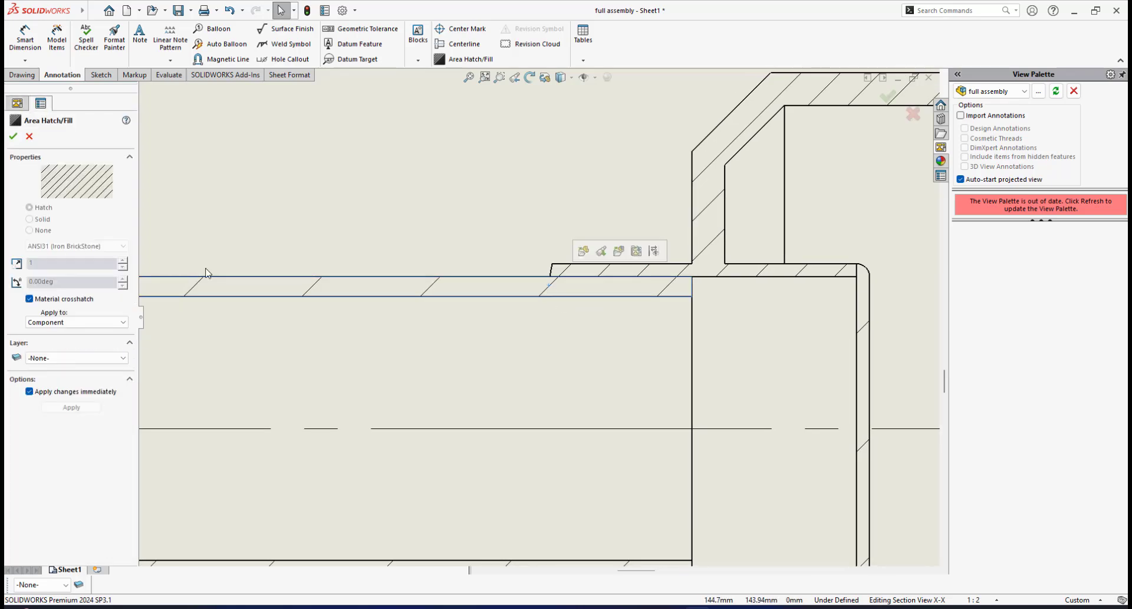
left_click(29, 299)
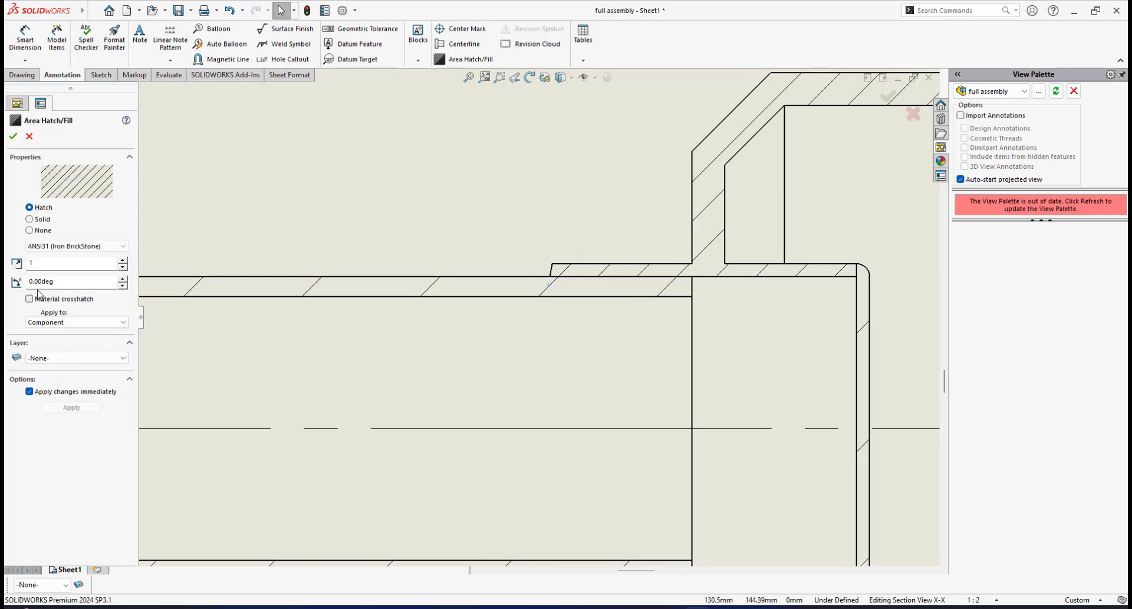
left_click(123, 246)
scroll(65, 383, "down", 10)
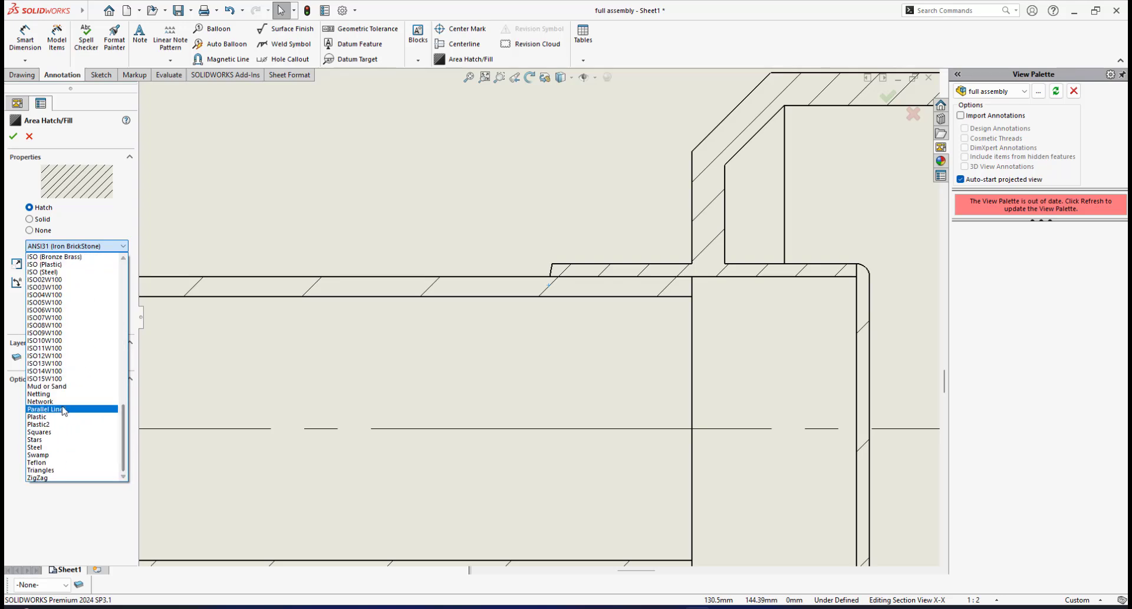
left_click(64, 409)
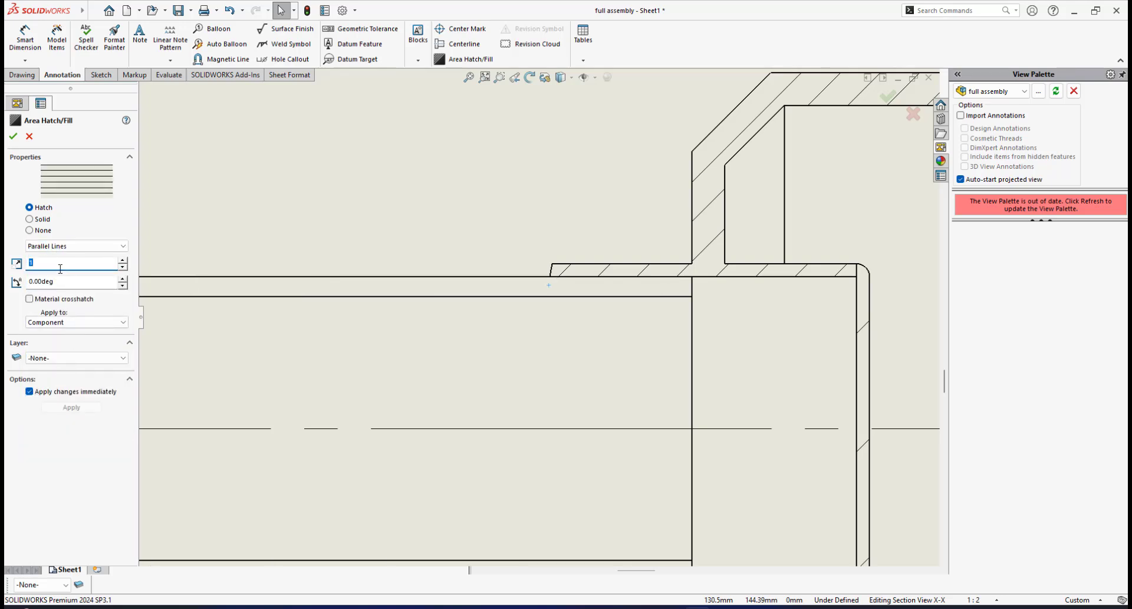
type("3")
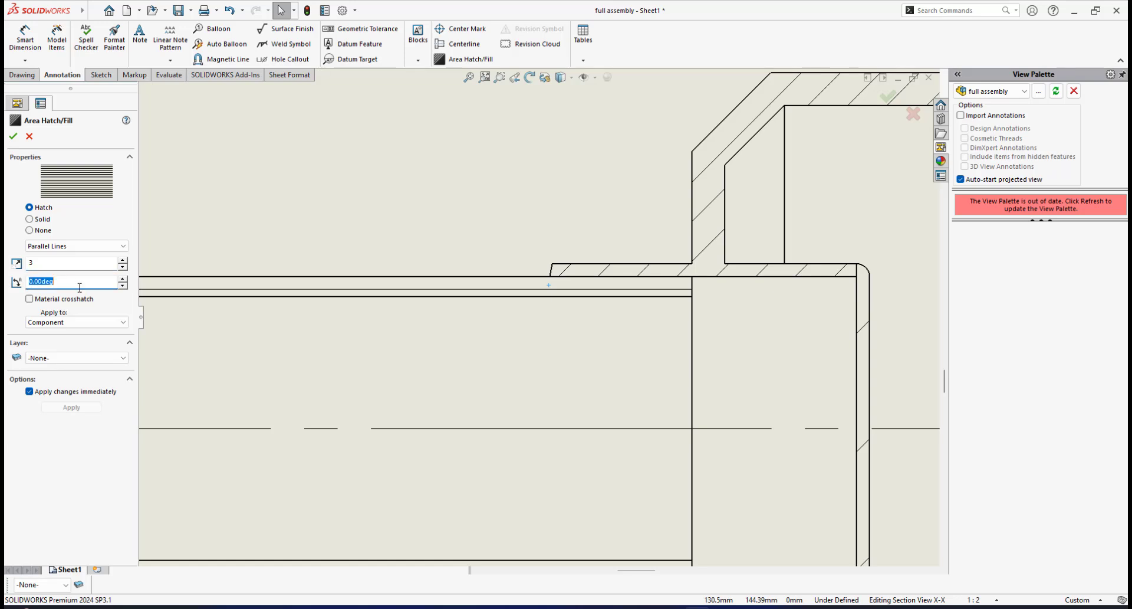
left_click(79, 287)
type("-45")
key("Return")
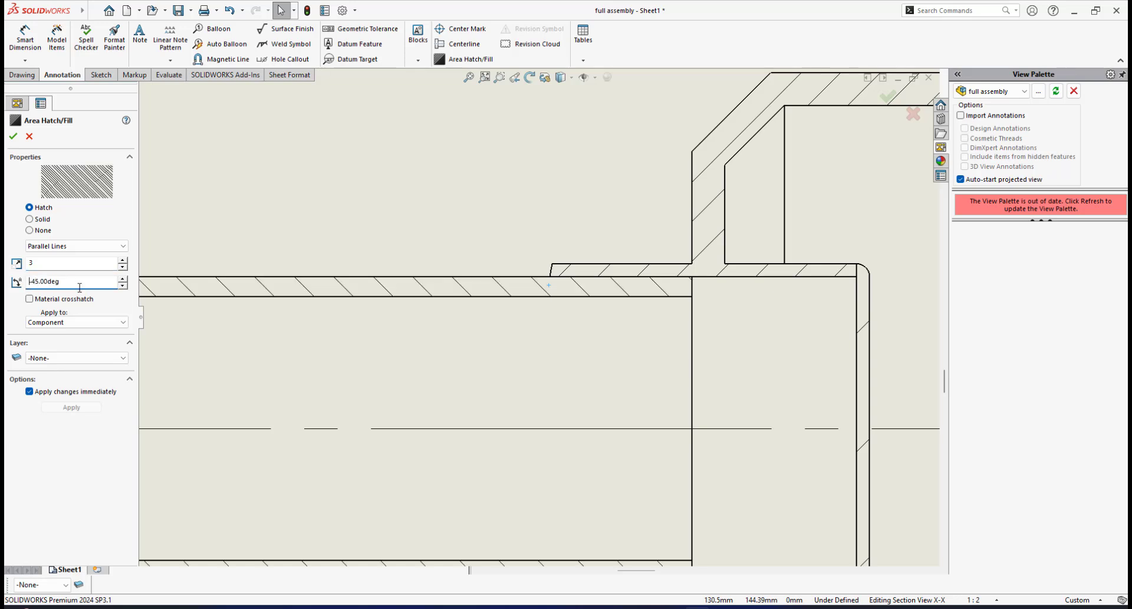
left_click(14, 141)
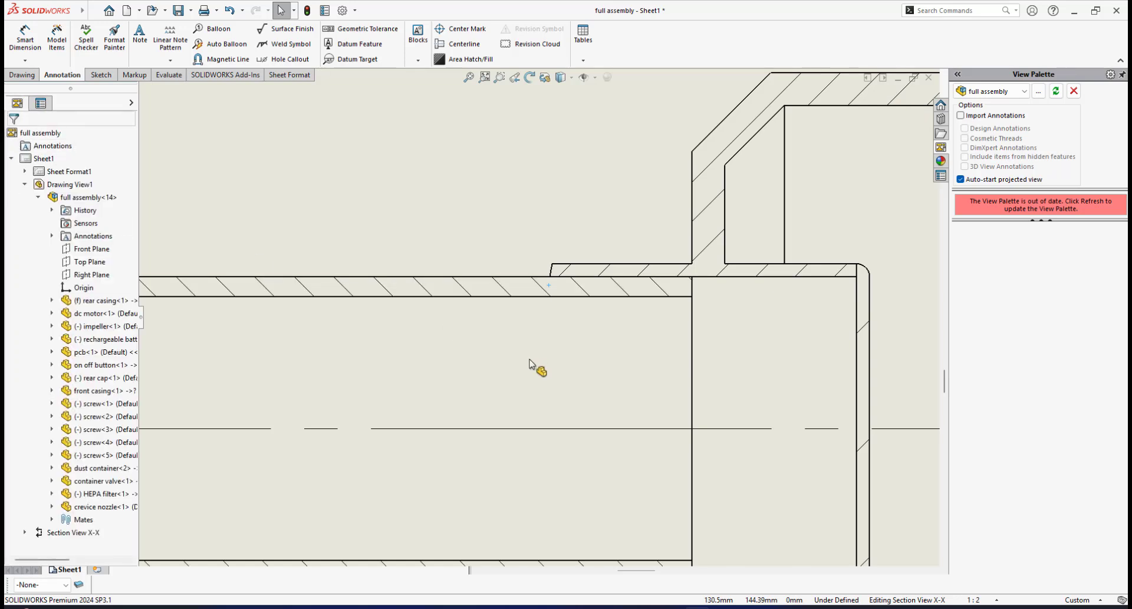
scroll(535, 361, "up", 6)
mouse_move(570, 371)
middle_mouse_down()
mouse_move(371, 291)
mouse_move(264, 287)
middle_mouse_up()
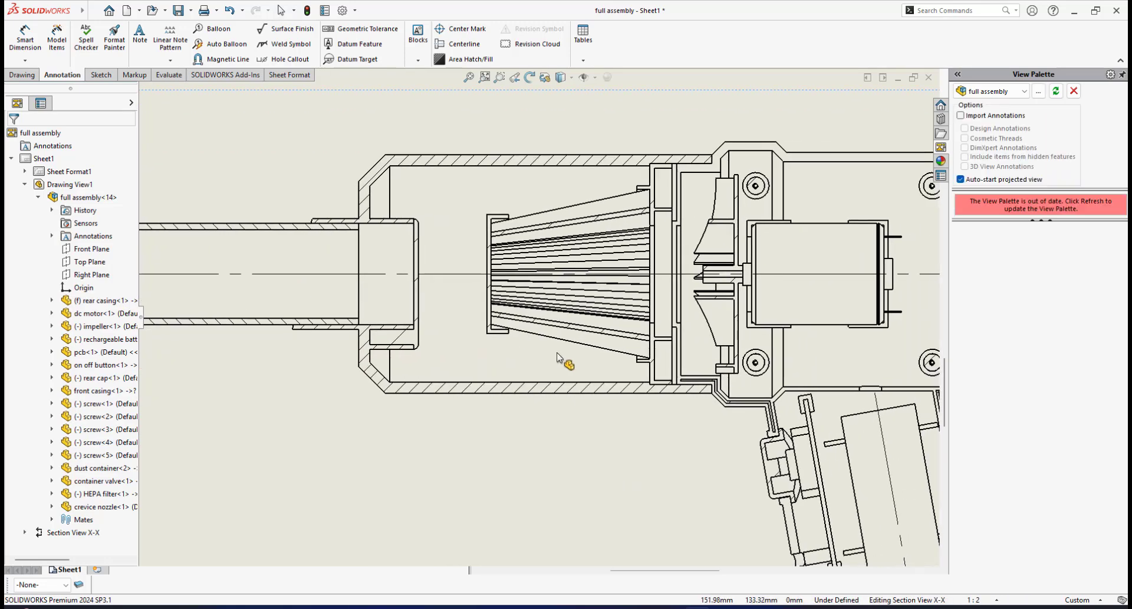
- Replace the HEPA filter's material crosshatch in section X-X with the Parallel Lines hatch pattern
middle_click_drag(596, 356, 281, 374)
scroll(379, 284, "down", 3)
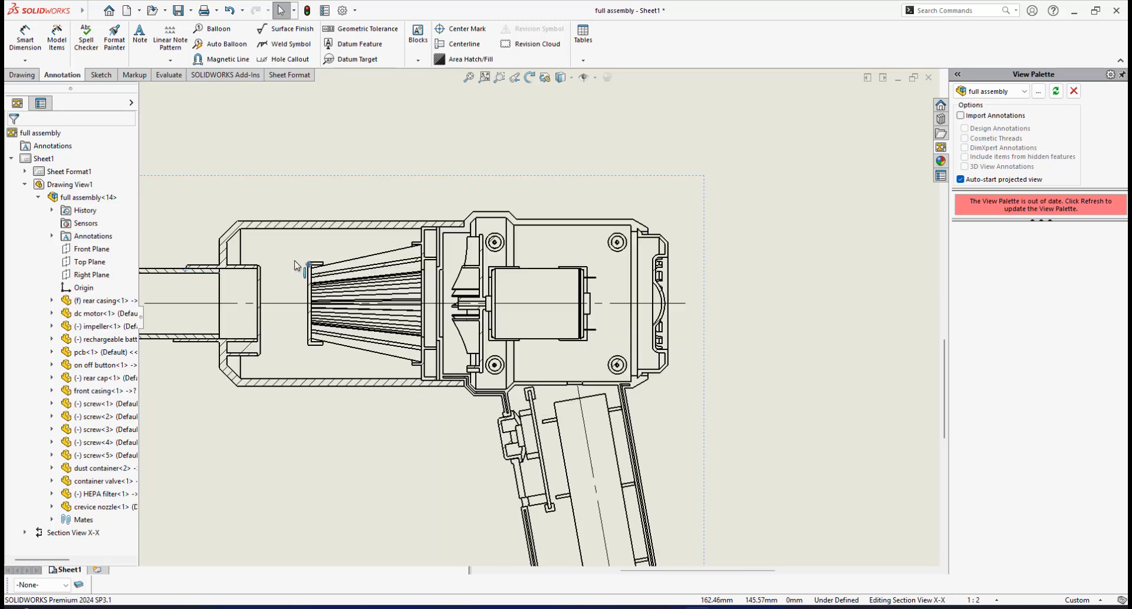
scroll(484, 320, "down", 2)
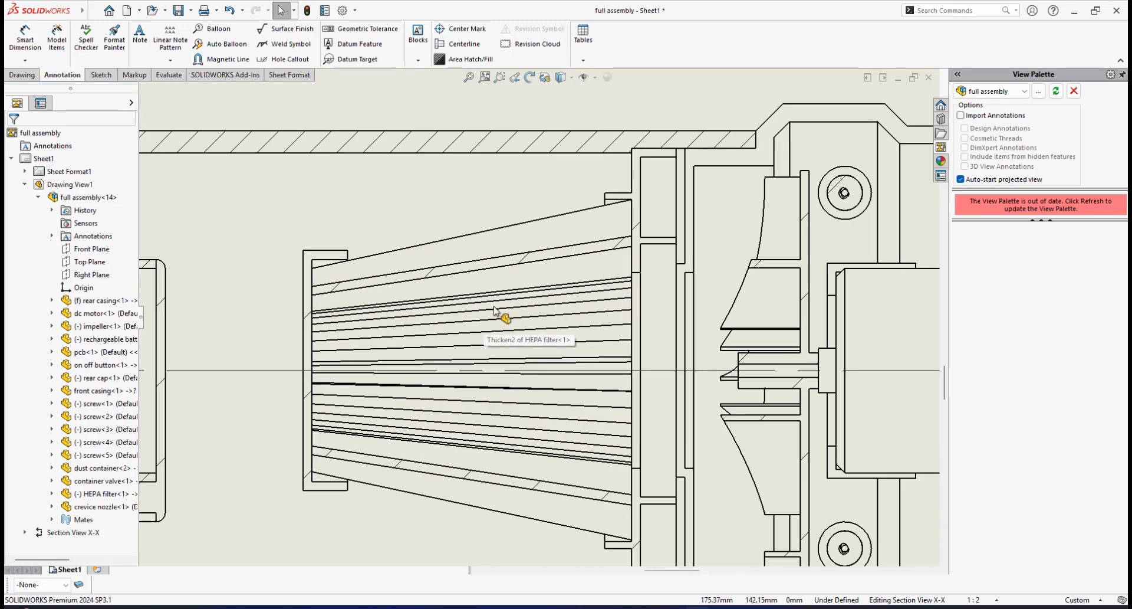
left_click(536, 258)
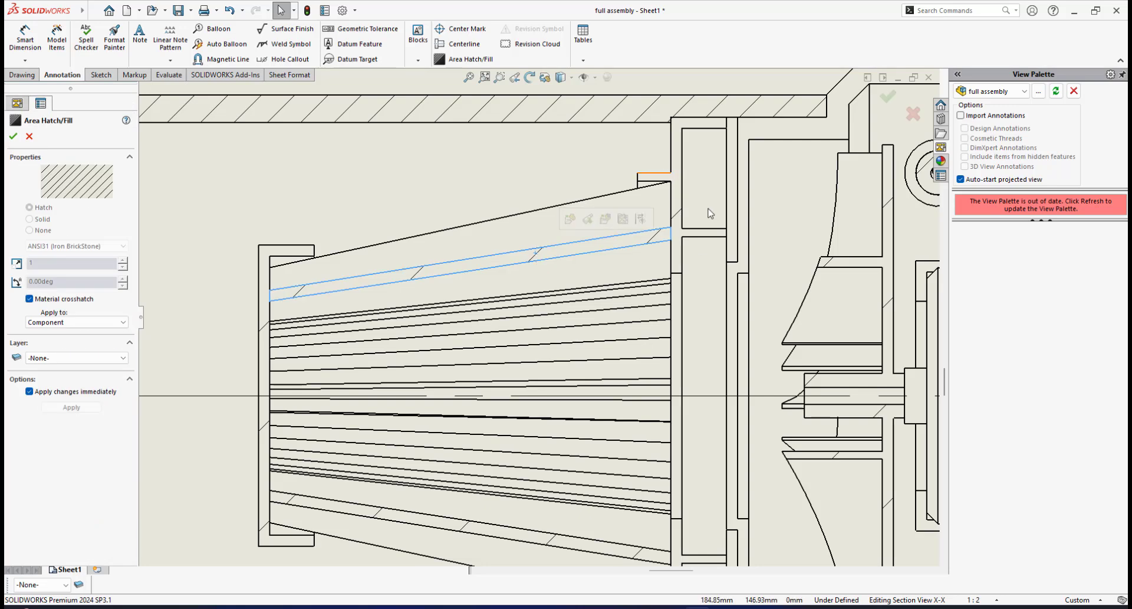
middle_click_drag(704, 214, 646, 309)
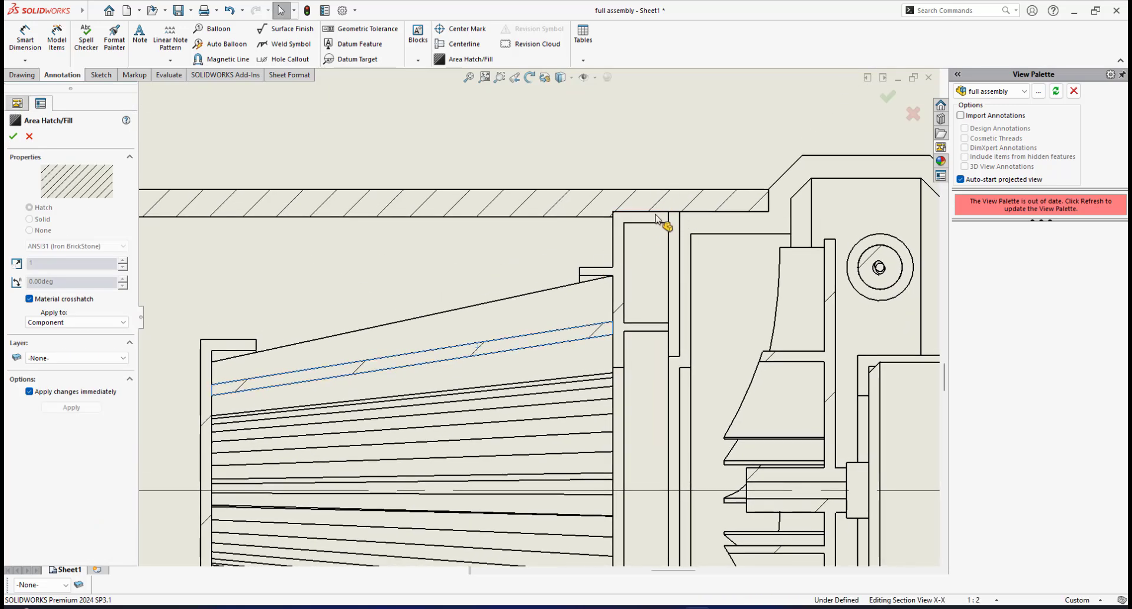
mouse_move(657, 250)
middle_mouse_down()
mouse_move(571, 222)
mouse_move(483, 235)
mouse_move(390, 364)
mouse_move(413, 306)
mouse_move(542, 241)
mouse_move(563, 216)
mouse_move(597, 210)
middle_mouse_up()
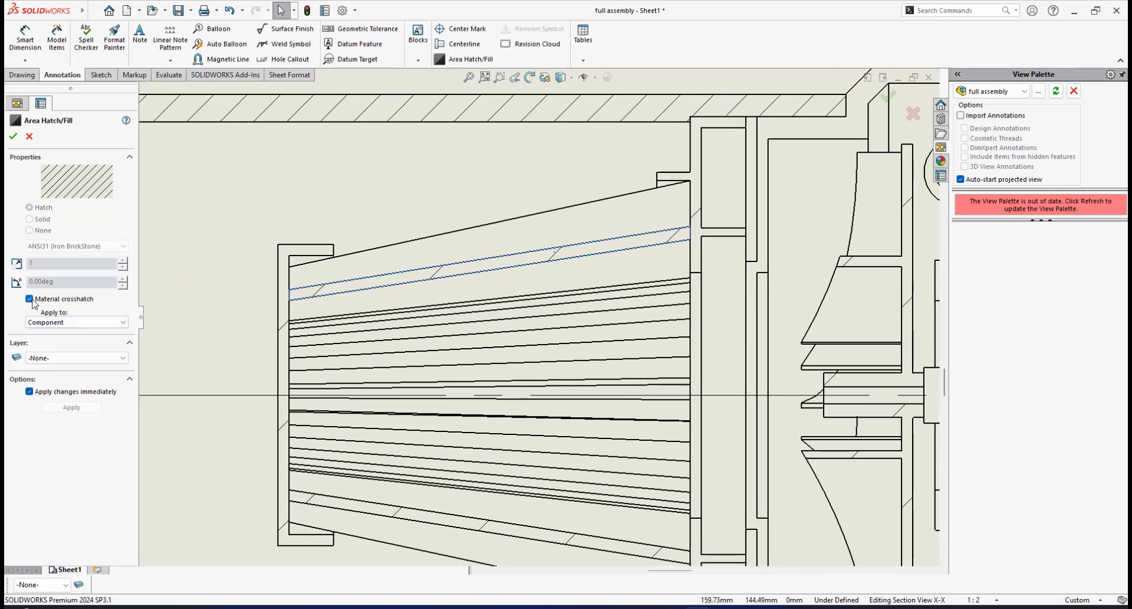
left_click(29, 299)
left_click(94, 246)
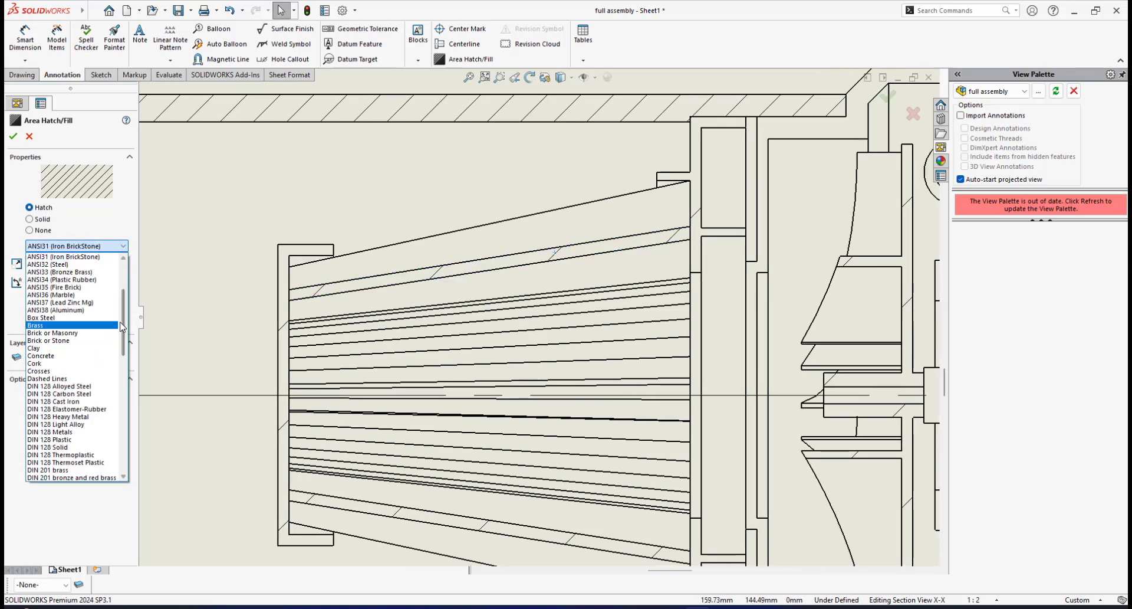
scroll(121, 326, "down", 5)
left_click(59, 411)
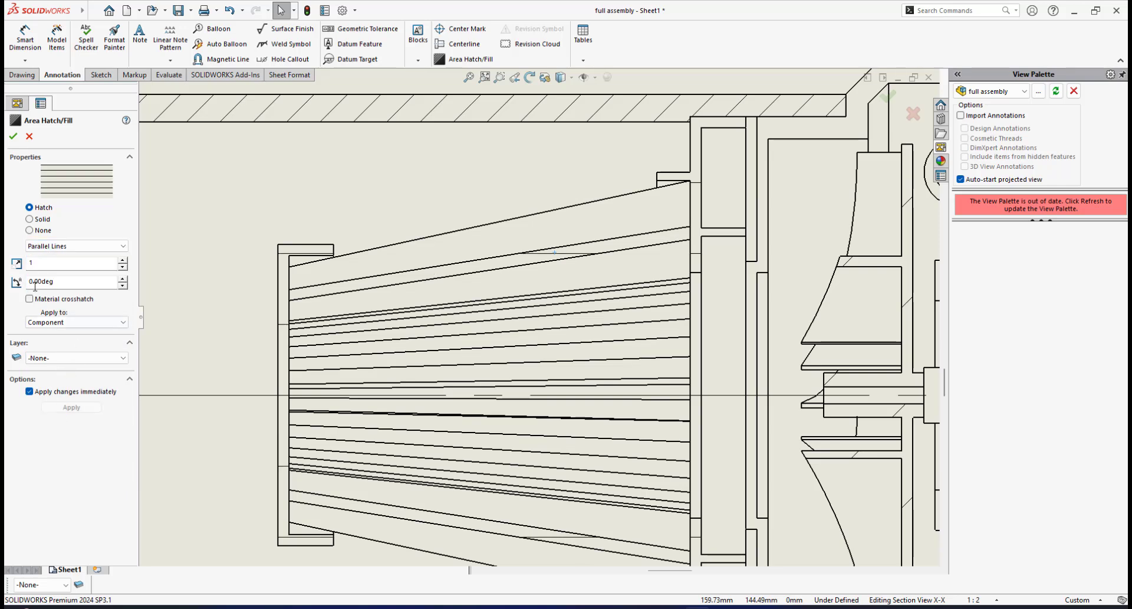
- Set the HEPA filter's hatch scale to 3 and its angle to -45 degrees
left_click(60, 265)
type("3")
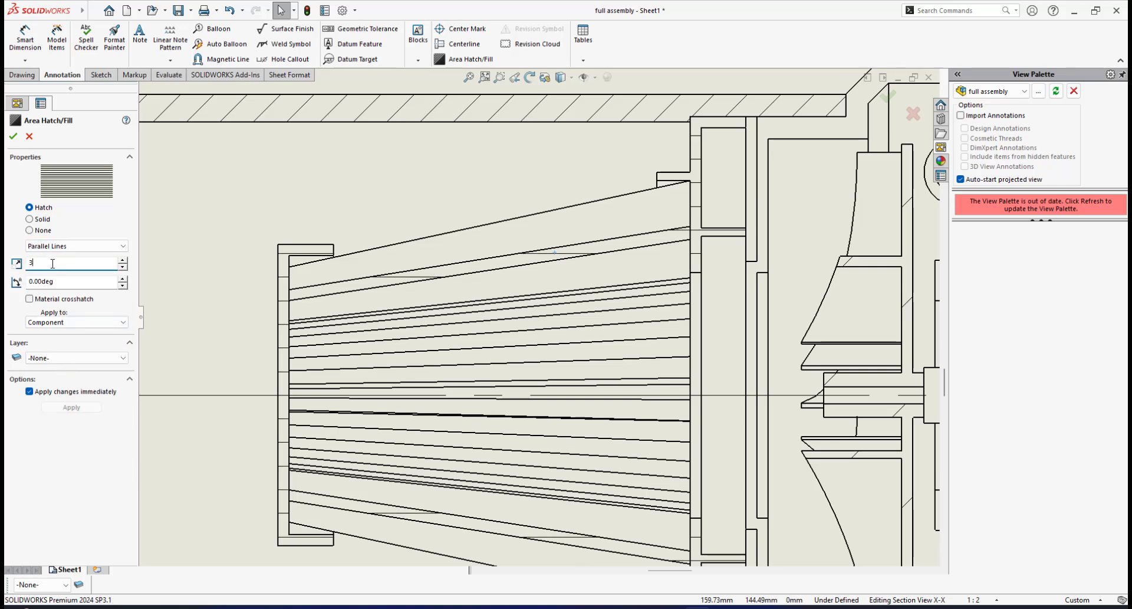
middle_click_drag(654, 238, 592, 250)
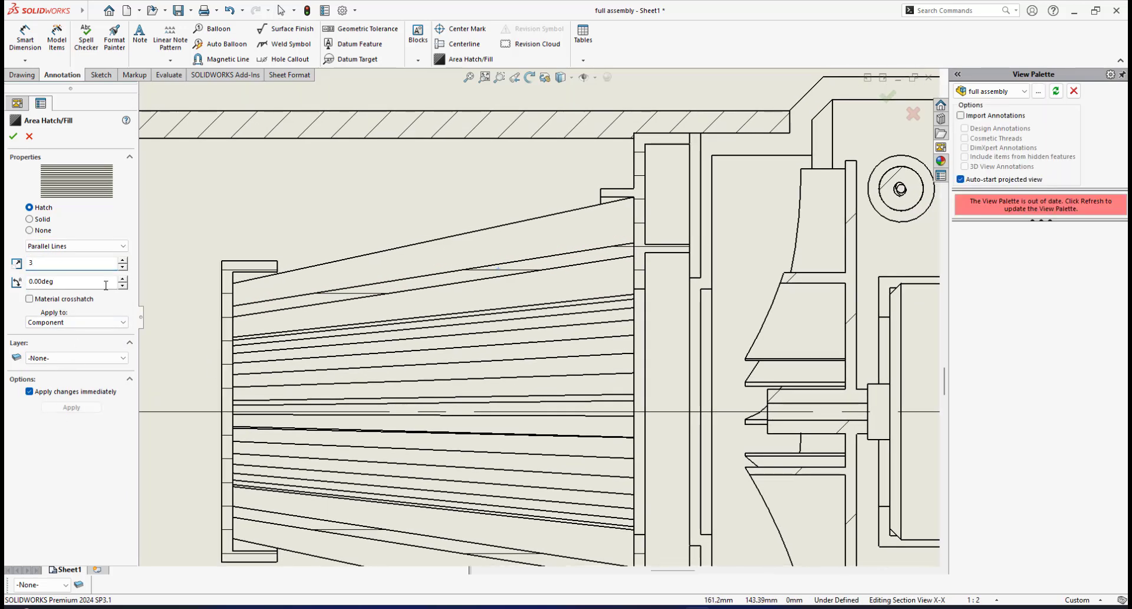
double_click(83, 281)
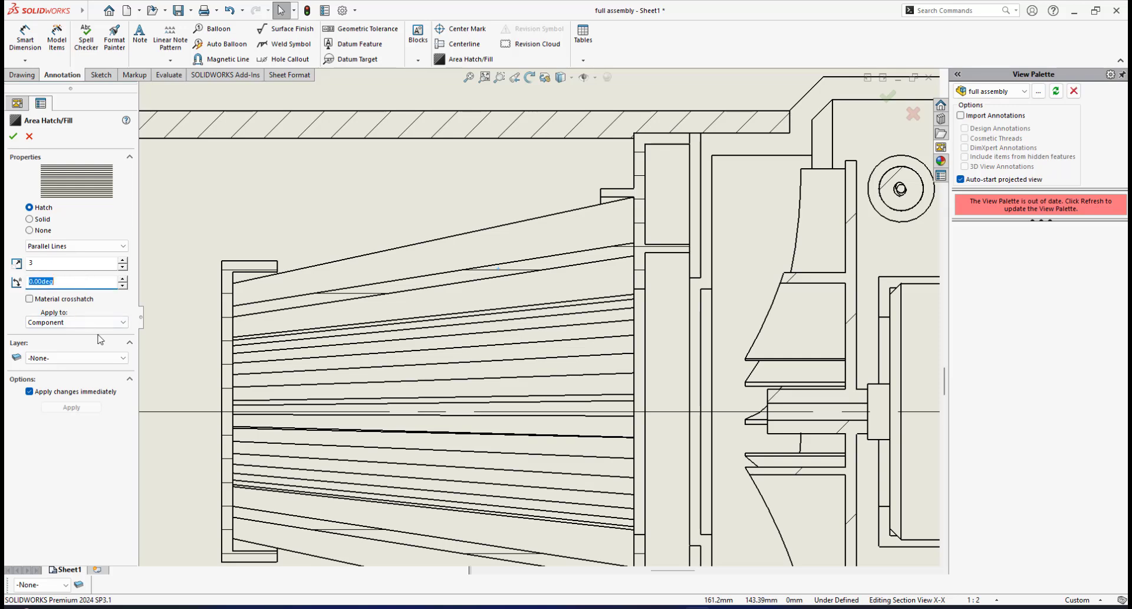
type("-45")
key("Return")
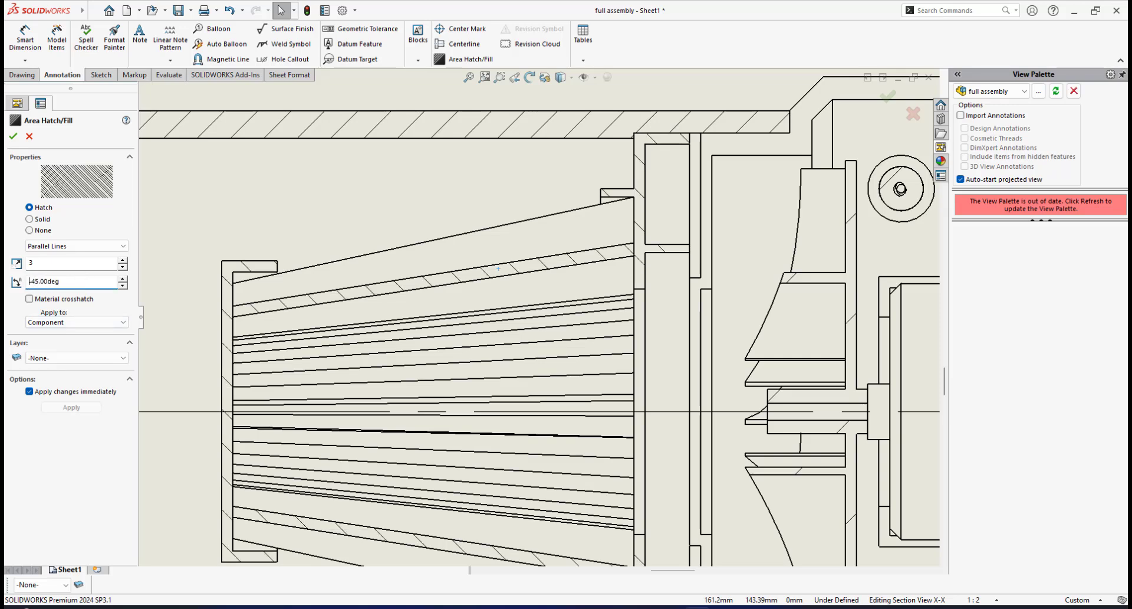
- Examine the HEPA filter's hatched frame and pleats against the adjoining dust container wall and casing in section X-X
scroll(652, 147, "up", 1)
scroll(643, 153, "up", 1)
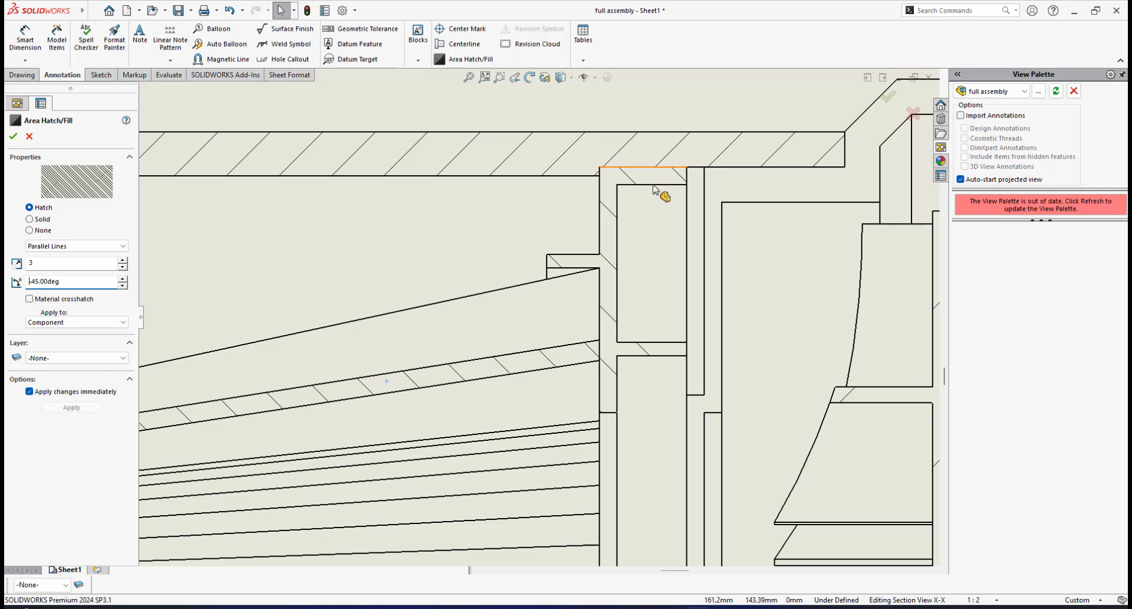
scroll(654, 189, "up", 2)
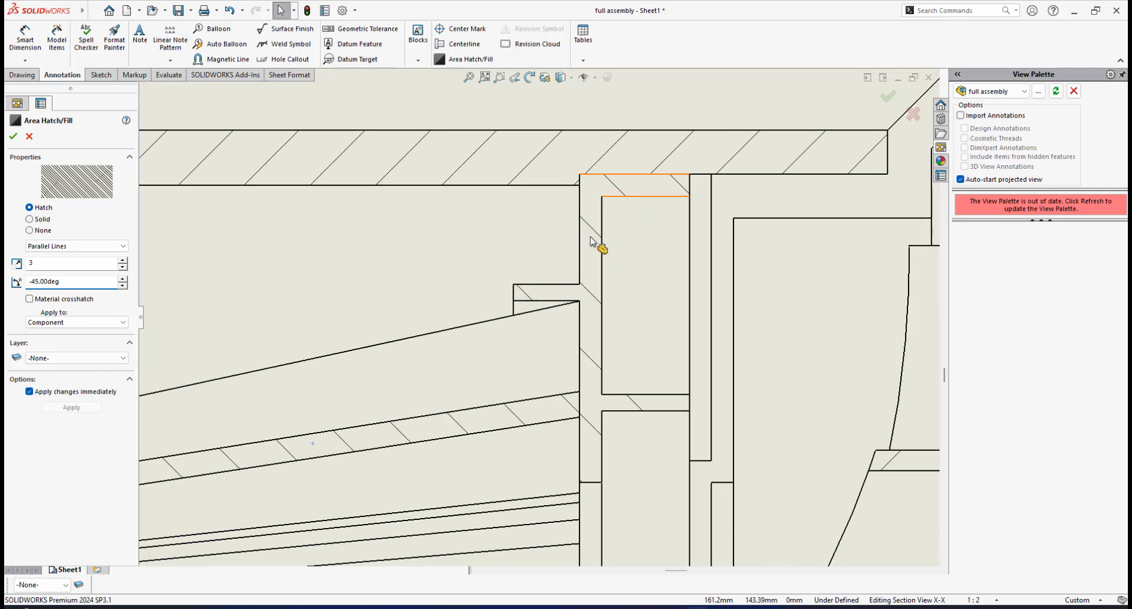
scroll(588, 285, "down", 4)
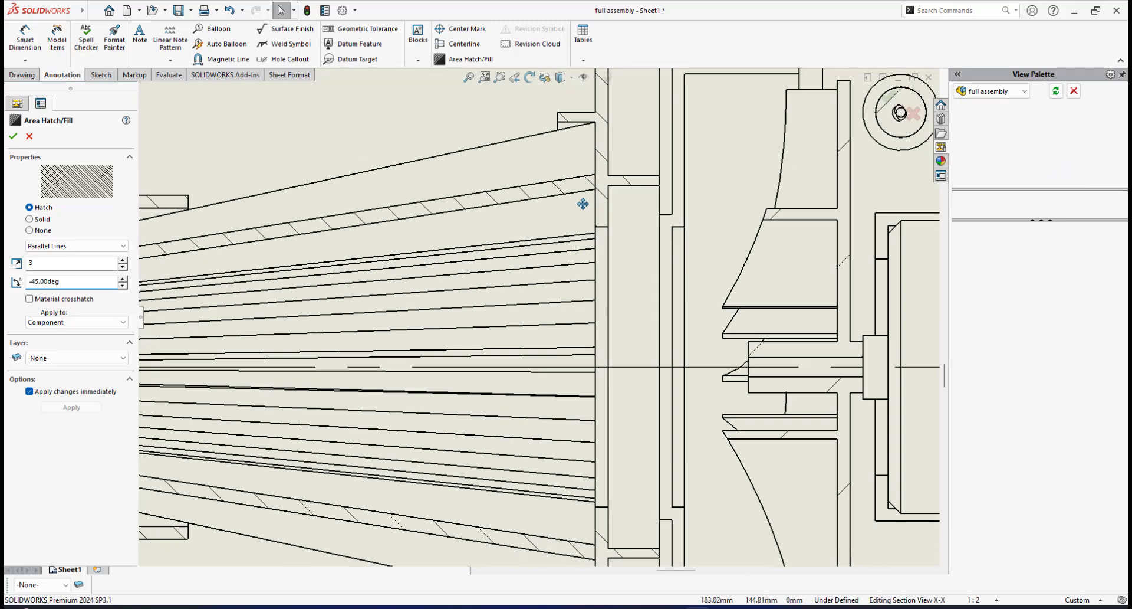
scroll(561, 455, "down", 3)
scroll(644, 399, "up", 5)
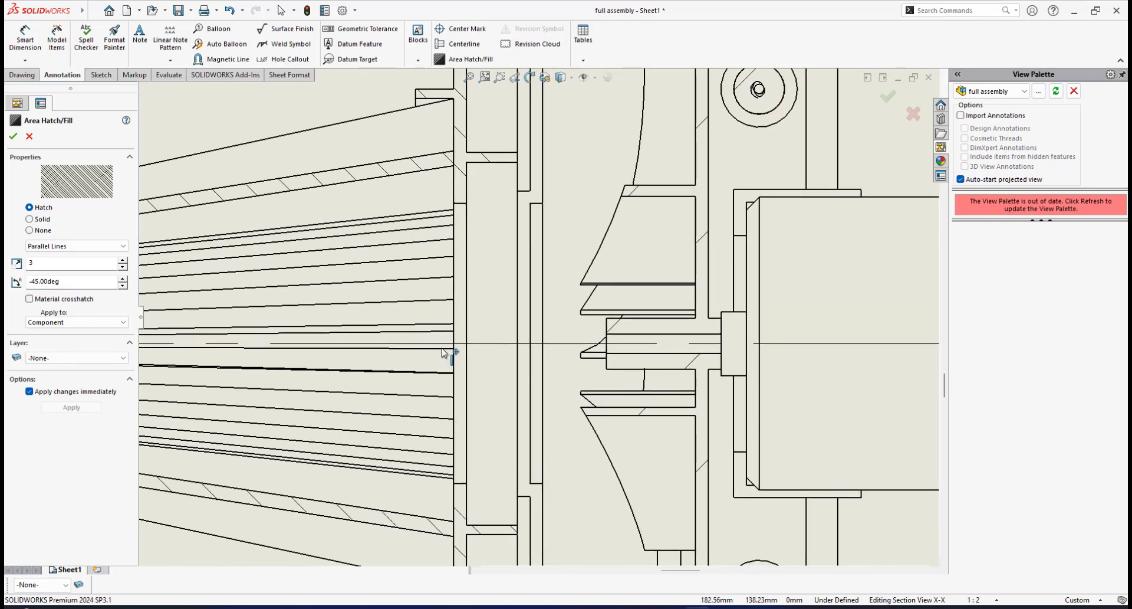
scroll(495, 345, "down", 3)
scroll(498, 365, "up", 4)
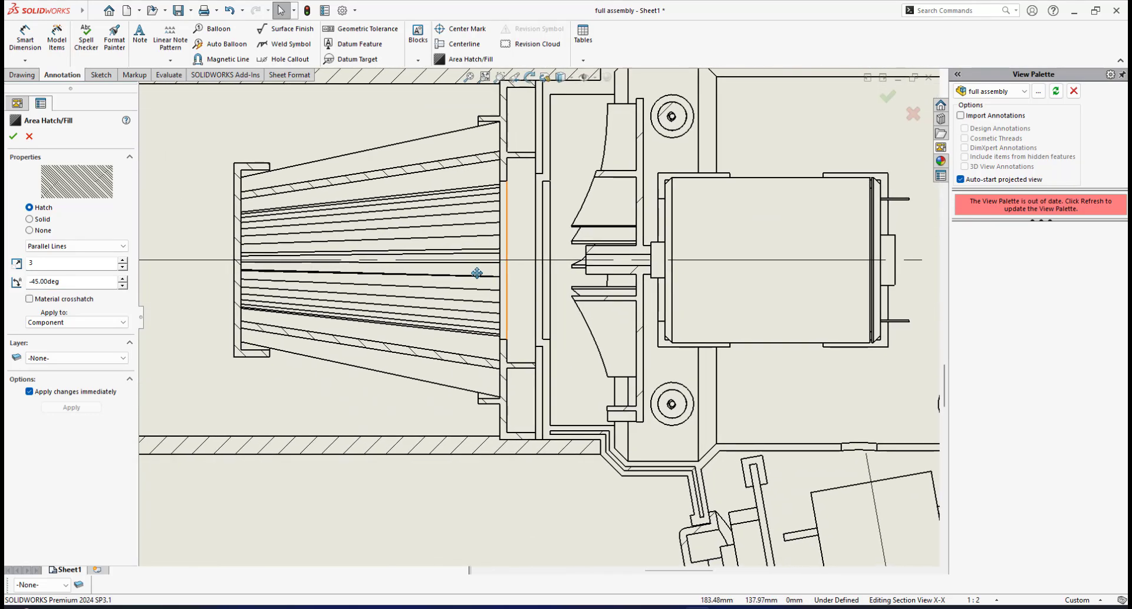
- Replace the impeller's material crosshatch in section X-X with the Parallel Lines hatch pattern
middle_click_drag(455, 241, 306, 305)
middle_click_drag(488, 306, 500, 361)
scroll(426, 267, "up", 4)
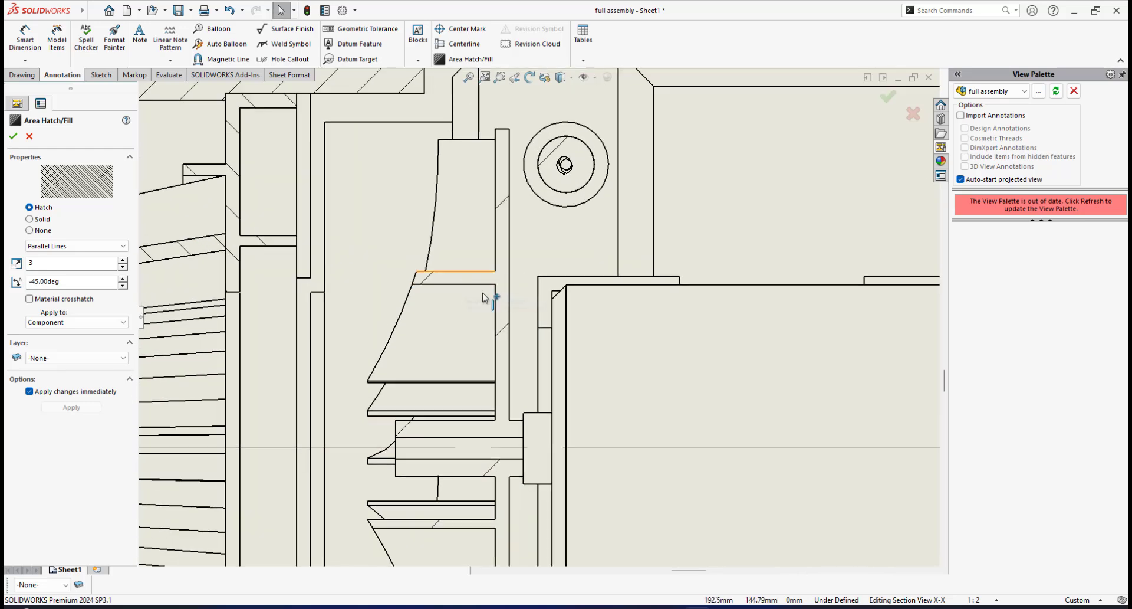
scroll(478, 254, "up", 1)
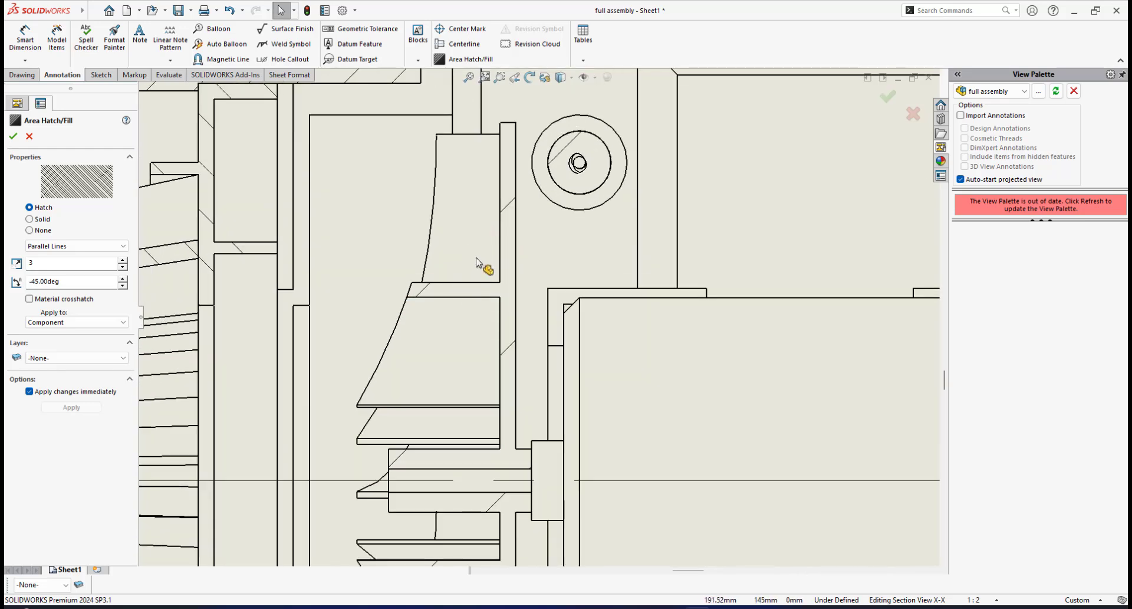
left_click(511, 214)
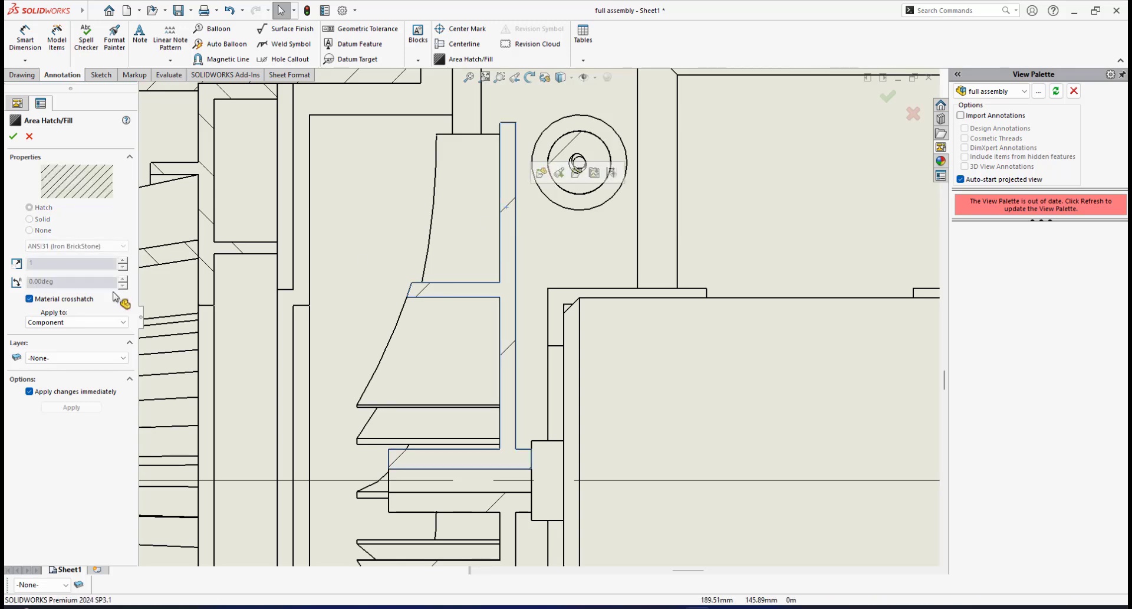
left_click(30, 300)
left_click(122, 246)
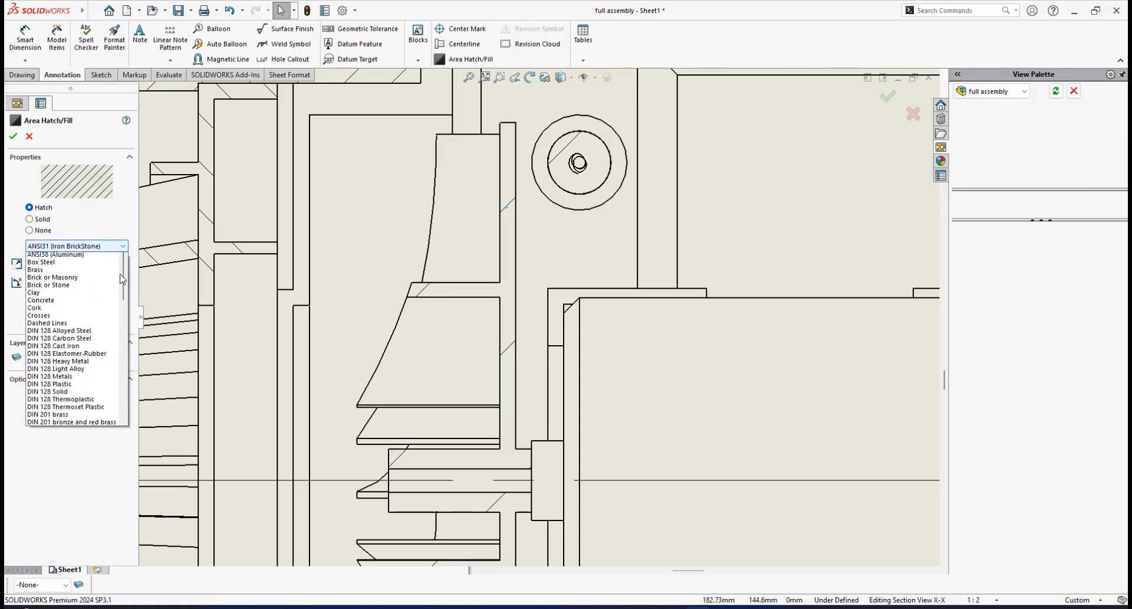
scroll(125, 305, "down", 10)
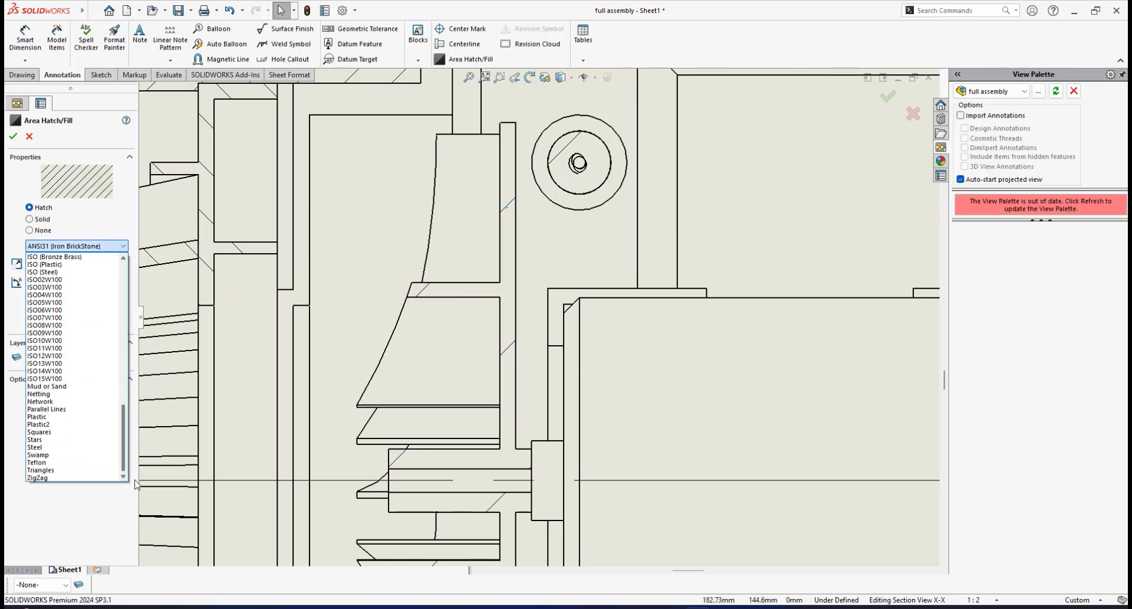
left_click(56, 407)
- Set the impeller's hatch scale to 3 and its angle to -45 degrees
scroll(469, 308, "up", 3)
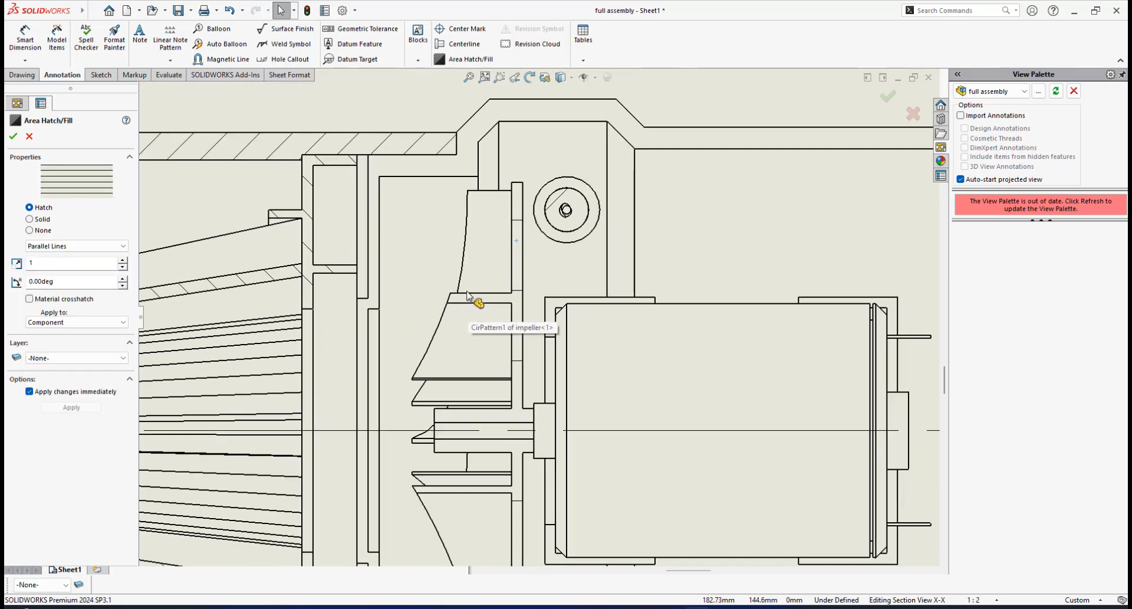
scroll(298, 341, "down", 2)
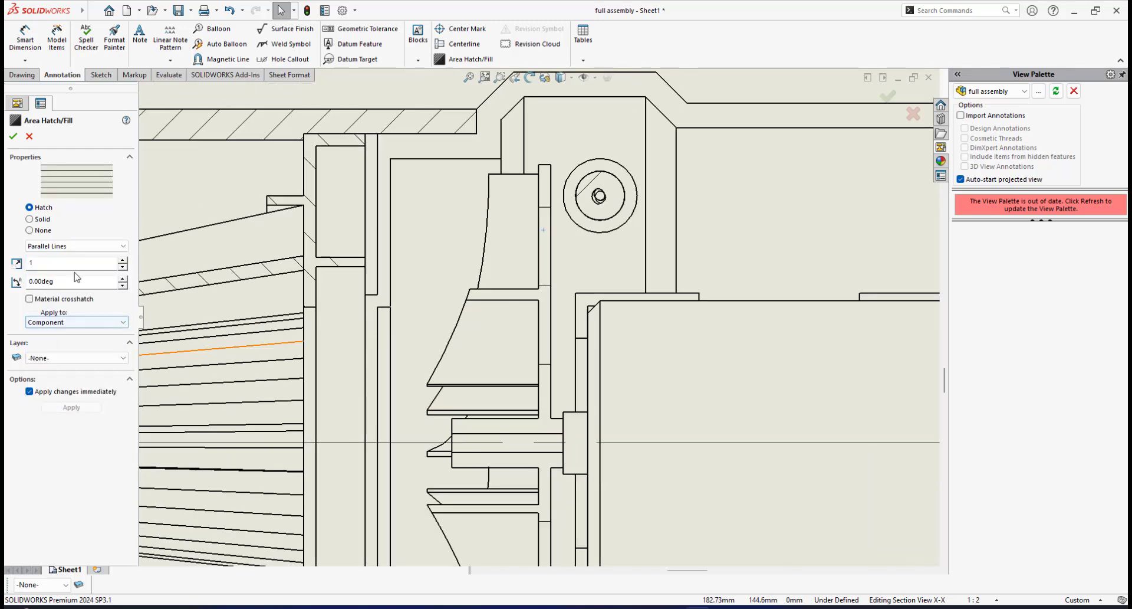
type("3")
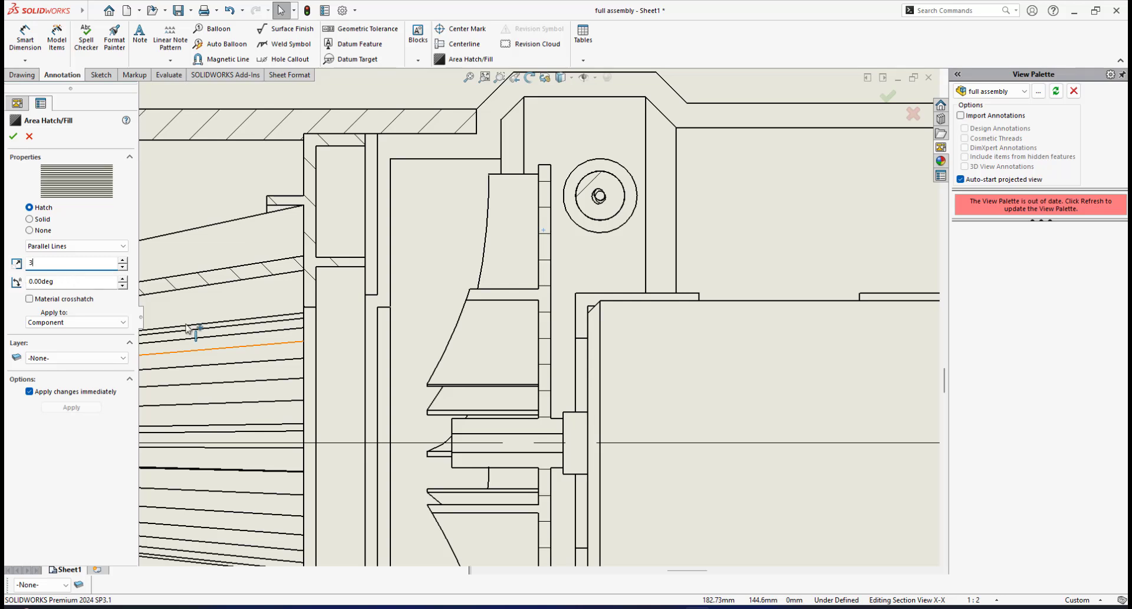
left_click(60, 281)
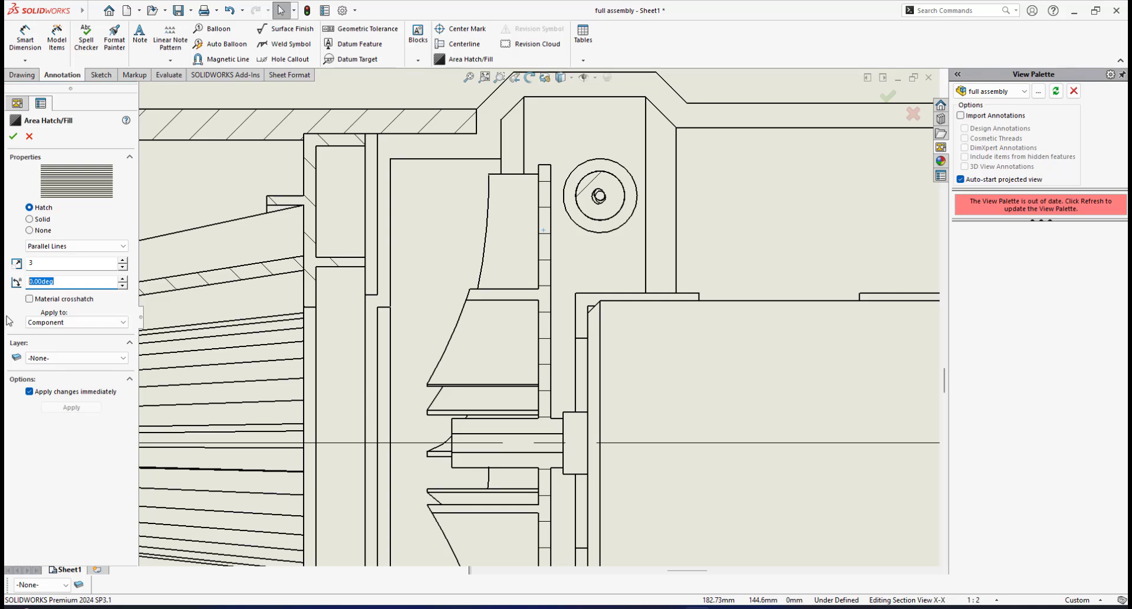
key("Return")
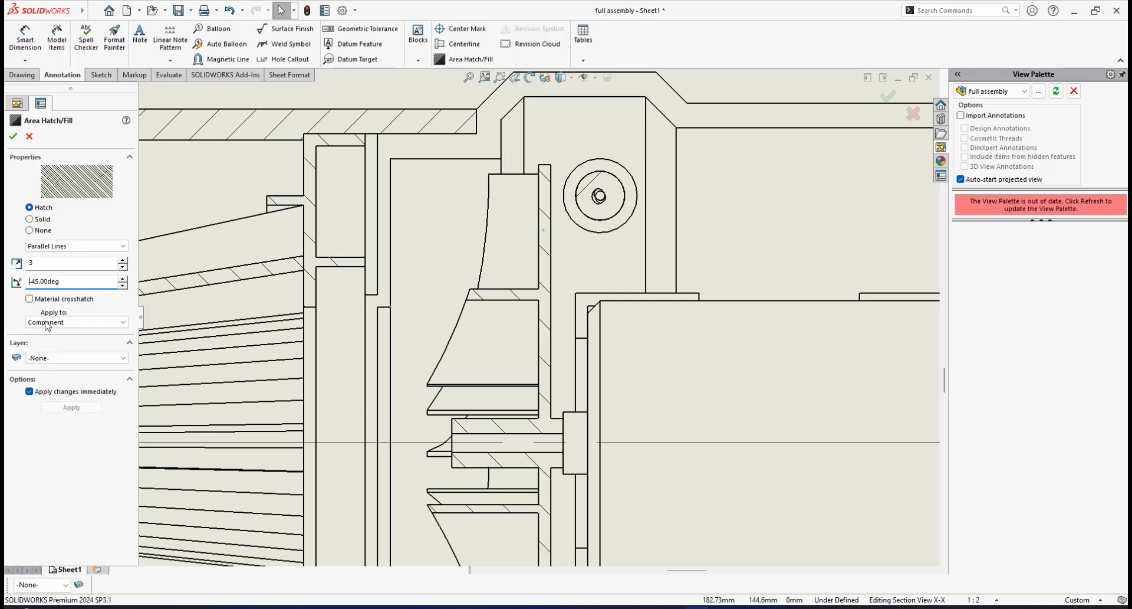
- Replace the rear cap's material crosshatch in section X-X with the Parallel Lines hatch pattern
scroll(629, 379, "up", 2)
scroll(630, 379, "up", 3)
scroll(533, 336, "down", 3)
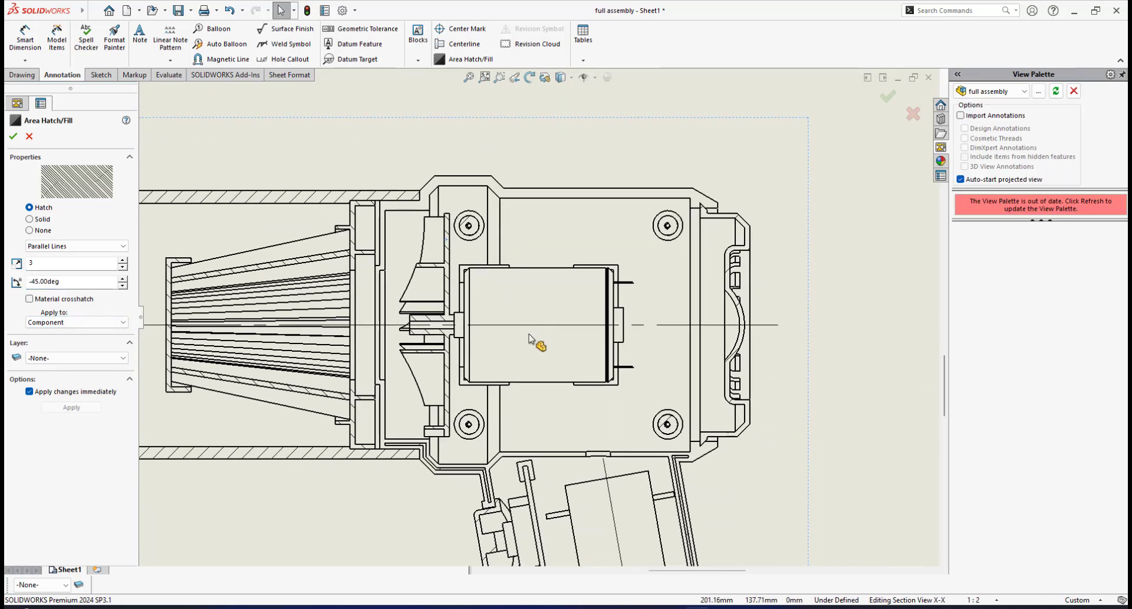
middle_click_drag(512, 322, 389, 301)
mouse_move(551, 271)
middle_mouse_down()
mouse_move(501, 275)
mouse_move(518, 147)
middle_mouse_up()
middle_click_drag(483, 267, 442, 262)
scroll(500, 236, "down", 5)
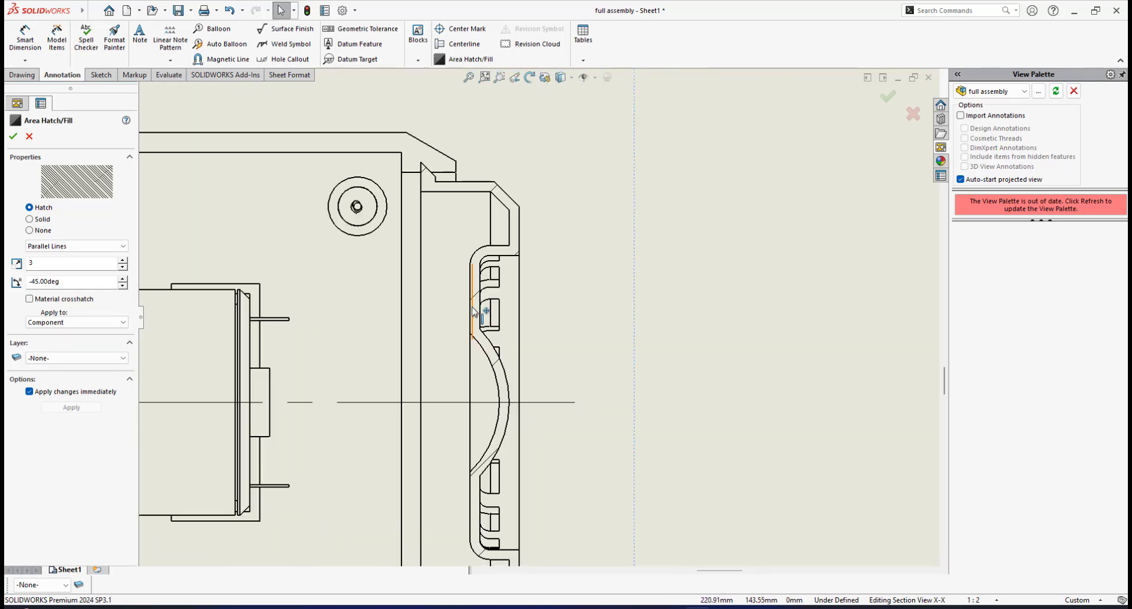
left_click(512, 202)
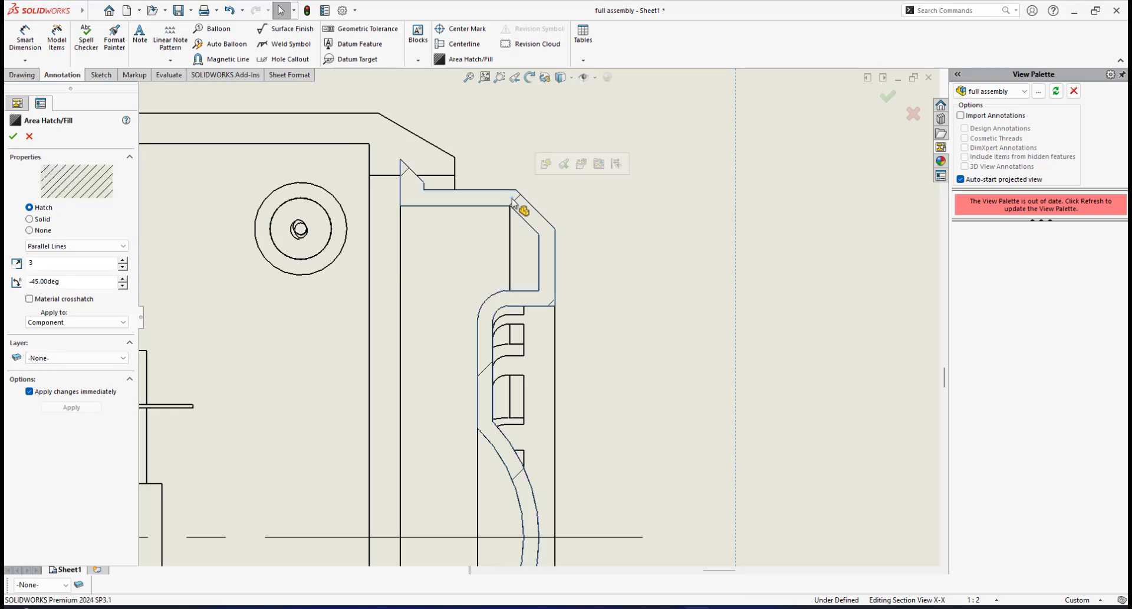
left_click(29, 299)
left_click(121, 245)
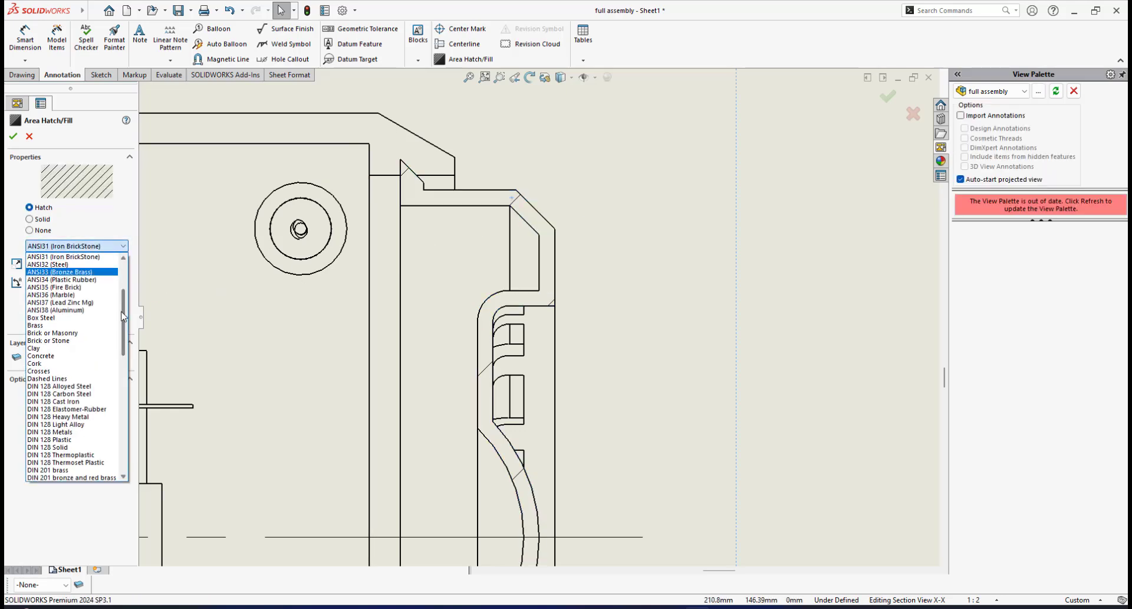
scroll(53, 413, "down", 10)
left_click(46, 409)
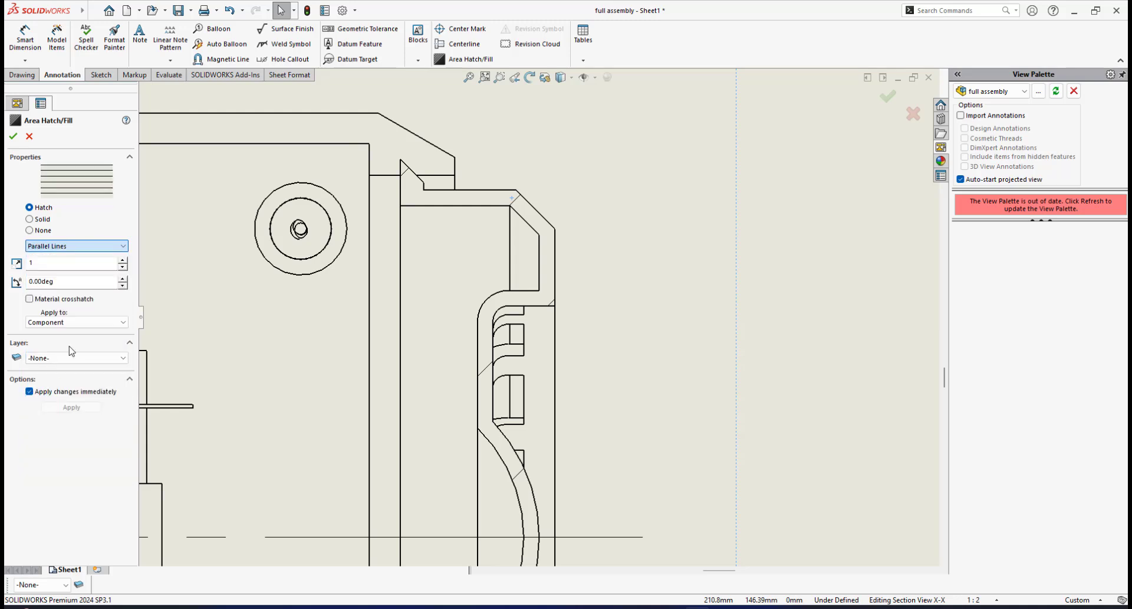
- Set the rear cap's hatch scale to 3 and its angle to 45 degrees
double_click(50, 264)
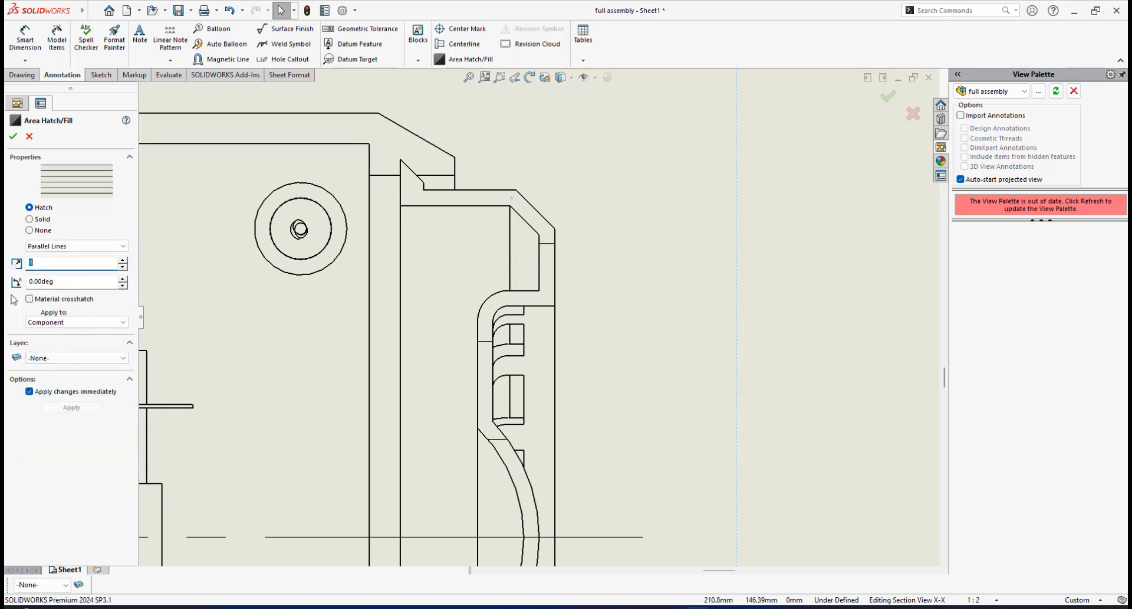
type("3")
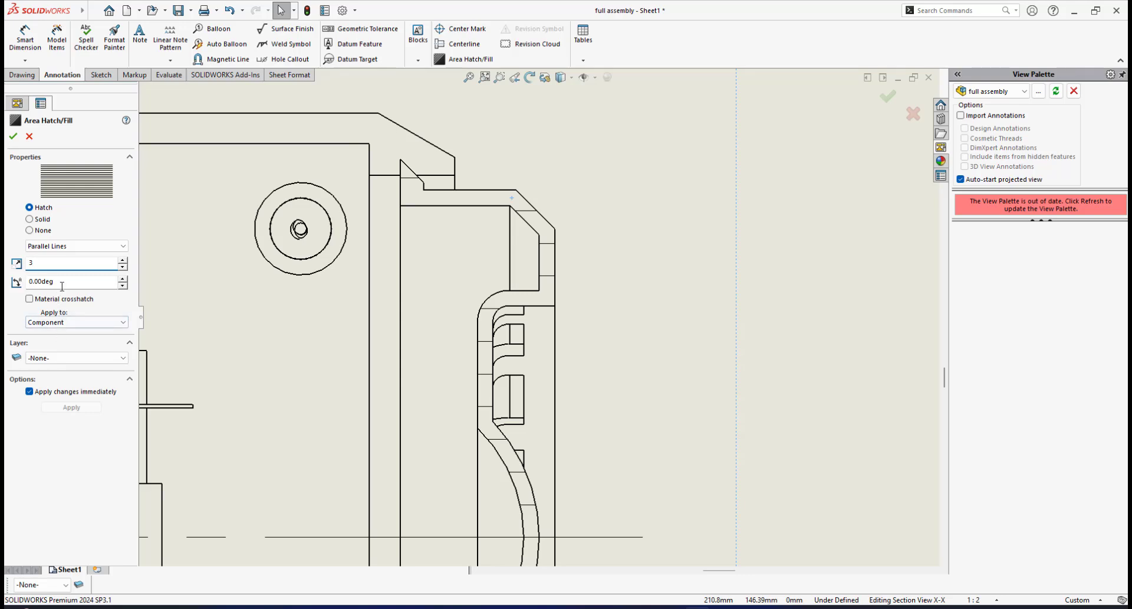
left_click(56, 288)
type("45")
key("Return")
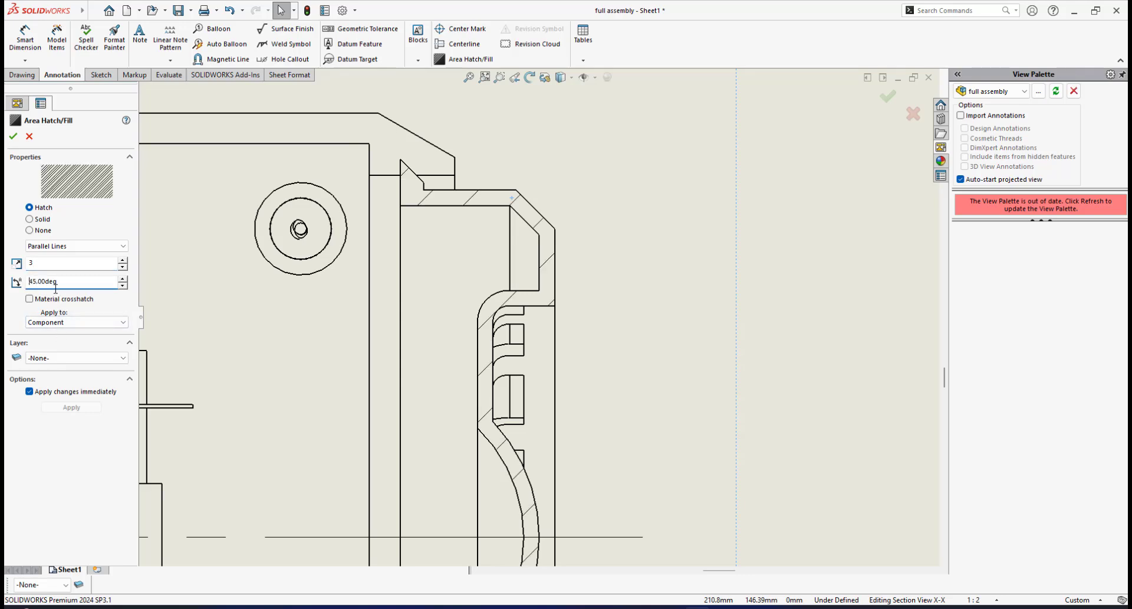
- Replace the on/off button's material crosshatch in section X-X with the Parallel Lines hatch pattern
scroll(307, 312, "up", 7)
middle_click_drag(514, 384, 608, 294)
mouse_move(449, 329)
middle_mouse_down()
mouse_move(470, 258)
mouse_move(445, 206)
middle_mouse_up()
scroll(486, 362, "down", 1)
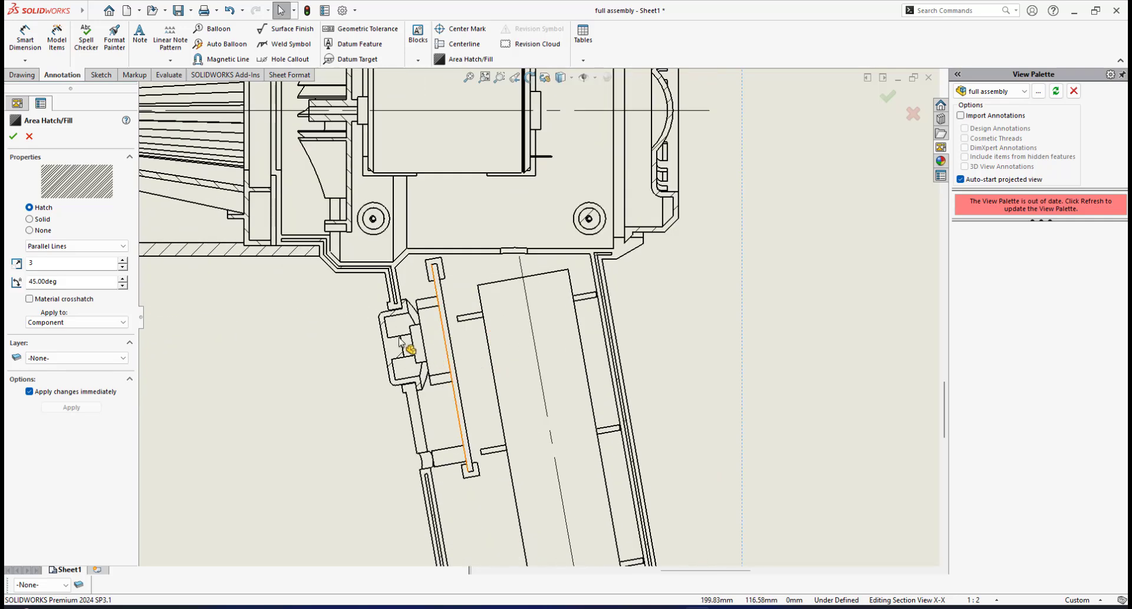
mouse_move(400, 340)
middle_mouse_down()
mouse_move(443, 340)
mouse_move(450, 324)
mouse_move(462, 331)
mouse_move(508, 308)
middle_mouse_up()
scroll(508, 307, "down", 2)
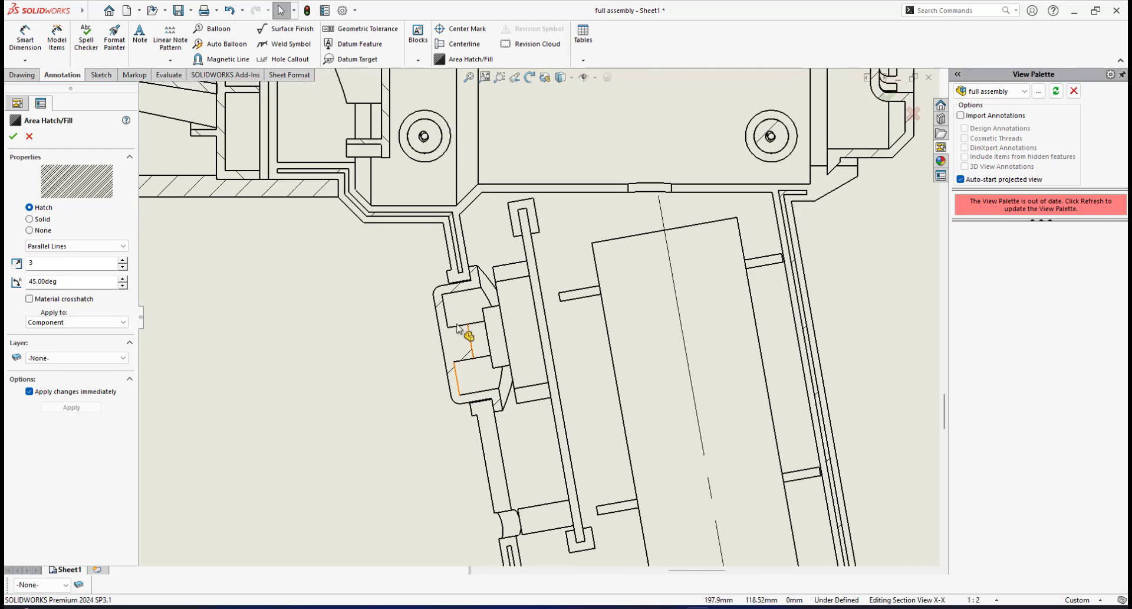
scroll(472, 305, "down", 1)
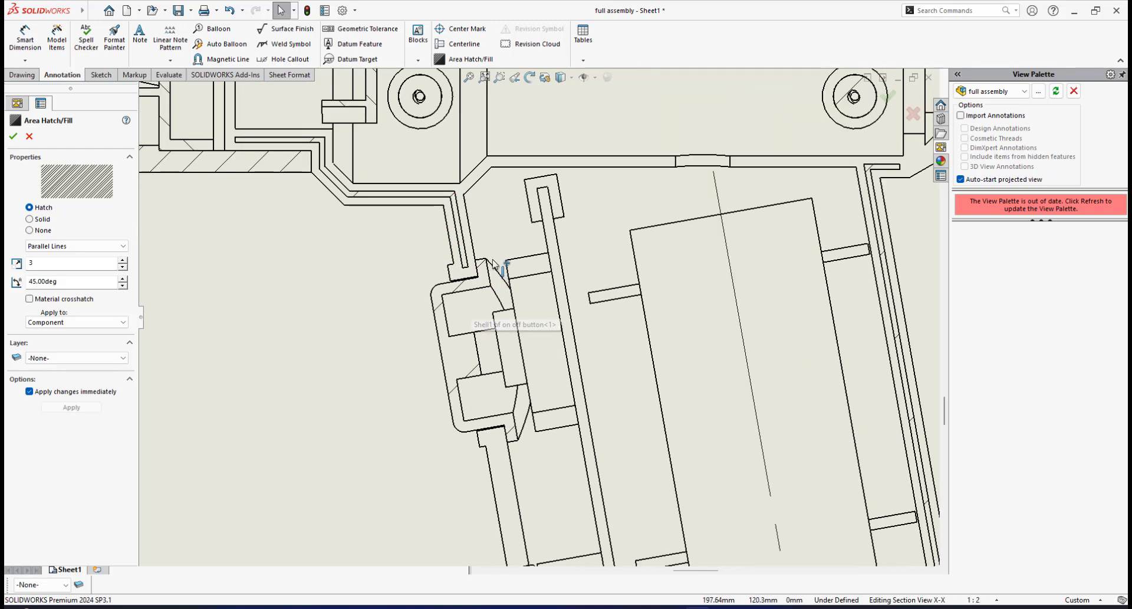
scroll(534, 395, "down", 1)
scroll(448, 327, "up", 2)
scroll(443, 321, "down", 1)
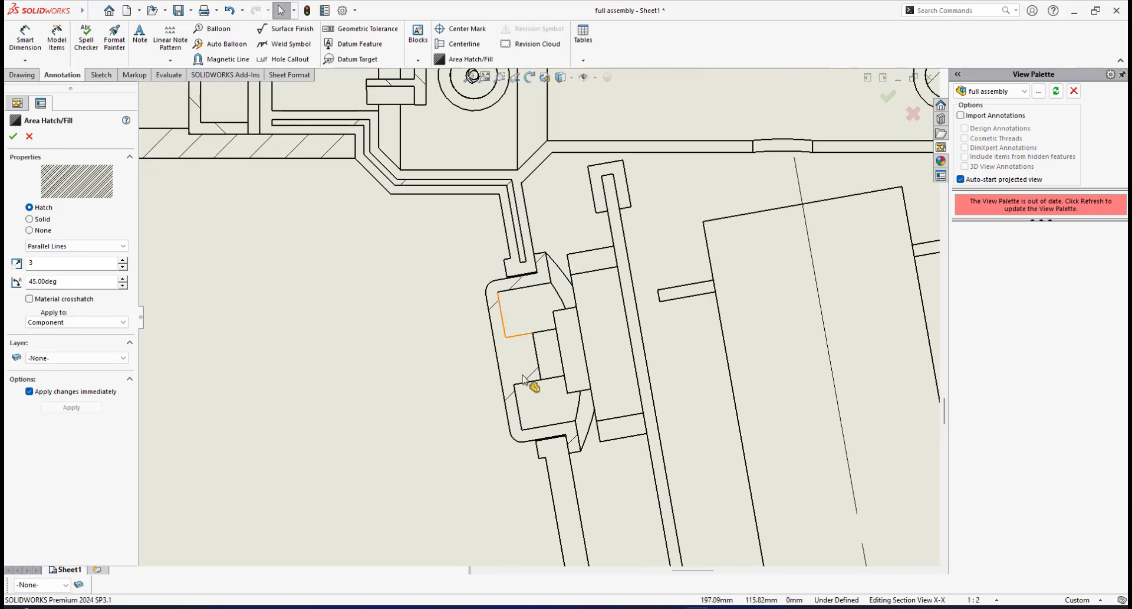
left_click(533, 381)
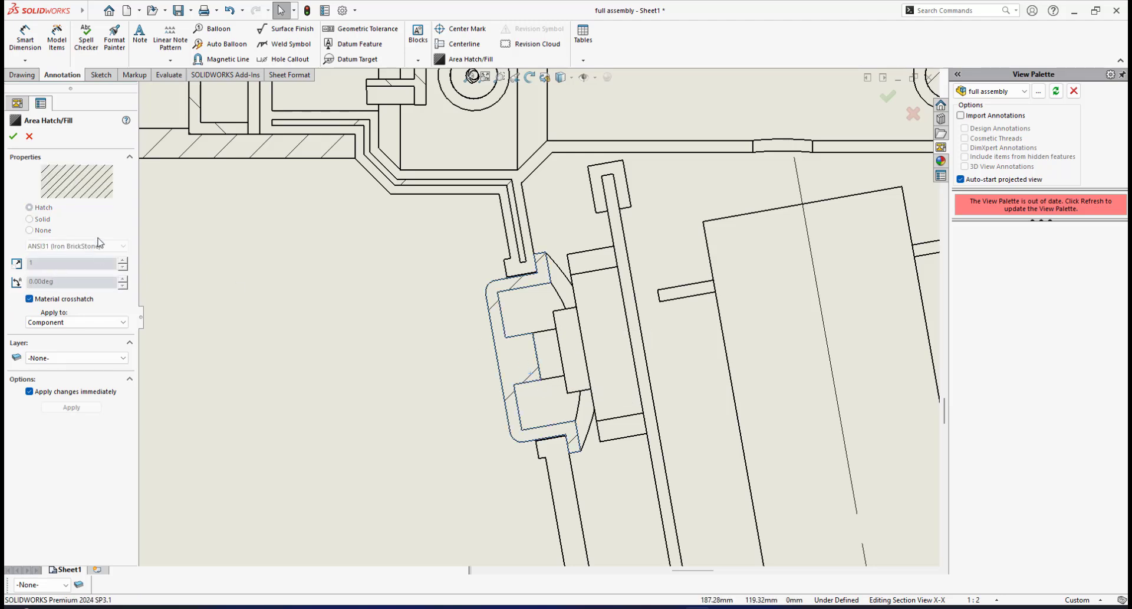
left_click(30, 299)
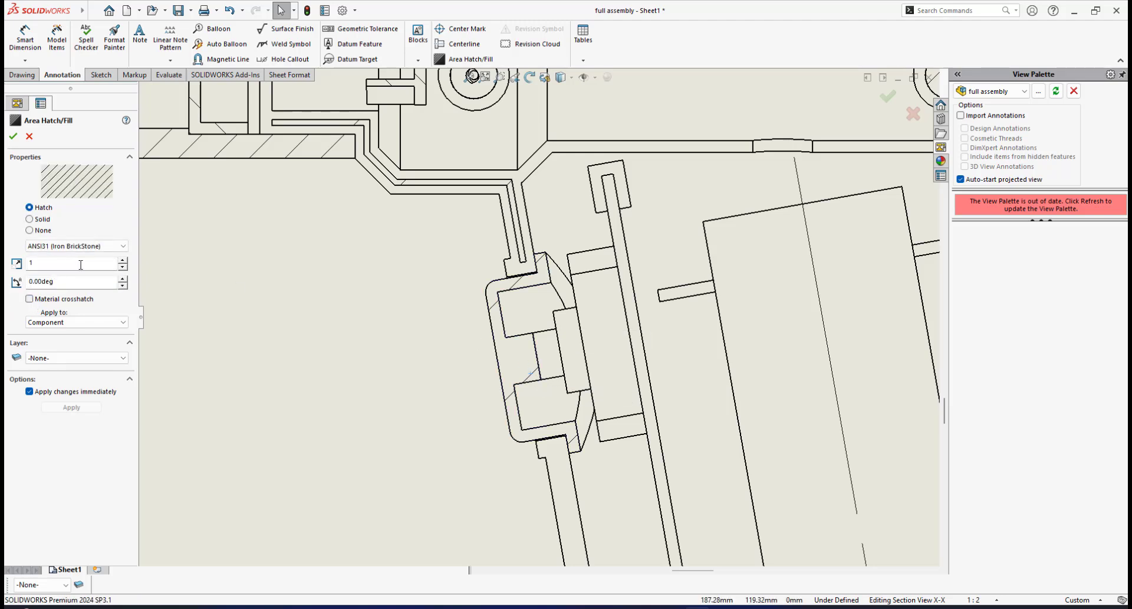
left_click(112, 246)
left_click_drag(123, 300, 117, 427)
left_click(64, 416)
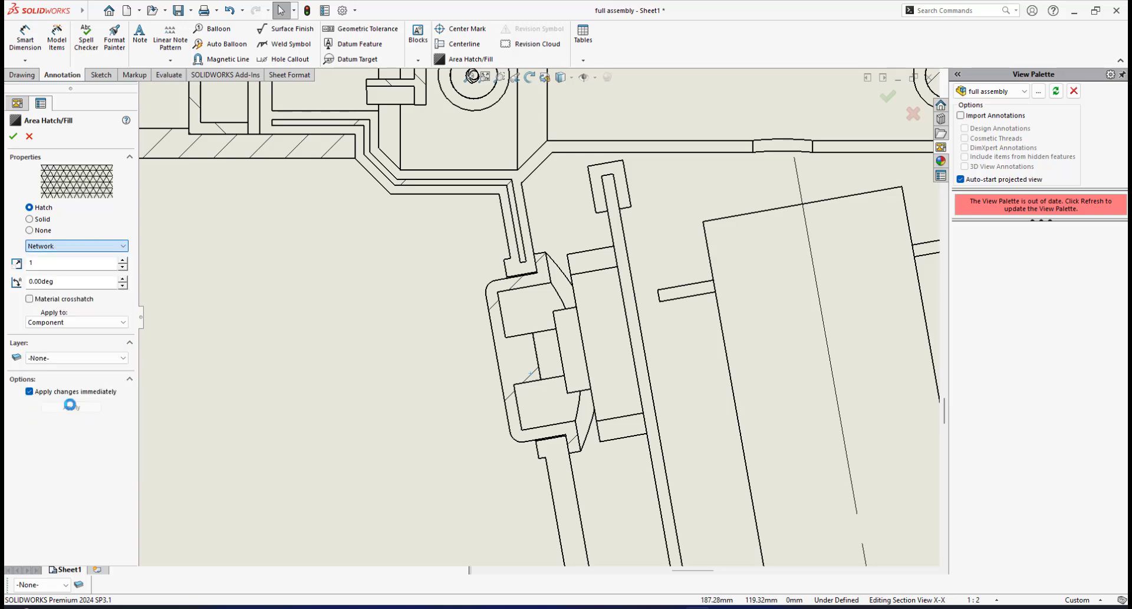
left_click(121, 248)
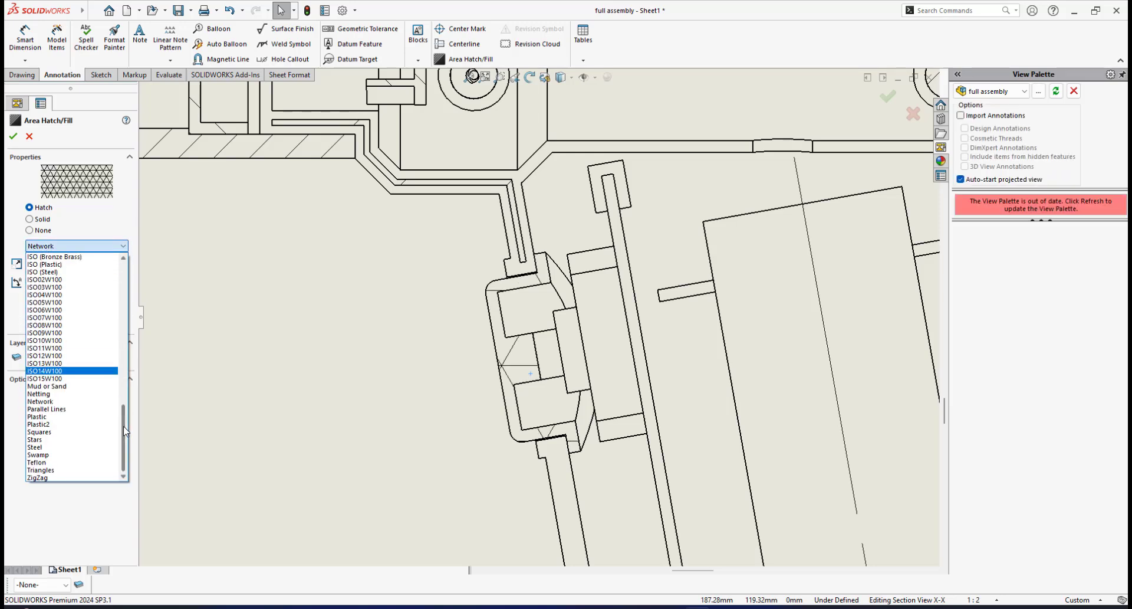
left_click(63, 409)
- Set the on/off button's hatch scale to 3 and its angle to -45 degrees
left_click(63, 264)
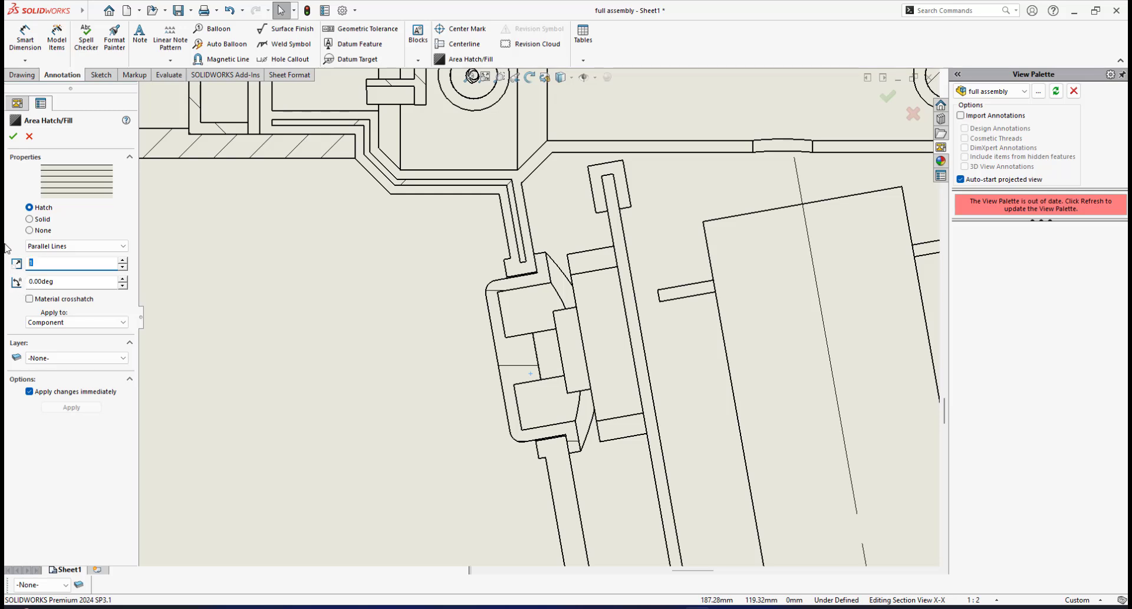
type("3")
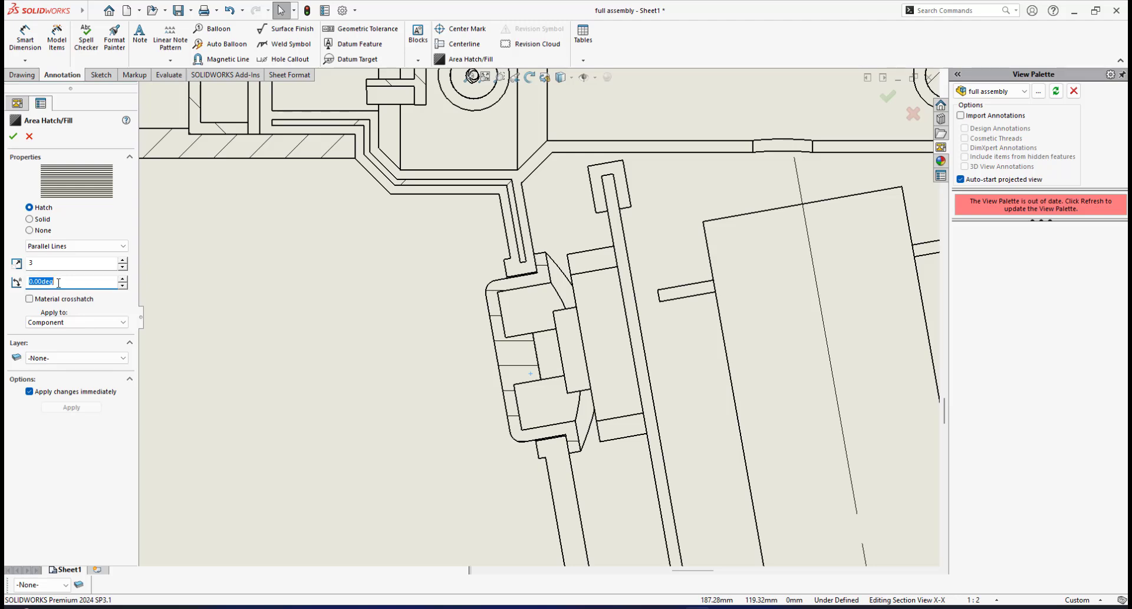
type("-45")
- Replace the rear casing pins' material crosshatch in section X-X with Parallel Lines at scale 3 and an angle of 45 degrees
scroll(513, 374, "up", 5)
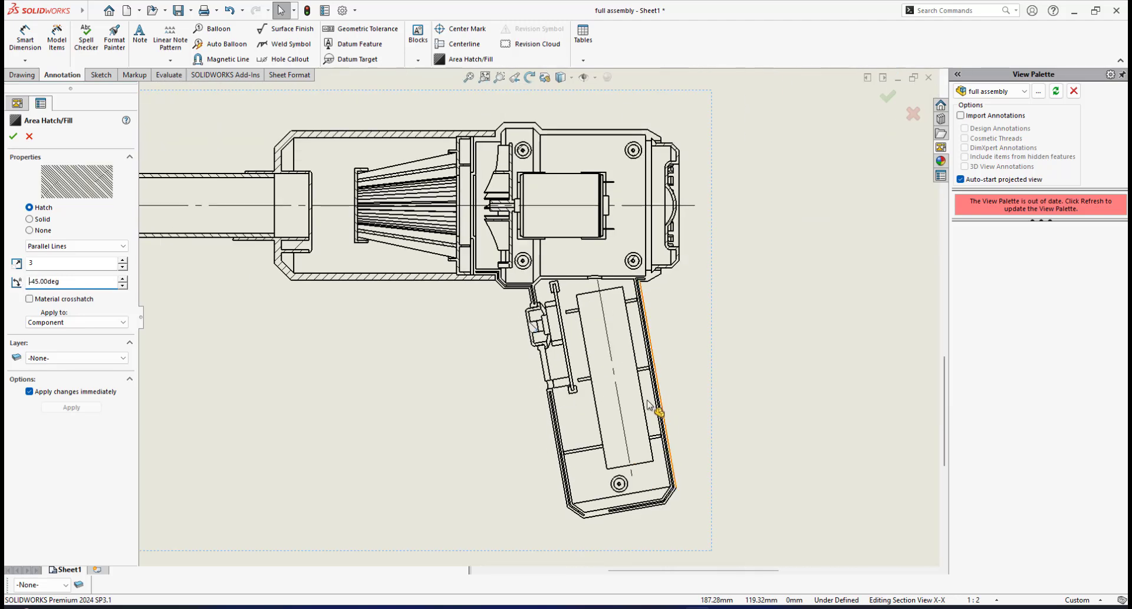
scroll(568, 368, "down", 5)
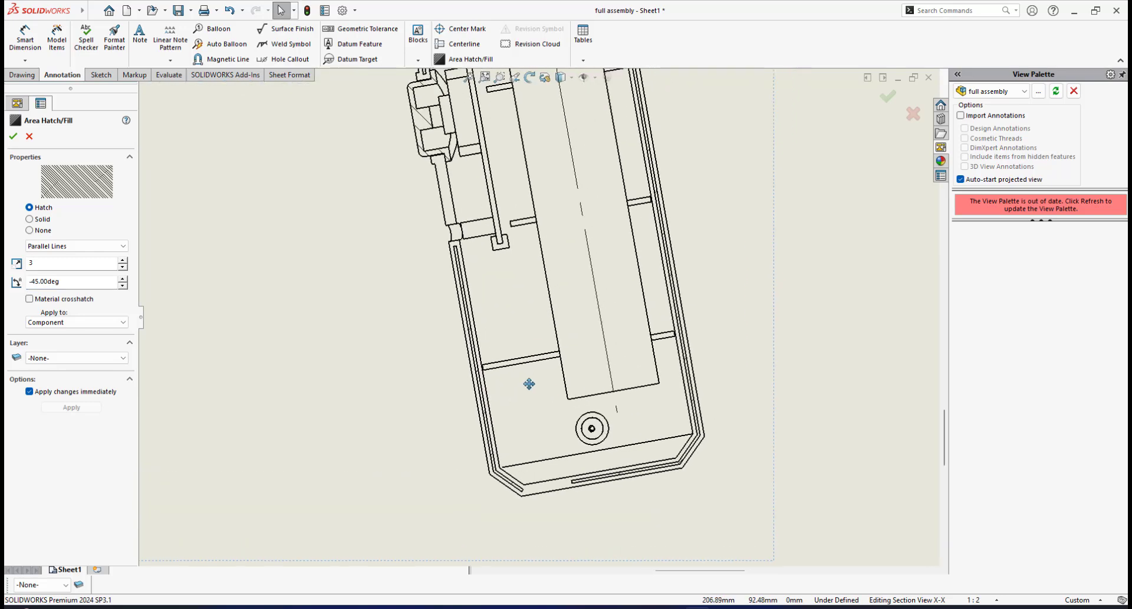
middle_click_drag(497, 480, 461, 565)
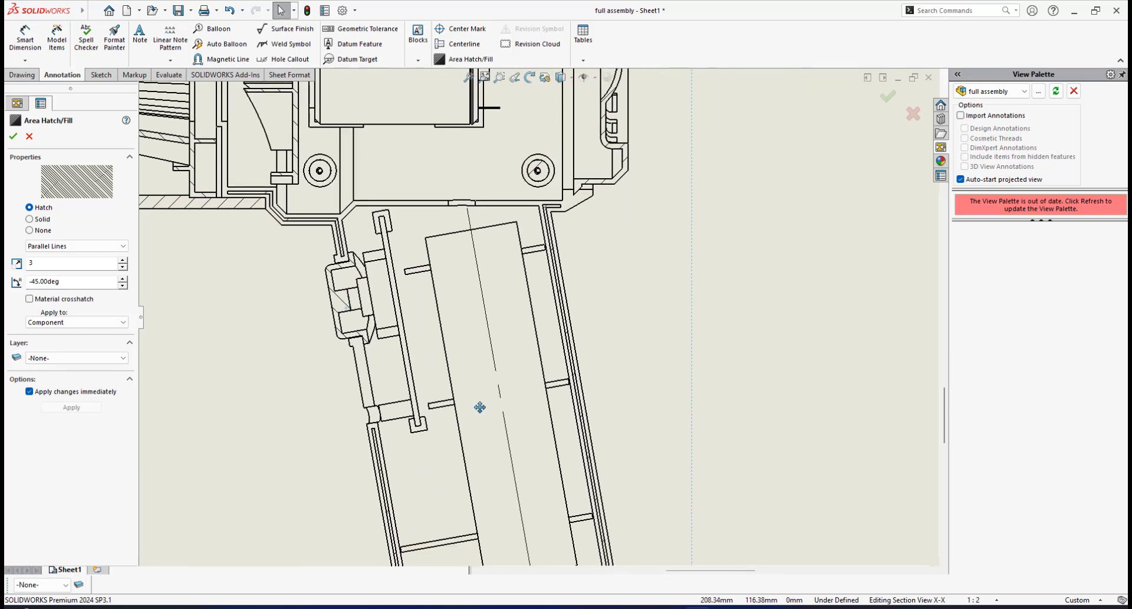
middle_click_drag(480, 407, 517, 593)
middle_click_drag(489, 224, 511, 328)
scroll(496, 291, "up", 4)
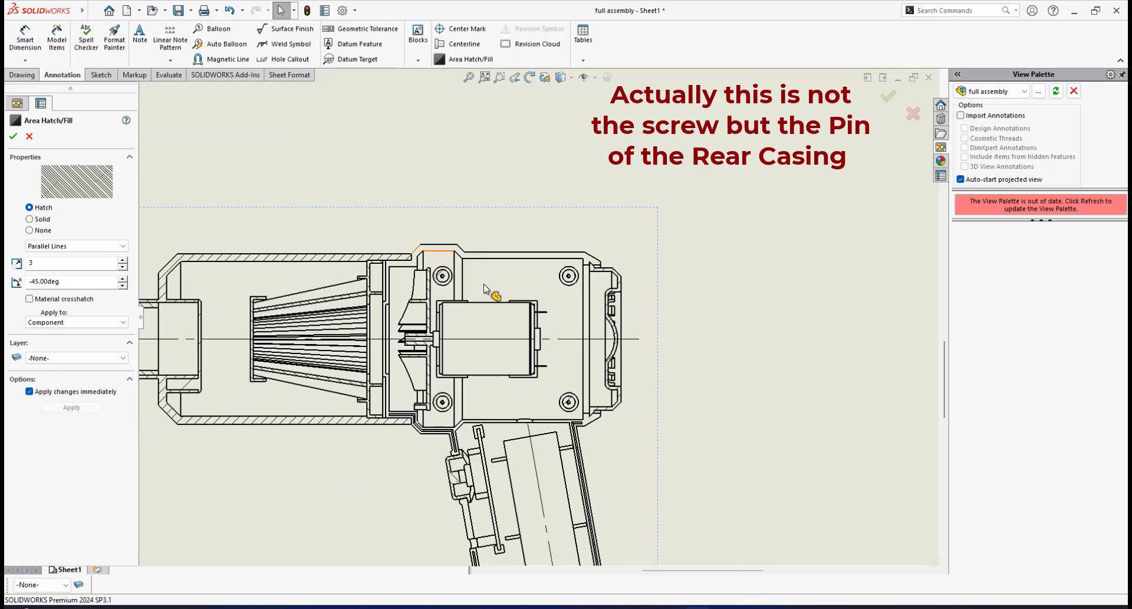
scroll(524, 299, "down", 5)
scroll(590, 265, "down", 4)
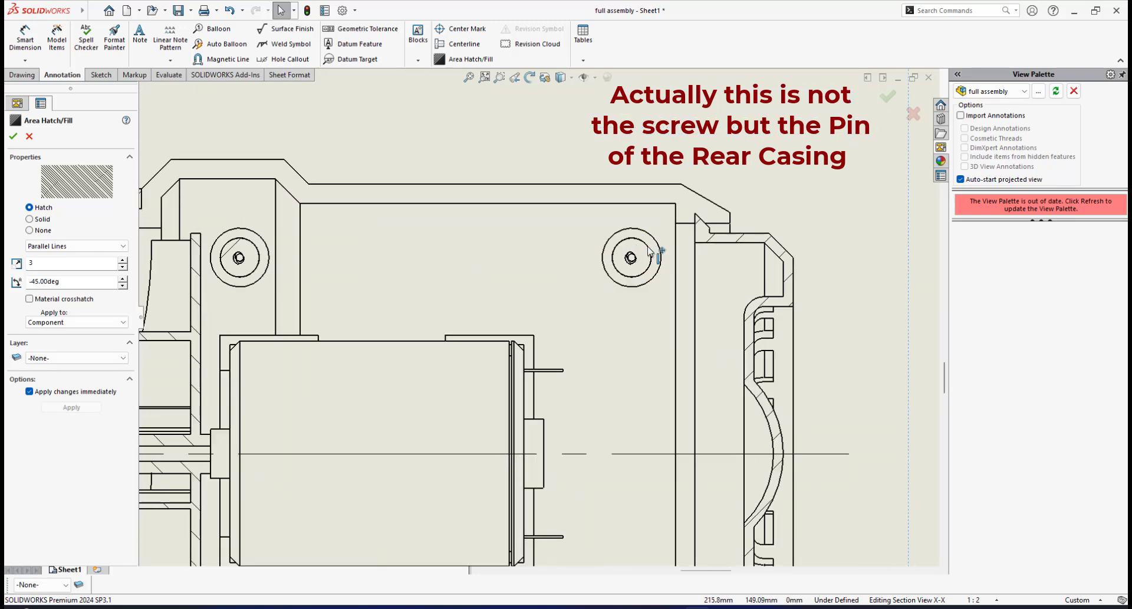
middle_click_drag(614, 246, 685, 252)
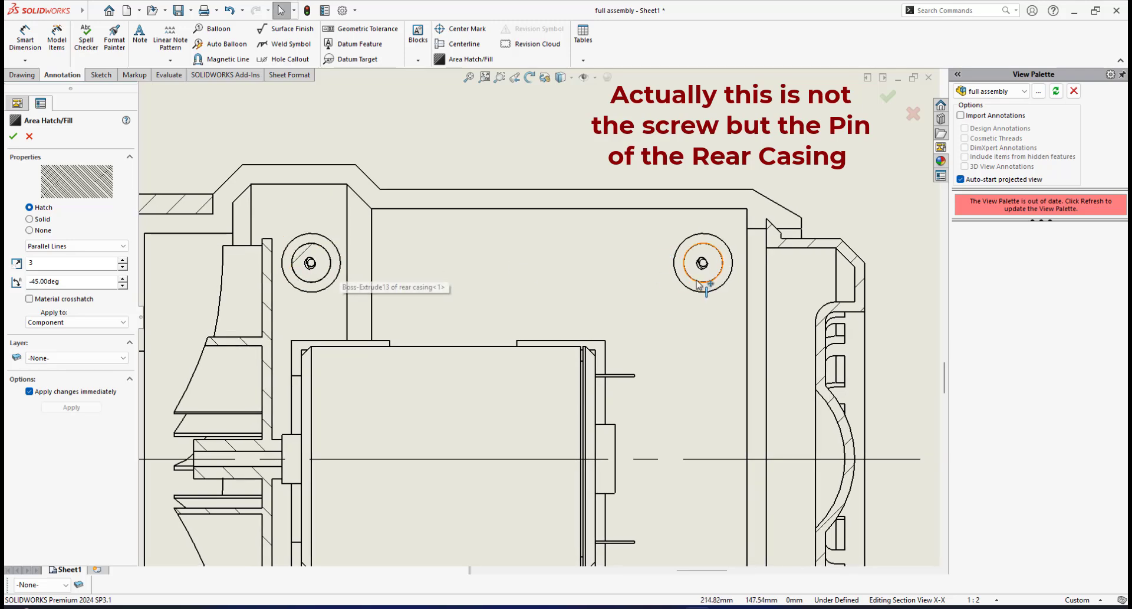
scroll(776, 242, "down", 2)
left_click(189, 255)
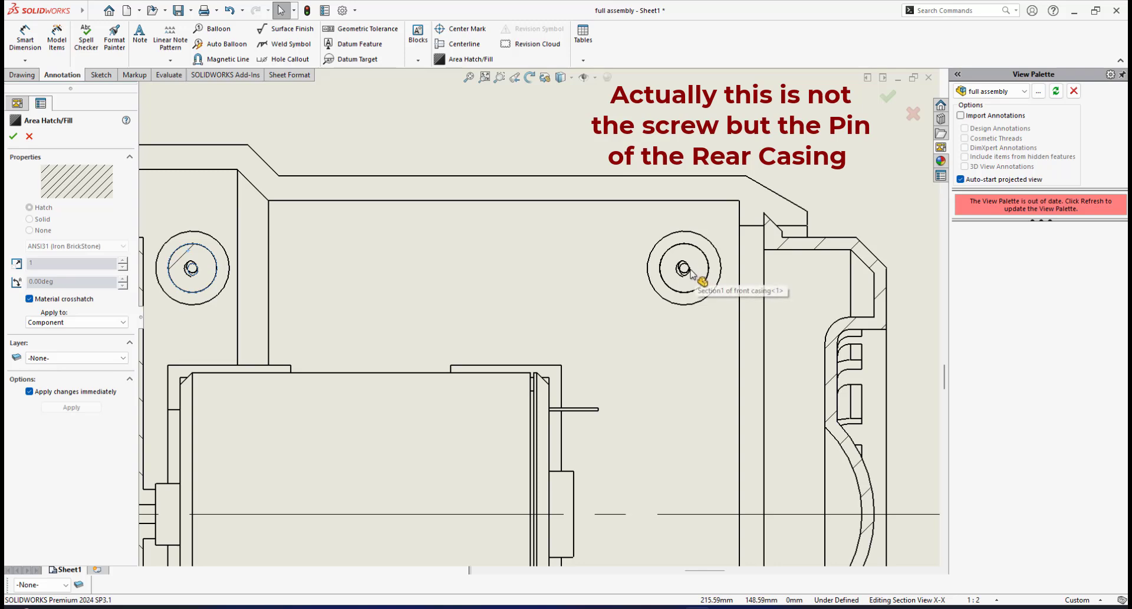
middle_click_drag(492, 307, 574, 287)
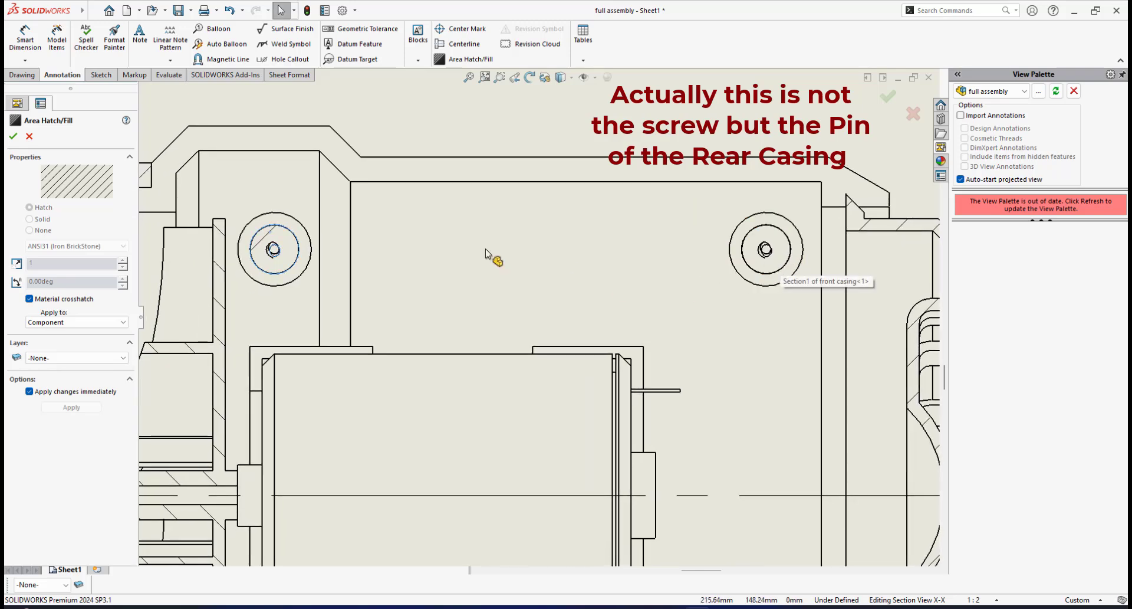
middle_click_drag(284, 274, 389, 274)
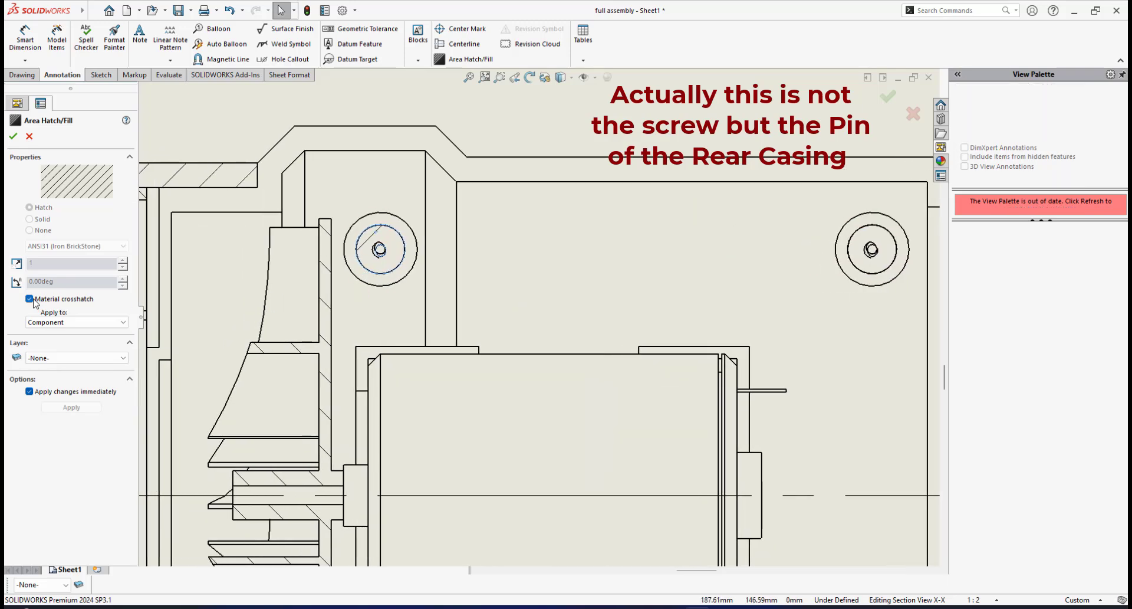
left_click(54, 298)
left_click(117, 246)
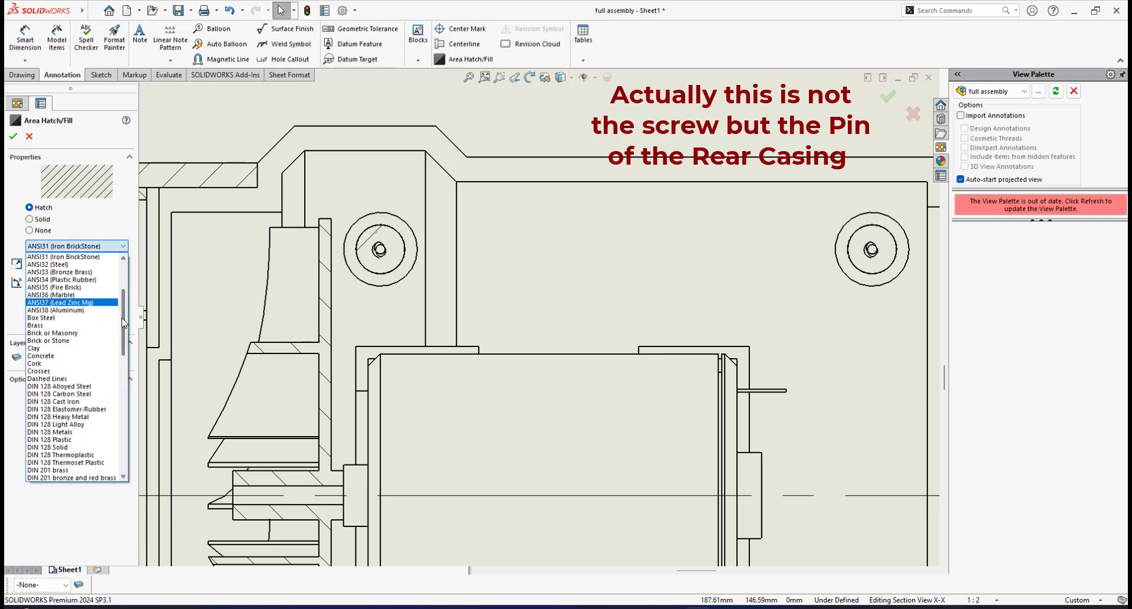
scroll(124, 322, "down", 5)
left_click(76, 407)
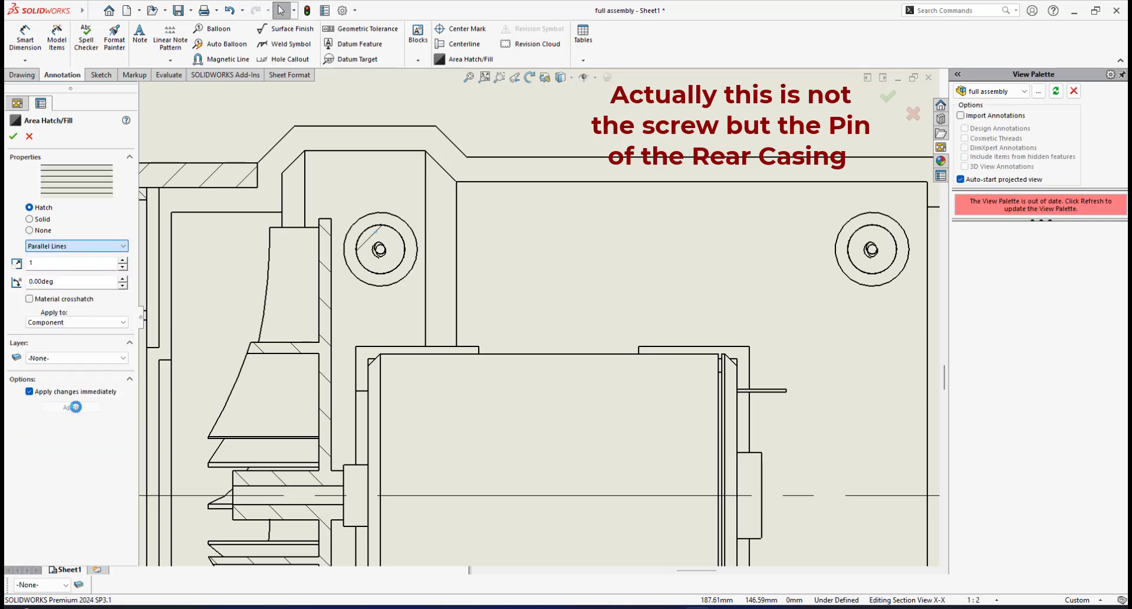
type("3")
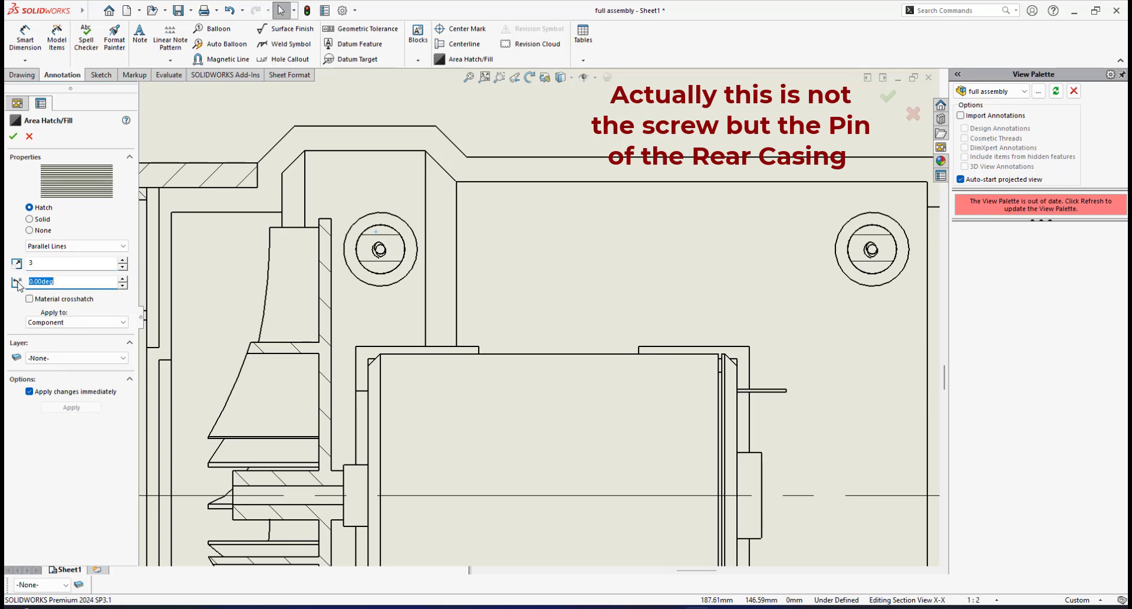
type("45")
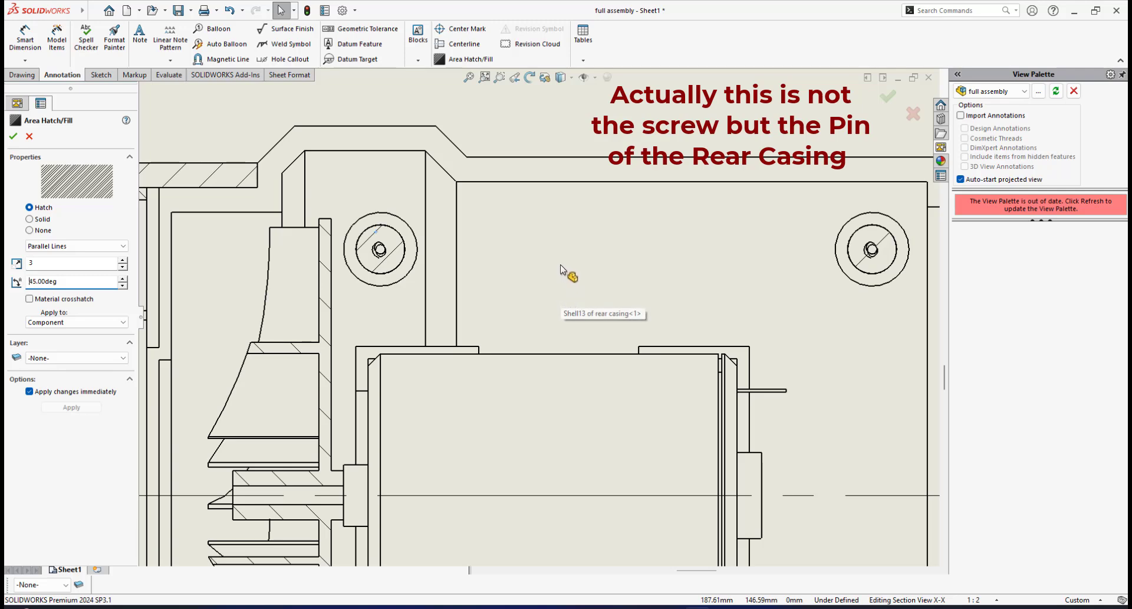
- Examine the hatching of the other rear casing pins, including the one in the handle, and of the rest of section X-X
middle_click_drag(559, 311, 400, 310)
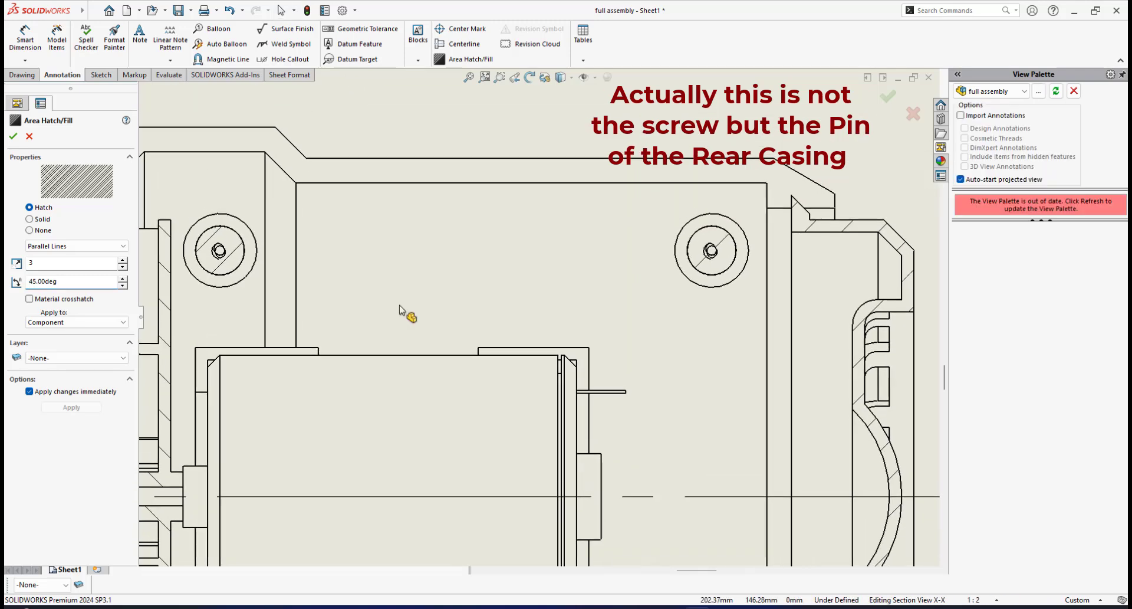
left_click(702, 267)
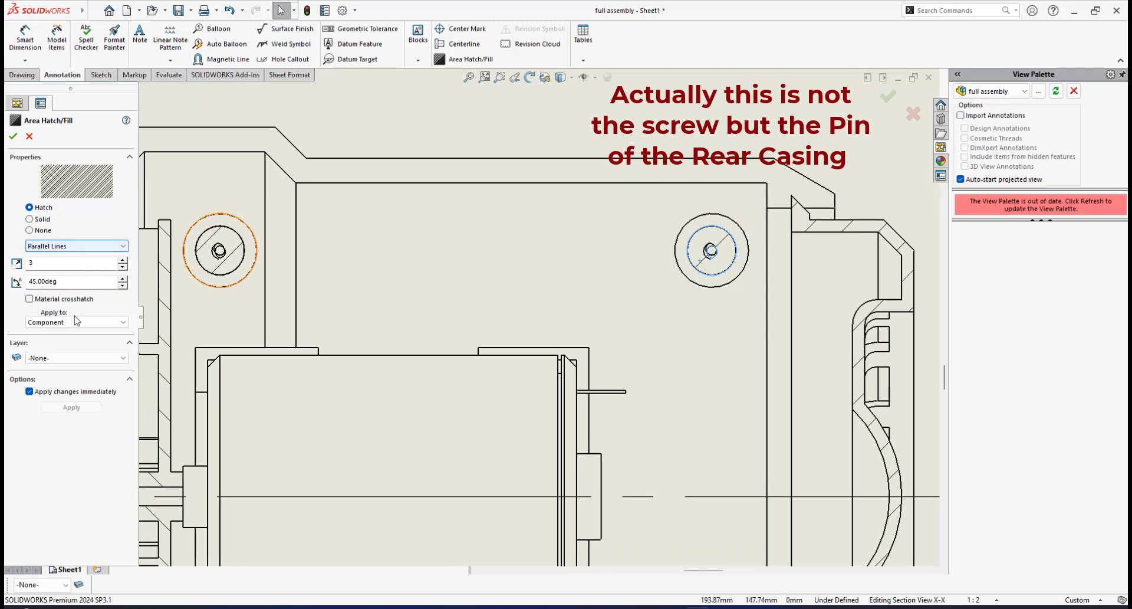
middle_click_drag(293, 336, 321, 332)
scroll(613, 397, "down", 1)
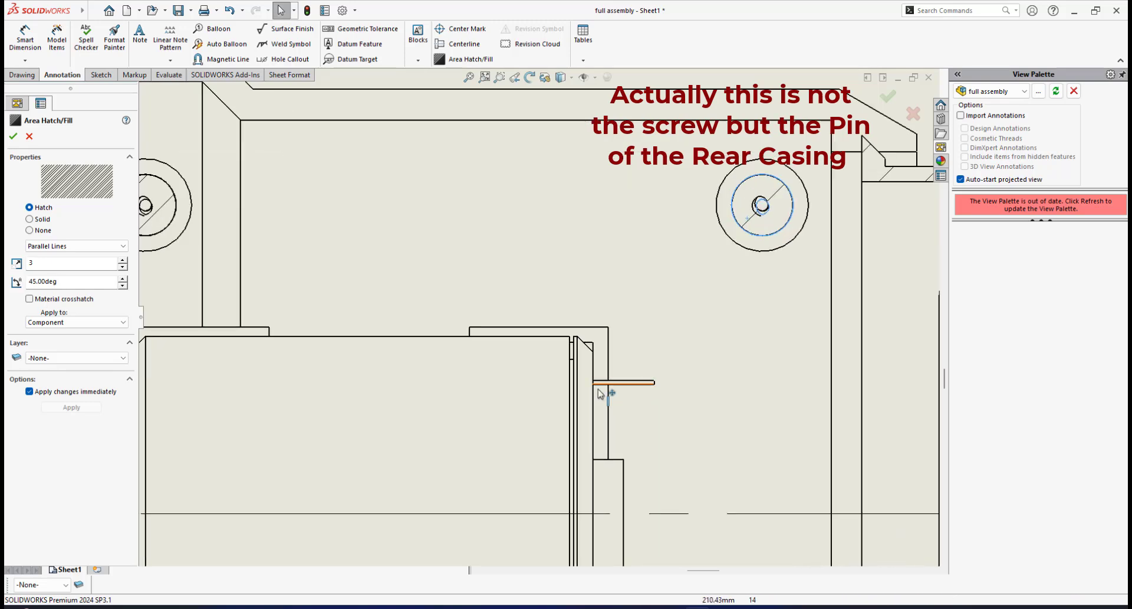
scroll(590, 395, "up", 5)
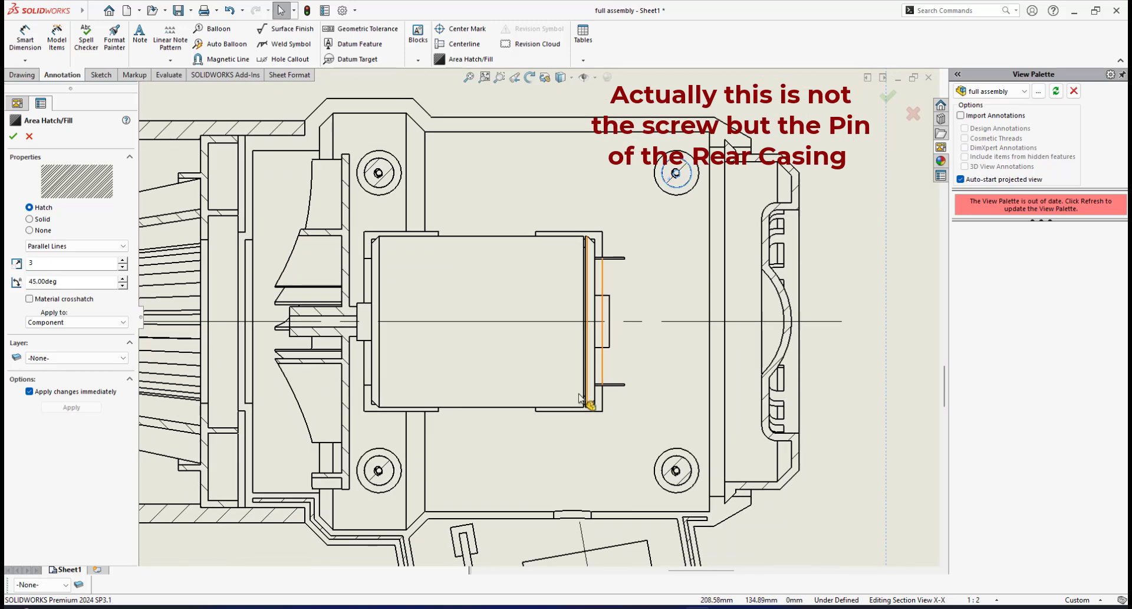
mouse_move(397, 269)
middle_mouse_down()
mouse_move(451, 204)
mouse_move(443, 198)
middle_mouse_up()
scroll(480, 422, "up", 2)
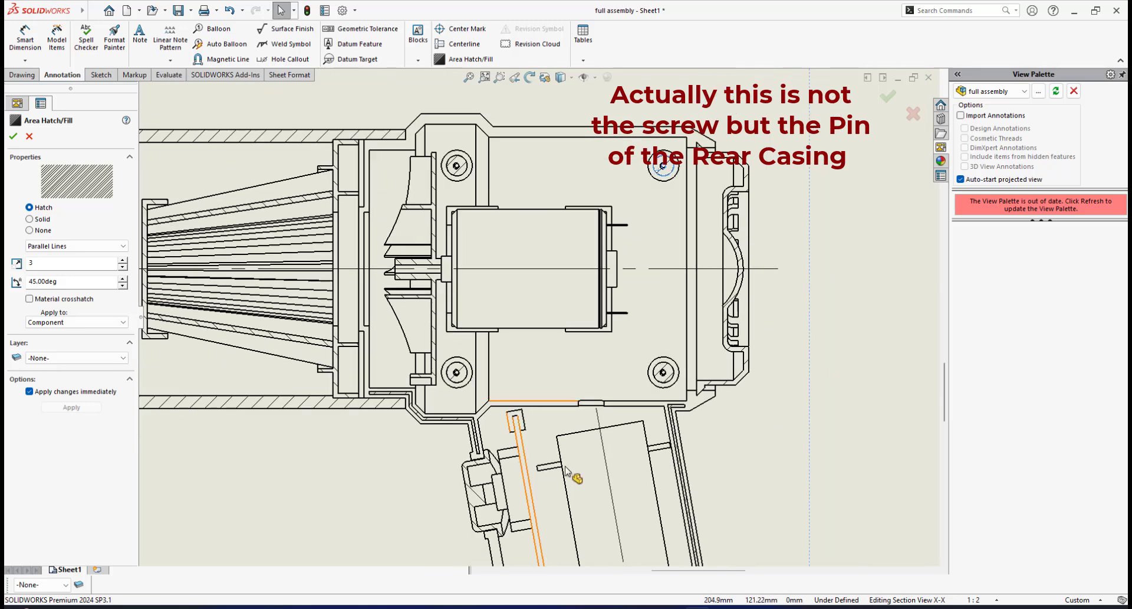
scroll(569, 463, "up", 3)
scroll(576, 466, "down", 1)
middle_click_drag(576, 470, 508, 405)
scroll(511, 410, "down", 1)
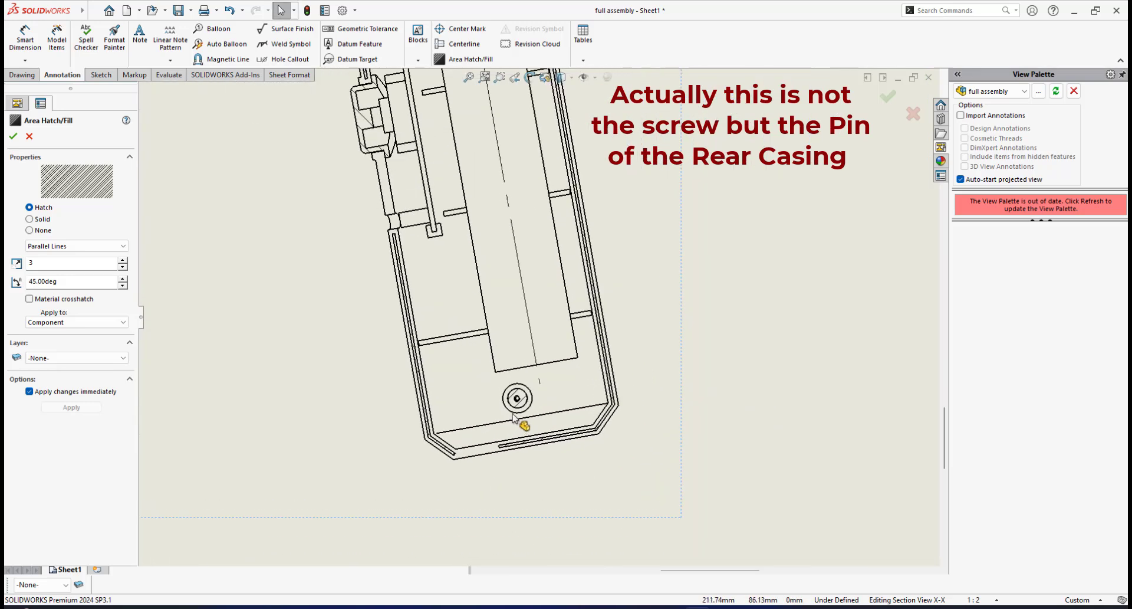
scroll(515, 415, "down", 1)
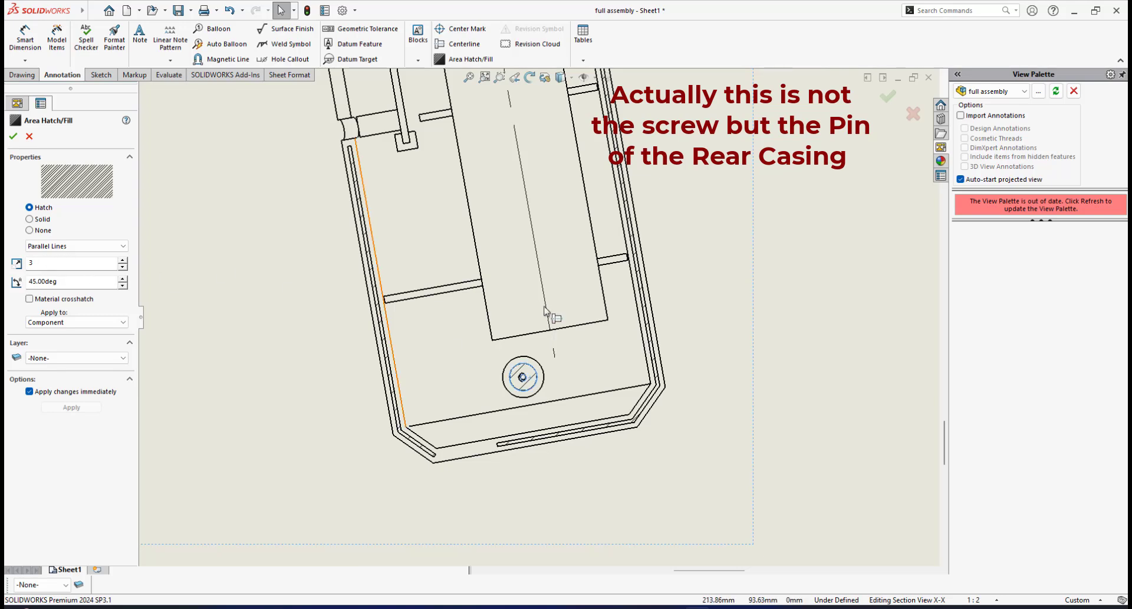
middle_click_drag(550, 335, 563, 376)
left_click_drag(562, 377, 555, 486)
scroll(567, 346, "down", 1)
scroll(563, 333, "up", 4)
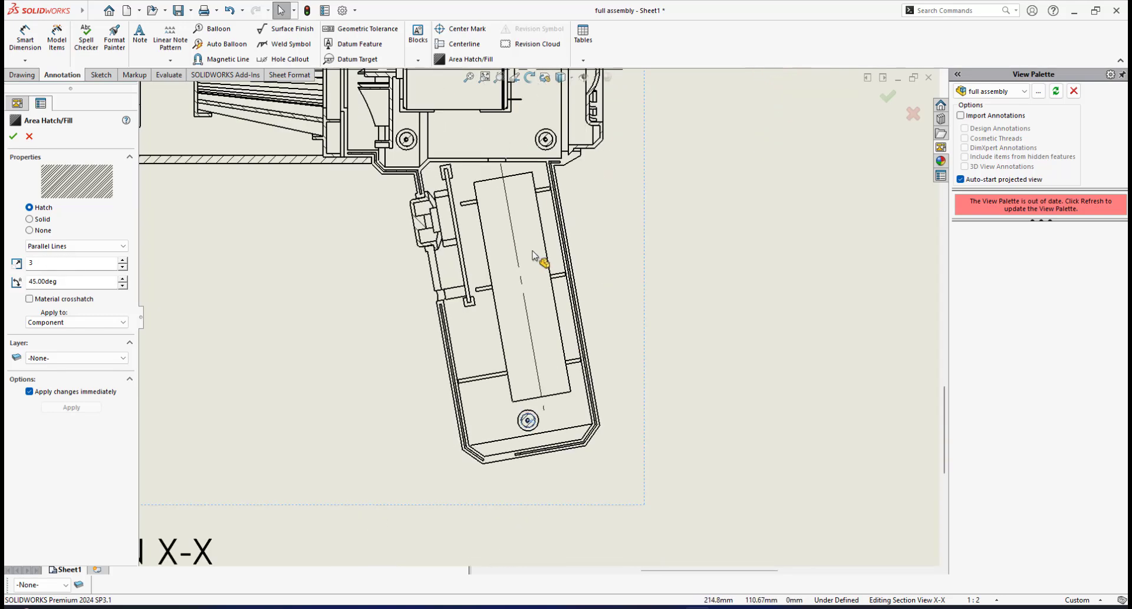
mouse_move(552, 265)
middle_mouse_down()
mouse_move(595, 356)
mouse_move(670, 434)
middle_mouse_up()
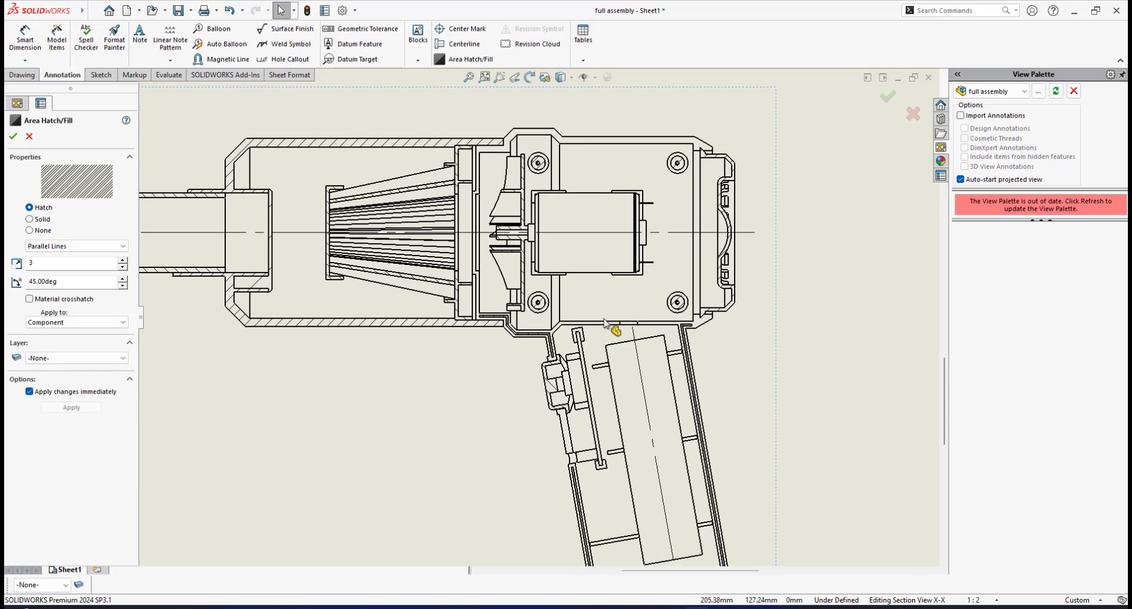
scroll(589, 313, "up", 2)
scroll(588, 316, "up", 3)
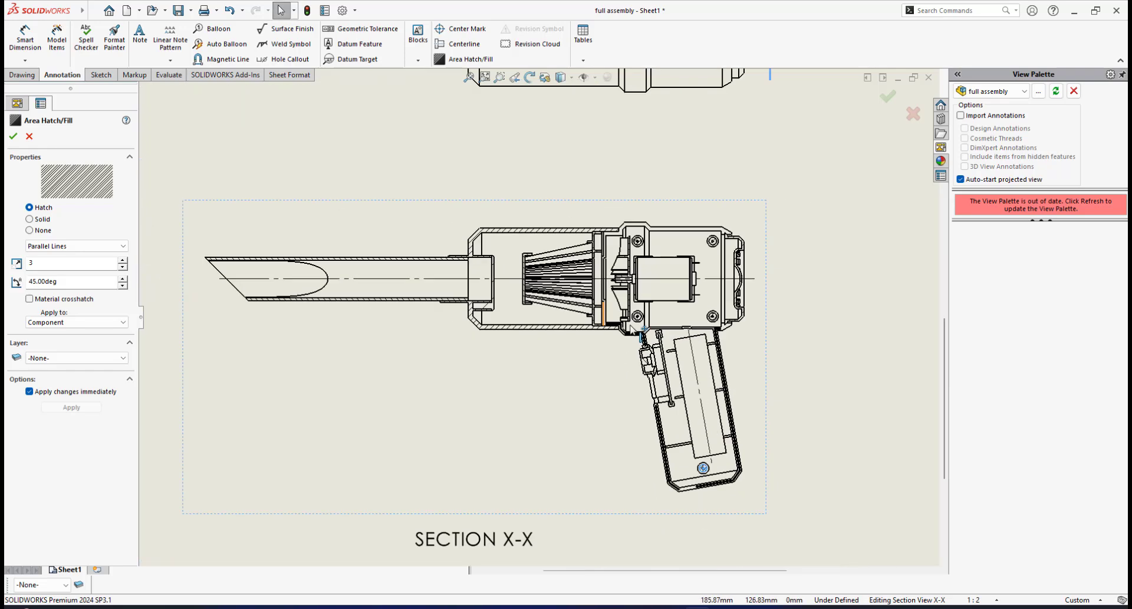
- Finish the area hatch edit and save the drawing as Assem1.SLDDRW, replacing the existing file
left_click(13, 137)
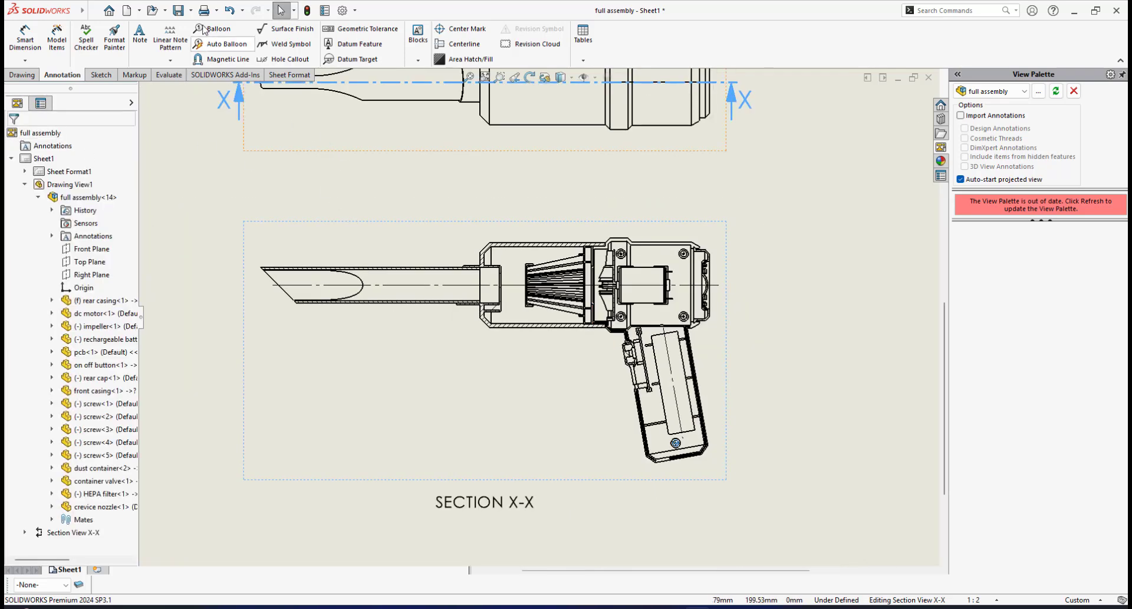
left_click(179, 10)
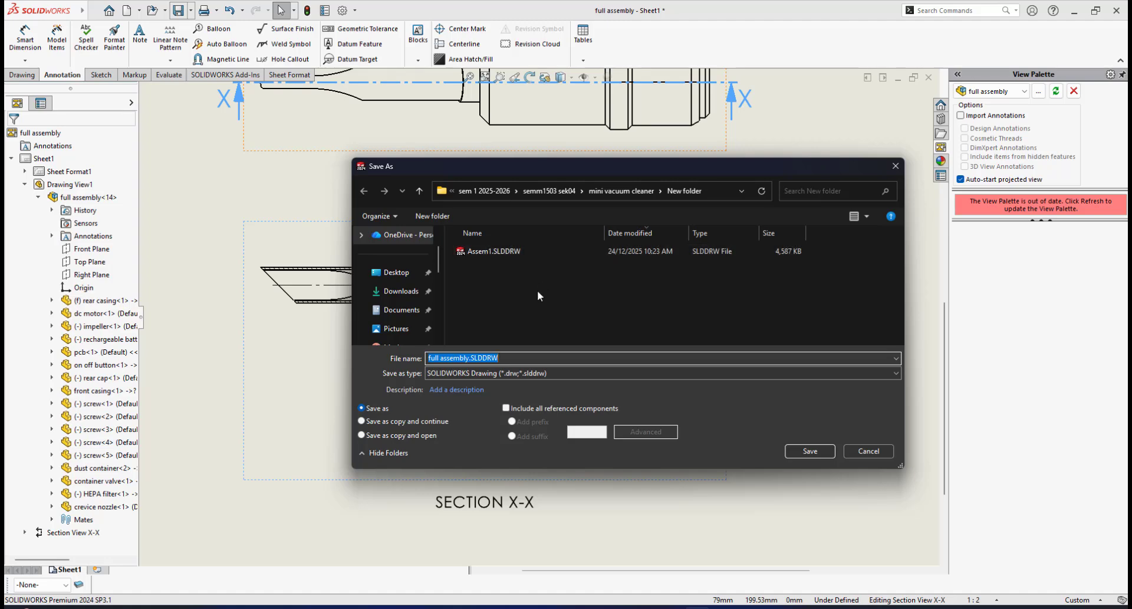
left_click(519, 251)
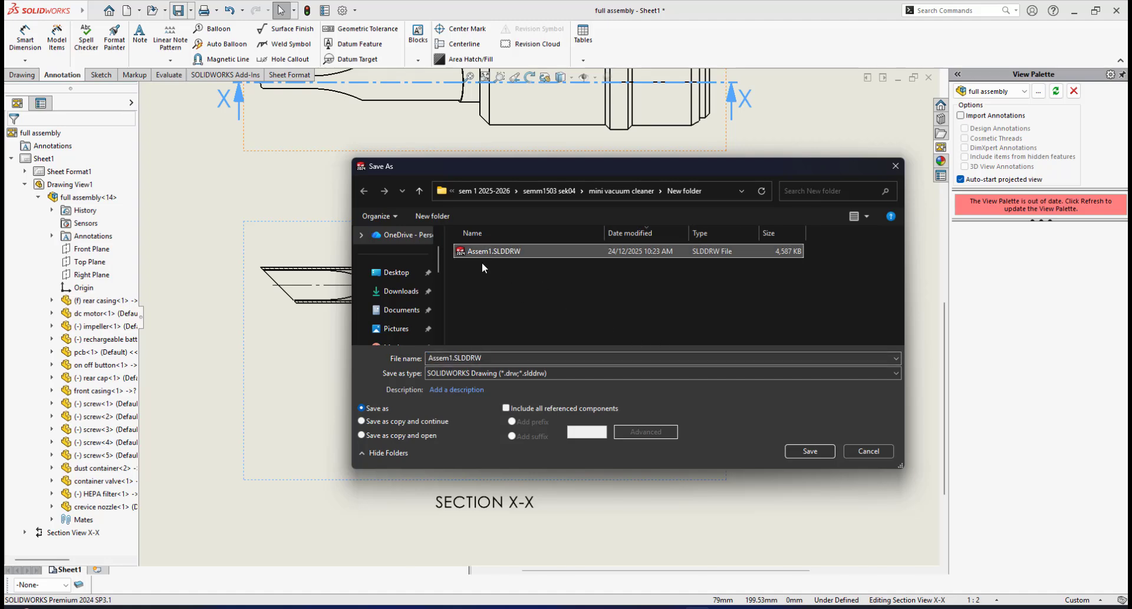
left_click(807, 451)
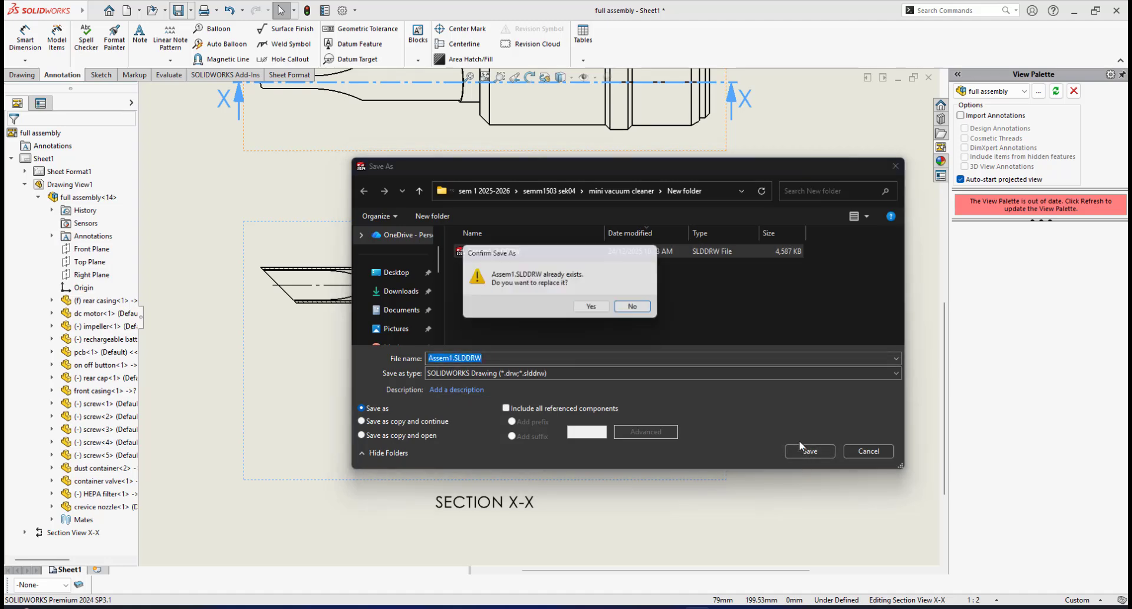
left_click(596, 305)
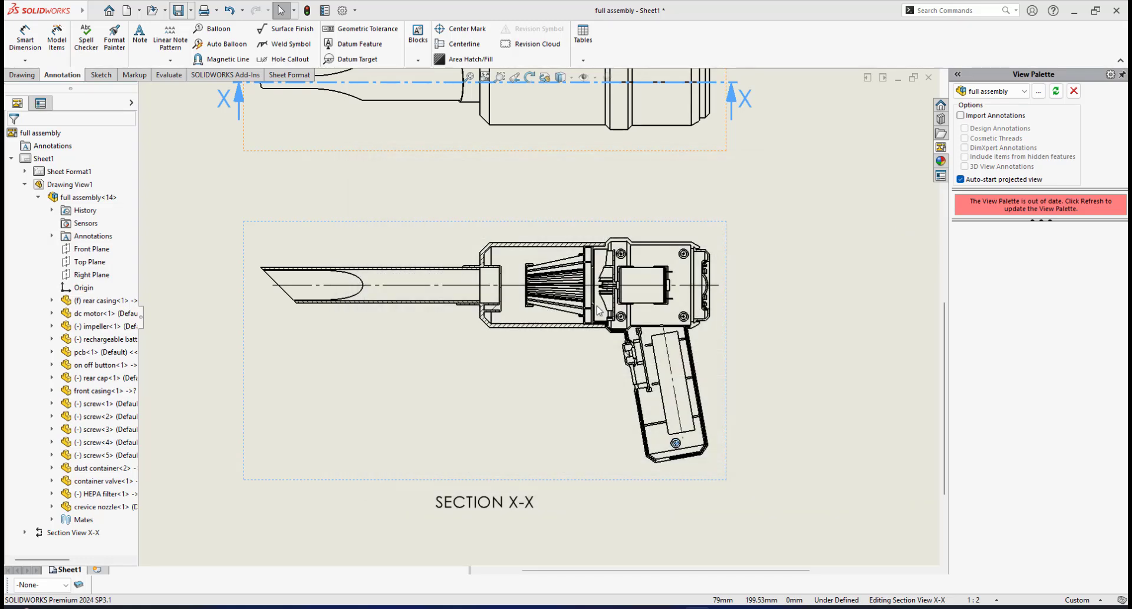
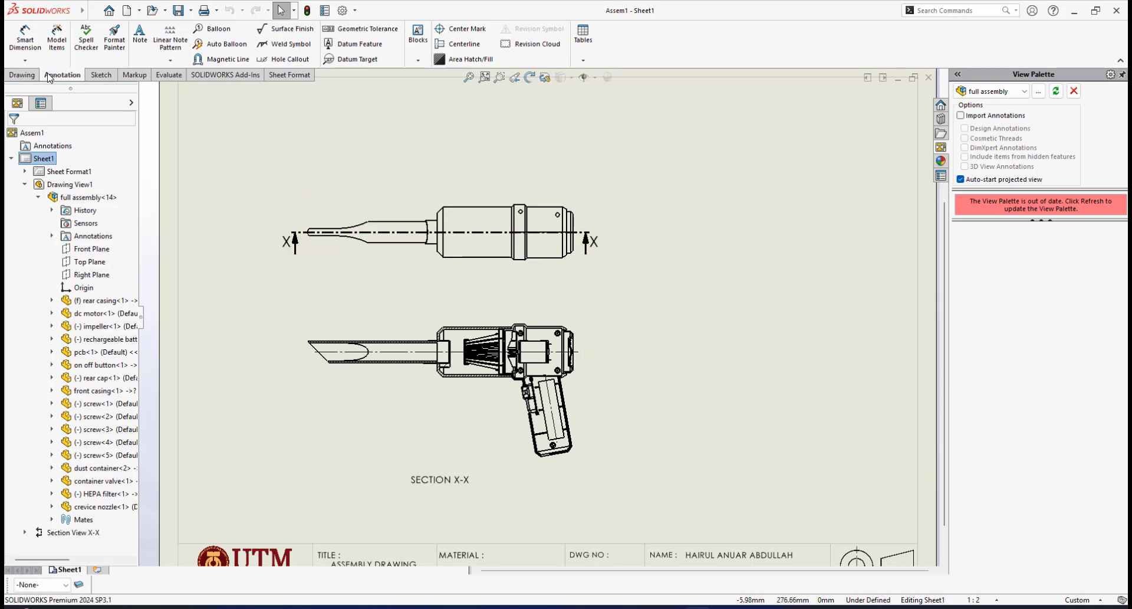
- Insert a bill of materials based on section view X-X and place it in the sheet's upper-right corner
left_click(584, 61)
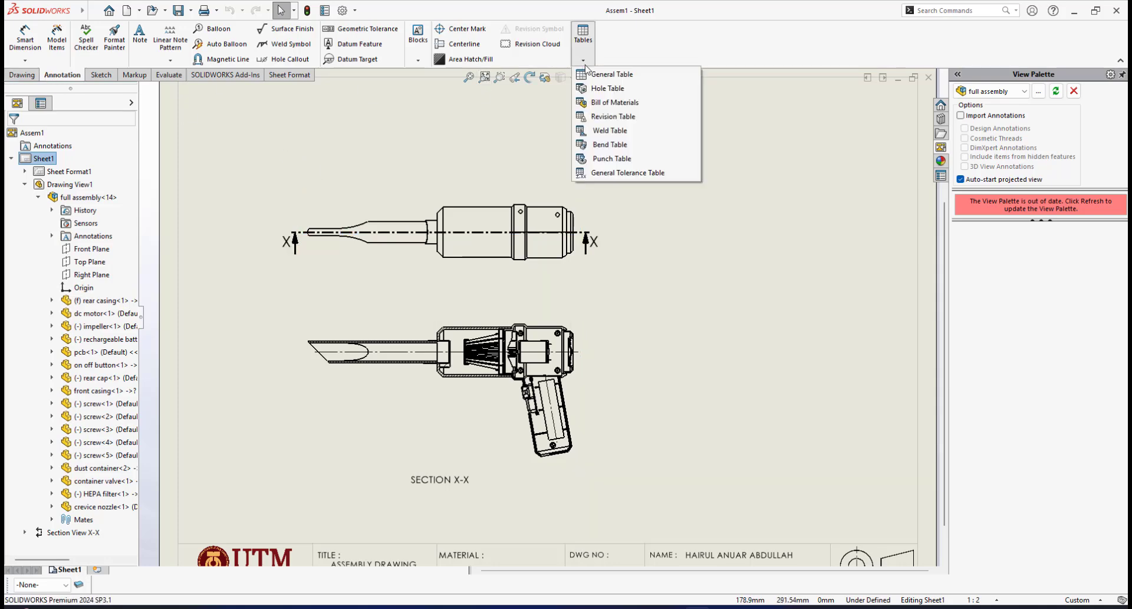
left_click(615, 102)
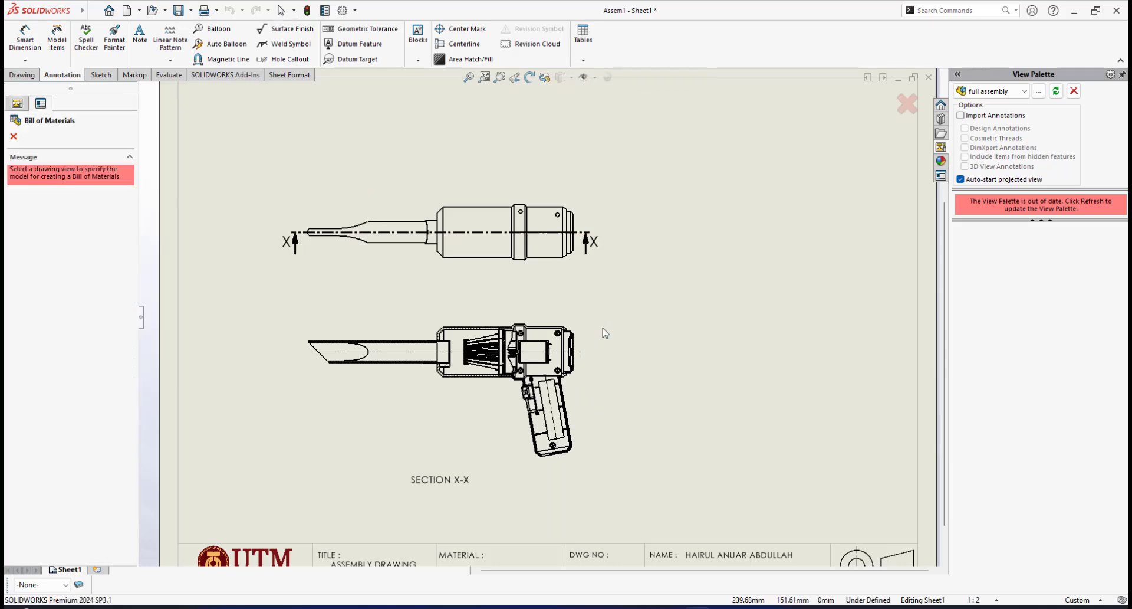
left_click(583, 333)
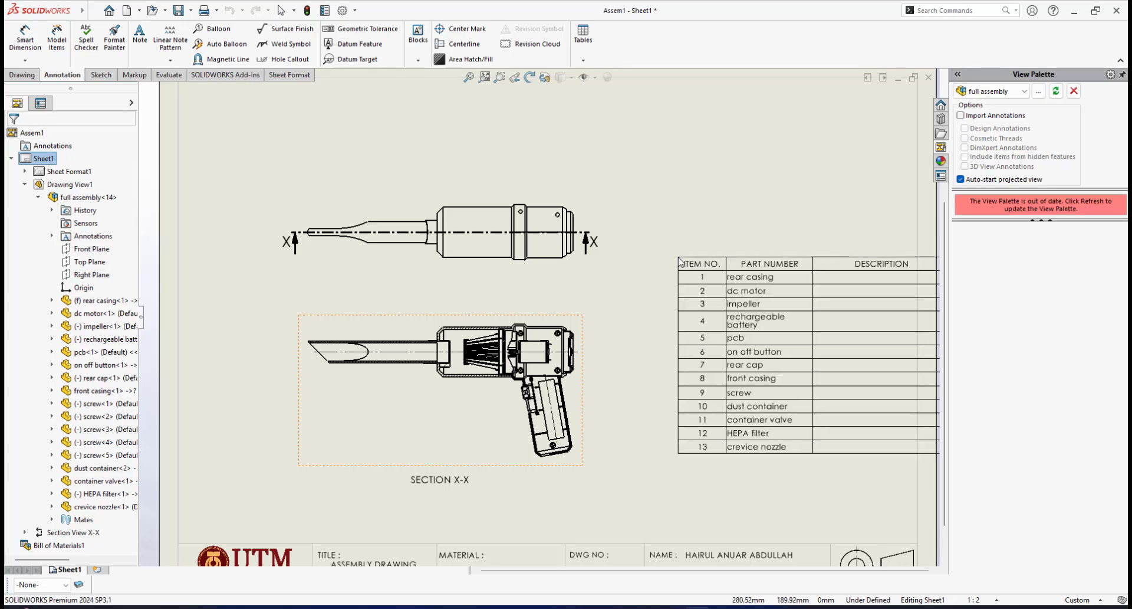
key("f")
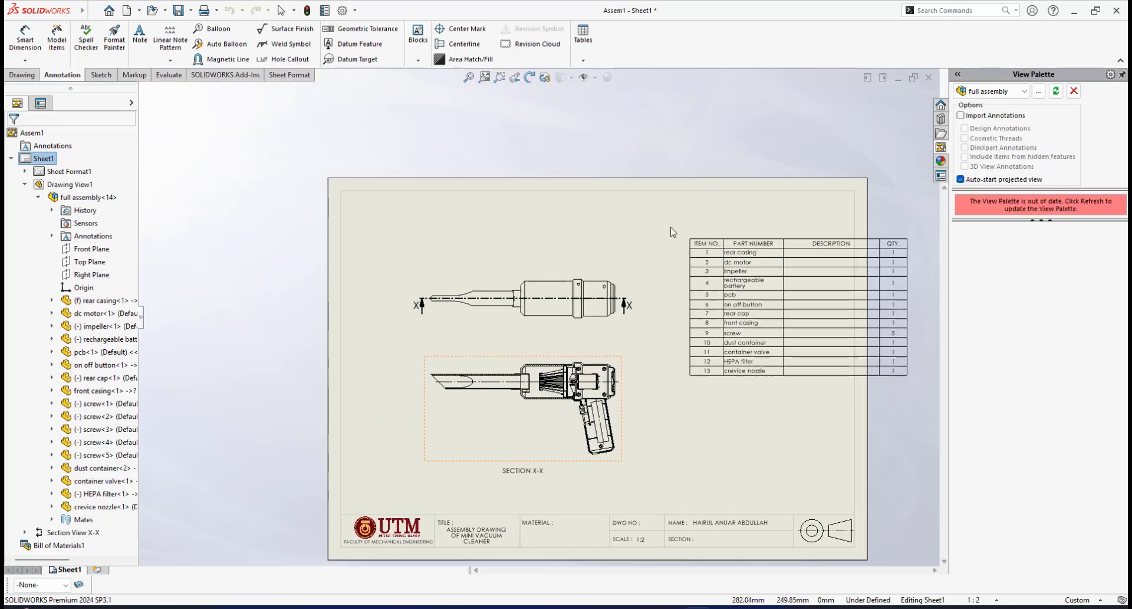
left_click(726, 193)
left_click_drag(727, 193, 632, 203)
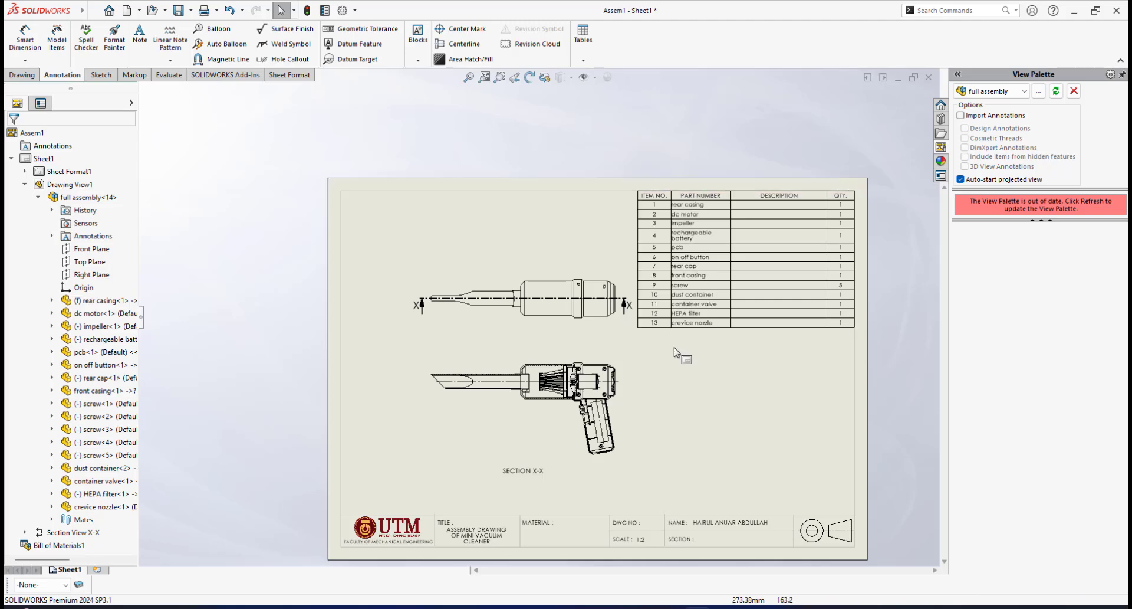
- Move the top view with its aligned section X-X slightly left on the sheet, away from the bill of materials
scroll(607, 331, "down", 1)
scroll(607, 331, "down", 1)
left_click_drag(581, 244, 548, 248)
scroll(637, 218, "up", 3)
scroll(637, 216, "down", 1)
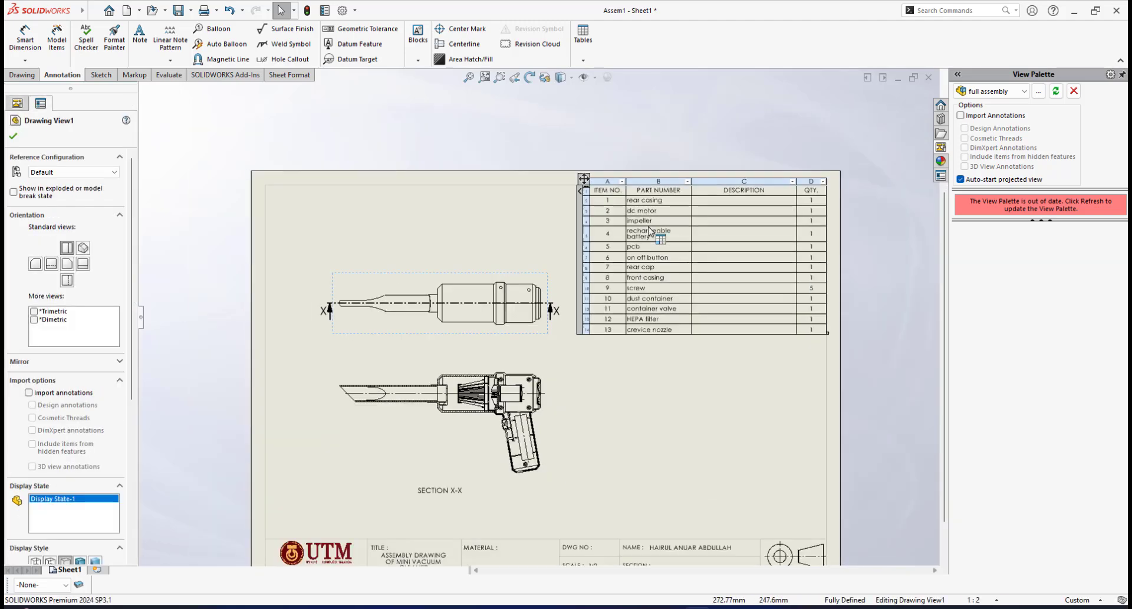
- Examine the item numbers, part names, descriptions and quantities in the bill of materials
scroll(637, 215, "down", 1)
scroll(676, 230, "down", 1)
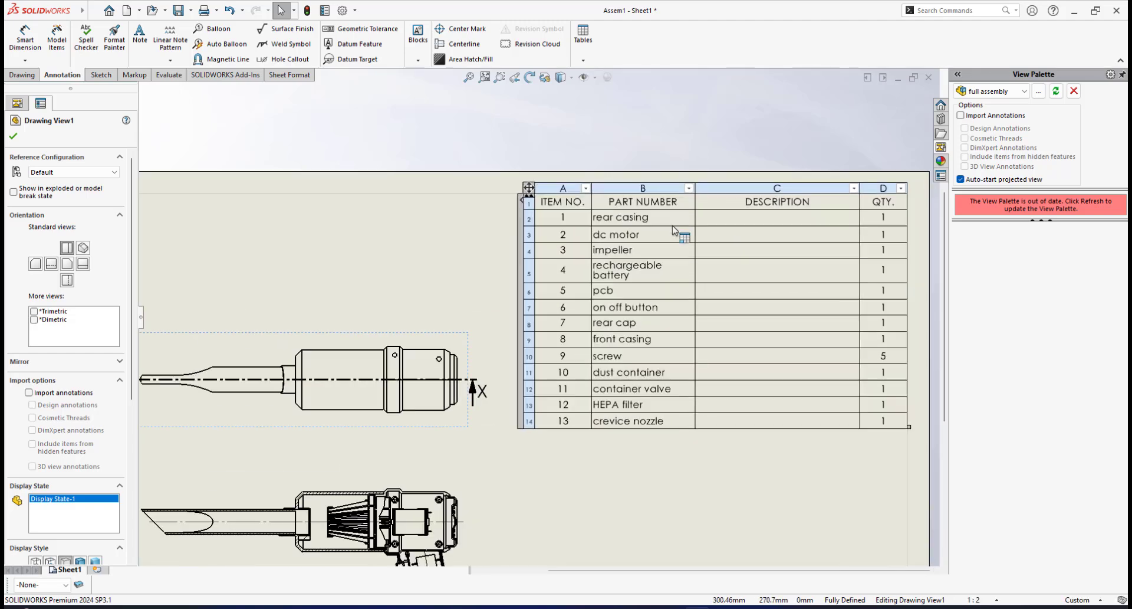
left_click(642, 139)
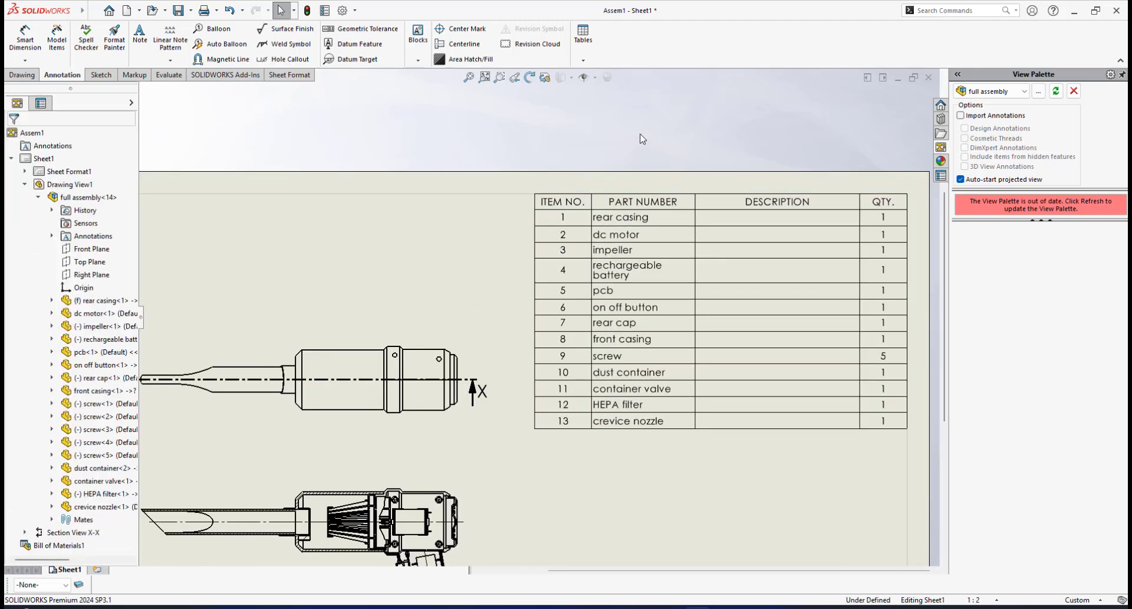
left_click(640, 220)
scroll(632, 255, "up", 1)
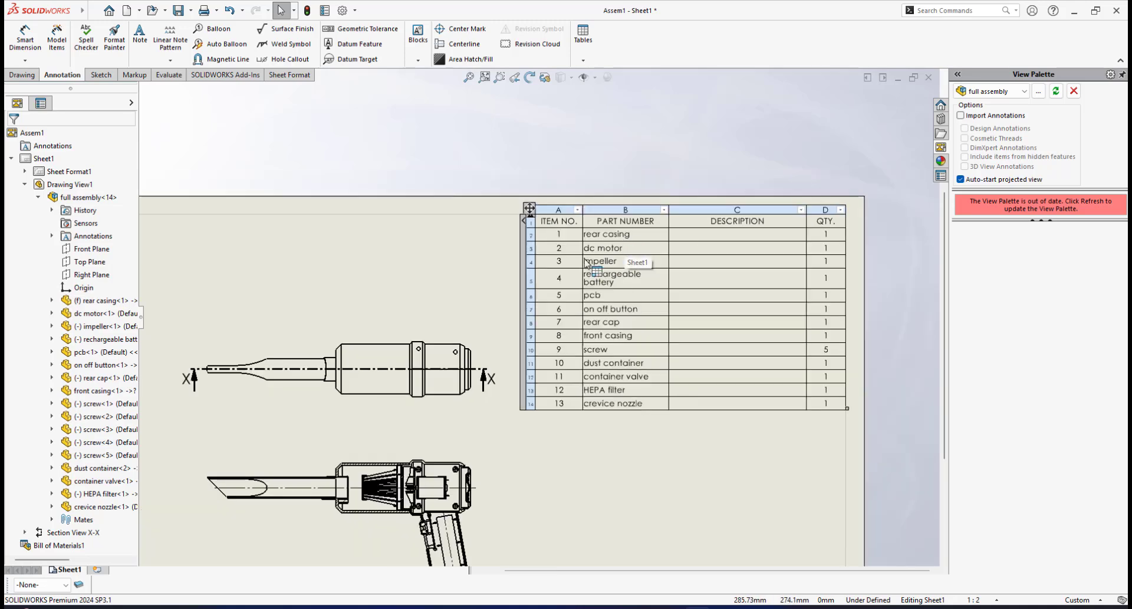
scroll(584, 263, "down", 1)
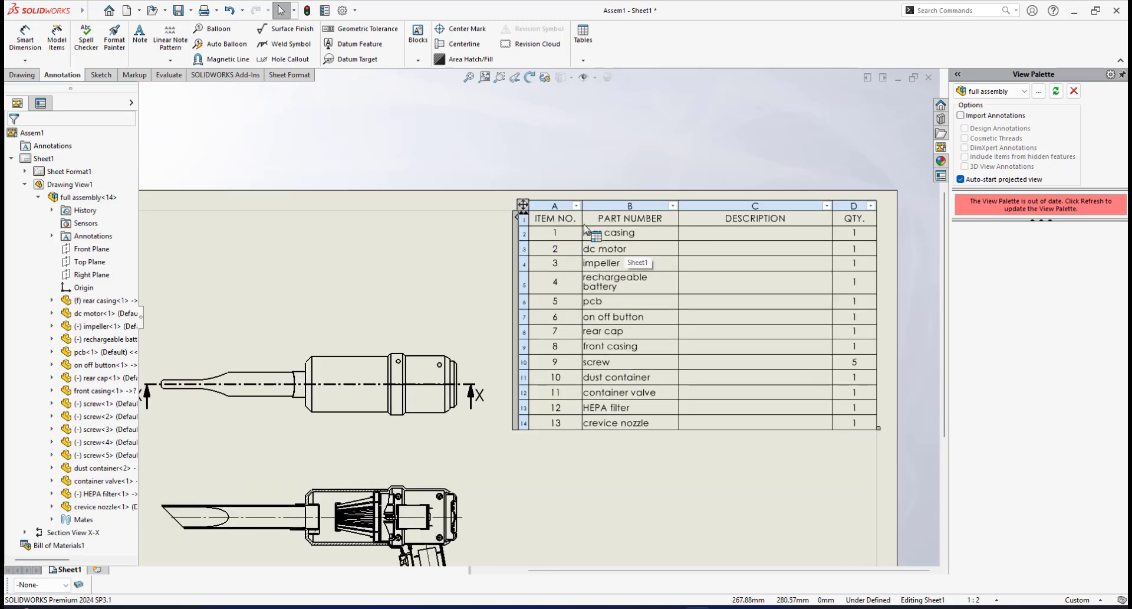
left_click(616, 163)
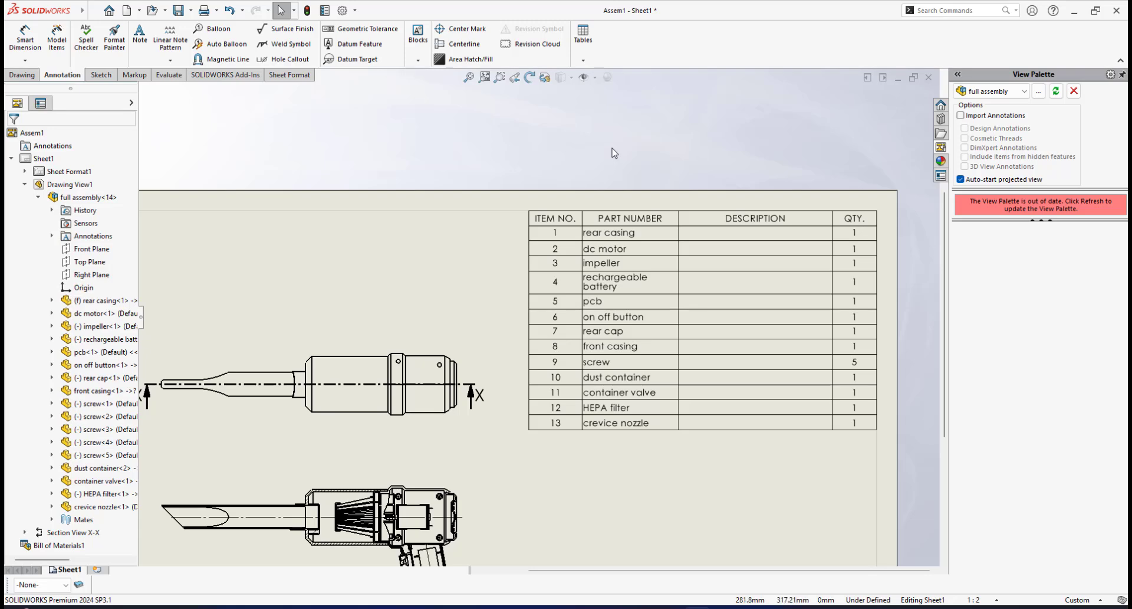
left_click(537, 262)
scroll(566, 277, "down", 1)
scroll(598, 288, "up", 1)
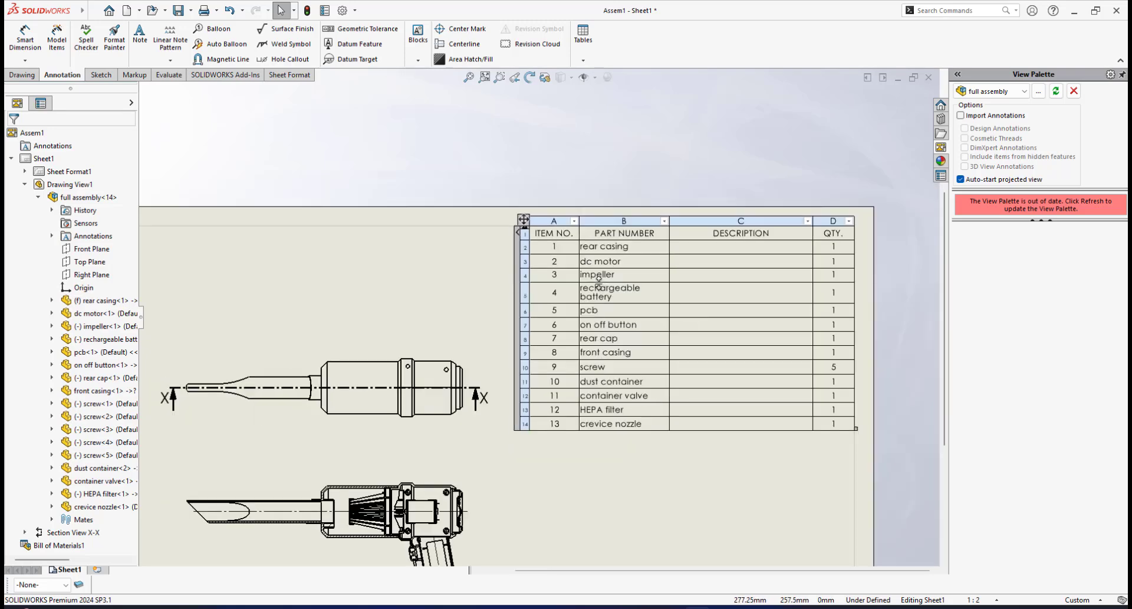
scroll(593, 276, "down", 1)
left_click(610, 474)
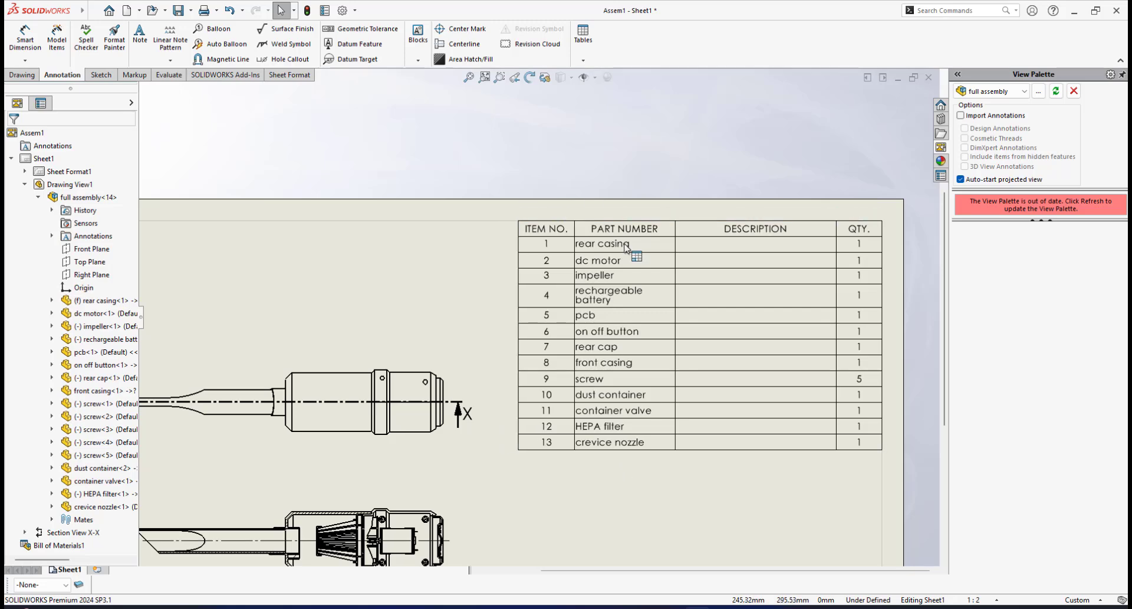
- Change the bill of materials header ITEM NO. to NO
left_click(590, 247)
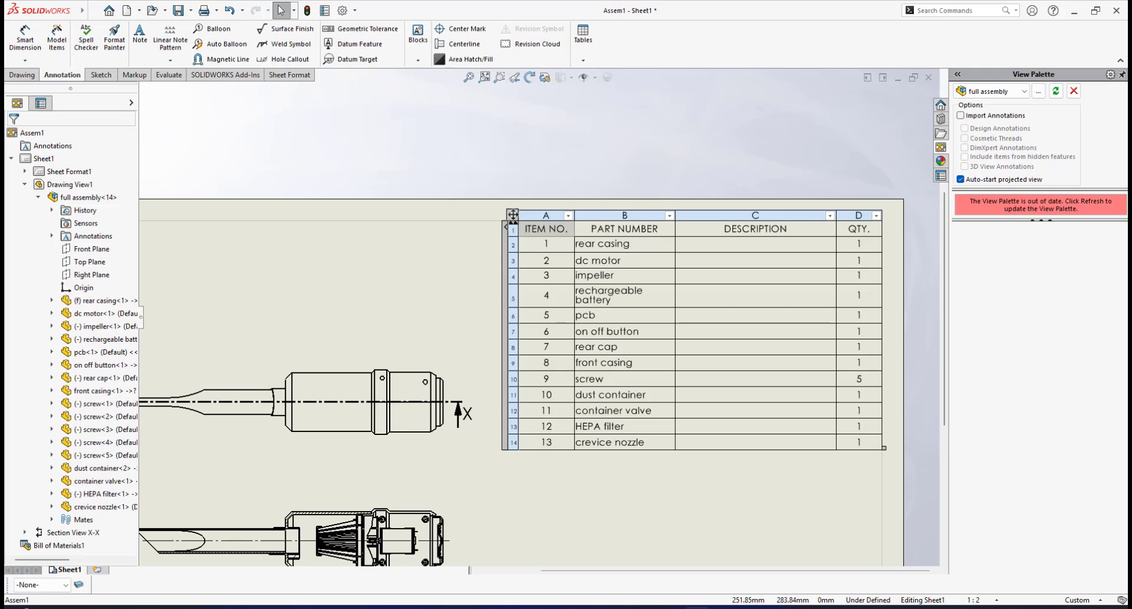
double_click(546, 229)
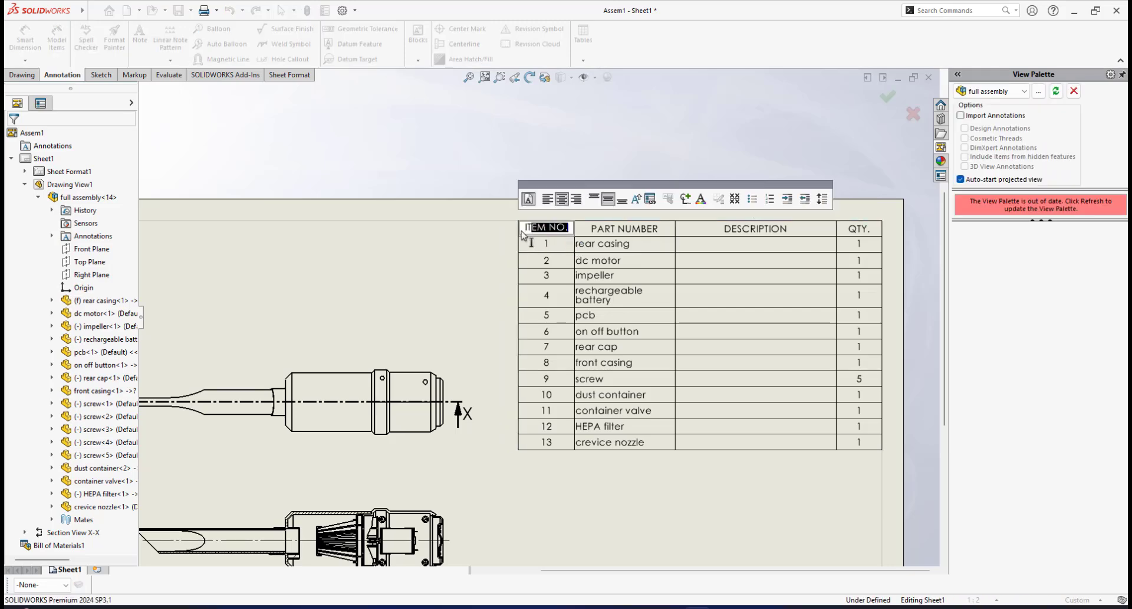
left_click_drag(523, 235, 511, 208)
type("NO")
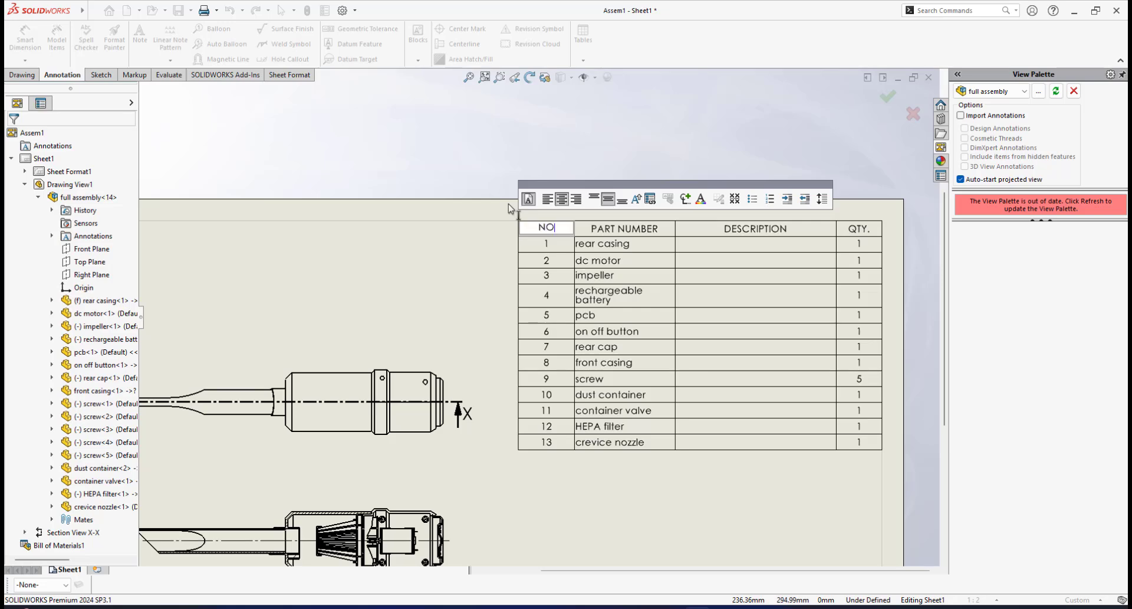
- Change the bill of materials header PART NUMBER to NAME
left_click(625, 231)
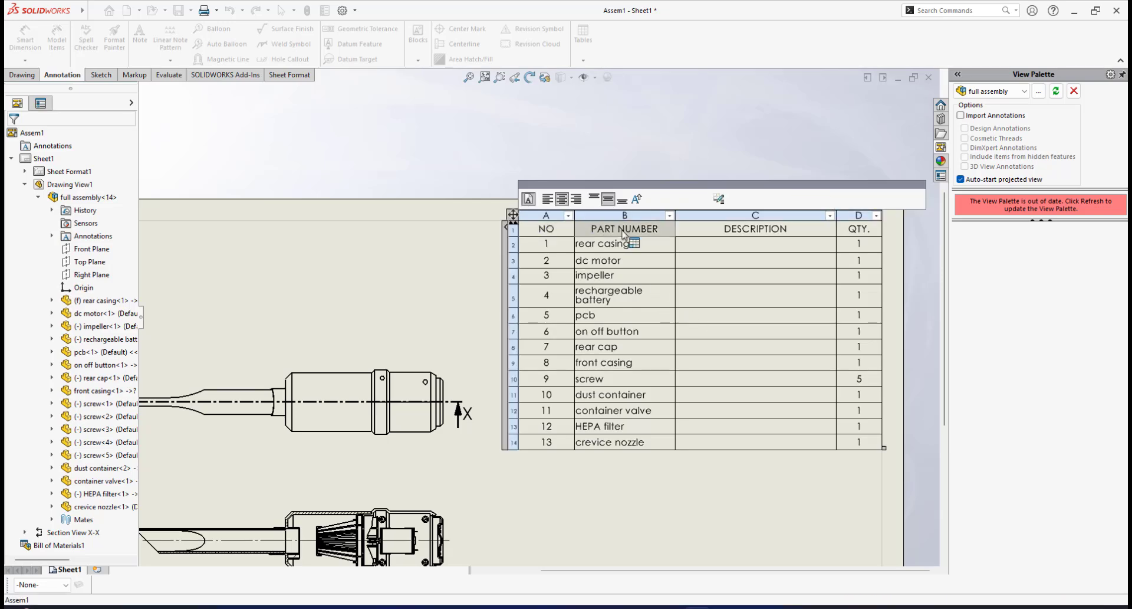
double_click(660, 235)
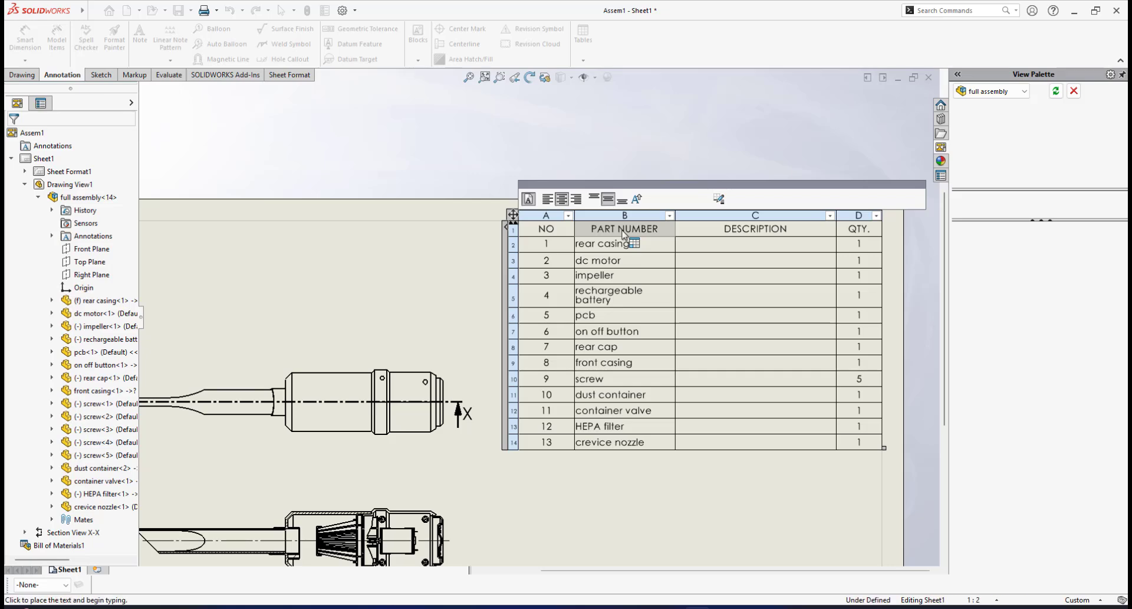
left_click_drag(664, 228, 575, 238)
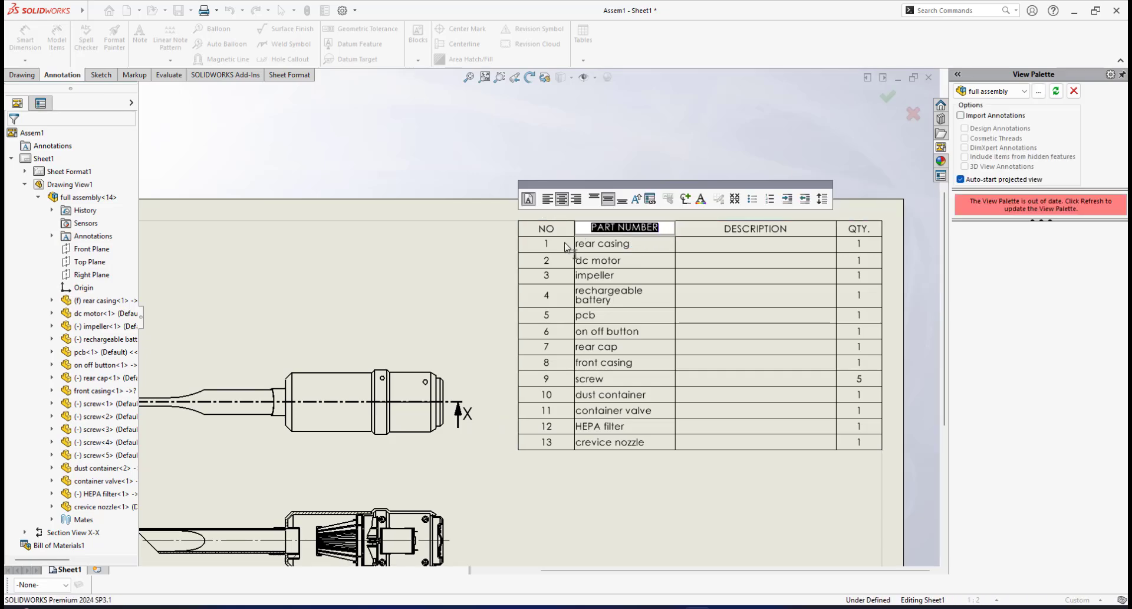
type("NAME")
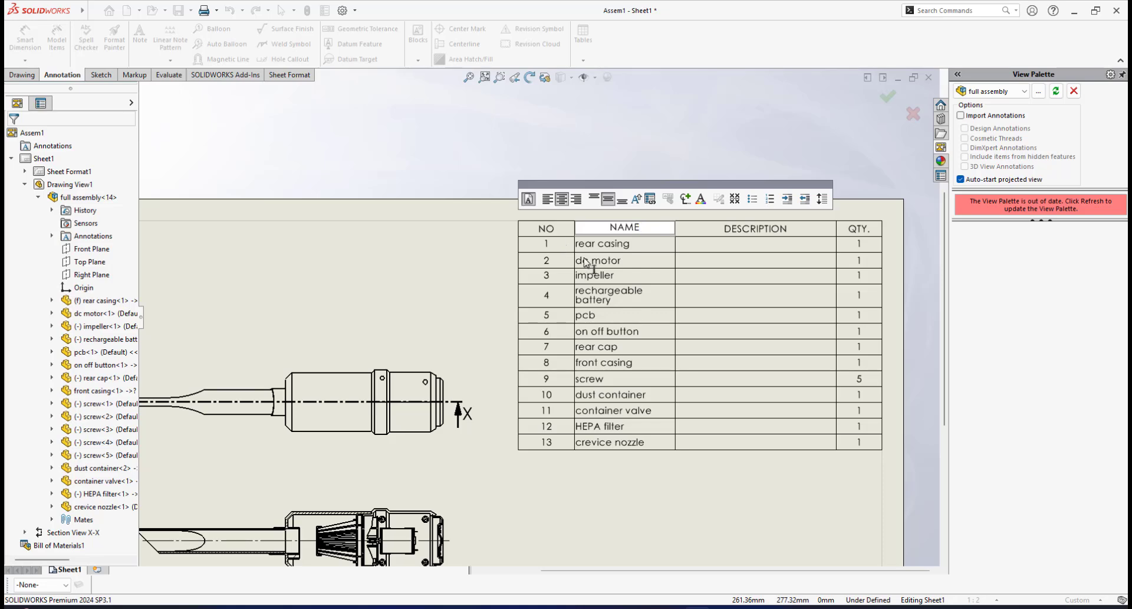
- Change the bill of materials header DESCRIPTION to MATERIAL and finish editing the table cells
left_click(758, 233)
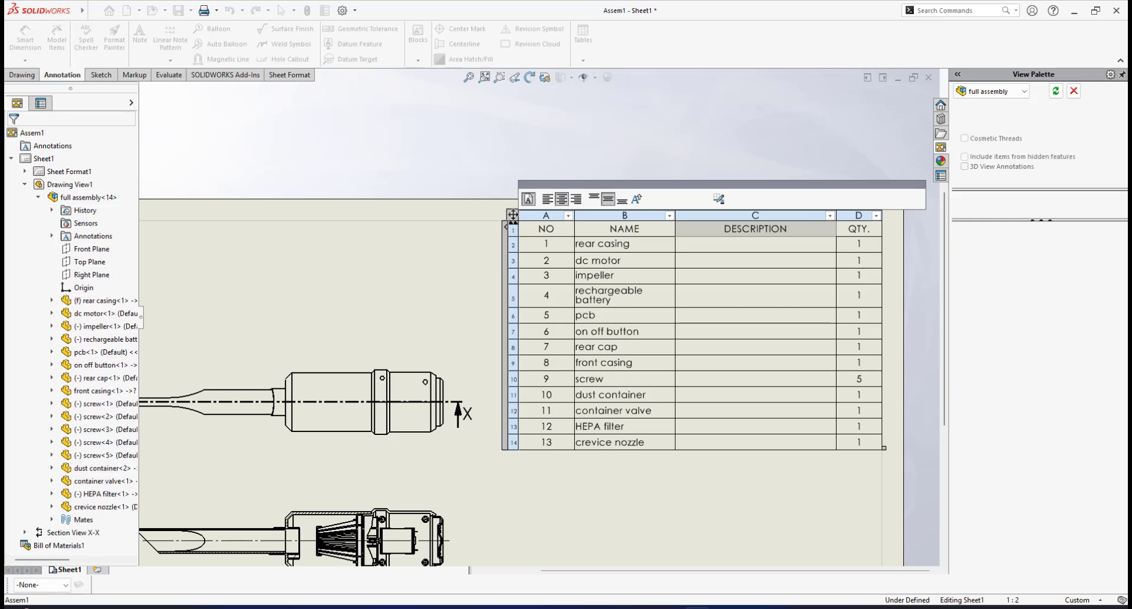
double_click(763, 234)
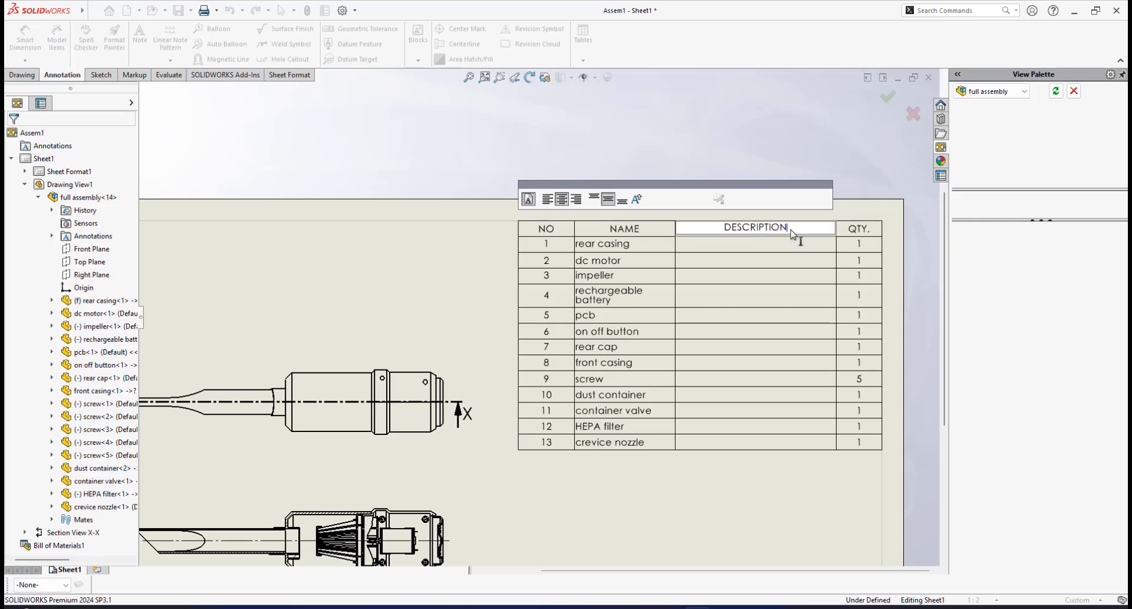
left_click_drag(790, 229, 713, 229)
type("MATERIAL")
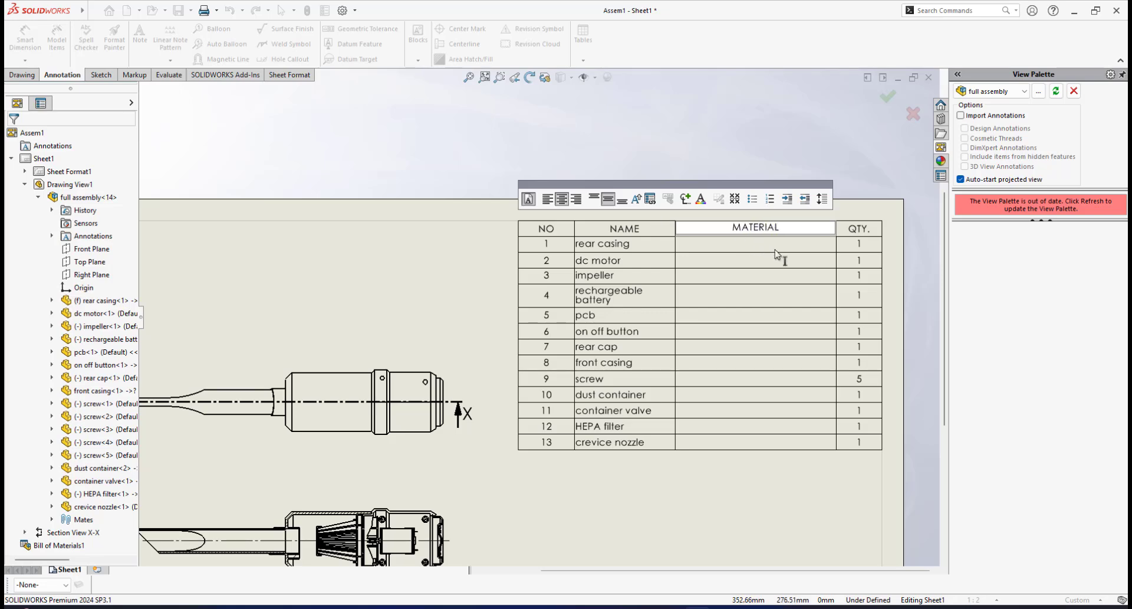
left_click(775, 250)
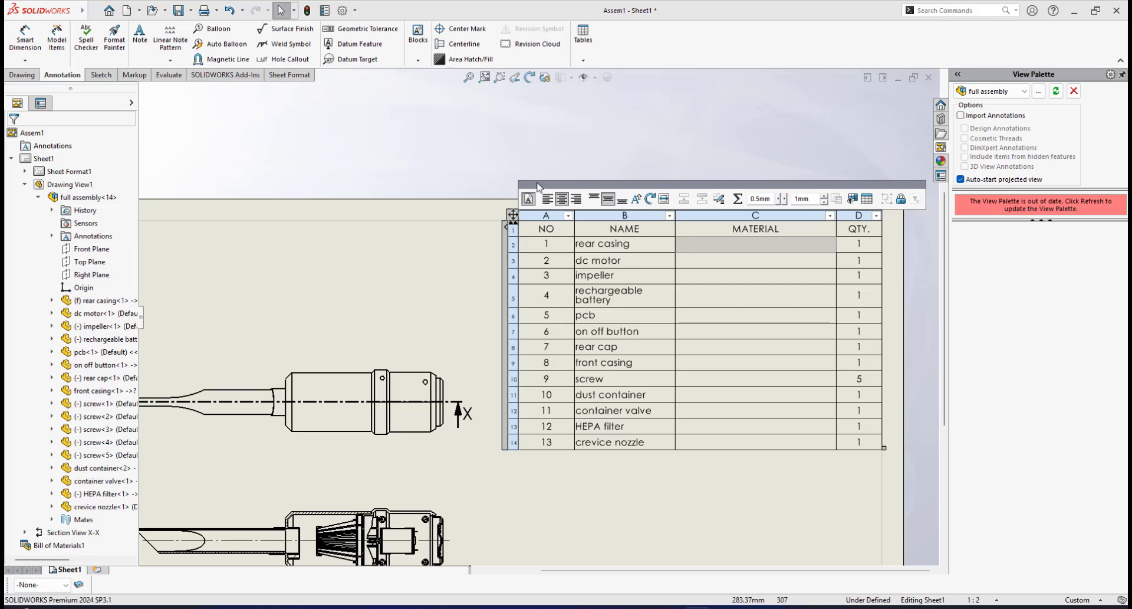
left_click(441, 260)
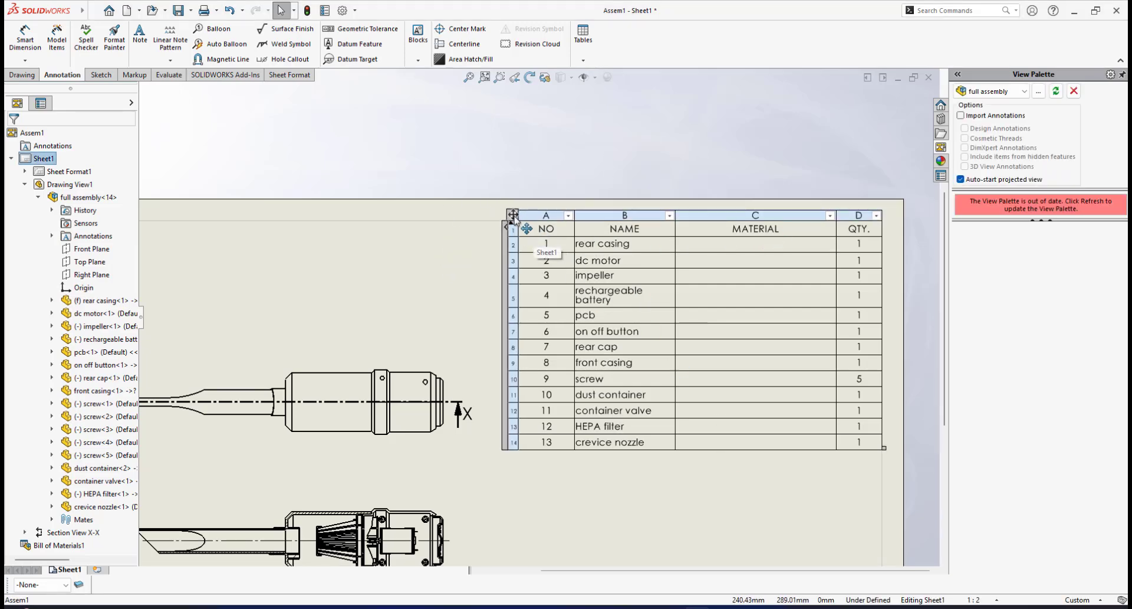
- Move the bill of materials slightly left, leaving a gap to the sheet's right border
left_click_drag(513, 215, 485, 233)
left_click(477, 214)
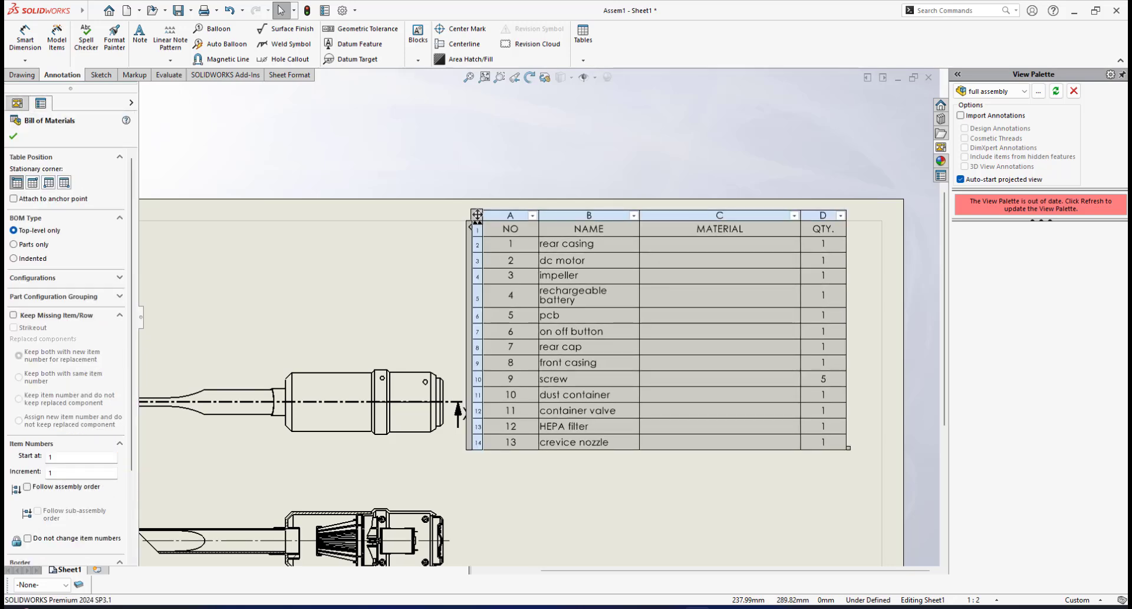
left_click(862, 239)
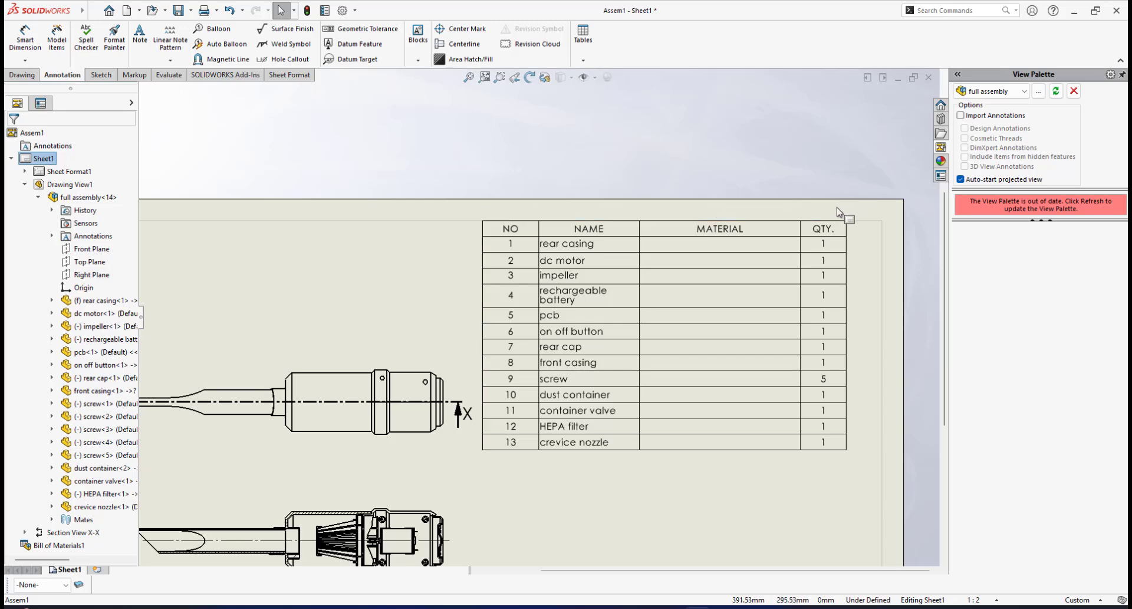
- Insert a new column to the right of the QTY. column in the bill of materials
left_click(831, 218)
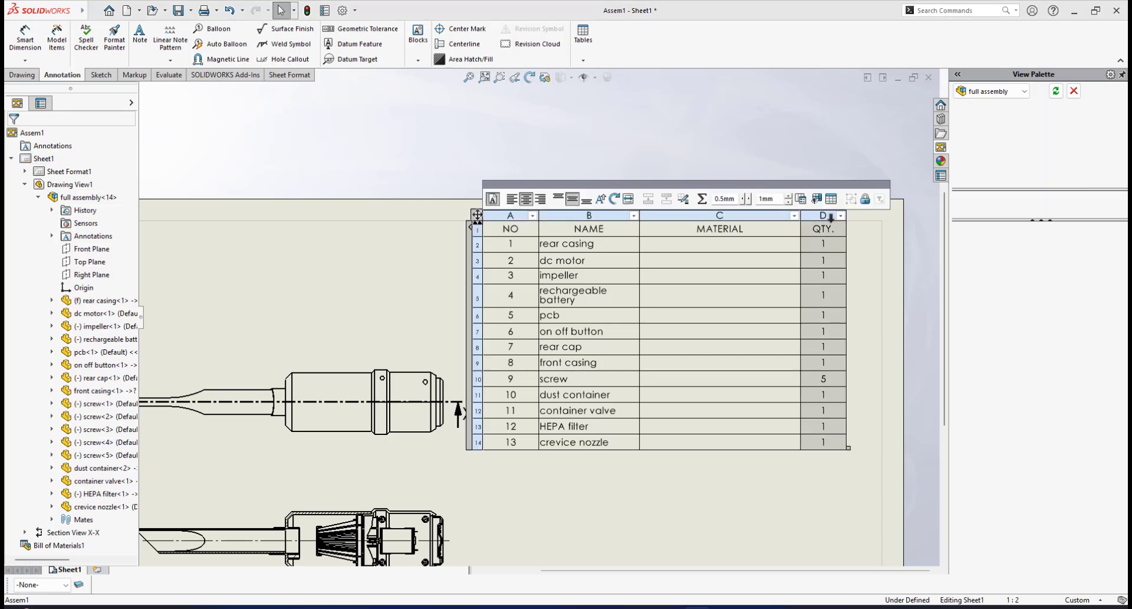
right_click(831, 218)
mouse_move(861, 272)
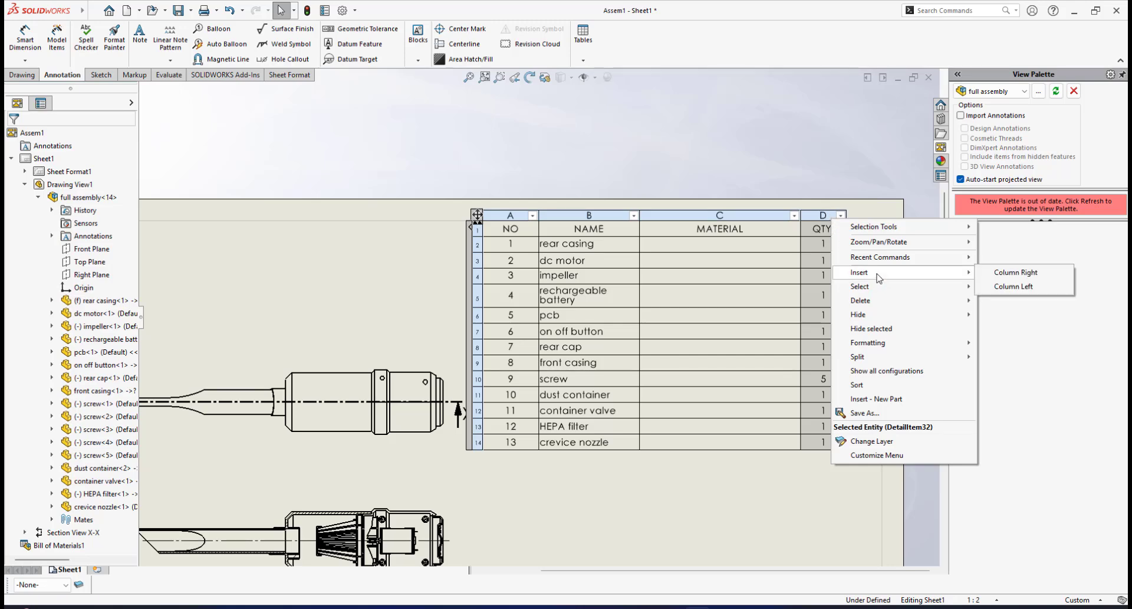
left_click(1013, 273)
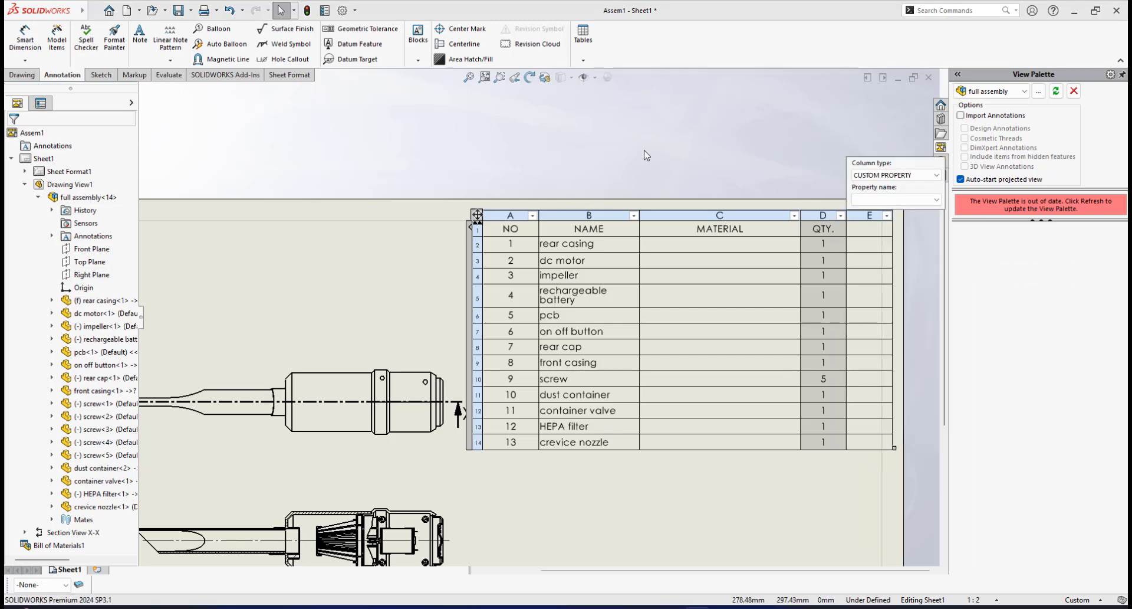
left_click(666, 147)
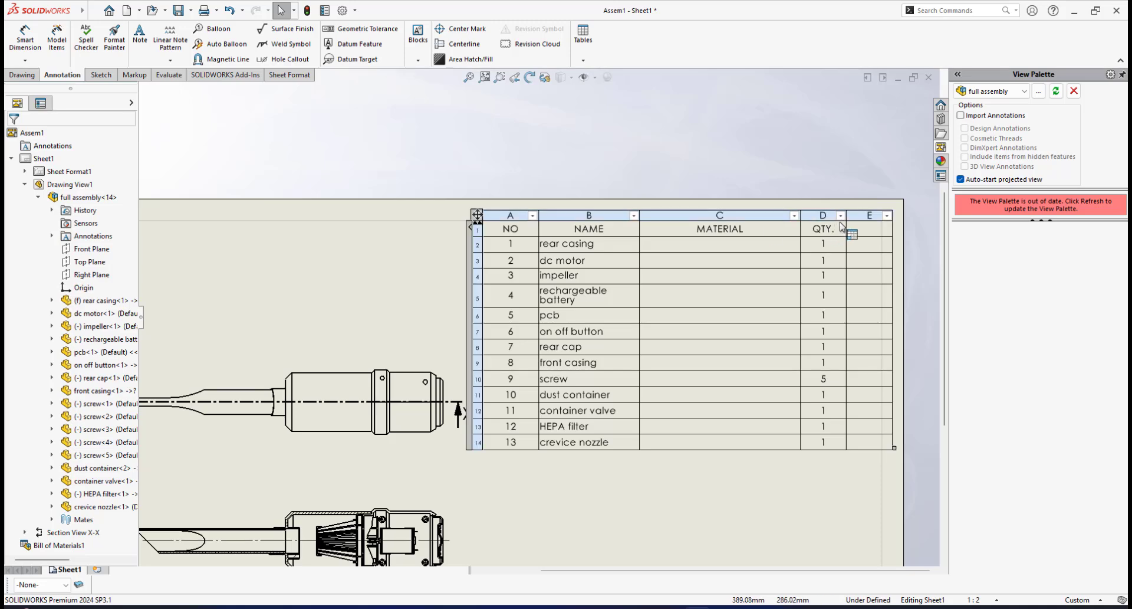
- Enter DWG NO as the header of the empty last column in the bill of materials
left_click(861, 231)
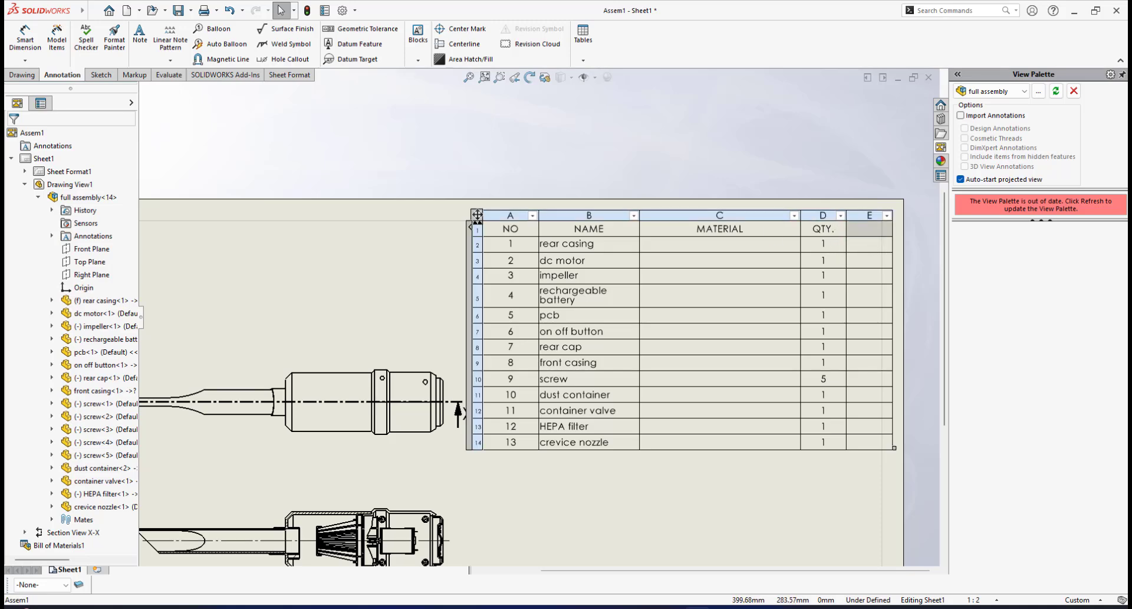
double_click(853, 228)
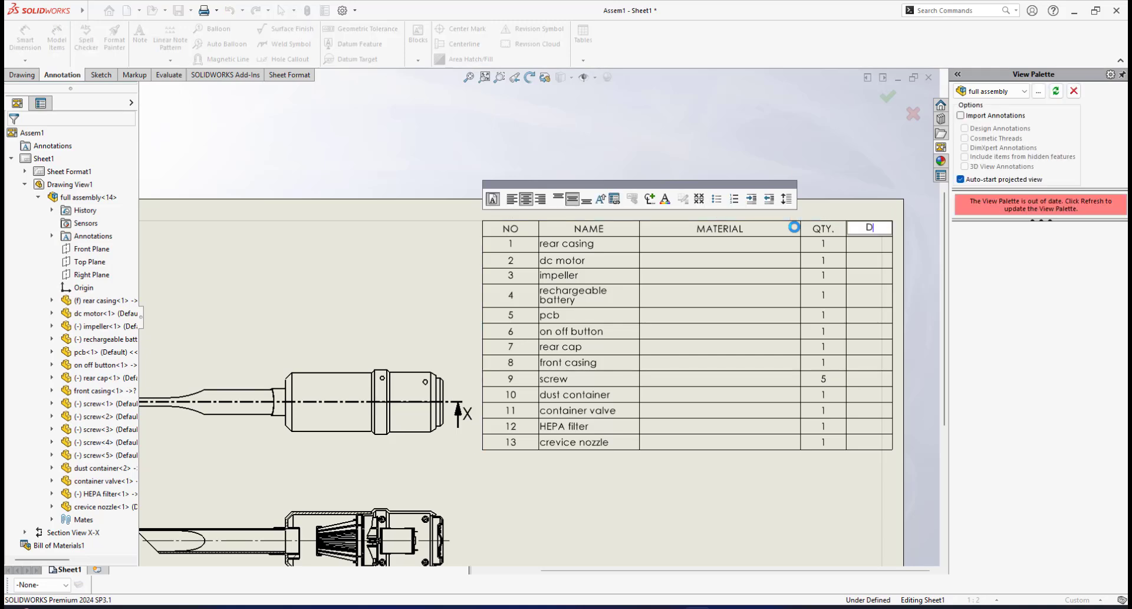
type("DWG NO")
left_click(697, 165)
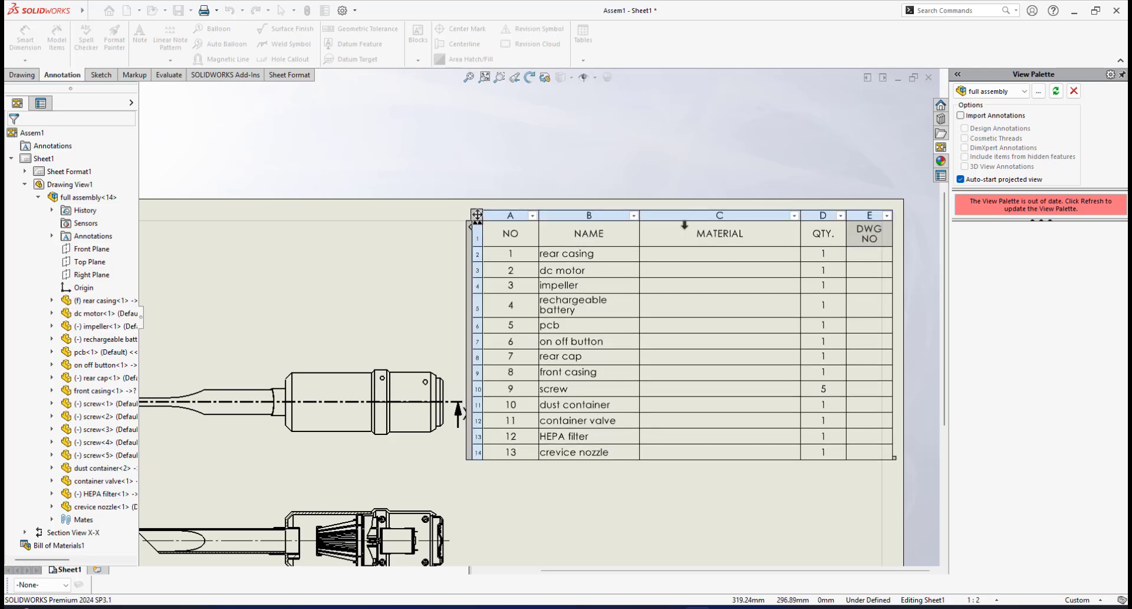
- Narrow the MATERIAL column and place the bill of materials against the inner border at the sheet's upper right corner
mouse_move(482, 223)
left_mouse_down()
mouse_move(471, 242)
mouse_move(471, 223)
left_mouse_up()
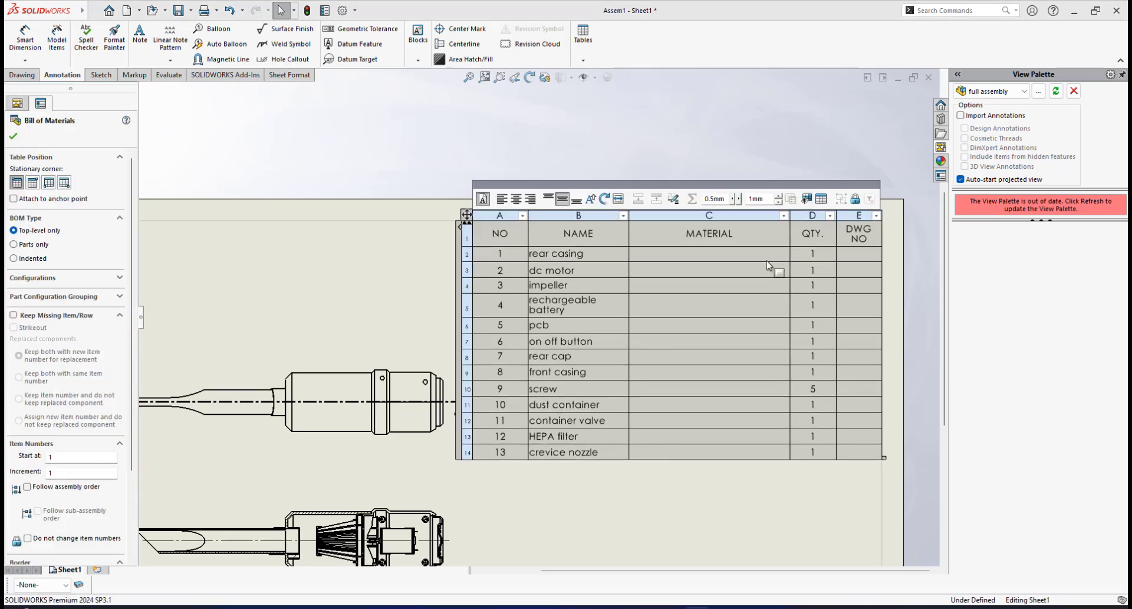
key("Escape")
left_click_drag(790, 234, 737, 237)
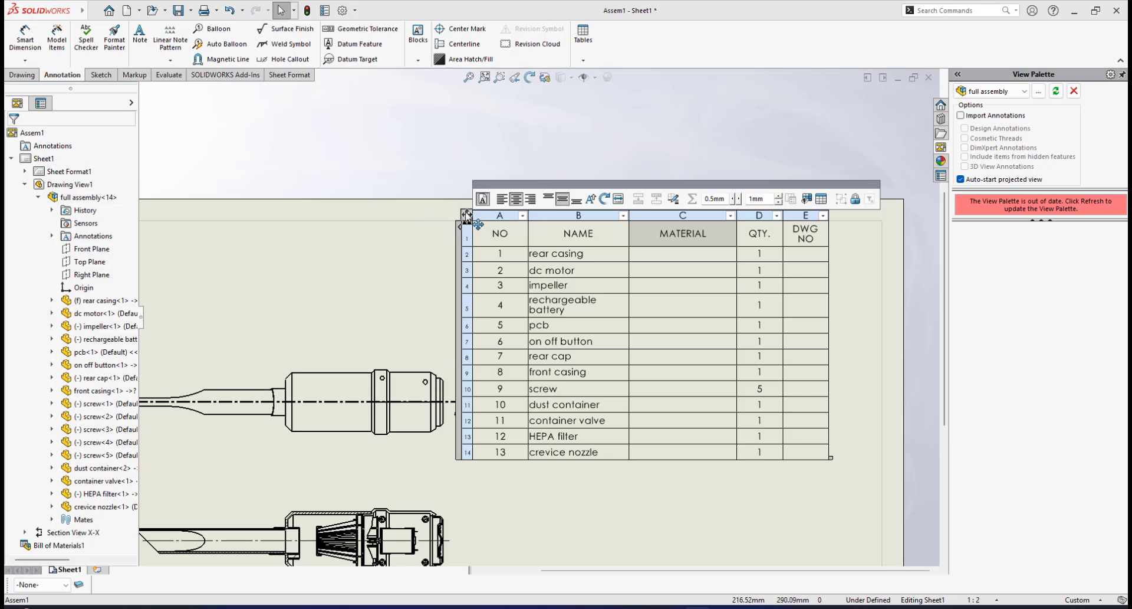
left_click_drag(531, 302, 521, 223)
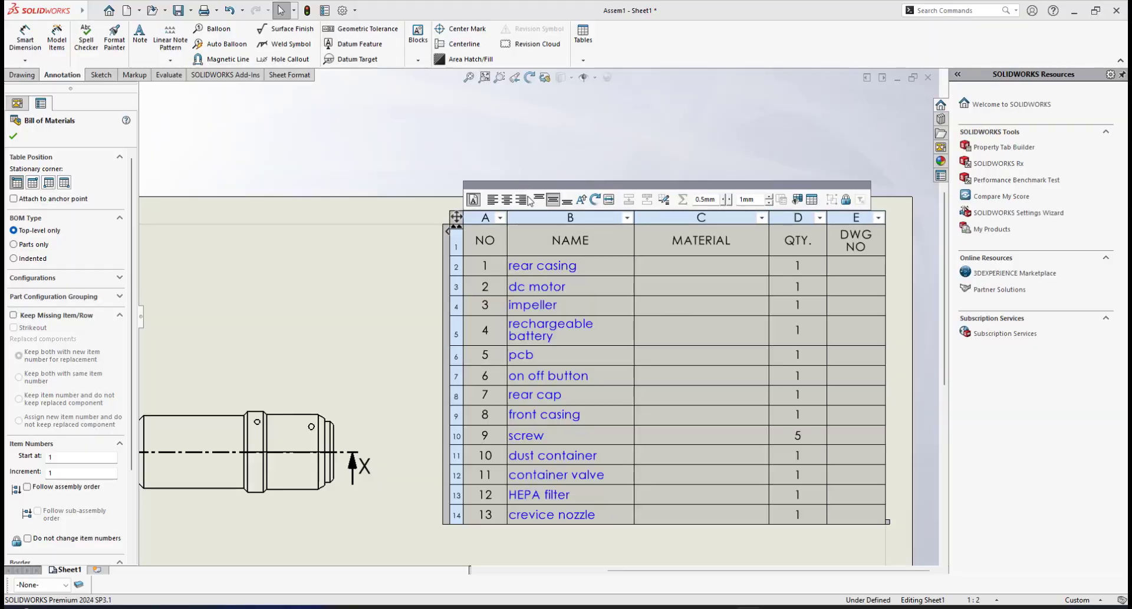
left_click(384, 250)
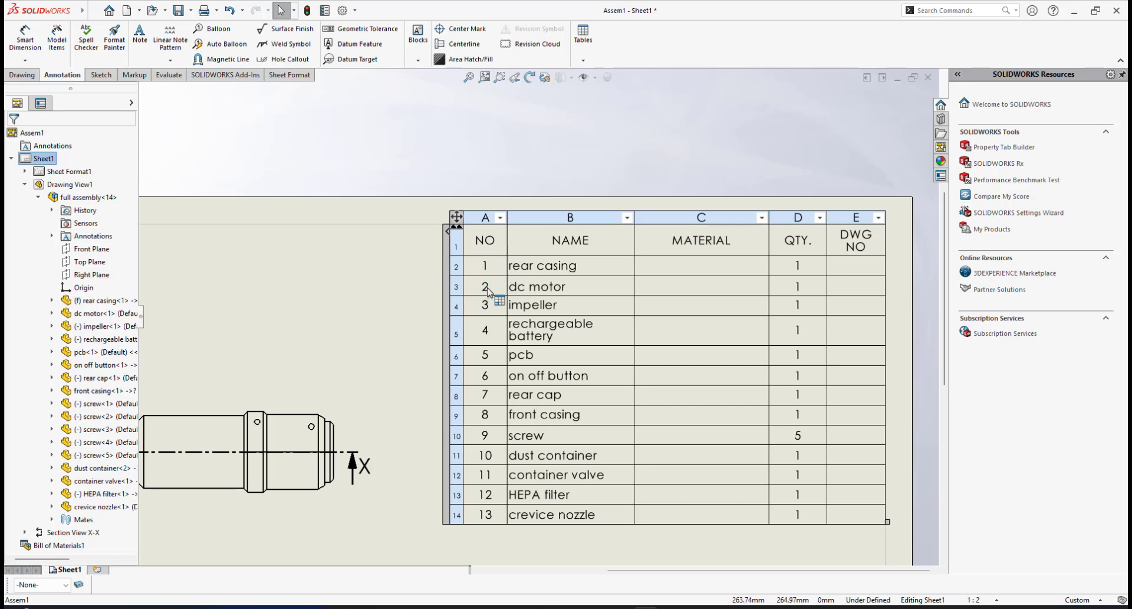
- Compare the assembly components from rear casing to on off button with their item rows in the bill of materials
scroll(384, 305, "up", 2)
mouse_move(394, 308)
middle_mouse_down("ctrl")
mouse_move(468, 273)
mouse_move(521, 265)
middle_mouse_up("ctrl")
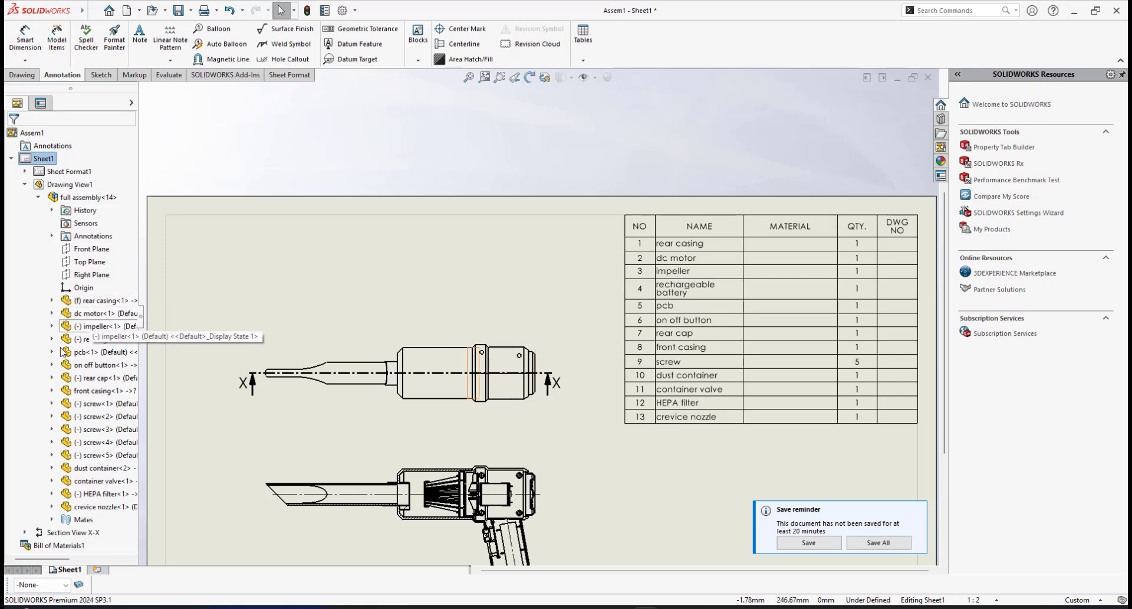
left_click(88, 300)
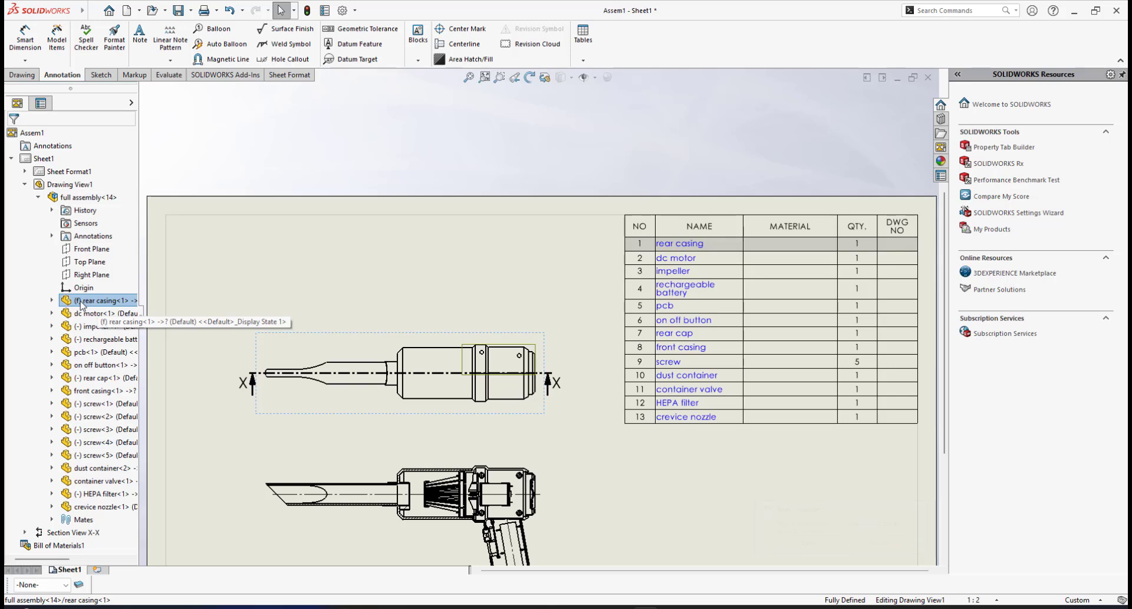
mouse_move(708, 254)
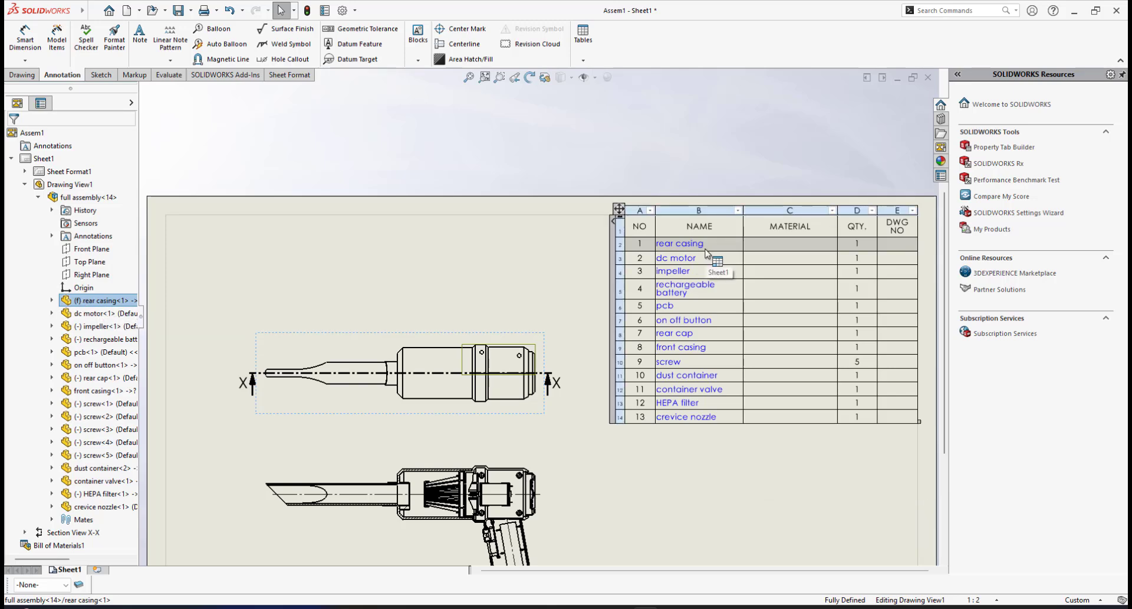
scroll(706, 254, "down", 1)
scroll(699, 259, "up", 1)
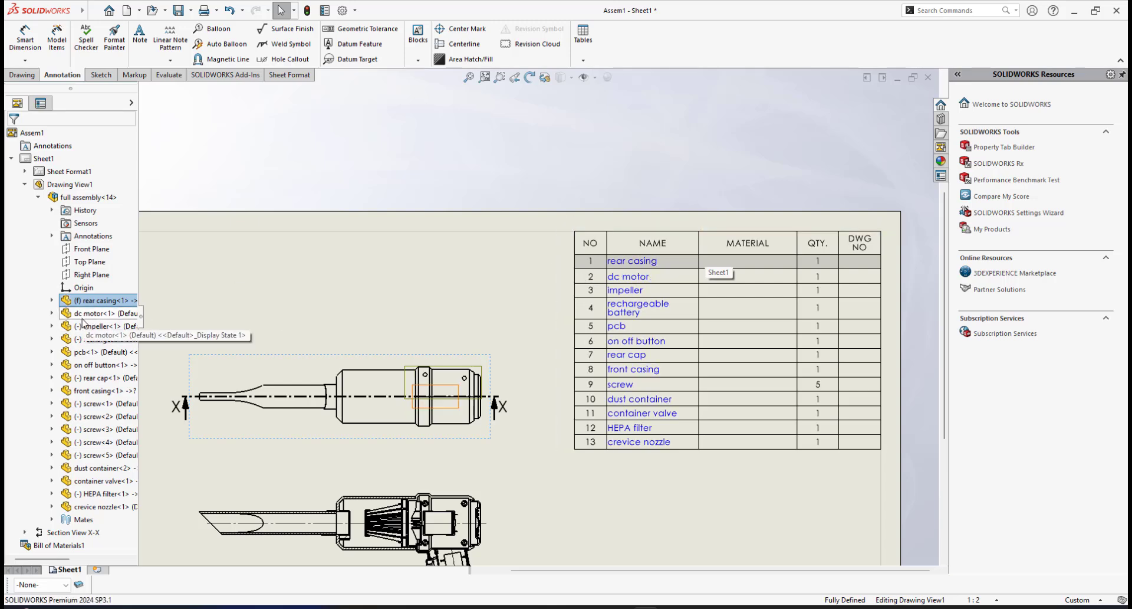
left_click(100, 313)
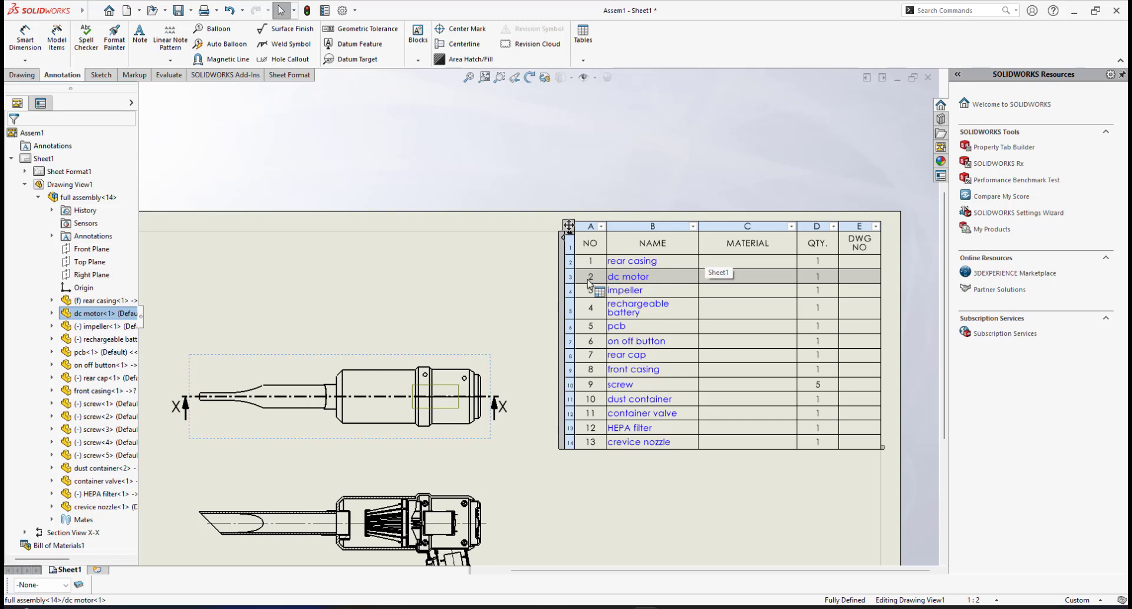
left_click(94, 326)
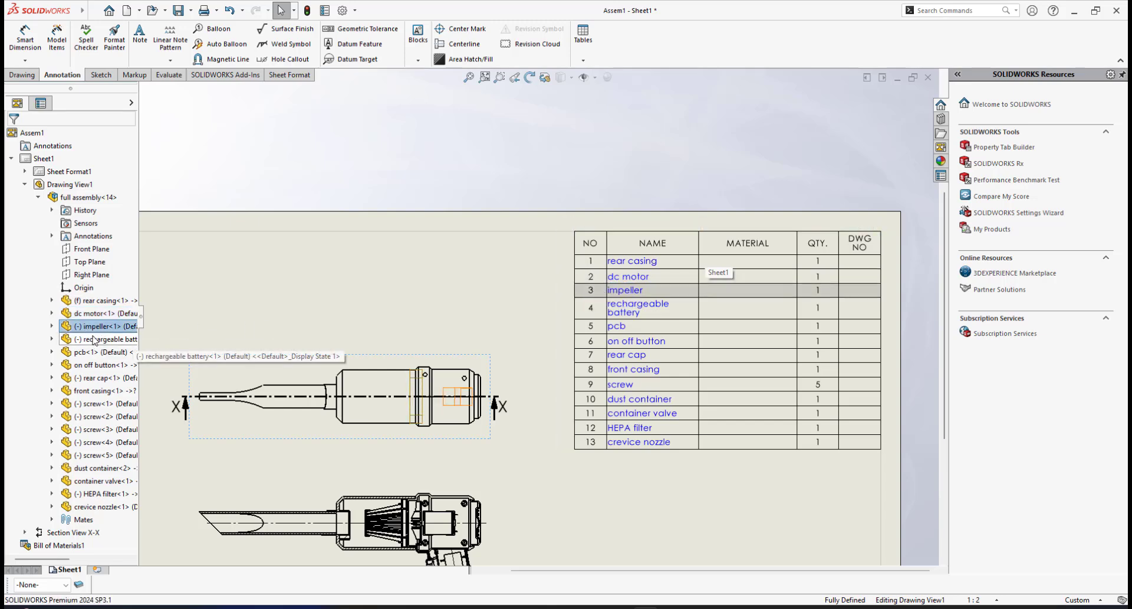
left_click(98, 339)
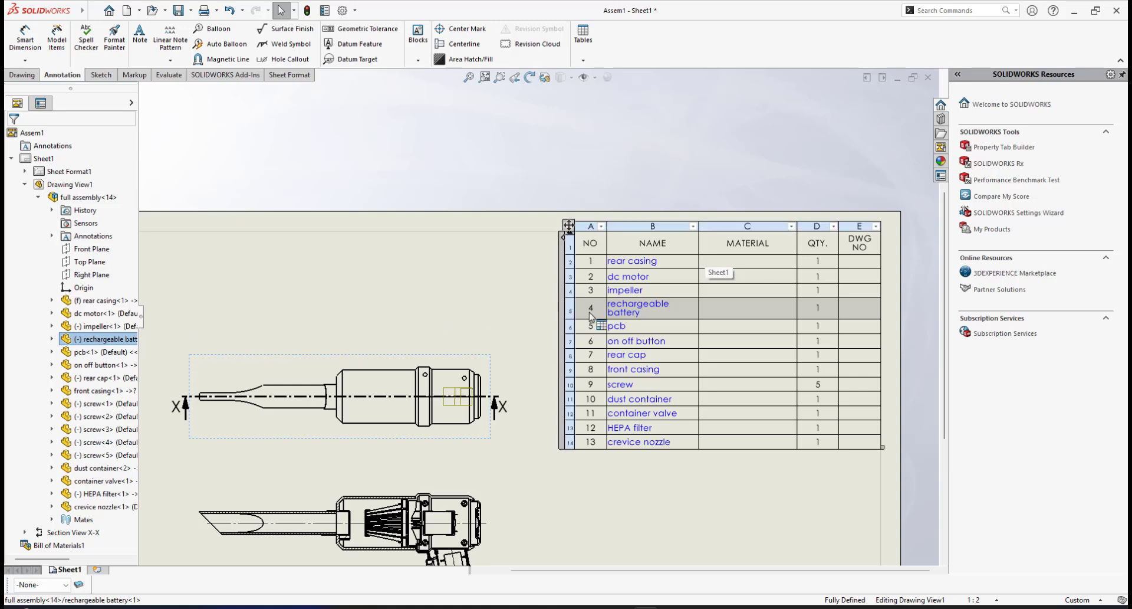
left_click(94, 352)
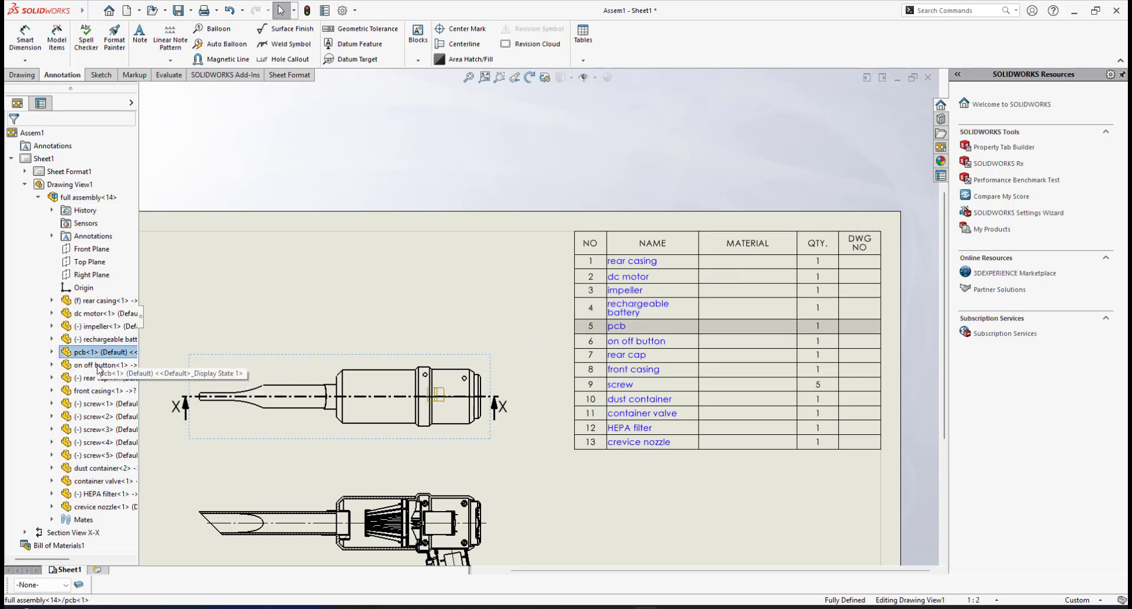
left_click(92, 366)
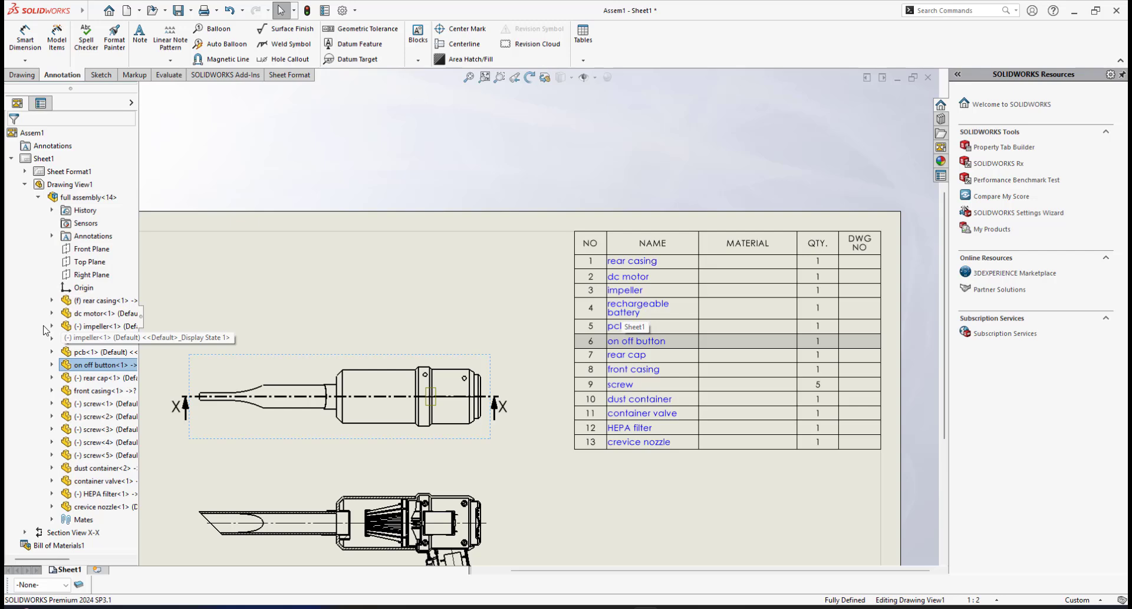
- Rewrite the bill of materials part names in capitals, naming item 6 ON/OFF BUTTON, item 9 SCREW M1.5 and item 11 DUST CONTAINER VALVE
scroll(663, 319, "down", 1)
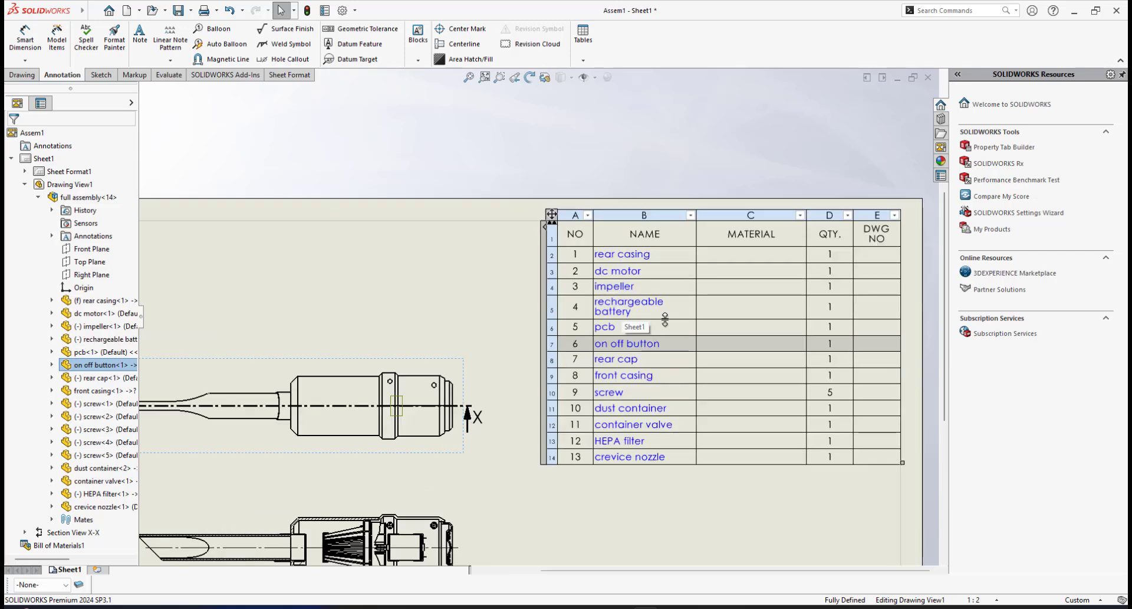
scroll(664, 320, "up", 1)
scroll(641, 316, "down", 1)
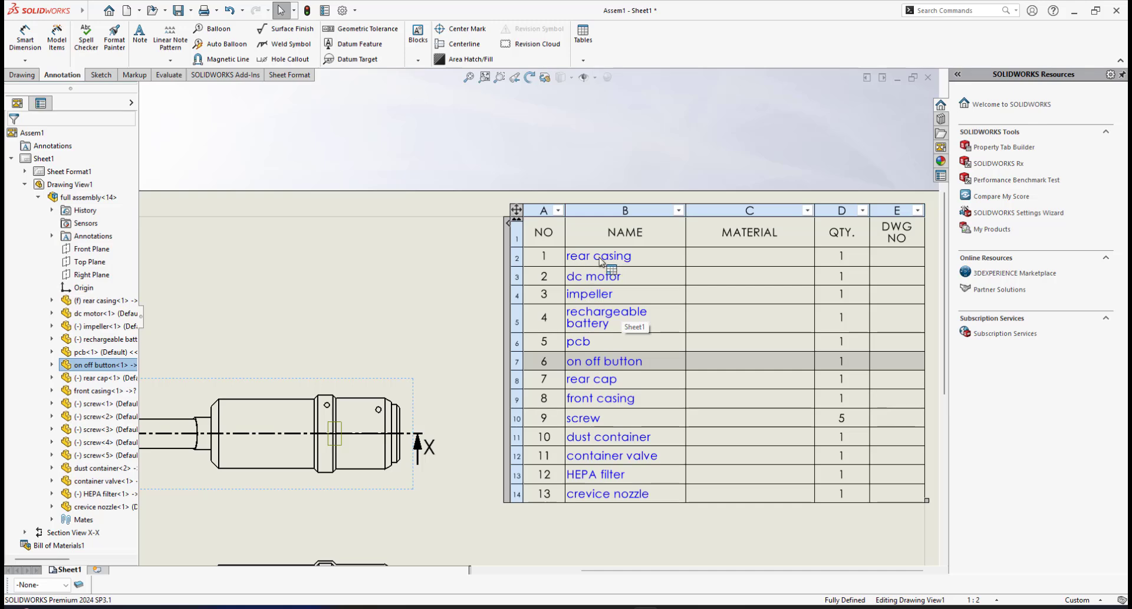
middle_click_drag(630, 281, 562, 296)
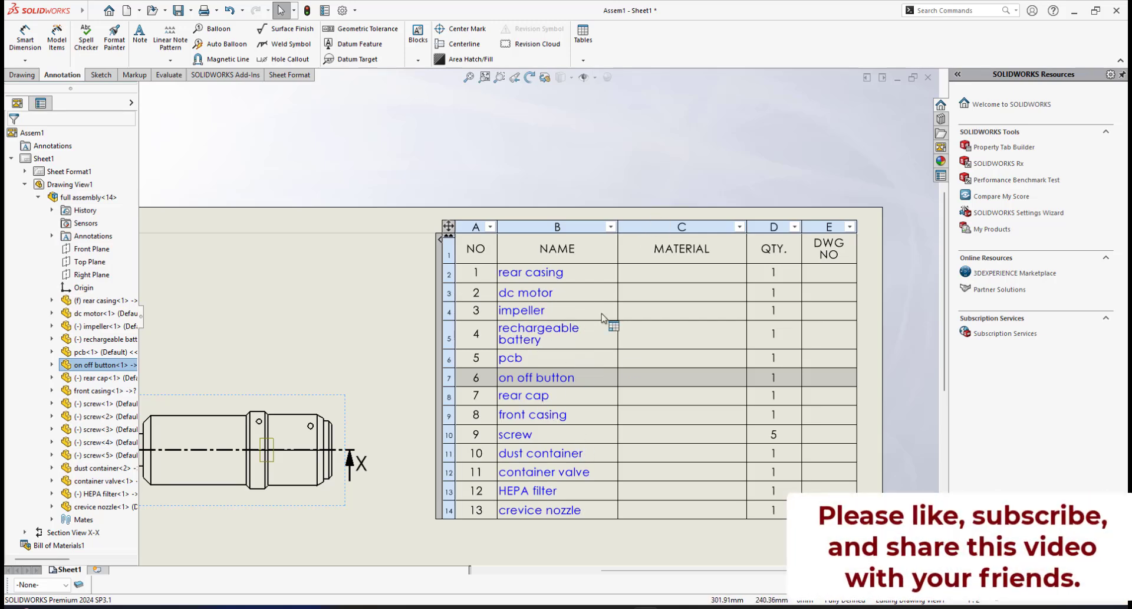
key("Escape")
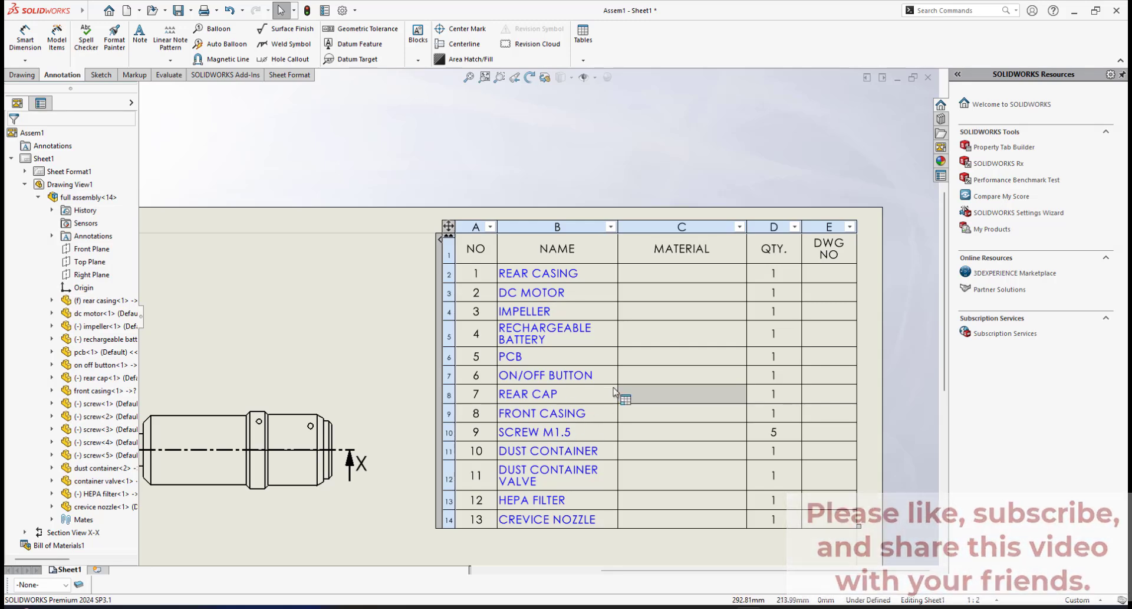
left_click(424, 304)
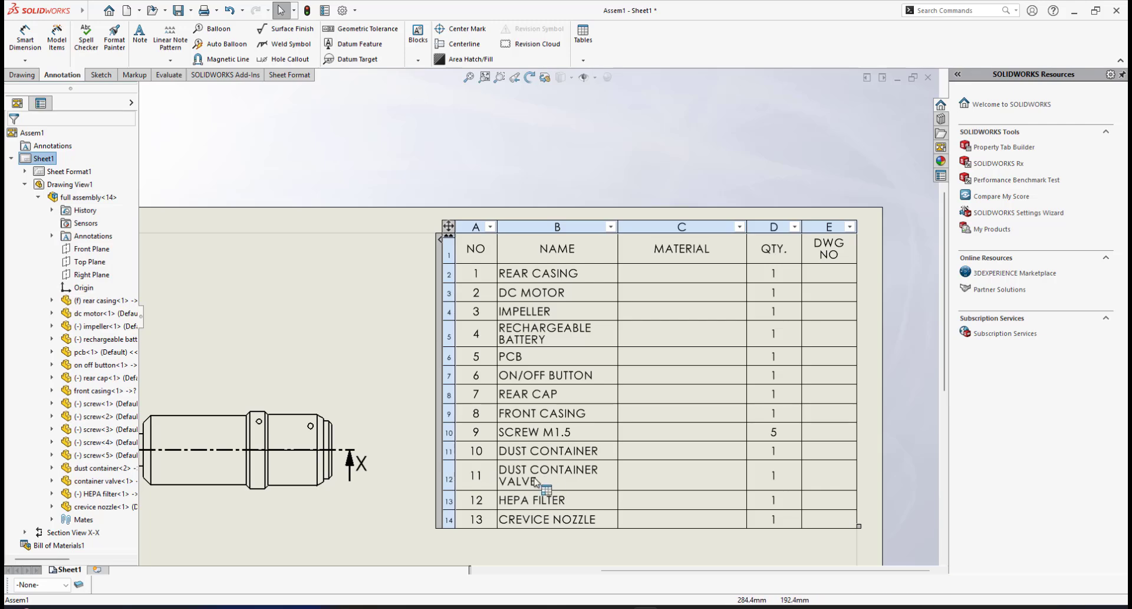
- Set the row height of all component rows, REAR CASING through CREVICE NOZZLE, to 7 mm
left_click(446, 273)
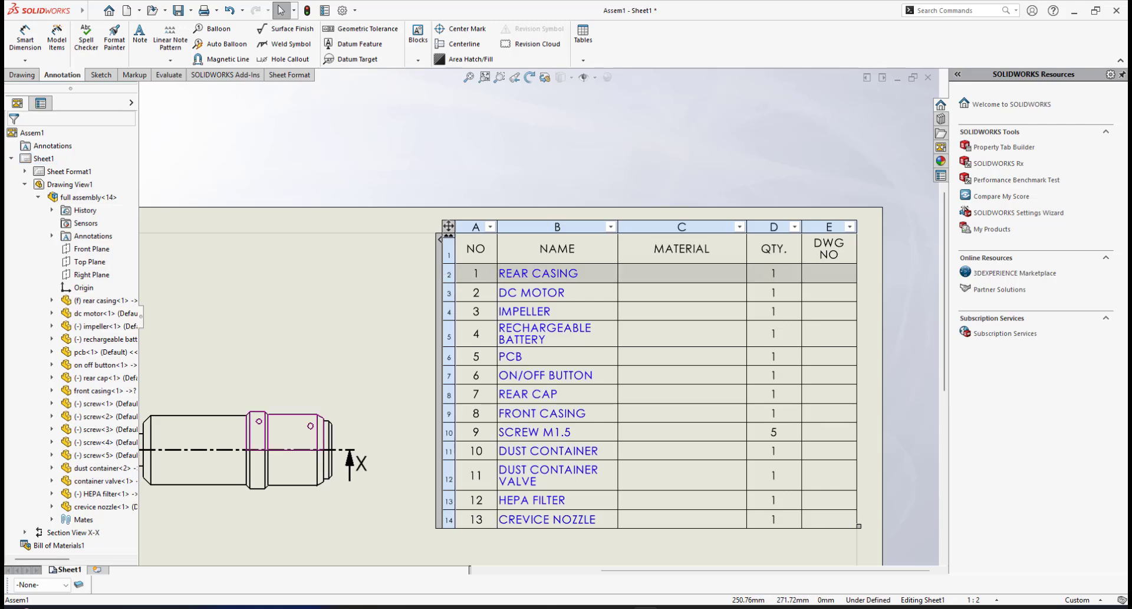
left_click(446, 520, "shift")
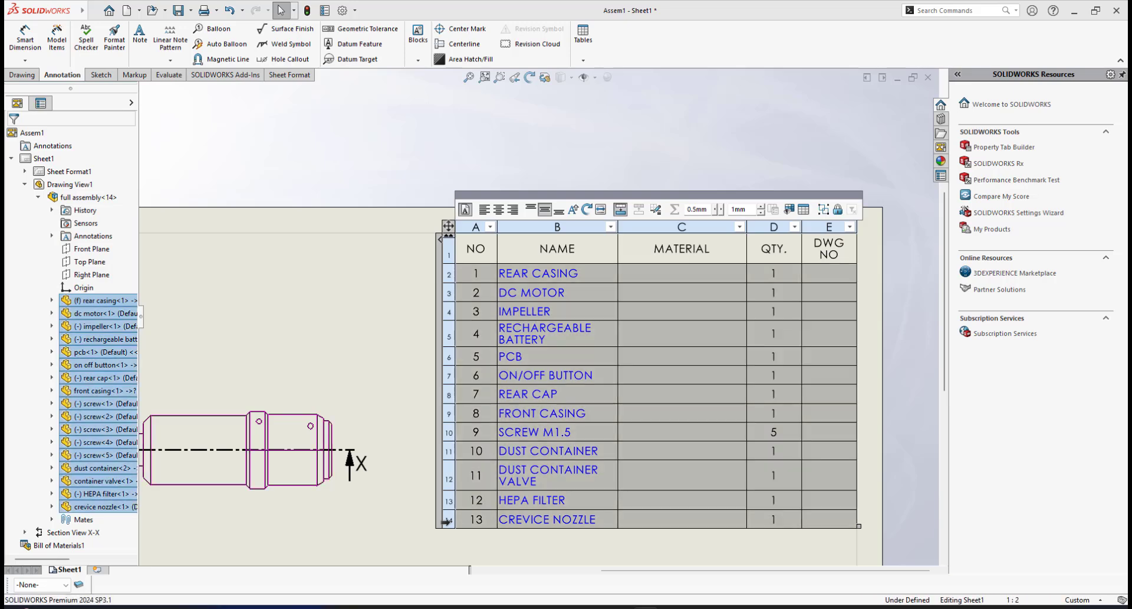
right_click(446, 521)
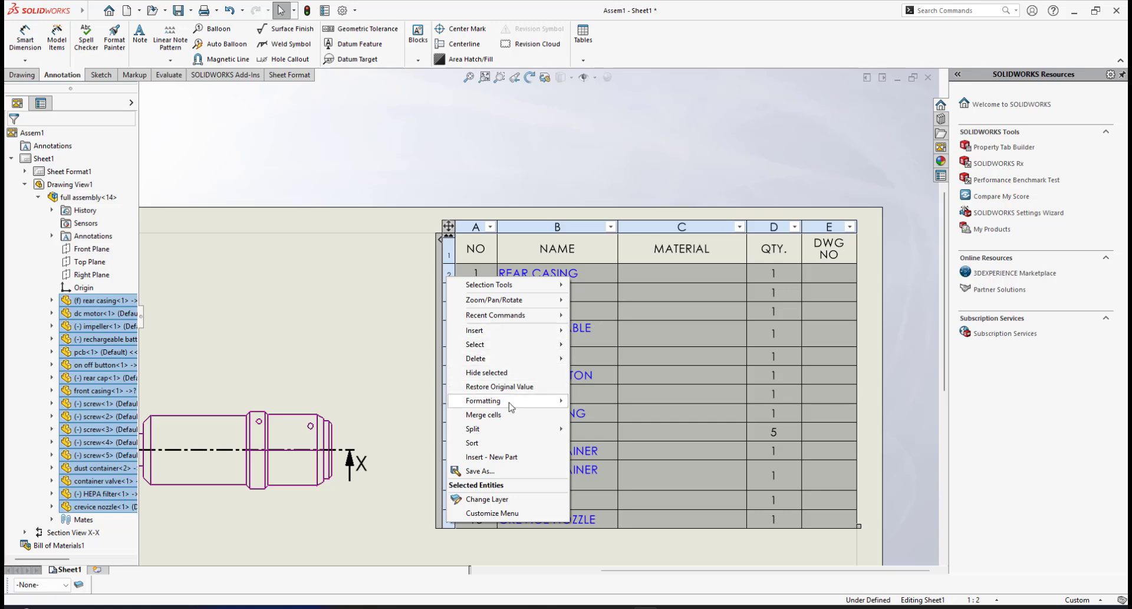
mouse_move(508, 404)
left_click(613, 431)
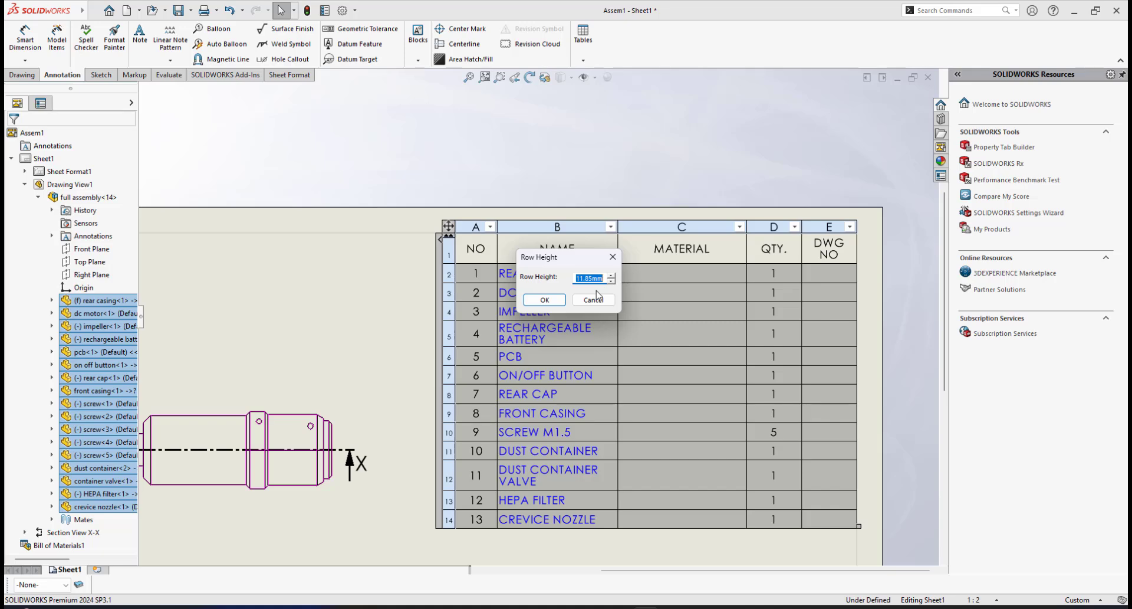
type("7")
left_click(544, 300)
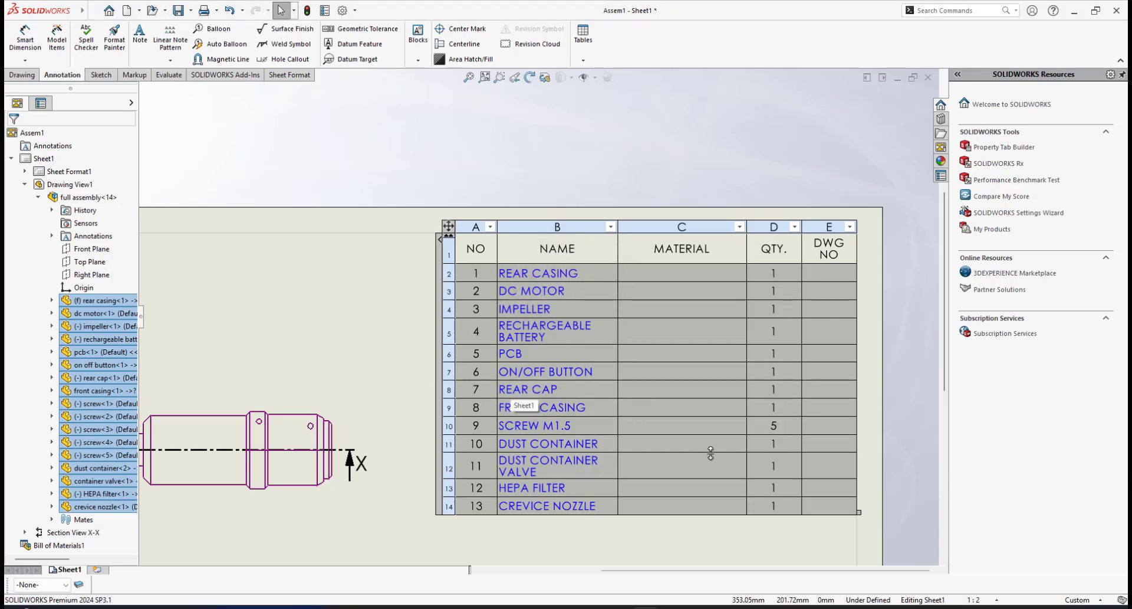
left_click(697, 345)
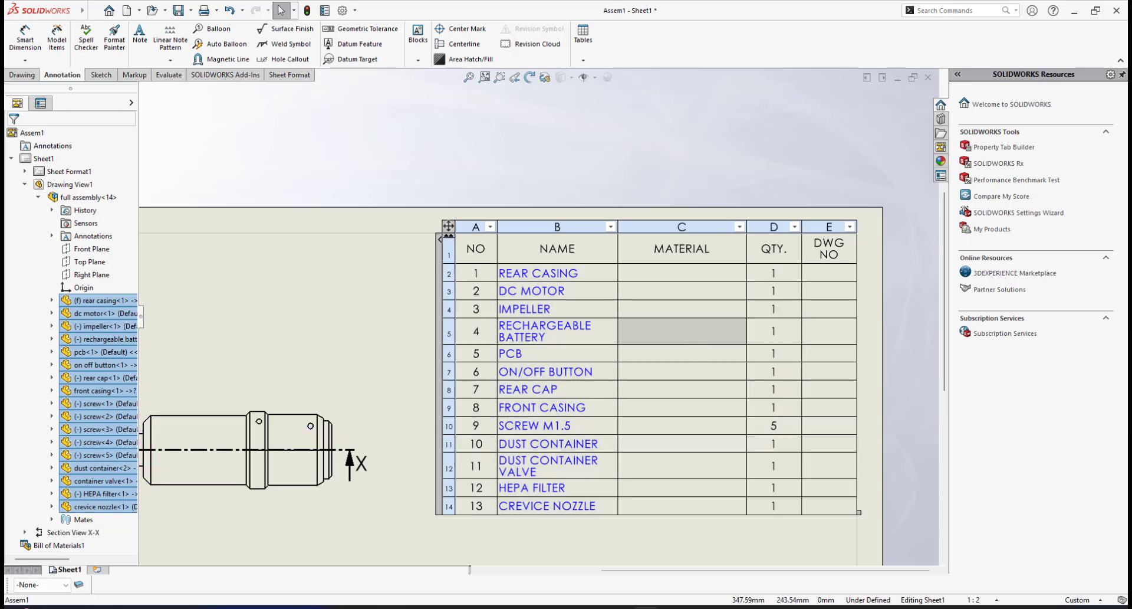
left_click(677, 276)
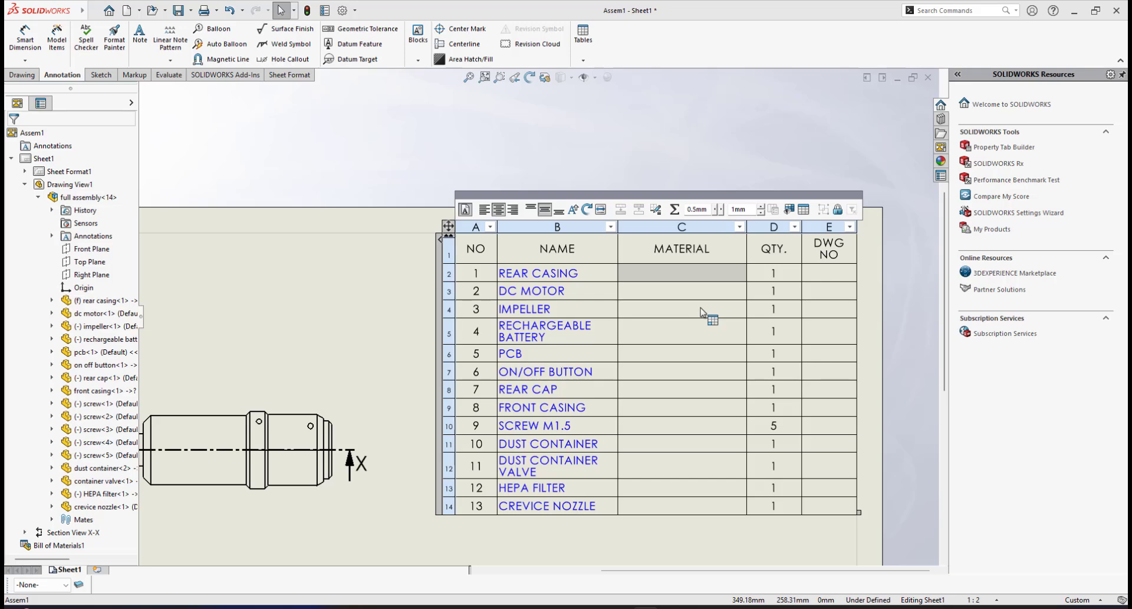
- Examine the sheet layout with the top view, section X-X and the bill of materials
scroll(374, 417, "up", 5)
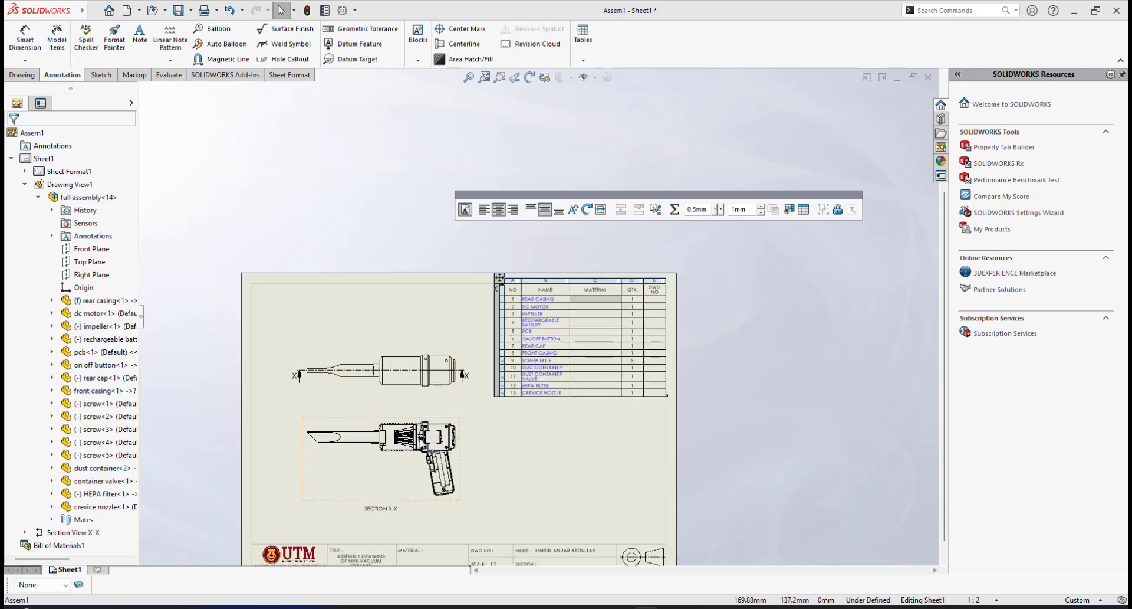
scroll(456, 421, "down", 2)
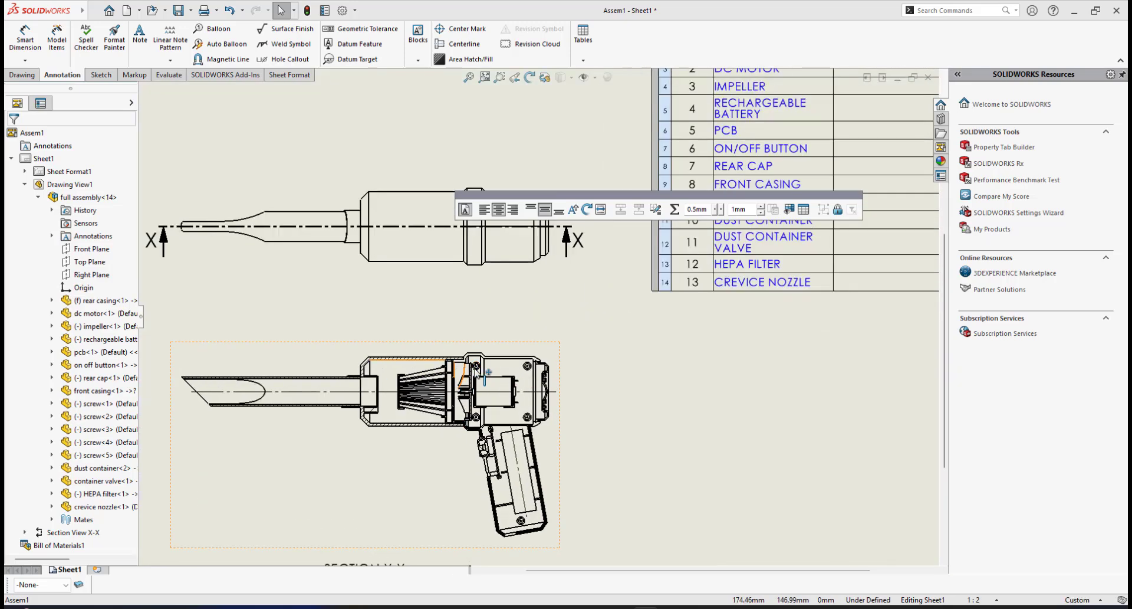
scroll(515, 333, "up", 2)
scroll(514, 334, "down", 1)
scroll(627, 295, "up", 2)
scroll(627, 293, "down", 1)
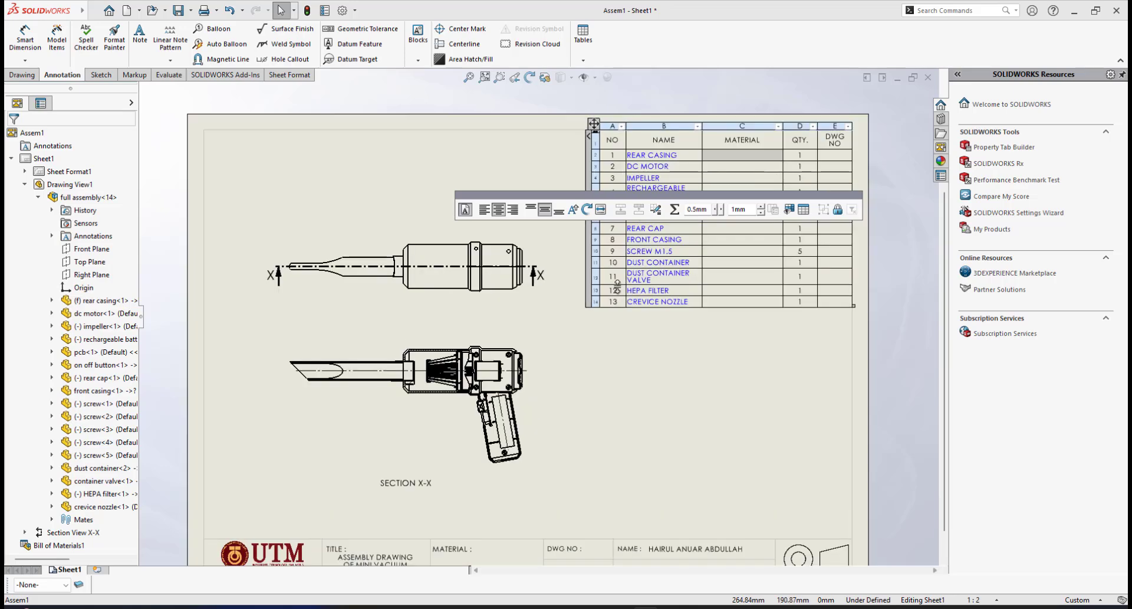
- Examine the bill of materials' MATERIAL column, then switch to Firefox and read the material suggestions for the mini vacuum cleaner in ChatGPT
scroll(628, 294, "up", 1)
scroll(639, 259, "down", 2)
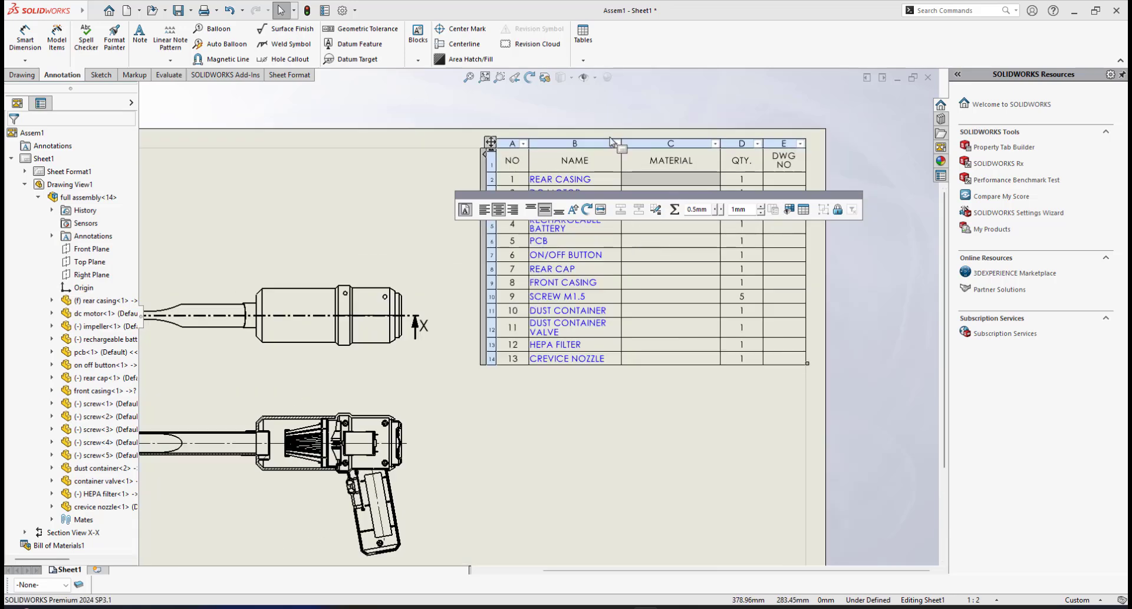
scroll(640, 259, "up", 2)
scroll(640, 262, "down", 2)
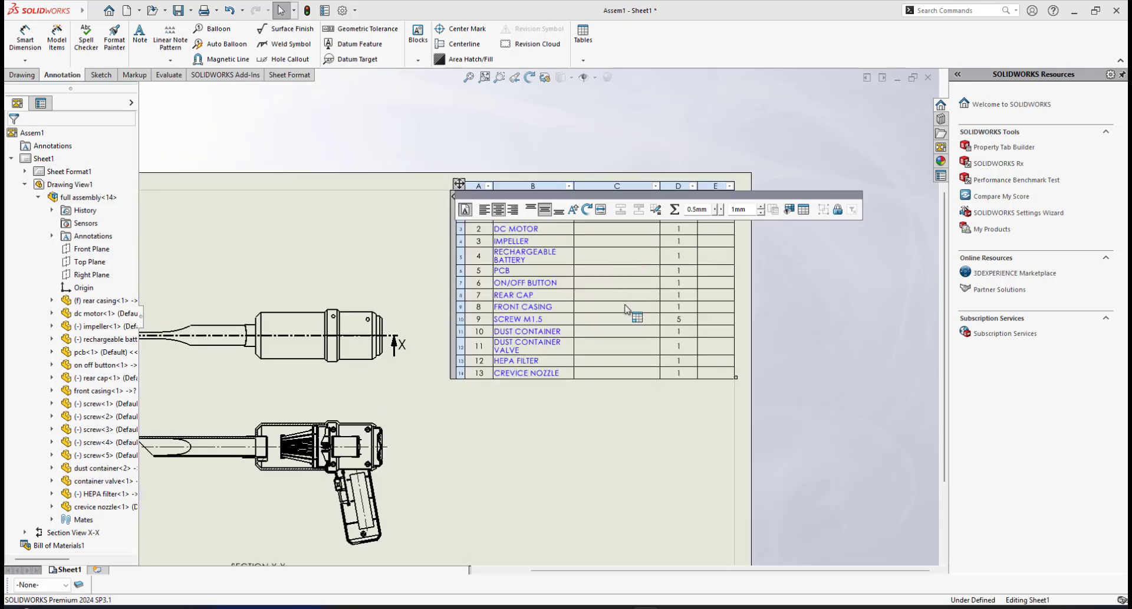
scroll(625, 310, "down", 4)
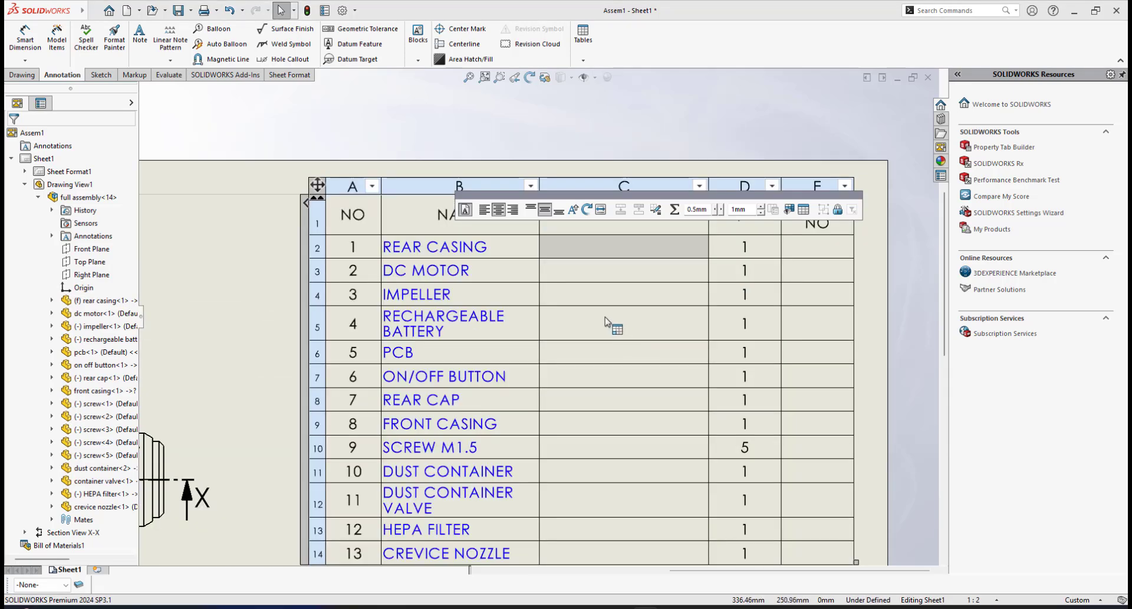
scroll(607, 322, "up", 1)
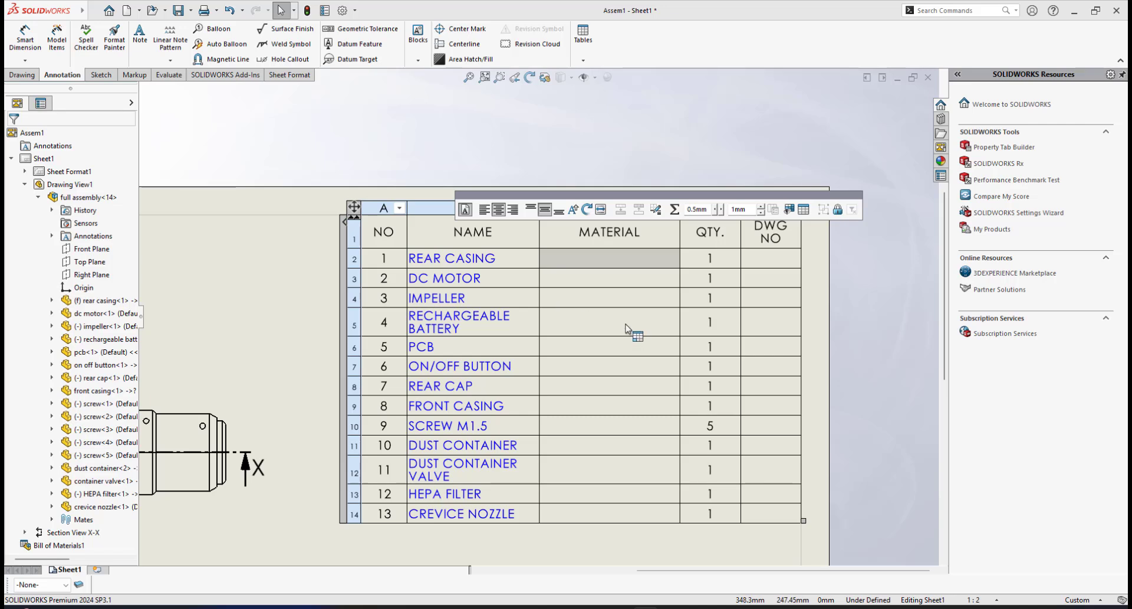
key("alt+Tab")
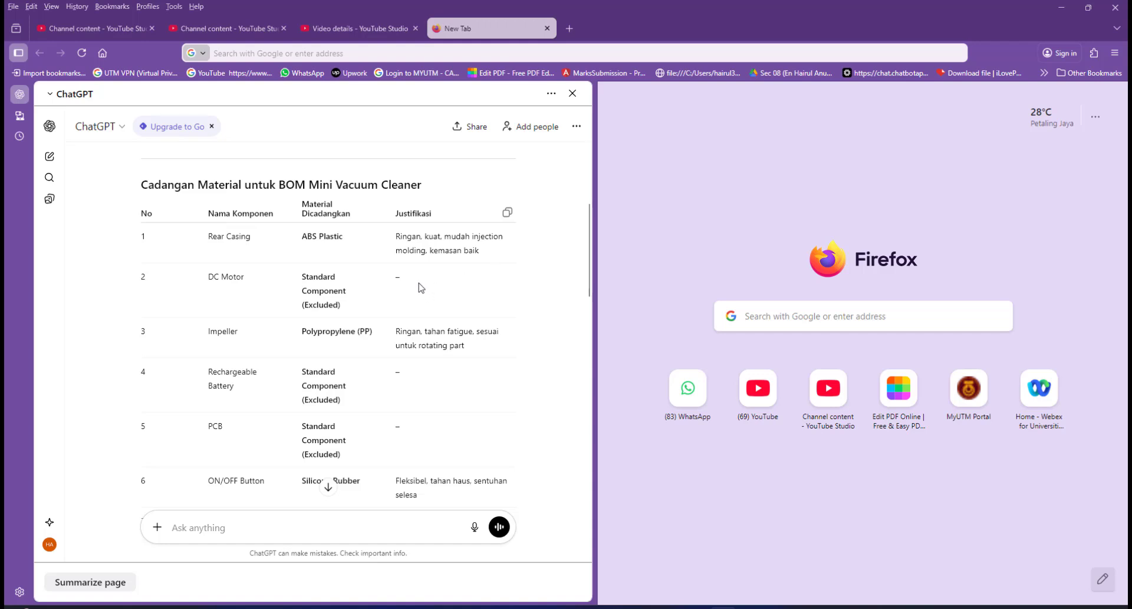
scroll(421, 287, "up", 2)
scroll(419, 289, "down", 2)
scroll(417, 289, "up", 2)
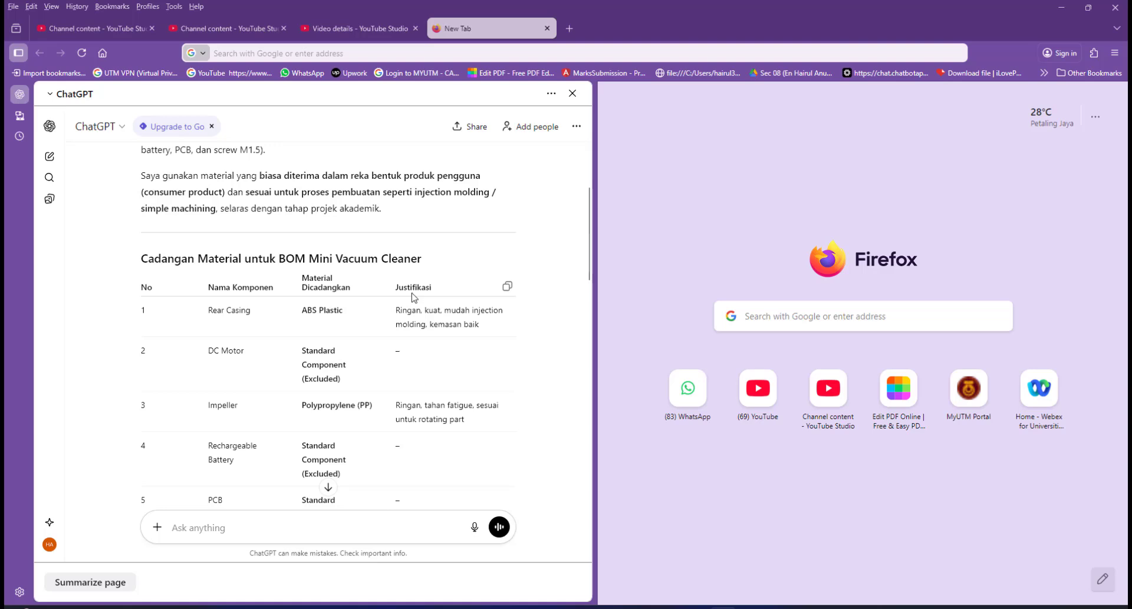
scroll(413, 296, "down", 2)
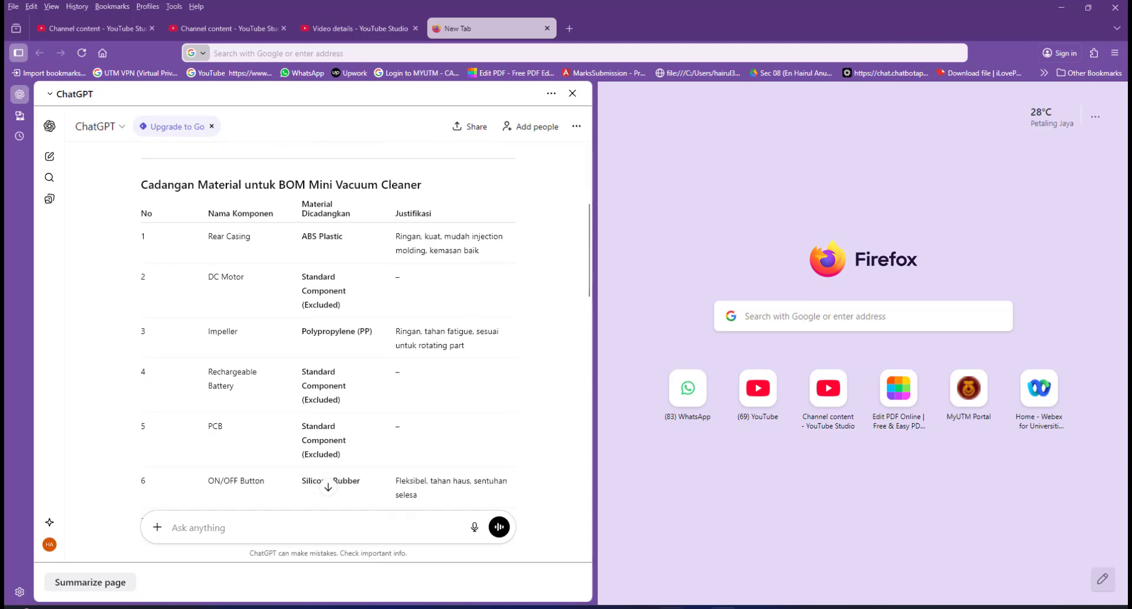
- Compare the drawing views and bill of materials in SOLIDWORKS with the component materials suggested in the ChatGPT table in Firefox
left_click(664, 559)
scroll(345, 373, "up", 2)
scroll(352, 364, "down", 1)
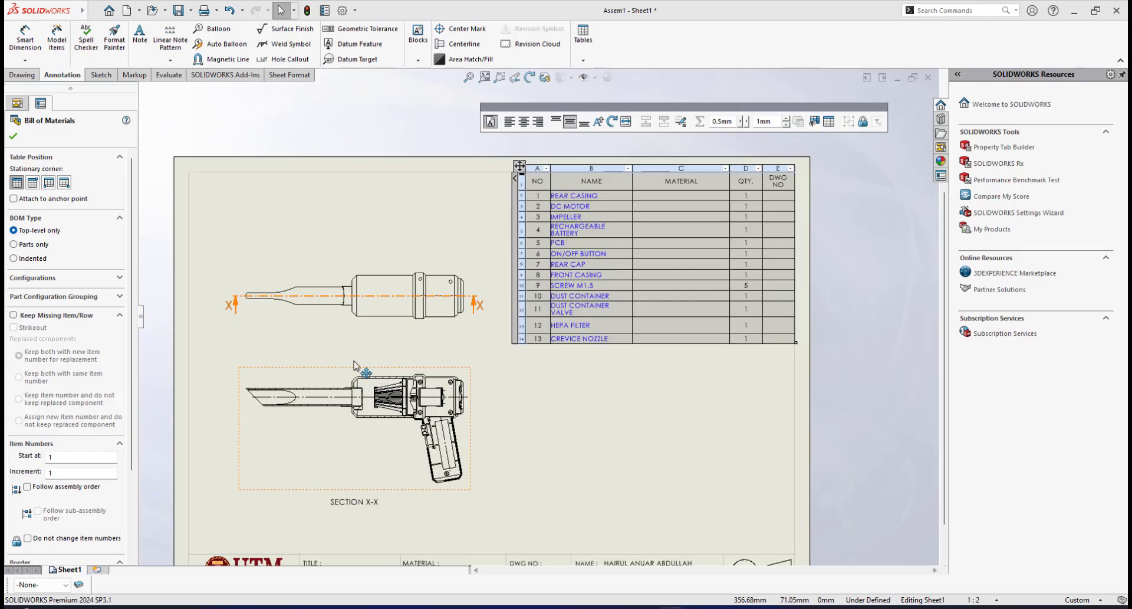
scroll(353, 354, "down", 1)
mouse_move(359, 353)
middle_mouse_down()
mouse_move(378, 356)
mouse_move(429, 324)
mouse_move(408, 343)
middle_mouse_up()
scroll(525, 348, "down", 1)
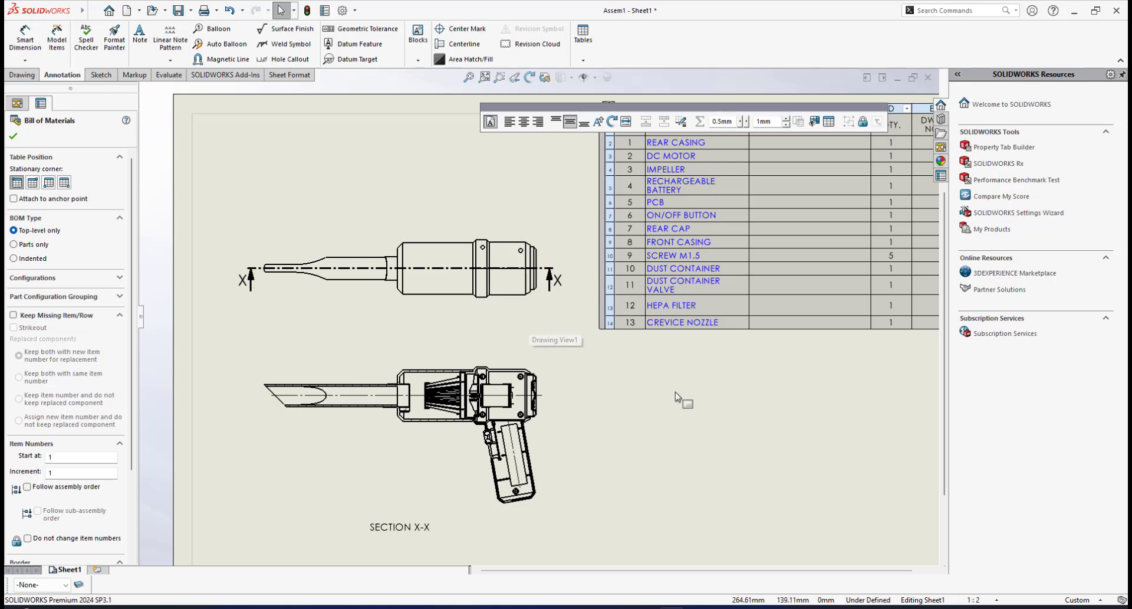
left_click(594, 608)
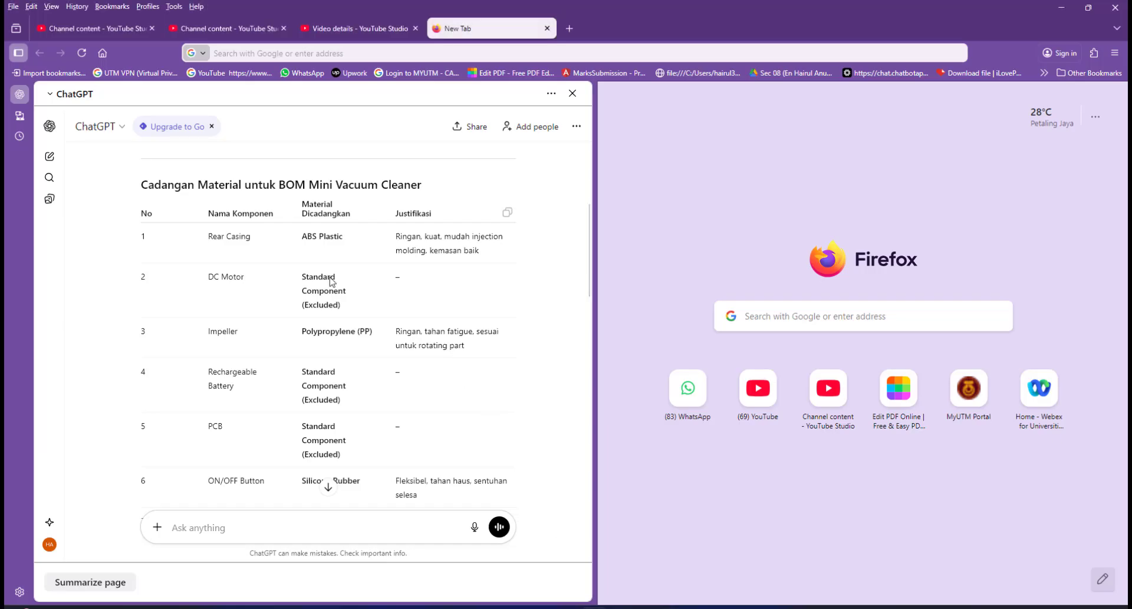
scroll(336, 282, "up", 3)
scroll(342, 281, "down", 3)
scroll(353, 321, "down", 2)
scroll(351, 317, "up", 3)
scroll(352, 318, "down", 1)
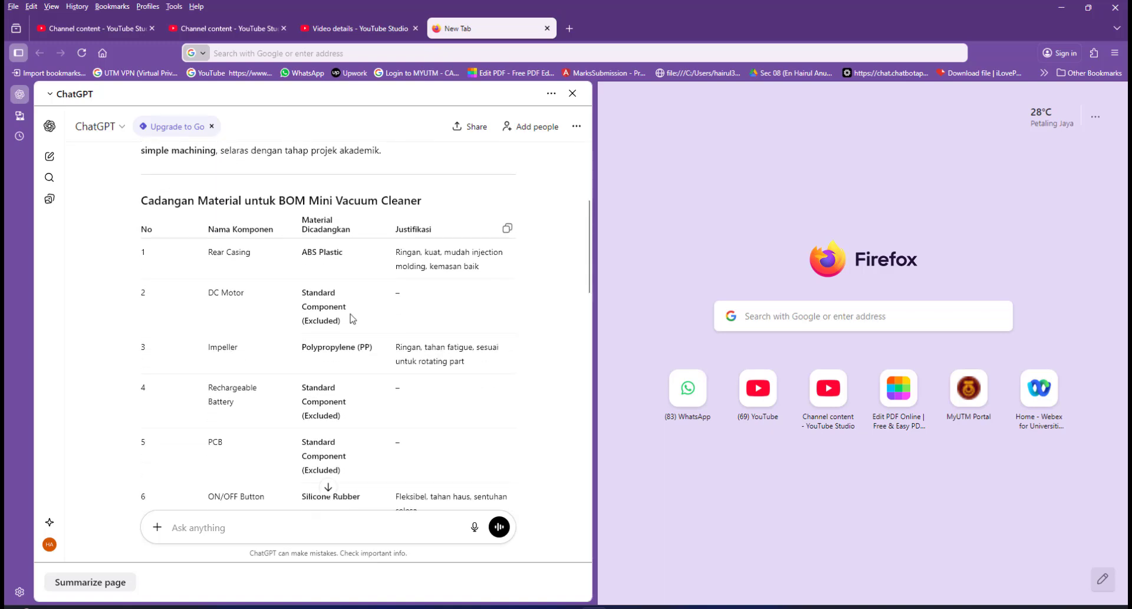
scroll(353, 318, "down", 1)
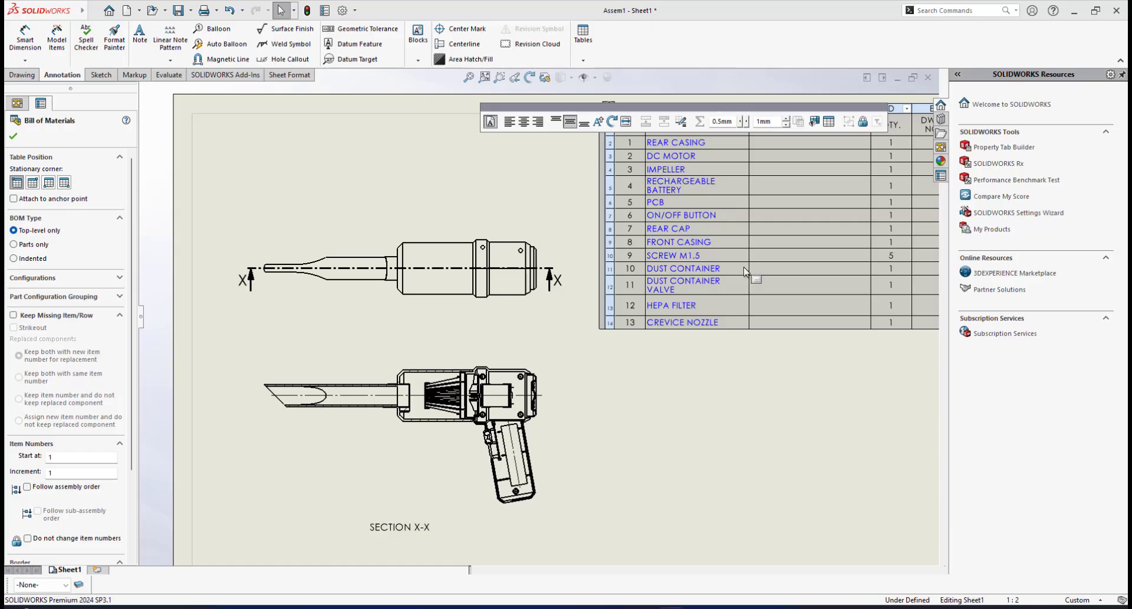
- In SOLIDWORKS, enter ABS as the material of the REAR CASING in the bill of materials
key("f")
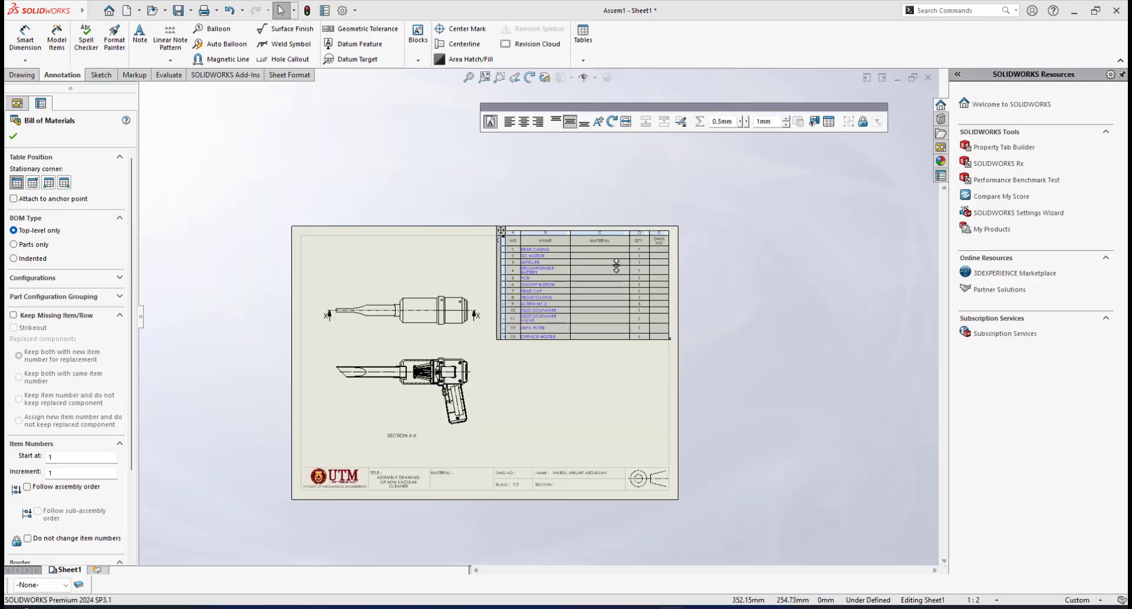
scroll(615, 263, "down", 5)
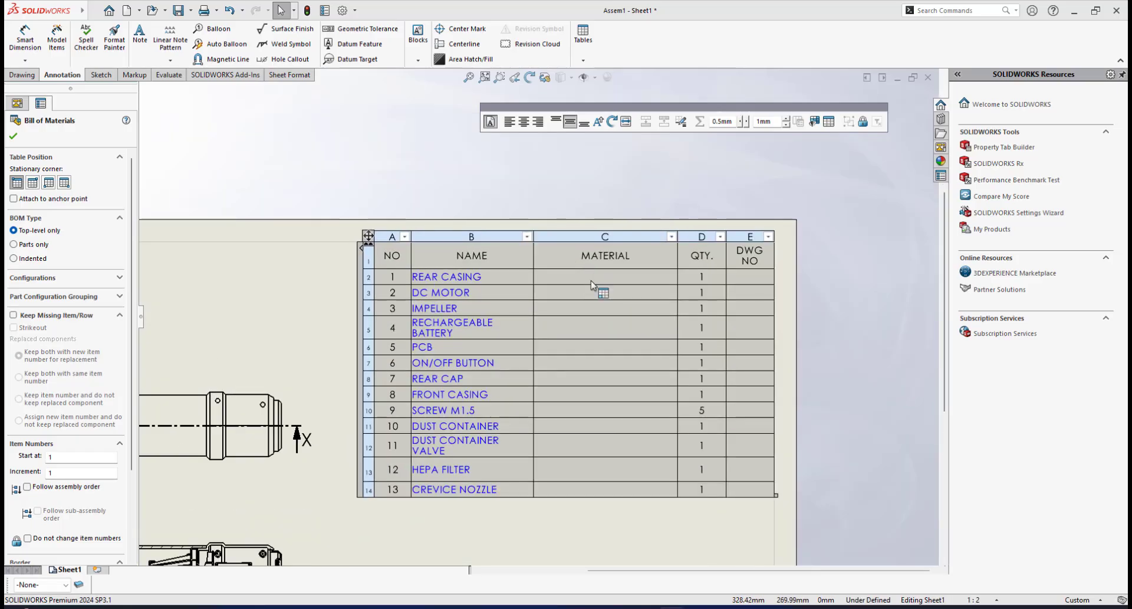
double_click(592, 281)
type("ABS")
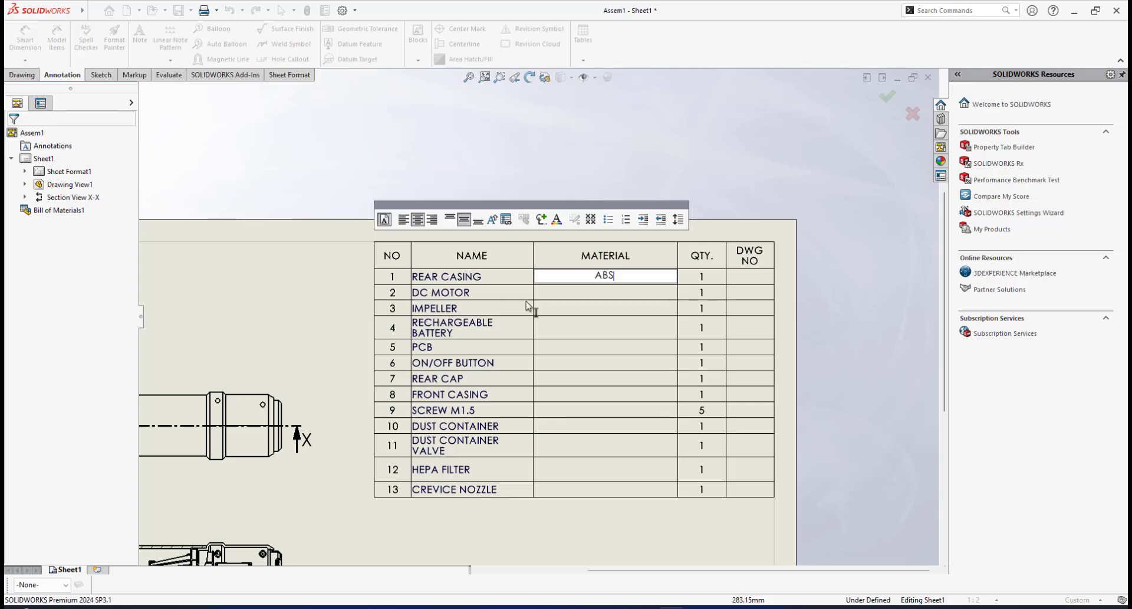
- Copy Polypropylene from the ChatGPT table in Firefox into the IMPELLER's material cell in SOLIDWORKS and set it in all capitals
left_click(592, 607)
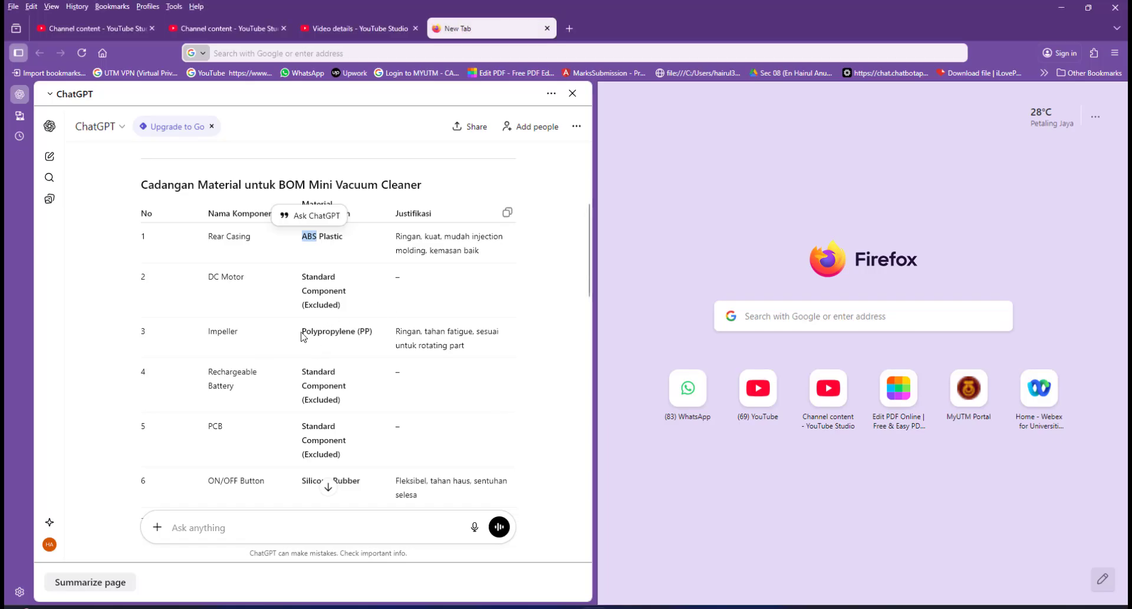
left_click_drag(302, 334, 355, 333)
key("ctrl+c")
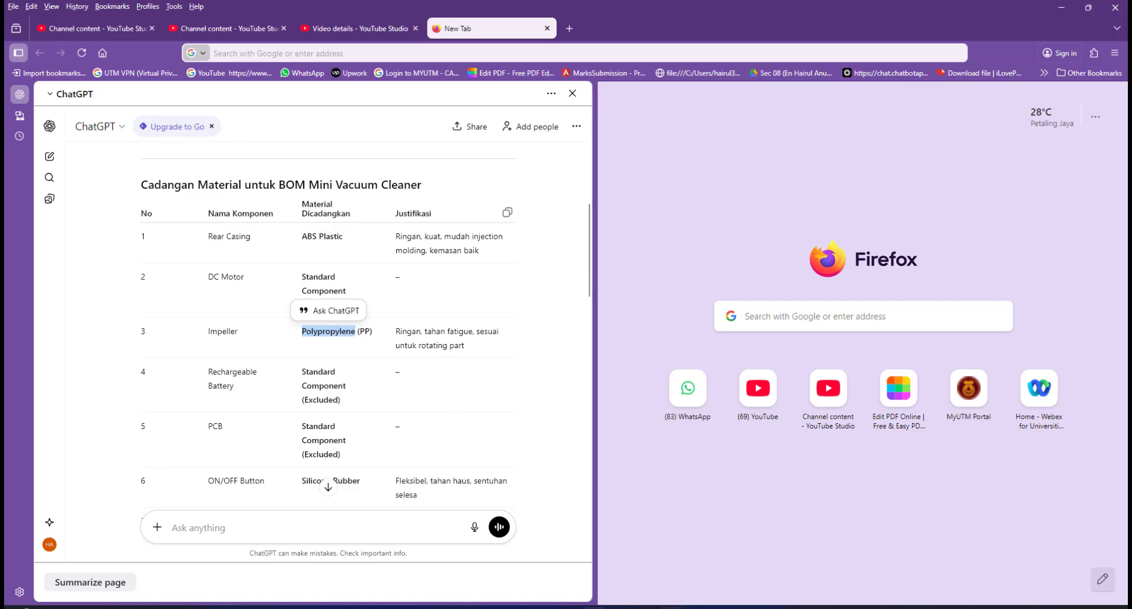
left_click(671, 606)
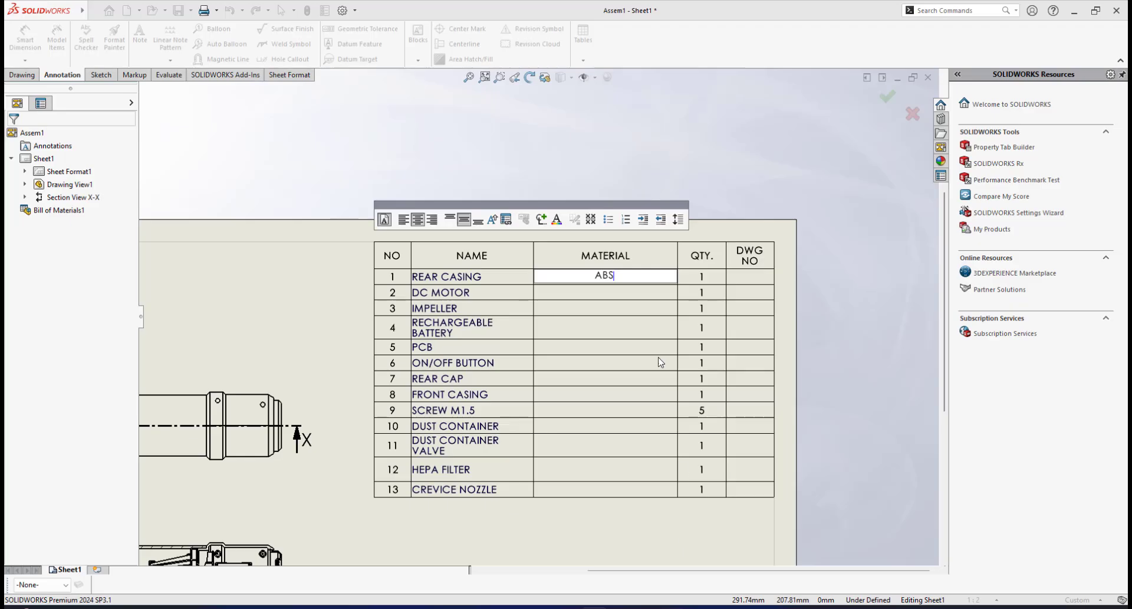
left_click(585, 311)
left_click(600, 313)
key("ctrl+v")
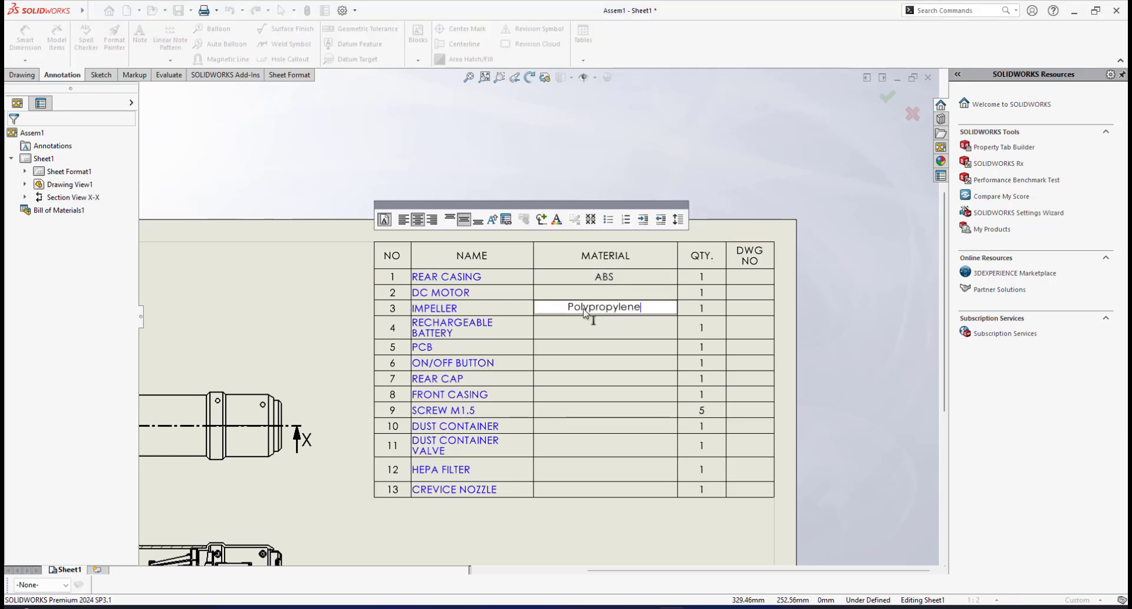
left_click(493, 223)
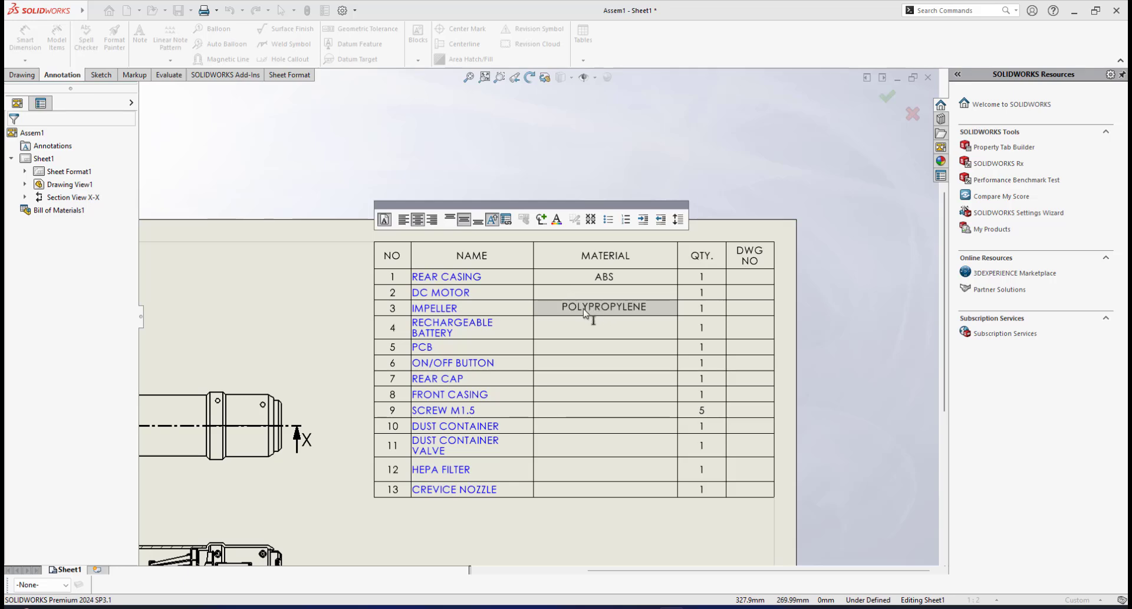
- Switch to Firefox and read ChatGPT's remaining material suggestions, including its follow-up answer about the rigid ON/OFF button
key("alt+Tab")
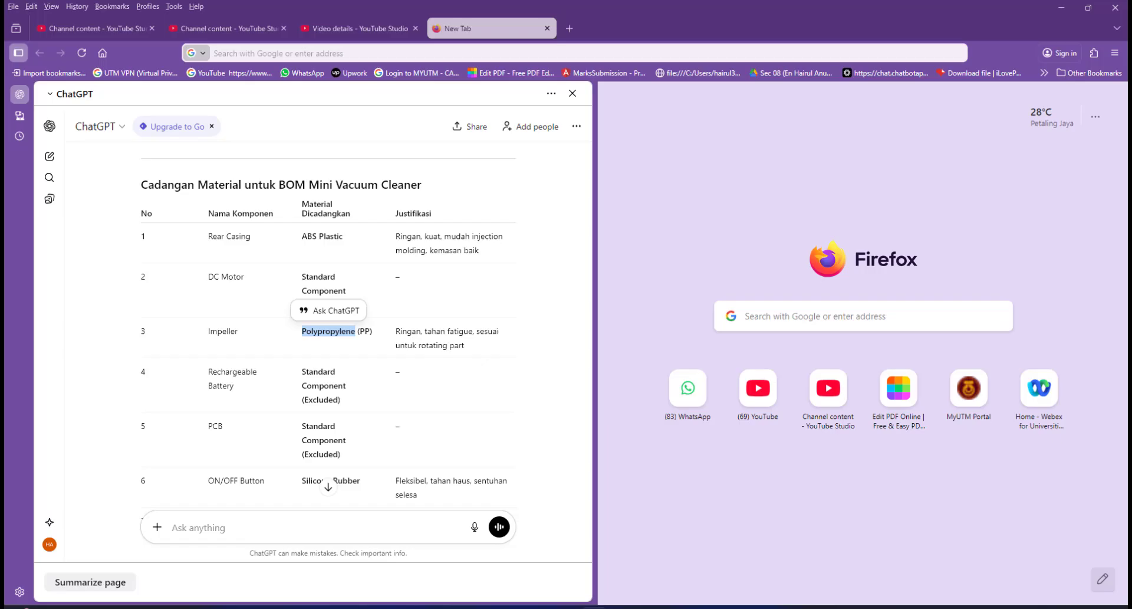
scroll(321, 348, "down", 2)
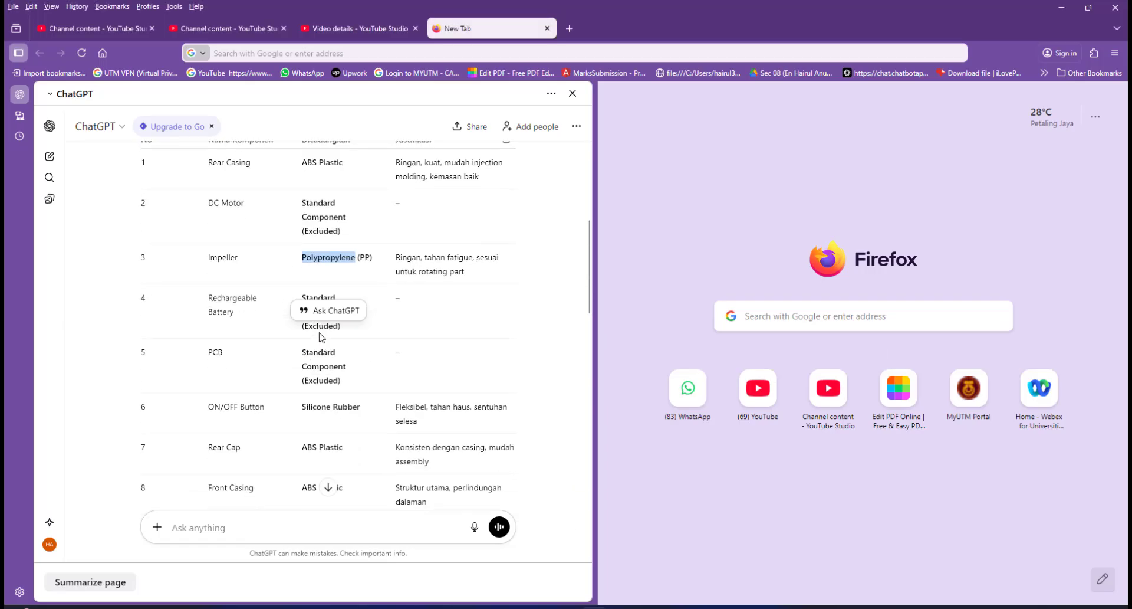
scroll(321, 337, "up", 2)
scroll(319, 381, "down", 2)
scroll(311, 363, "down", 2)
scroll(314, 277, "down", 2)
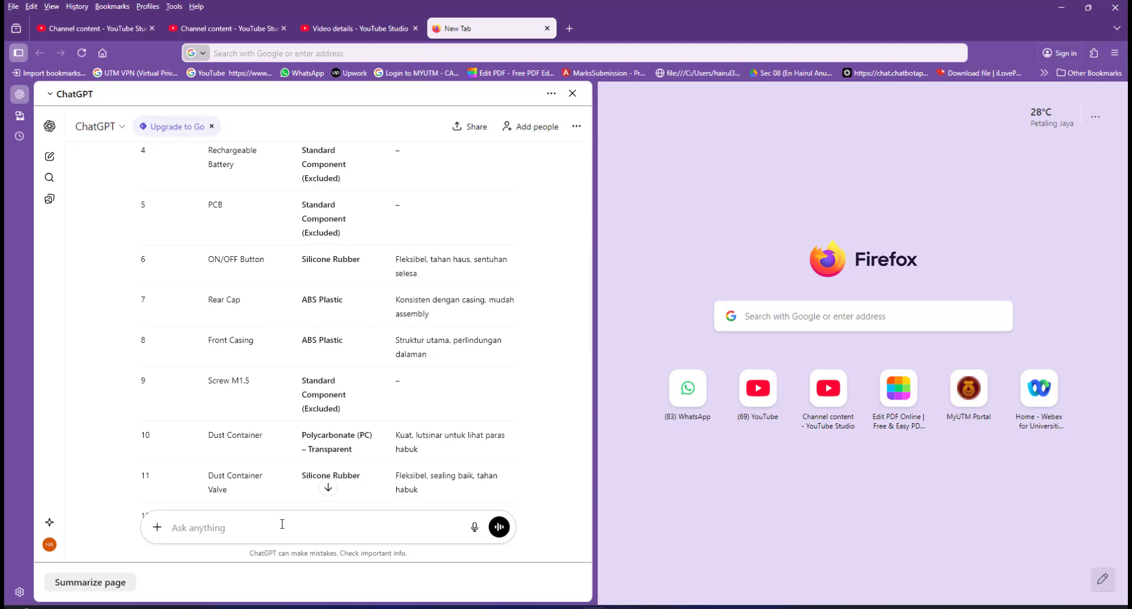
scroll(376, 438, "down", 5)
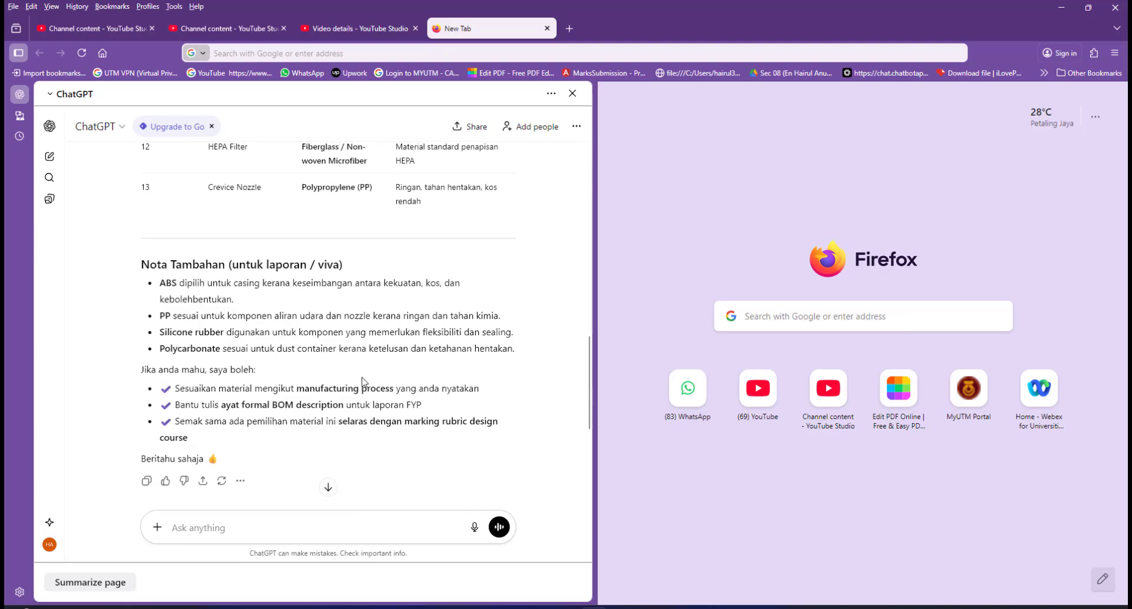
scroll(365, 382, "down", 5)
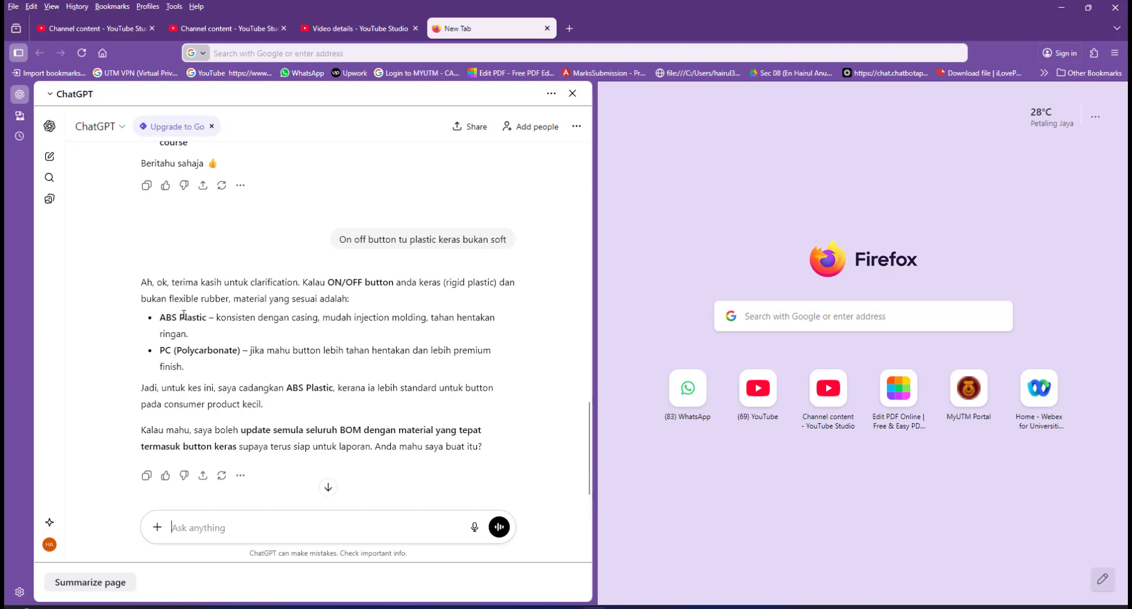
scroll(331, 342, "up", 10)
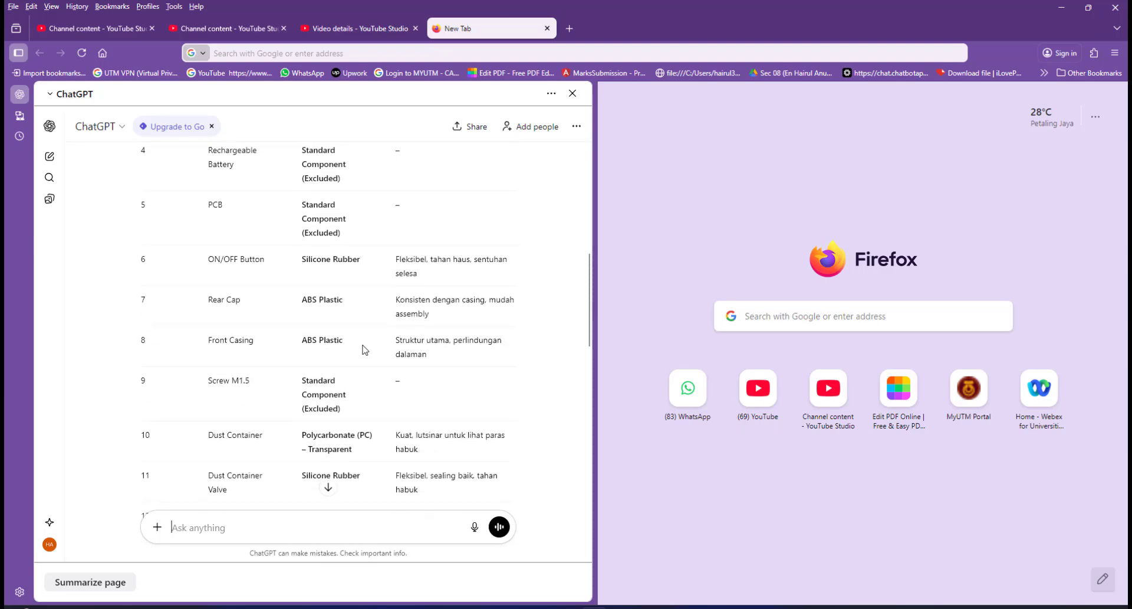
- Copy ABS from the ChatGPT table and paste it as the ON/OFF BUTTON's material in the SOLIDWORKS bill of materials
left_click_drag(302, 302, 319, 300)
key("ctrl+c")
key("alt+Tab")
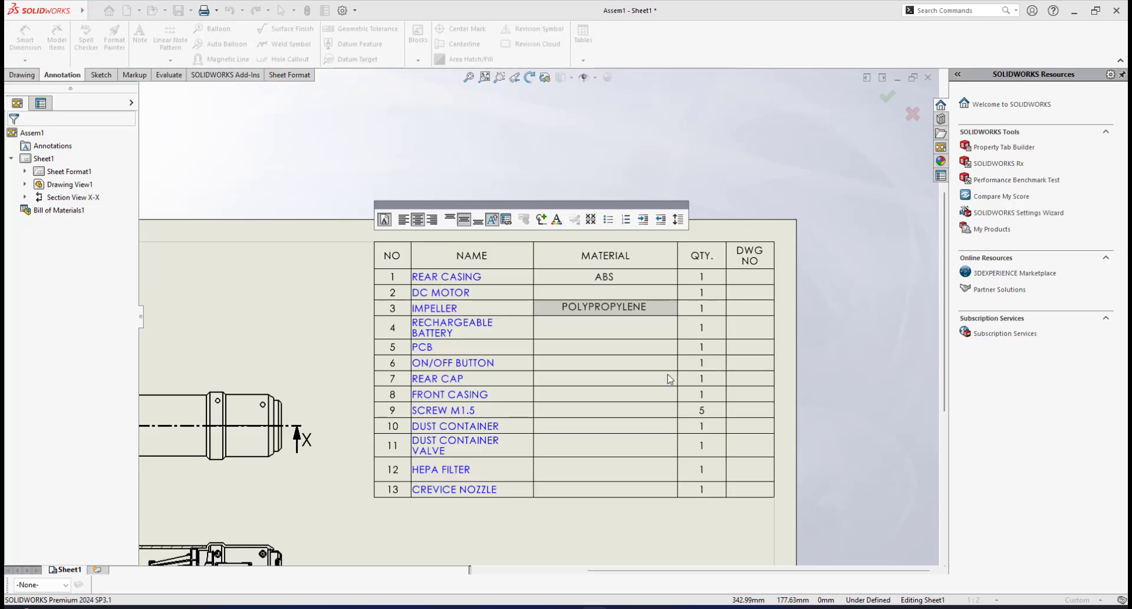
double_click(597, 363)
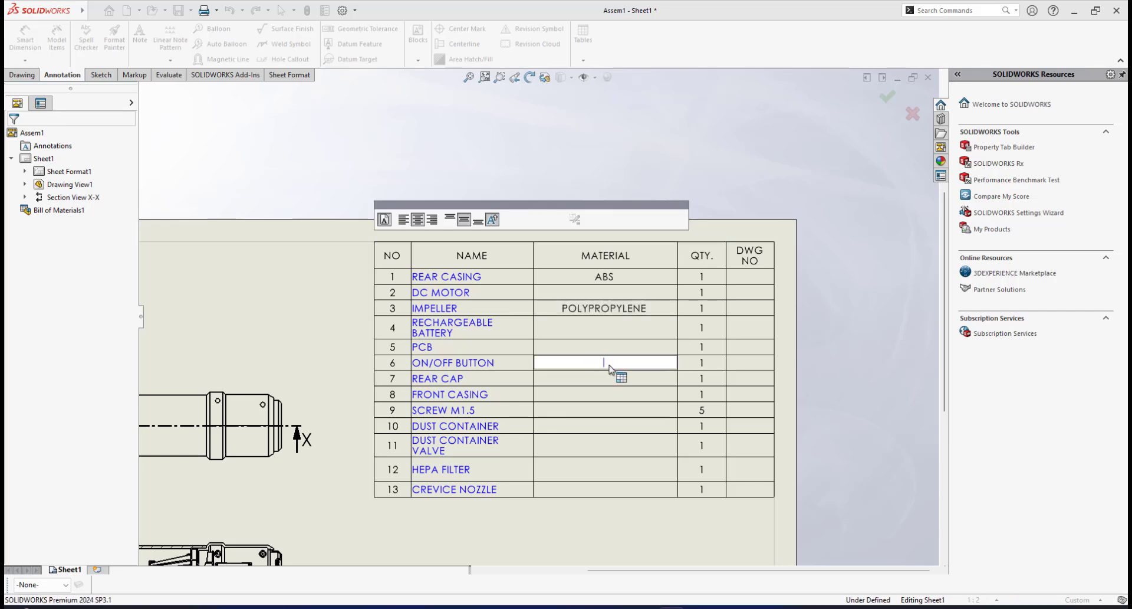
key("ctrl+v")
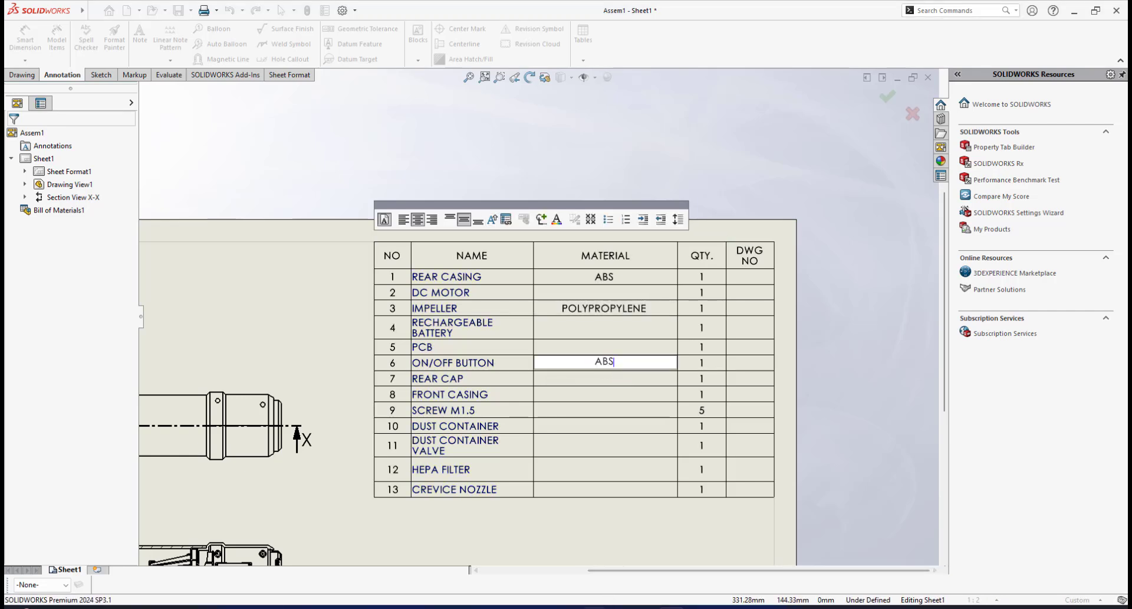
- Check the Rear Cap suggestion in Firefox and paste ABS as the REAR CAP's material in the SOLIDWORKS bill of materials
key("alt+Tab")
scroll(344, 372, "down", 2)
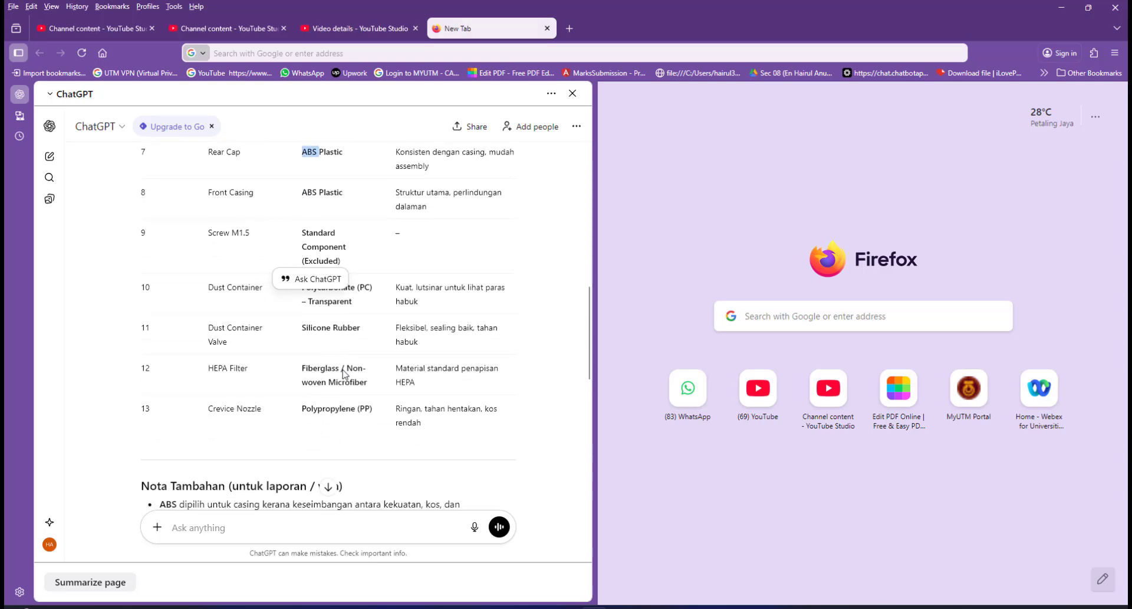
scroll(331, 372, "up", 5)
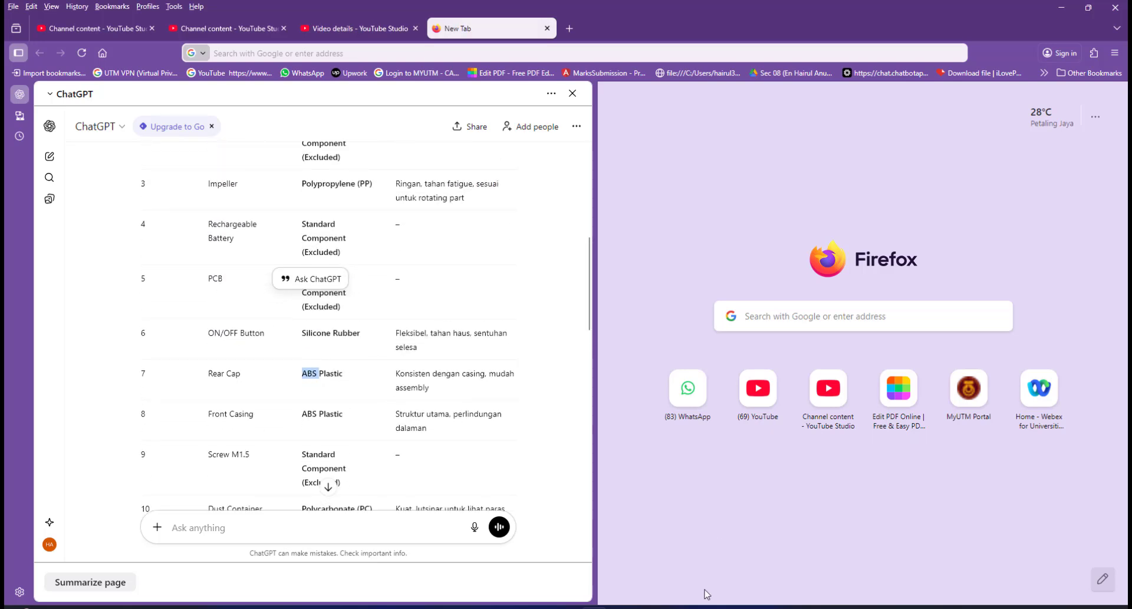
key("alt+Tab")
double_click(605, 379)
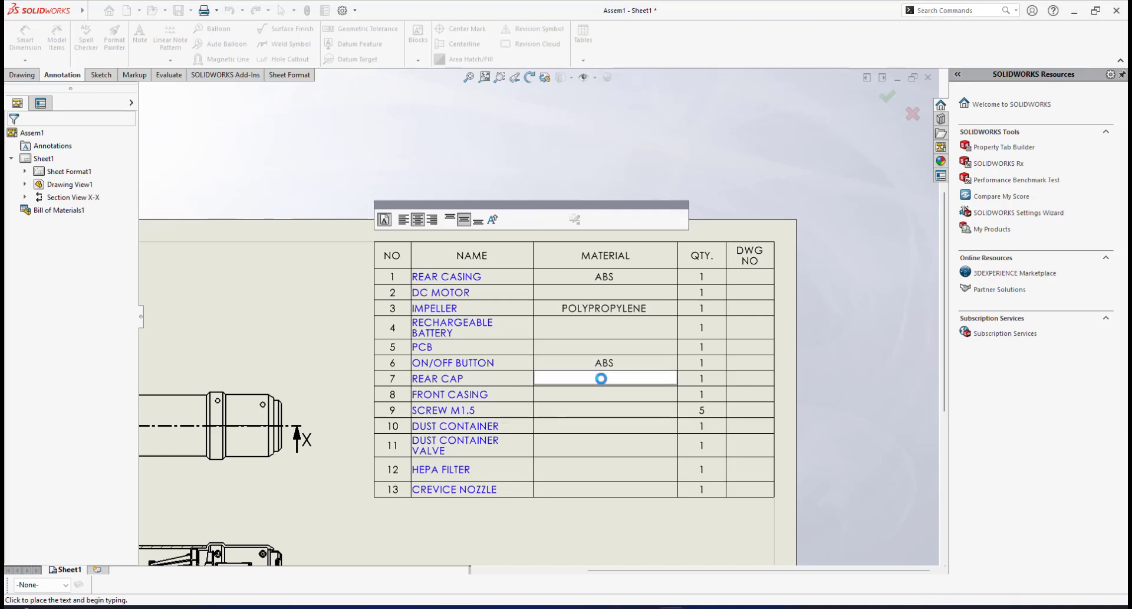
key("ctrl+v")
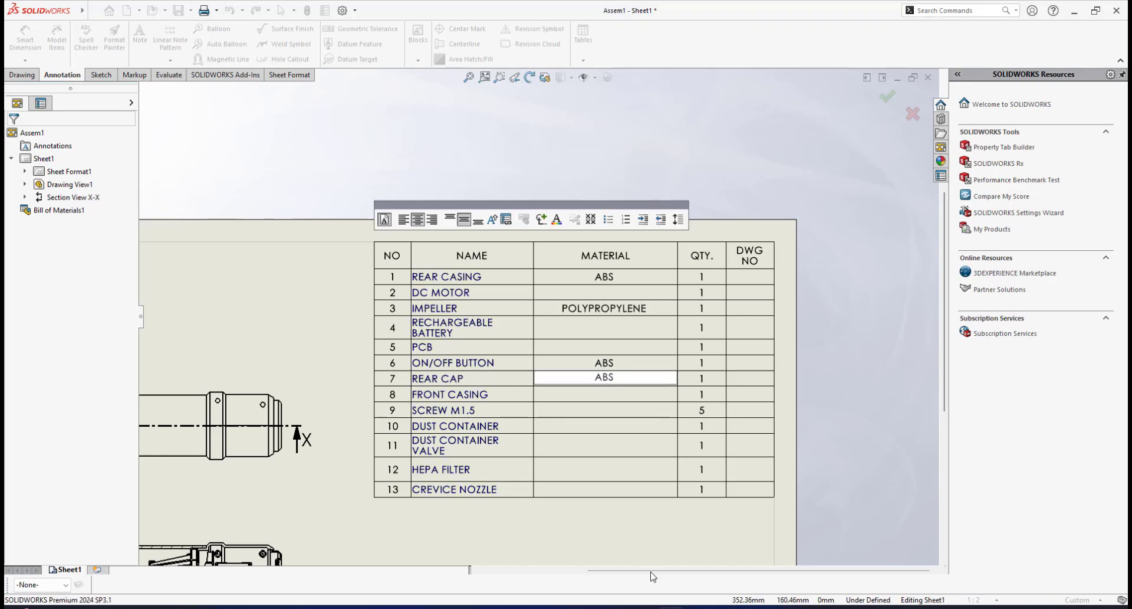
- Check the Front Casing suggestion in Firefox and enter ABS as the FRONT CASING's material in the SOLIDWORKS bill of materials
key("alt+Tab")
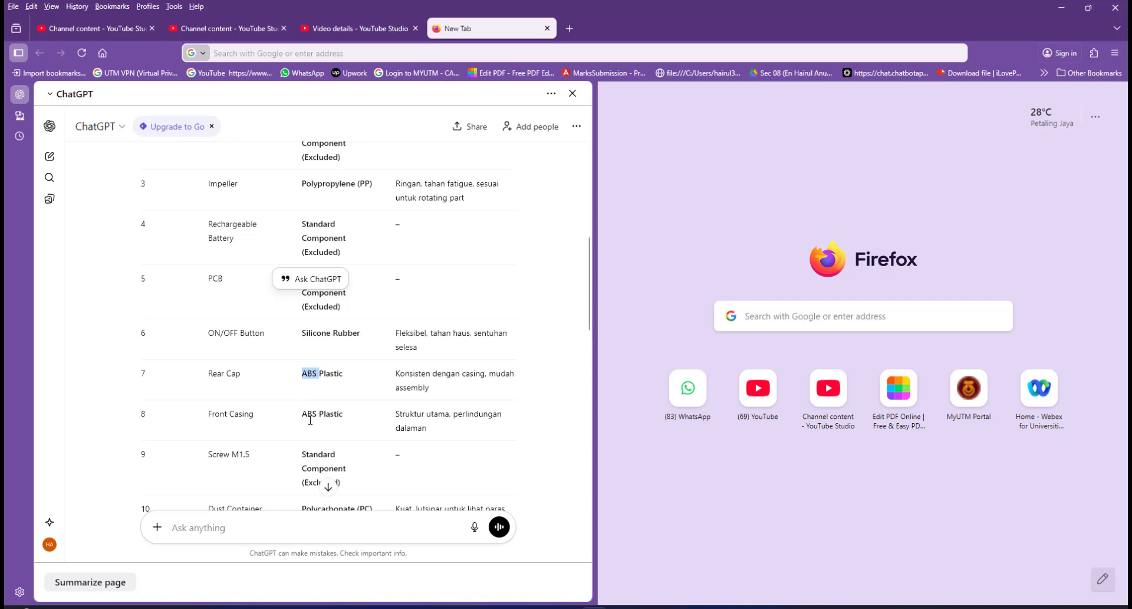
scroll(352, 399, "down", 2)
scroll(352, 400, "up", 4)
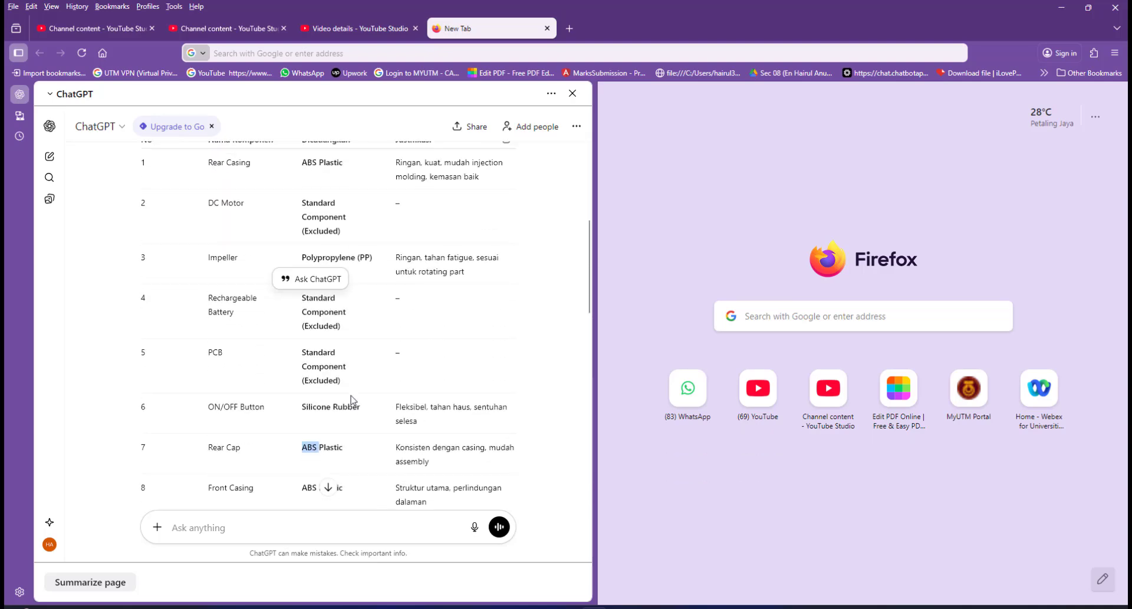
scroll(352, 400, "up", 2)
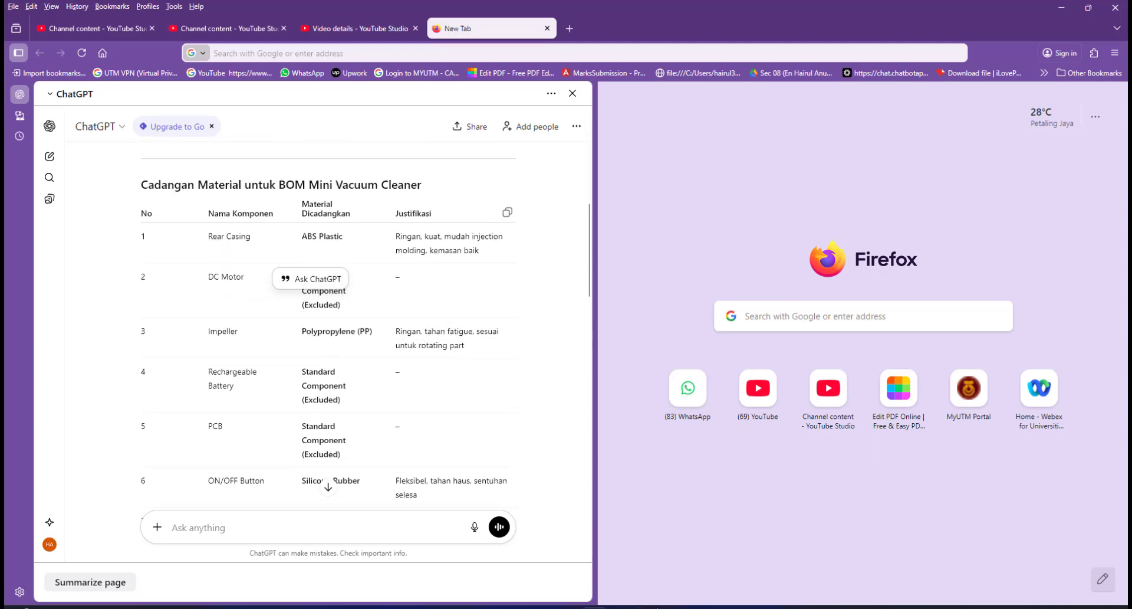
key("alt+Tab")
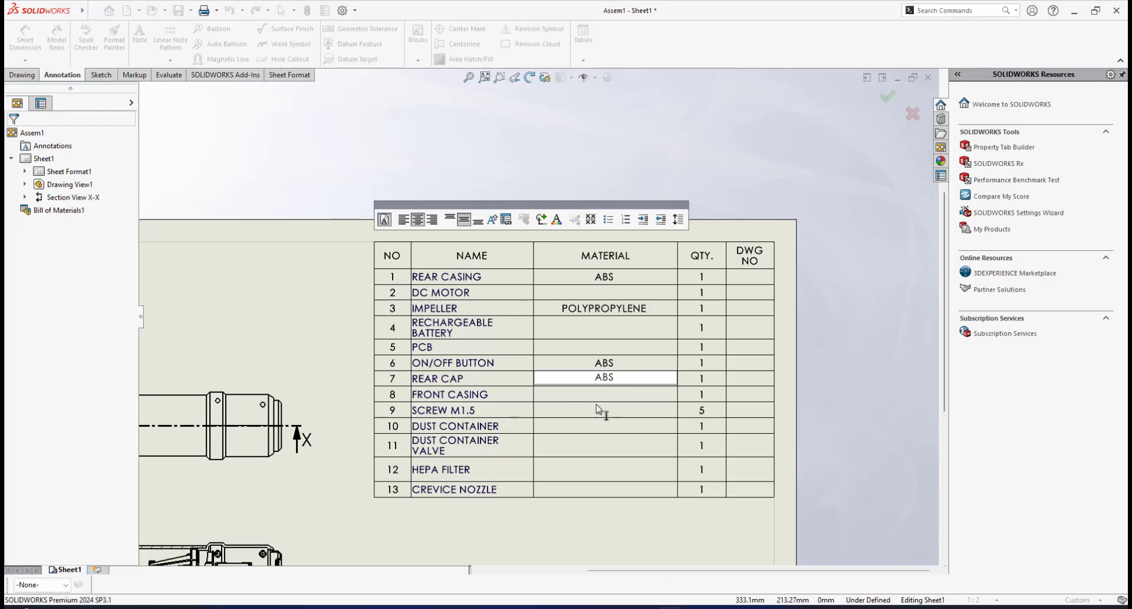
left_click(599, 400)
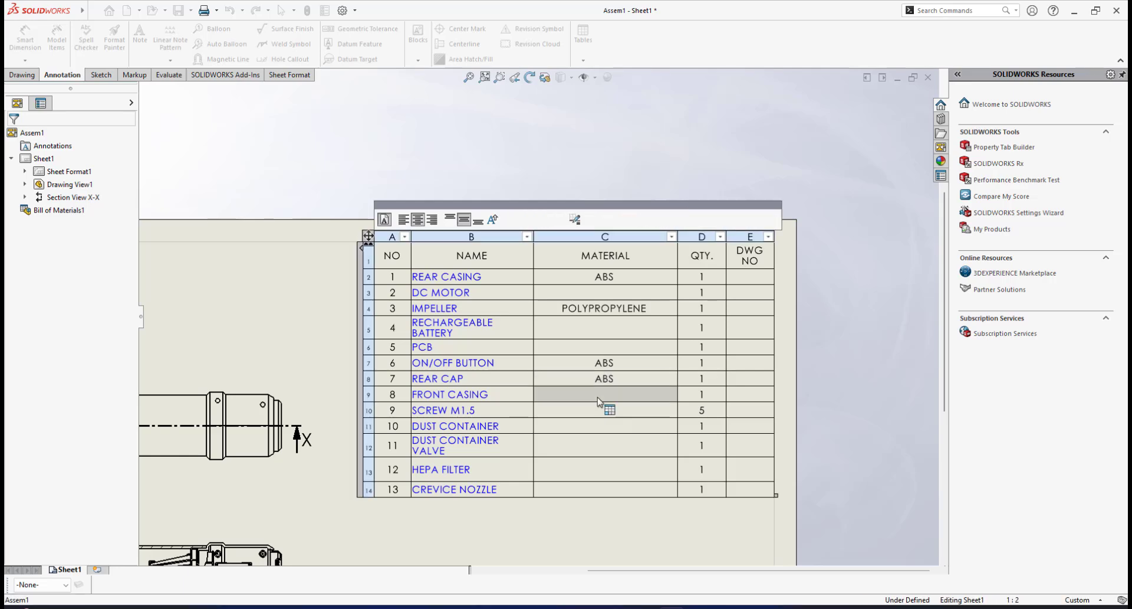
double_click(598, 395)
type("ABS")
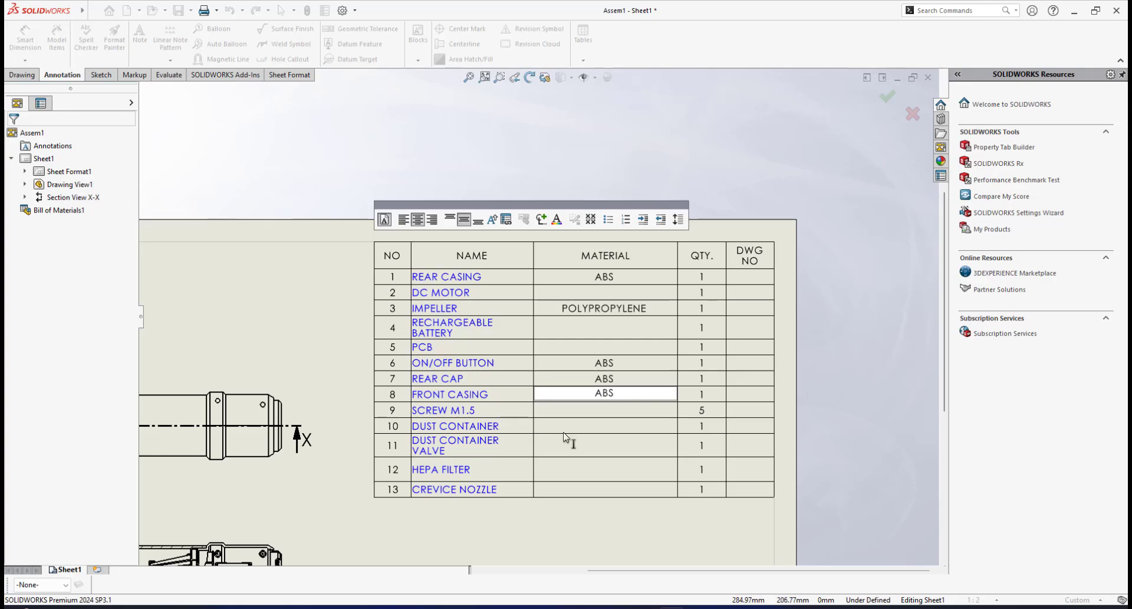
- Copy Polycarbonate from the ChatGPT table in Firefox into the DUST CONTAINER's material cell in SOLIDWORKS and set it in all capitals
left_click(592, 608)
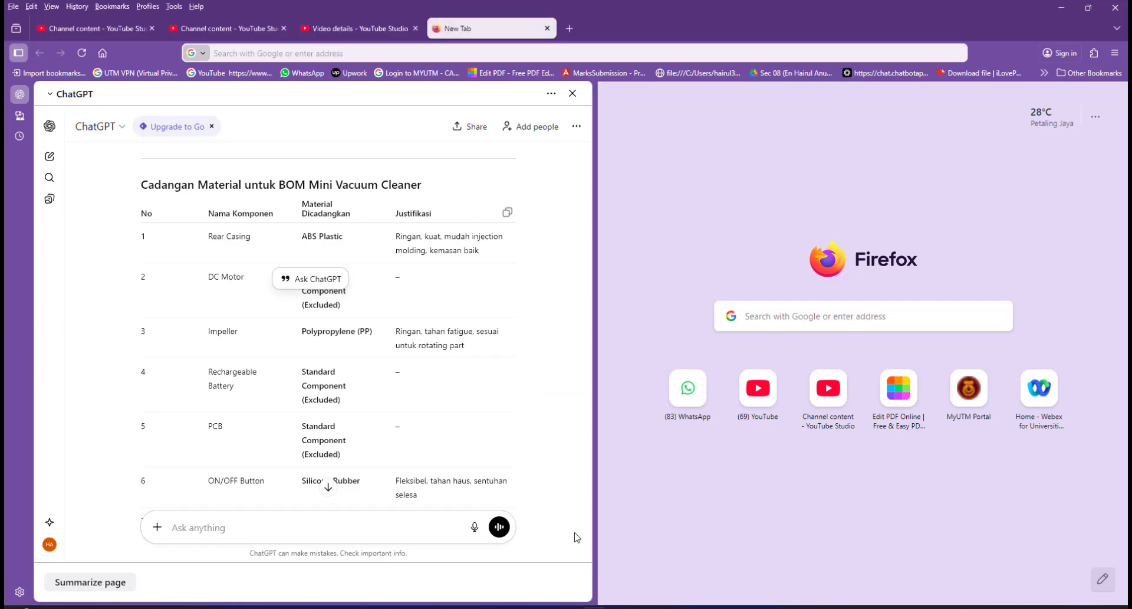
scroll(396, 395, "down", 1)
scroll(303, 375, "down", 5)
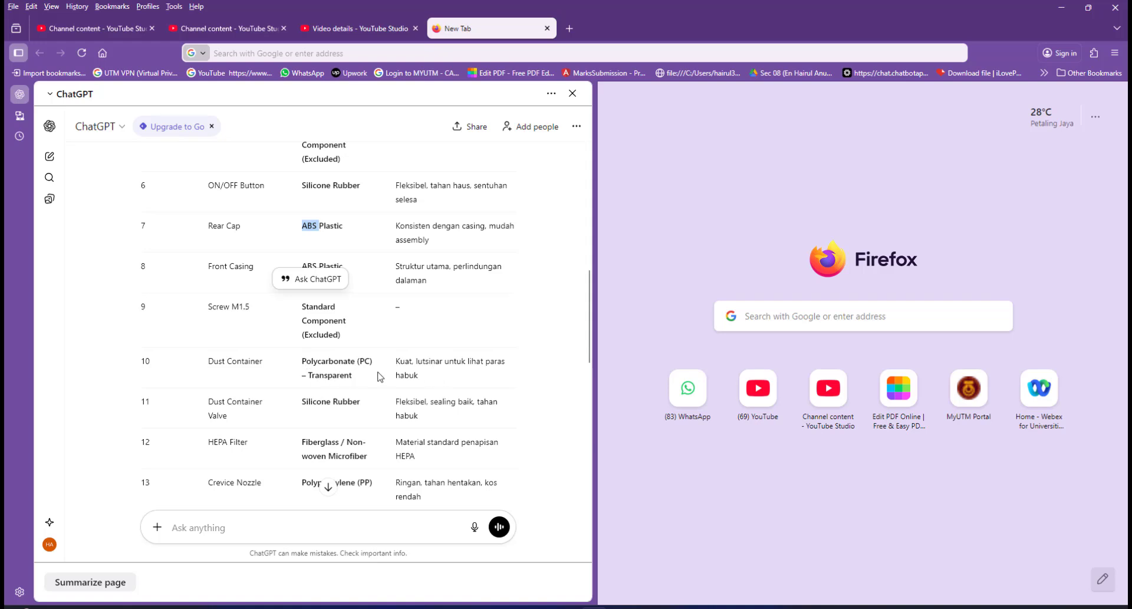
left_click_drag(303, 361, 357, 361)
key("ctrl+c")
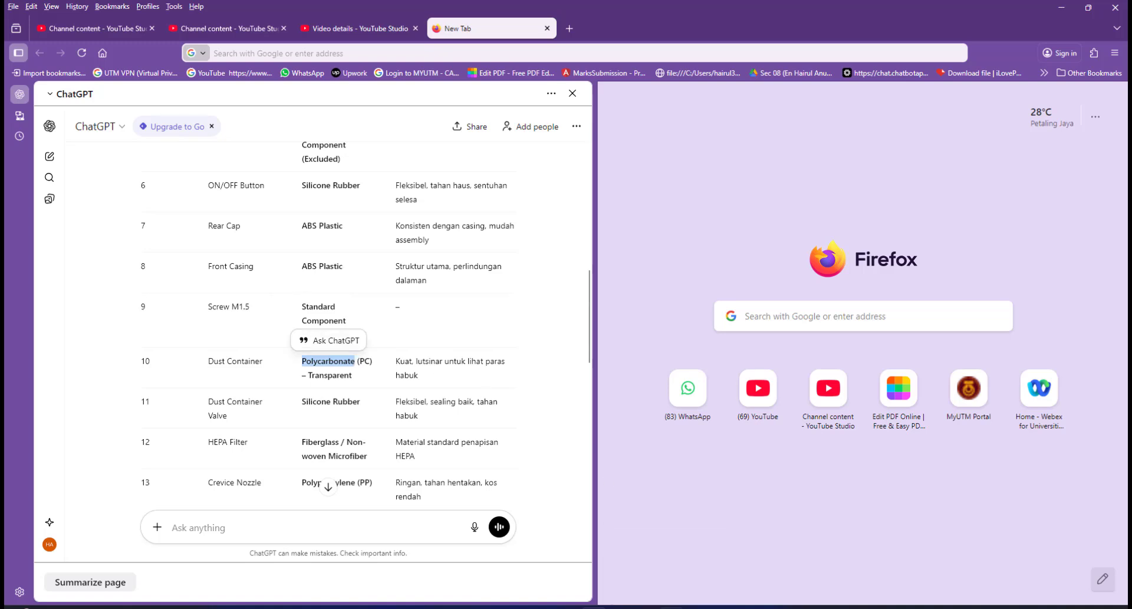
left_click(672, 607)
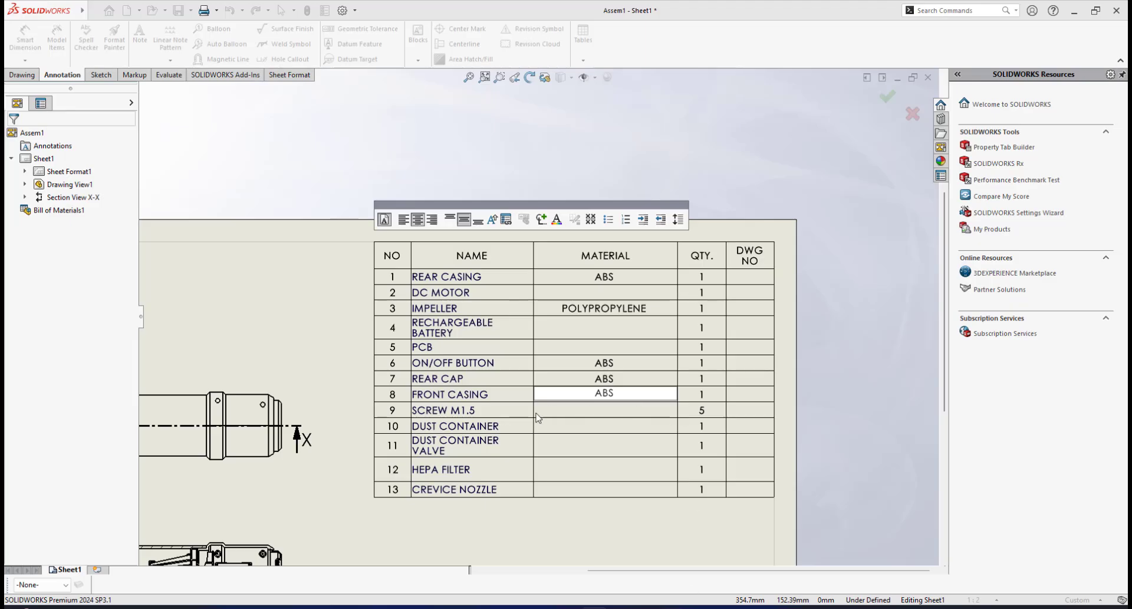
double_click(590, 428)
key("ctrl+v")
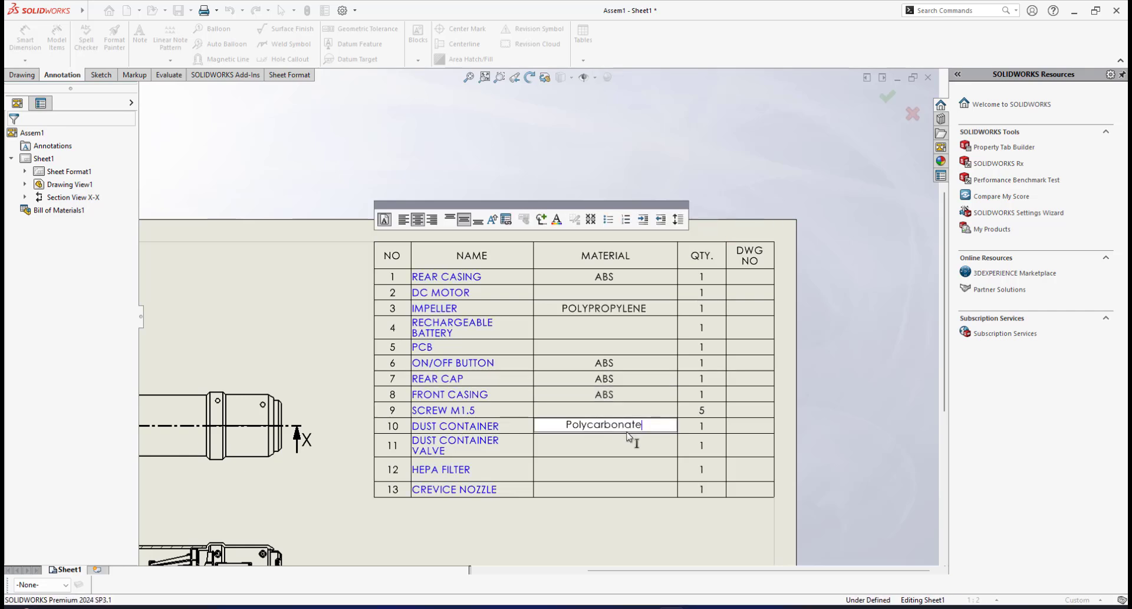
left_click(491, 219)
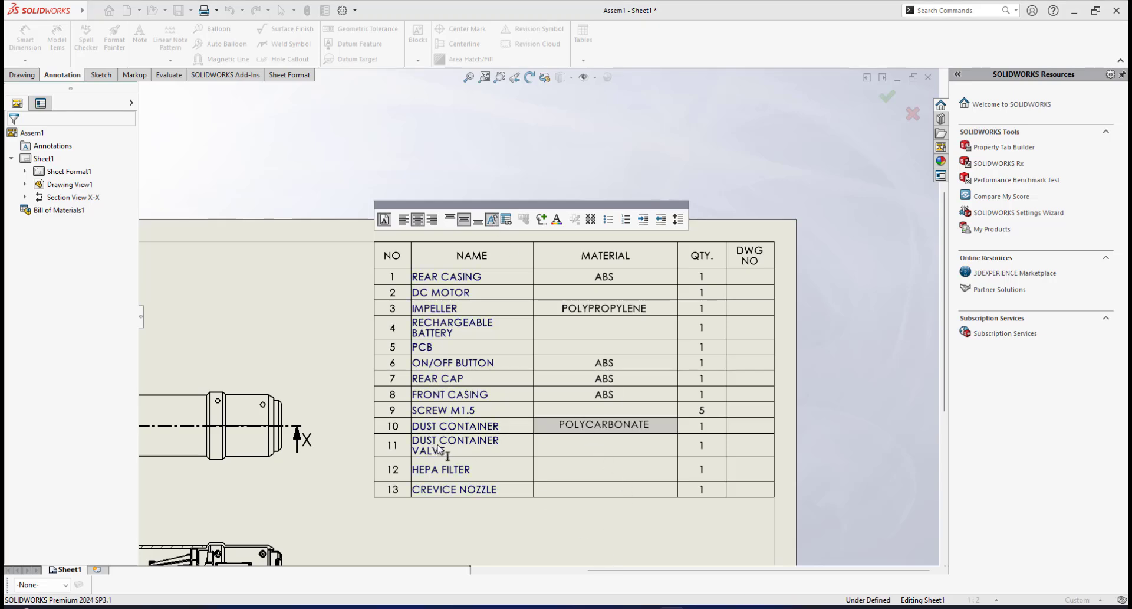
- Copy Silicone Rubber from the ChatGPT table in Firefox into the DUST CONTAINER VALVE's material cell in SOLIDWORKS, set in all capitals
mouse_move(595, 607)
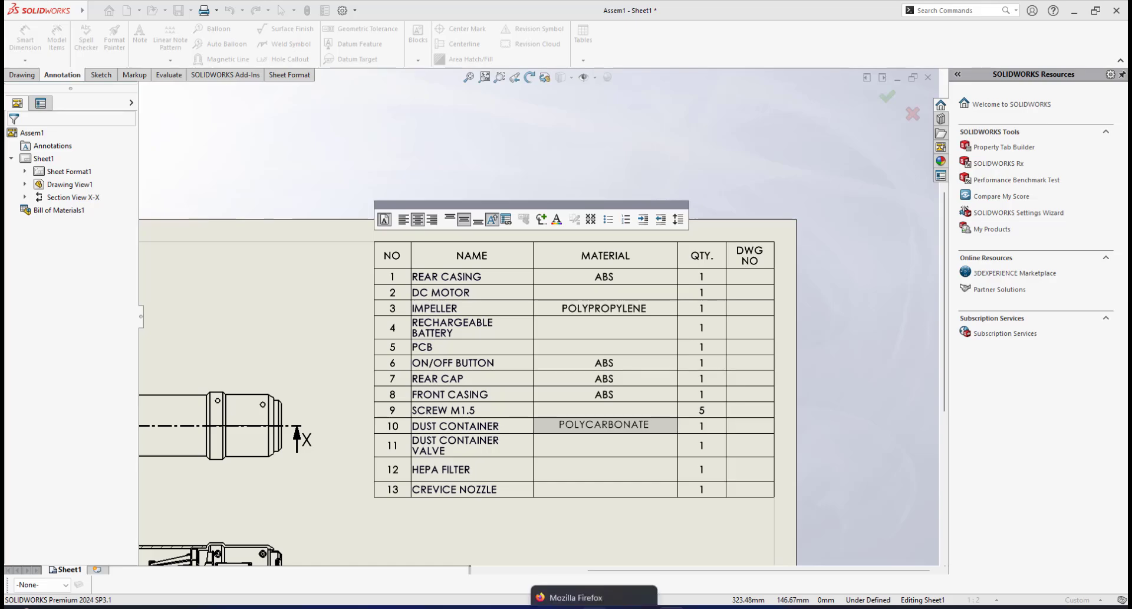
left_click(608, 558)
scroll(378, 354, "down", 2)
scroll(293, 365, "up", 2)
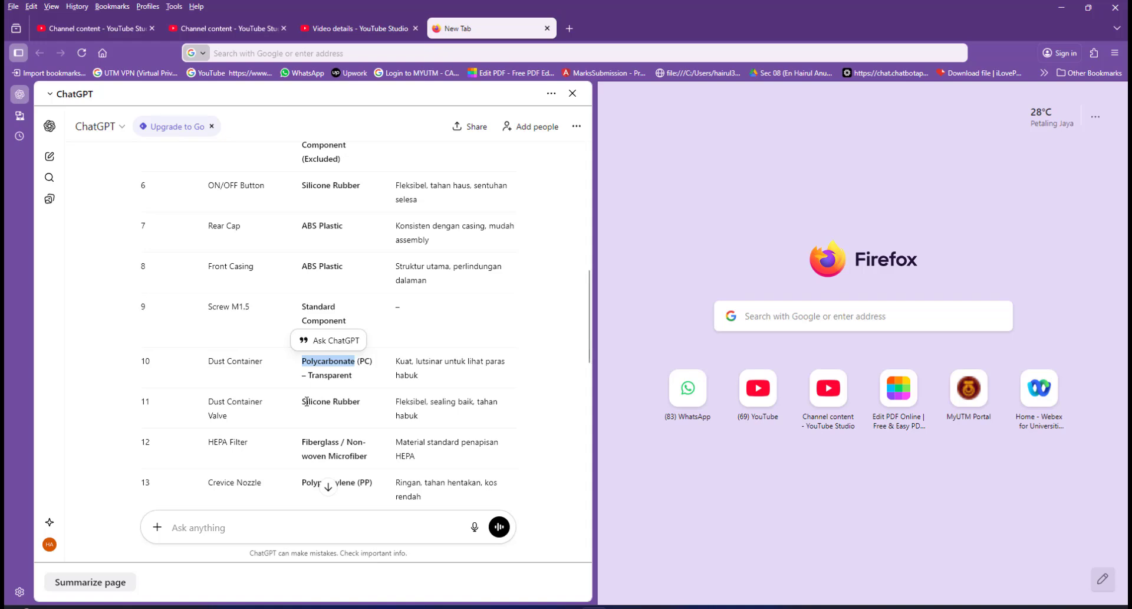
left_click_drag(304, 402, 361, 402)
key("ctrl+c")
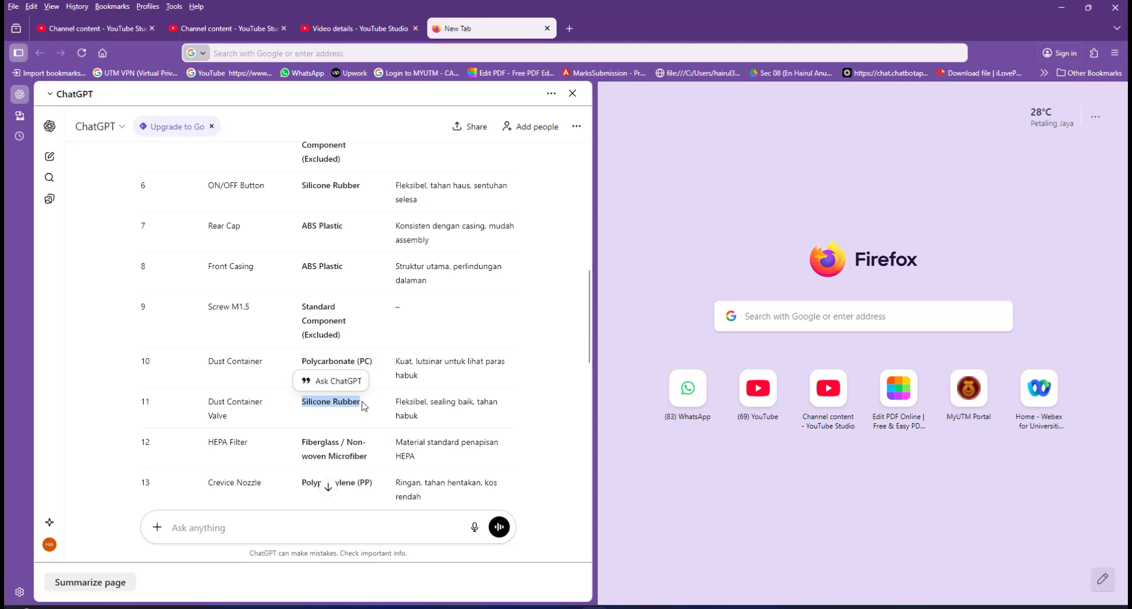
left_click(594, 608)
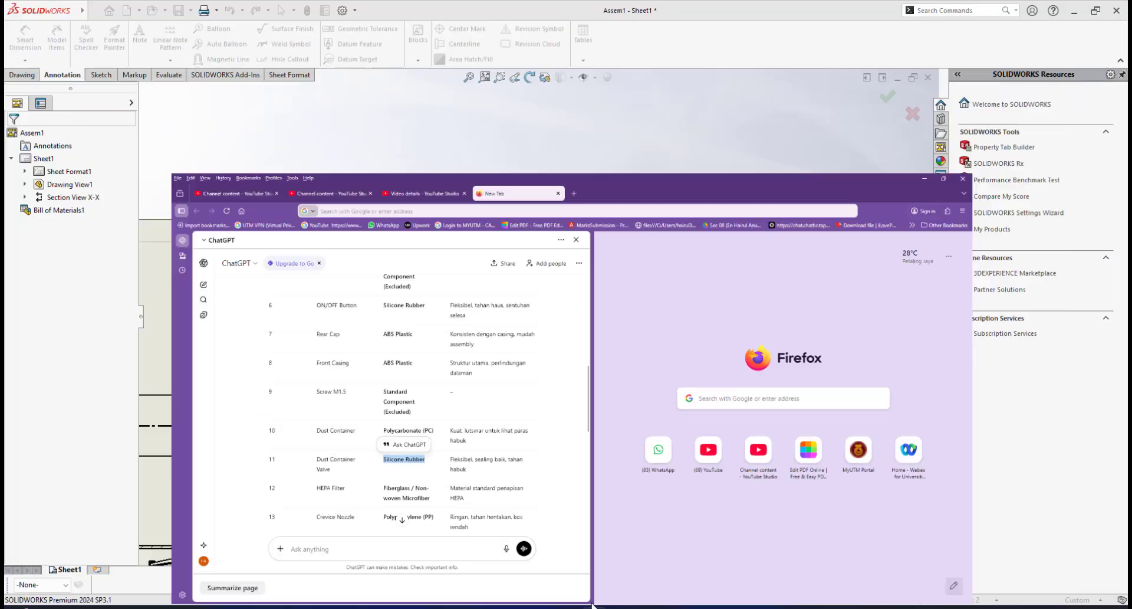
double_click(578, 444)
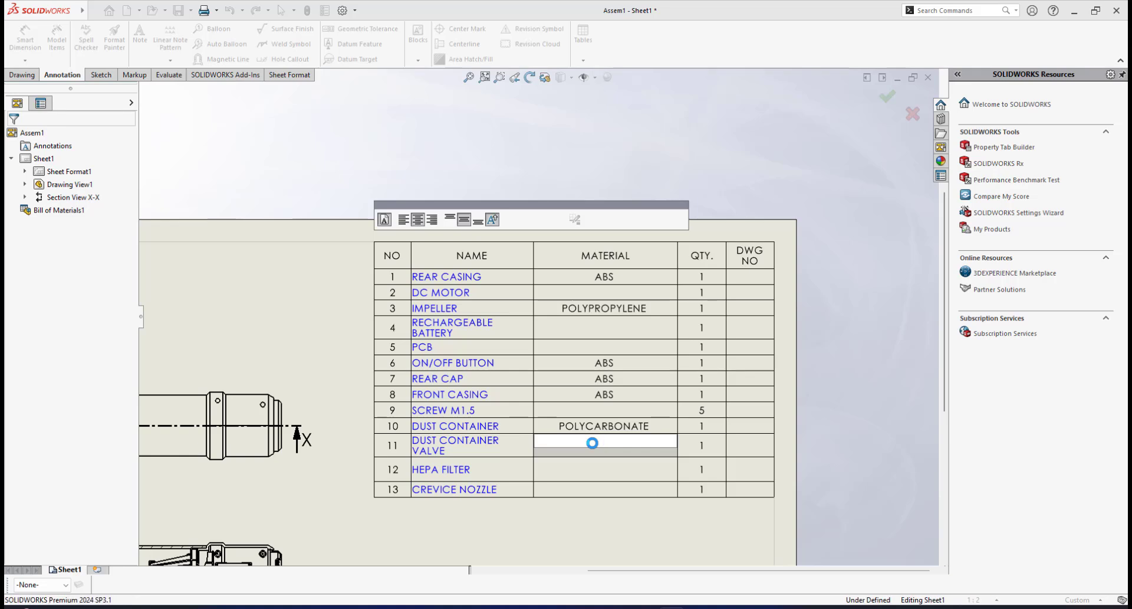
key("ctrl+v")
key("Return")
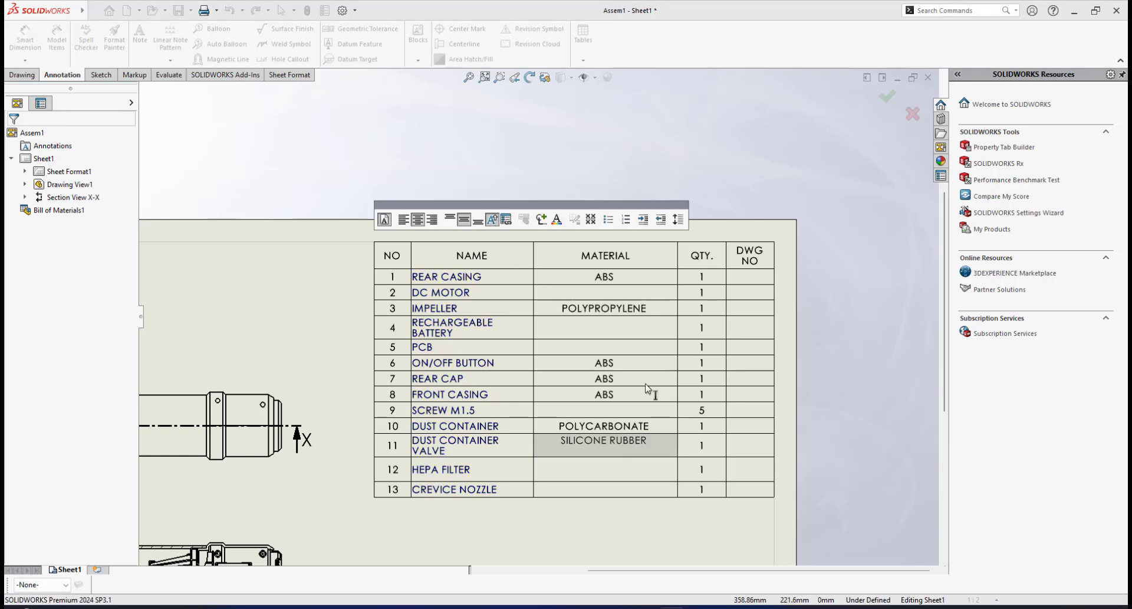
- Select the HEPA FILTER's material cell, switch to Firefox and copy Fiberglass / Non-woven Microfiber from the ChatGPT table
left_click(614, 472)
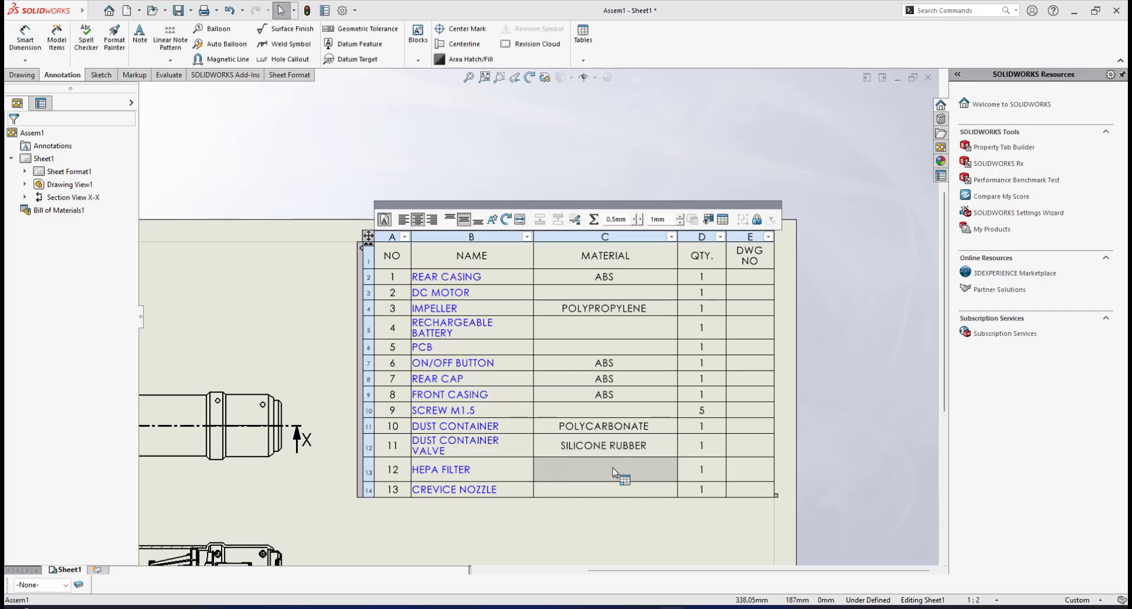
key("alt+Tab")
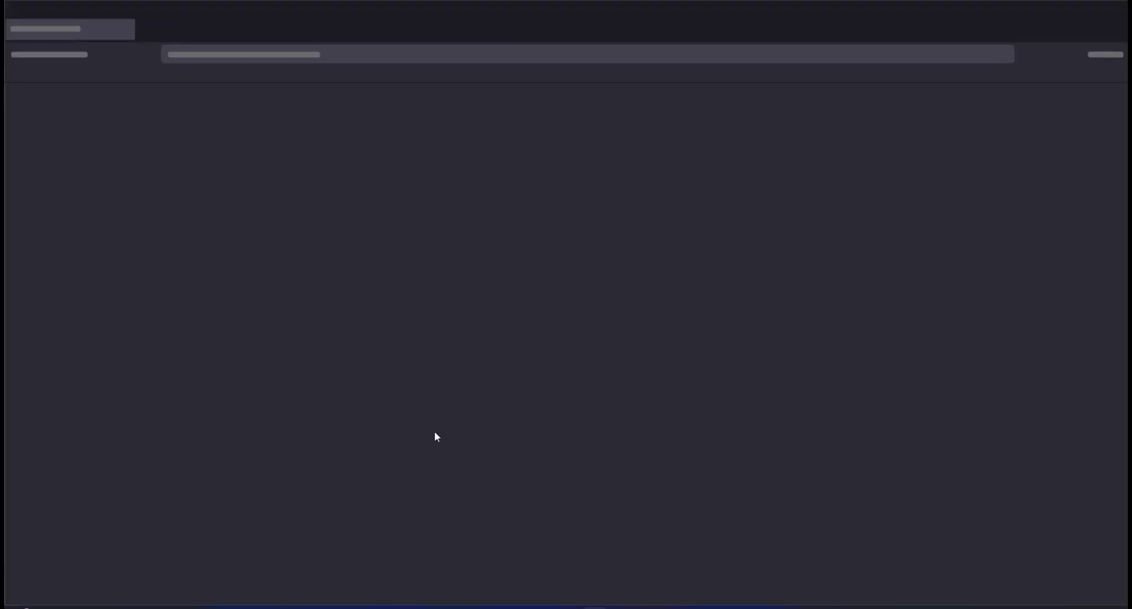
scroll(330, 424, "down", 2)
scroll(345, 433, "up", 2)
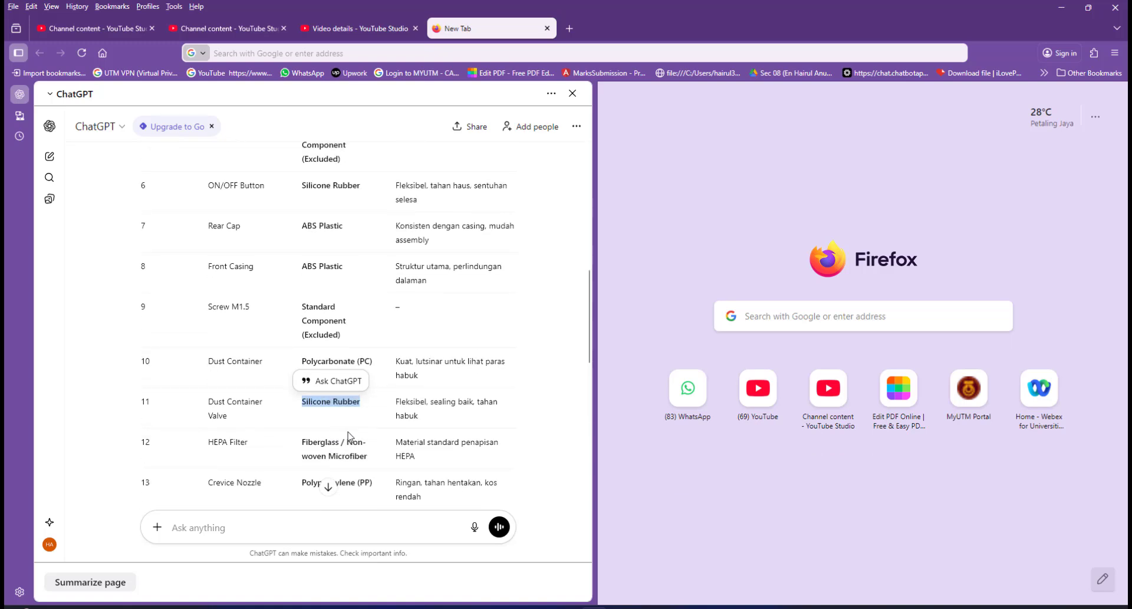
scroll(331, 441, "down", 2)
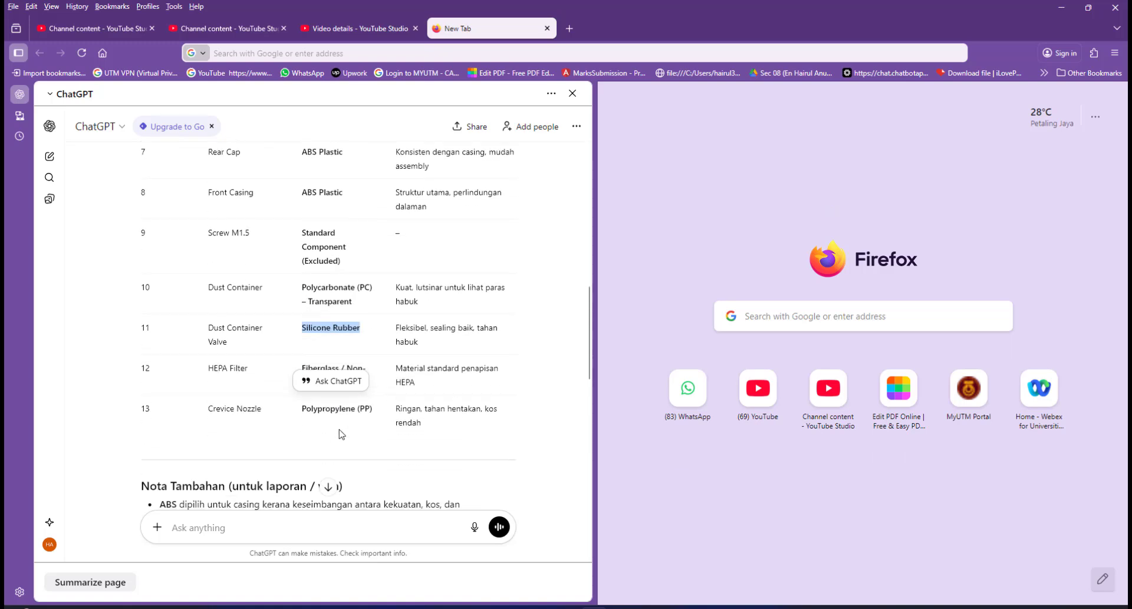
scroll(344, 434, "up", 2)
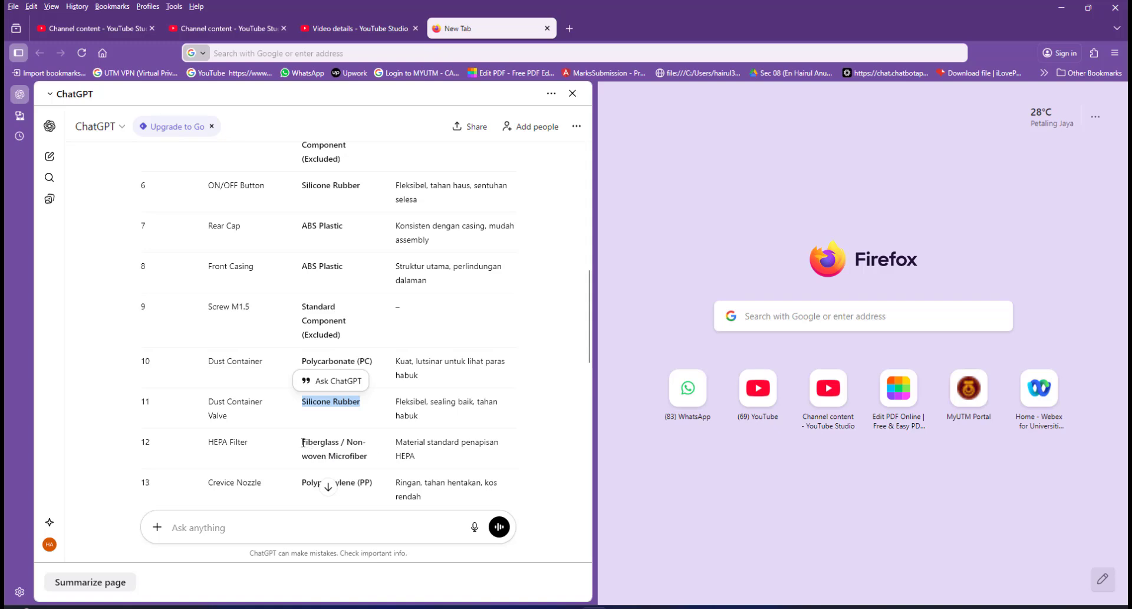
left_click_drag(303, 447, 372, 462)
key("ctrl+c")
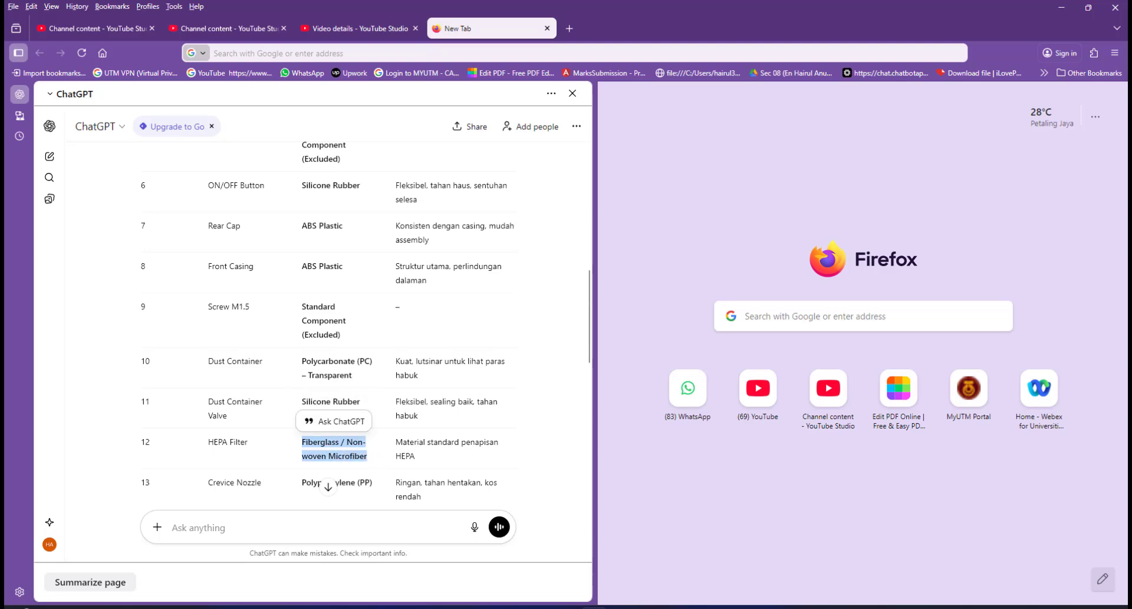
- Switch to SOLIDWORKS and paste the copied "Fiberglass / Non-woven Microfiber" as the HEPA filter's material in the parts table, in all uppercase
left_click(671, 607)
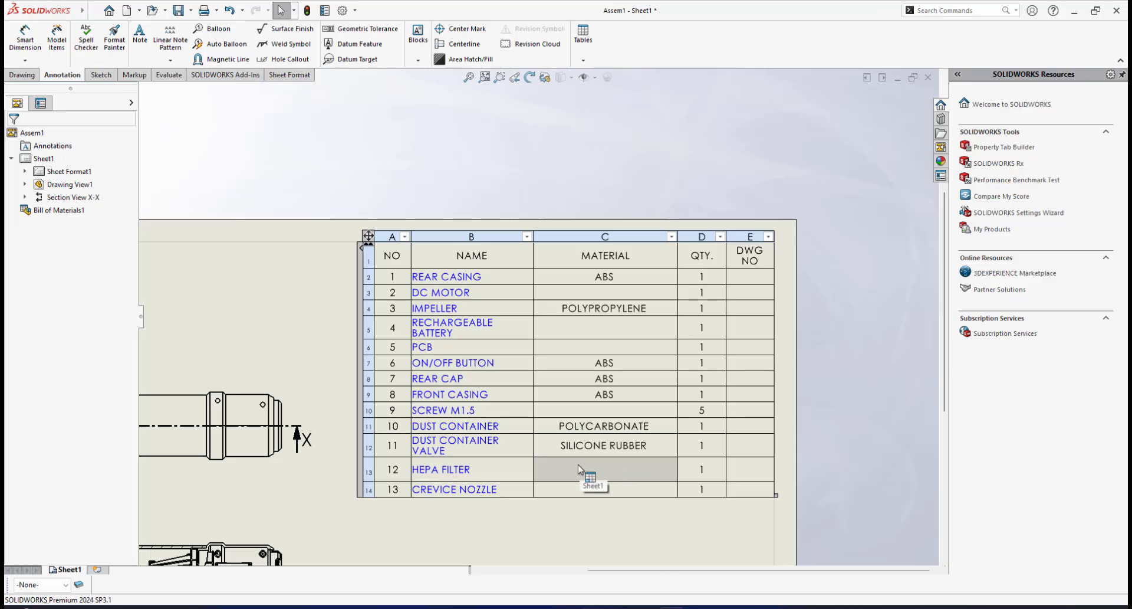
double_click(605, 468)
key("ctrl+v")
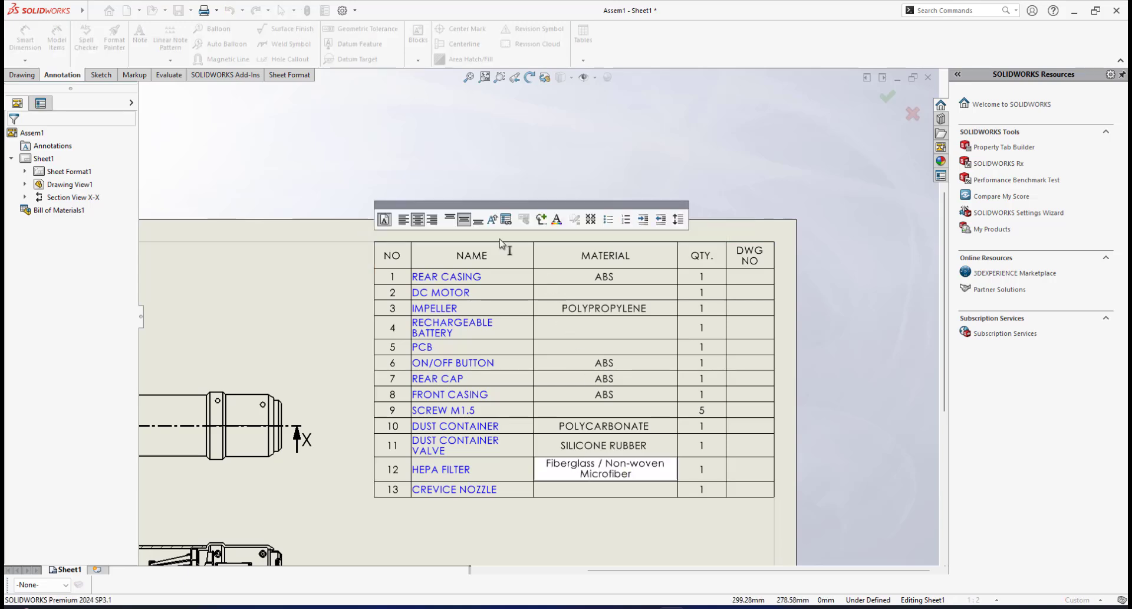
left_click(492, 221)
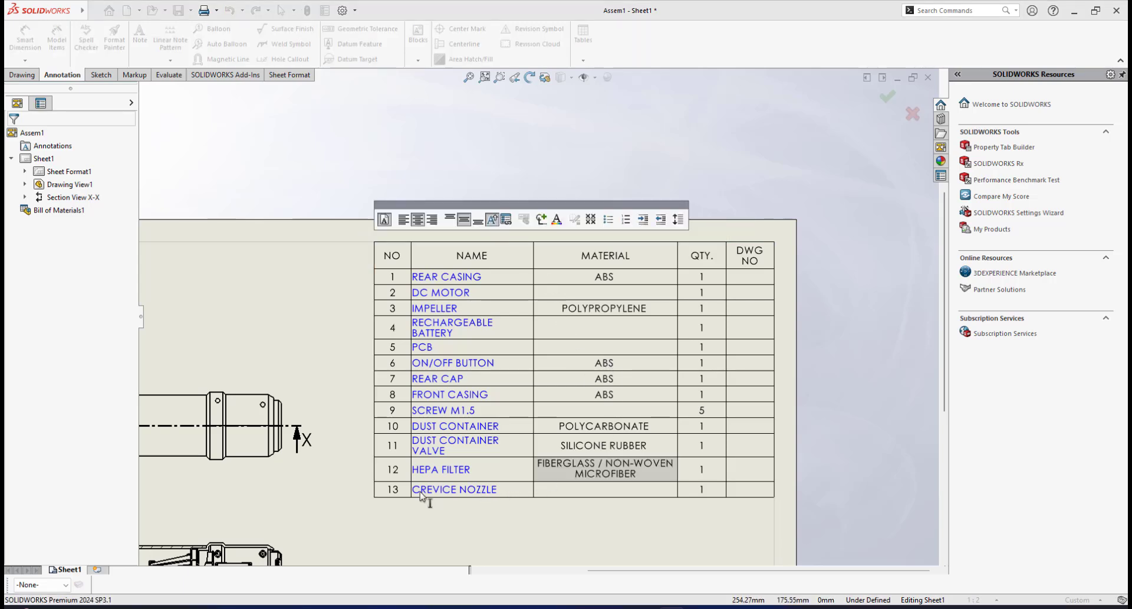
- Switch to the ChatGPT material list in Firefox and copy the Polypropylene material name given for the crevice nozzle
left_click(644, 606)
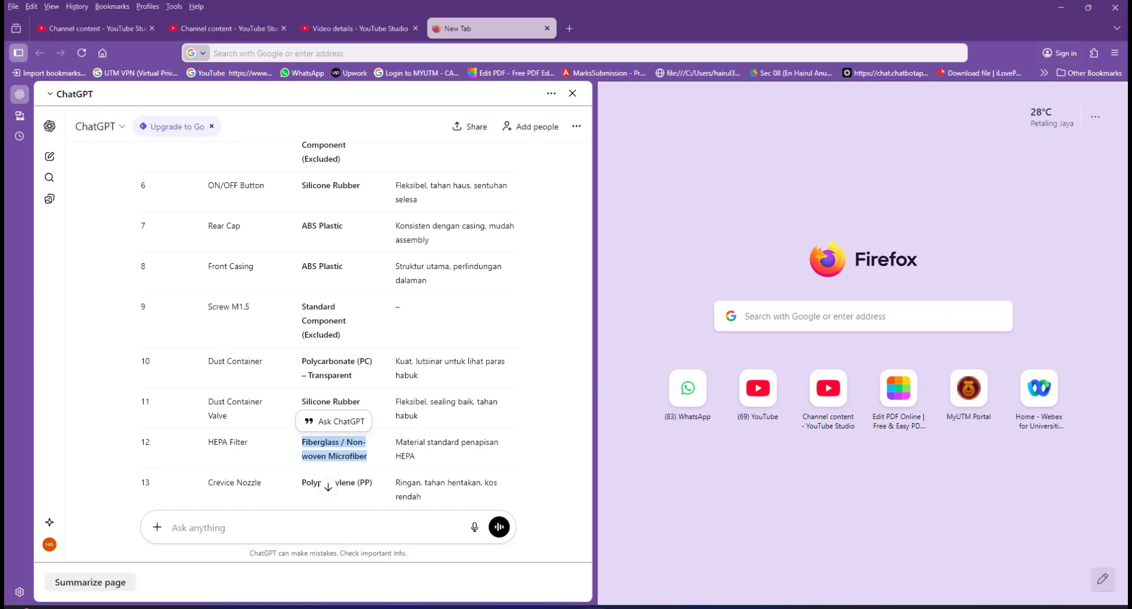
scroll(433, 424, "down", 2)
scroll(382, 404, "down", 2)
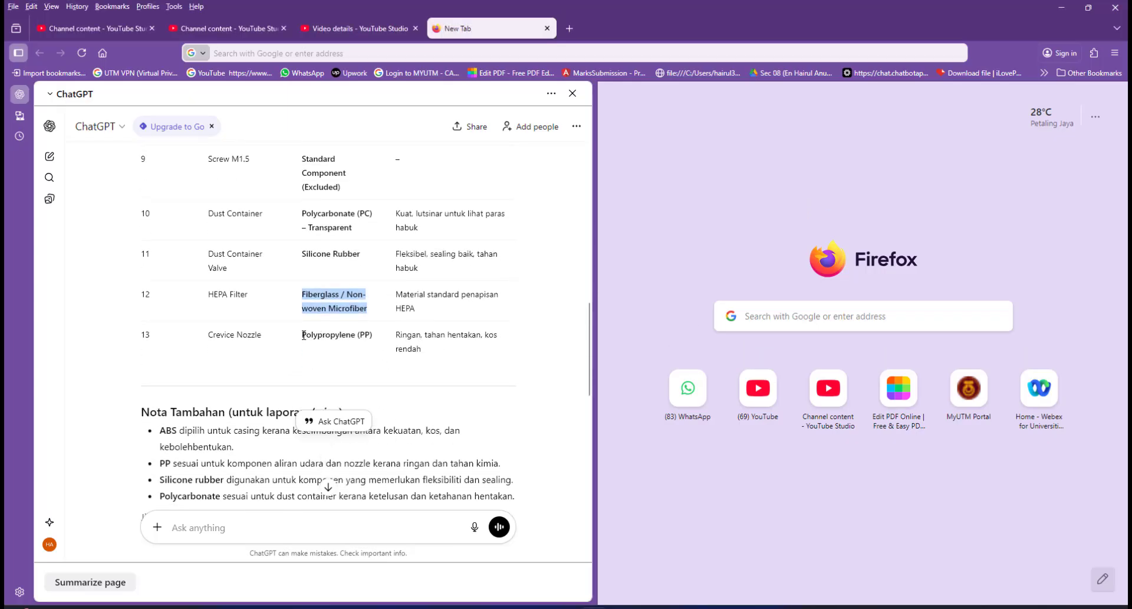
left_click_drag(303, 335, 352, 336)
key("ctrl+c")
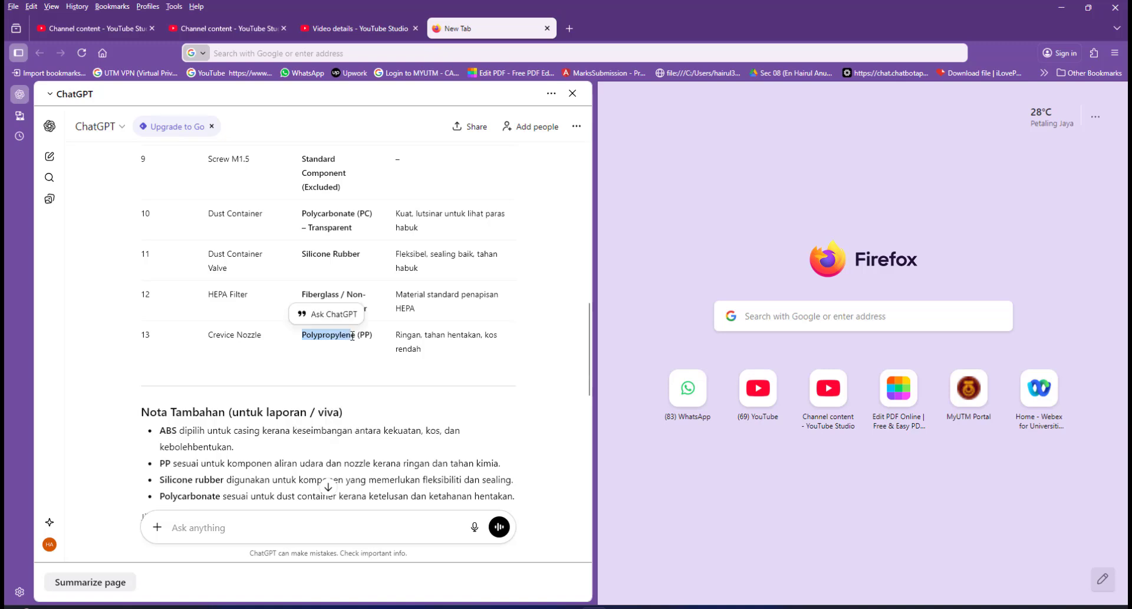
scroll(353, 341, "up", 2)
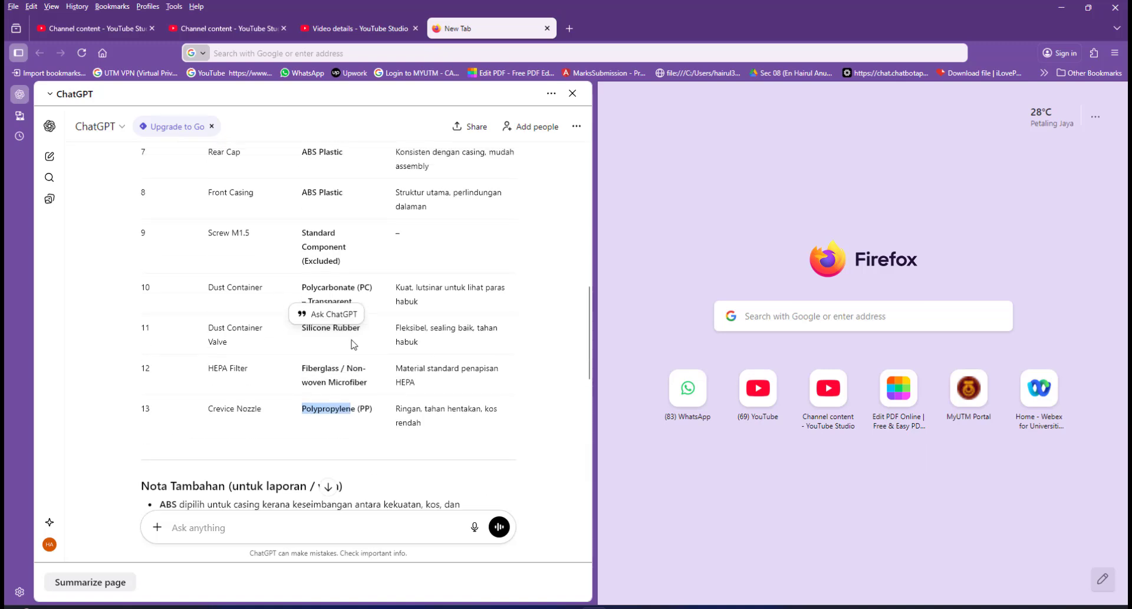
scroll(354, 344, "down", 2)
- Back in SOLIDWORKS, enter the copied material for the crevice nozzle, complete it as Polypropylene, and format it in all uppercase
left_click(672, 600)
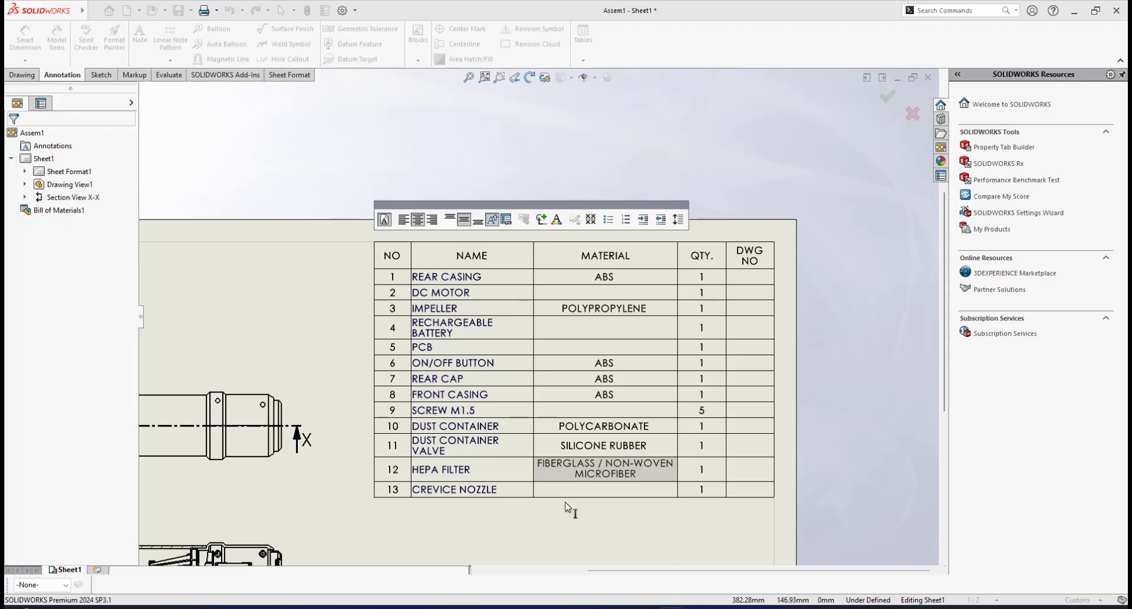
left_click(579, 494)
key("ctrl+v")
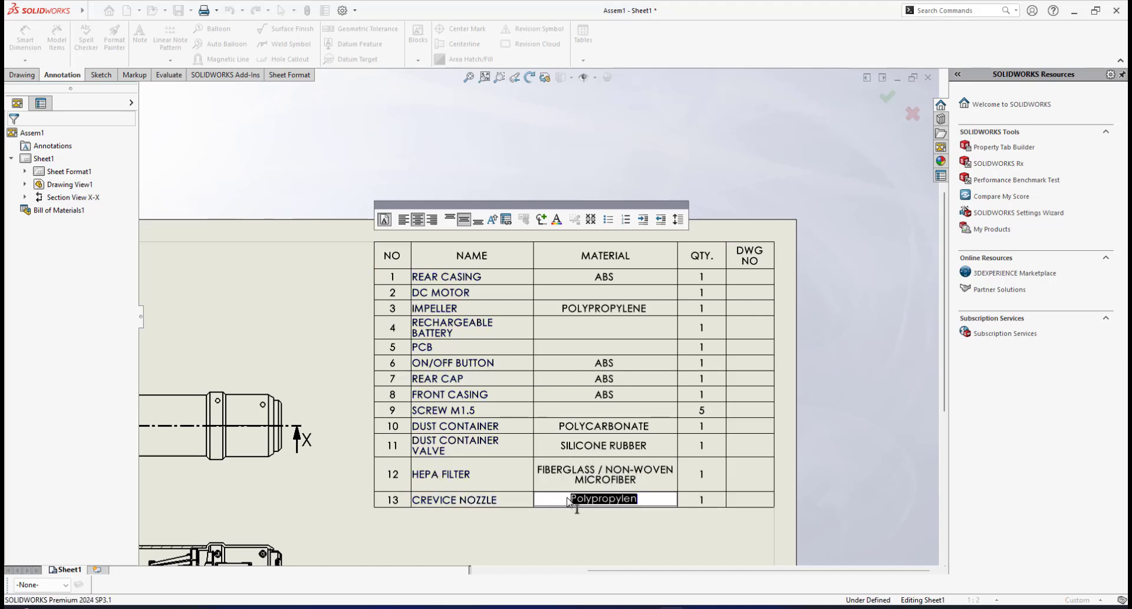
key("End")
type("e")
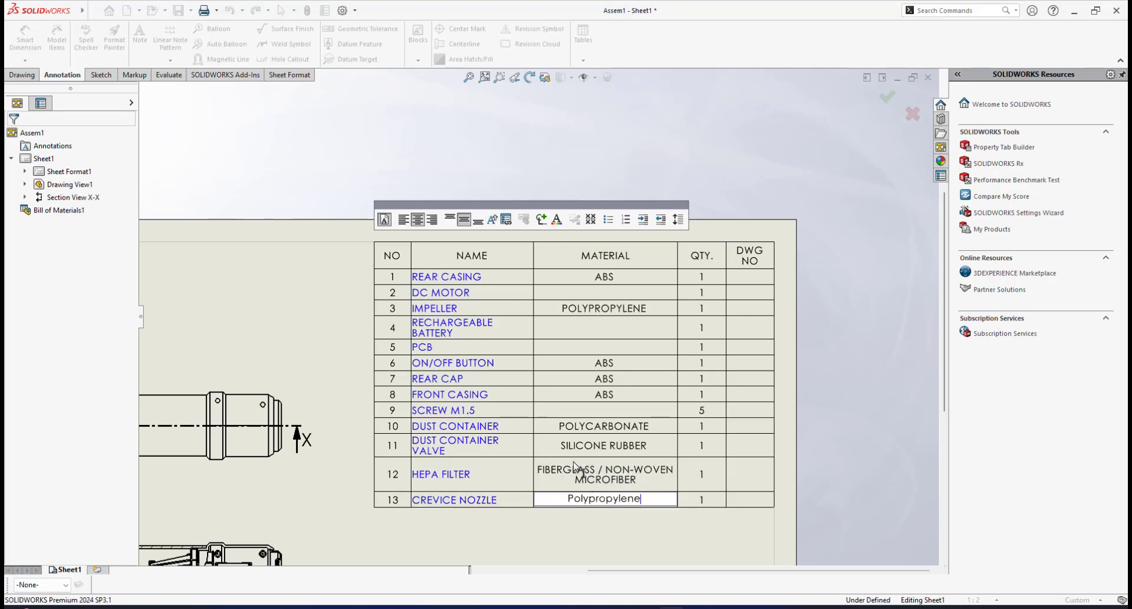
left_click(493, 220)
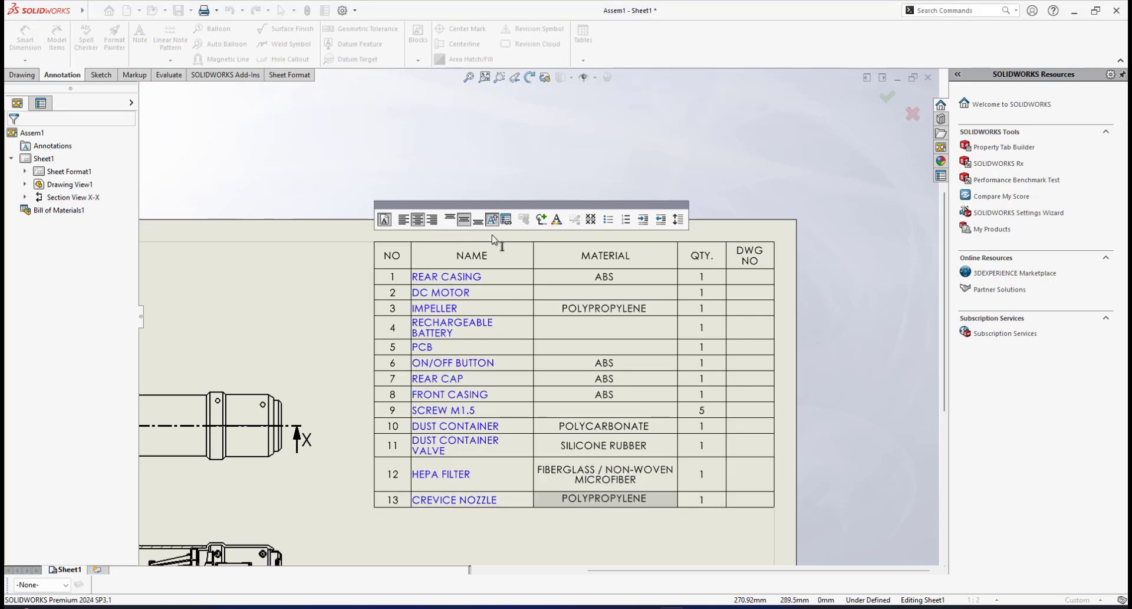
left_click(606, 533)
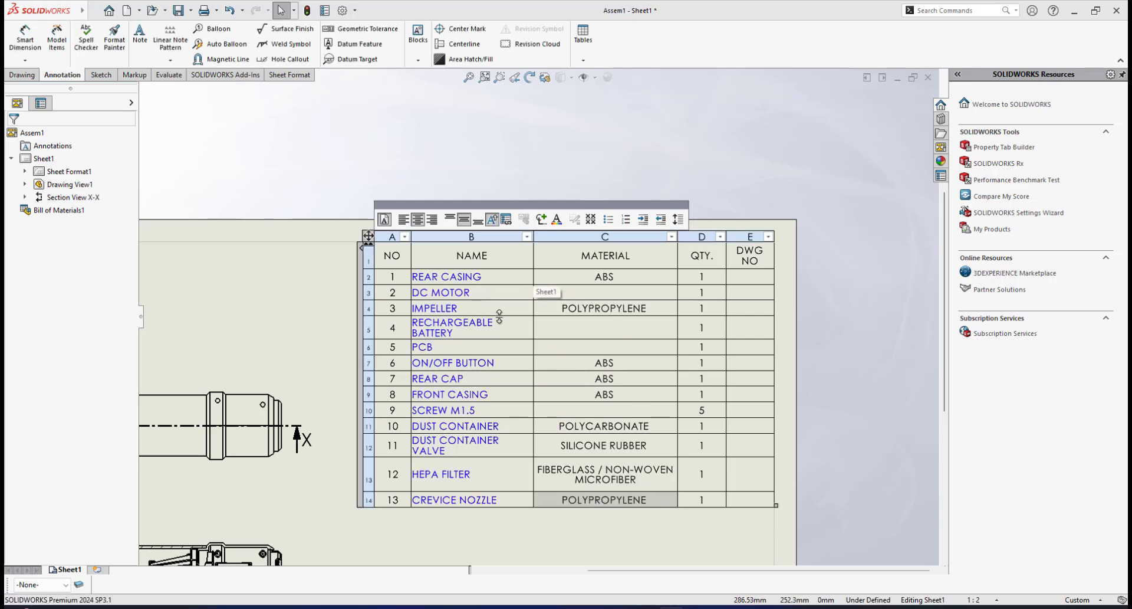
left_click(630, 537)
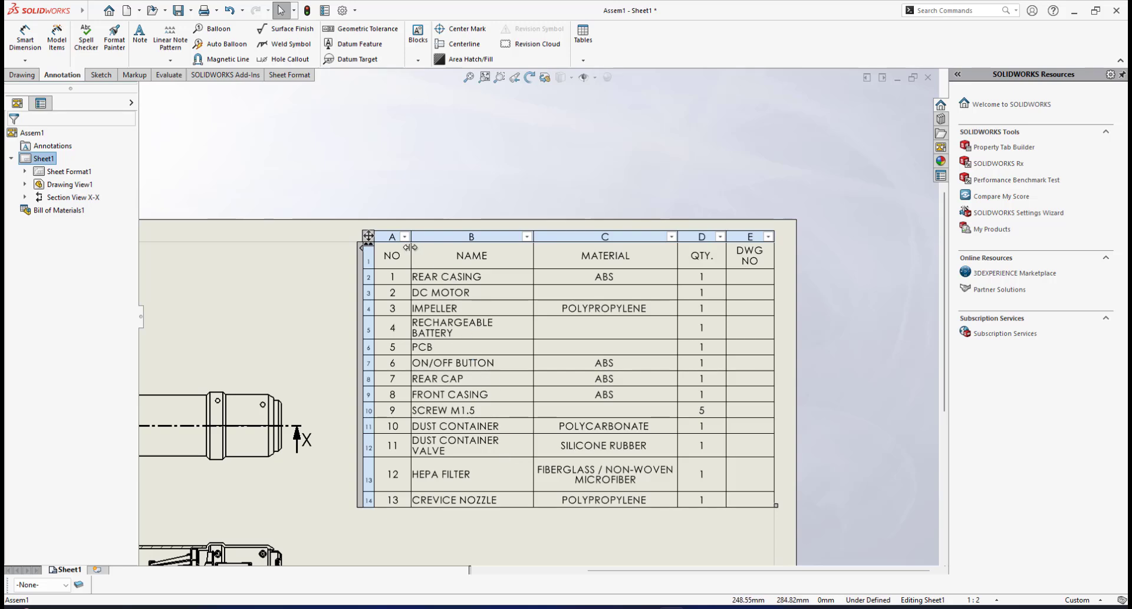
- Narrow the bill of materials' NO column slightly and move the table against the drawing border's right edge
left_click_drag(411, 247, 402, 252)
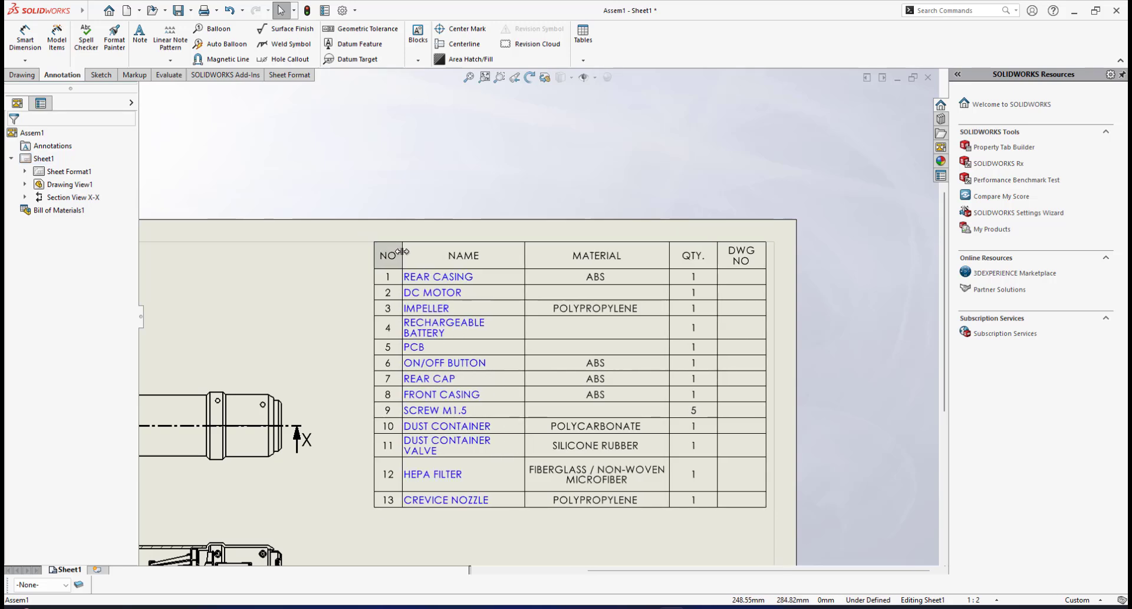
left_click(301, 287)
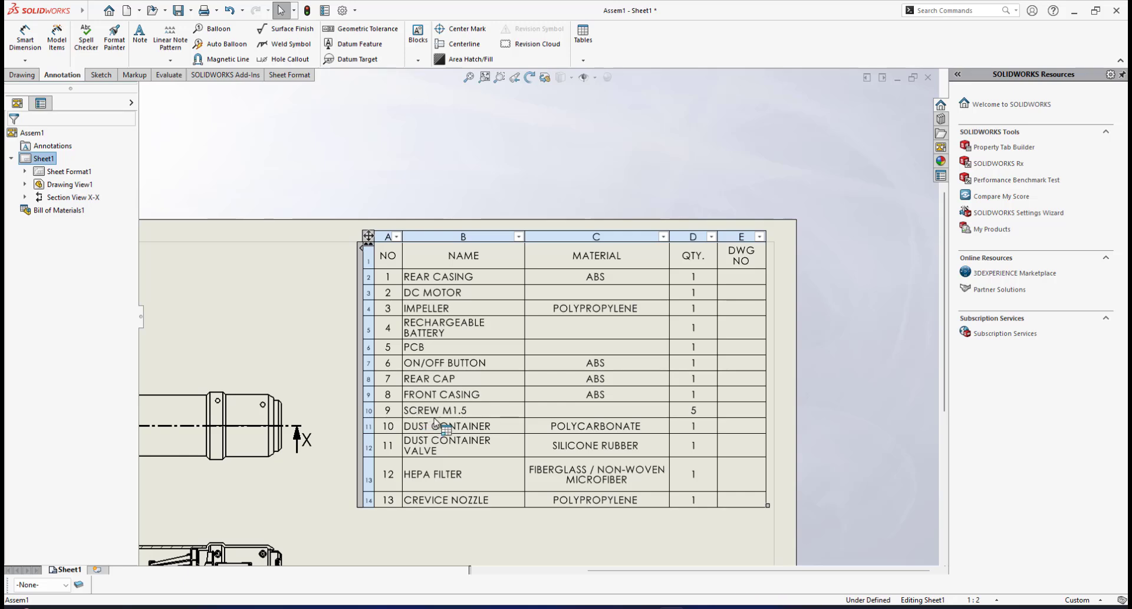
mouse_move(368, 236)
left_mouse_down()
mouse_move(354, 263)
mouse_move(370, 260)
mouse_move(377, 237)
left_mouse_up()
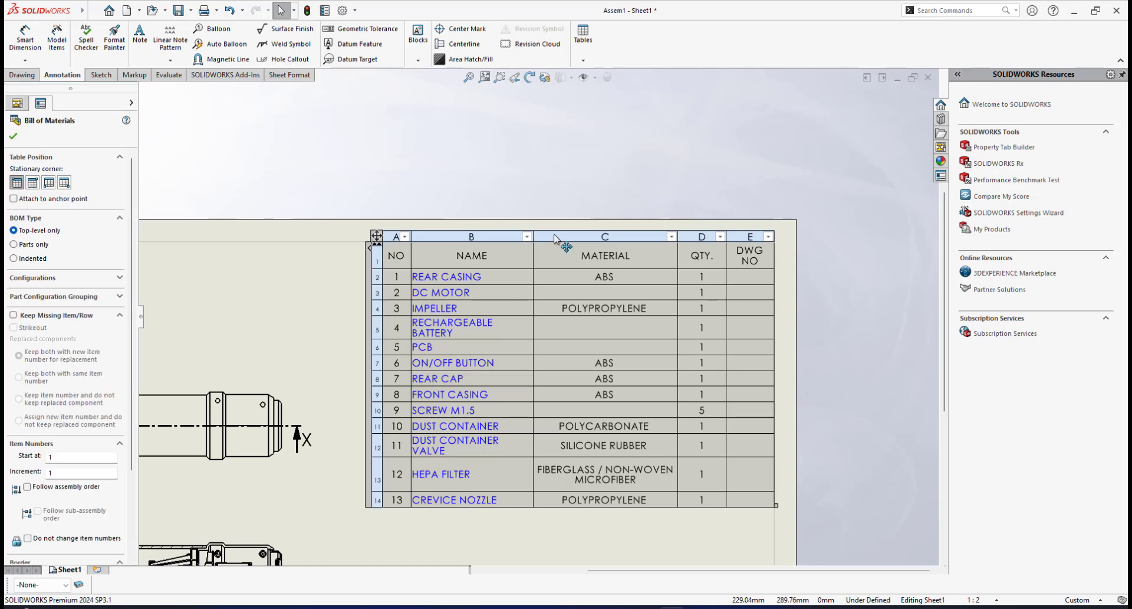
left_click(805, 241)
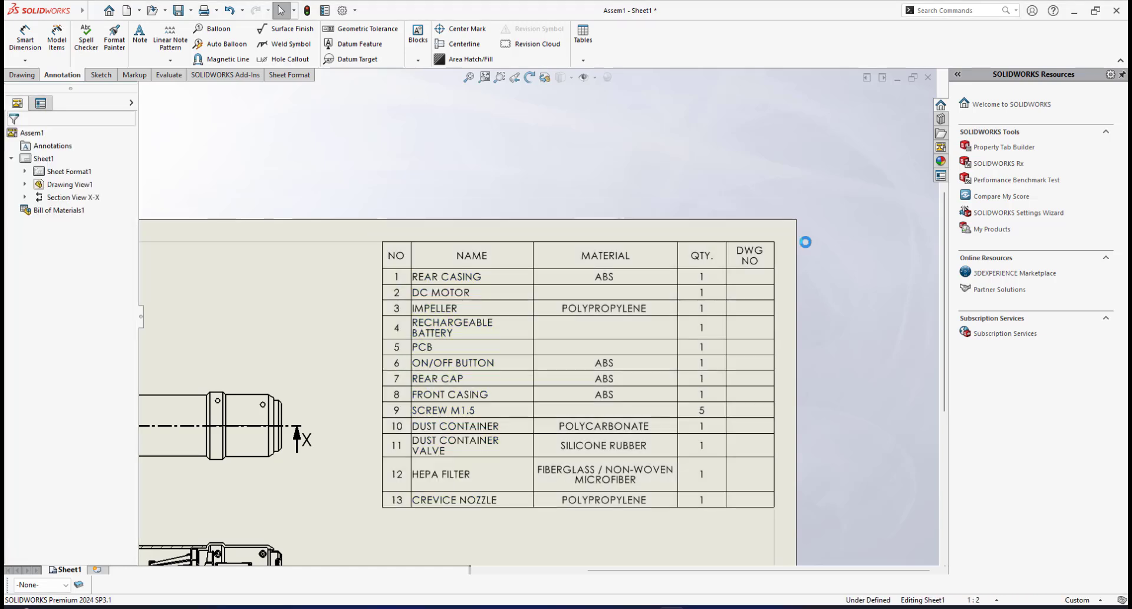
- Save the assembly drawing together with all modified documents
scroll(751, 295, "up", 2)
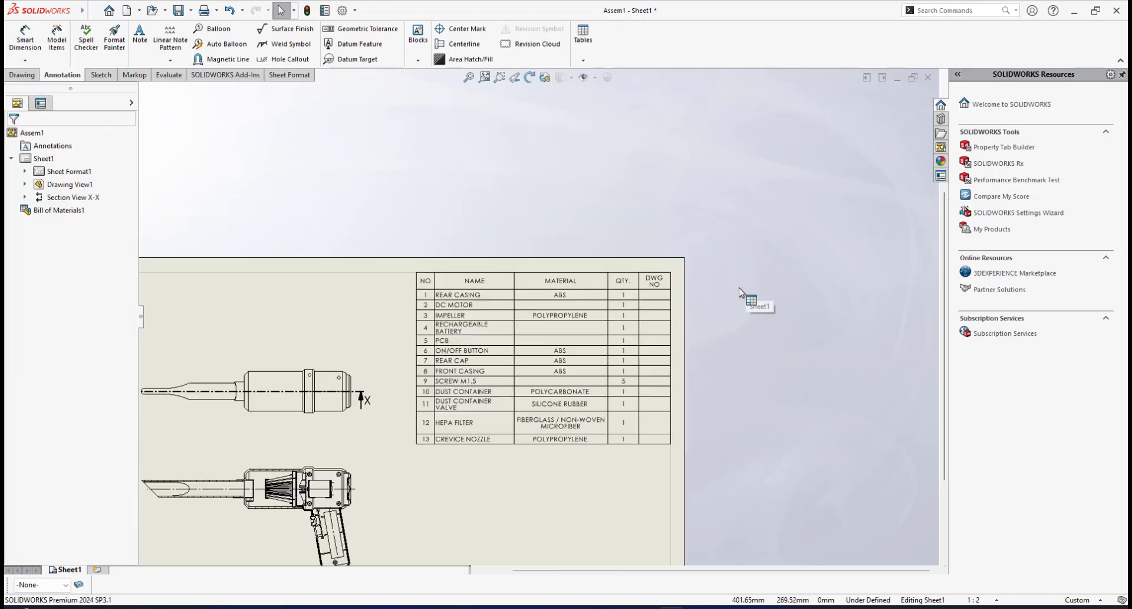
left_click(178, 10)
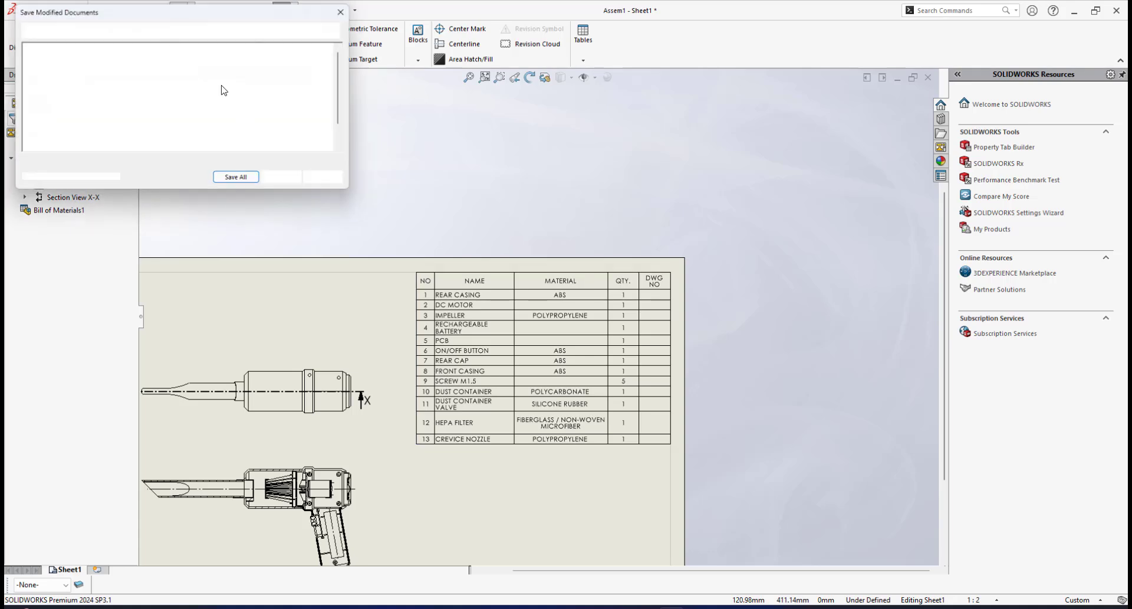
left_click(236, 177)
- Examine the bill of materials row by row, checking part names, materials, quantities and the drawing number column
scroll(704, 260, "up", 2)
scroll(765, 262, "down", 3)
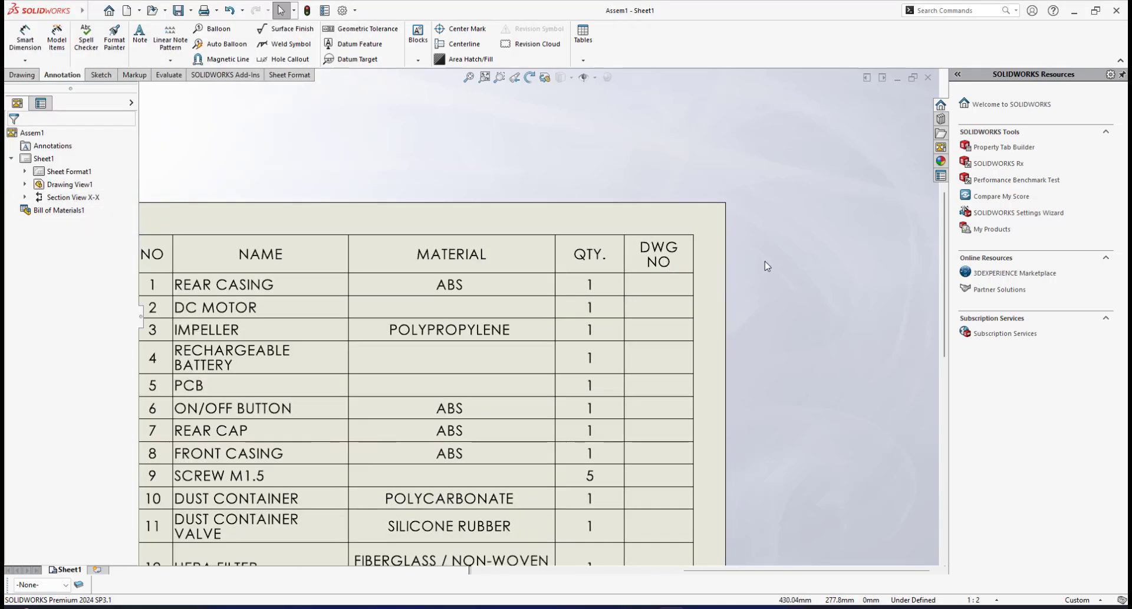
left_click(662, 258)
scroll(713, 262, "up", 2)
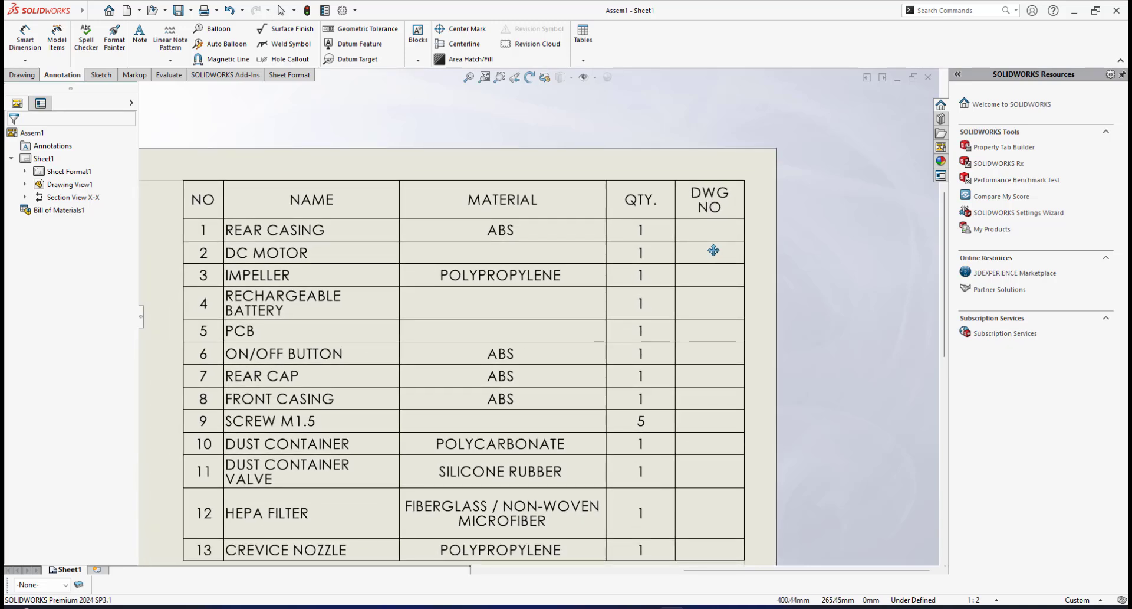
scroll(712, 258, "down", 3)
scroll(683, 289, "up", 4)
middle_click_drag(641, 314, 744, 259)
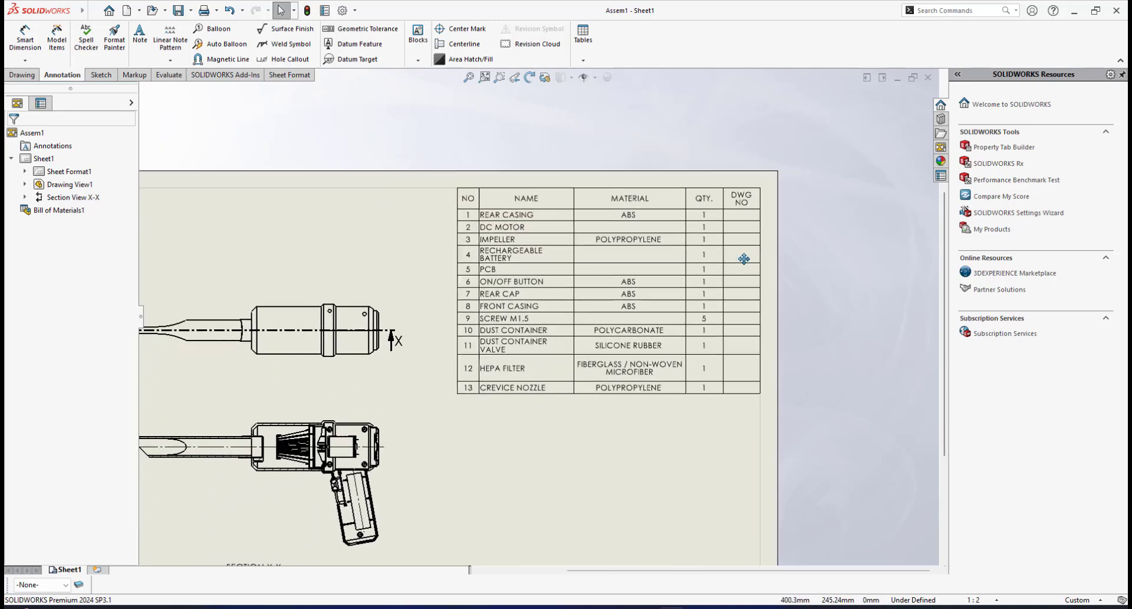
mouse_move(550, 399)
middle_mouse_down()
mouse_move(511, 296)
mouse_move(500, 430)
middle_mouse_up()
scroll(500, 430, "up", 2)
left_click(615, 275)
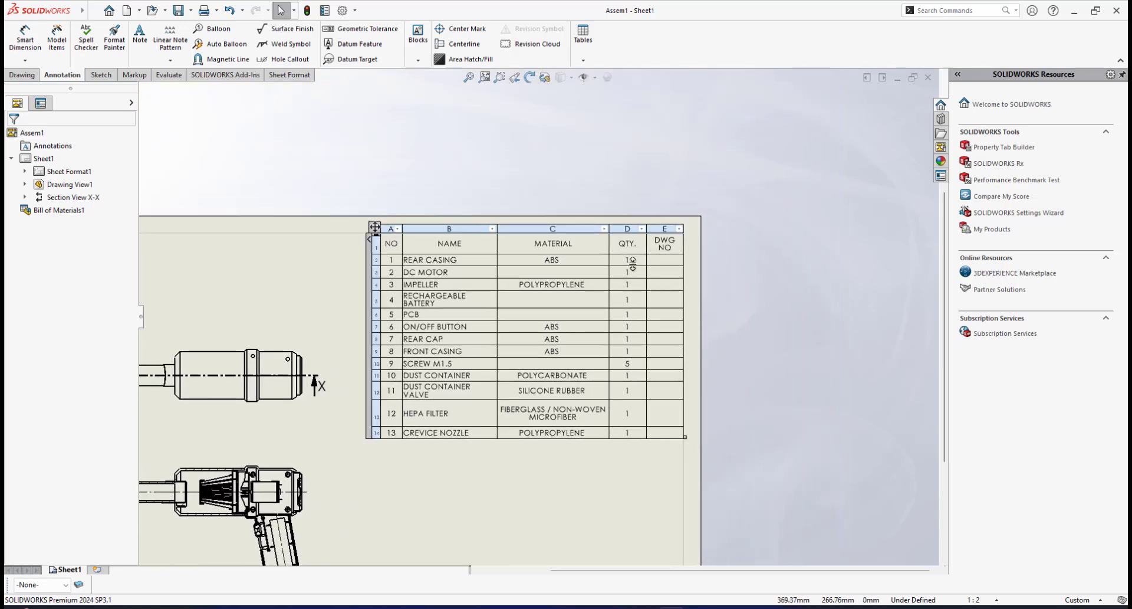
scroll(615, 276, "down", 3)
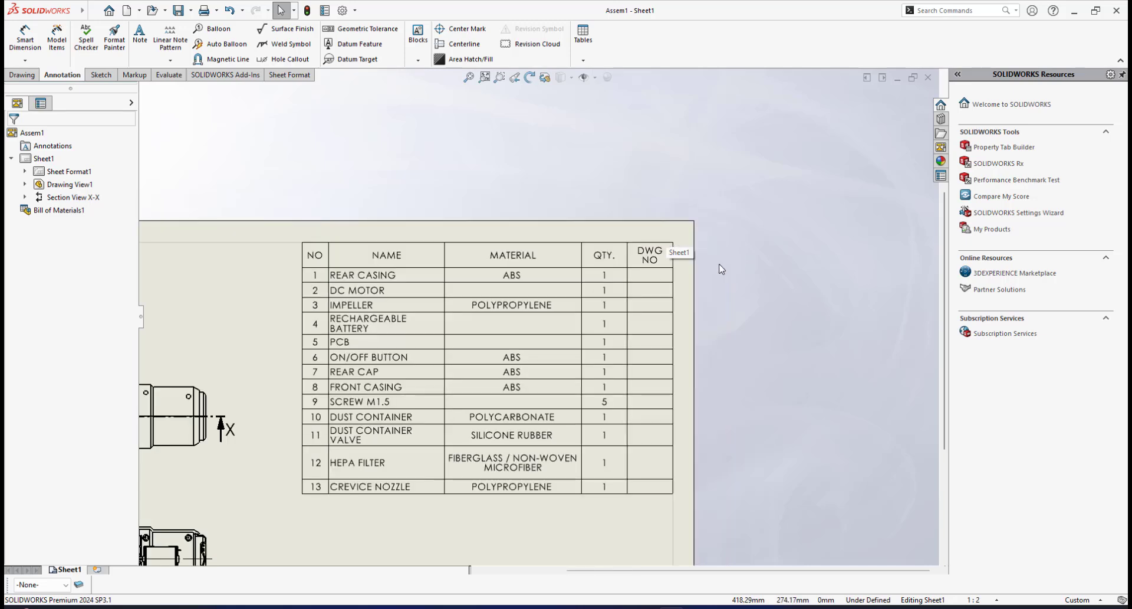
scroll(474, 336, "down", 2)
middle_click_drag(482, 328, 522, 338)
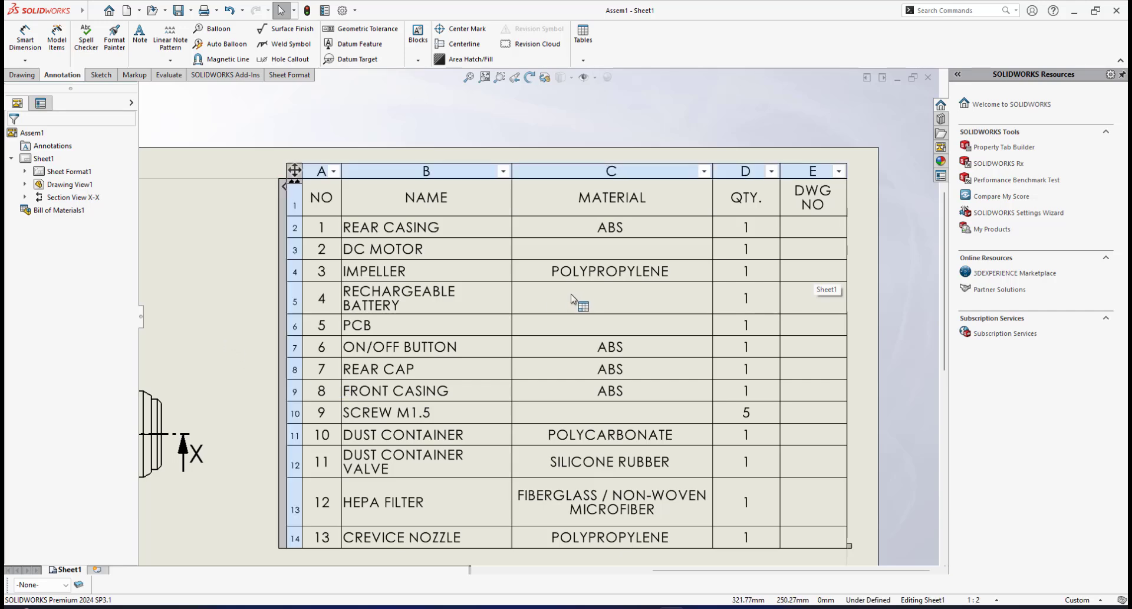
scroll(592, 315, "down", 1)
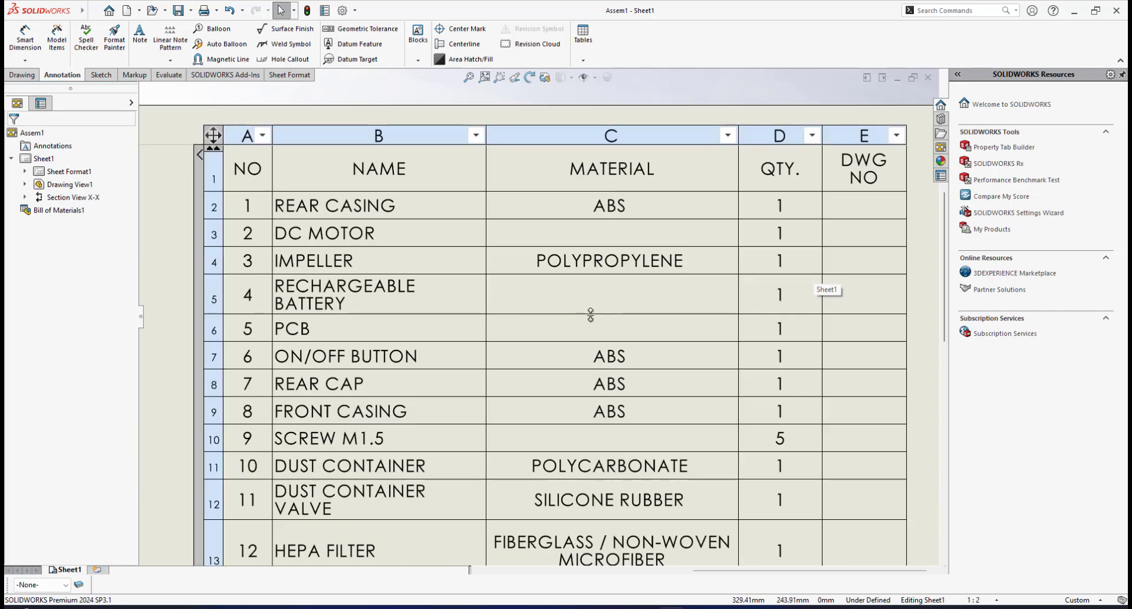
scroll(594, 328, "up", 5)
- Examine the overall sheet layout, comparing the top view and section X-X with the parts table
mouse_move(511, 345)
middle_mouse_down()
mouse_move(551, 334)
mouse_move(686, 243)
middle_mouse_up()
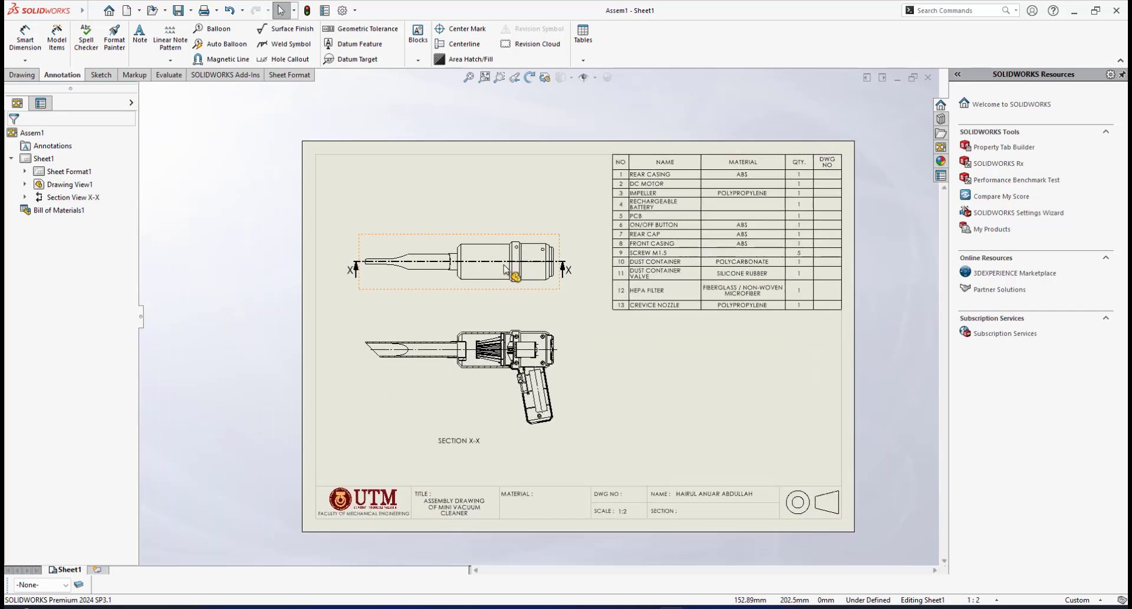
scroll(518, 256, "down", 1)
middle_click_drag(560, 213, 533, 245)
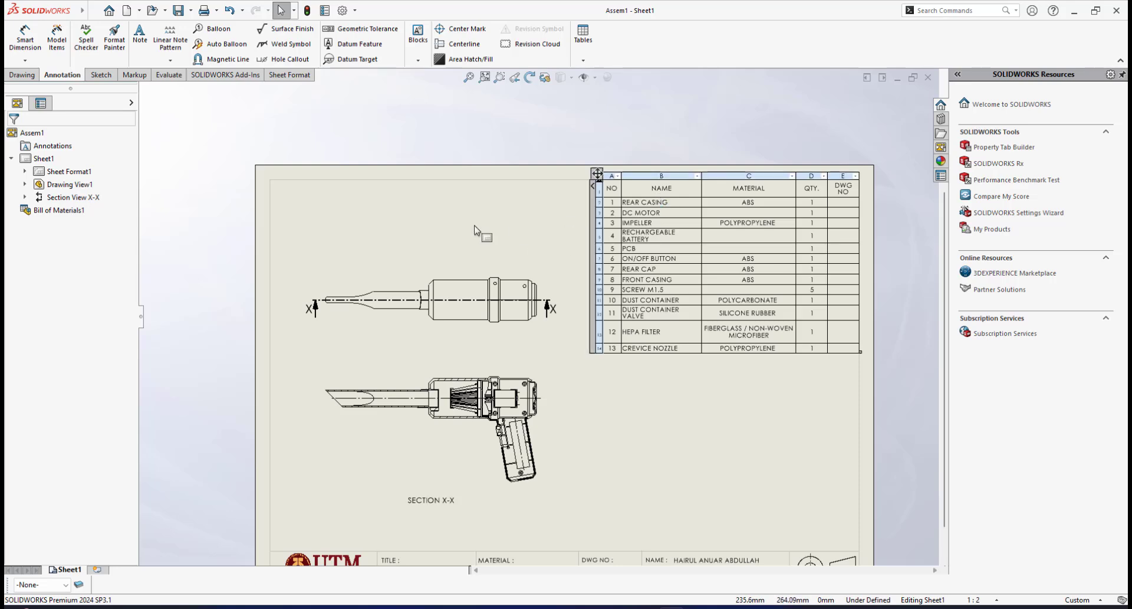
middle_click_drag(419, 237, 449, 246)
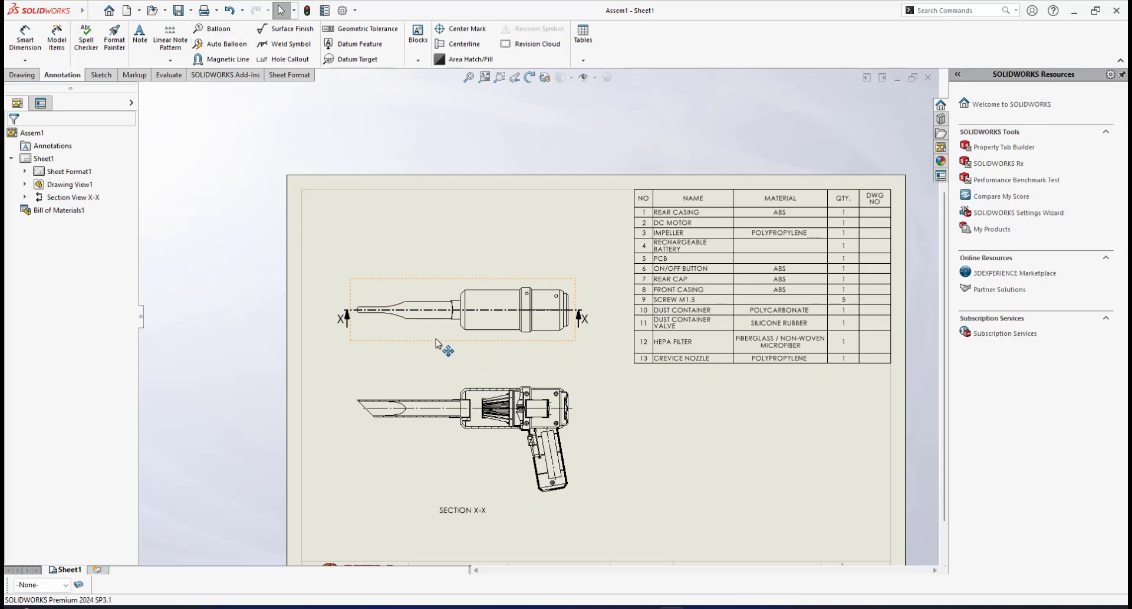
scroll(500, 453, "down", 1)
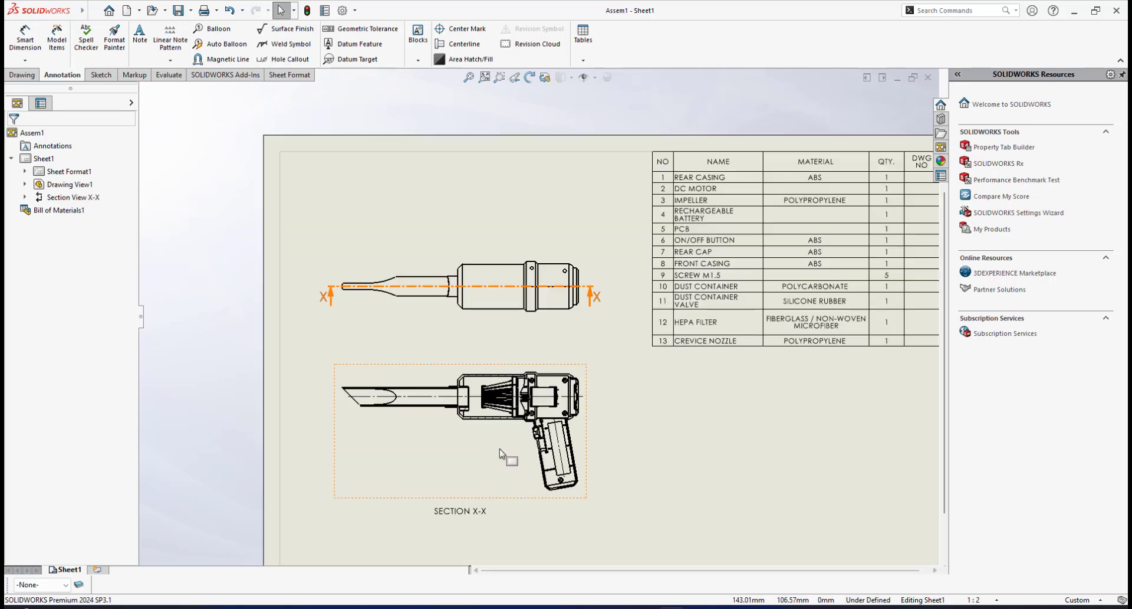
scroll(497, 450, "down", 1)
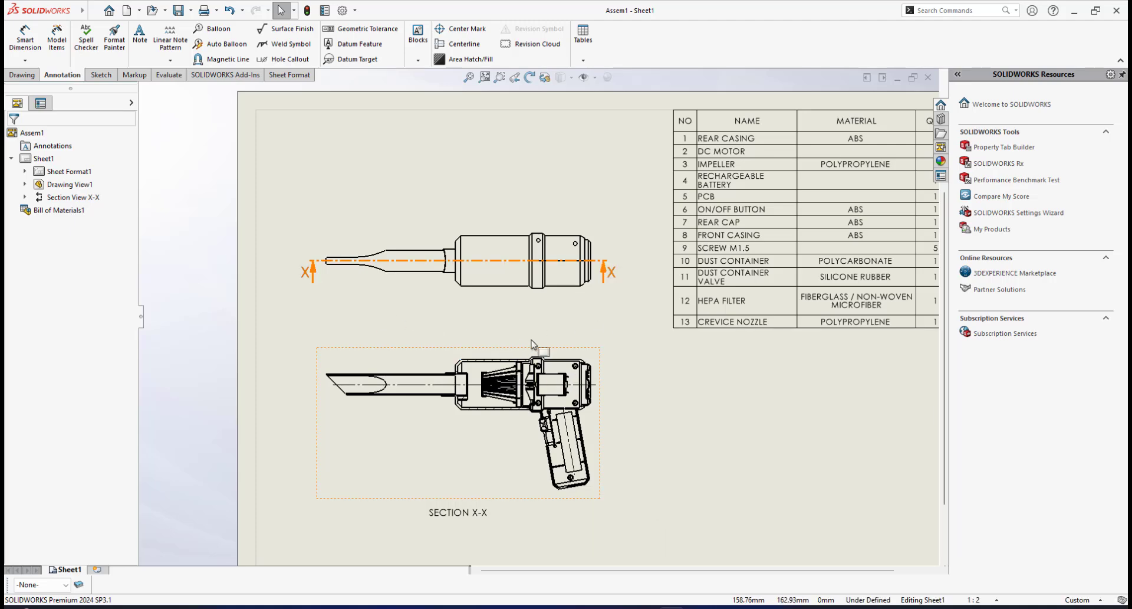
scroll(535, 337, "up", 1)
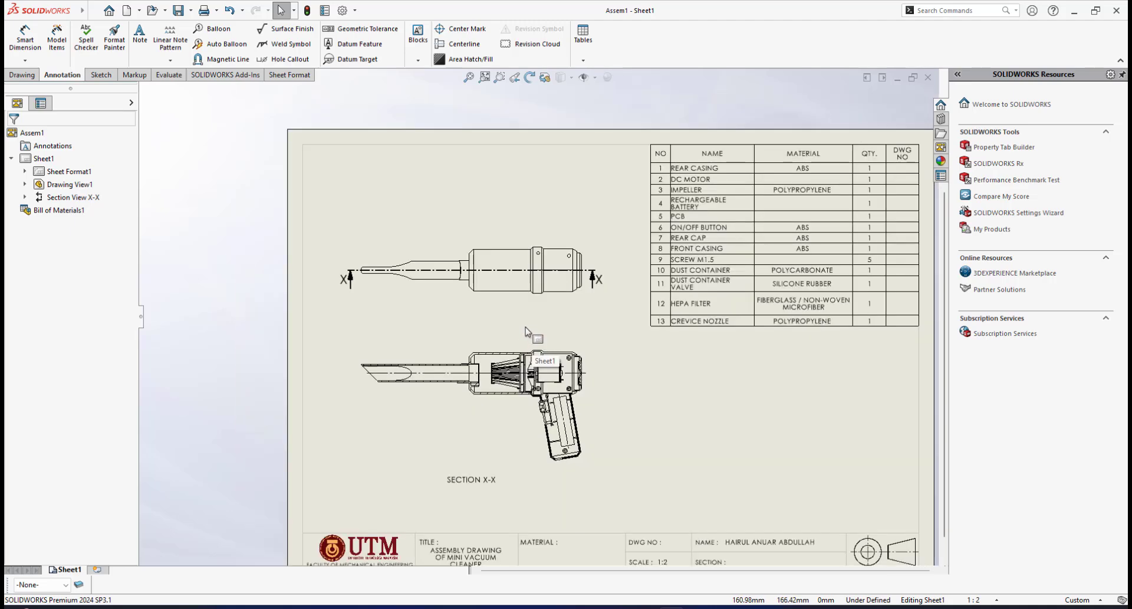
scroll(508, 311, "down", 1)
mouse_move(570, 325)
middle_mouse_down()
mouse_move(571, 342)
mouse_move(554, 346)
middle_mouse_up()
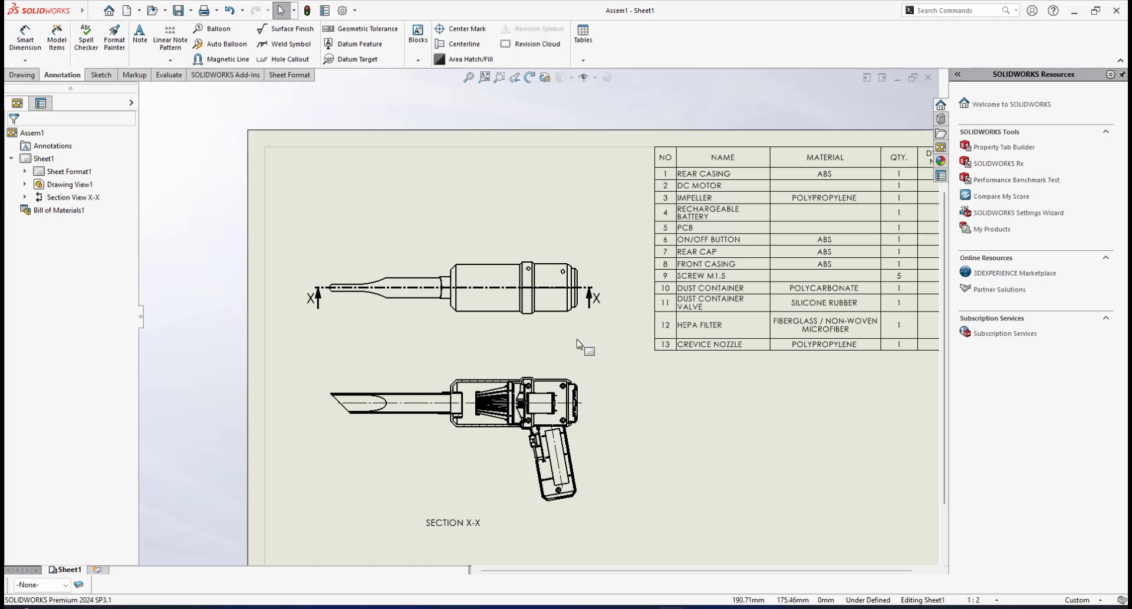
- Add a circular item-number balloon to the rear casing's upper wall in section X-X, placing it above the view's right end
left_click(201, 29)
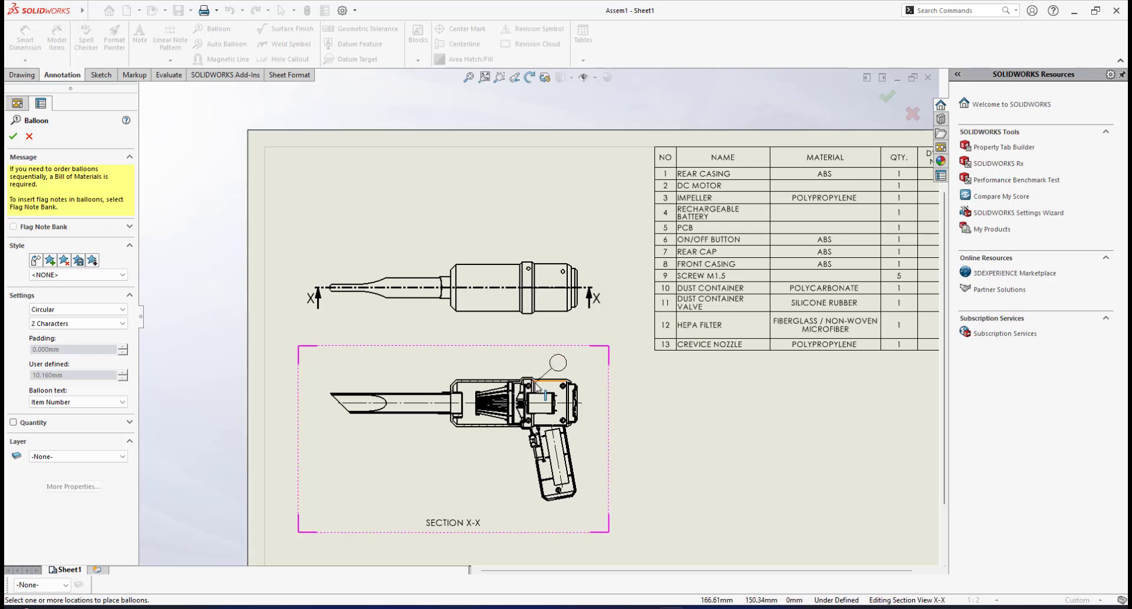
scroll(565, 381, "down", 2)
scroll(586, 322, "down", 5)
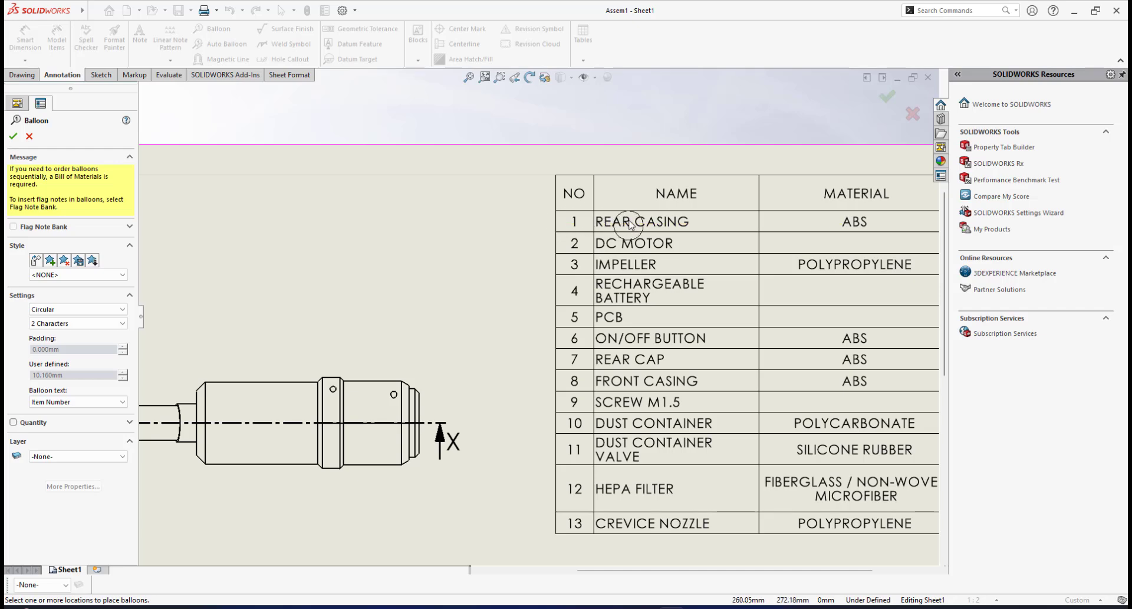
mouse_move(451, 356)
middle_mouse_down()
mouse_move(596, 207)
mouse_move(627, 217)
middle_mouse_up()
scroll(582, 328, "down", 2)
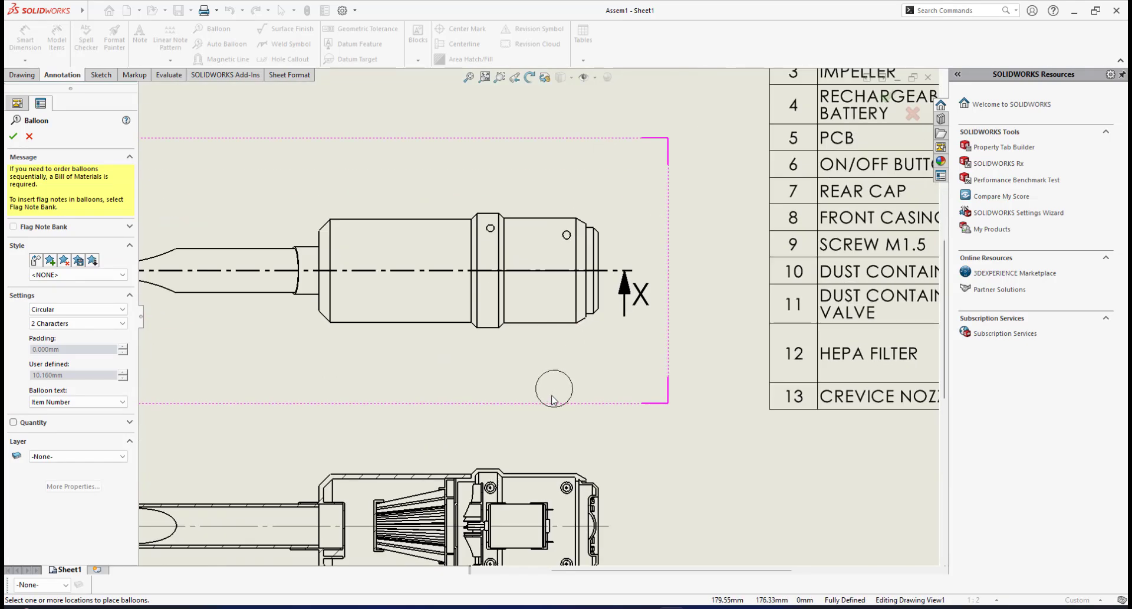
scroll(553, 399, "up", 5)
scroll(544, 311, "down", 4)
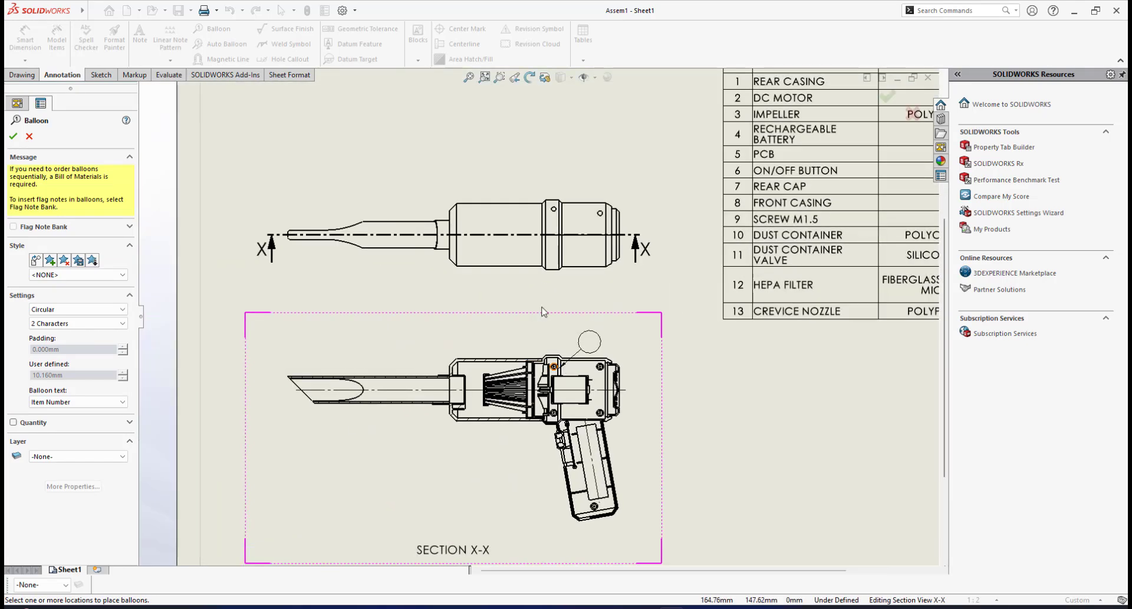
middle_click_drag(537, 280, 549, 321)
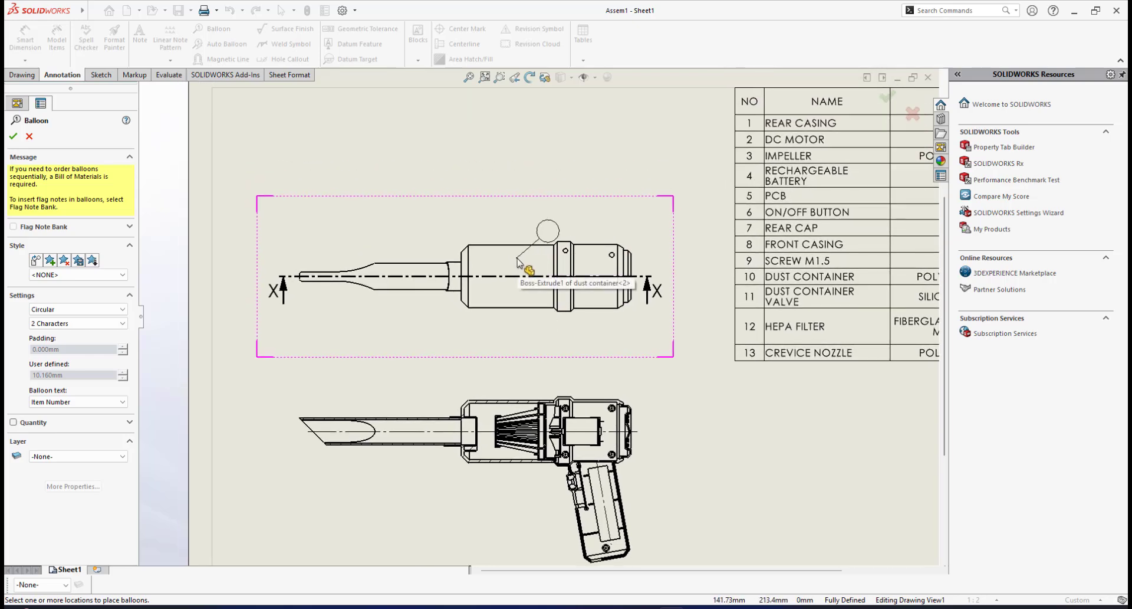
scroll(554, 398, "down", 2)
middle_click_drag(554, 391, 590, 315)
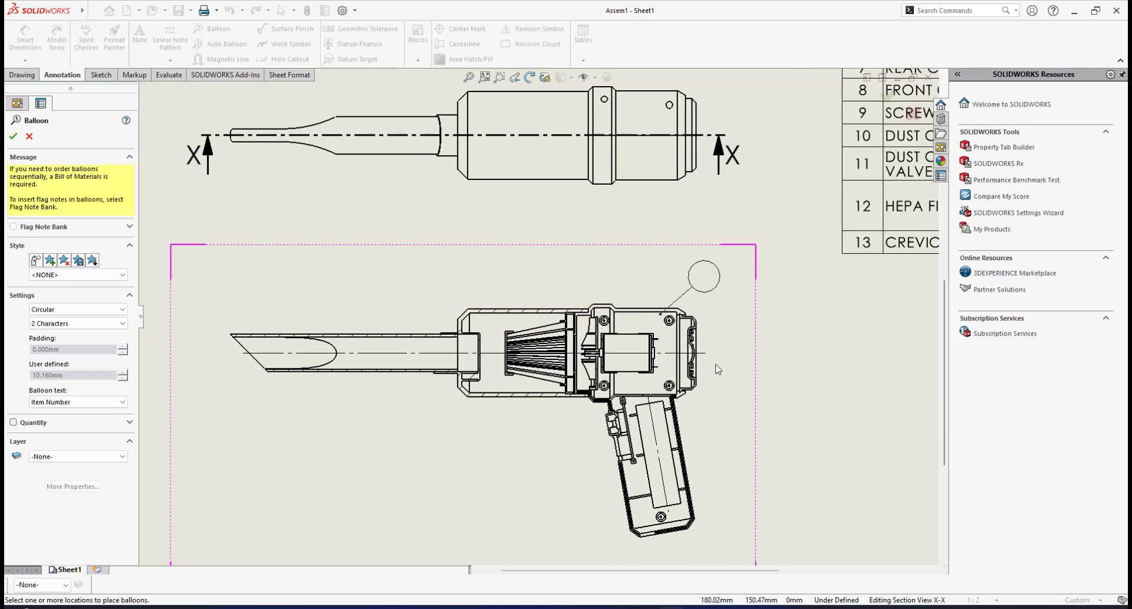
middle_click_drag(641, 325, 615, 361)
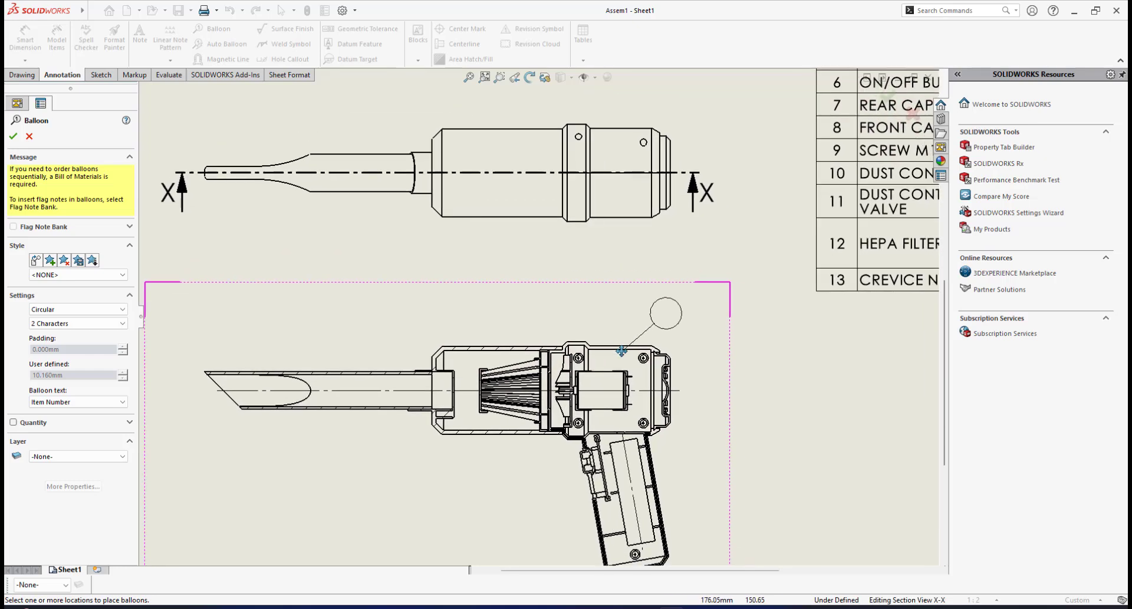
scroll(613, 361, "up", 1)
scroll(611, 359, "down", 1)
scroll(454, 346, "down", 2)
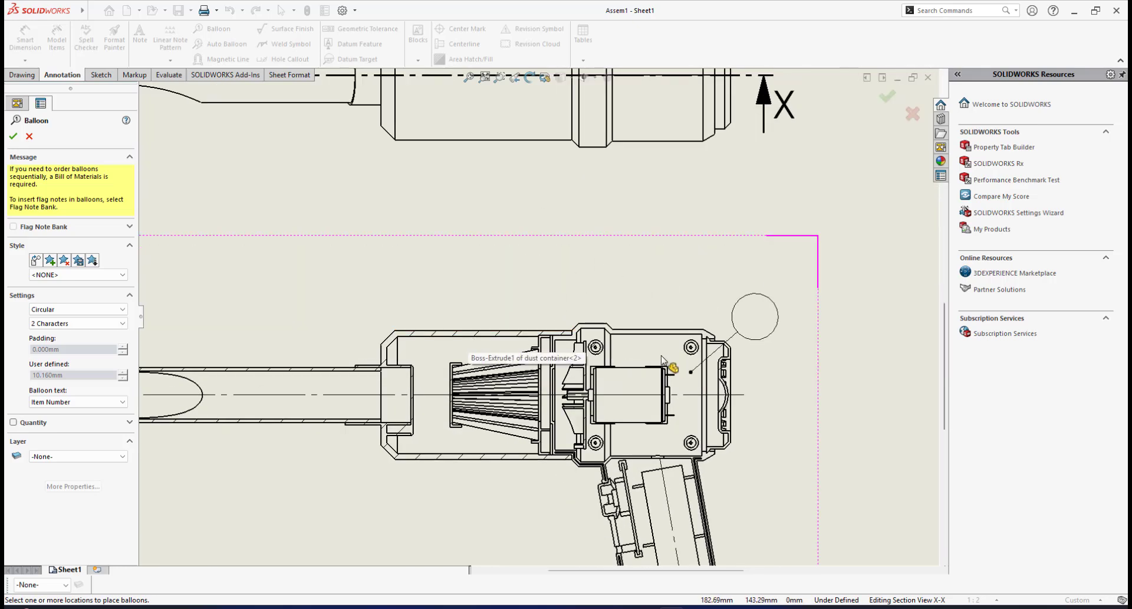
scroll(658, 358, "down", 2)
scroll(645, 357, "up", 3)
scroll(619, 352, "down", 2)
scroll(613, 351, "up", 2)
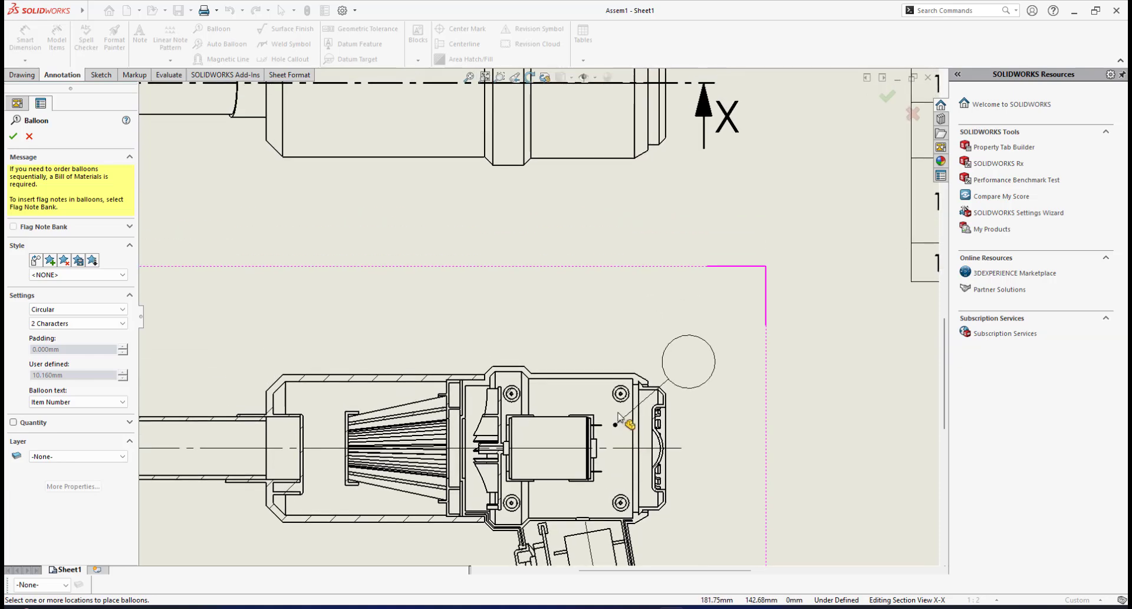
scroll(607, 356, "down", 4)
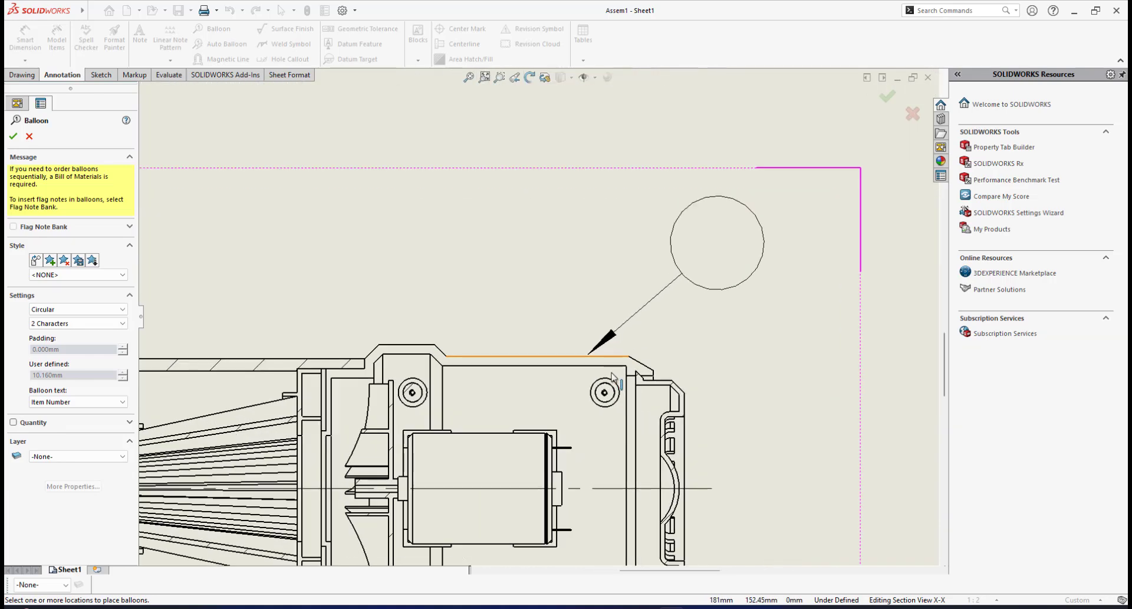
left_click(581, 360)
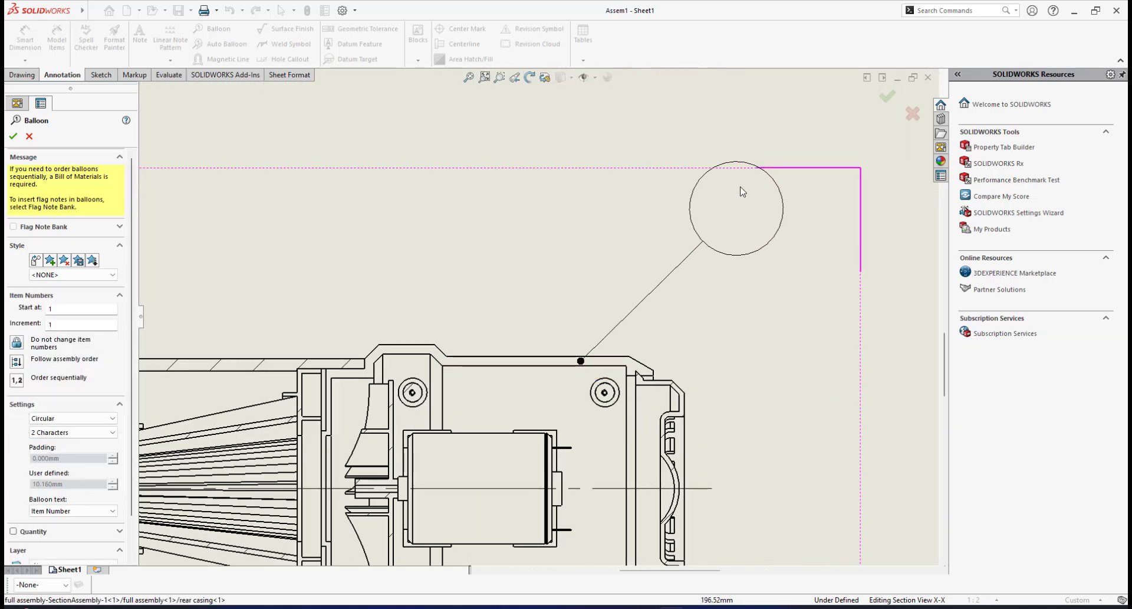
left_click(736, 196)
- Balloon the DC motor in section X-X, placing the balloon above the view, level with the rear casing's balloon
scroll(737, 218, "up", 5)
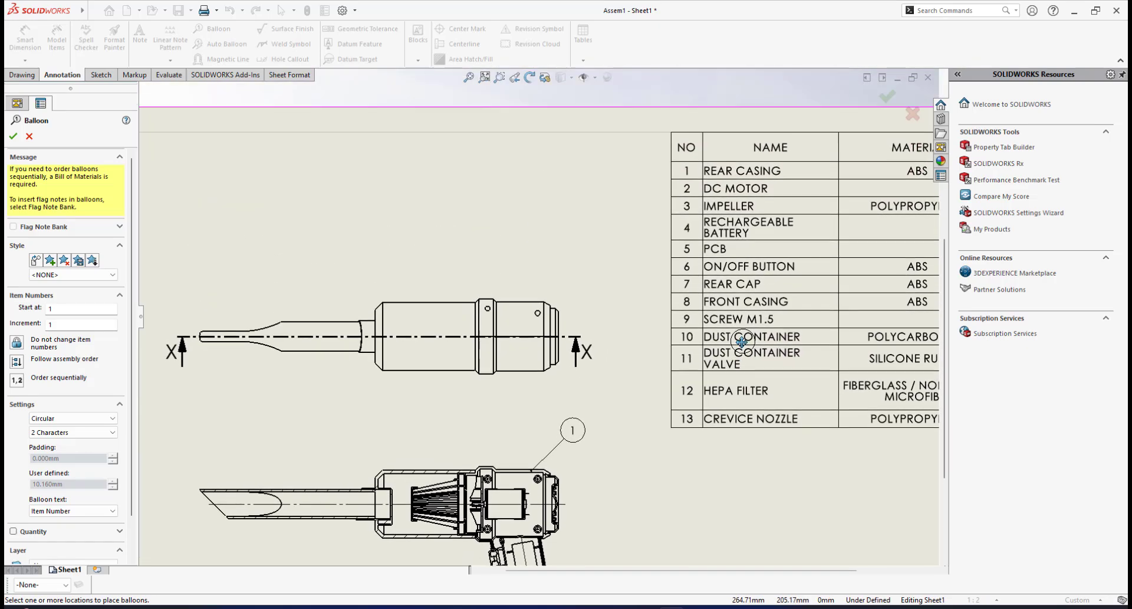
scroll(533, 377, "down", 3)
scroll(540, 379, "down", 3)
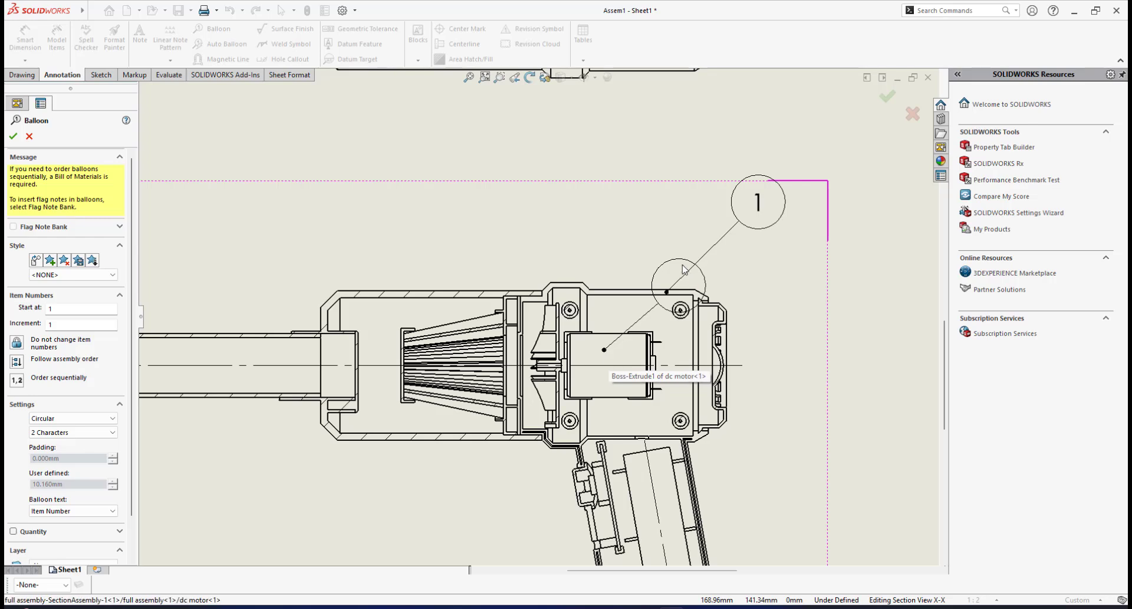
left_click(604, 350)
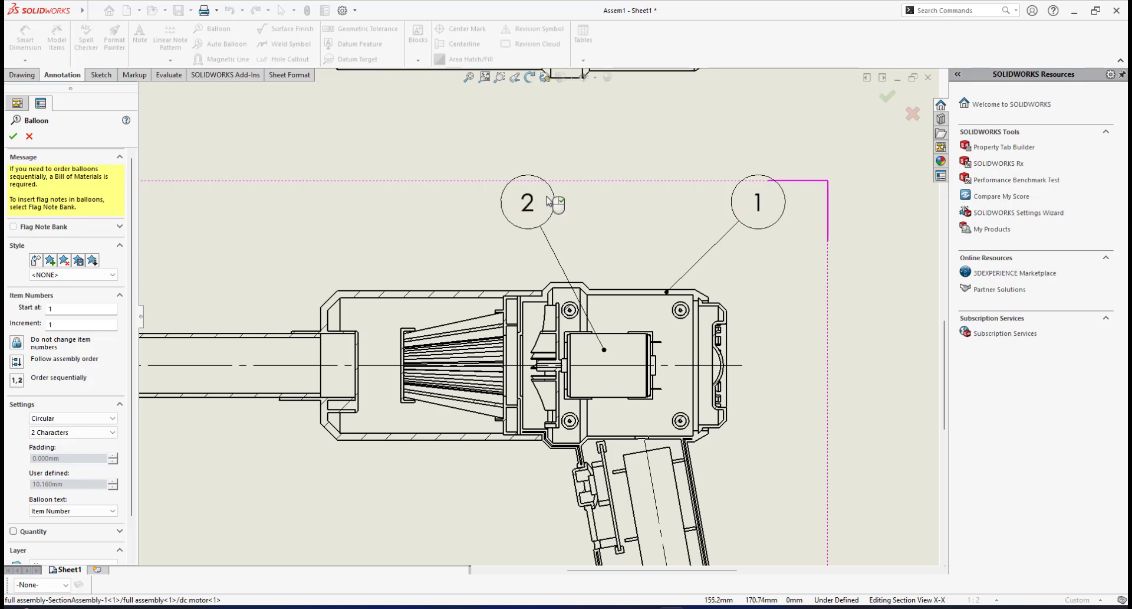
left_click(547, 200)
- Balloon the impeller in section X-X, placing the balloon left of the DC motor's balloon and level with it
scroll(538, 316, "up", 5)
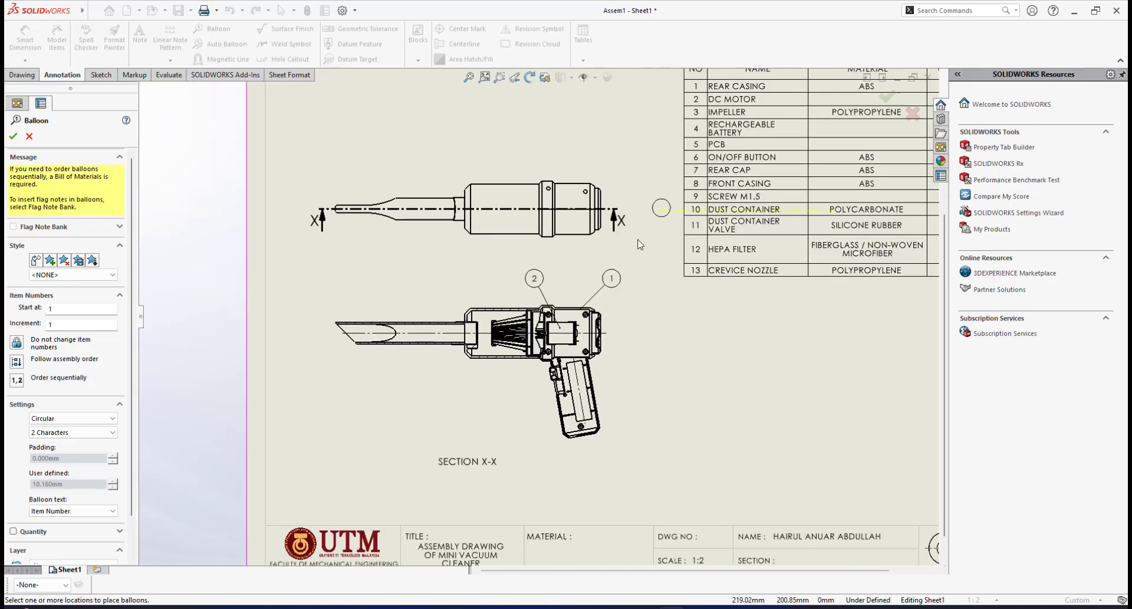
scroll(531, 295, "down", 5)
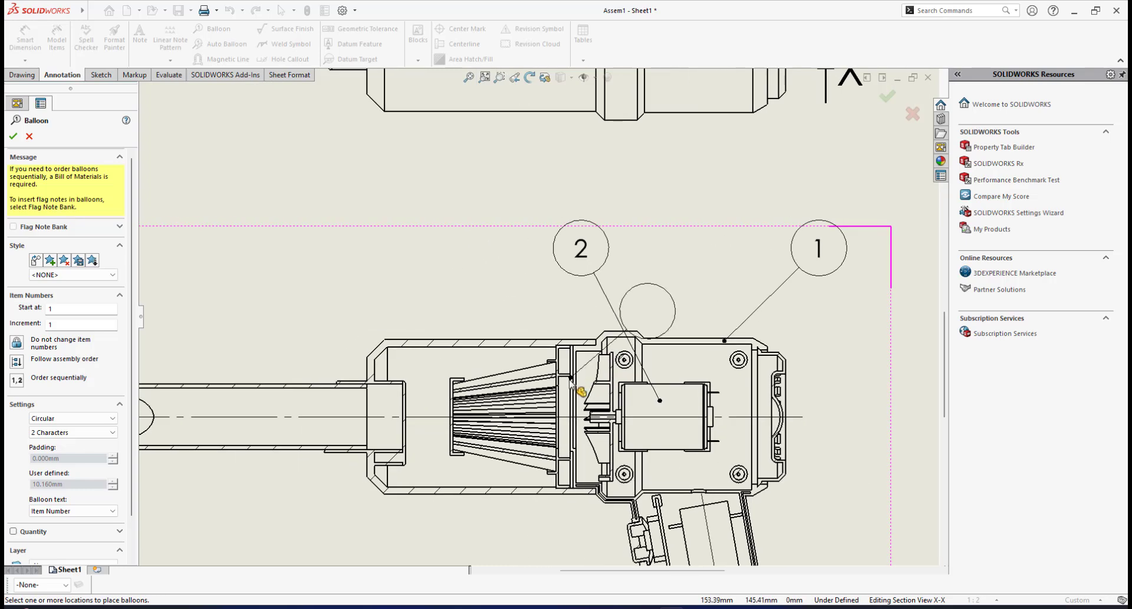
scroll(570, 382, "down", 2)
left_click(606, 391)
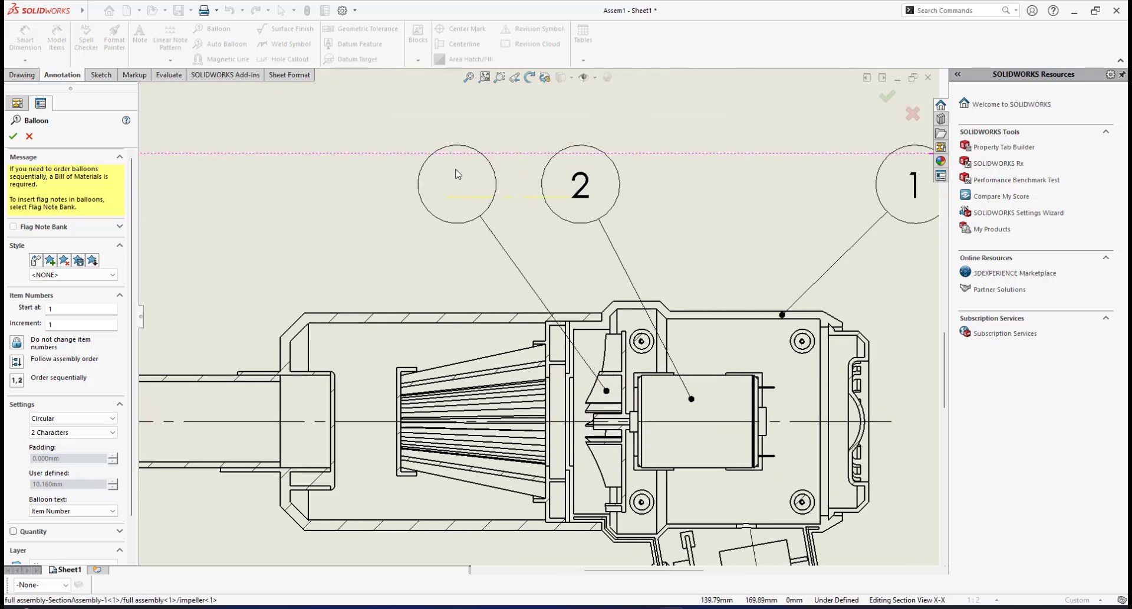
left_click(459, 174)
- Balloon the rechargeable battery inside the handle in section X-X, placing the balloon to the right of the handle
scroll(730, 209, "up", 8)
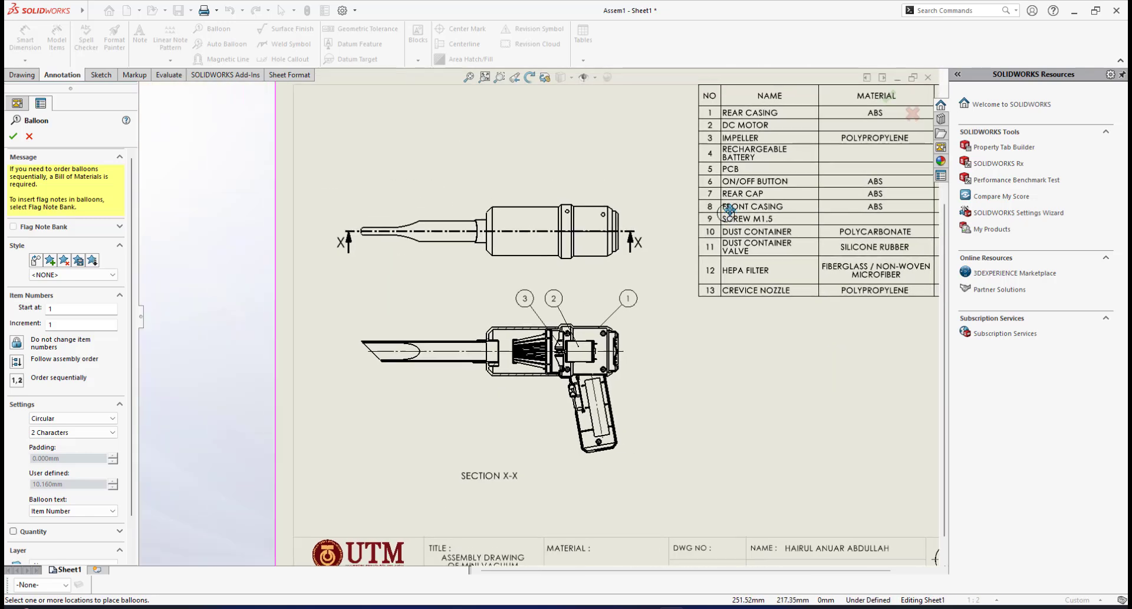
scroll(584, 395, "down", 6)
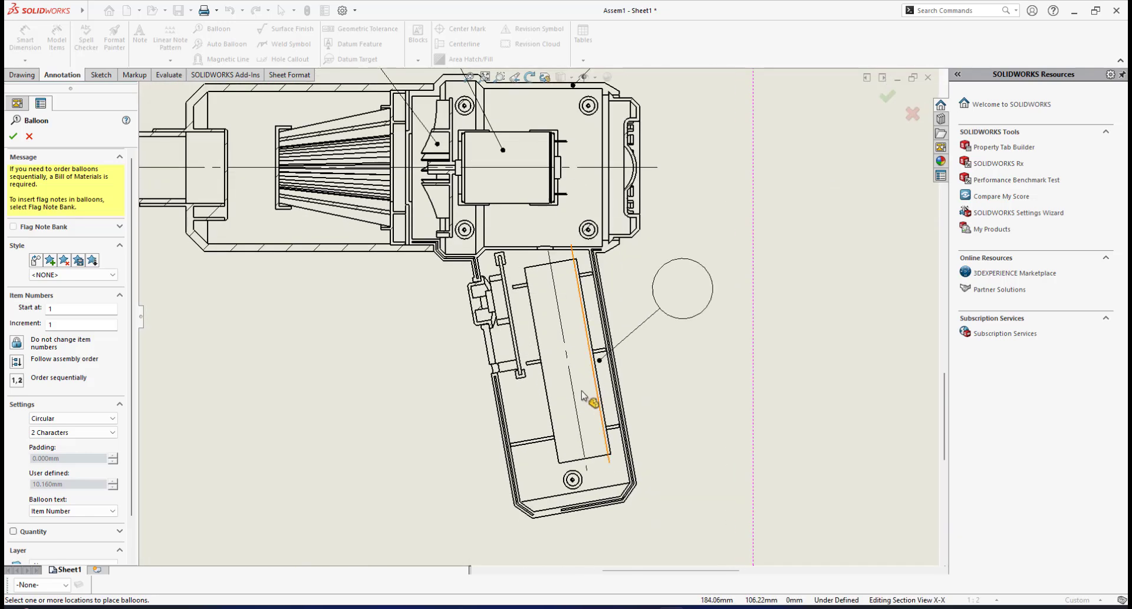
scroll(583, 395, "down", 1)
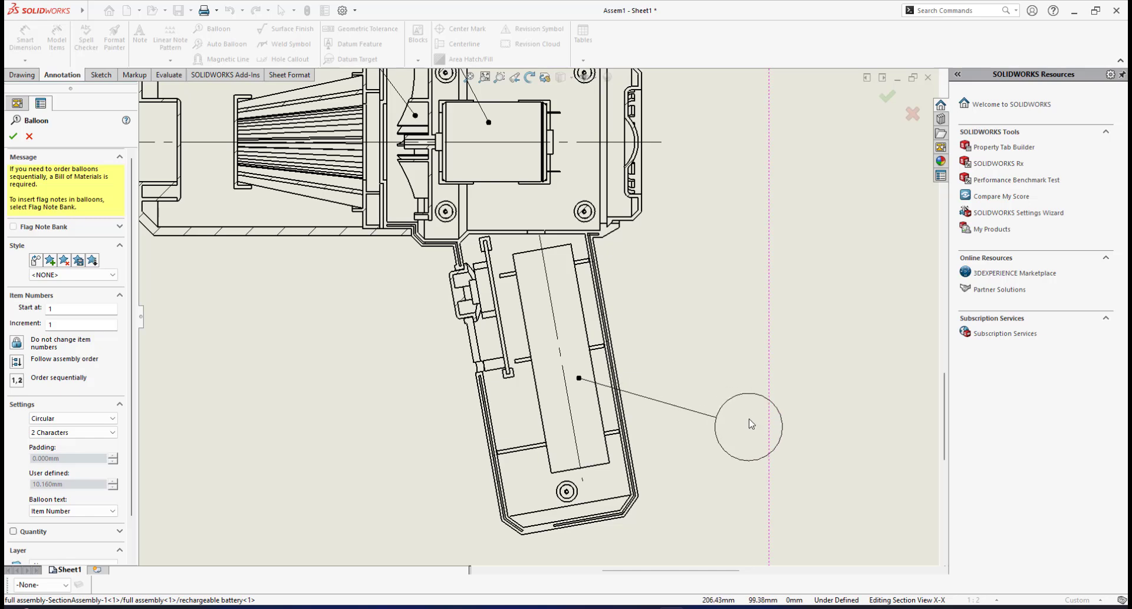
left_click(748, 425)
- Balloon the thin PCB inside the handle in section X-X, placing the balloon left of the handle, level with the battery's balloon
scroll(751, 260, "up", 4)
mouse_move(737, 236)
middle_mouse_down("ctrl")
mouse_move(738, 455)
mouse_move(705, 506)
mouse_move(838, 275)
middle_mouse_up("ctrl")
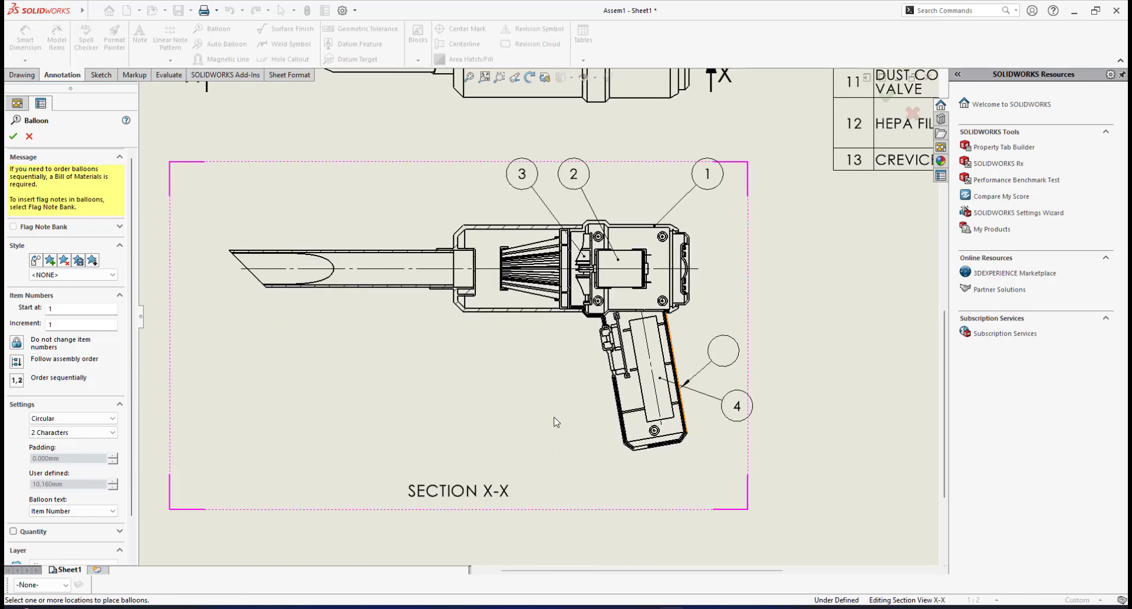
scroll(606, 379, "down", 5)
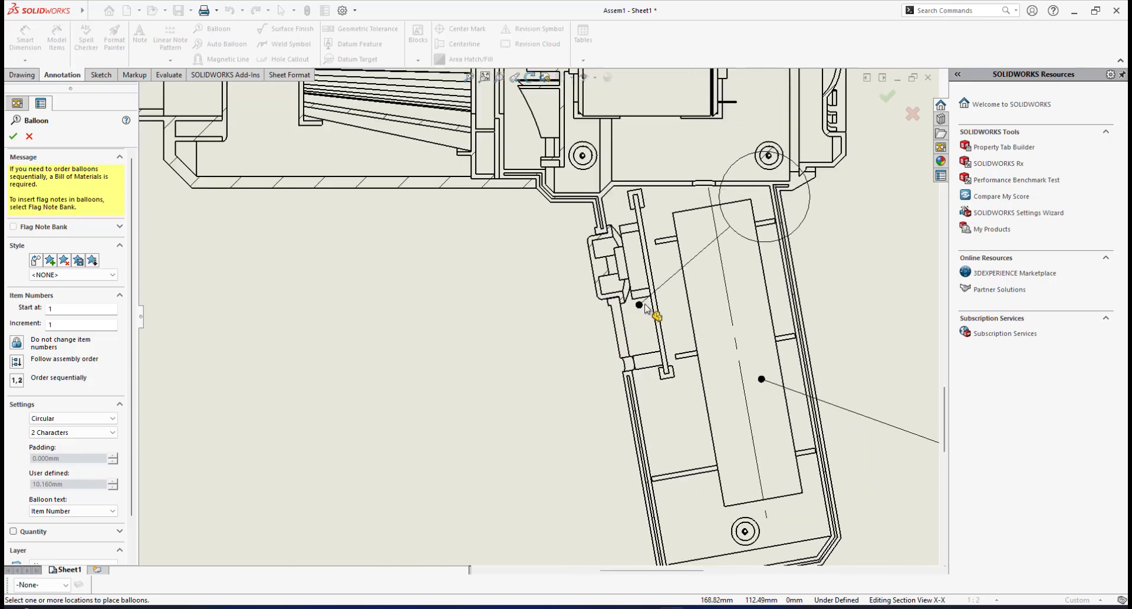
scroll(647, 307, "down", 6)
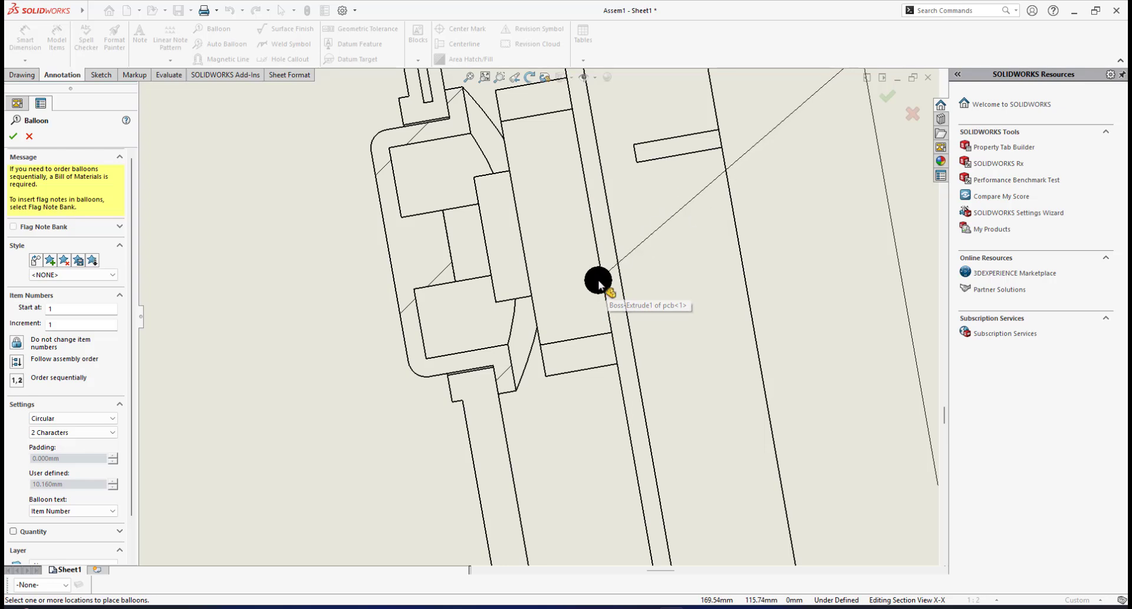
left_click(599, 283)
left_click_drag(603, 283, 613, 283)
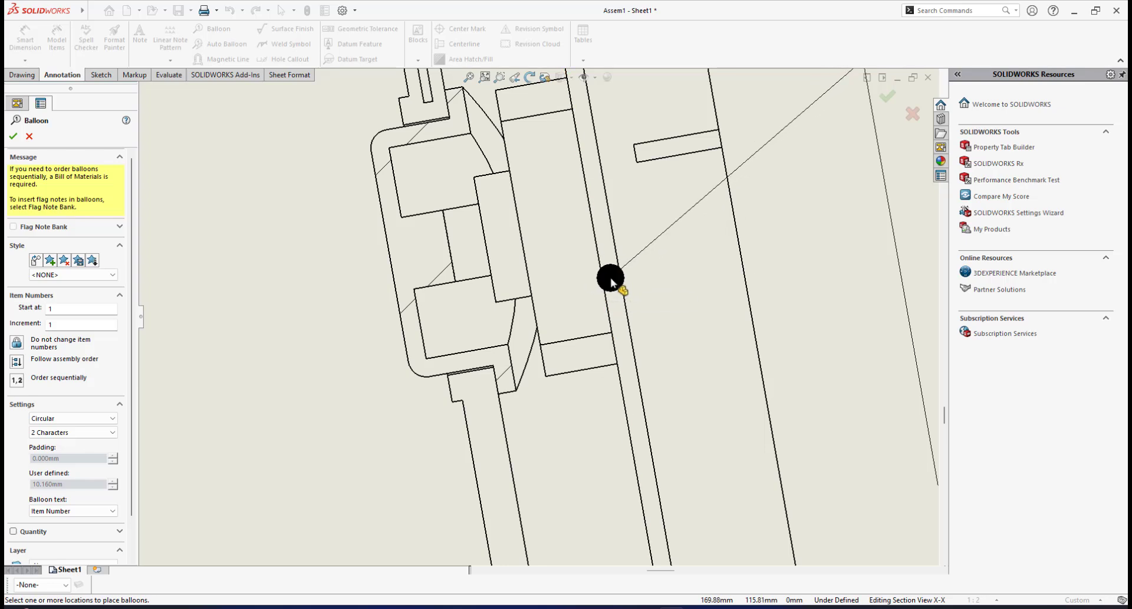
scroll(612, 281, "up", 6)
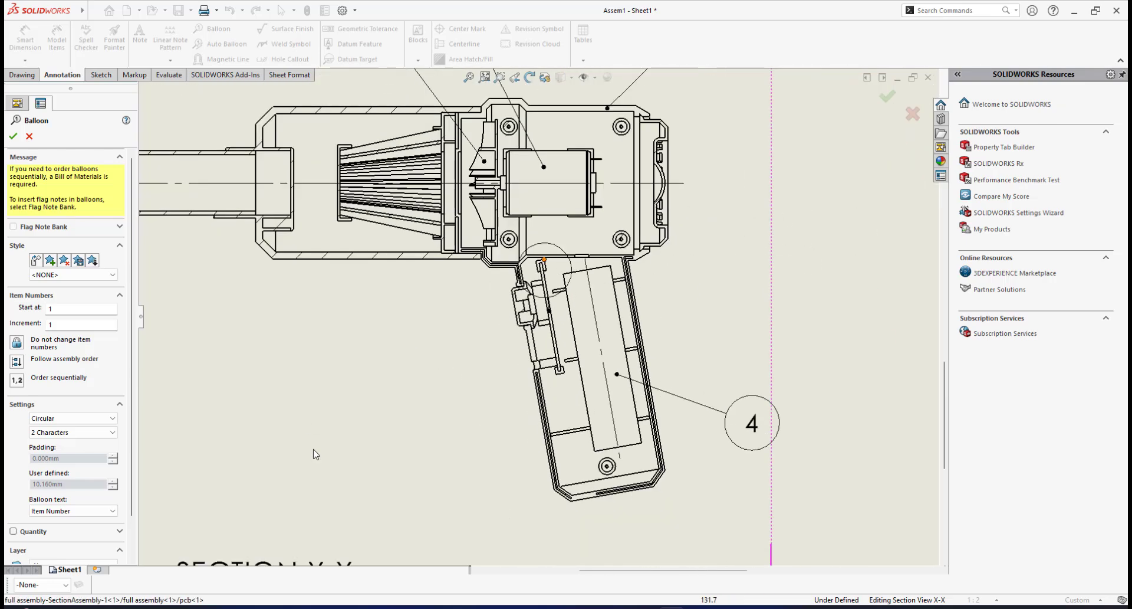
left_click(421, 416)
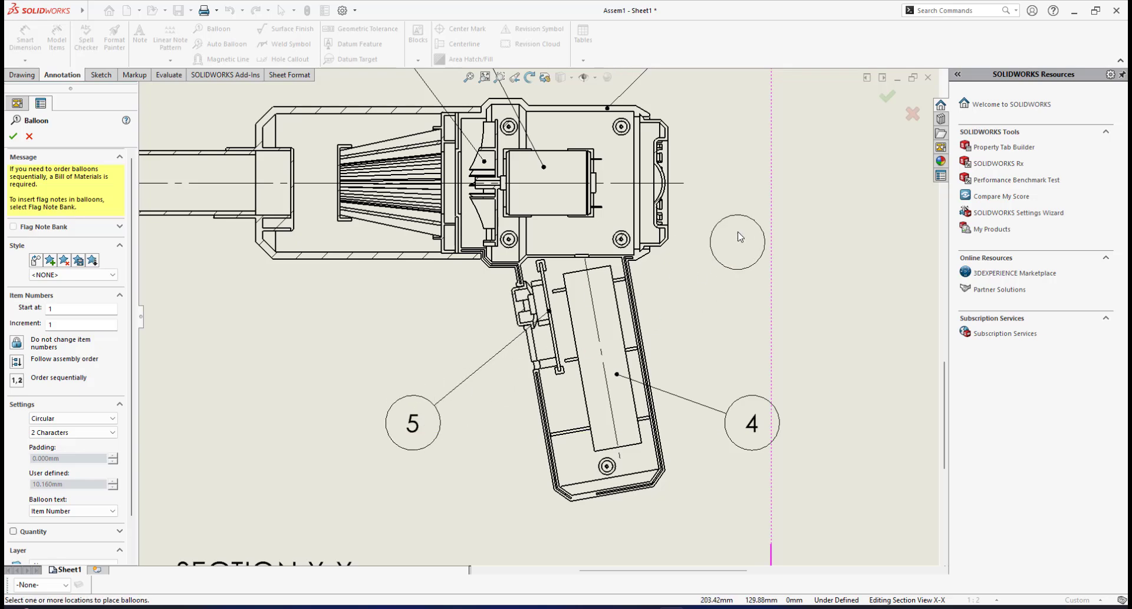
- Balloon the on/off button in section X-X, placing the balloon directly above the PCB's balloon with a clear gap
scroll(660, 239, "up", 5)
scroll(547, 309, "down", 8)
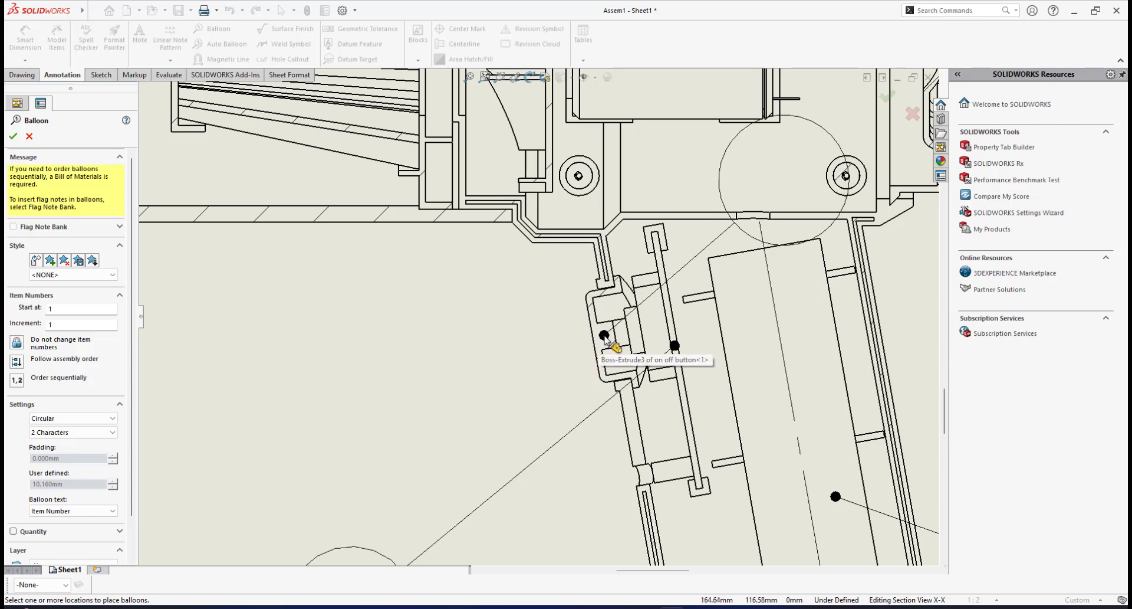
left_click(605, 337)
scroll(389, 354, "up", 3)
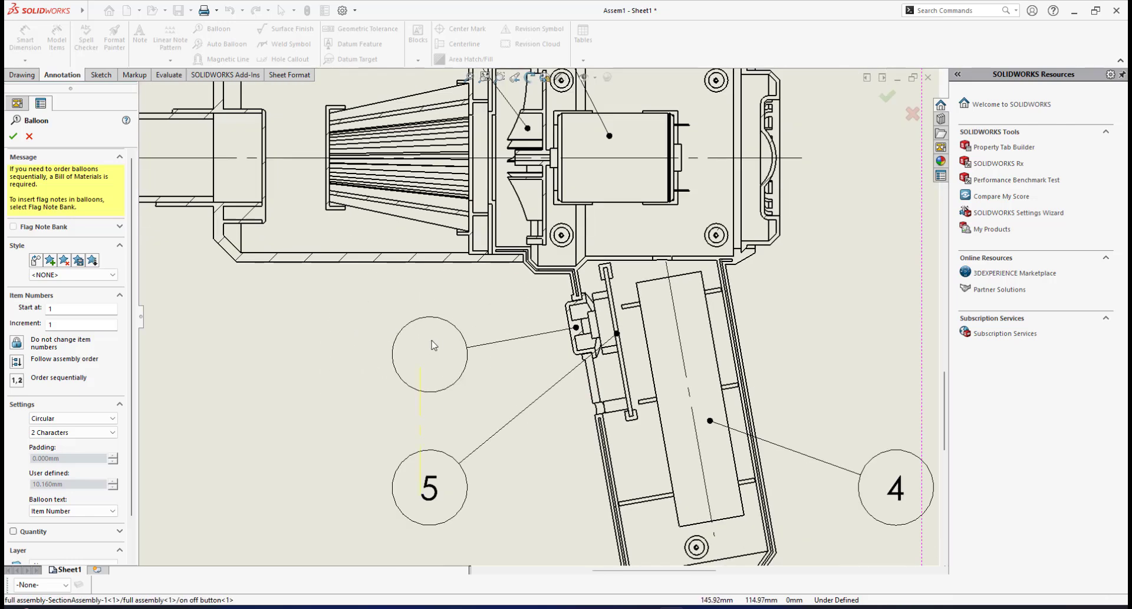
middle_click_drag(443, 328, 558, 308)
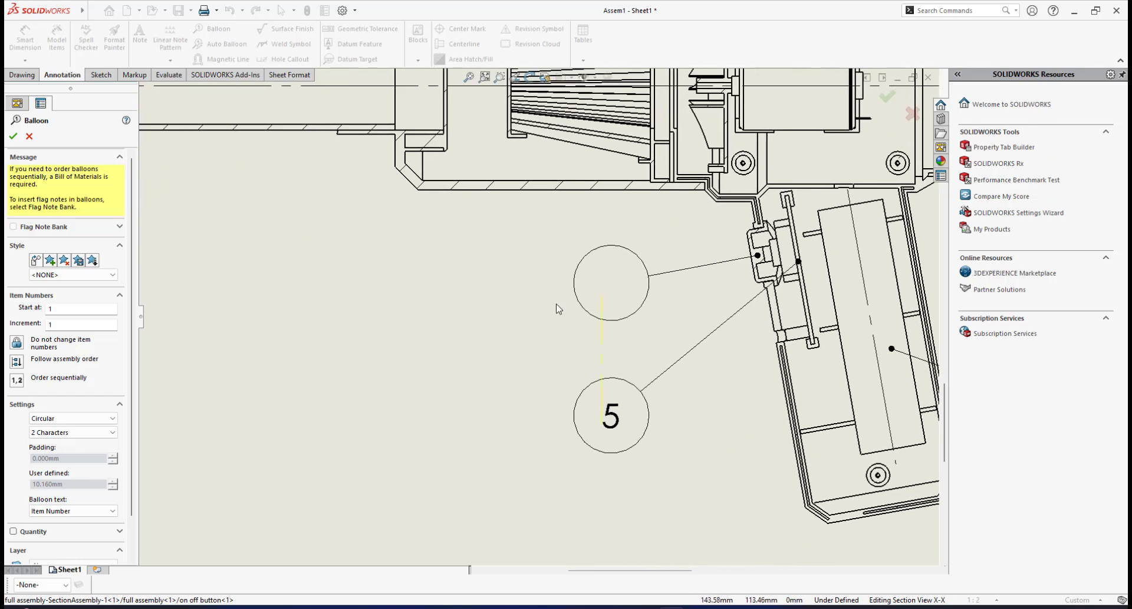
scroll(635, 311, "down", 2)
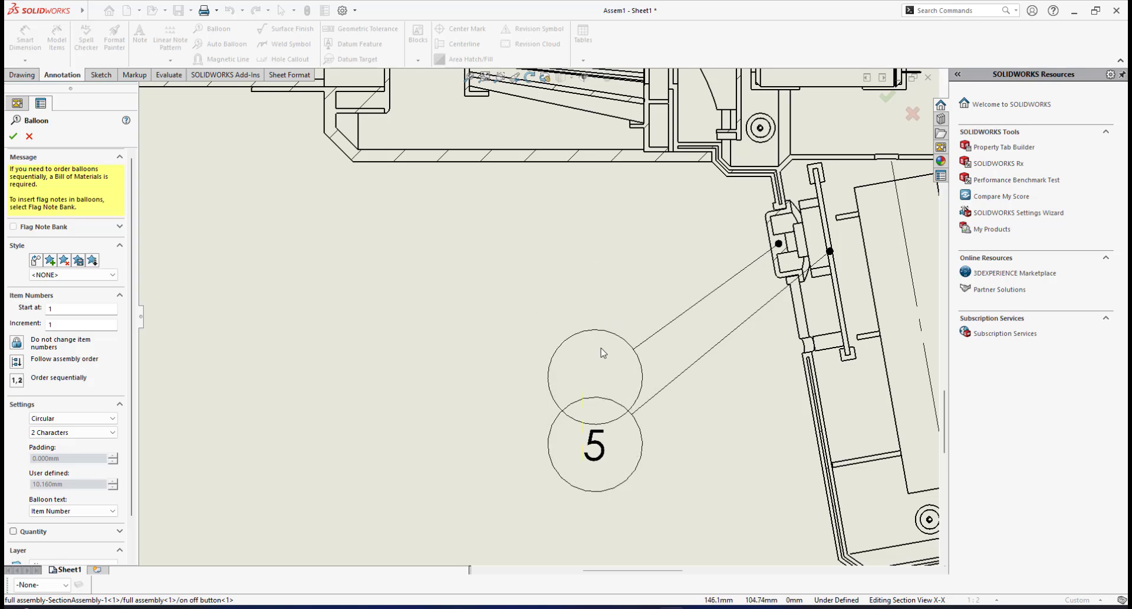
left_click(598, 289)
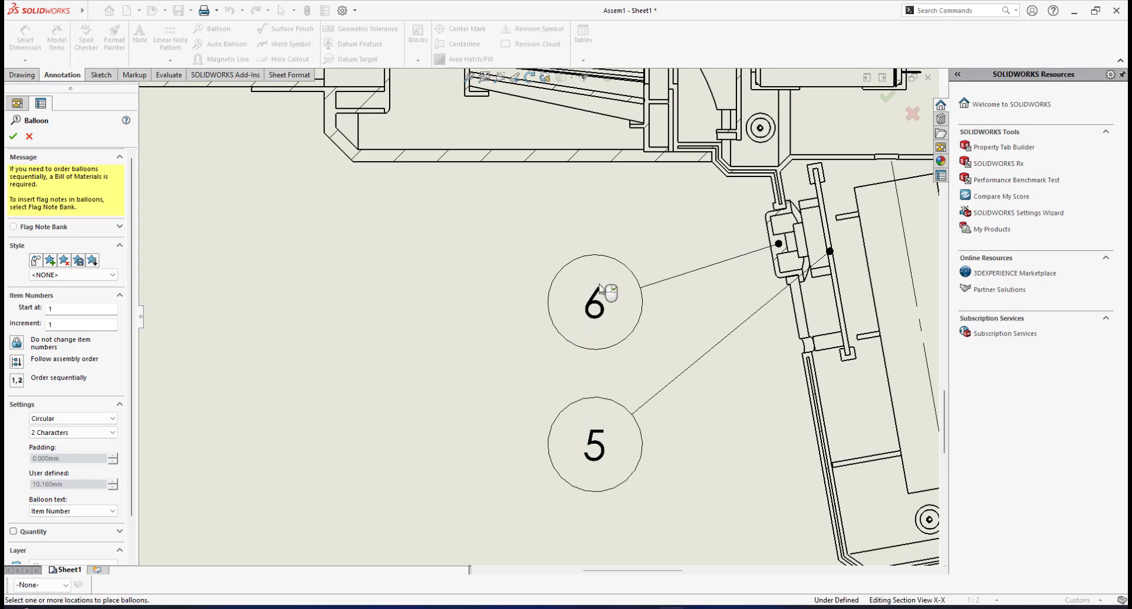
- Balloon the rear cap in section X-X, placing the balloon to the right of the cap, directly above the battery's balloon
scroll(613, 293, "up", 6)
middle_click_drag(664, 305, 625, 396)
middle_click_drag(570, 361, 573, 394)
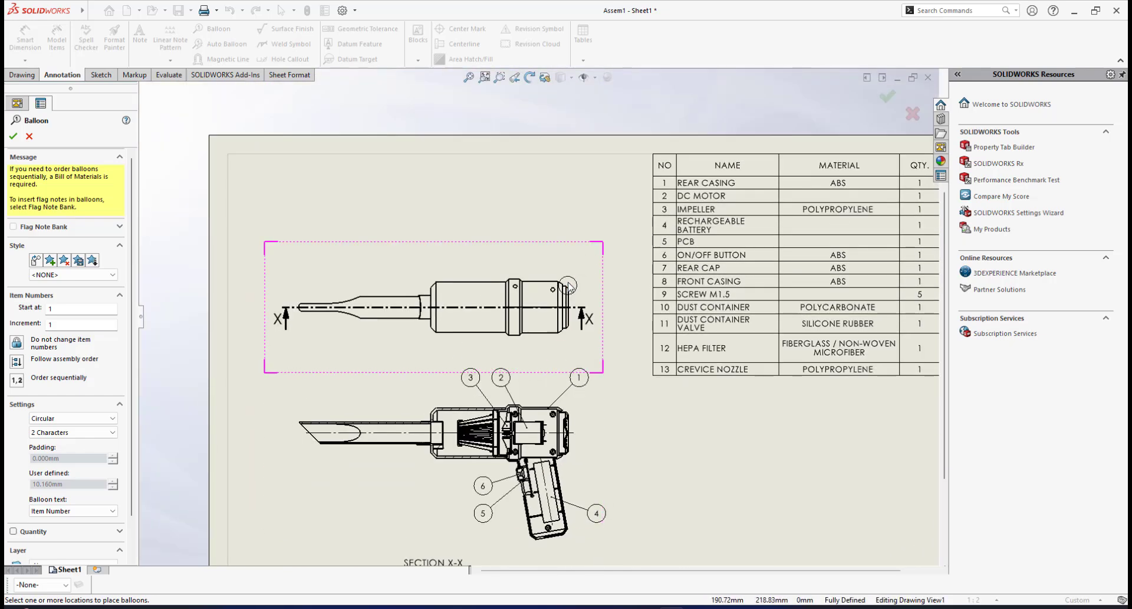
scroll(563, 307, "down", 10)
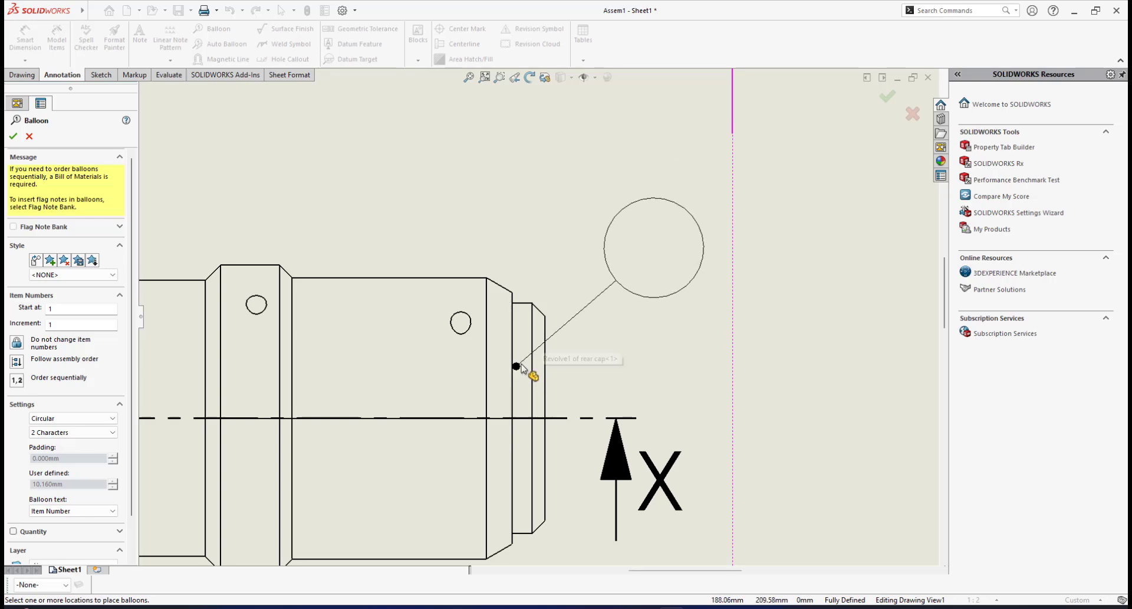
scroll(531, 313, "up", 5)
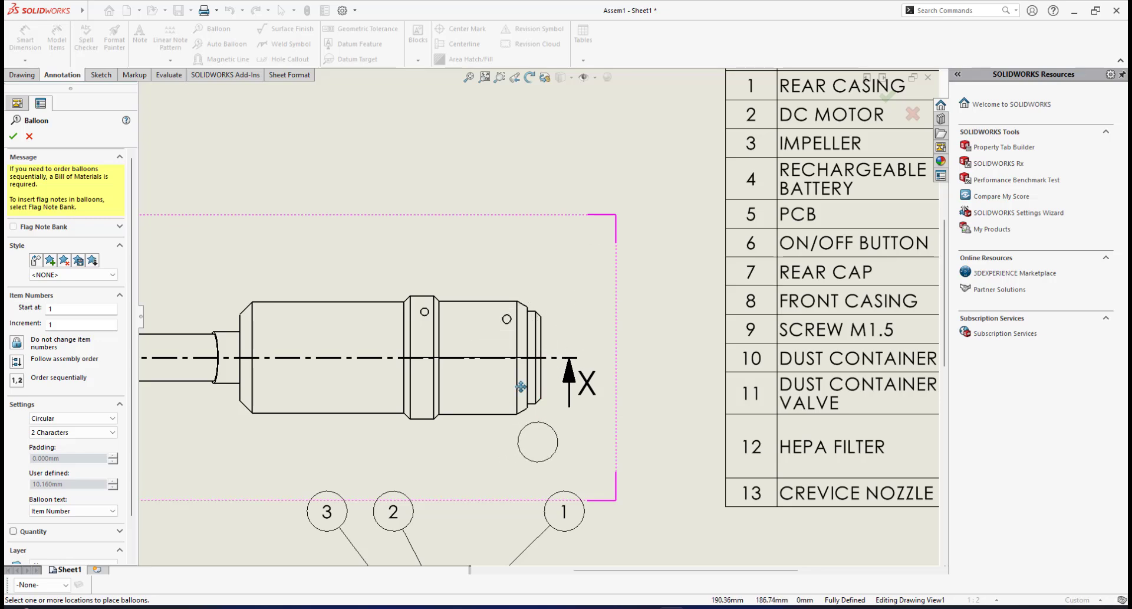
middle_click_drag(521, 386, 470, 150)
scroll(534, 319, "up", 1)
scroll(492, 379, "down", 5)
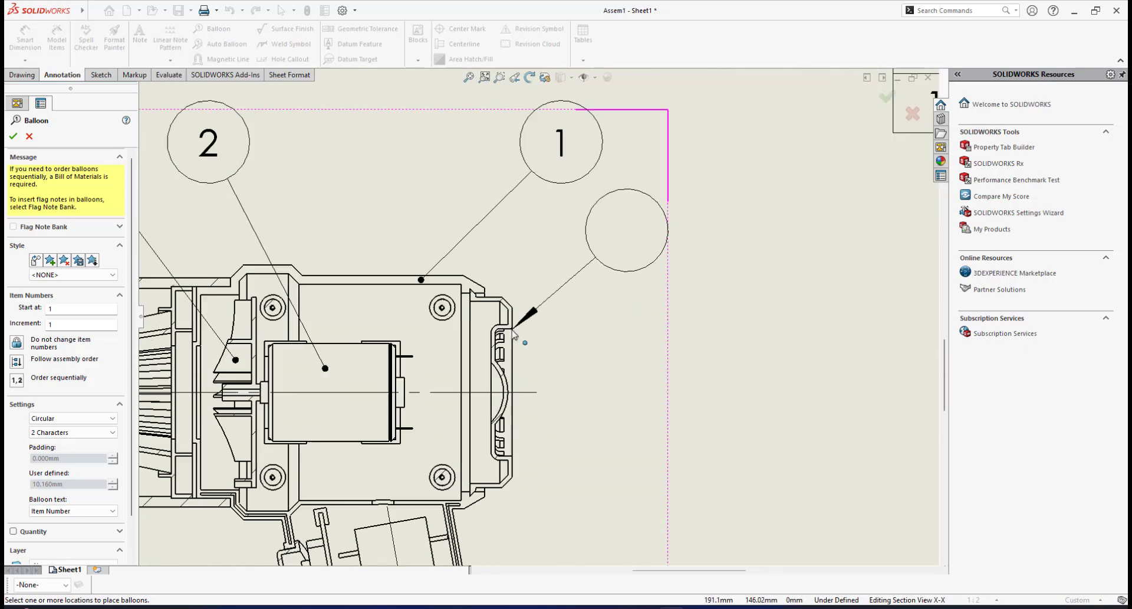
scroll(524, 333, "up", 6)
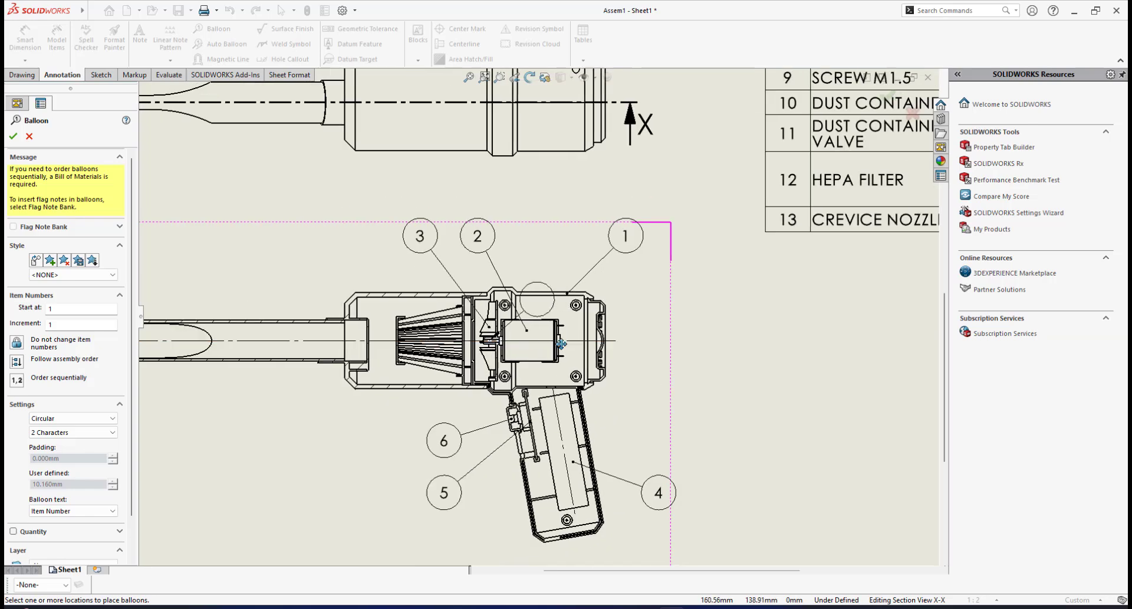
mouse_move(562, 344)
middle_mouse_down()
mouse_move(686, 349)
mouse_move(665, 351)
middle_mouse_up()
scroll(586, 334, "down", 2)
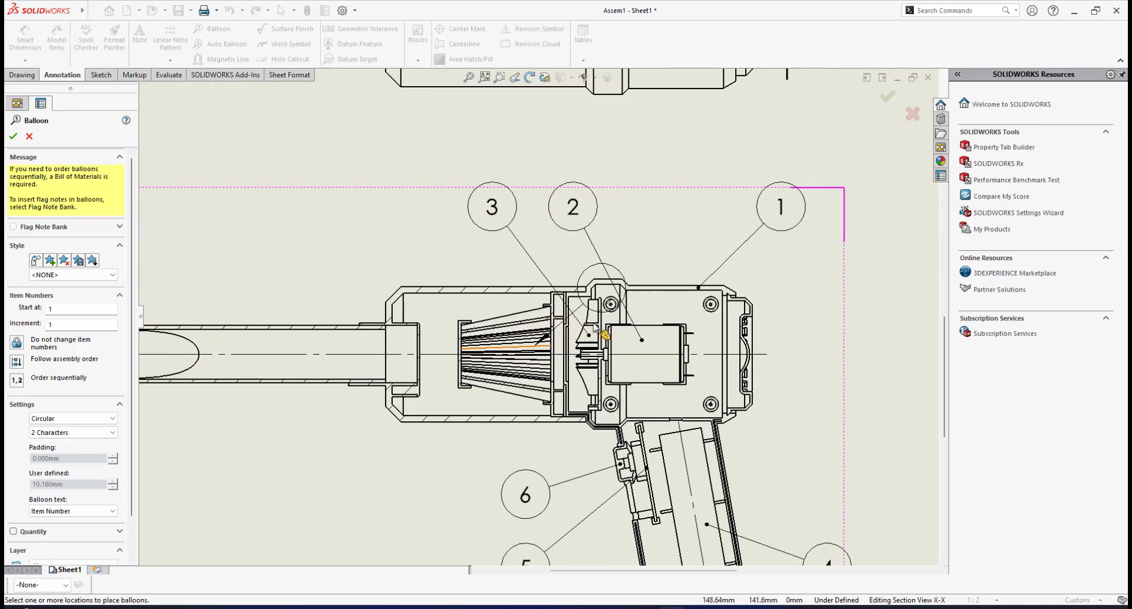
scroll(500, 332, "down", 1)
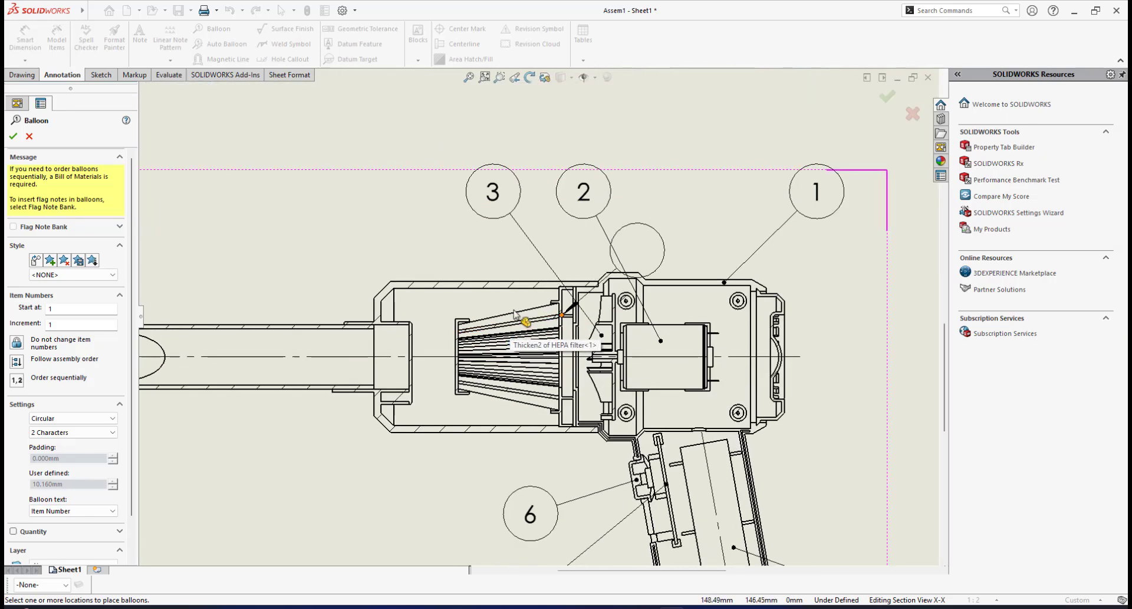
middle_click_drag(623, 323, 407, 377)
scroll(478, 392, "down", 2)
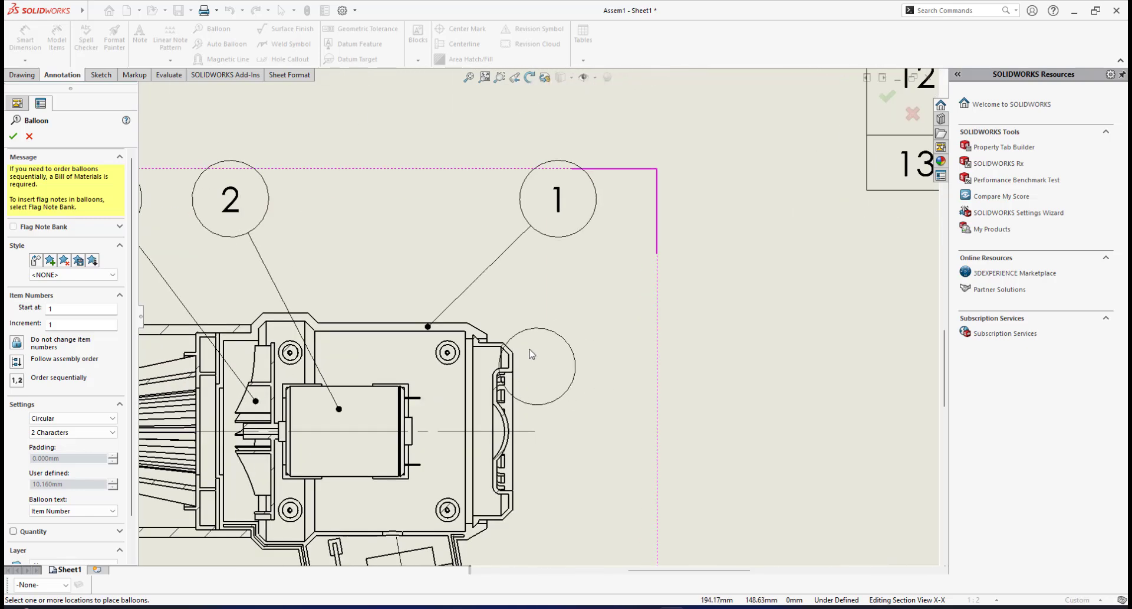
scroll(470, 387, "down", 4)
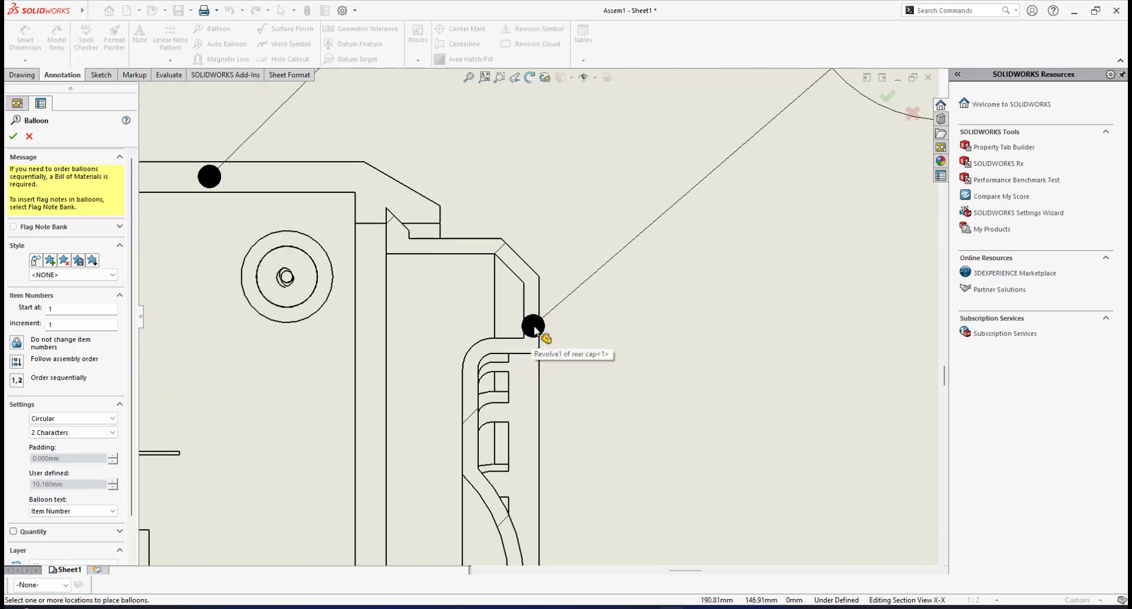
left_click(533, 327)
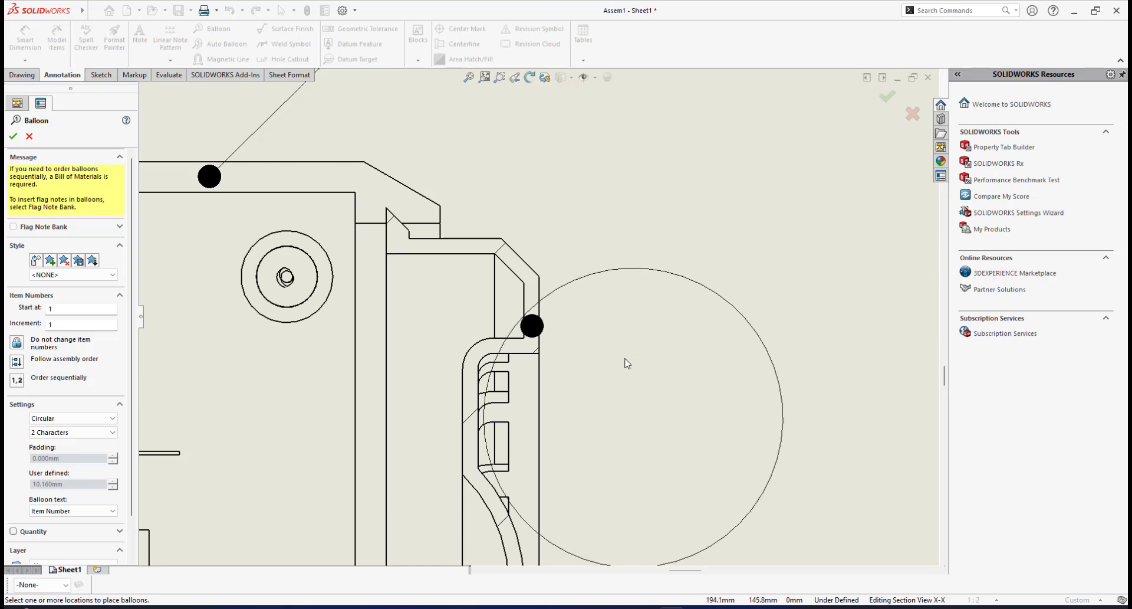
scroll(589, 342, "up", 5)
scroll(575, 348, "down", 1)
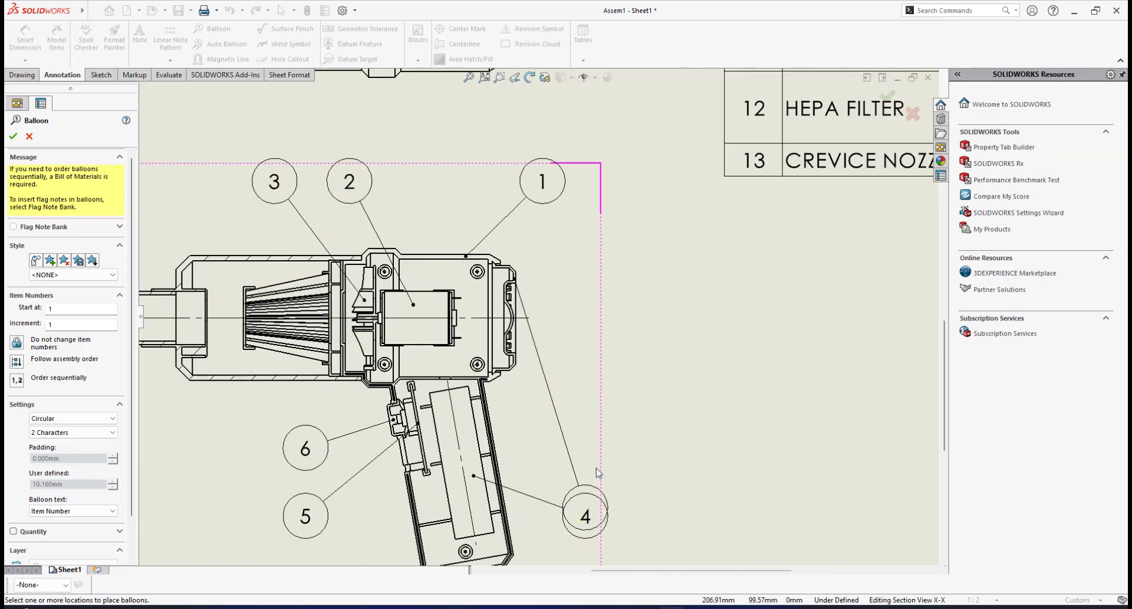
left_click(584, 318)
- Balloon the front casing in the upper view, placing the balloon below the casing, directly above the rear casing's balloon
scroll(669, 312, "up", 2)
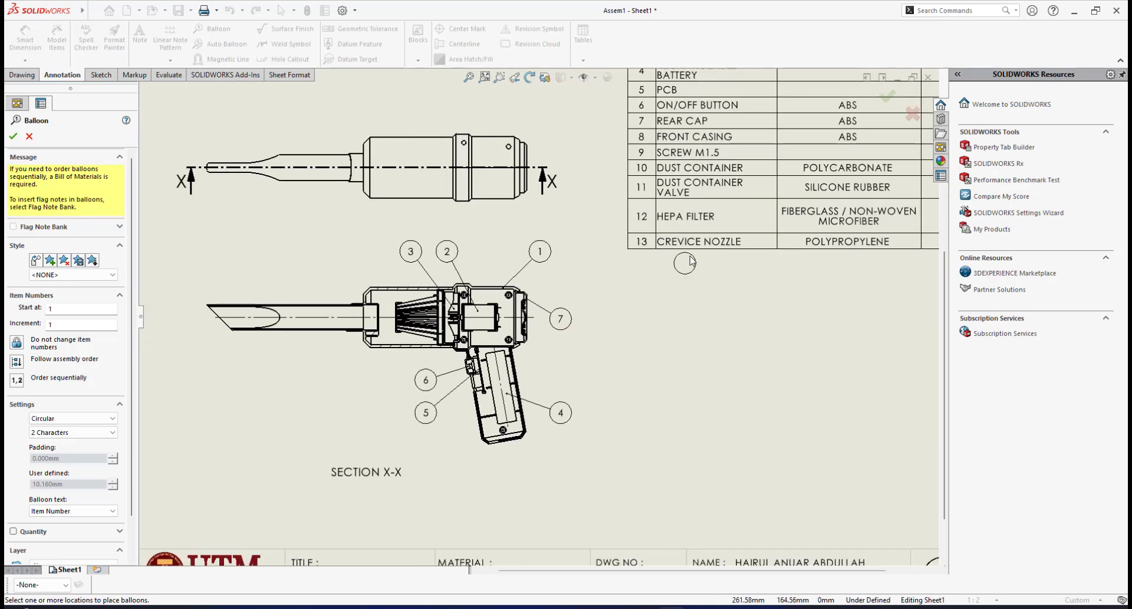
scroll(691, 261, "up", 3)
scroll(575, 270, "down", 3)
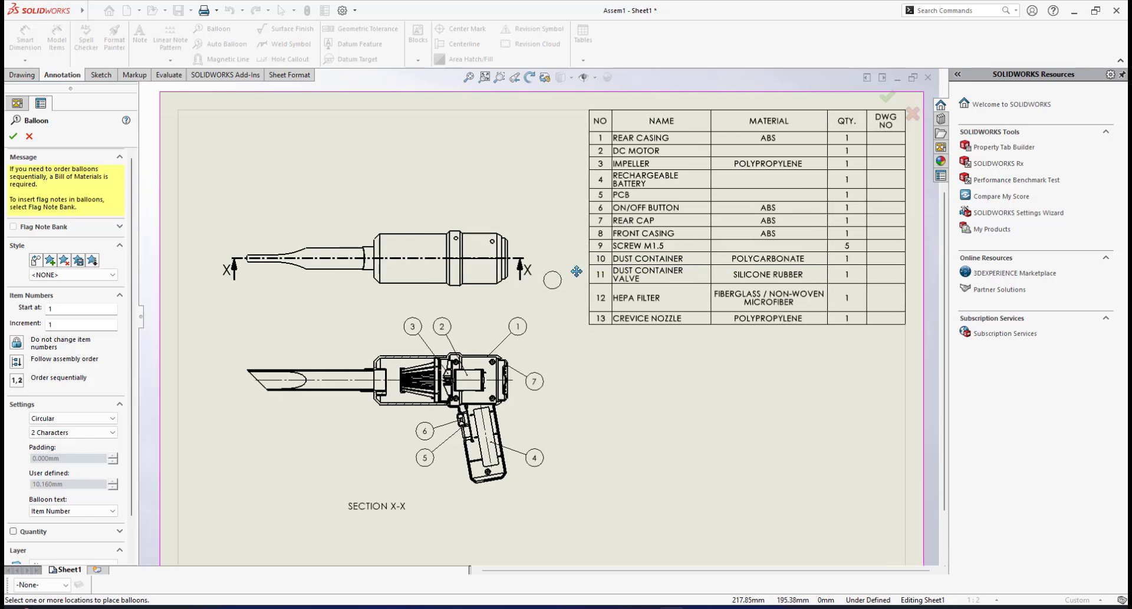
mouse_move(577, 271)
middle_mouse_down()
mouse_move(666, 265)
mouse_move(674, 294)
mouse_move(690, 270)
middle_mouse_up()
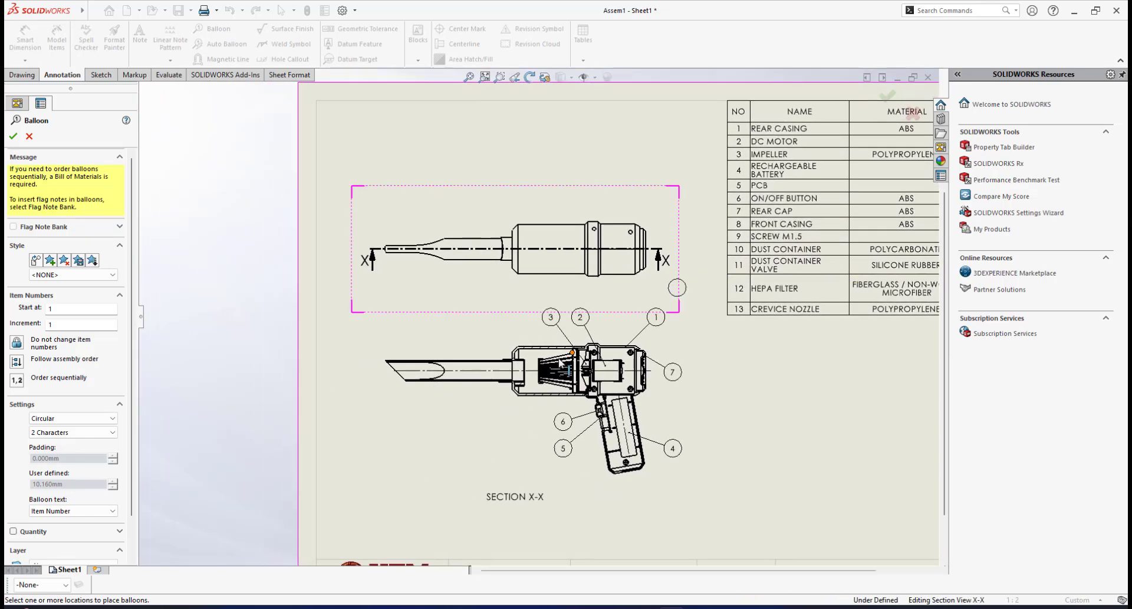
scroll(560, 364, "down", 5)
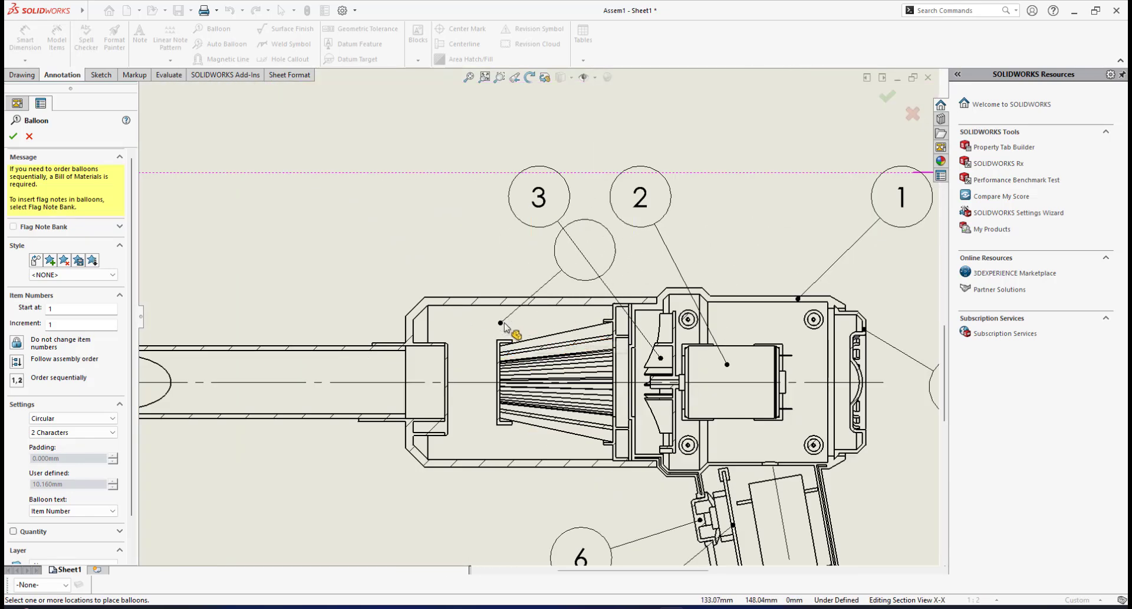
middle_click_drag(505, 327, 621, 312)
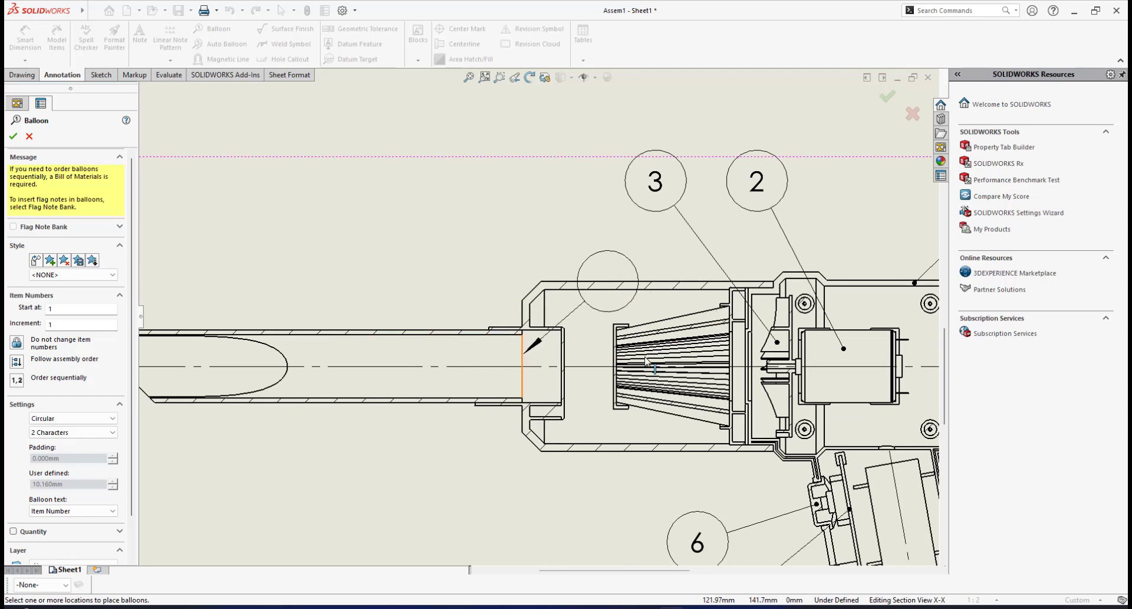
middle_click_drag(672, 348, 499, 522)
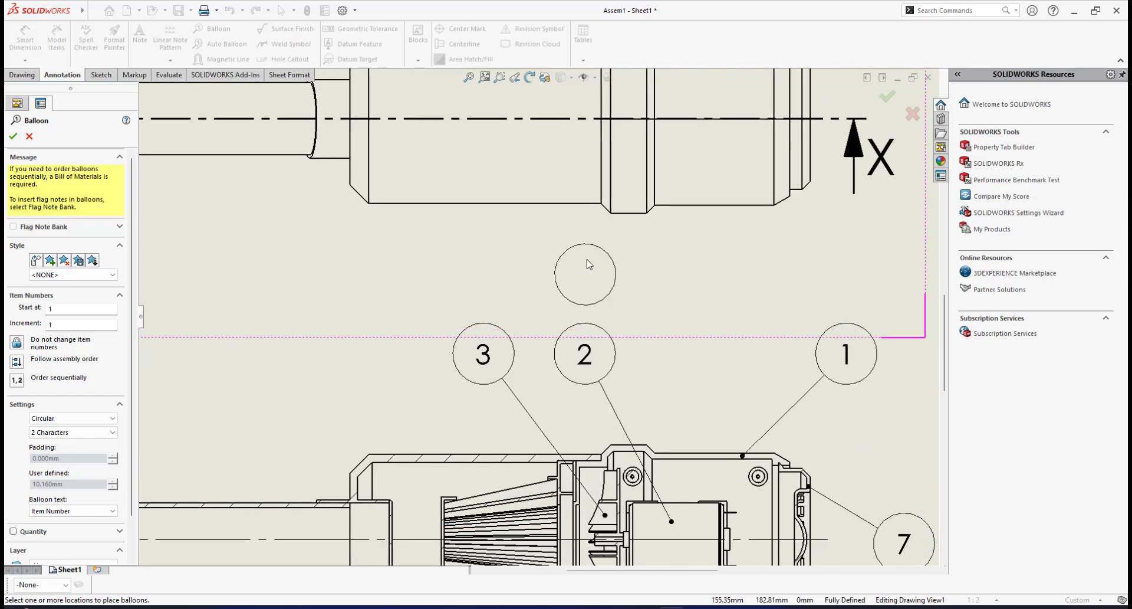
scroll(589, 270, "up", 4)
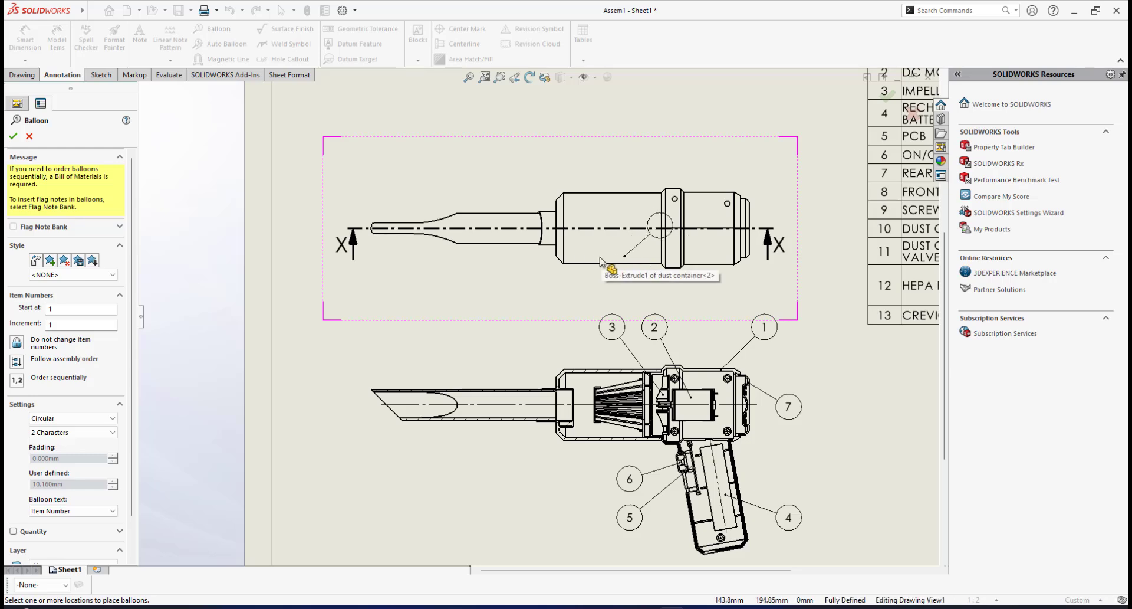
middle_click_drag(655, 257, 537, 255)
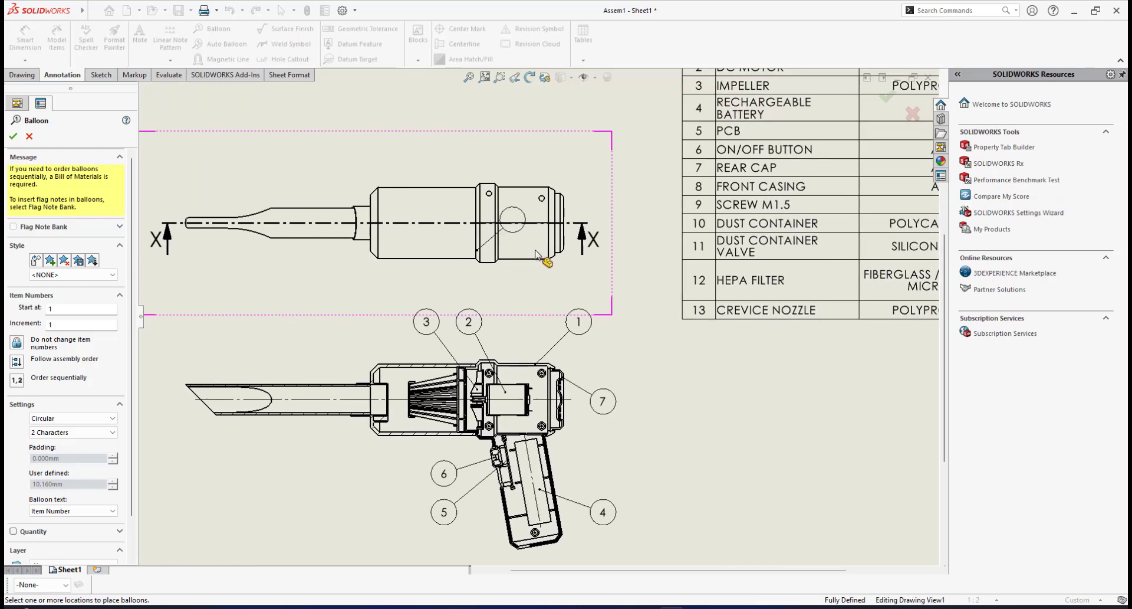
left_click(524, 248)
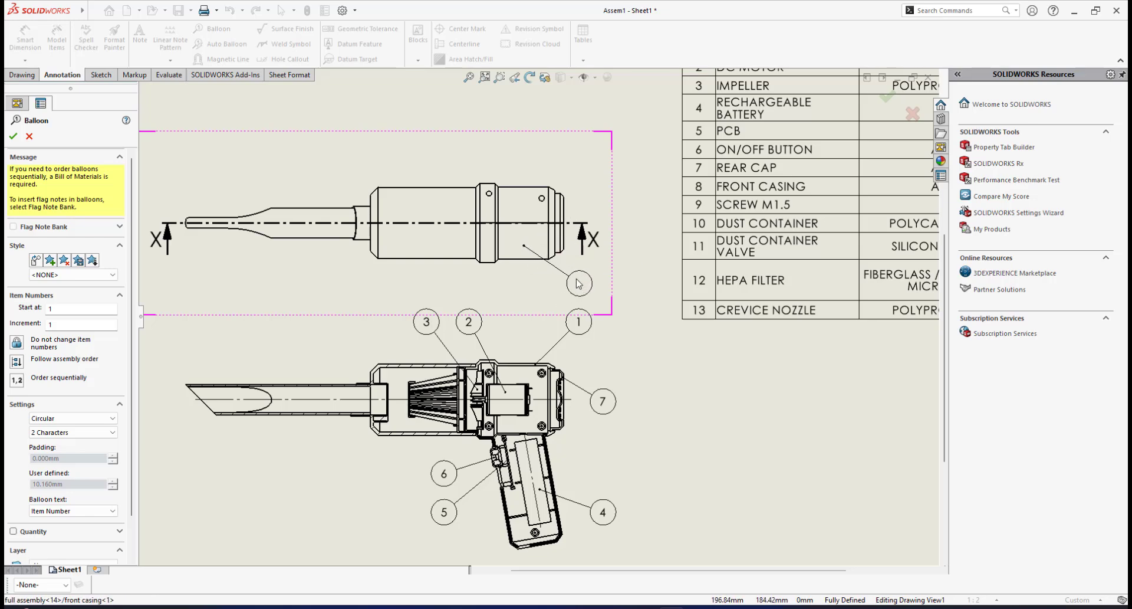
left_click(579, 284)
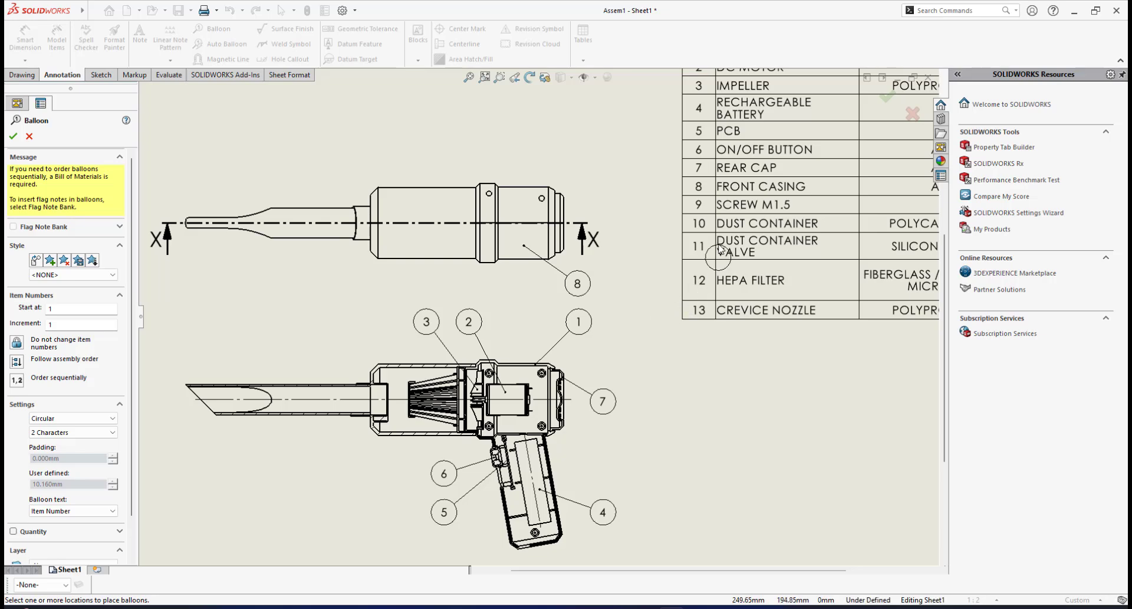
- Balloon the upper rear M1.5 screw in section X-X, placing the balloon directly above the rear cap's balloon
scroll(553, 391, "down", 3)
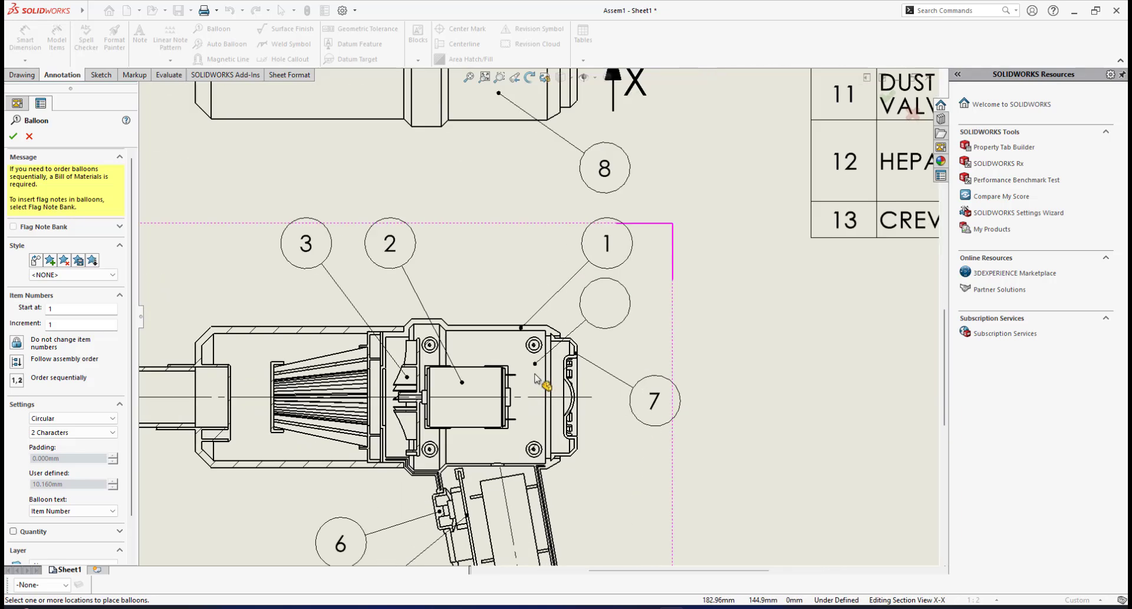
middle_click_drag(535, 373, 531, 293)
scroll(521, 361, "up", 4)
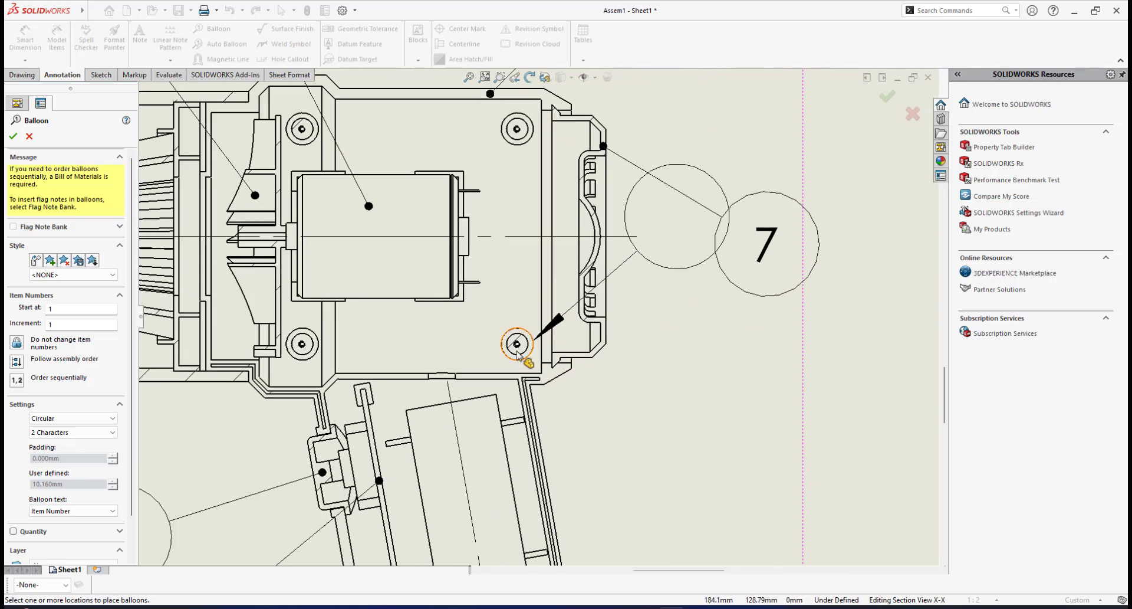
scroll(517, 339, "down", 3)
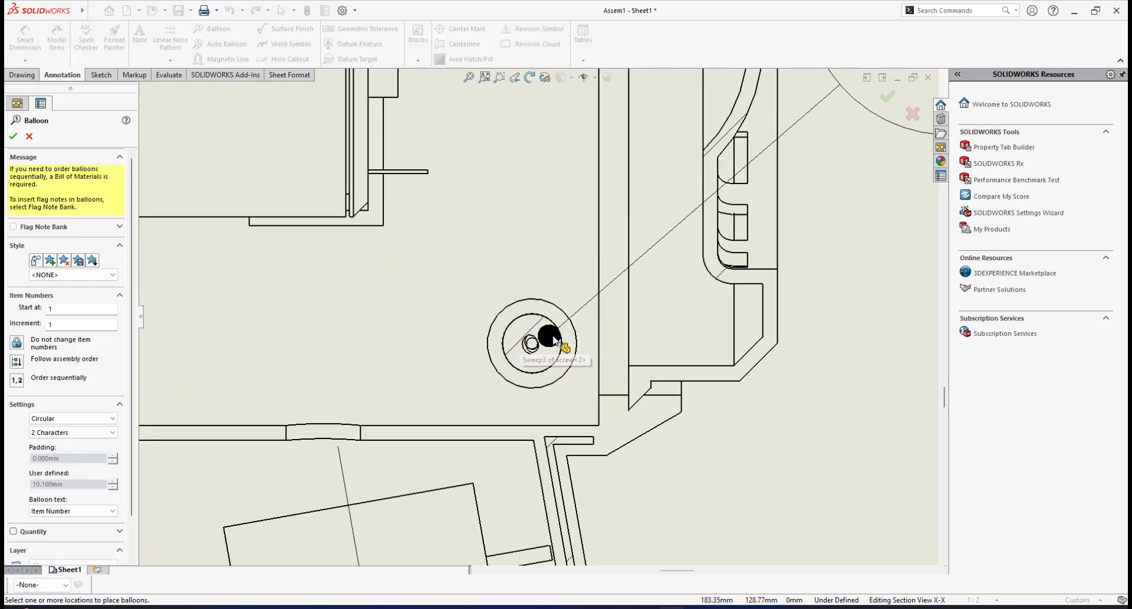
scroll(553, 340, "down", 2)
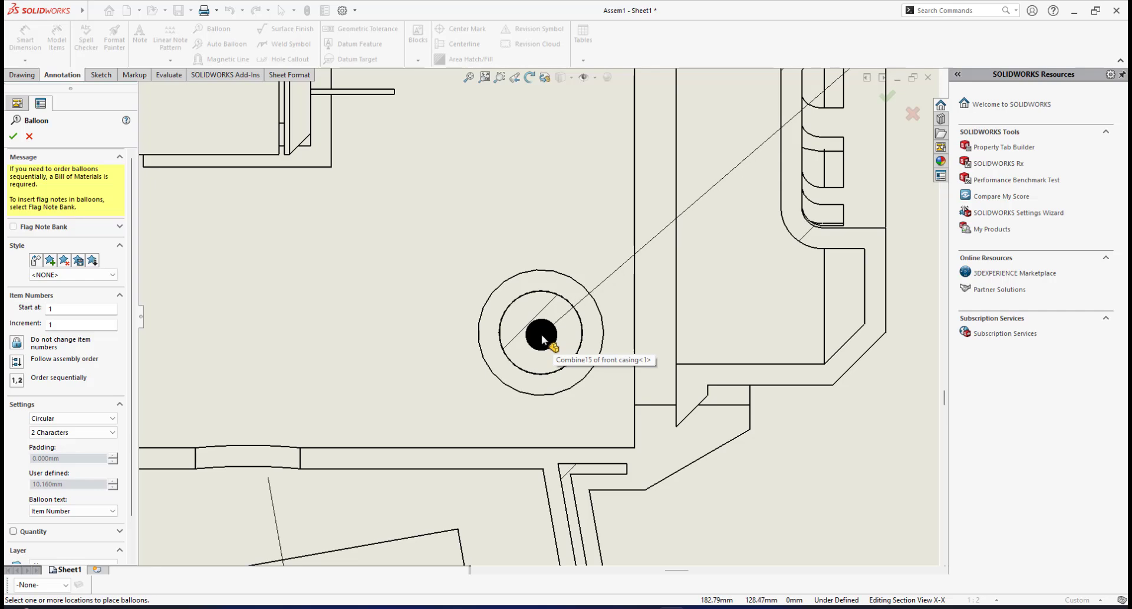
scroll(542, 340, "down", 2)
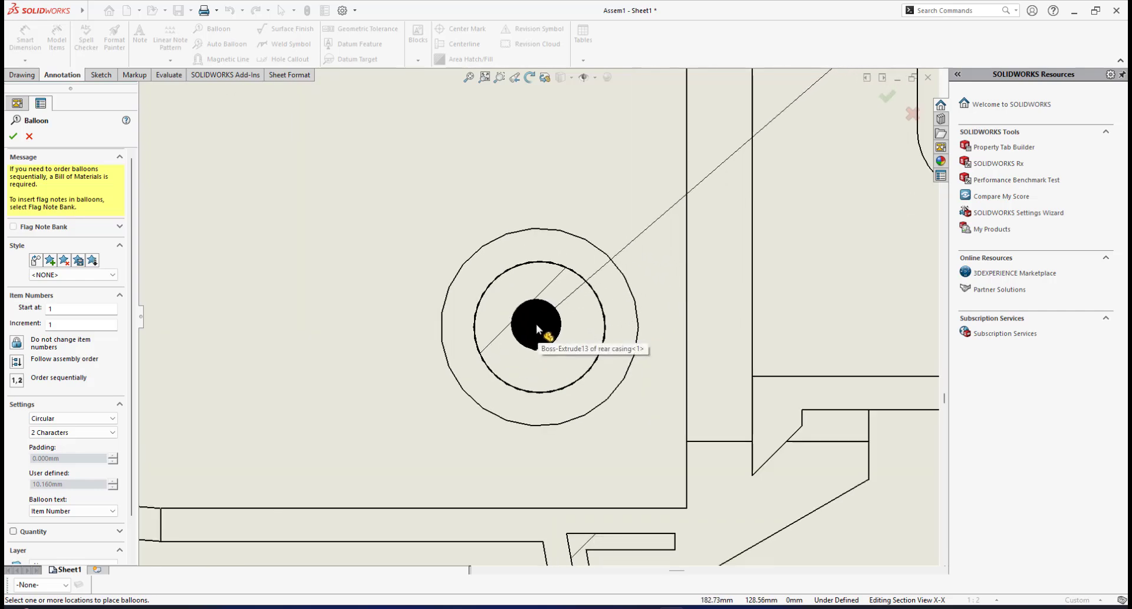
scroll(559, 333, "up", 8)
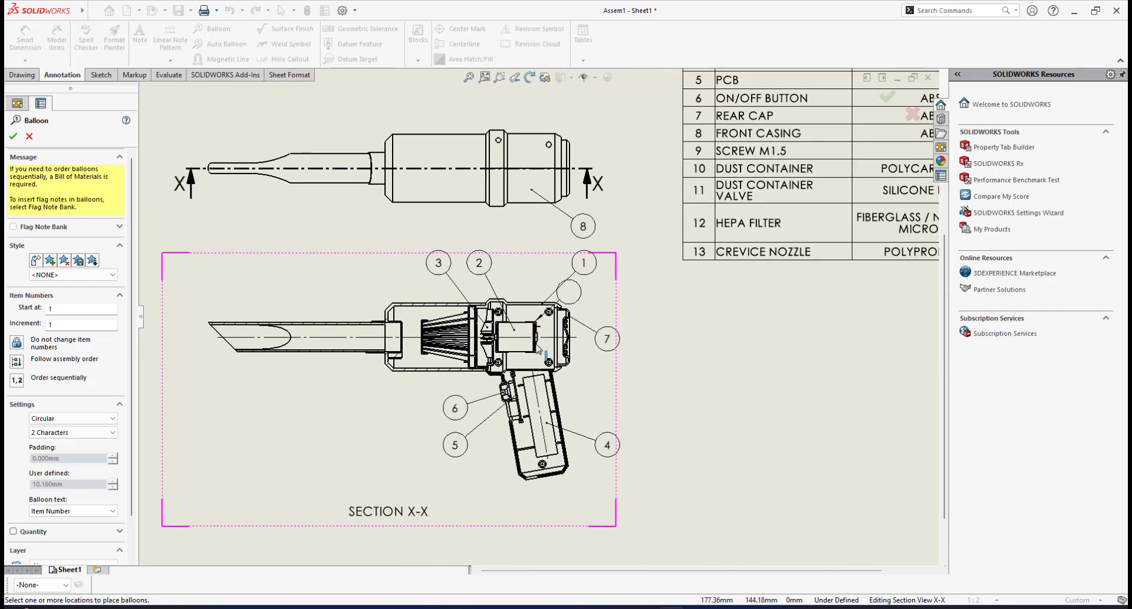
scroll(536, 347, "down", 4)
scroll(536, 348, "down", 6)
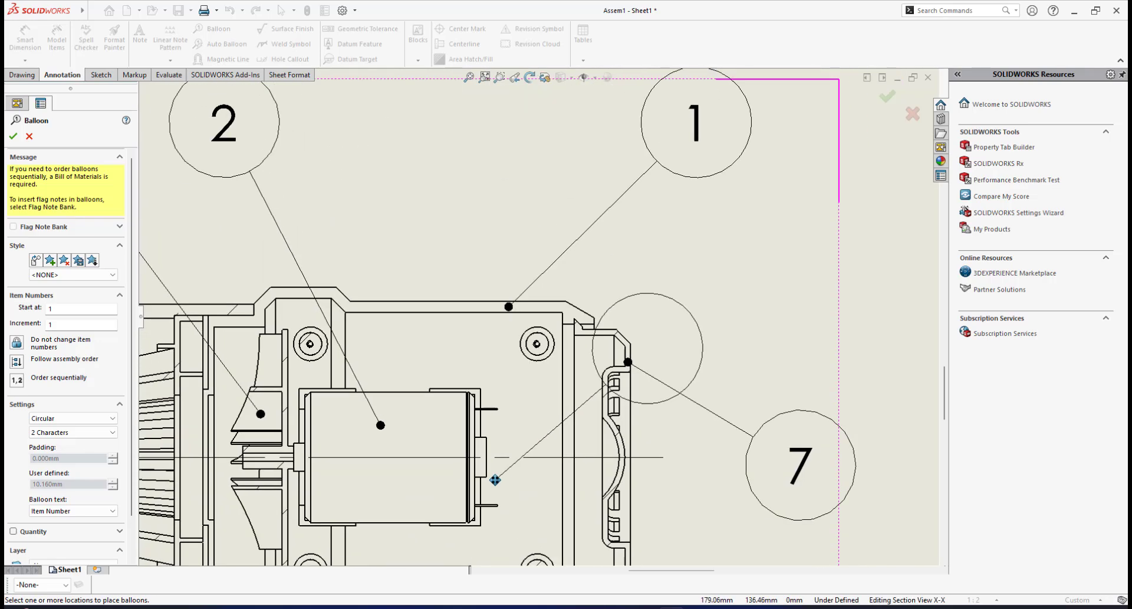
scroll(549, 342, "up", 5)
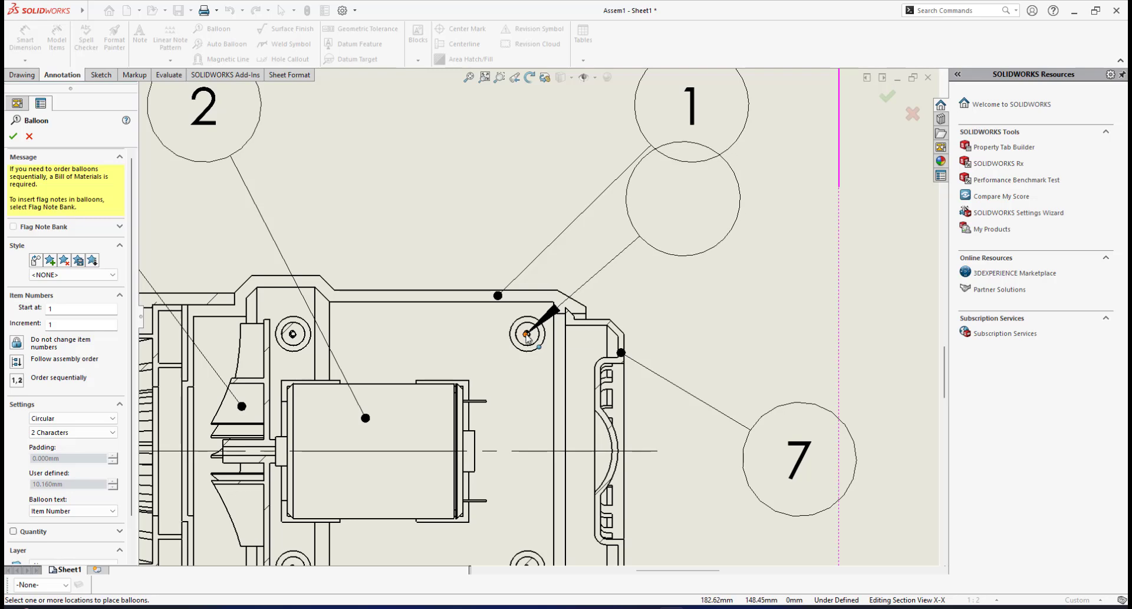
scroll(529, 335, "down", 4)
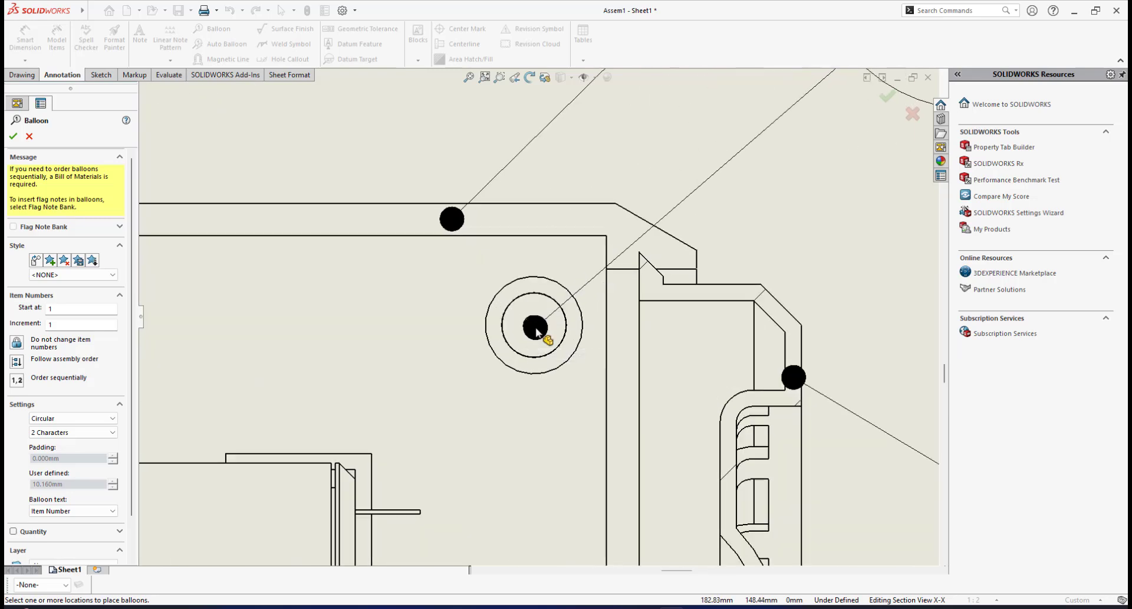
scroll(537, 330, "up", 5)
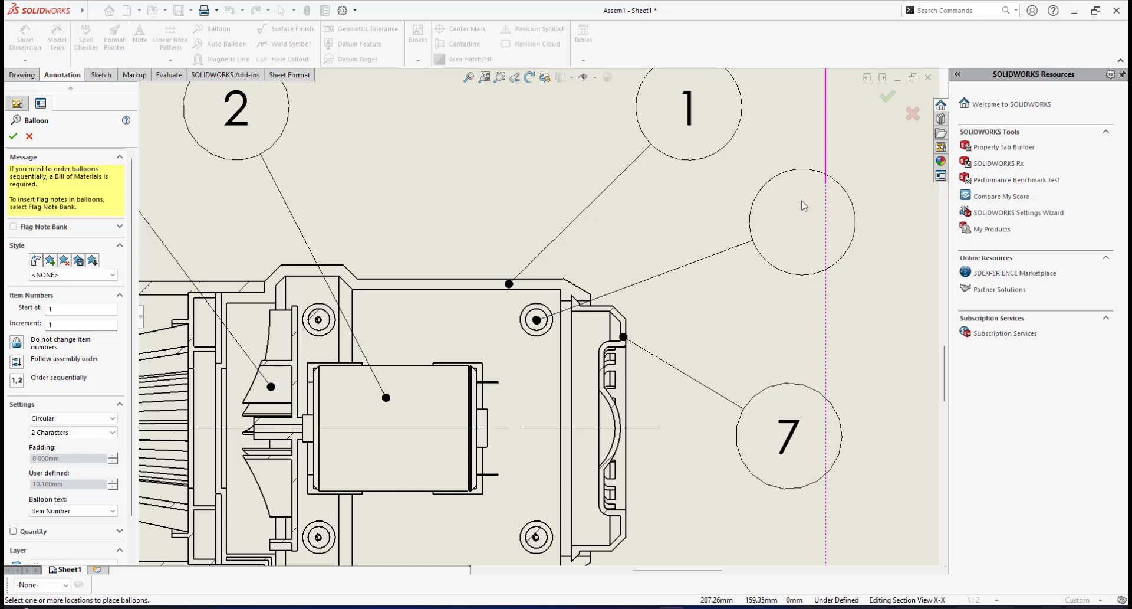
left_click(786, 247)
- Balloon the dust container's upper wall in section X-X, placing the balloon in line with and to the left of the impeller's balloon
scroll(785, 248, "up", 5)
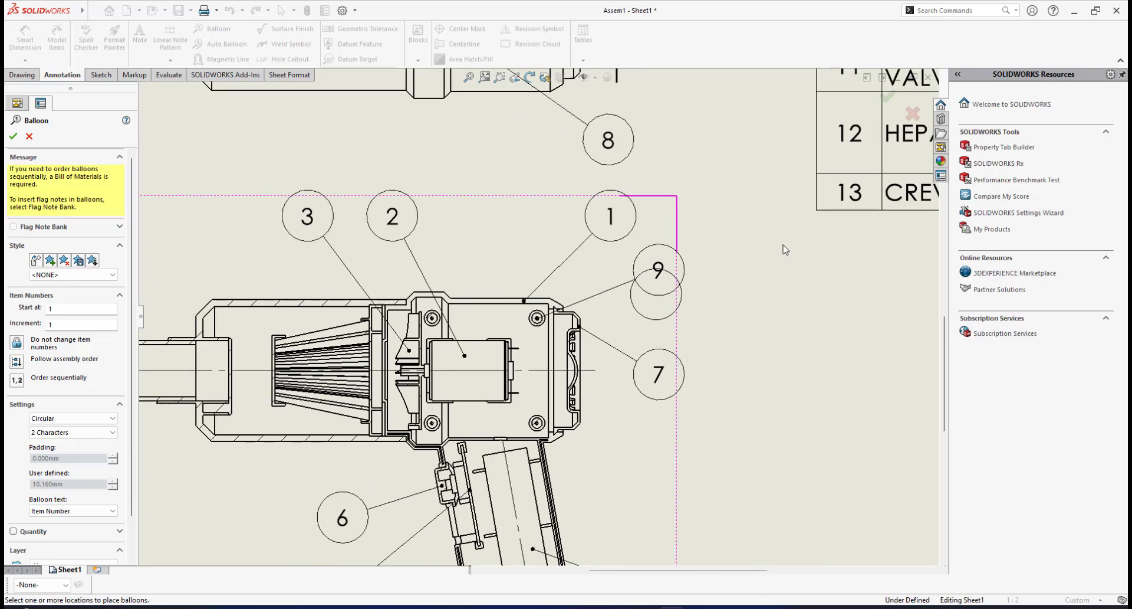
scroll(651, 266, "down", 3)
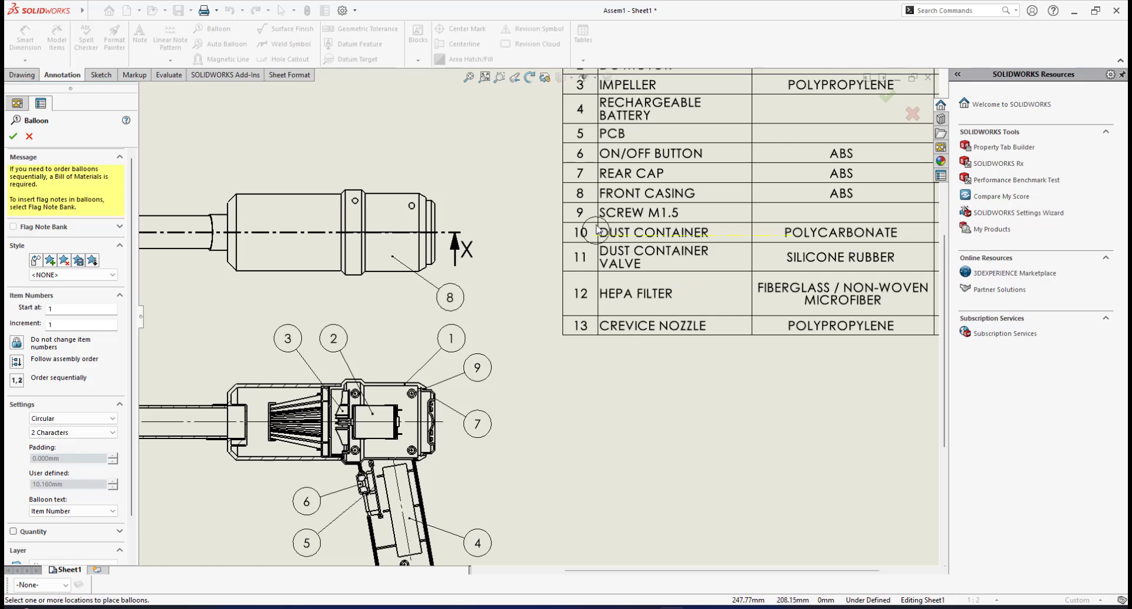
middle_click_drag(539, 254, 756, 280)
mouse_move(457, 286)
middle_mouse_down()
mouse_move(480, 281)
mouse_move(518, 334)
middle_mouse_up()
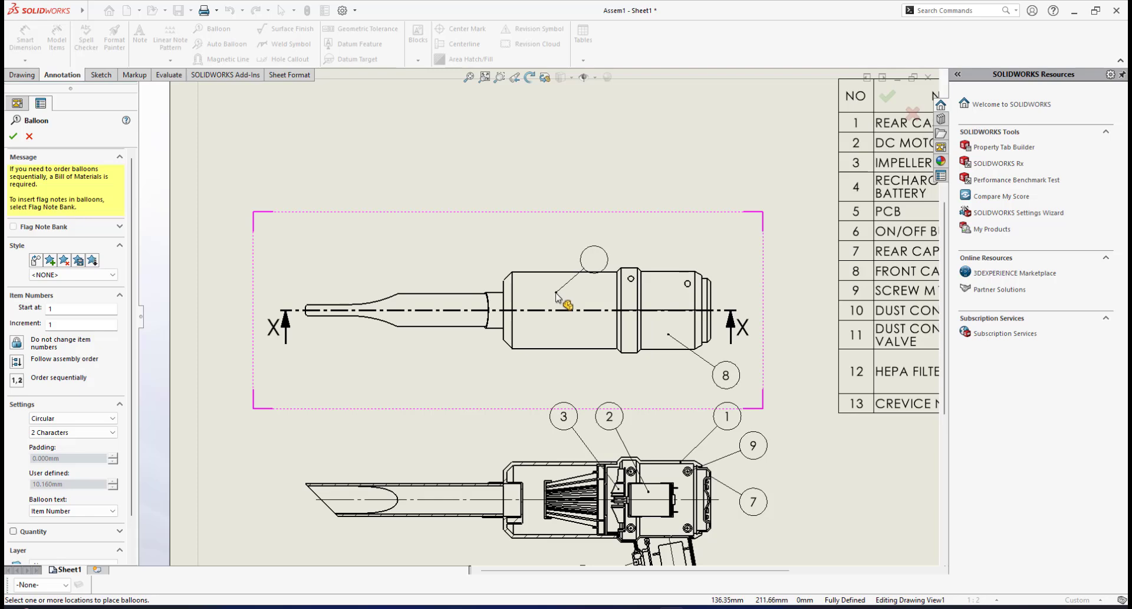
scroll(558, 298, "down", 2)
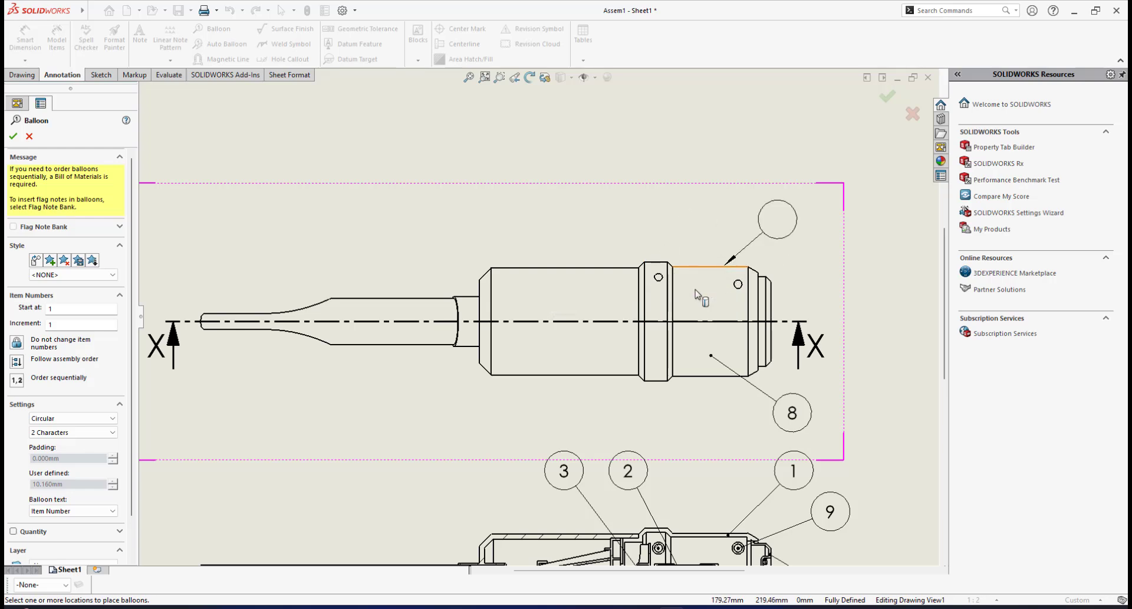
scroll(524, 495, "down", 2)
middle_click_drag(536, 456, 626, 258)
scroll(619, 307, "down", 1)
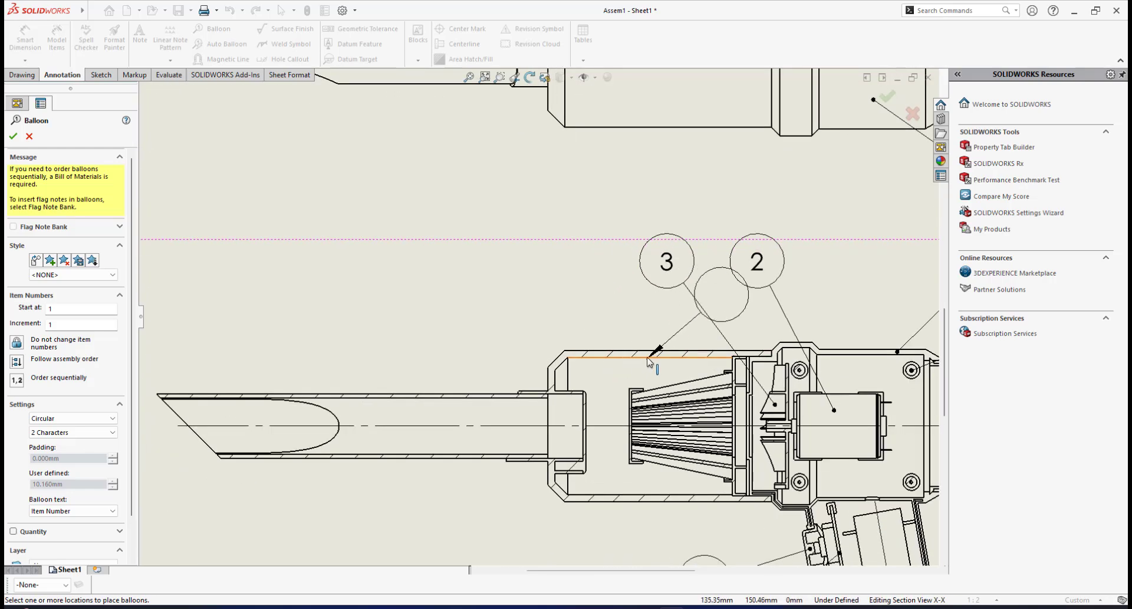
scroll(584, 357, "down", 2)
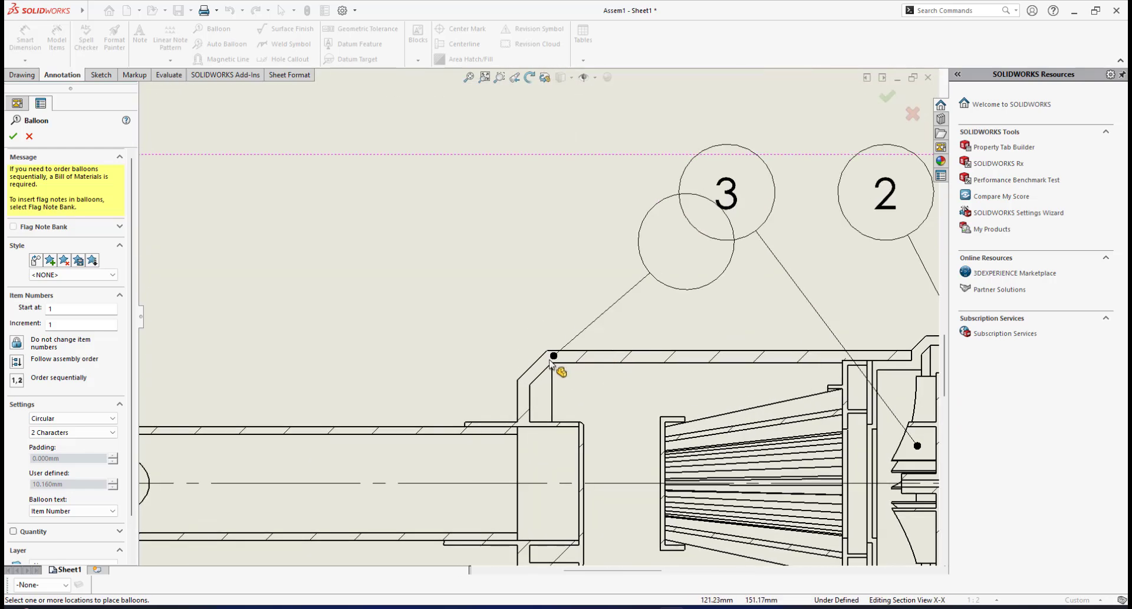
left_click(588, 357)
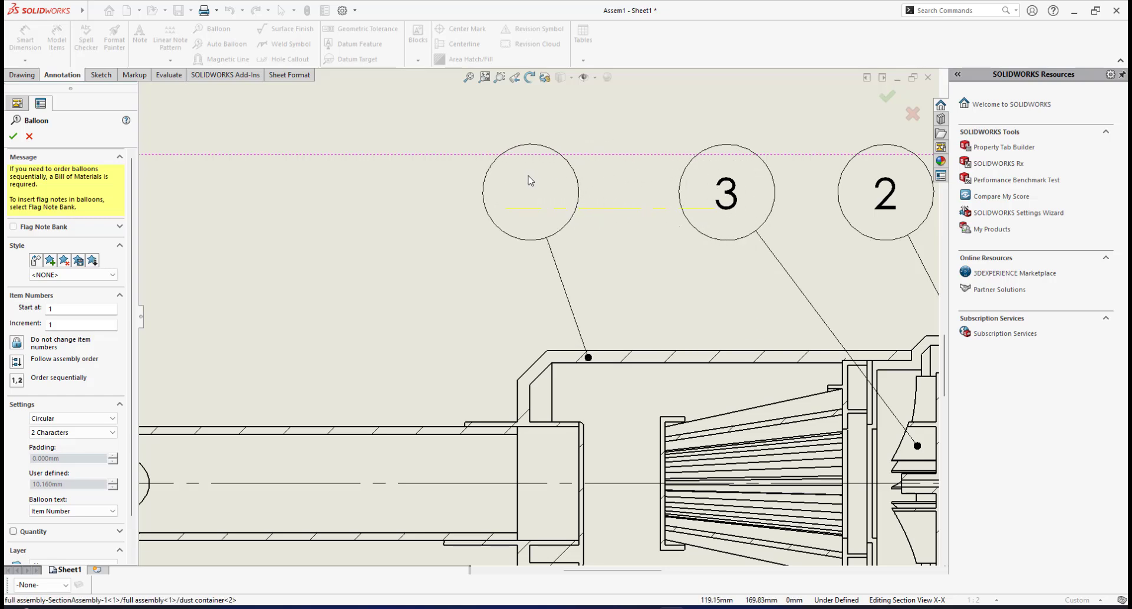
left_click(500, 184)
- Balloon the dust container valve in section X-X, placing the balloon in line with and to the left of the dust container's balloon
scroll(631, 212, "up", 4)
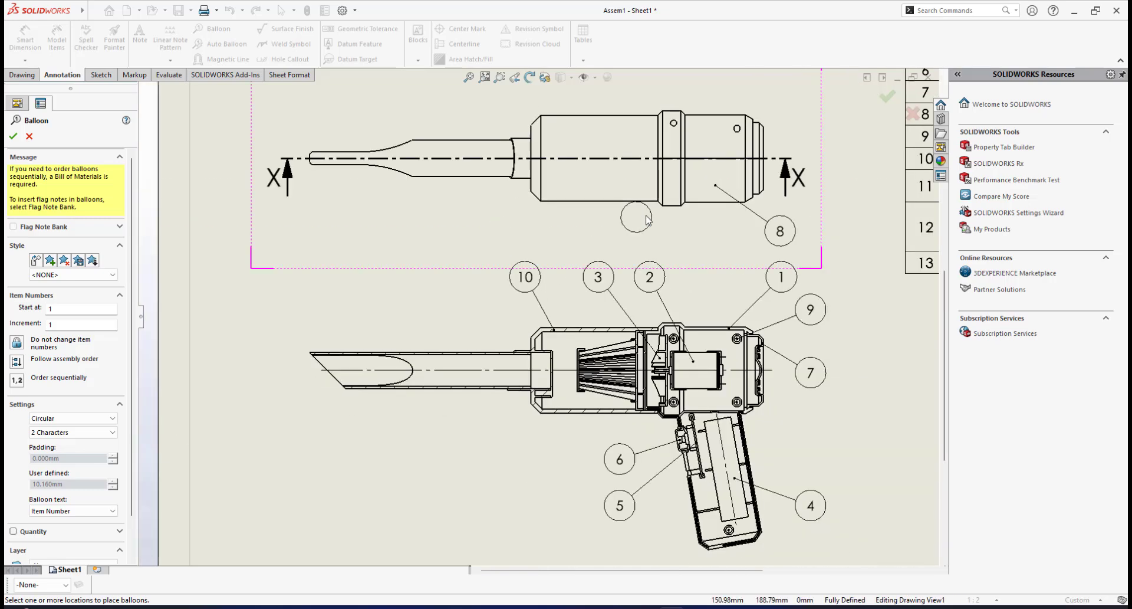
mouse_move(710, 306)
middle_mouse_down()
mouse_move(657, 303)
mouse_move(596, 355)
middle_mouse_up()
scroll(596, 355, "up", 1)
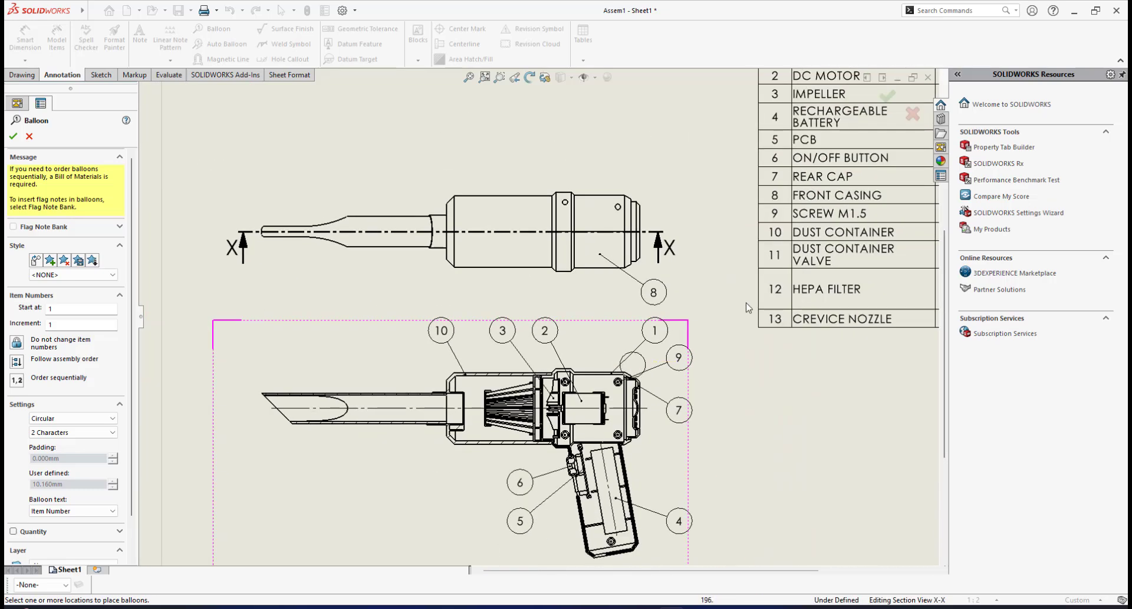
scroll(808, 273, "down", 1)
middle_click_drag(681, 278, 812, 236)
middle_click_drag(451, 209, 567, 332)
scroll(567, 332, "up", 2)
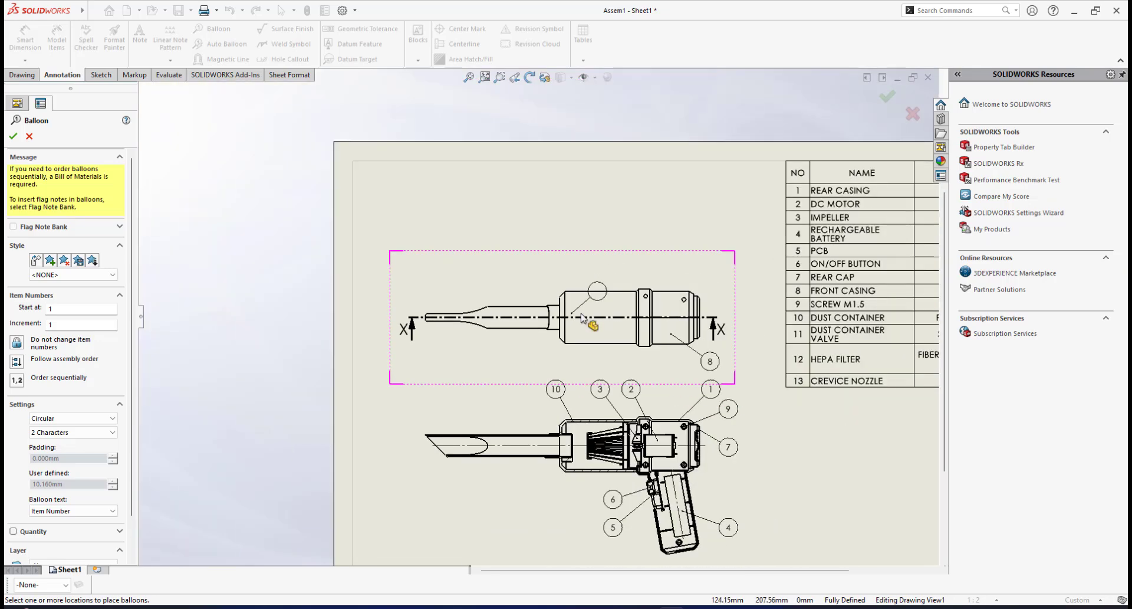
scroll(522, 325, "down", 4)
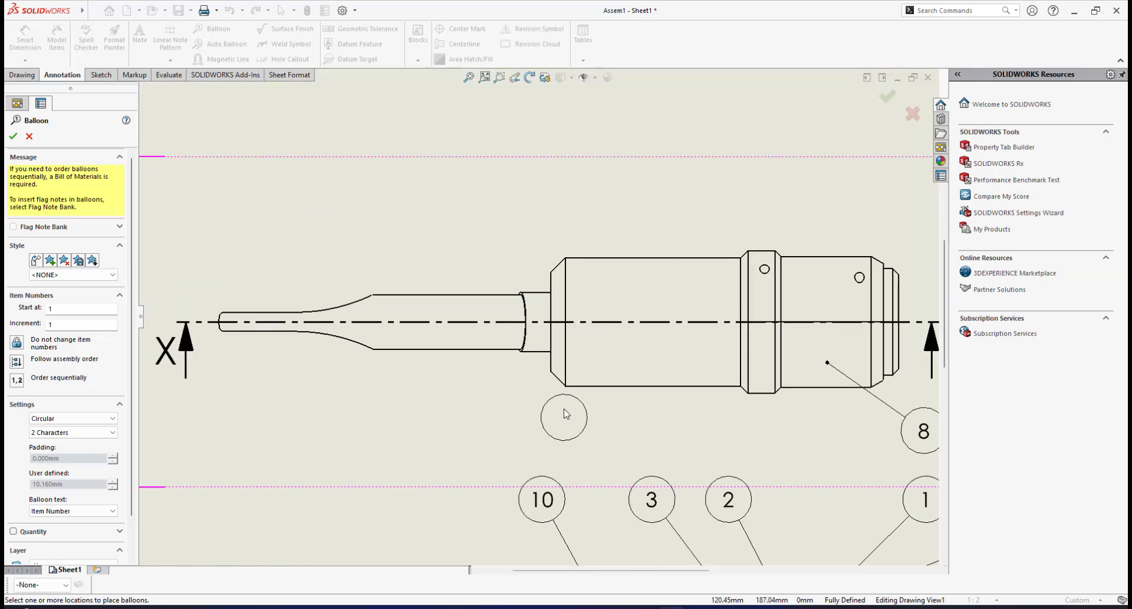
middle_click_drag(569, 402, 586, 161)
scroll(606, 401, "down", 1)
mouse_move(573, 423)
middle_mouse_down()
mouse_move(571, 354)
mouse_move(522, 384)
middle_mouse_up()
scroll(533, 373, "down", 2)
scroll(546, 364, "down", 2)
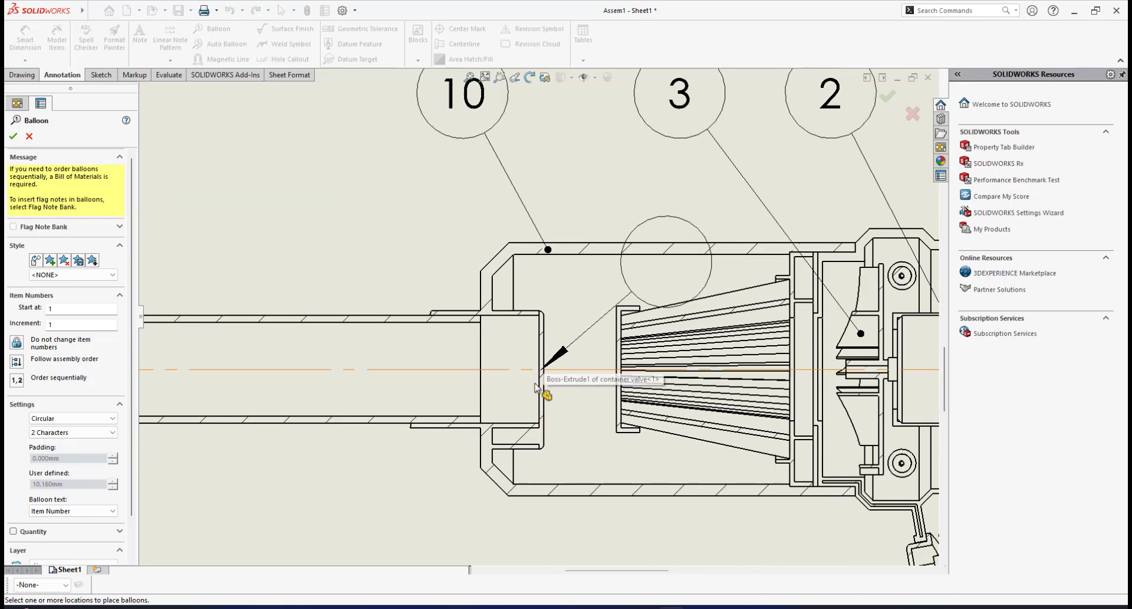
scroll(513, 380, "down", 2)
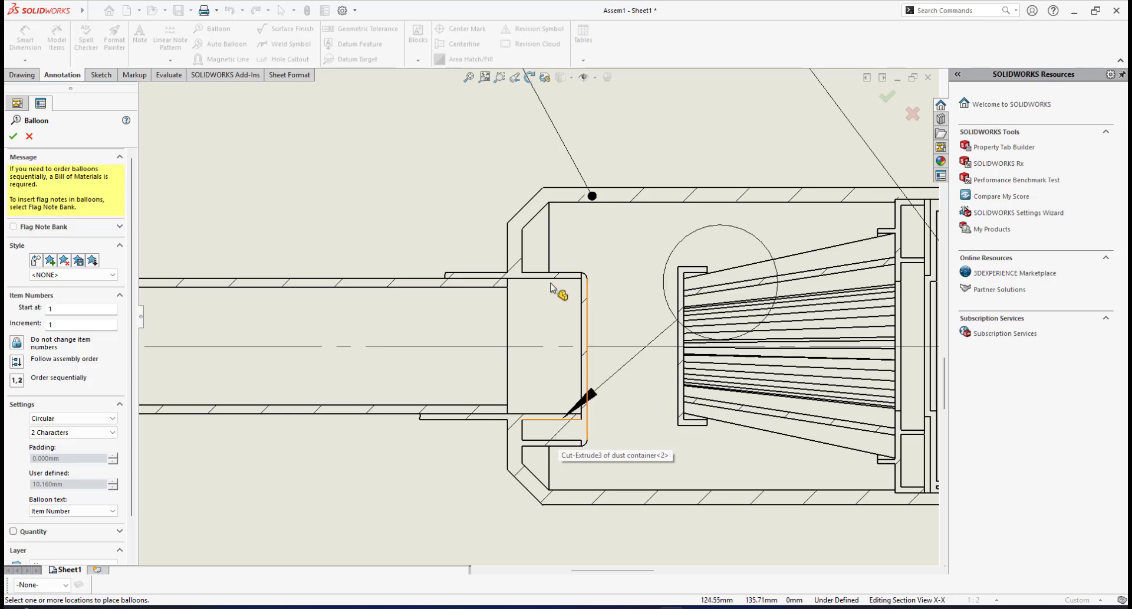
scroll(586, 321, "down", 3)
scroll(513, 451, "up", 3)
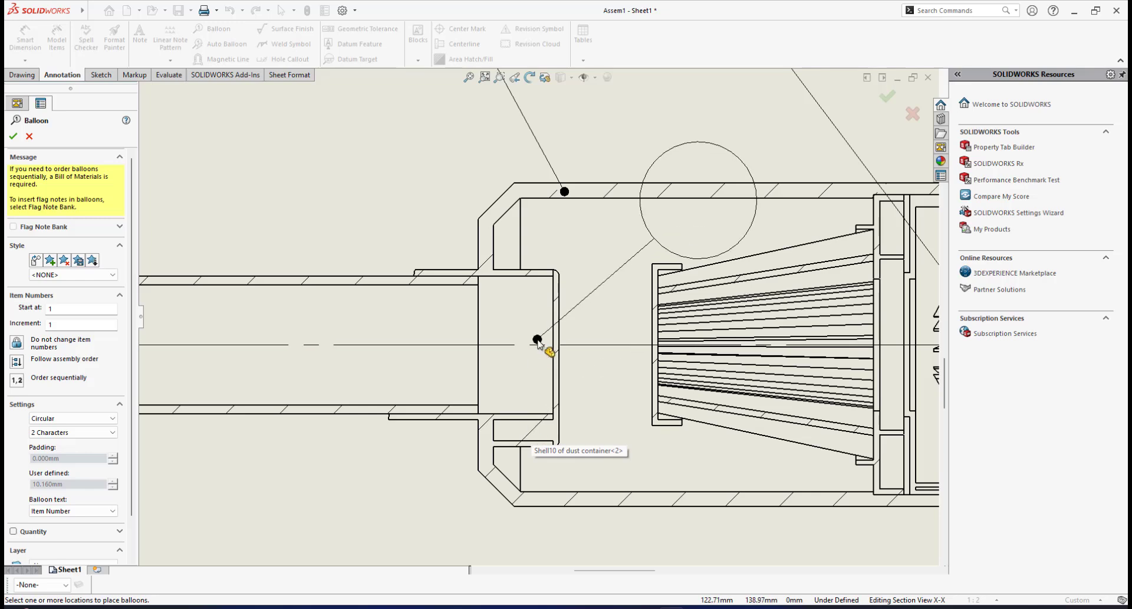
mouse_move(546, 318)
middle_mouse_down()
mouse_move(549, 368)
mouse_move(510, 318)
mouse_move(460, 316)
mouse_move(455, 335)
middle_mouse_up()
scroll(462, 335, "down", 3)
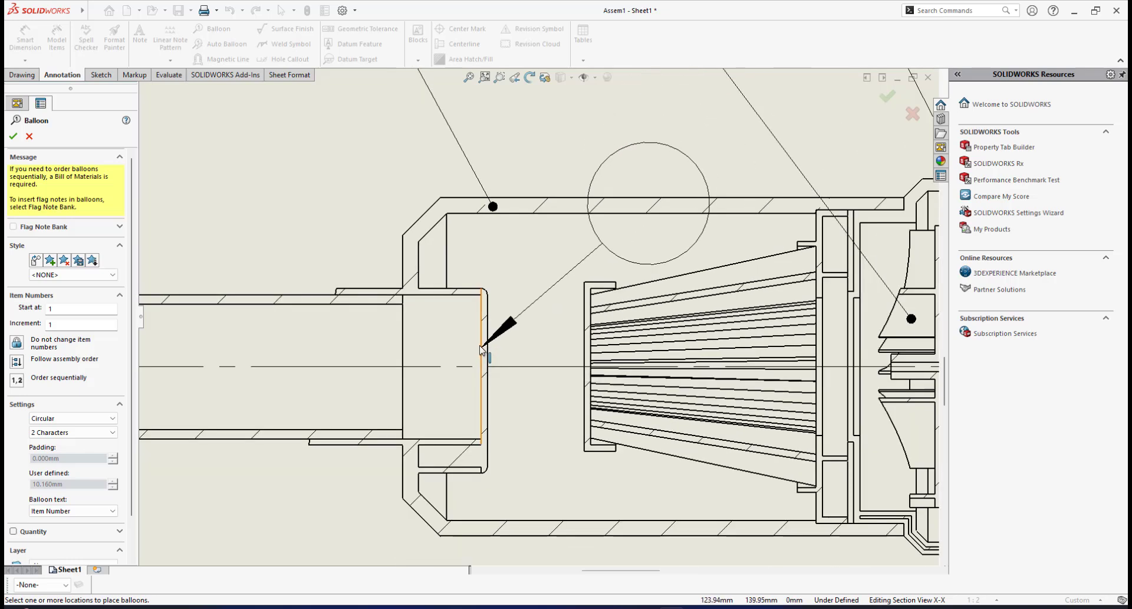
scroll(477, 340, "down", 1)
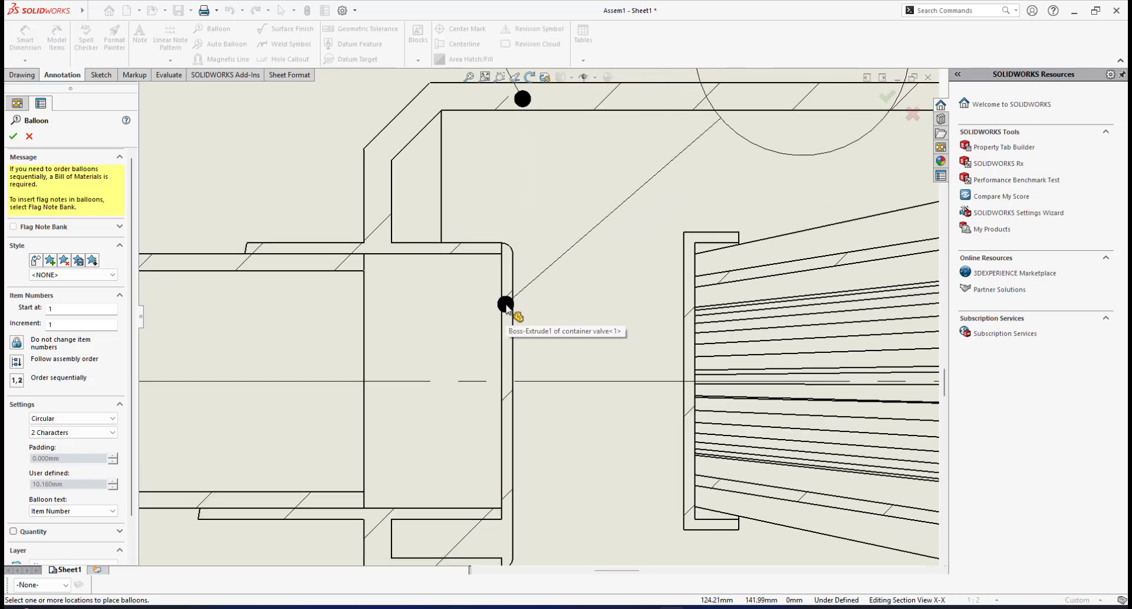
left_click(508, 304)
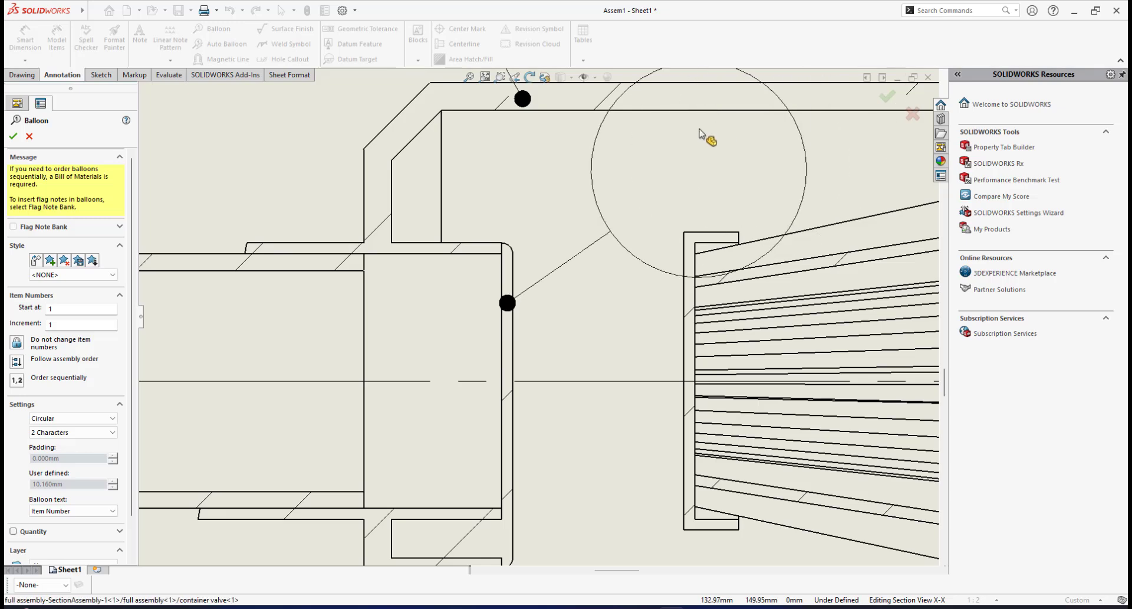
scroll(462, 296, "up", 10)
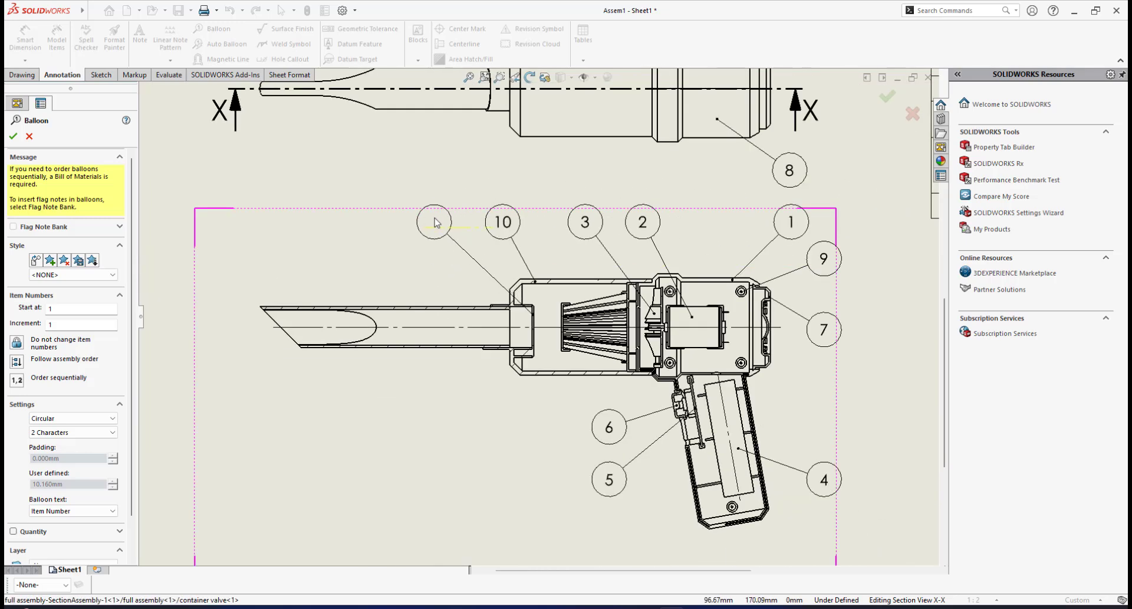
left_click(428, 221)
- Balloon the HEPA filter in section X-X, placing the balloon below the dust container, level with the on/off button's balloon
scroll(587, 304, "up", 3)
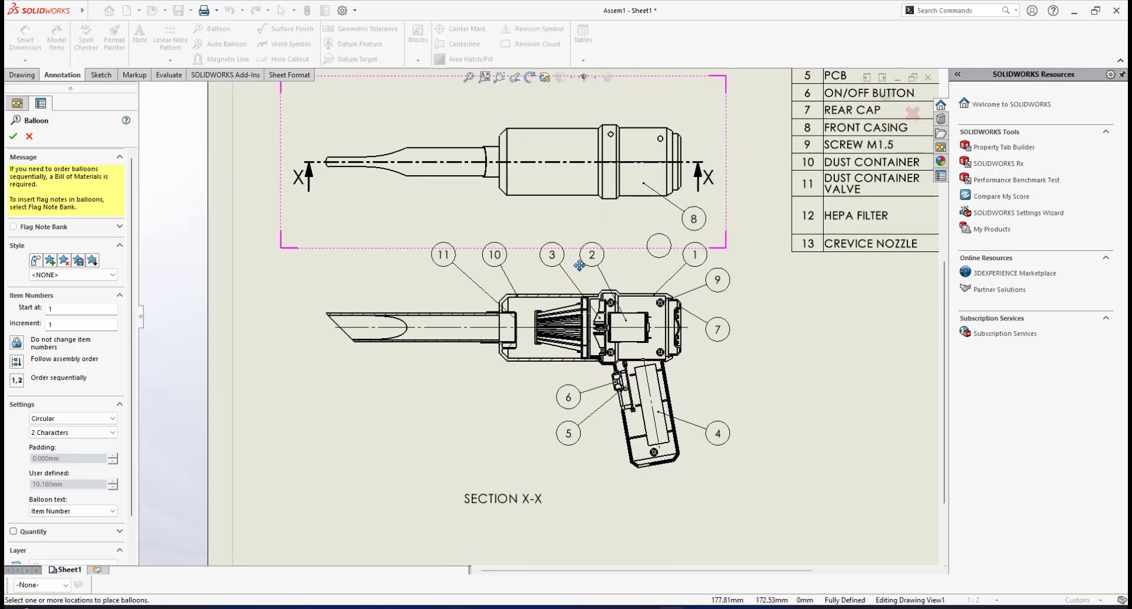
scroll(633, 286, "down", 5)
scroll(649, 266, "up", 2)
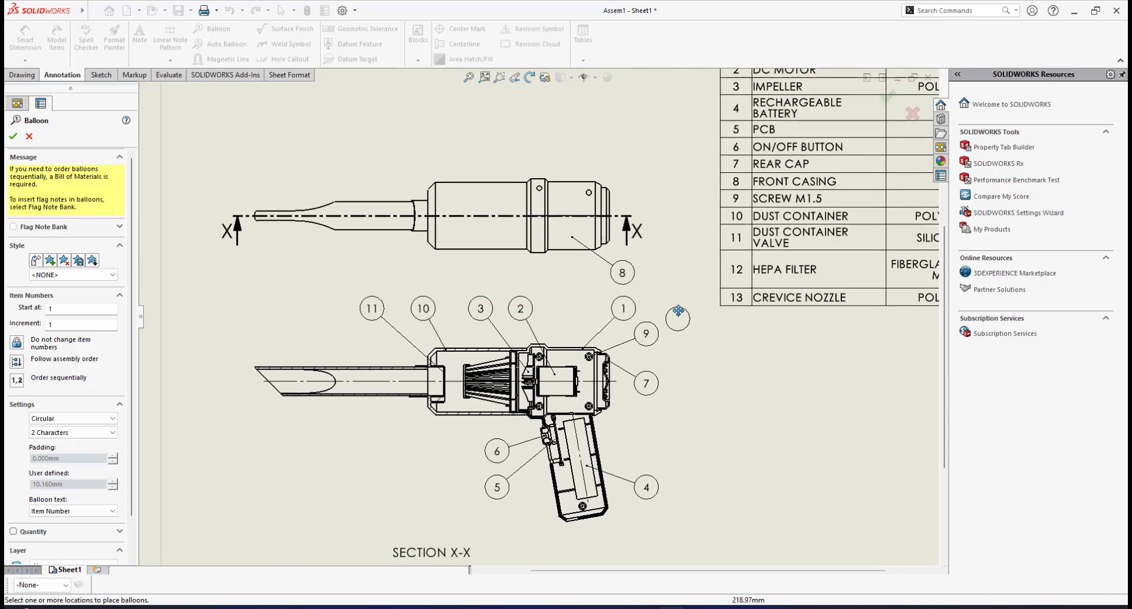
scroll(514, 334, "down", 7)
scroll(513, 334, "down", 2)
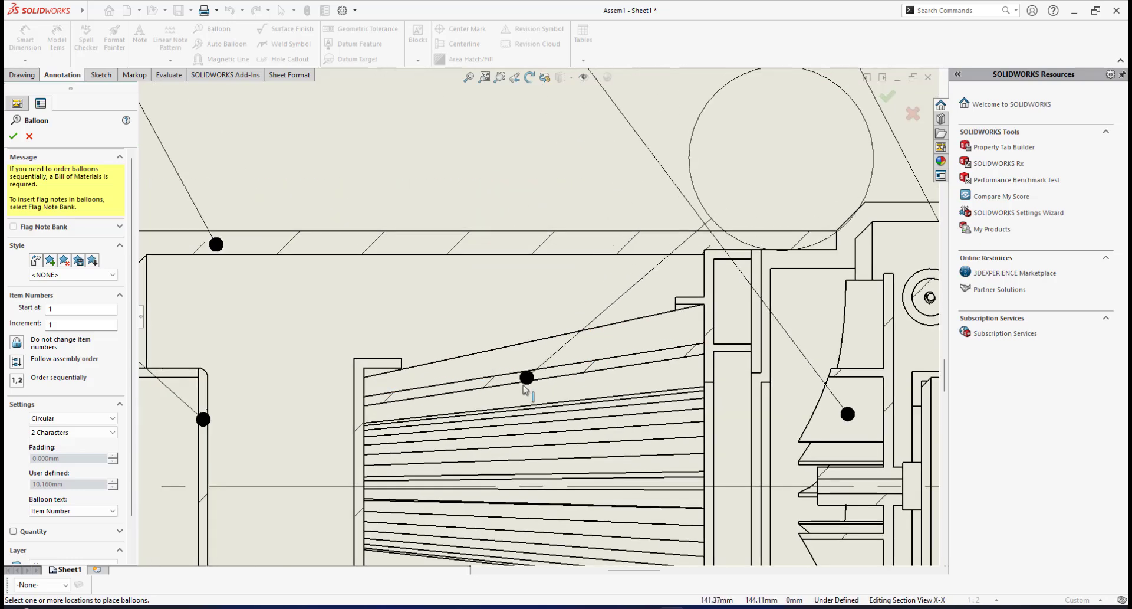
scroll(477, 482, "up", 6)
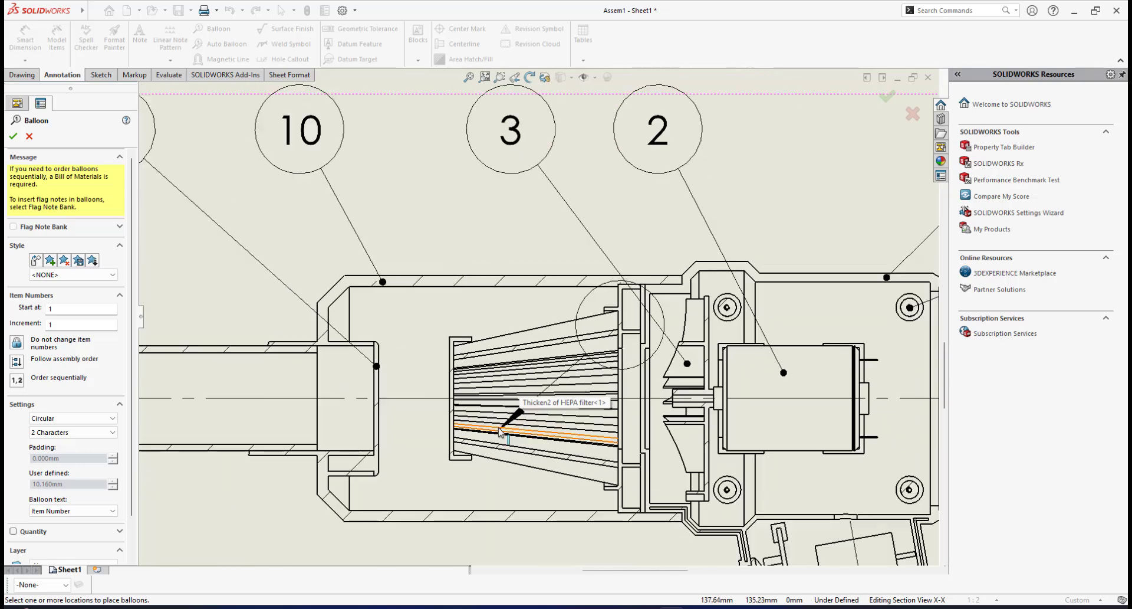
scroll(534, 370, "down", 5)
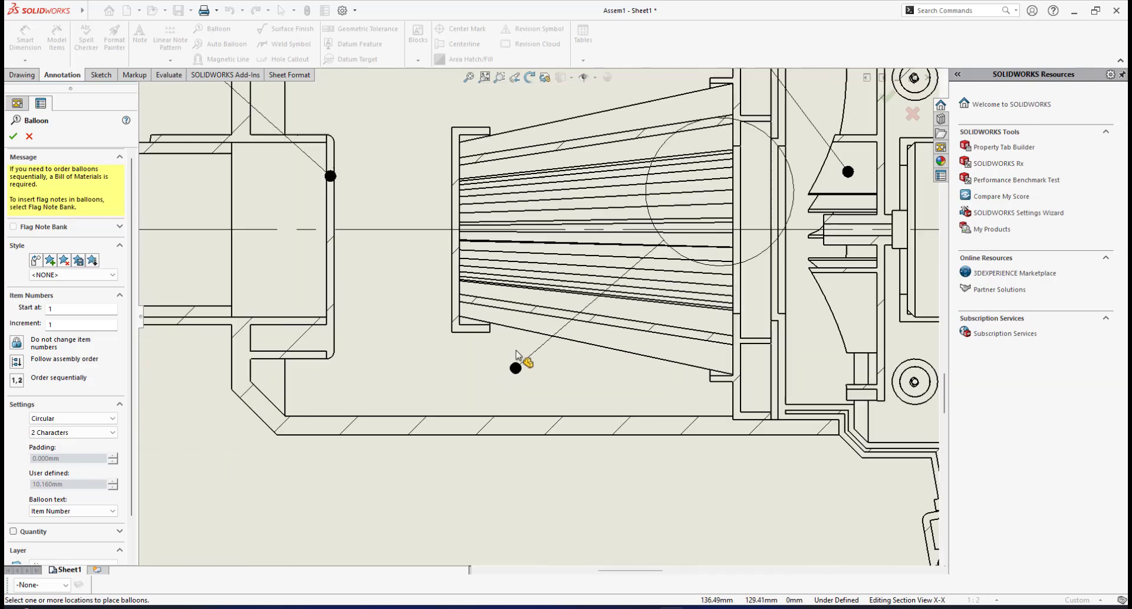
left_click(538, 275)
scroll(520, 365, "down", 3)
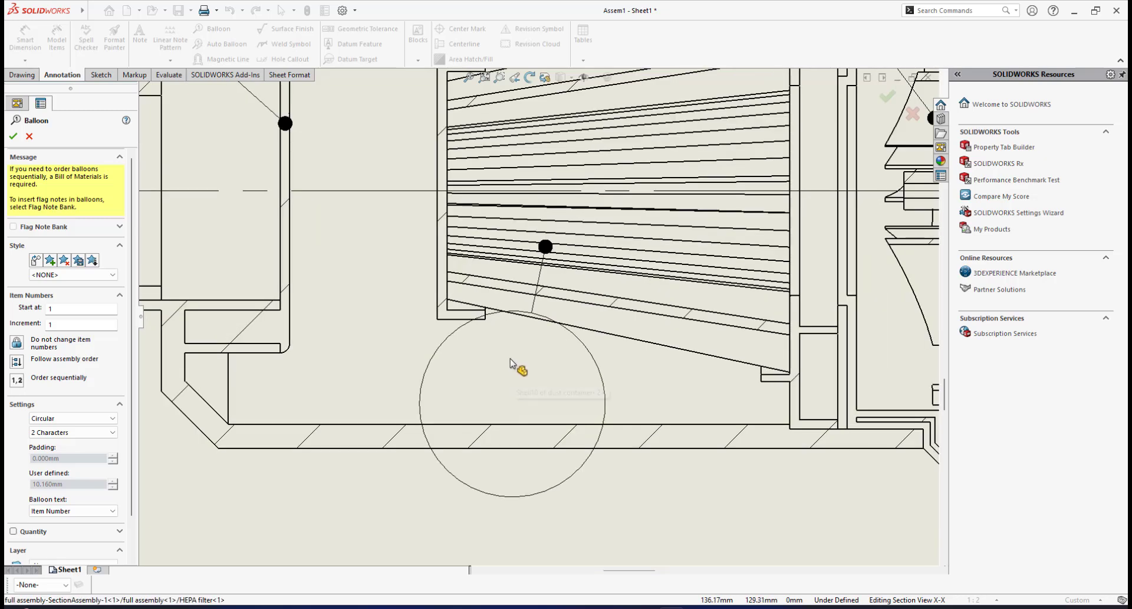
scroll(507, 354, "up", 2)
scroll(521, 328, "up", 5)
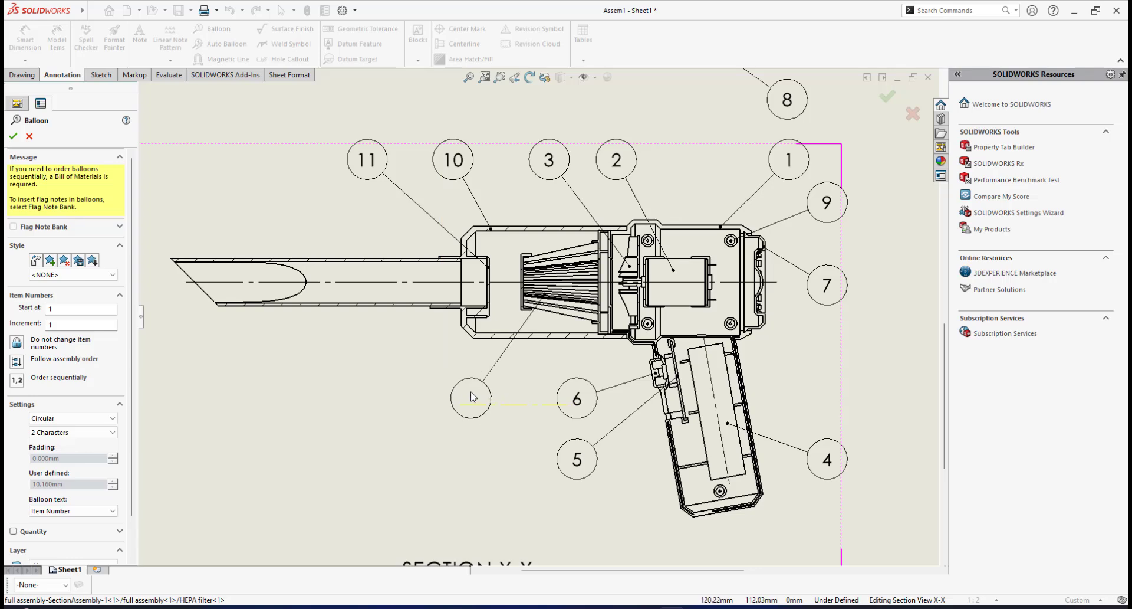
scroll(529, 385, "up", 4)
- Balloon the crevice nozzle in the upper view, placing the balloon above and to the left of its attachment point
scroll(712, 277, "down", 3)
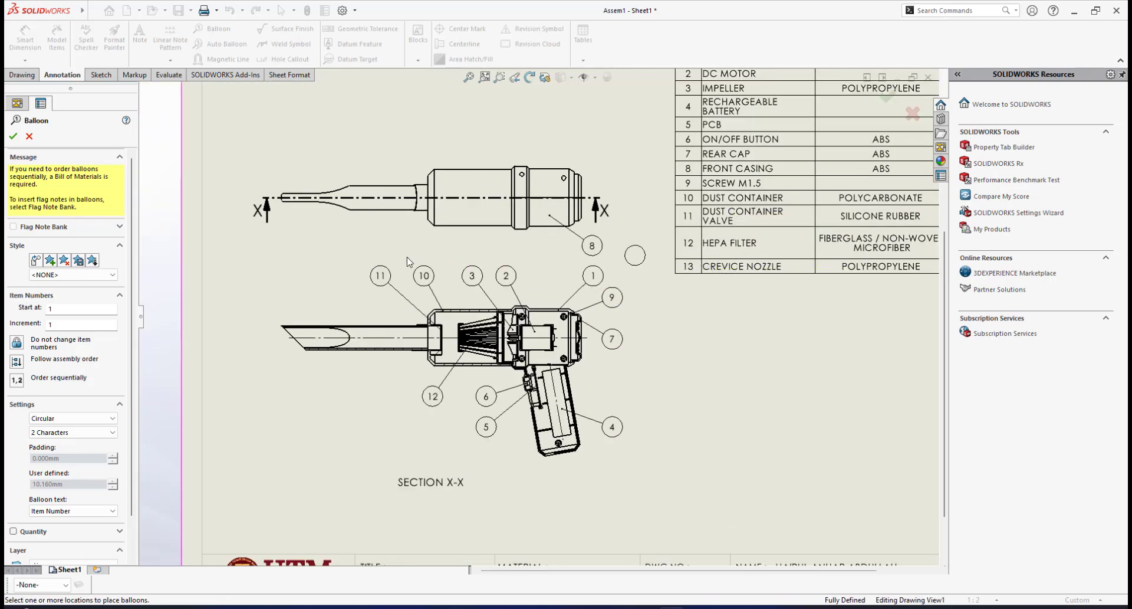
scroll(409, 261, "down", 2)
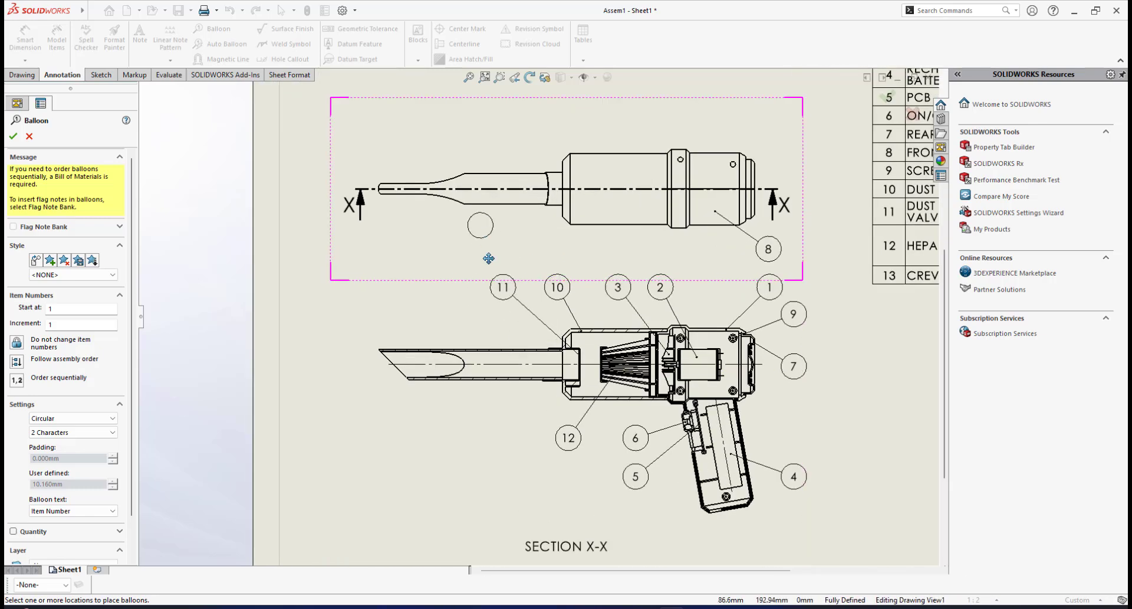
scroll(533, 318, "down", 3)
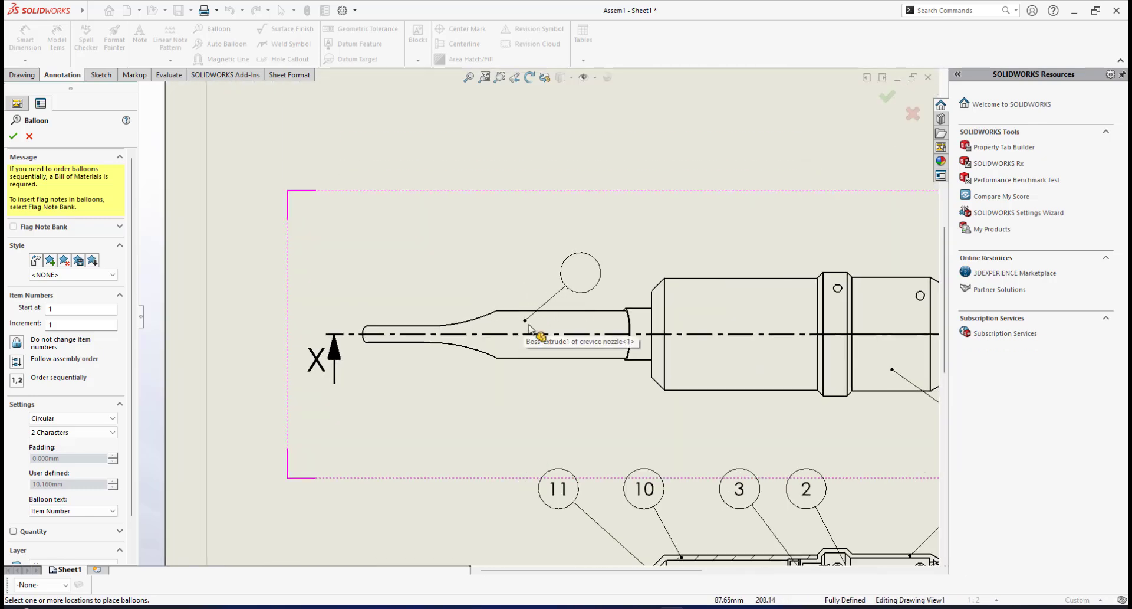
left_click(529, 322)
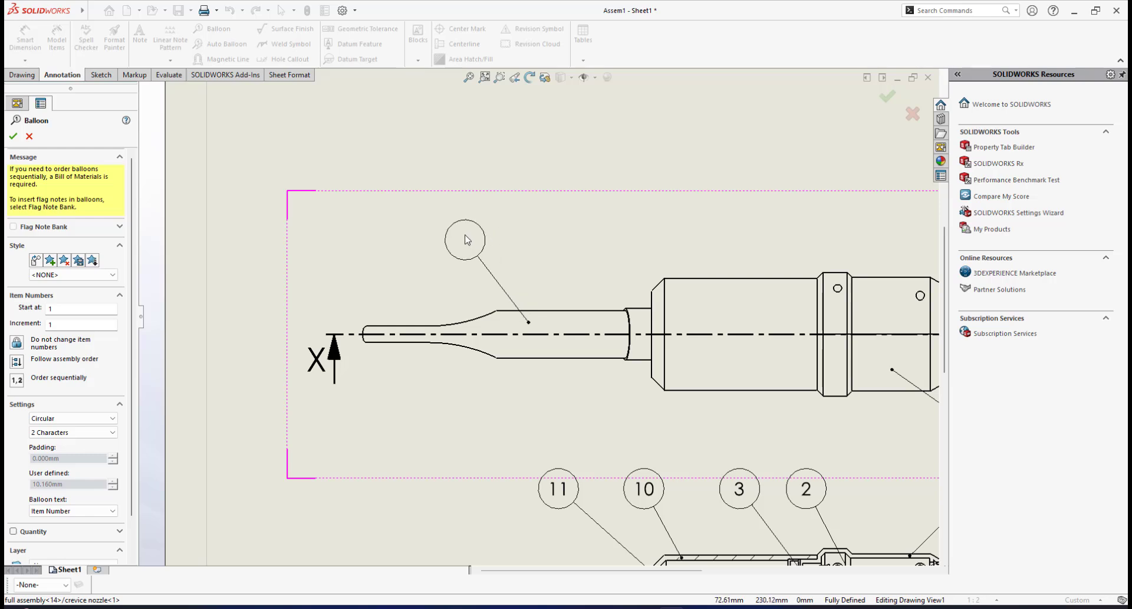
scroll(549, 250, "up", 3)
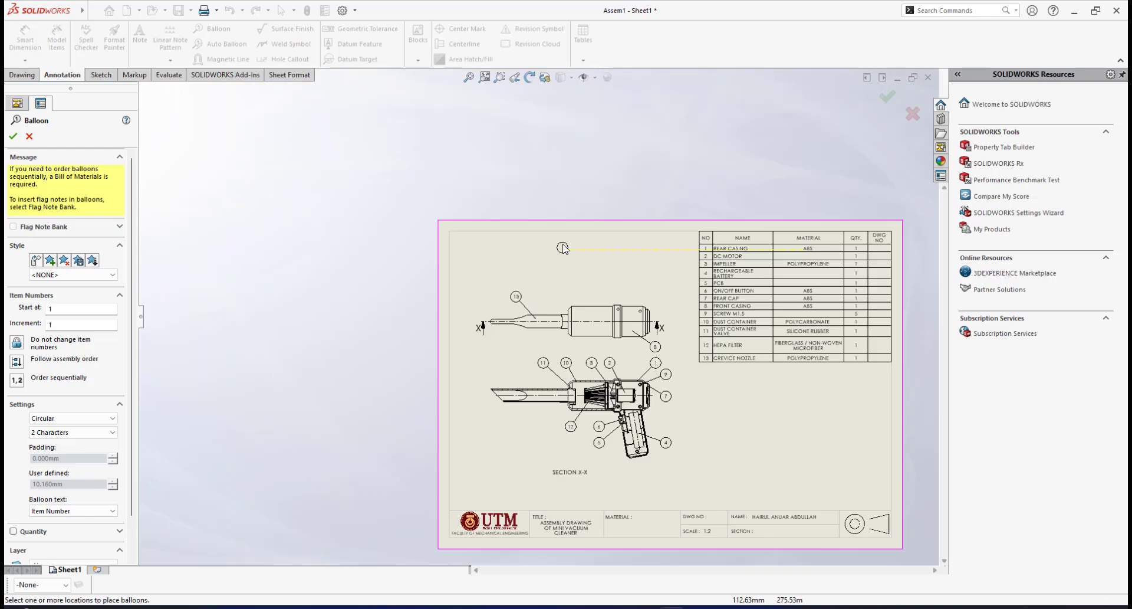
- Check the balloons in both views against the thirteen items in the bill of materials
scroll(616, 374, "down", 4)
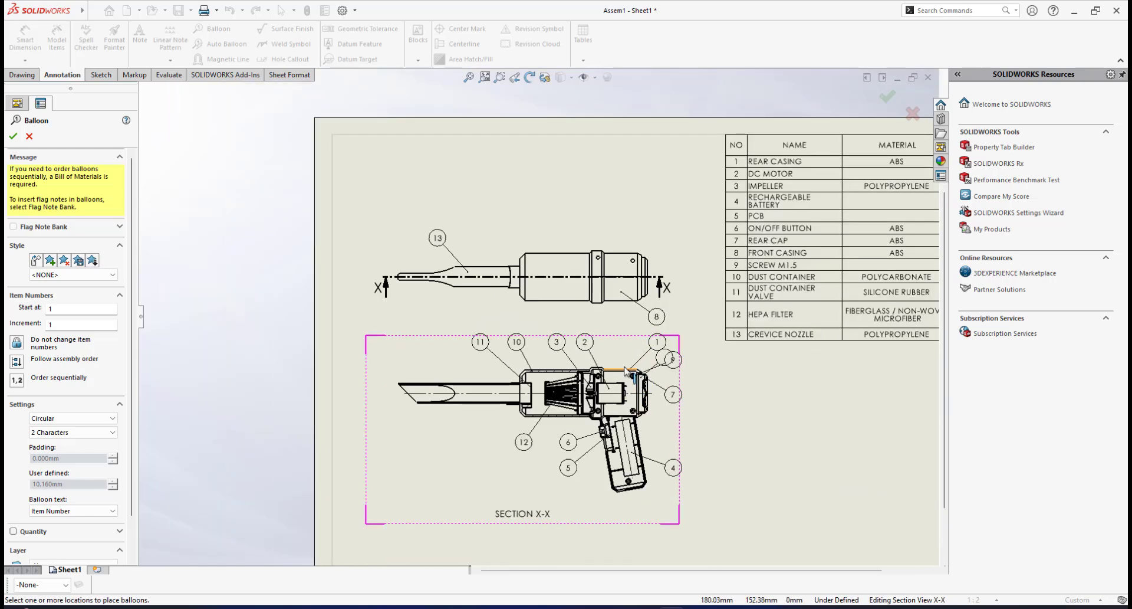
scroll(627, 349, "down", 1)
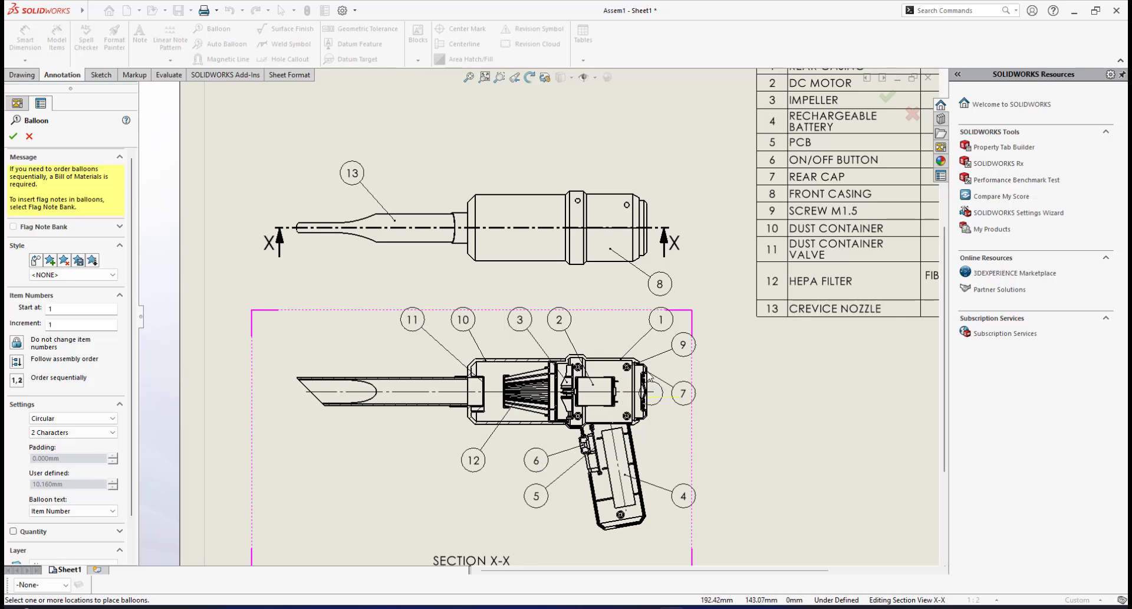
scroll(650, 379, "down", 1)
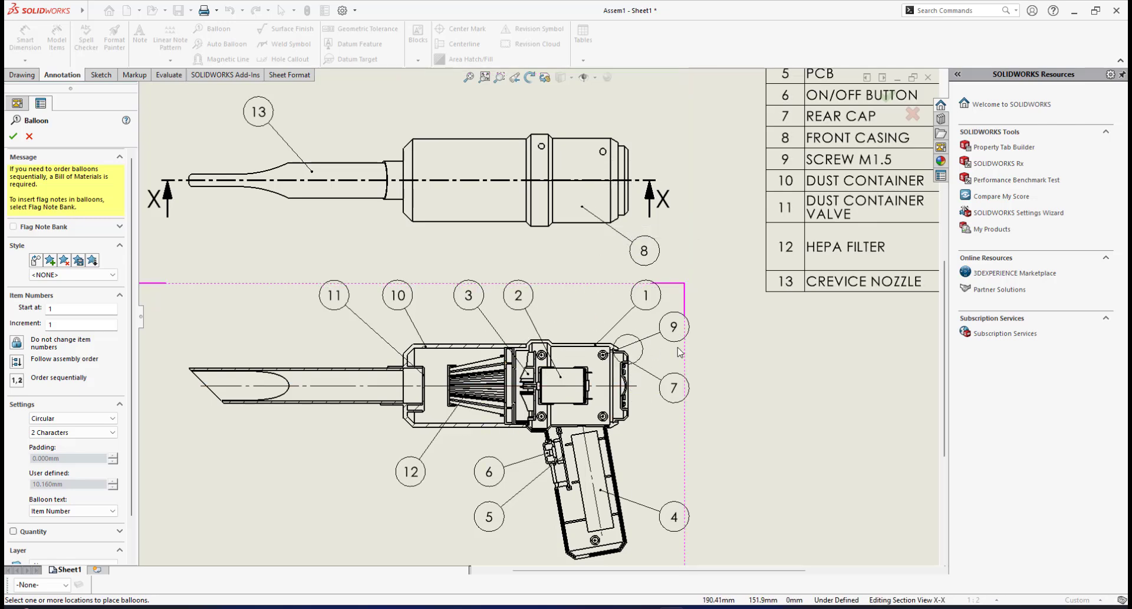
scroll(631, 363, "down", 1)
key("f")
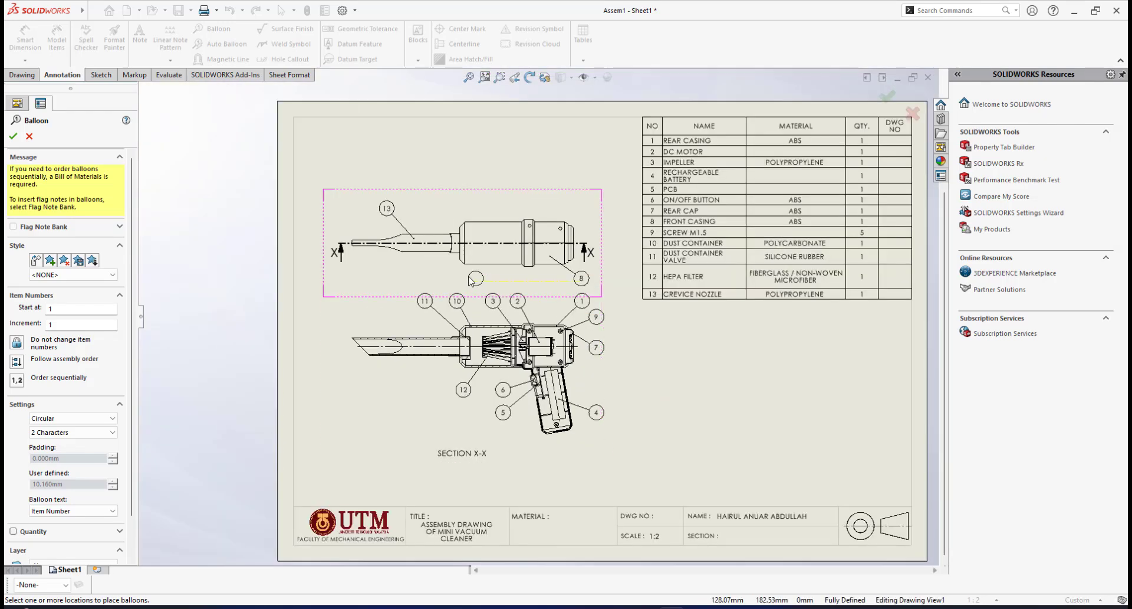
scroll(463, 301, "down", 3)
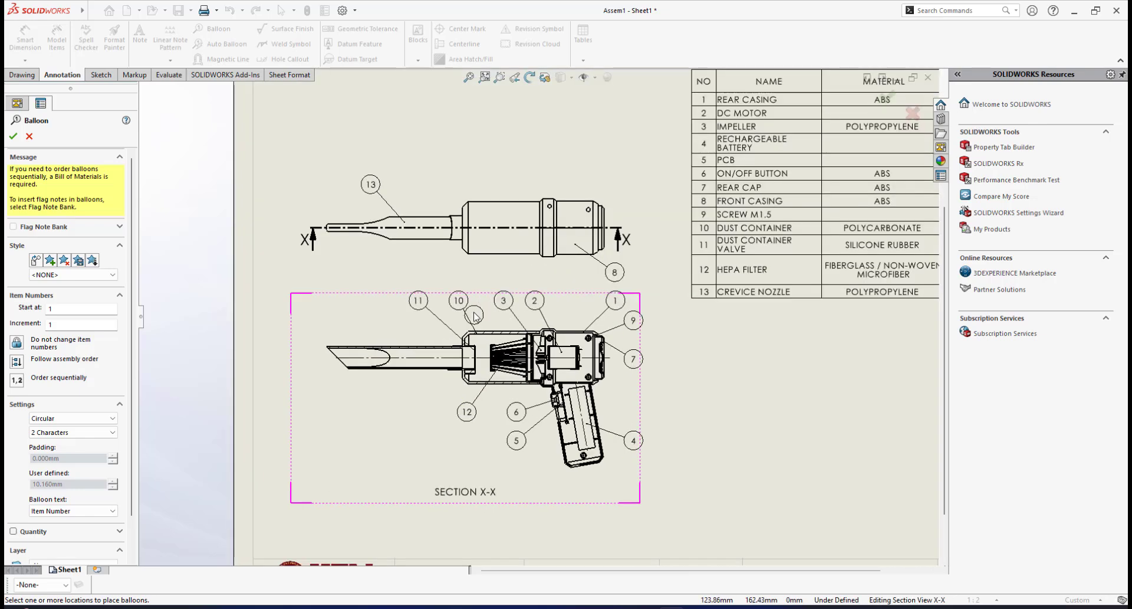
- Finish placing balloons after a last look over both views and the bill of materials, and save the drawing
scroll(460, 301, "down", 2)
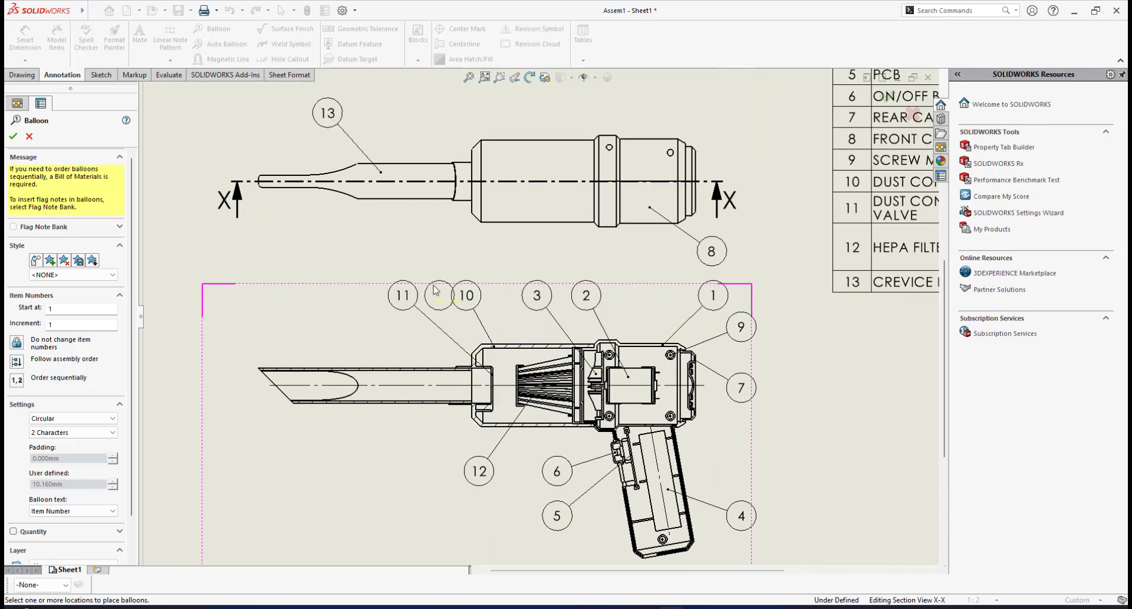
scroll(602, 321, "up", 2)
scroll(601, 321, "up", 3)
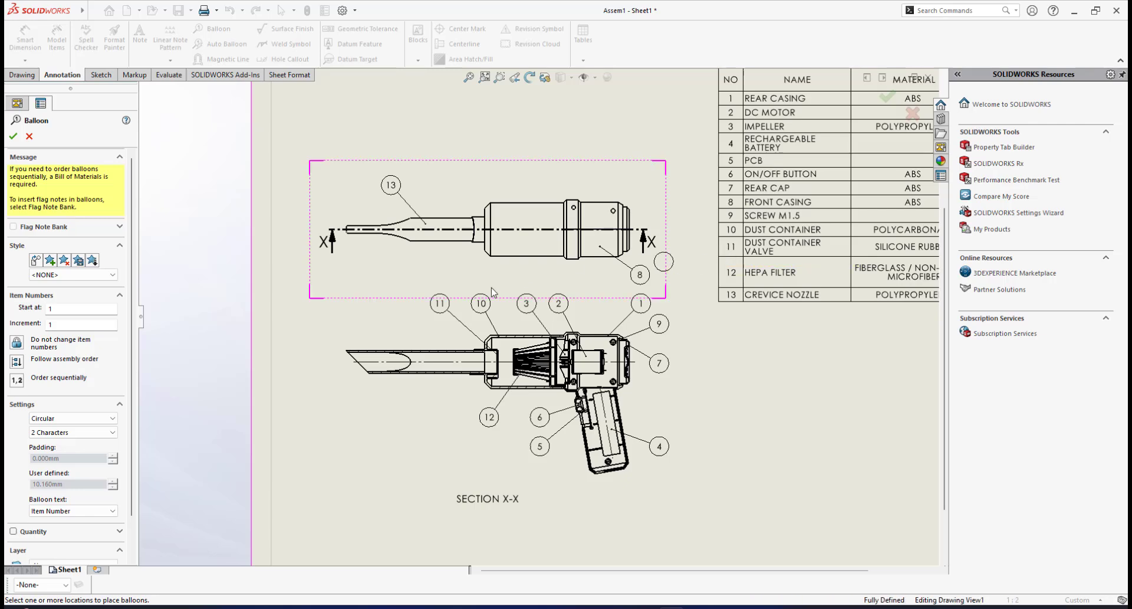
scroll(539, 392, "down", 3)
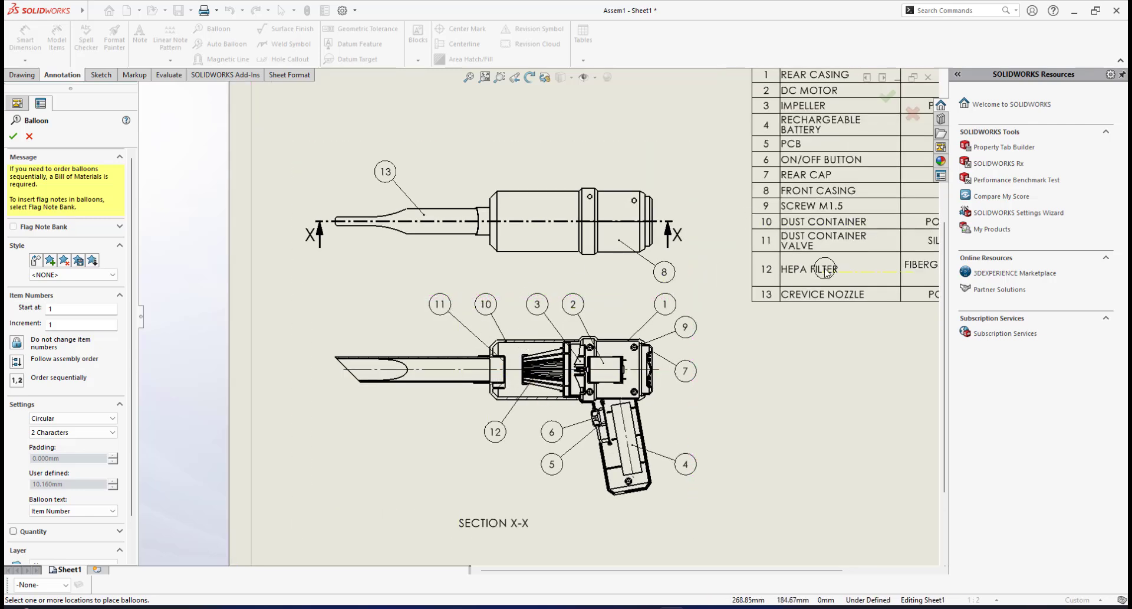
scroll(539, 314, "up", 1)
scroll(534, 321, "down", 2)
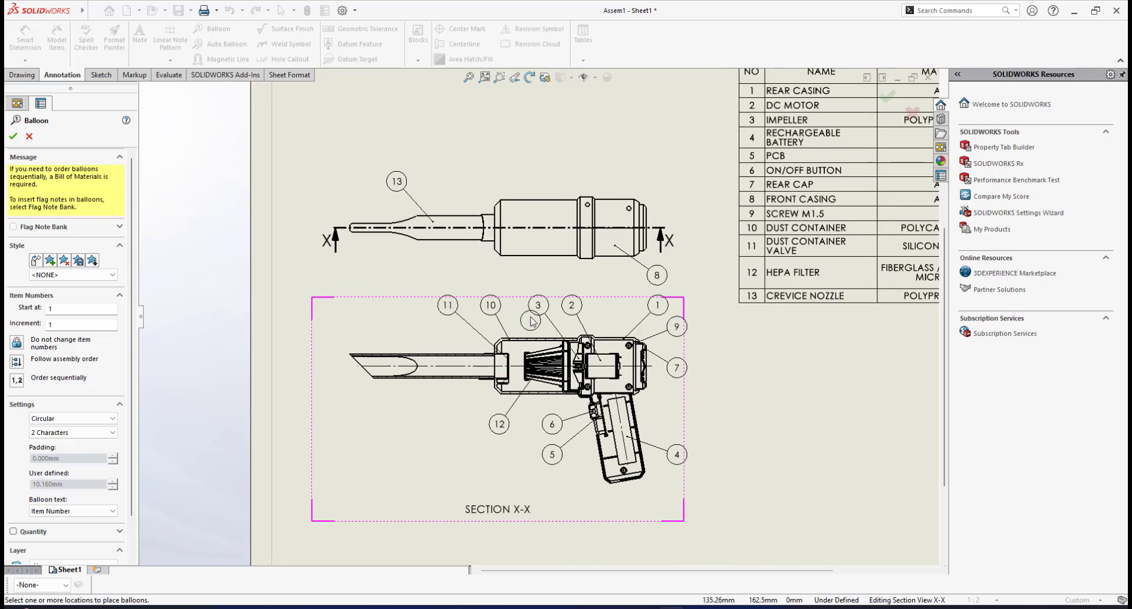
scroll(790, 272, "up", 1)
scroll(796, 272, "up", 1)
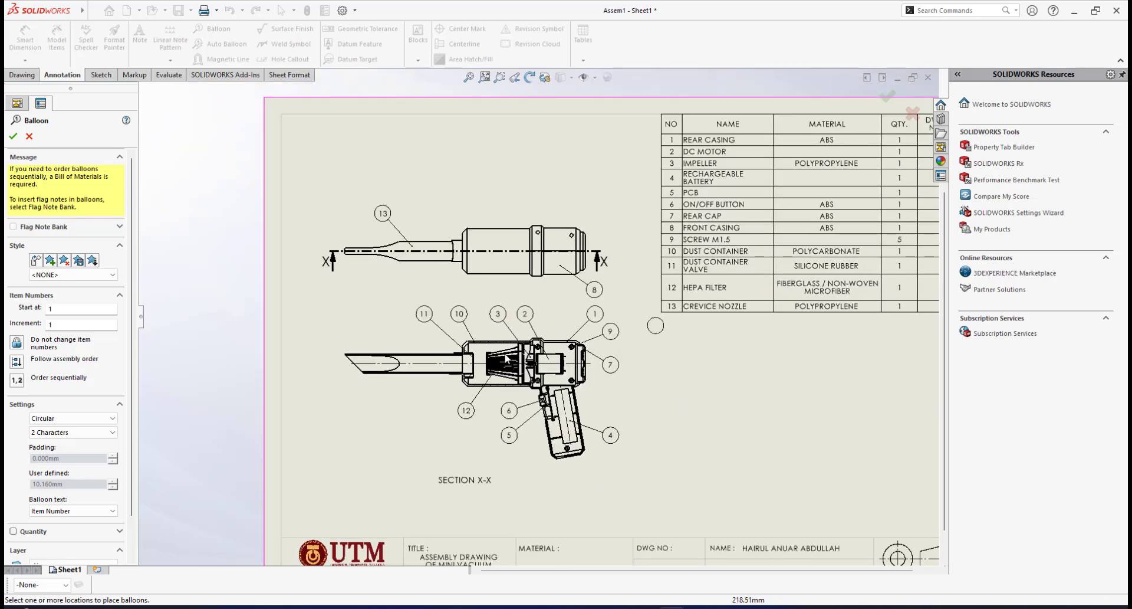
scroll(528, 322, "up", 2)
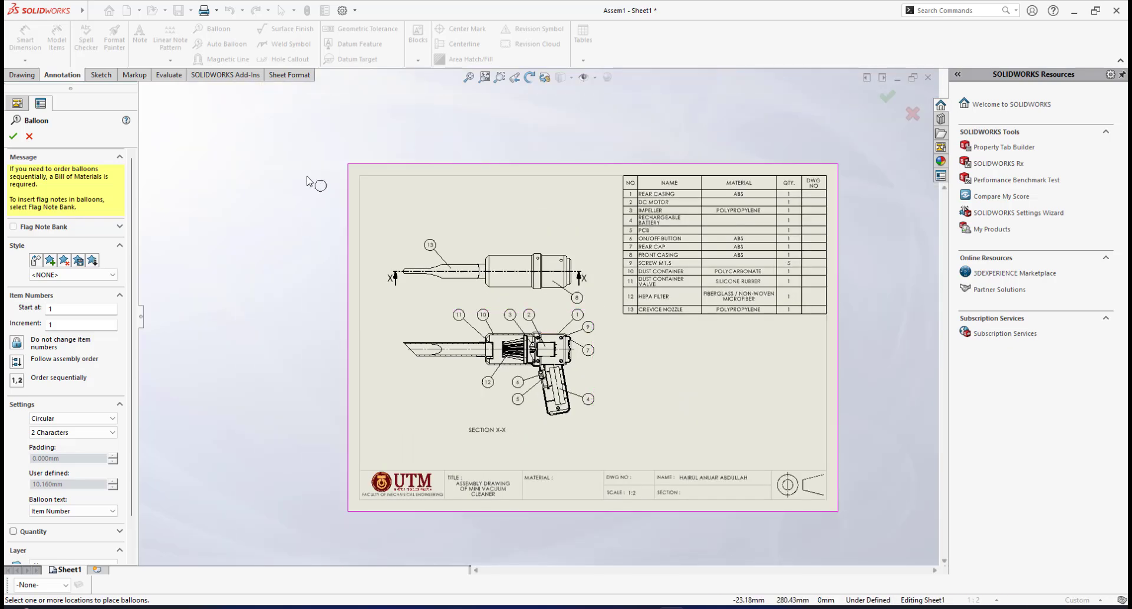
left_click(13, 136)
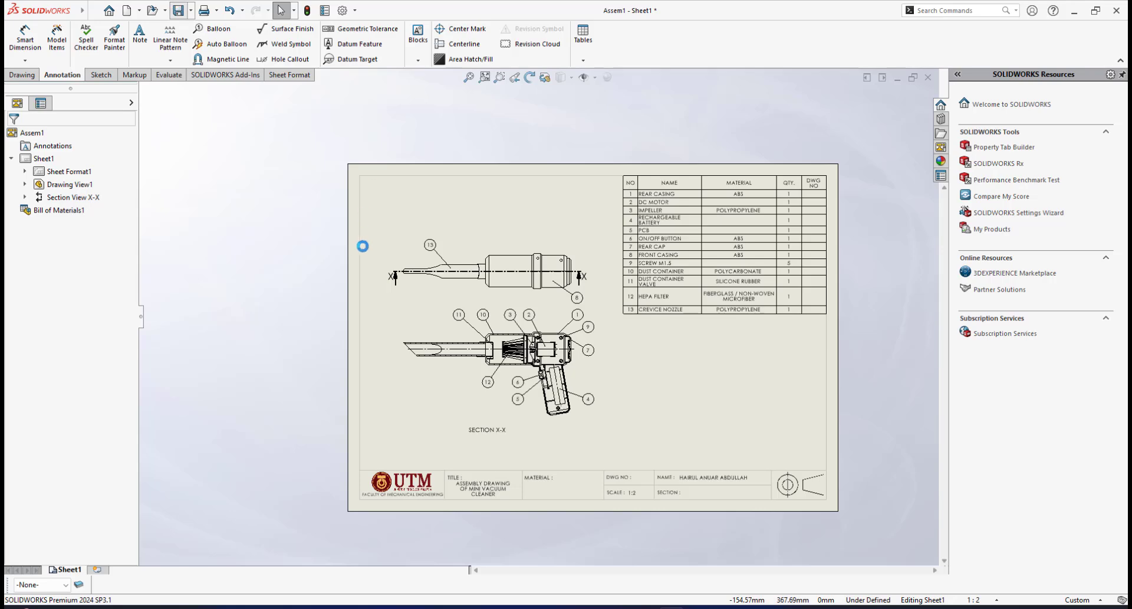
- Examine the arrangement of the item balloons around the upper view and section X-X against the parts table
scroll(519, 303, "down", 1)
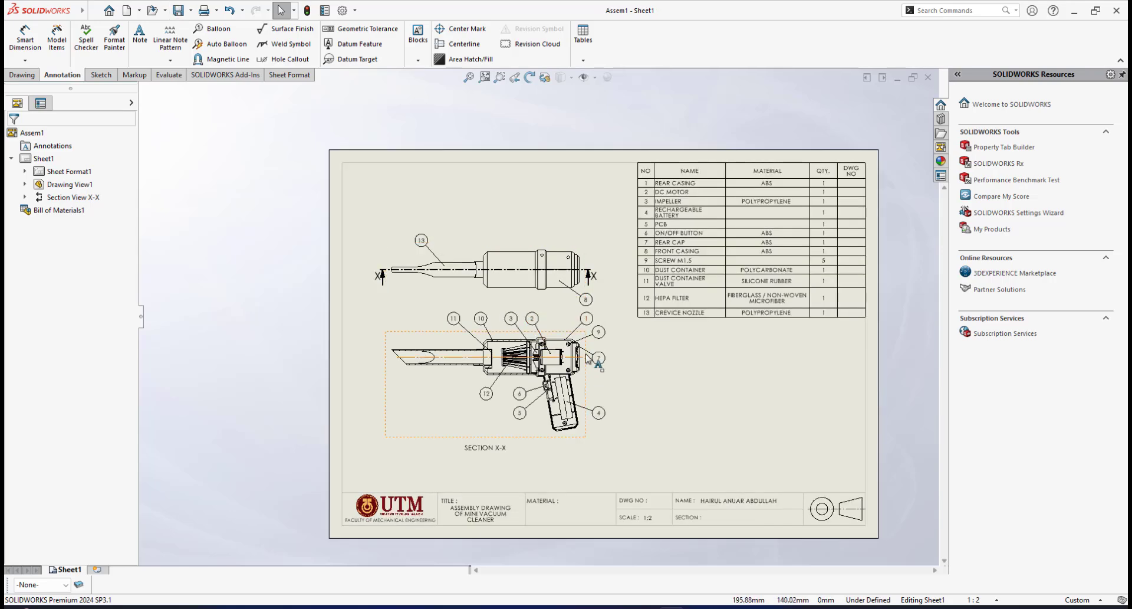
scroll(590, 357, "down", 1)
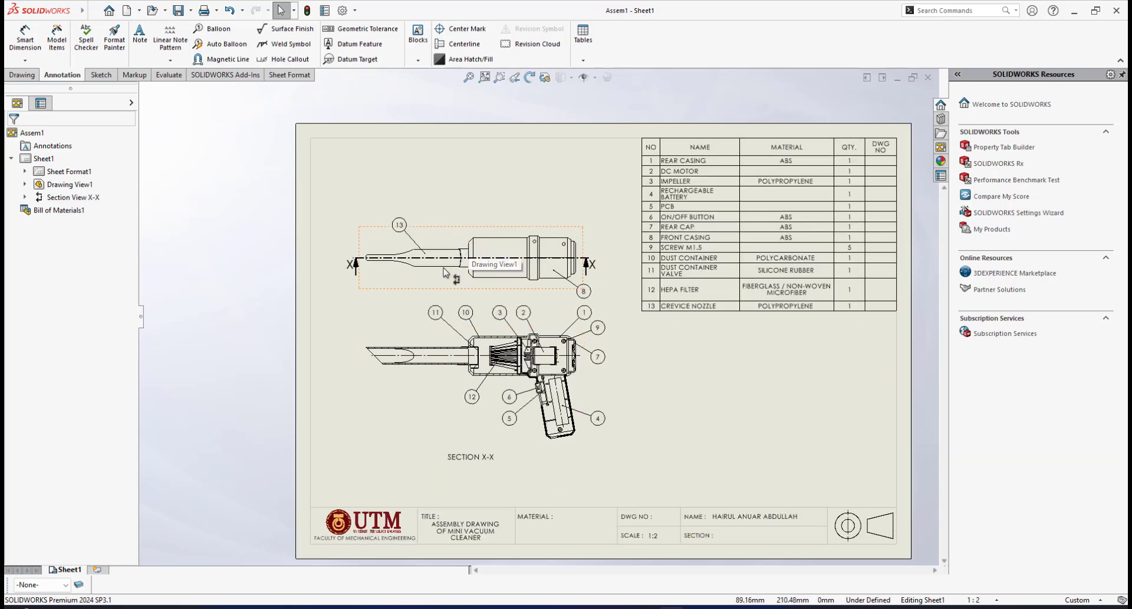
middle_click_drag(488, 276, 527, 271)
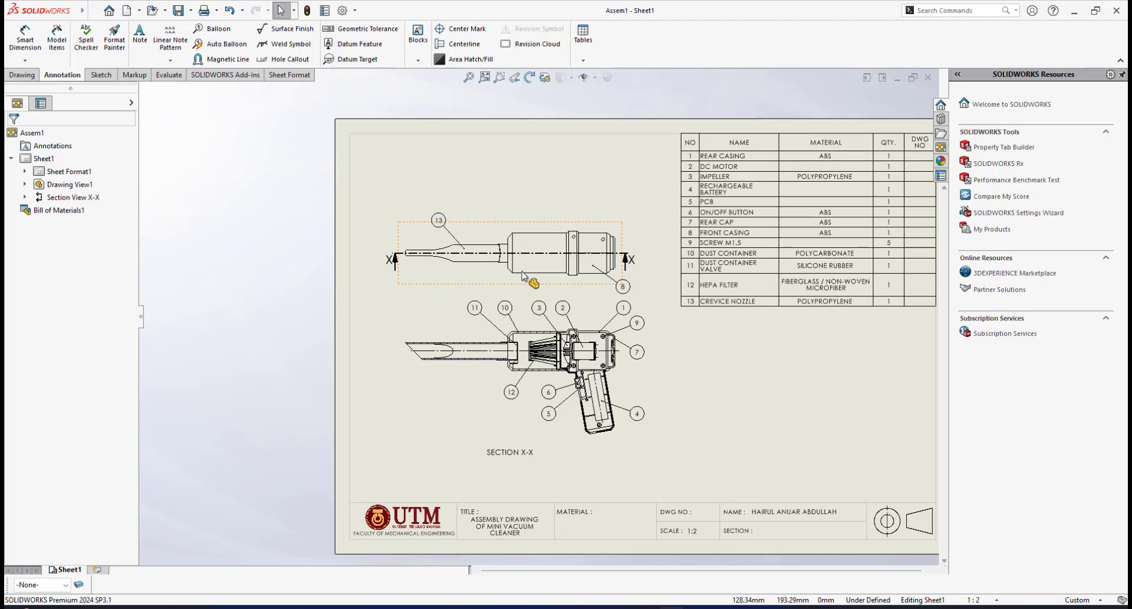
scroll(561, 287, "down", 2)
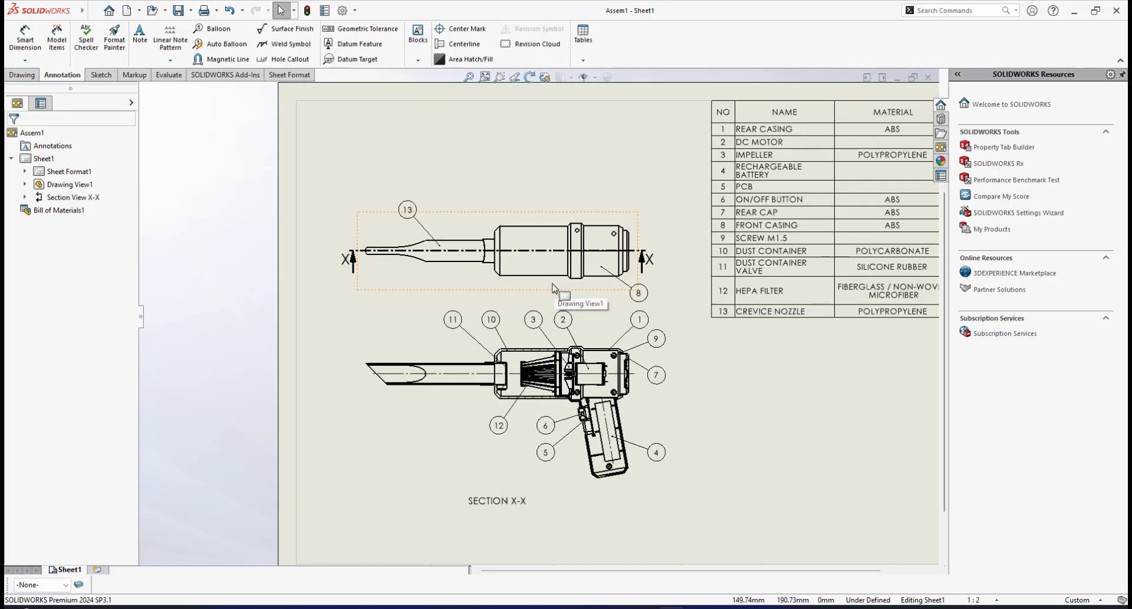
scroll(534, 296, "up", 3)
scroll(497, 306, "down", 2)
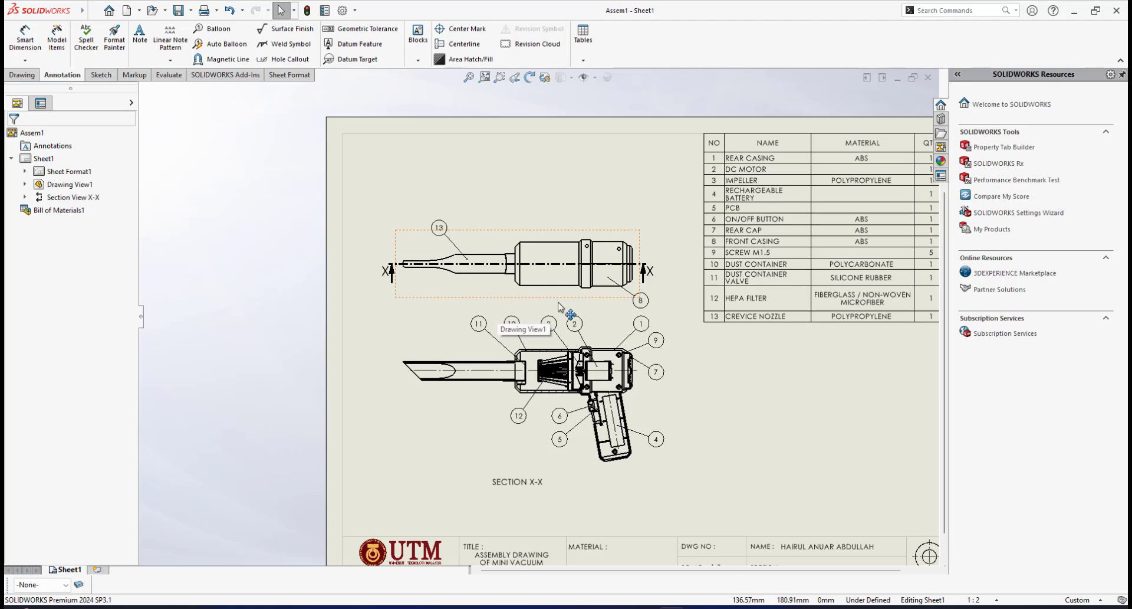
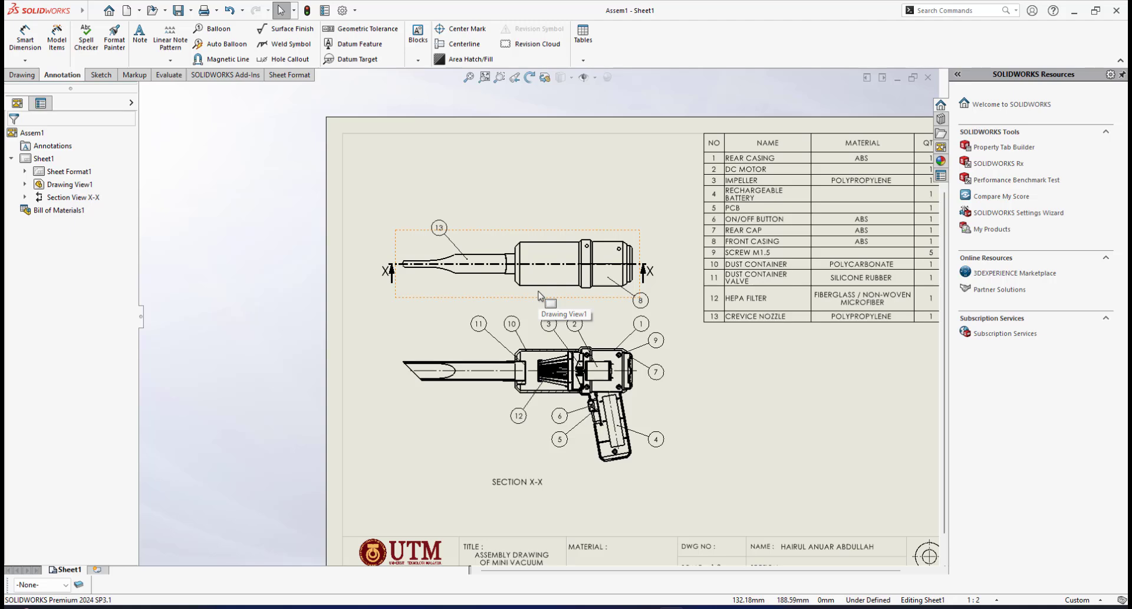
scroll(563, 300, "down", 1)
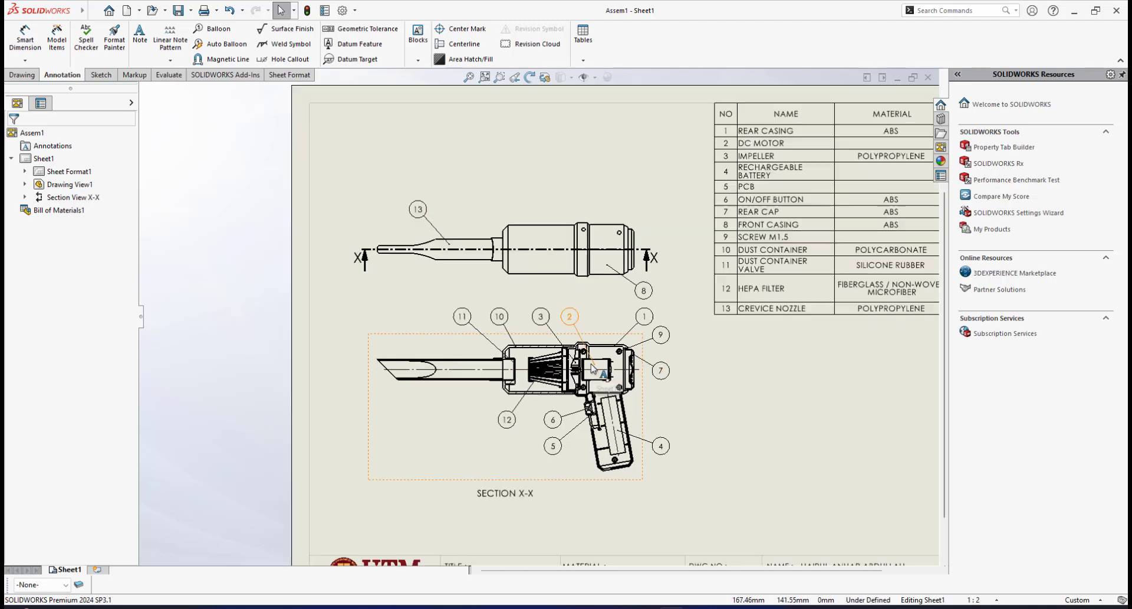
scroll(554, 289, "down", 1)
middle_click_drag(558, 283, 553, 283)
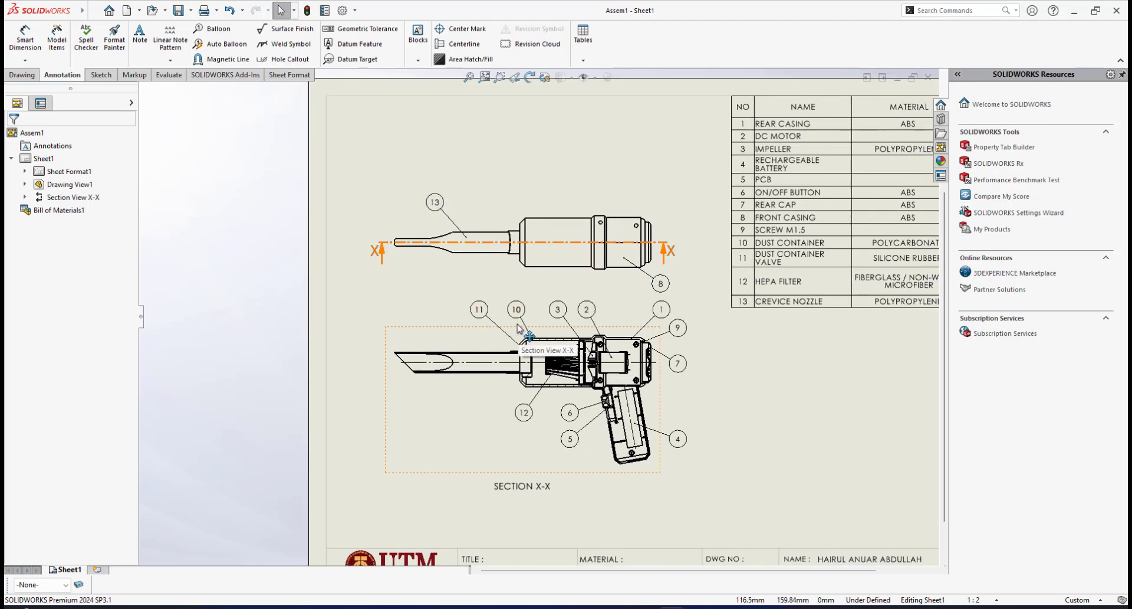
scroll(471, 318, "down", 2)
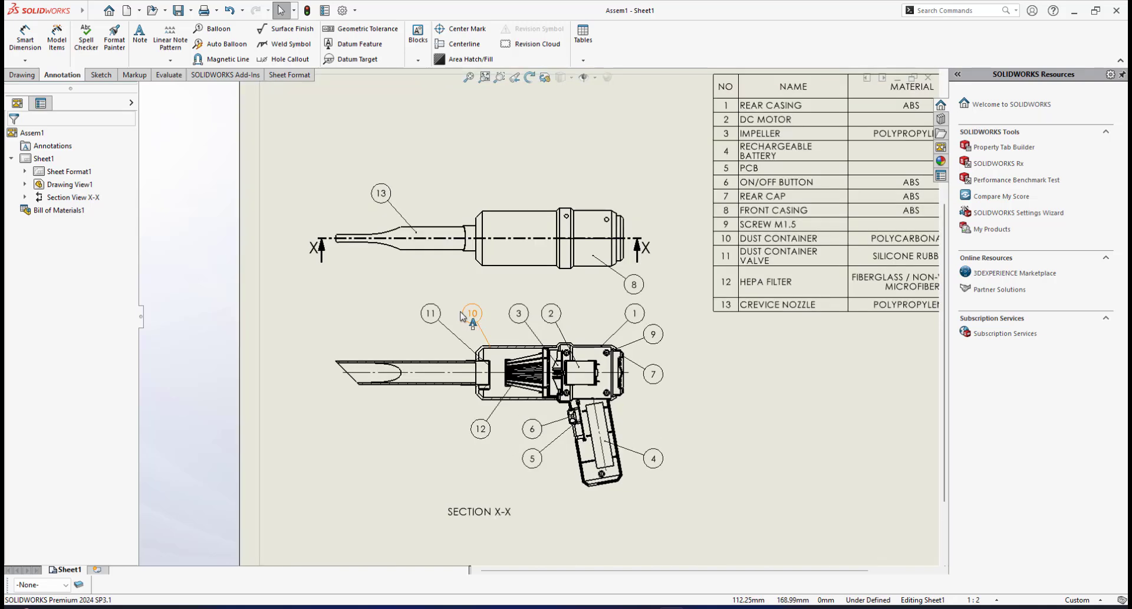
middle_click_drag(474, 286, 445, 318)
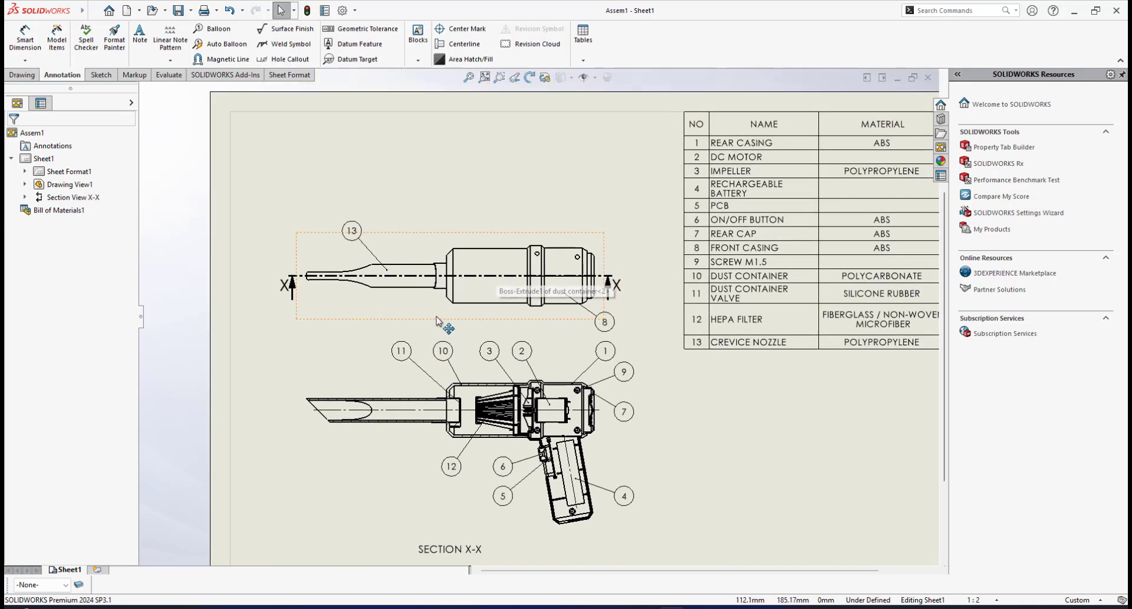
middle_click_drag(437, 323, 445, 286)
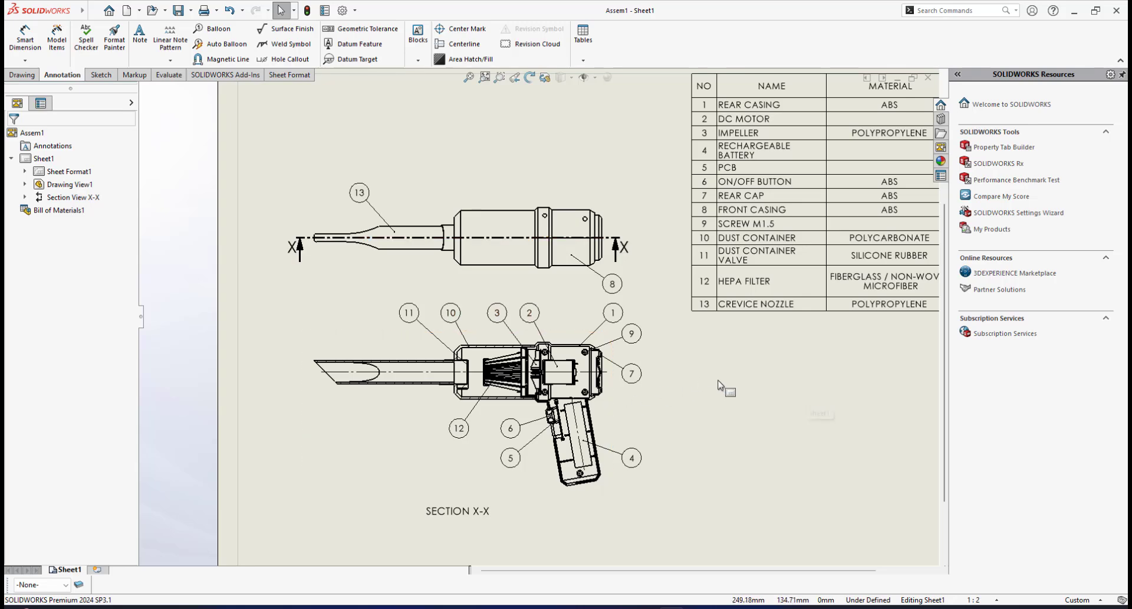
mouse_move(437, 375)
middle_mouse_down()
mouse_move(469, 343)
mouse_move(431, 364)
mouse_move(430, 395)
middle_mouse_up()
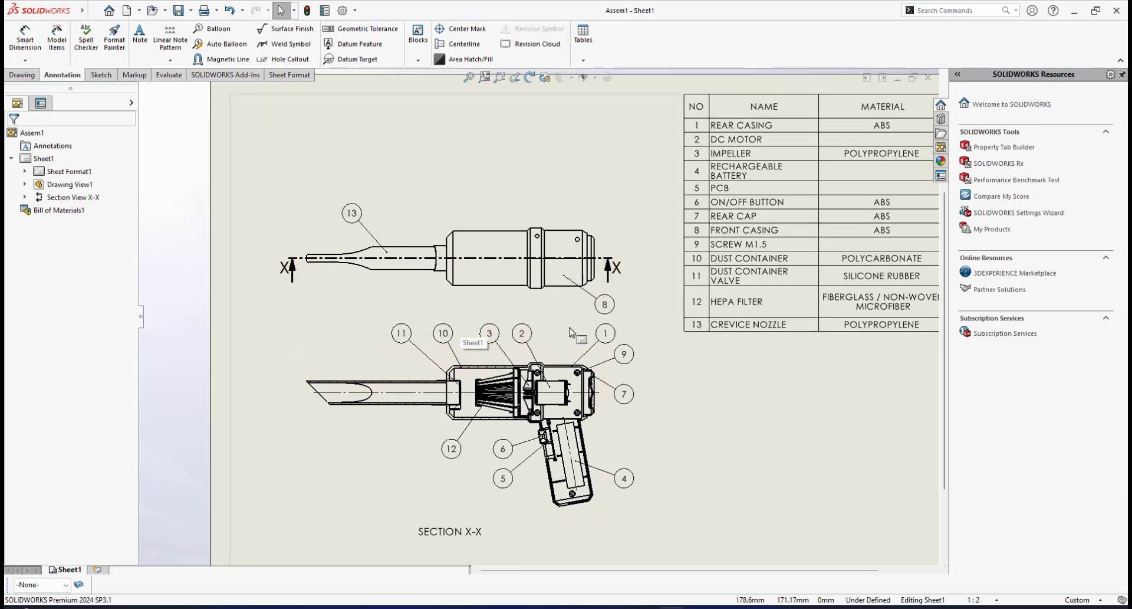
scroll(570, 332, "up", 3)
scroll(570, 332, "down", 2)
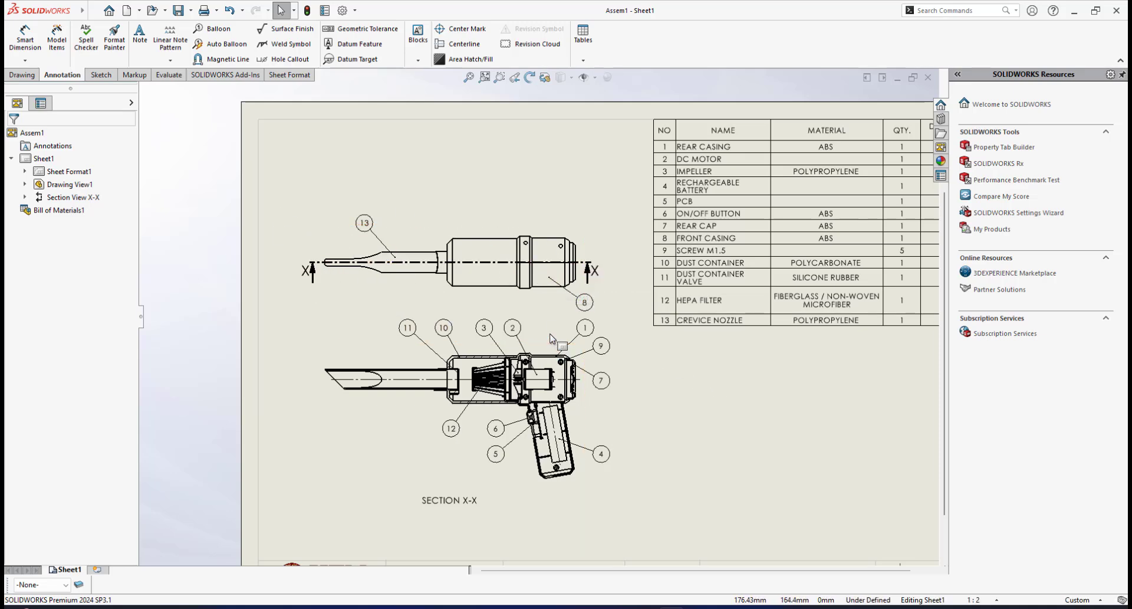
scroll(534, 304, "down", 3)
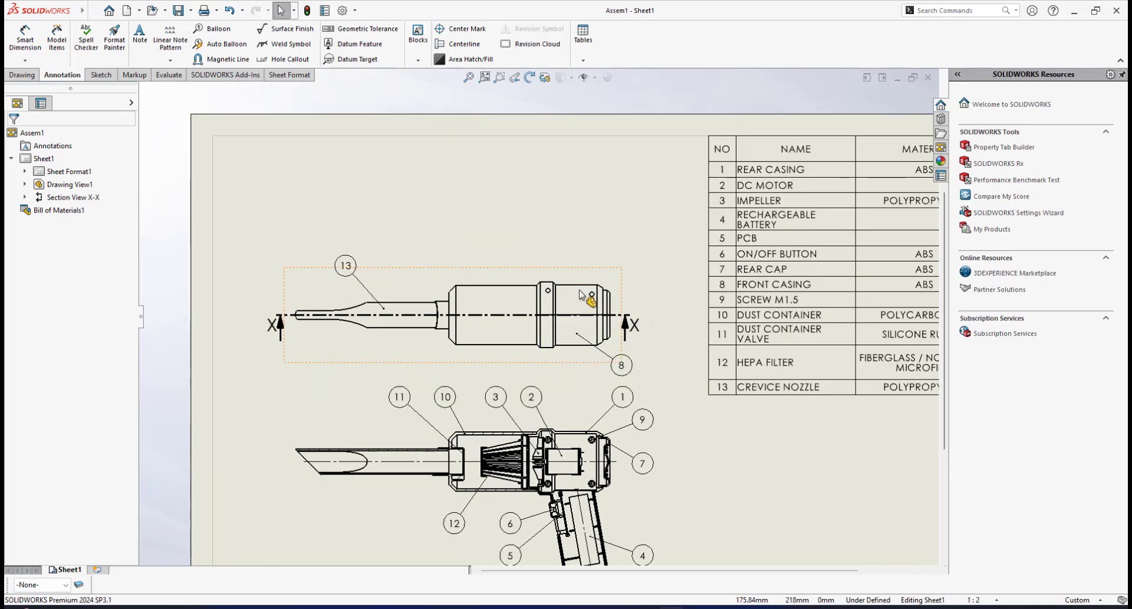
scroll(586, 328, "up", 2)
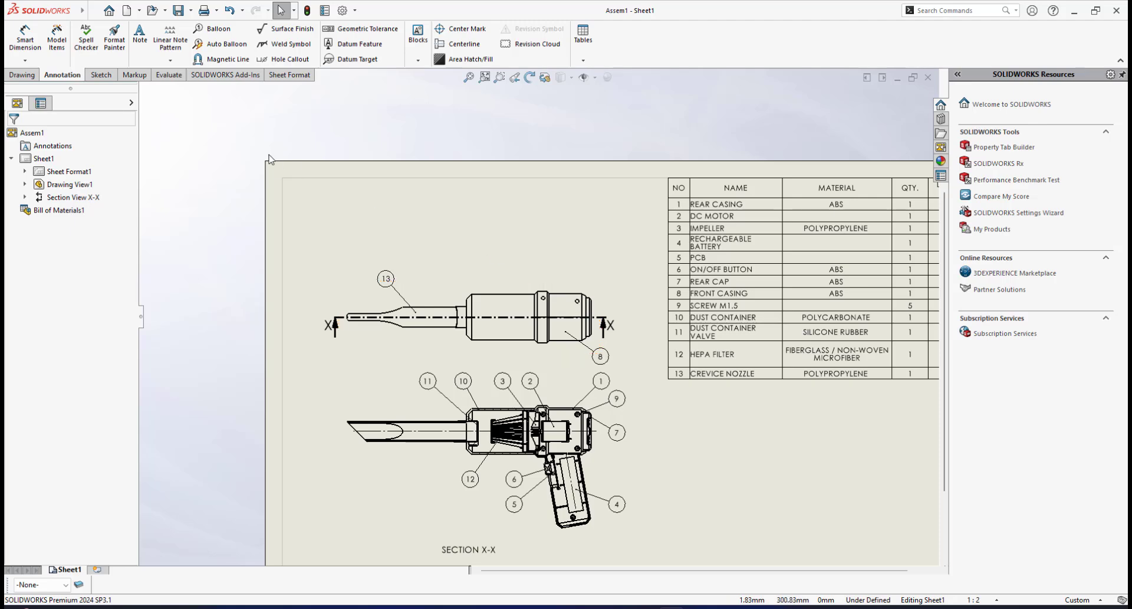
- Dimension the overall length in section X-X from the crevice nozzle's upper tip to the rear cap's outer edge, placing it between handle and view label
left_click(26, 38)
scroll(353, 313, "down", 2)
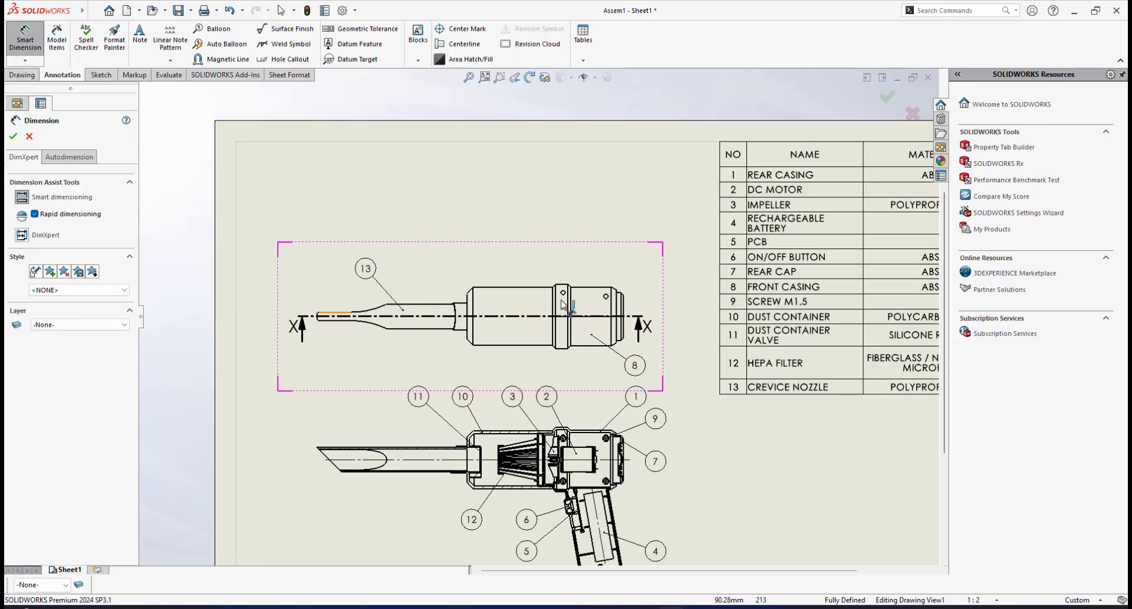
scroll(563, 305, "down", 2)
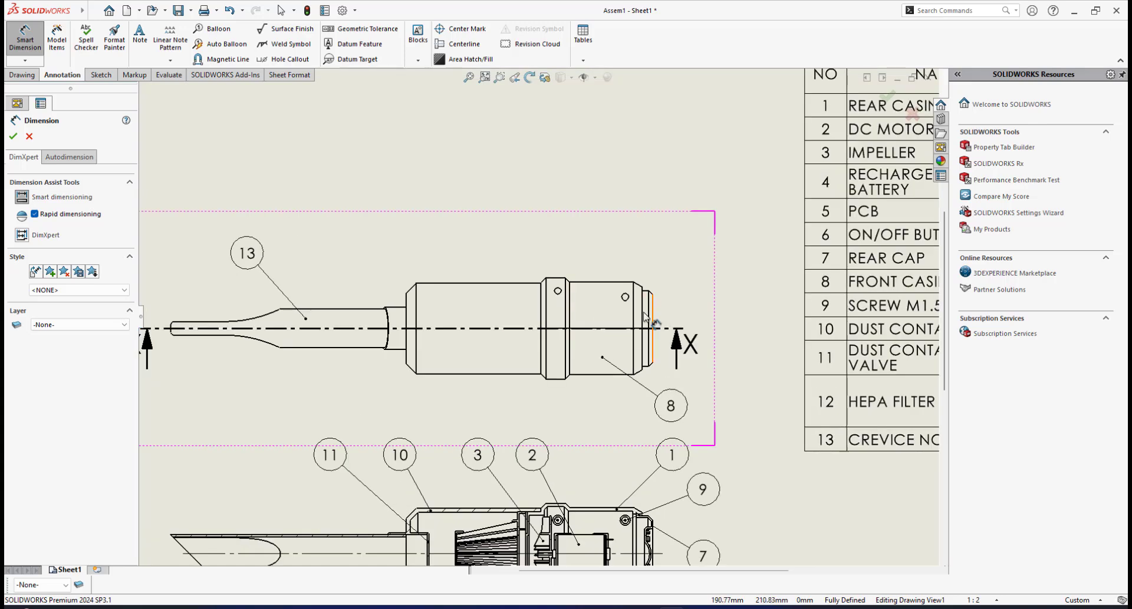
scroll(644, 317, "up", 2)
scroll(294, 334, "down", 5)
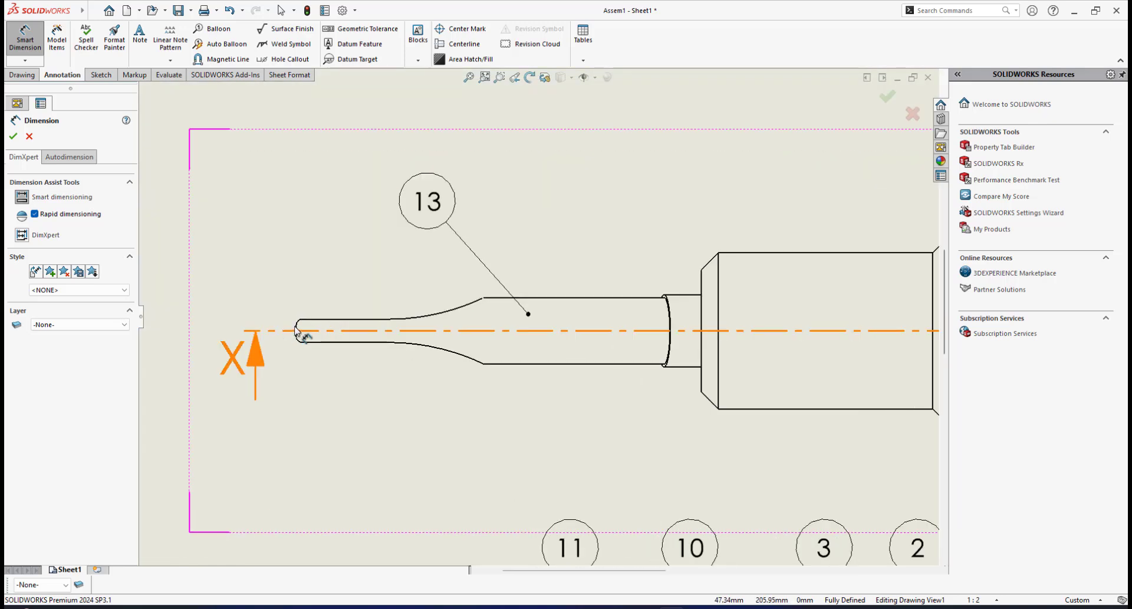
scroll(618, 420, "up", 4)
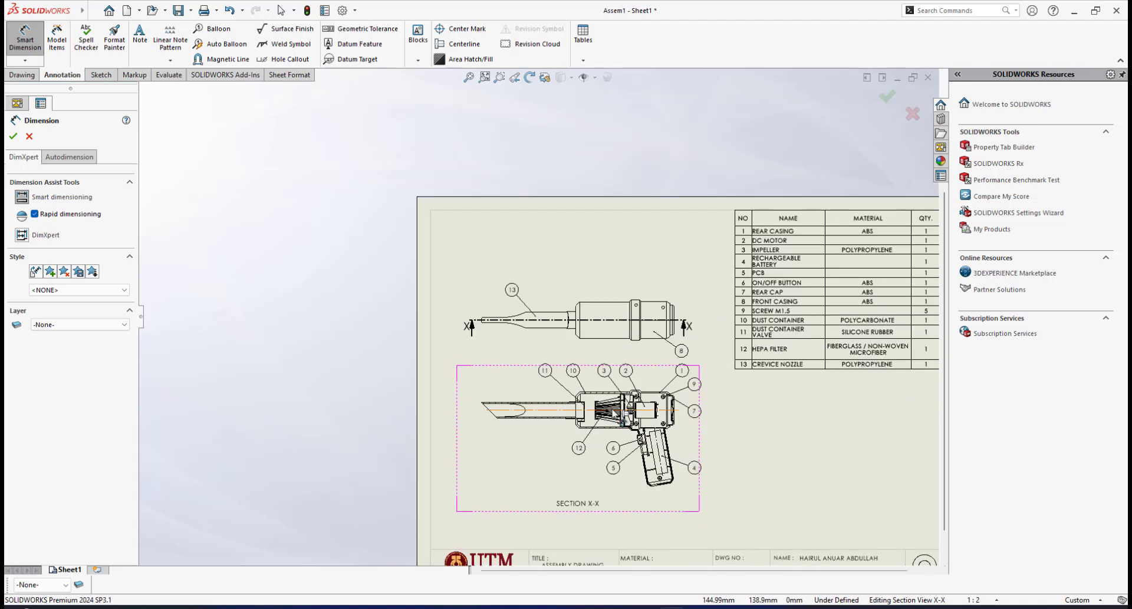
scroll(626, 416, "down", 3)
scroll(714, 403, "down", 6)
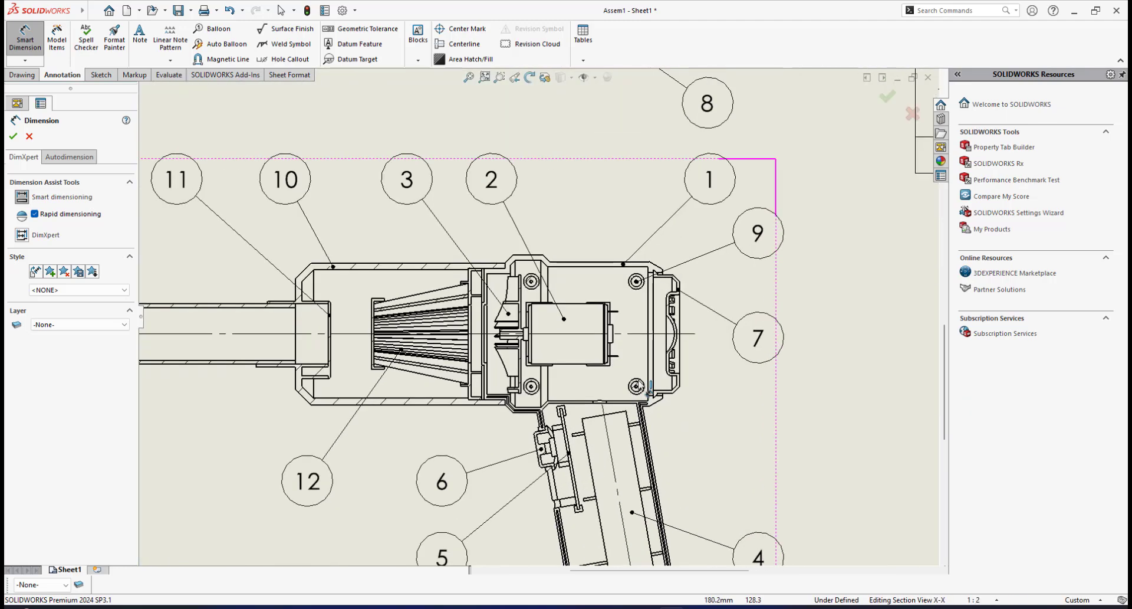
left_click(678, 307)
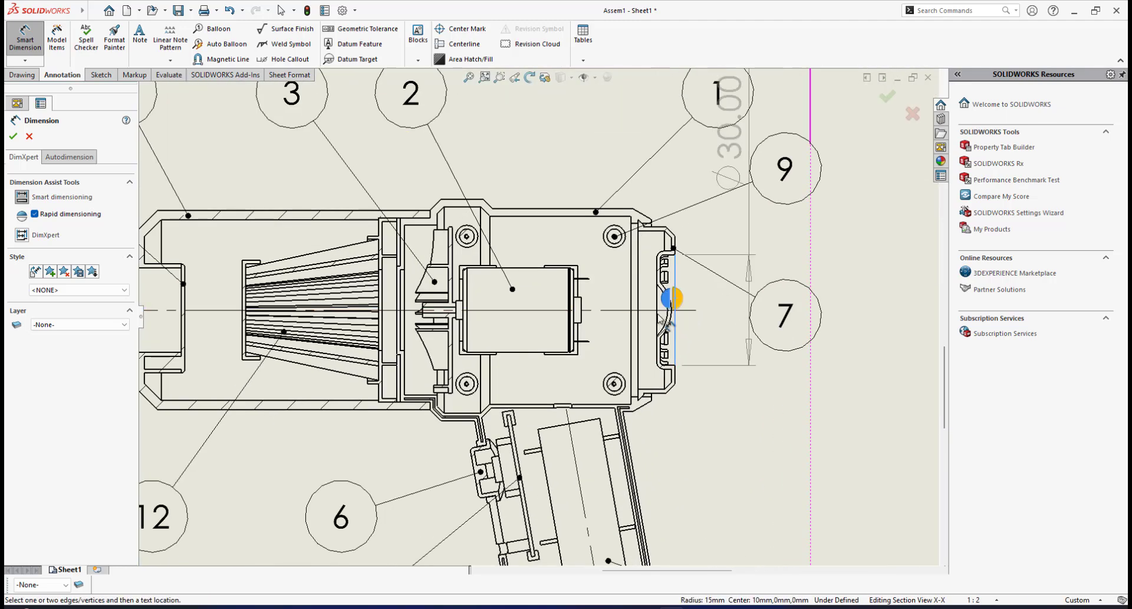
scroll(537, 317, "up", 4)
scroll(330, 346, "down", 7)
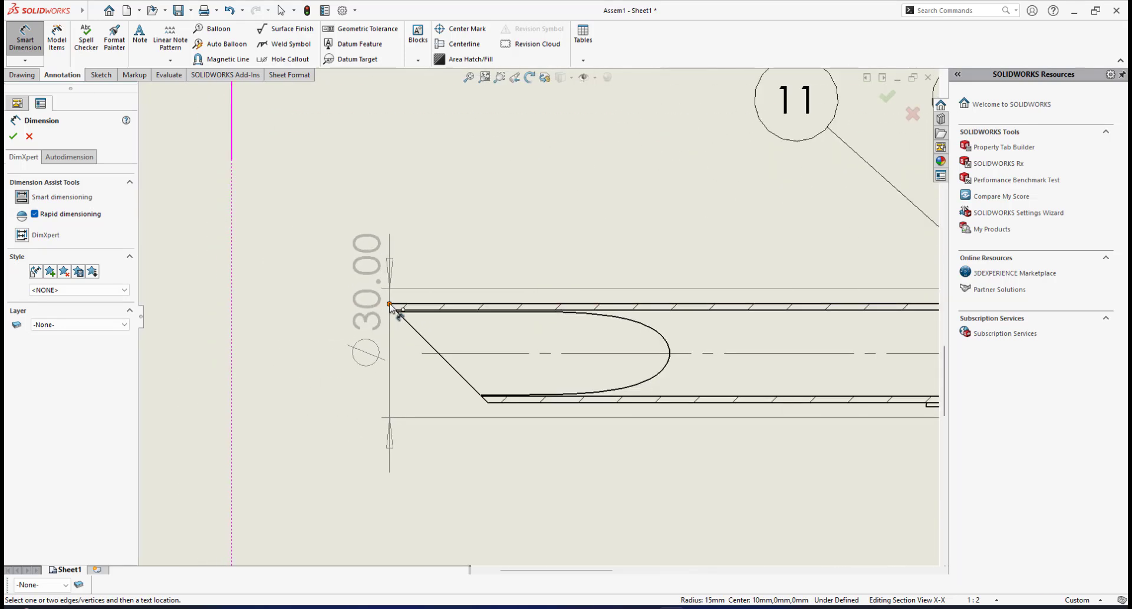
left_click(389, 304)
scroll(747, 493, "up", 8)
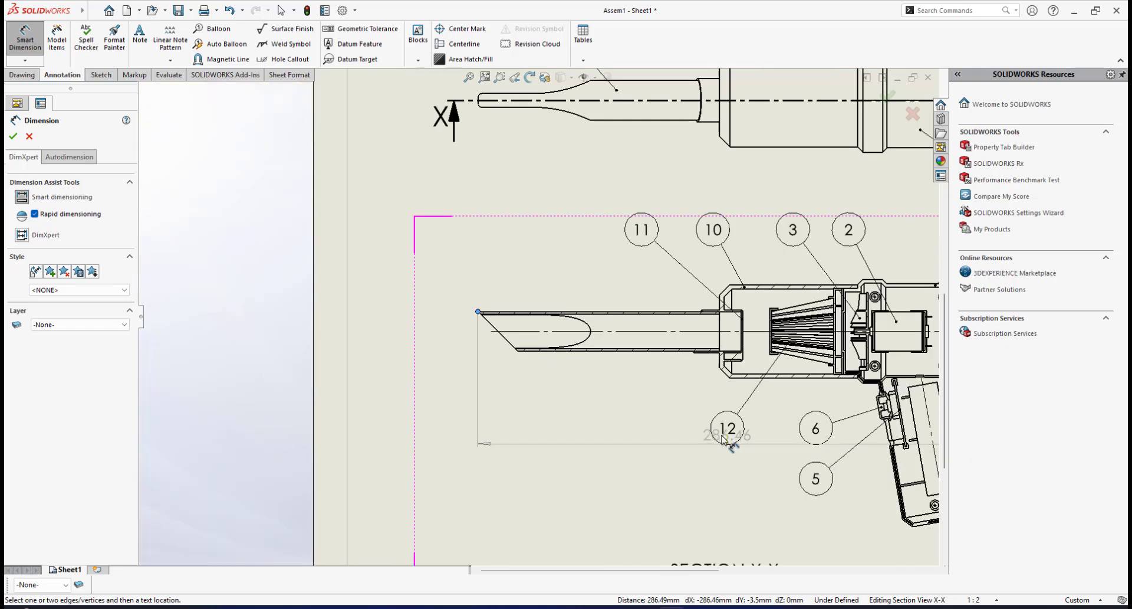
scroll(648, 425, "down", 2)
scroll(649, 425, "down", 2)
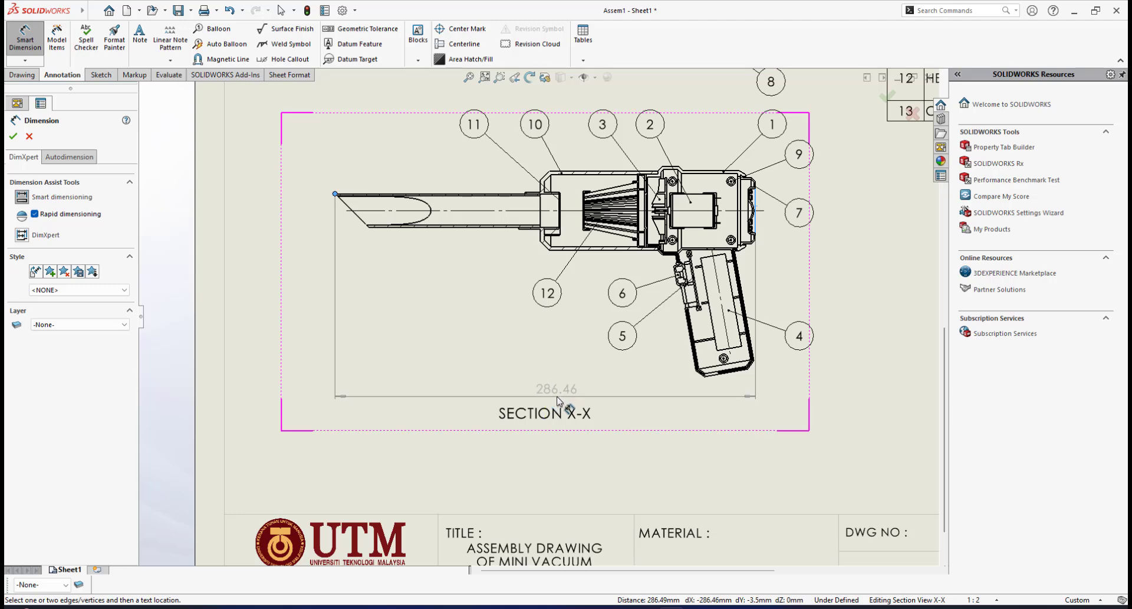
left_click(577, 402)
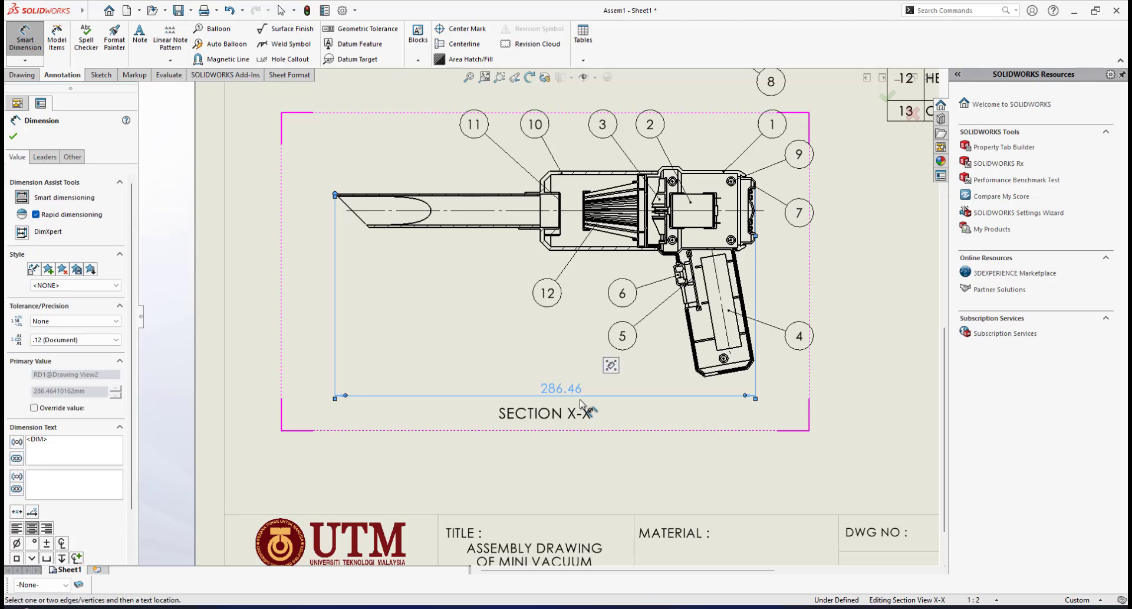
scroll(581, 402, "up", 2)
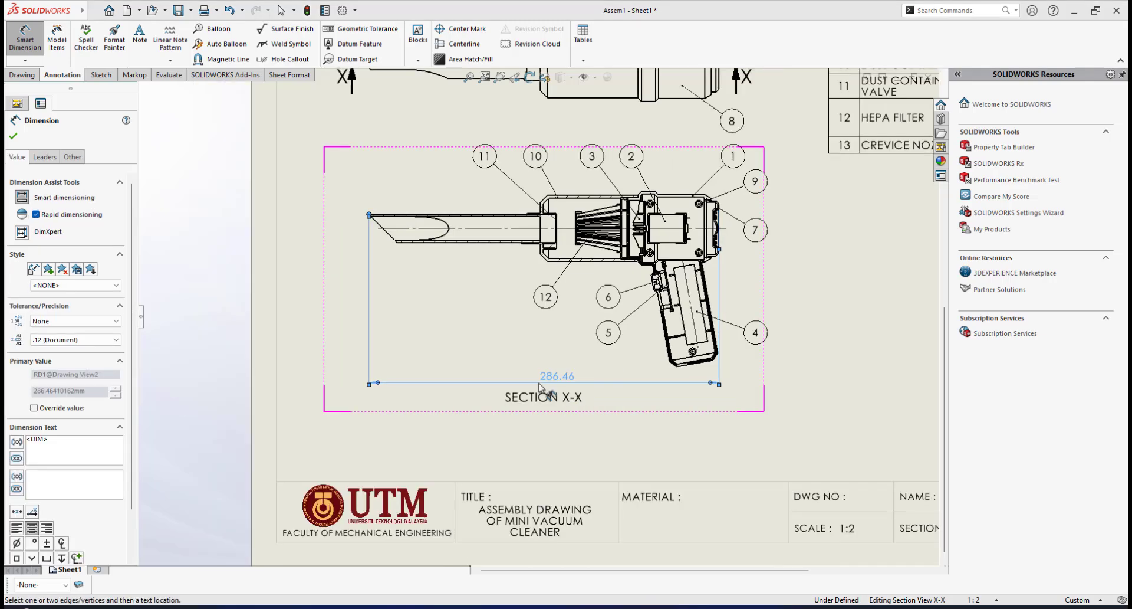
scroll(554, 381, "down", 4)
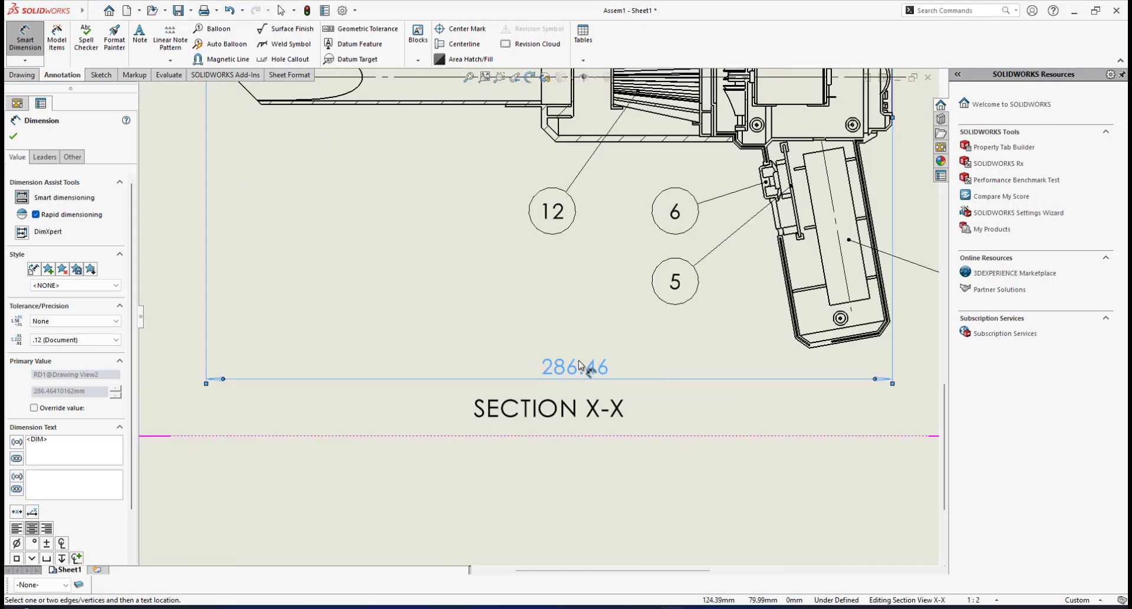
scroll(592, 368, "up", 2)
scroll(591, 369, "up", 2)
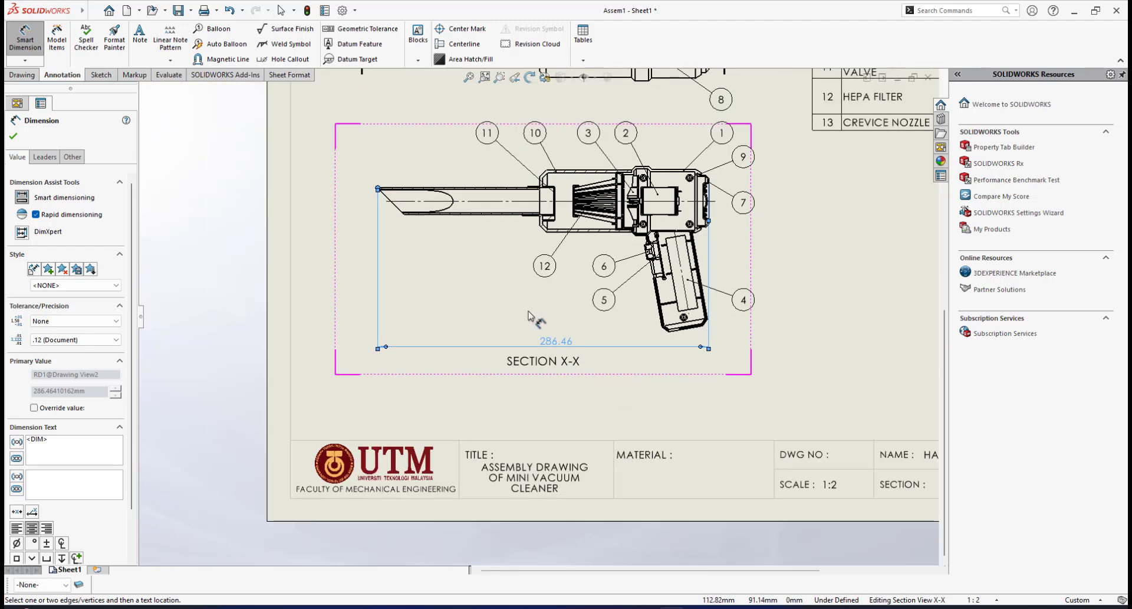
- Dimension the overall height in section X-X from the rear casing's upper edge to the handle's lowest corner, placing it beyond the balloons behind the rear cap
scroll(532, 314, "down", 1)
scroll(562, 319, "up", 3)
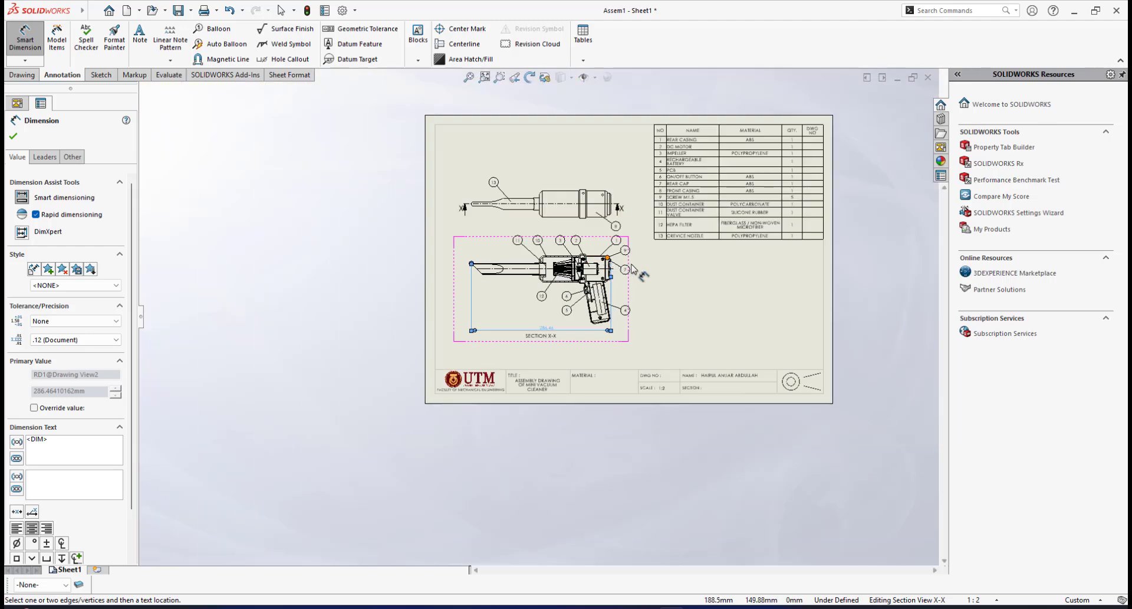
scroll(637, 282, "down", 2)
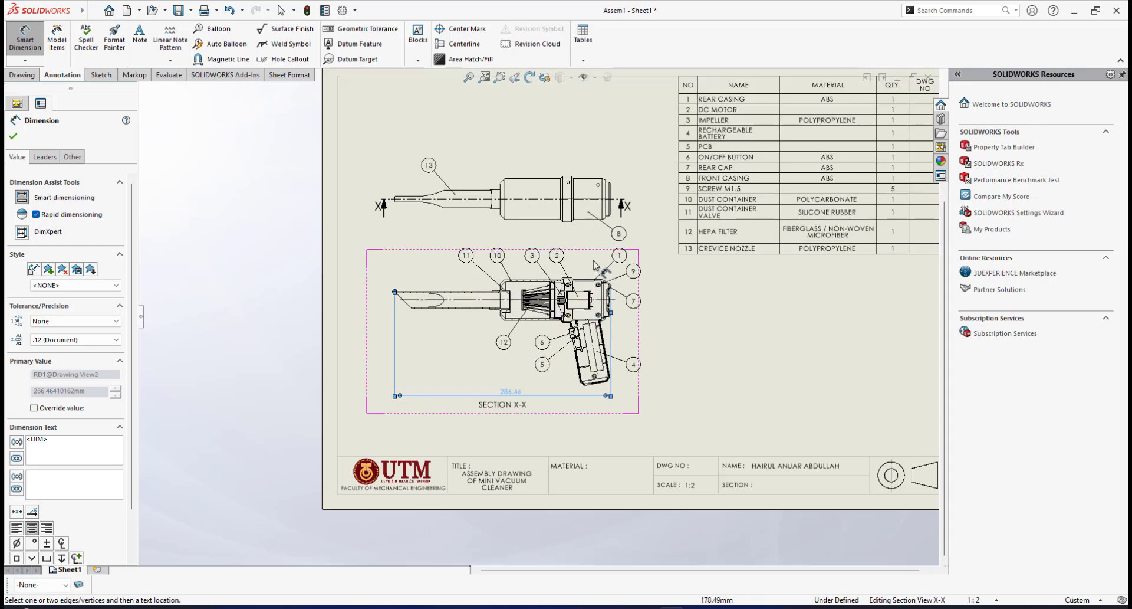
scroll(589, 283, "down", 2)
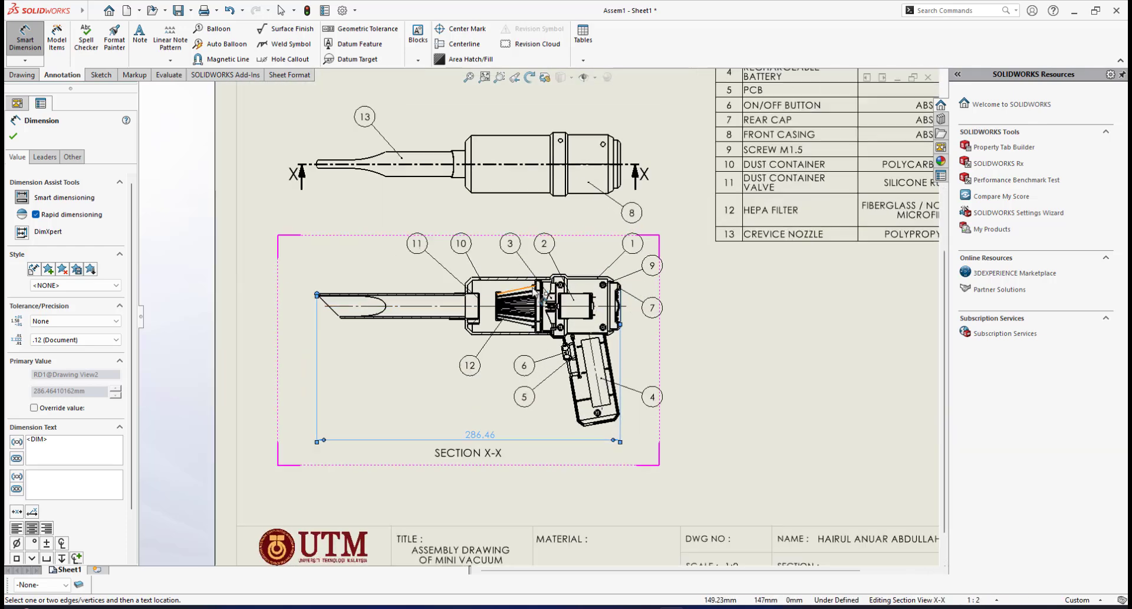
scroll(578, 362, "down", 1)
scroll(572, 336, "up", 2)
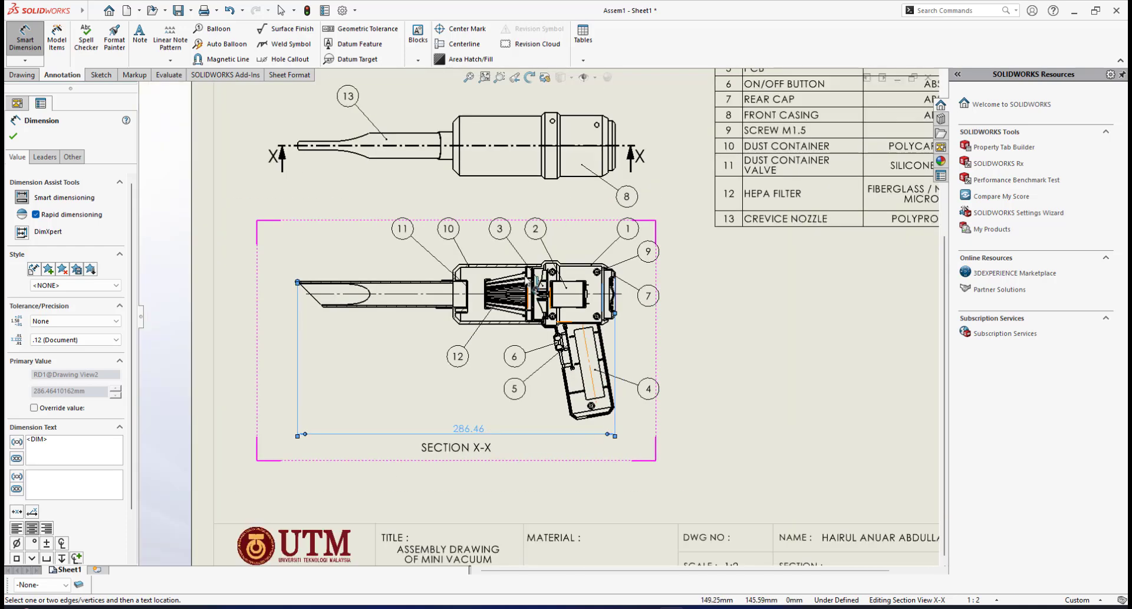
scroll(563, 296, "down", 2)
scroll(569, 292, "down", 4)
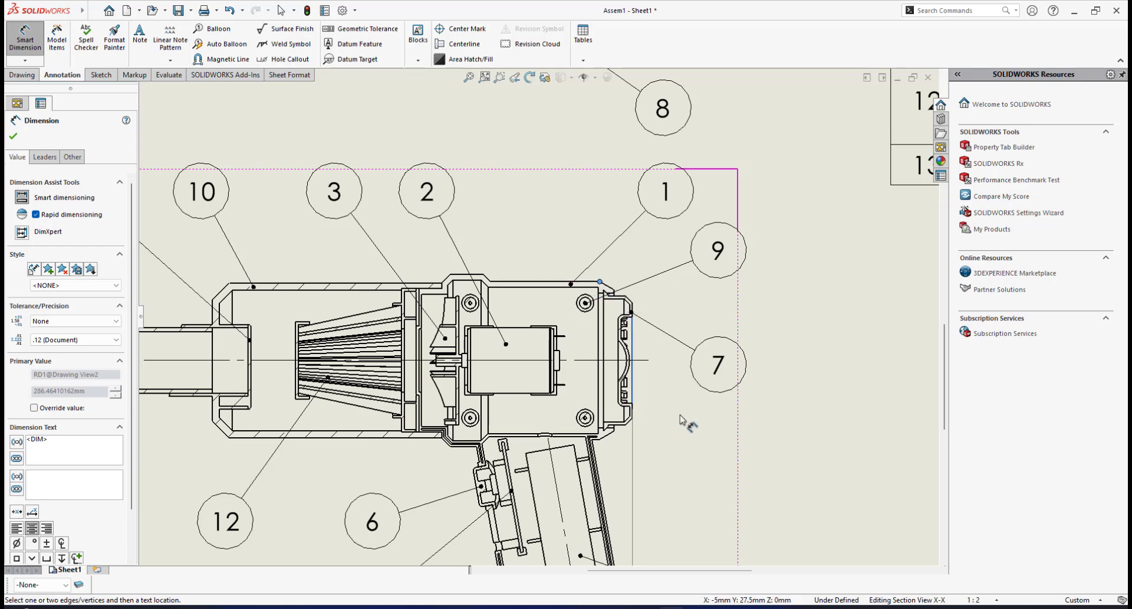
scroll(684, 415, "up", 3)
scroll(508, 383, "down", 5)
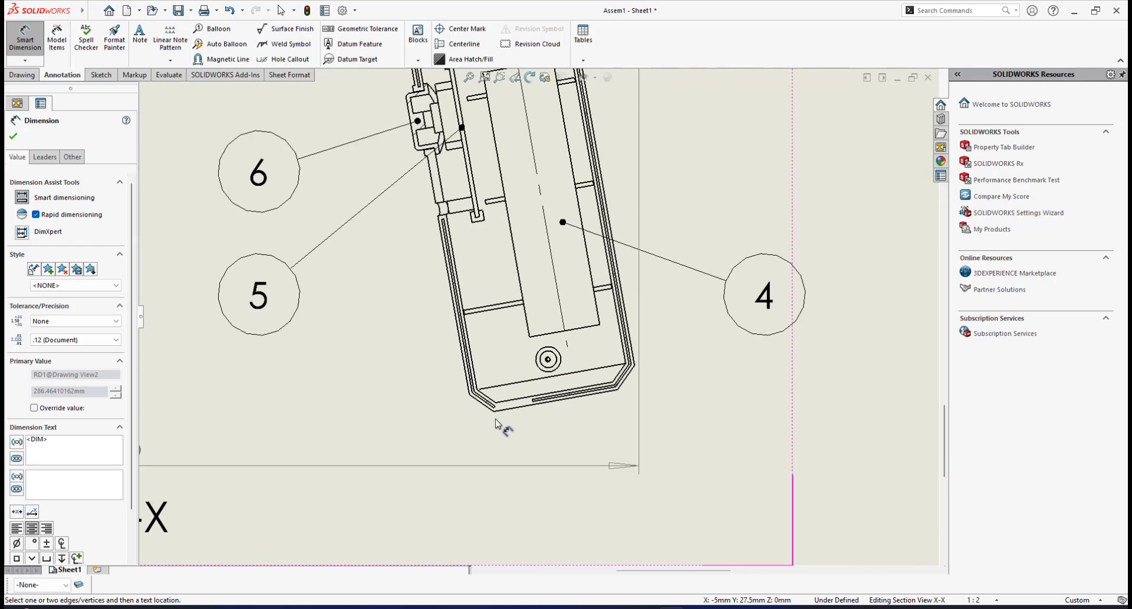
left_click(494, 411)
scroll(767, 313, "up", 5)
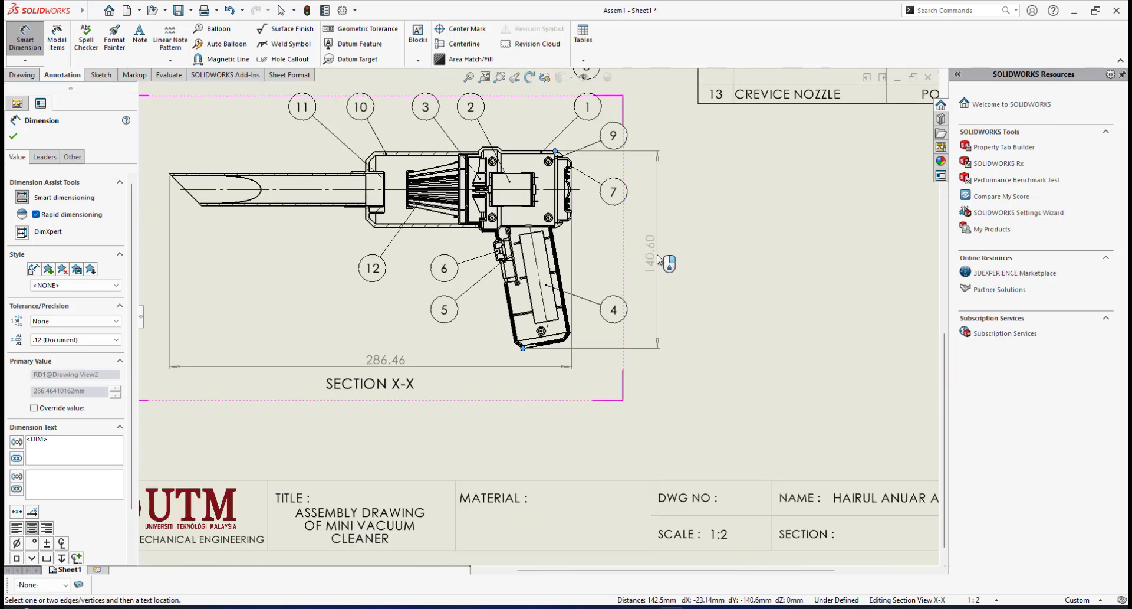
left_click(660, 259)
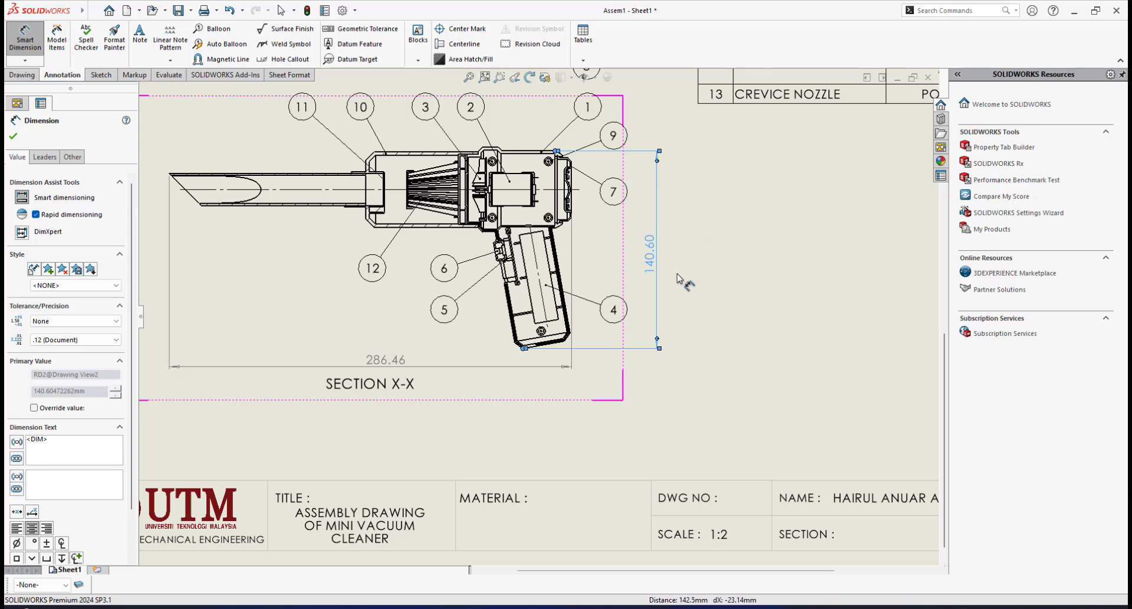
- Dimension the casing's width in the upper view between its two outer edges behind the collar, placing it beyond the rear section arrow
scroll(628, 295, "up", 4)
scroll(499, 254, "down", 2)
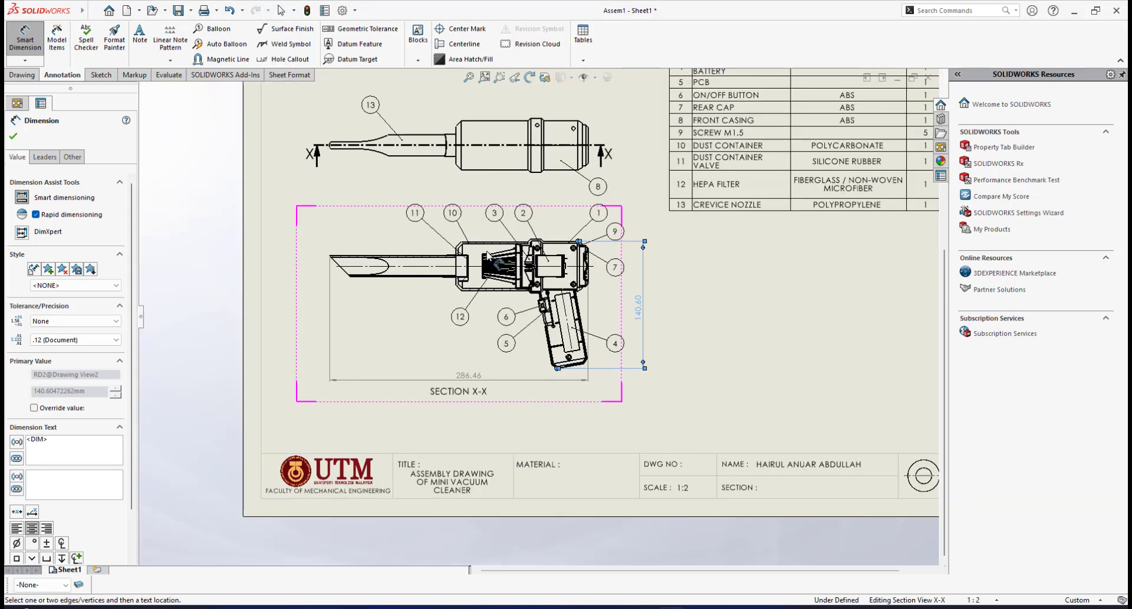
scroll(489, 245, "up", 3)
scroll(493, 245, "down", 2)
scroll(519, 247, "up", 2)
scroll(543, 248, "down", 3)
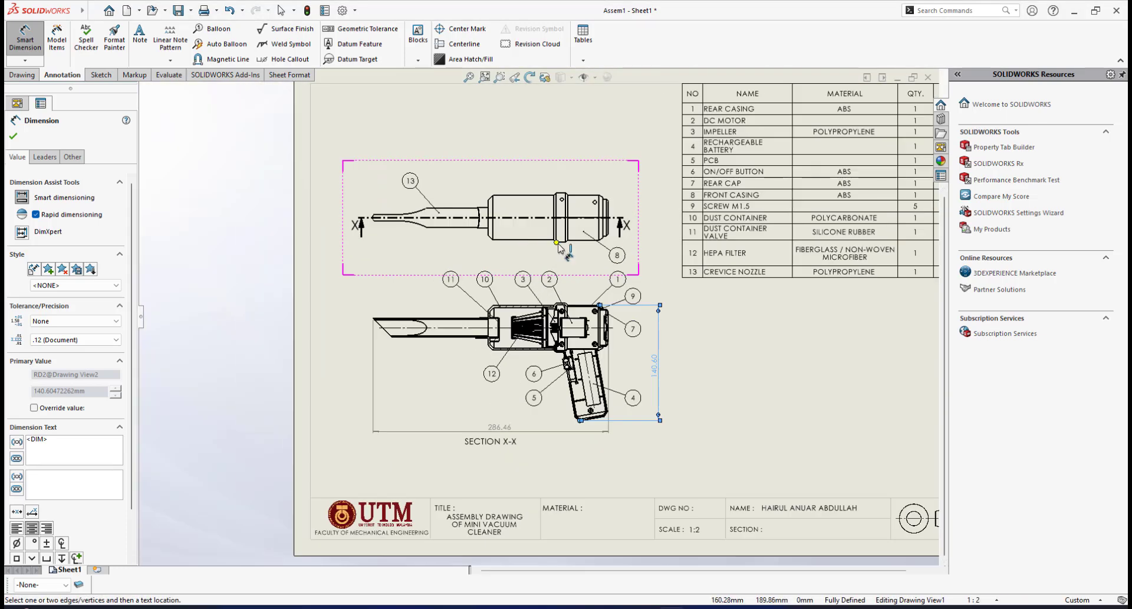
scroll(548, 239, "down", 4)
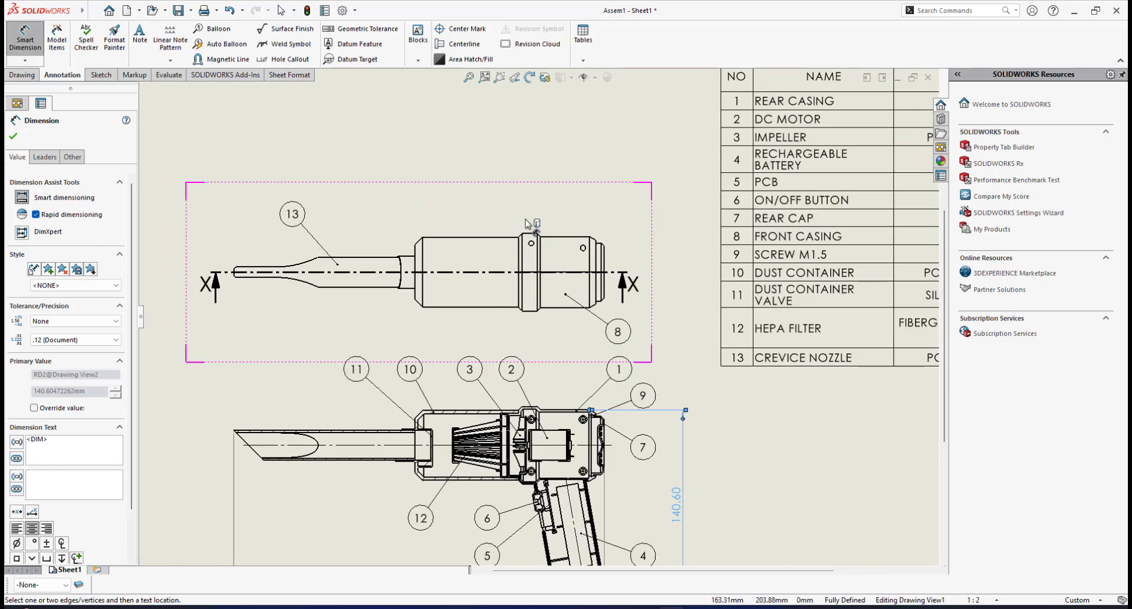
scroll(561, 263, "down", 3)
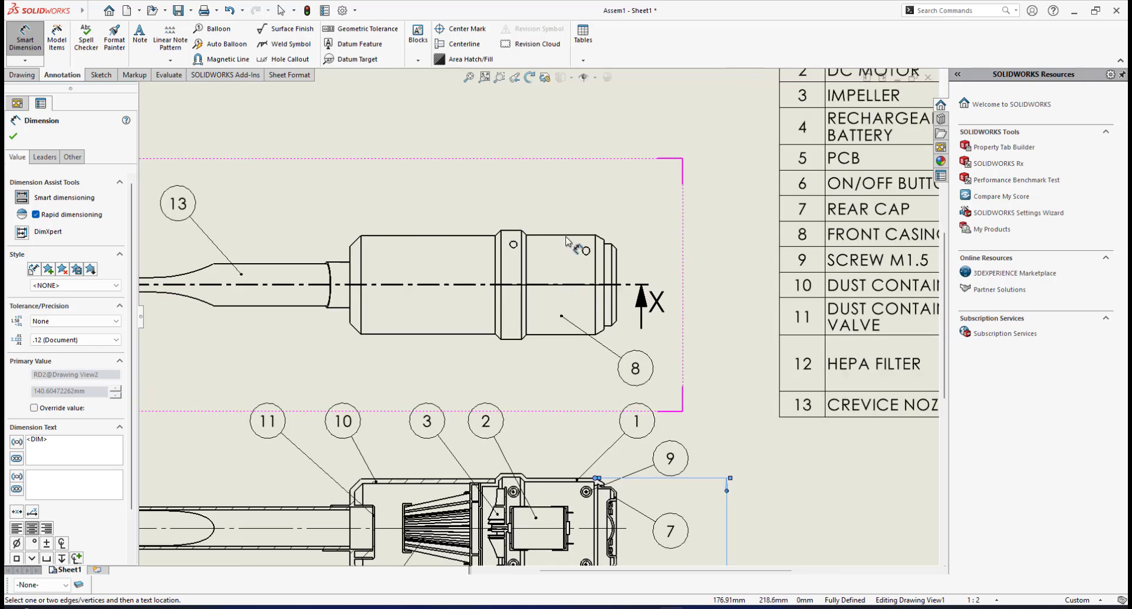
left_click(566, 235)
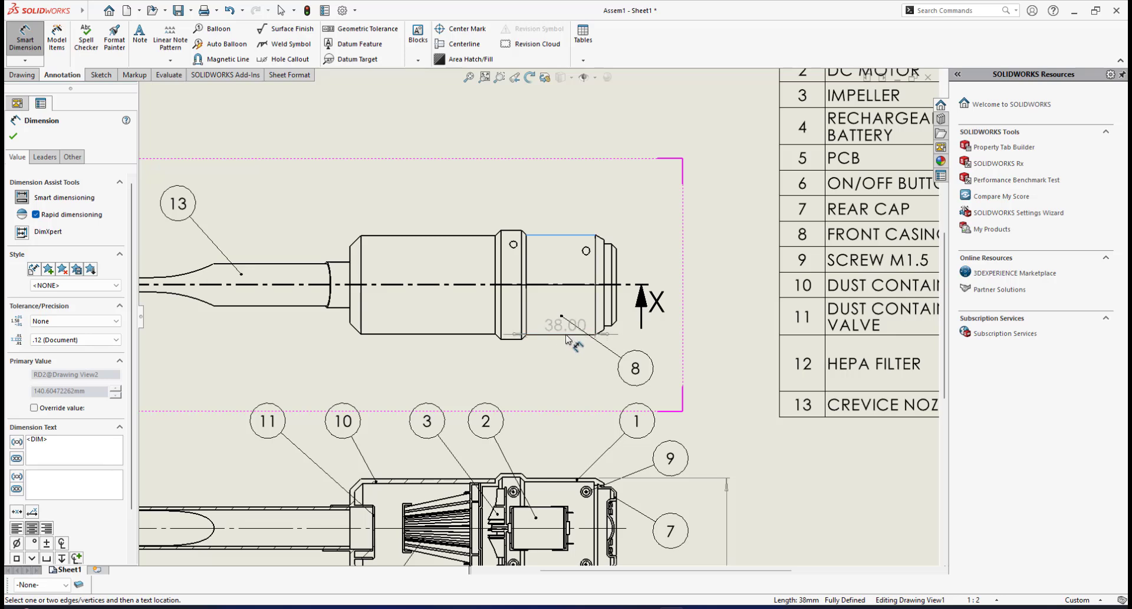
left_click(554, 335)
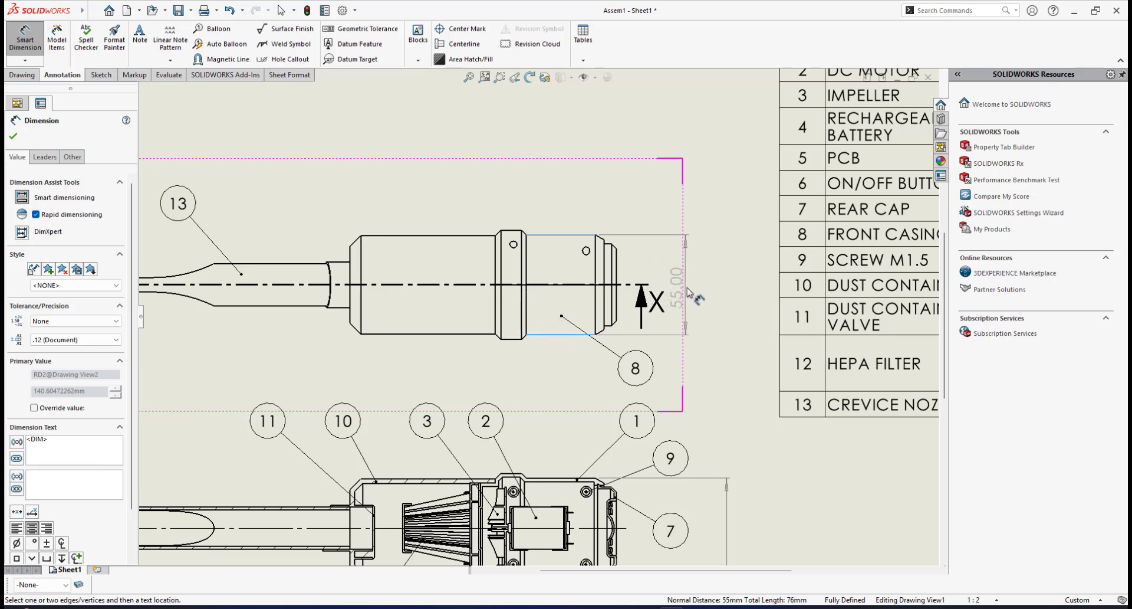
left_click(691, 290)
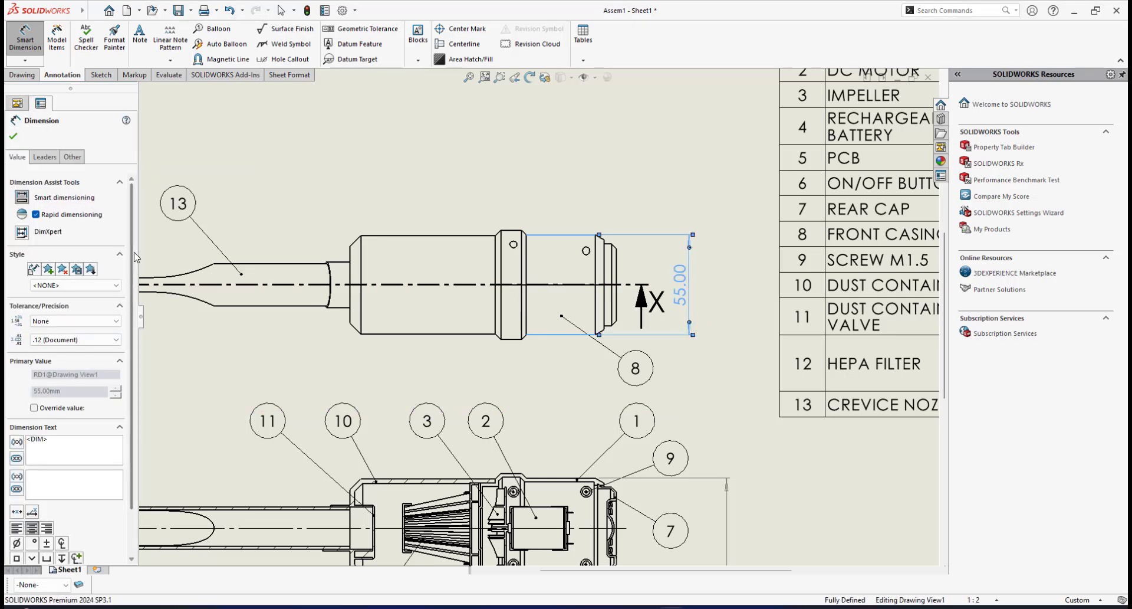
- Add a diameter symbol to the casing dimension in the upper view and set its unit precision to None
scroll(32, 384, "down", 3)
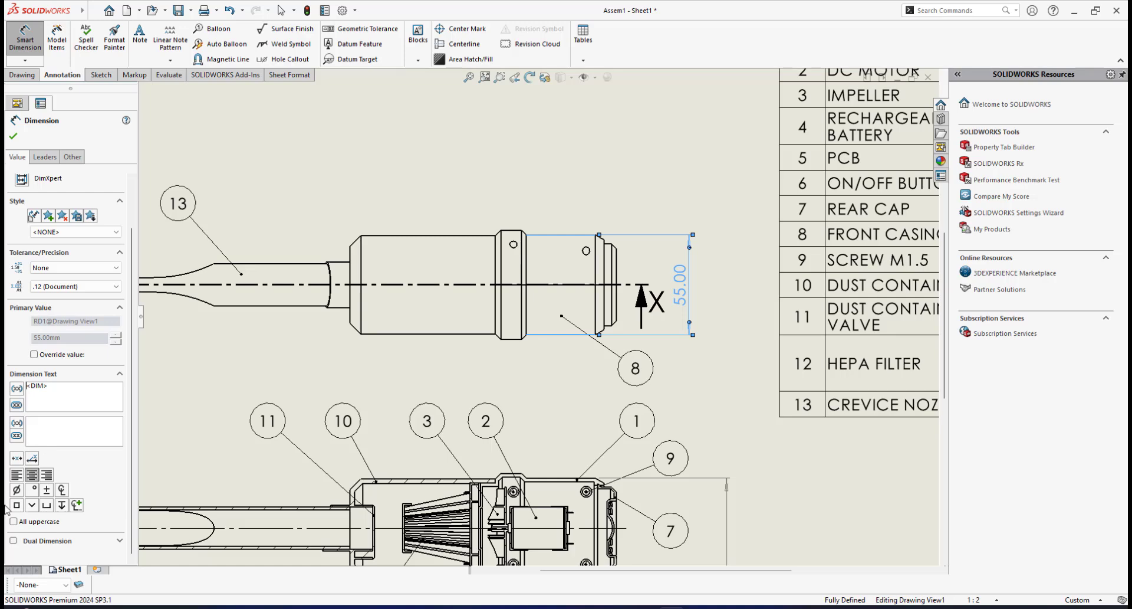
left_click(17, 489)
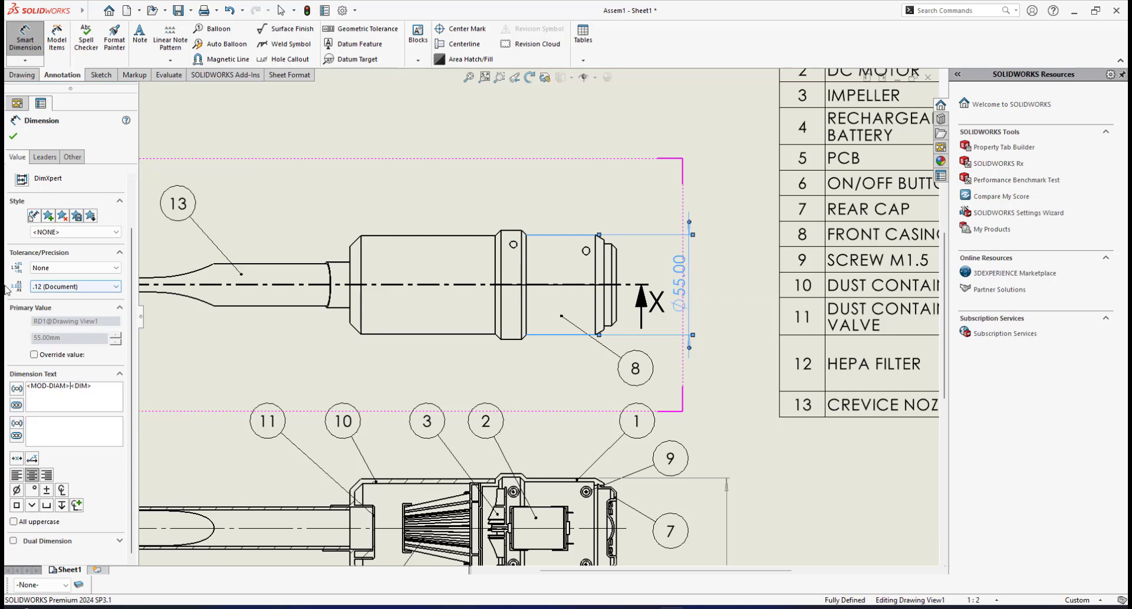
left_click(69, 289)
left_click(54, 303)
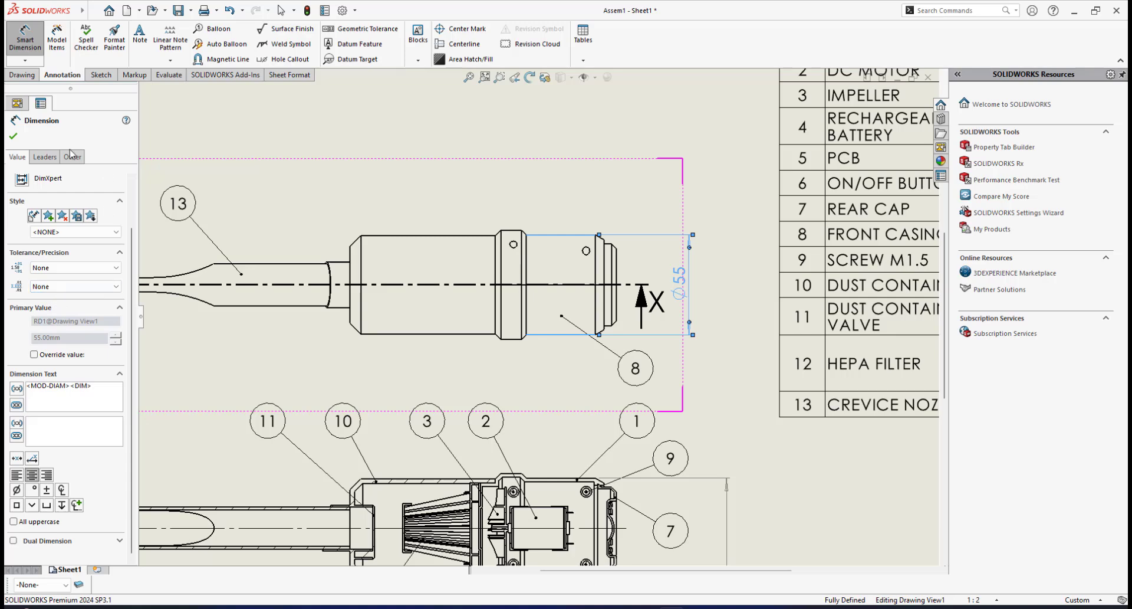
left_click(14, 137)
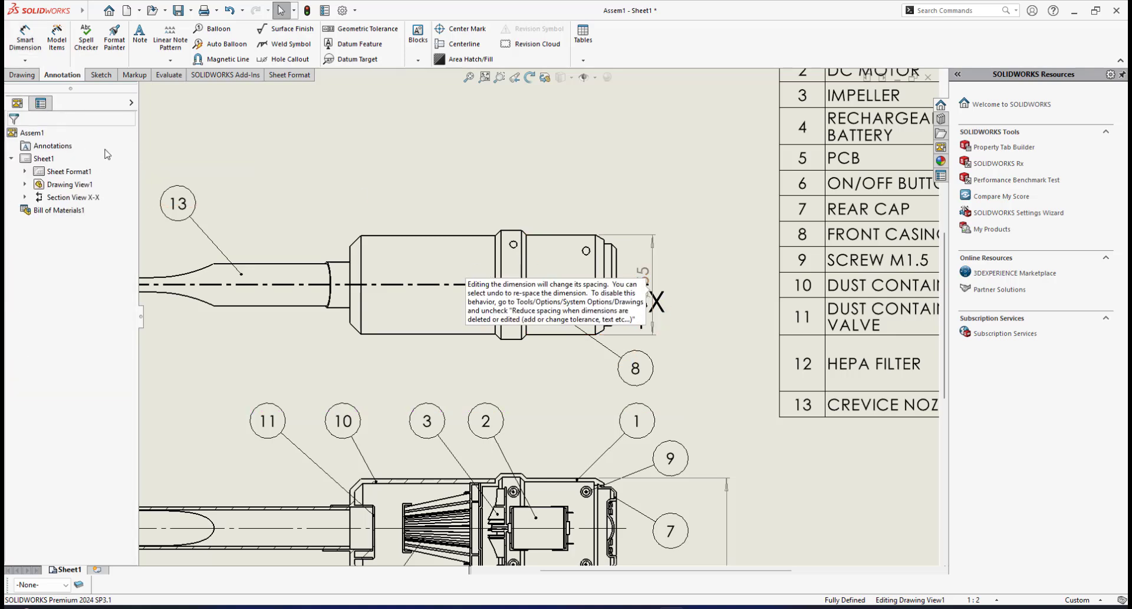
- Move the casing's diameter dimension clear of the rear section arrow X in the upper view and save the drawing
scroll(687, 289, "down", 2)
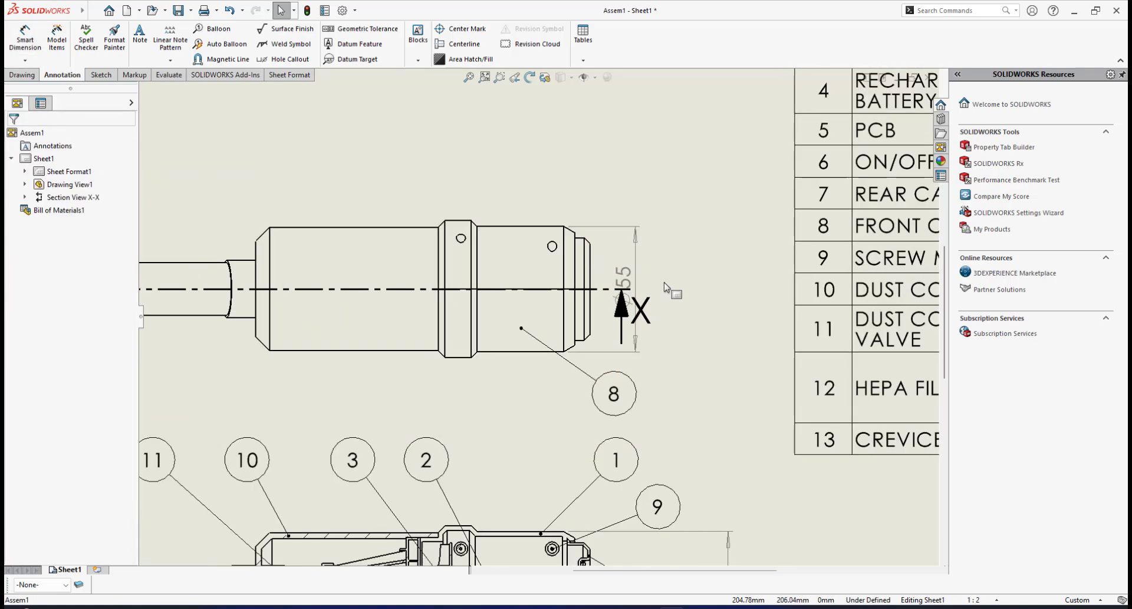
left_click_drag(624, 279, 645, 276)
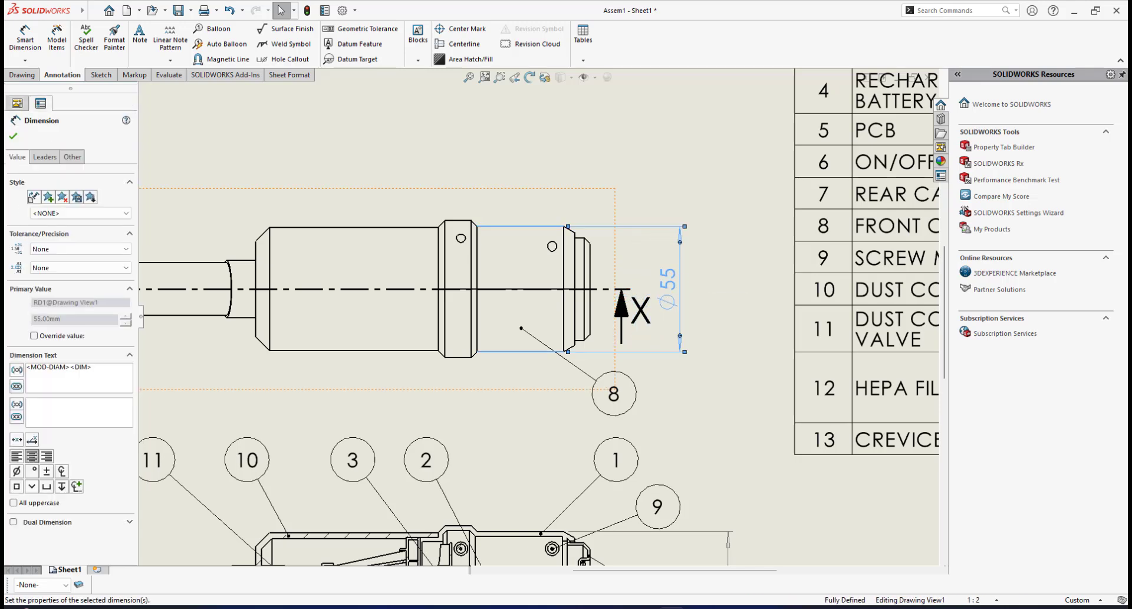
left_click(712, 340)
scroll(555, 312, "up", 8)
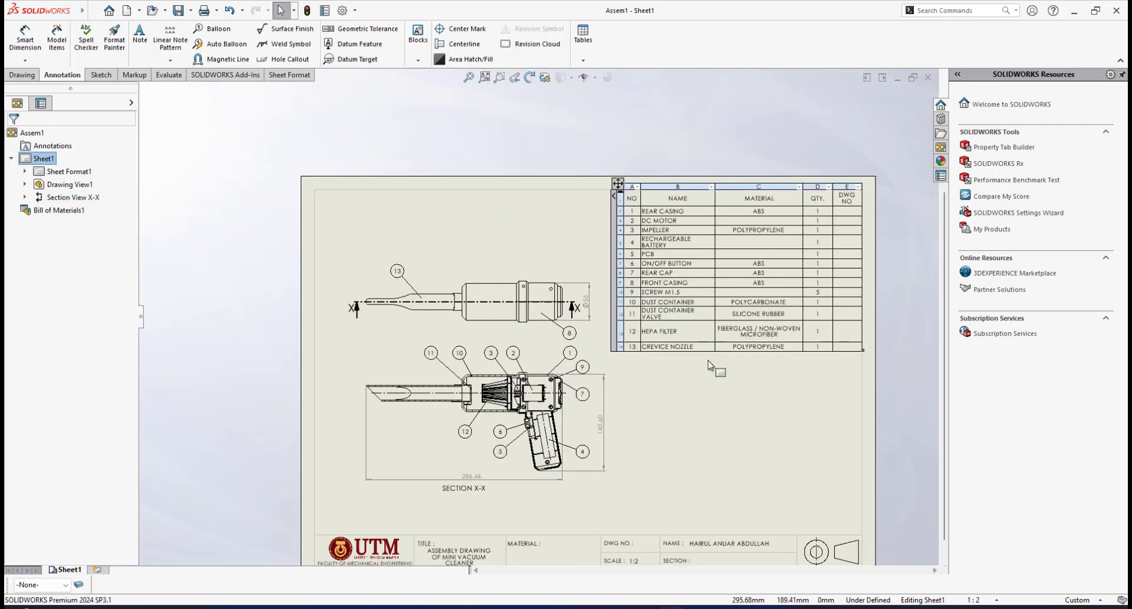
- Examine the whole sheet for the balloons, overall dimensions and free space around both views and the bill of materials
scroll(661, 383, "up", 2)
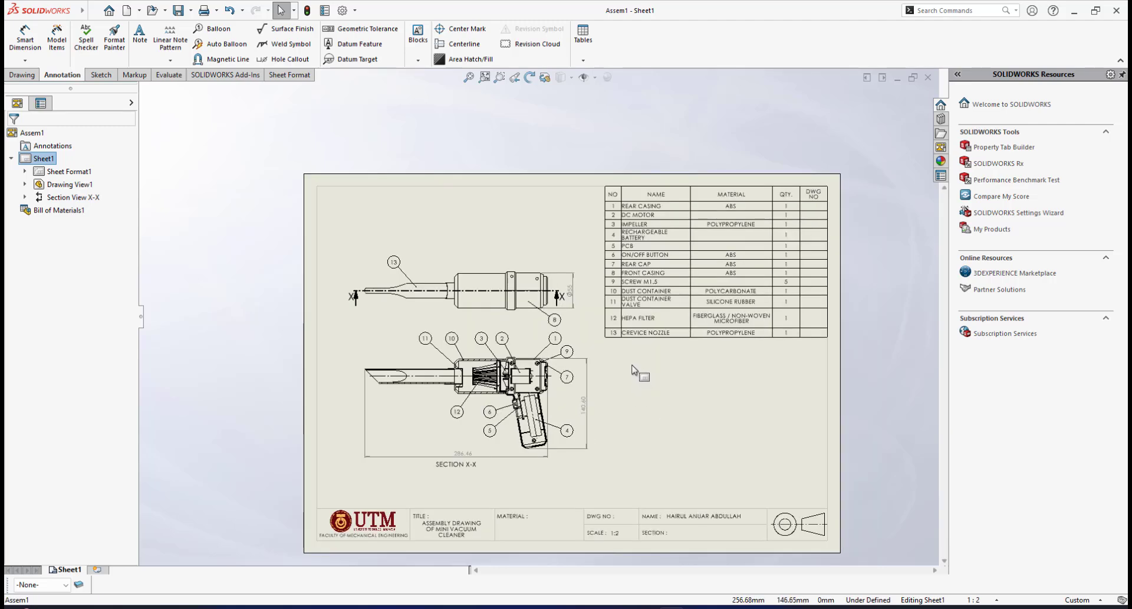
scroll(635, 370, "down", 1)
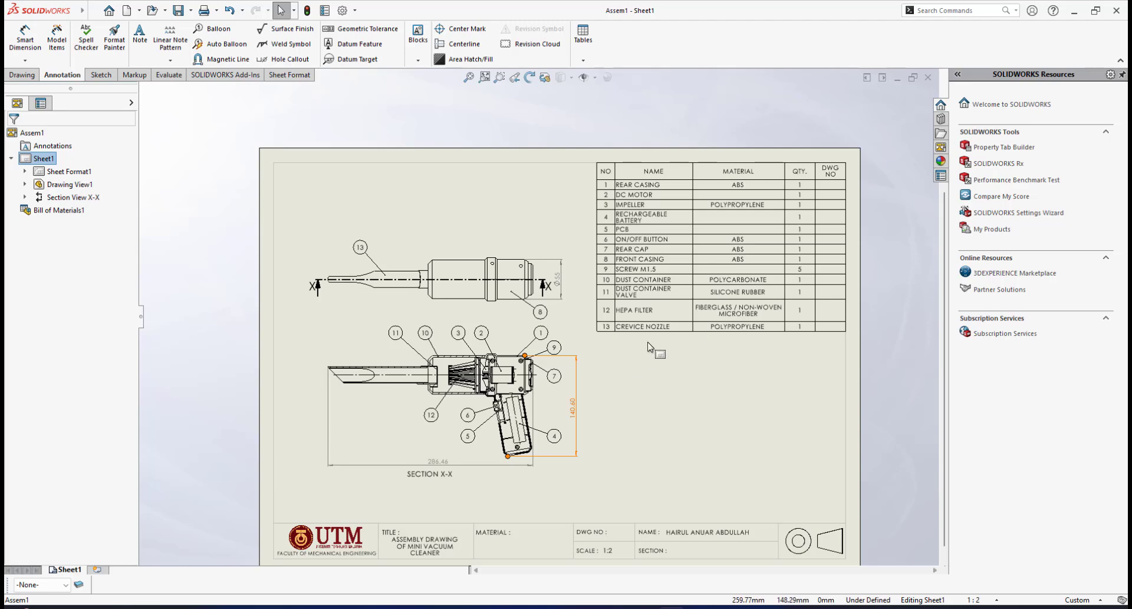
scroll(657, 369, "down", 1)
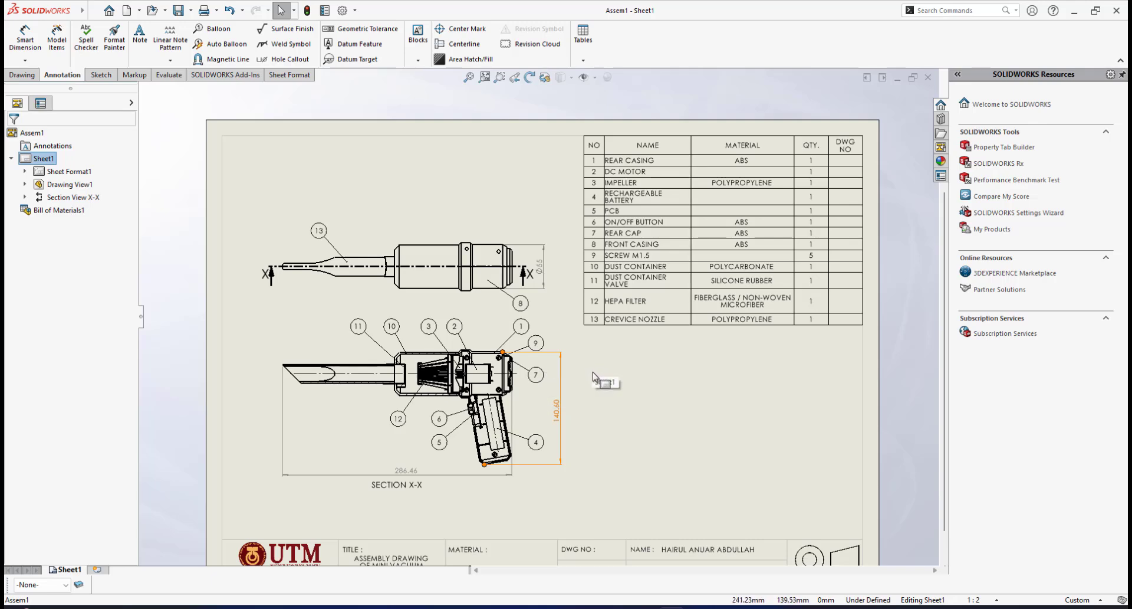
scroll(593, 375, "down", 1)
scroll(593, 376, "up", 2)
scroll(576, 371, "down", 2)
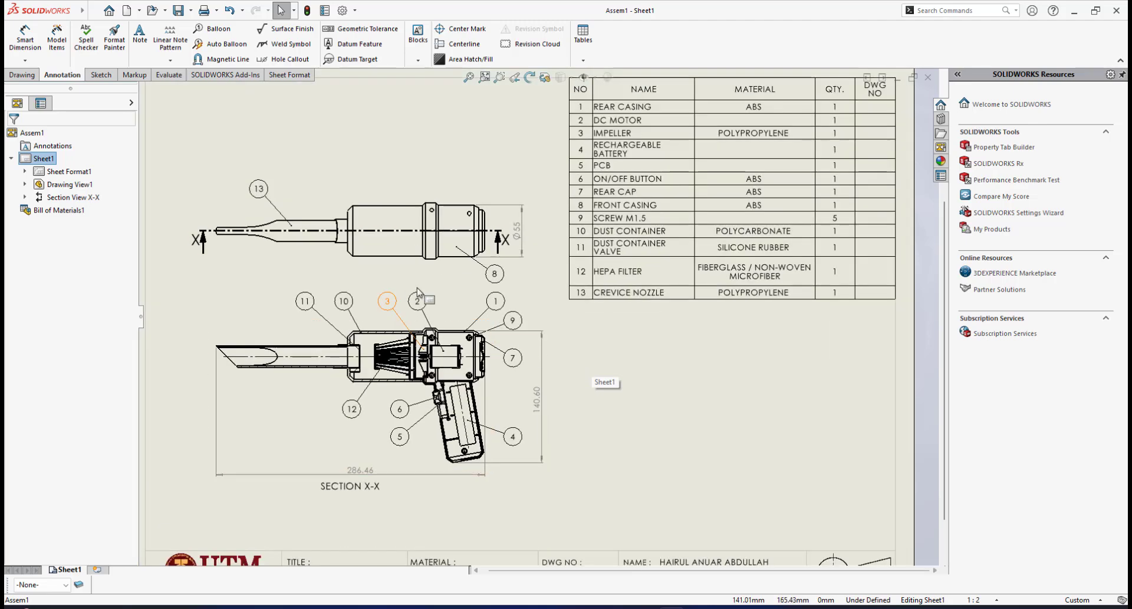
middle_click_drag(354, 253, 430, 245)
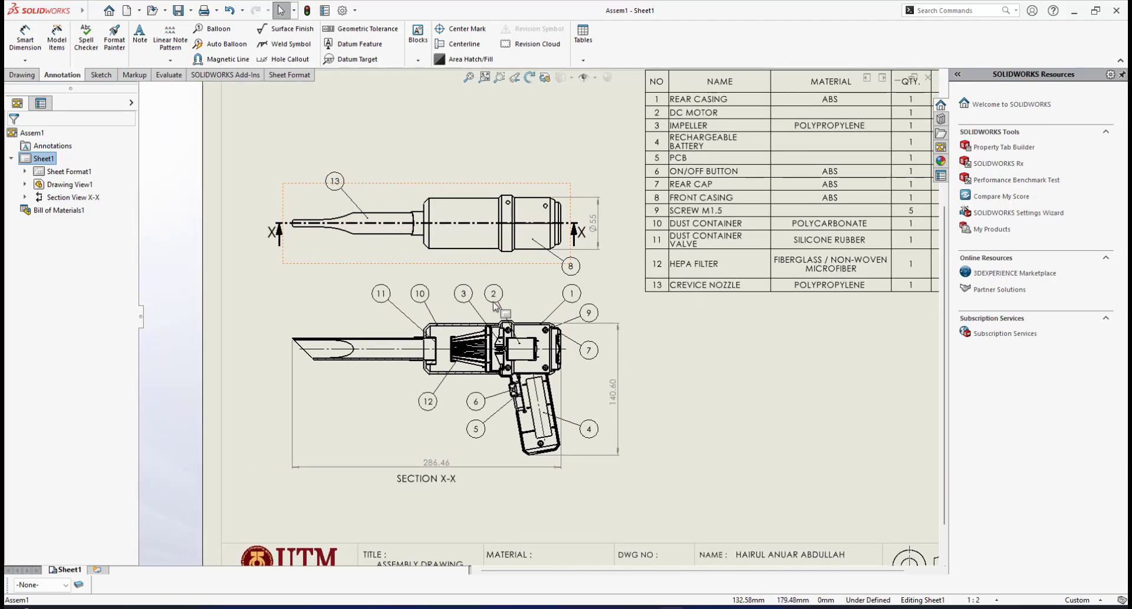
scroll(658, 349, "down", 1)
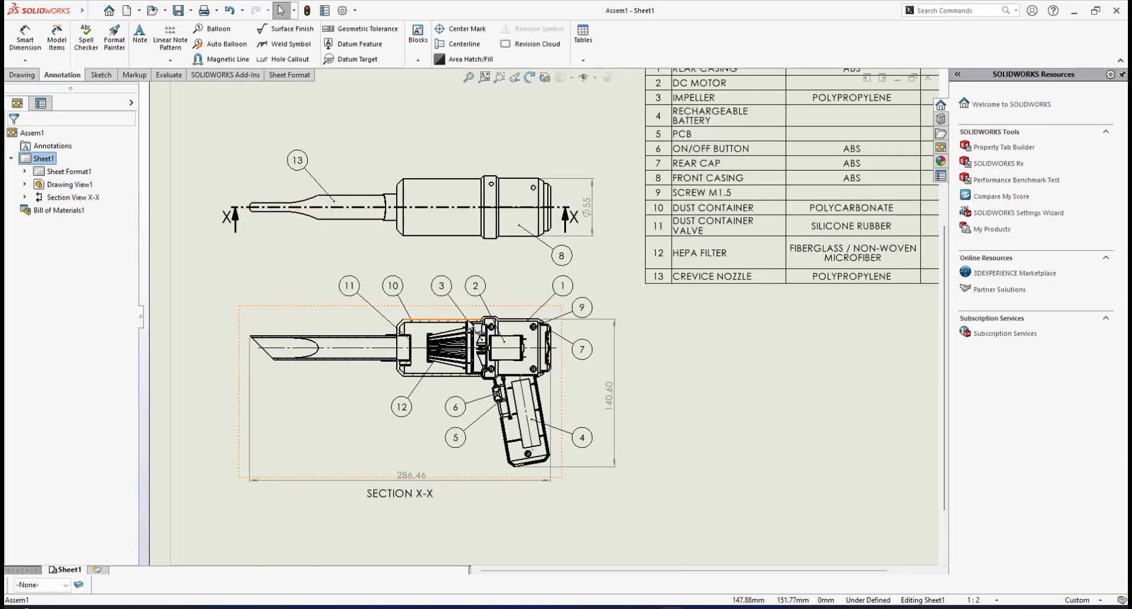
scroll(478, 332, "up", 2)
scroll(473, 326, "down", 1)
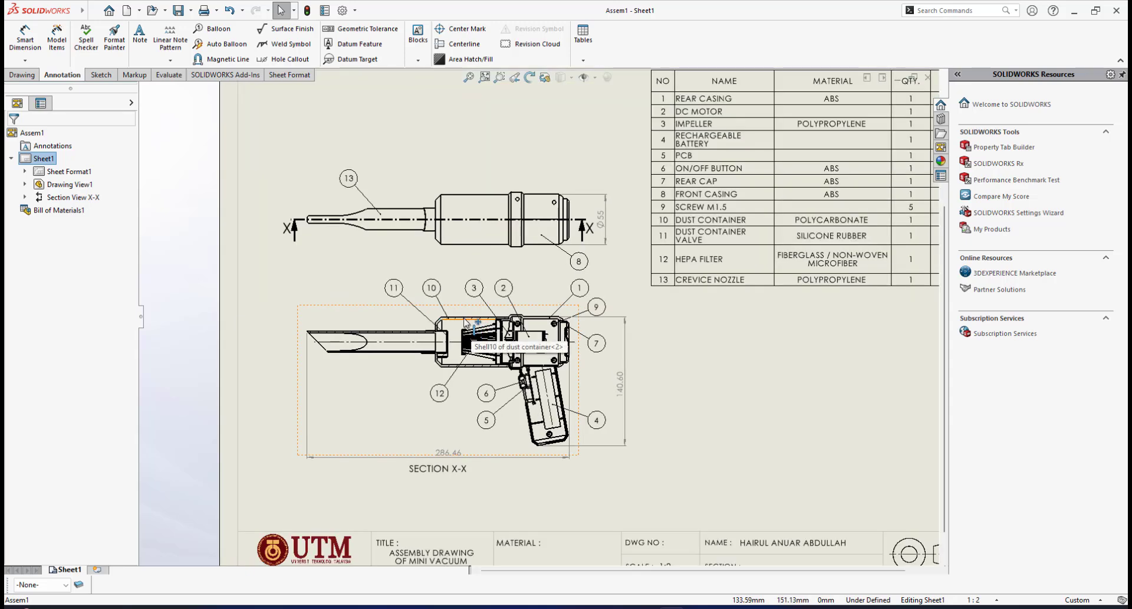
scroll(541, 316, "up", 6)
middle_click_drag(696, 339, 606, 349)
scroll(615, 352, "down", 3)
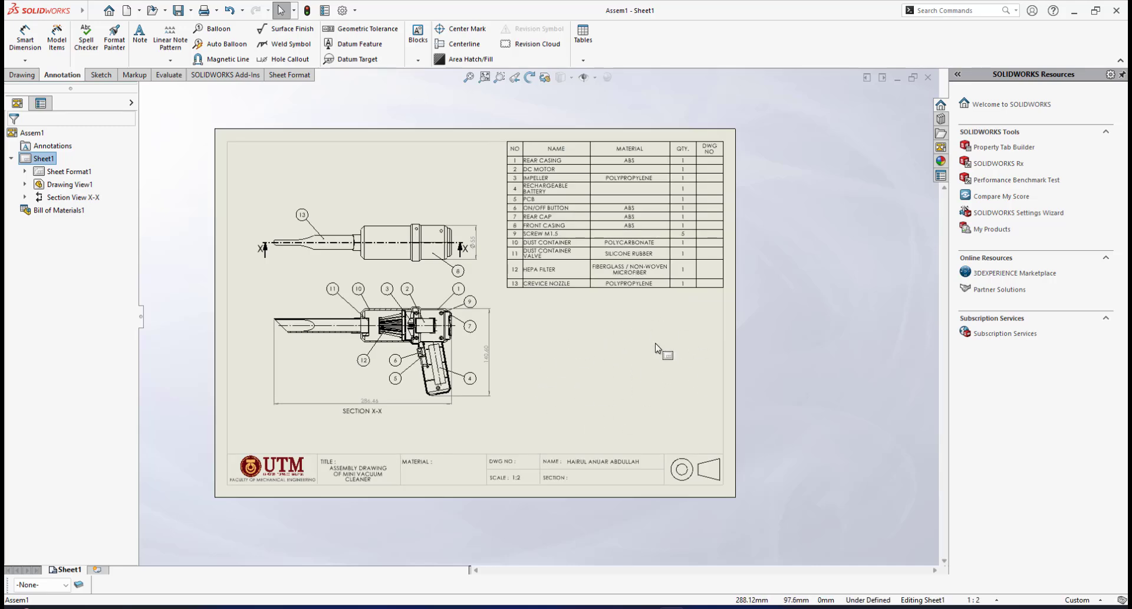
scroll(624, 354, "up", 1)
scroll(587, 349, "up", 1)
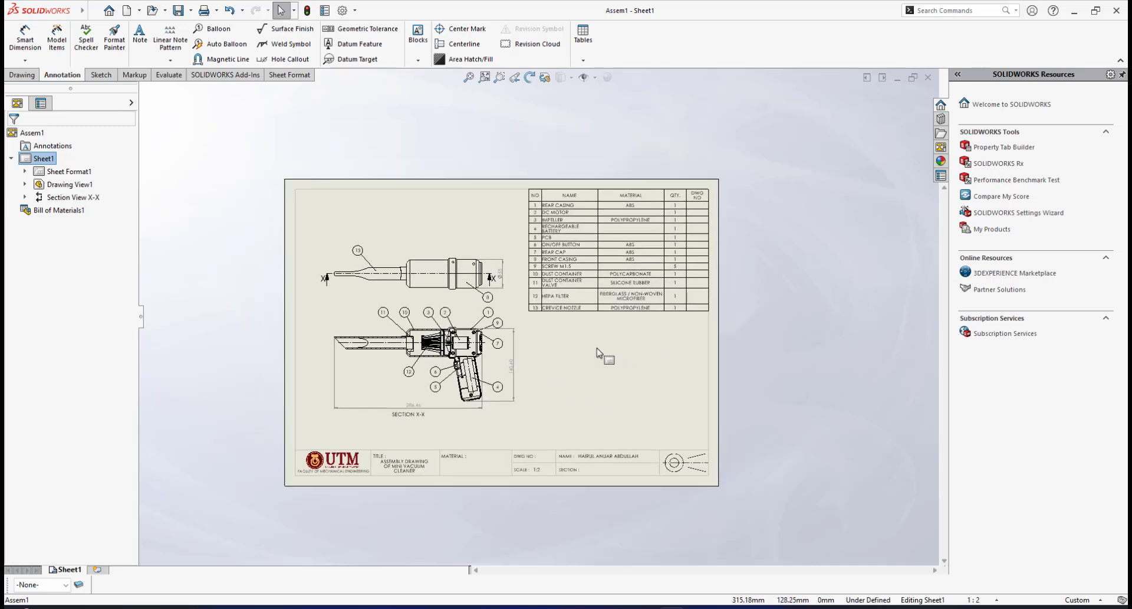
scroll(595, 351, "down", 2)
scroll(593, 345, "up", 1)
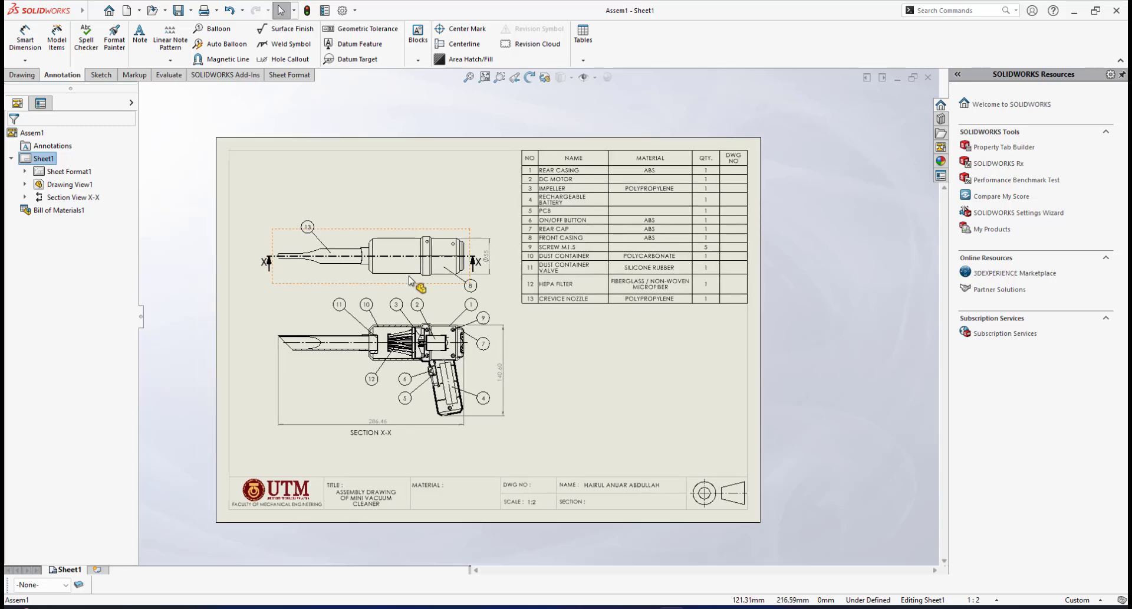
- Insert an isometric view of the full assembly below the bill of materials and set its display style to shaded
left_click(941, 148)
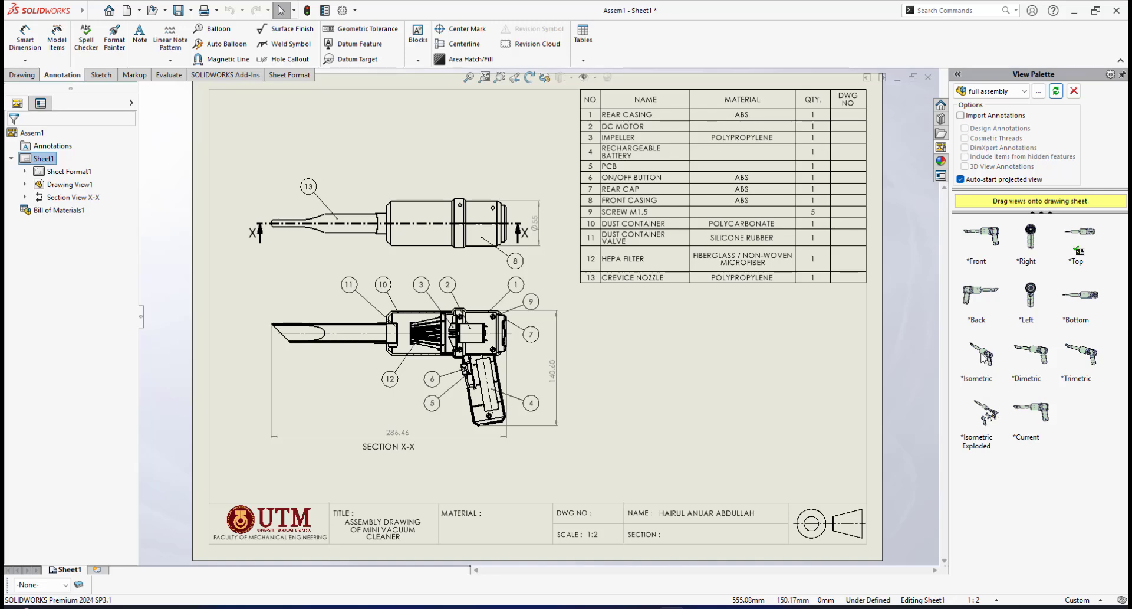
mouse_move(984, 355)
left_mouse_down()
mouse_move(778, 392)
mouse_move(704, 391)
left_mouse_up()
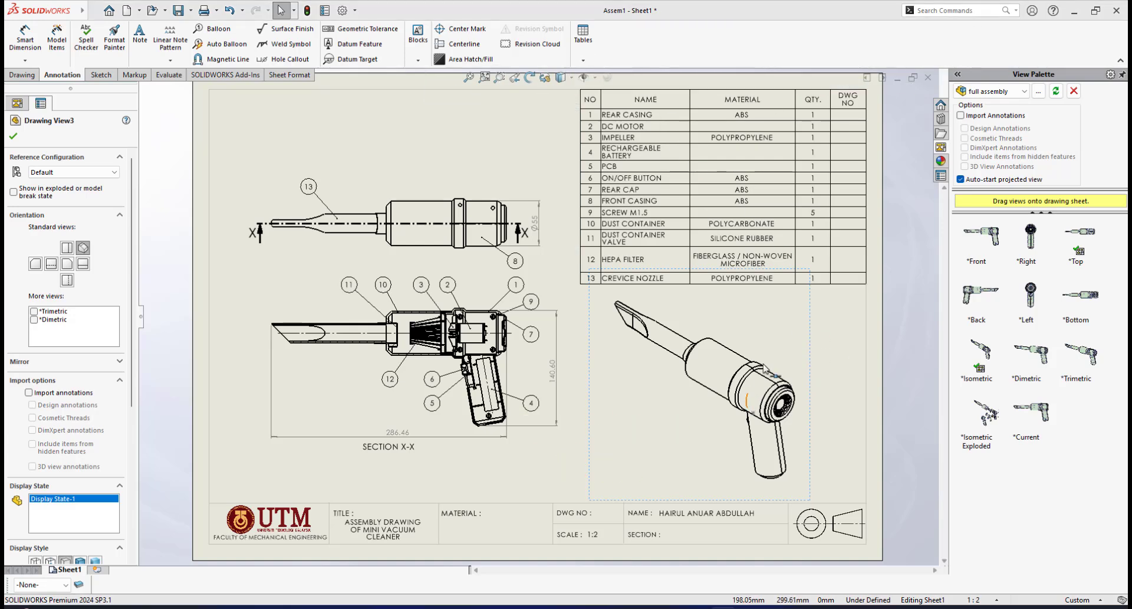
left_click(571, 79)
left_click(560, 132)
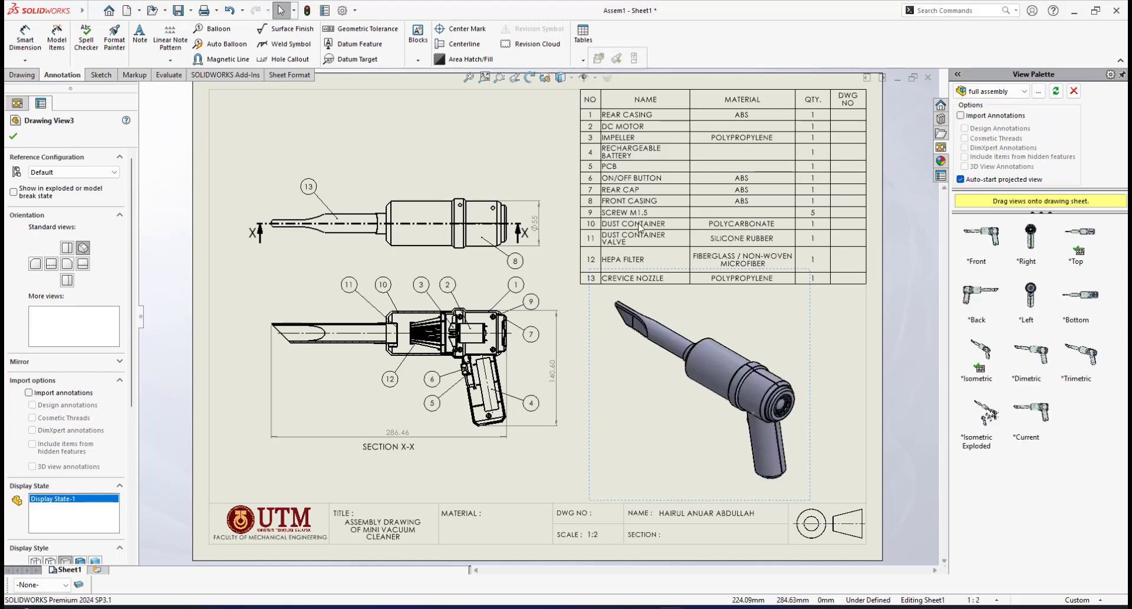
- Set the shaded isometric view's tangent edge display to Tangent Edges Removed
scroll(727, 383, "down", 1)
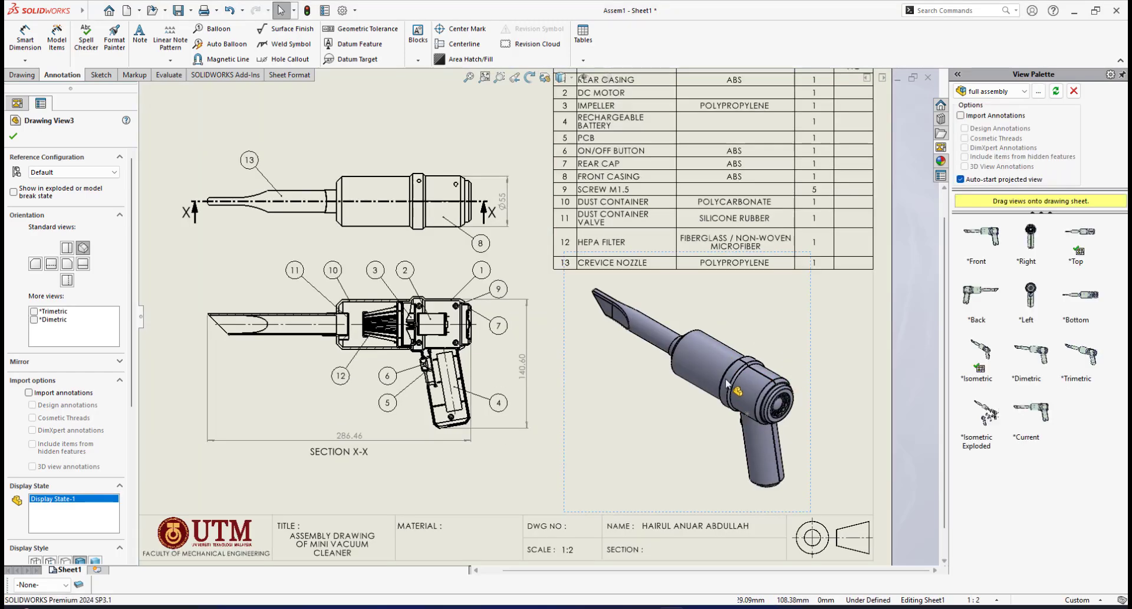
right_click(807, 349)
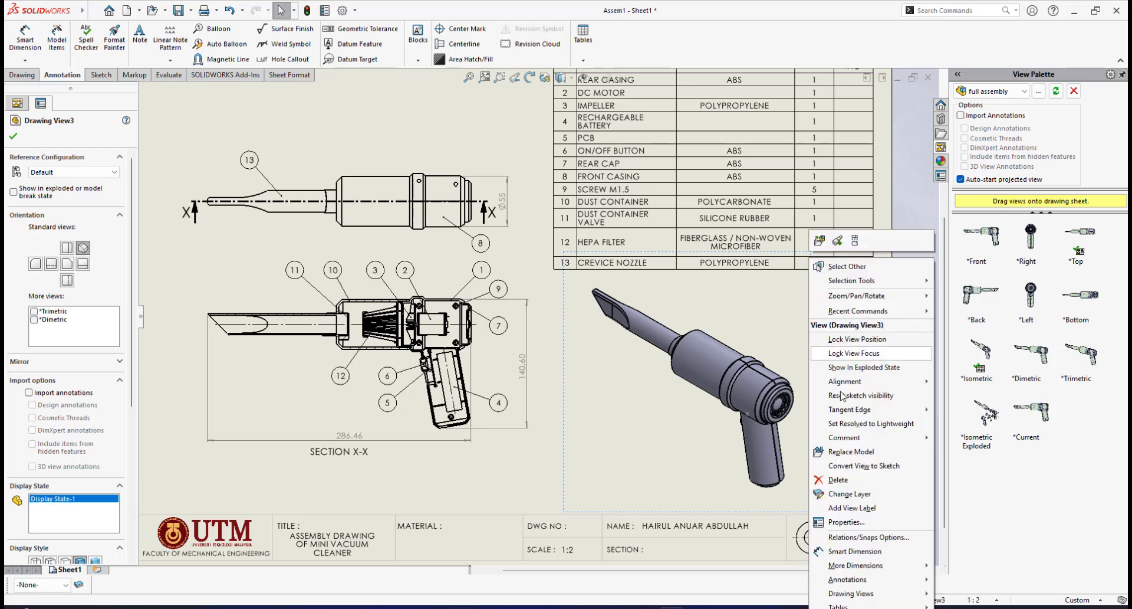
mouse_move(850, 413)
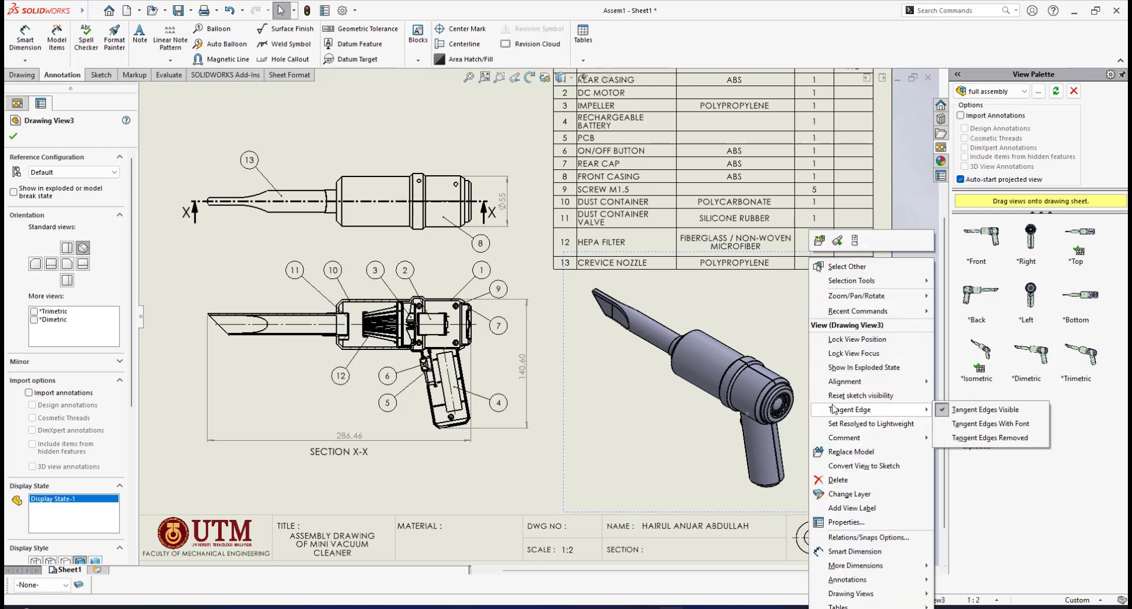
left_click(986, 437)
scroll(692, 353, "down", 1)
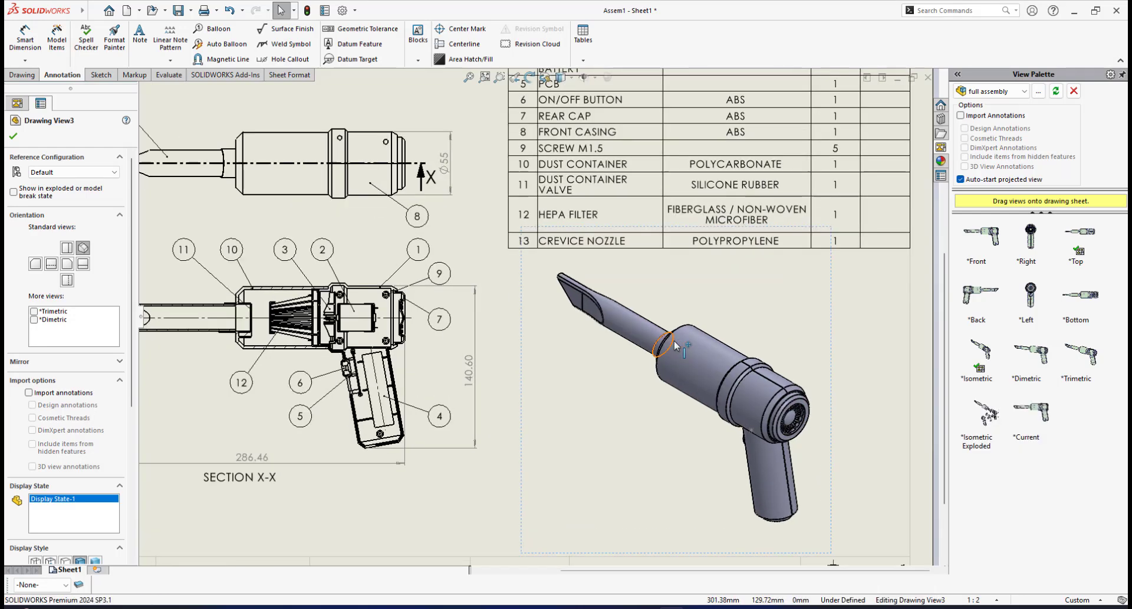
scroll(720, 341, "down", 1)
- Shift the isometric view slightly right and down into the free space below the bill of materials and save the drawing
scroll(719, 342, "up", 3)
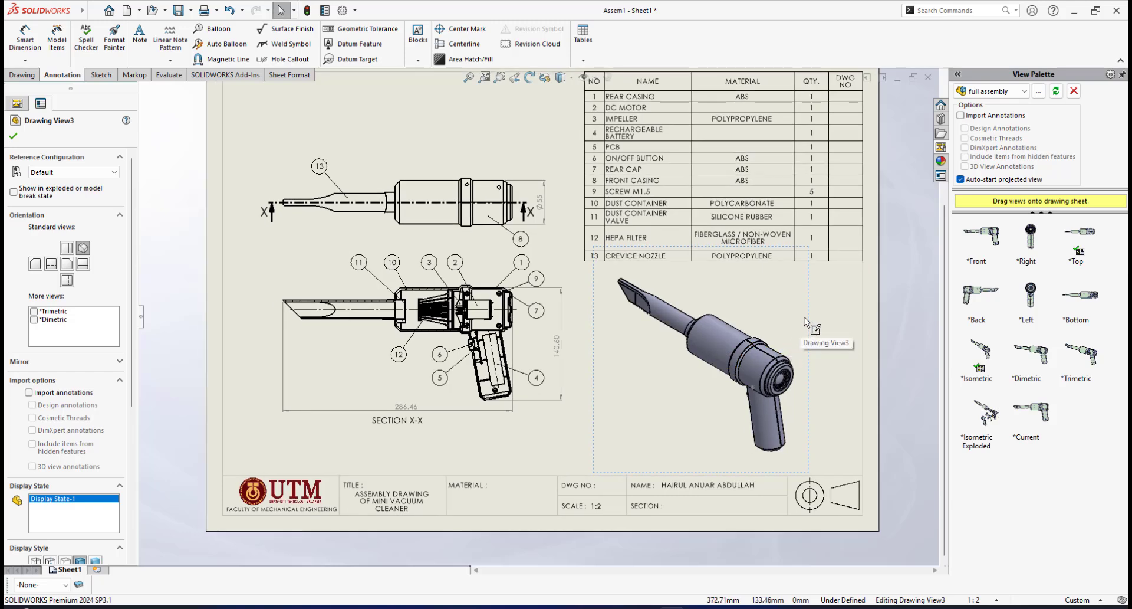
left_click_drag(808, 321, 830, 332)
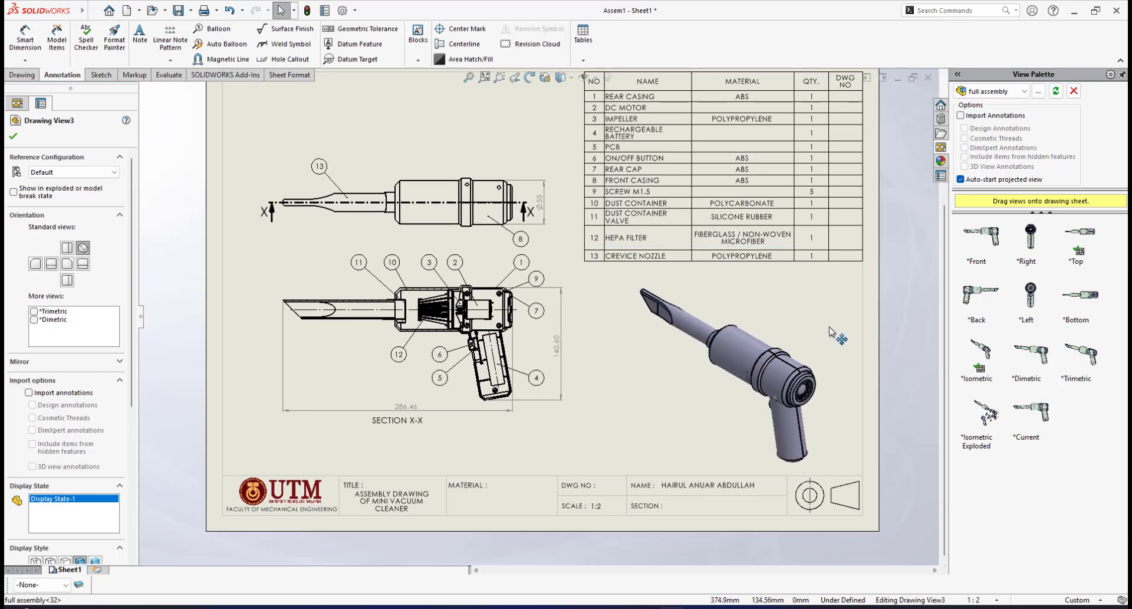
scroll(851, 417, "up", 2)
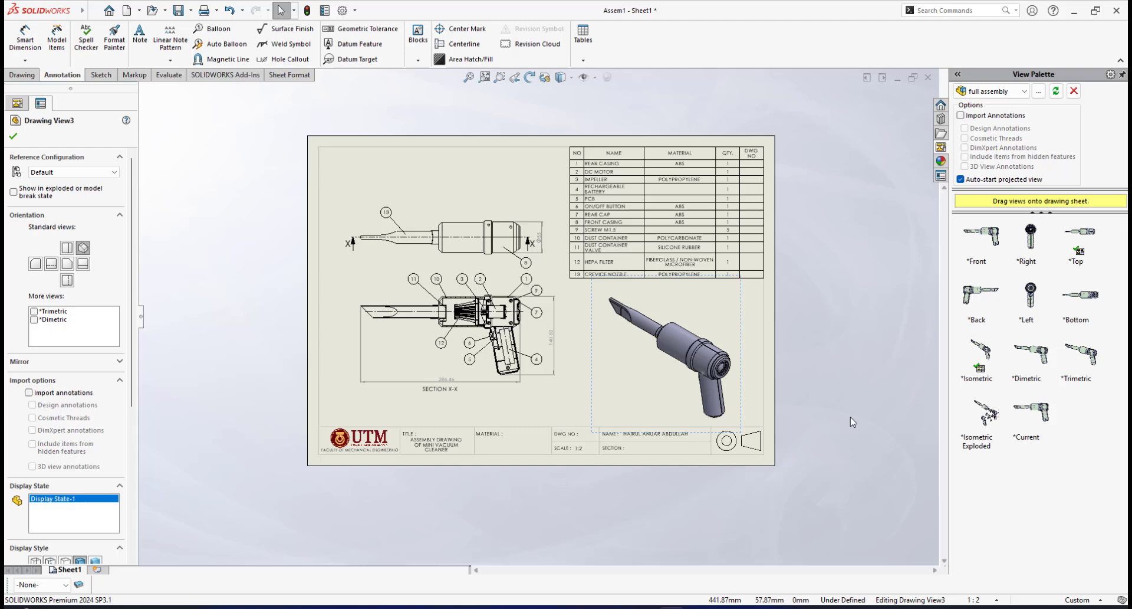
left_click(802, 368)
scroll(679, 354, "down", 2)
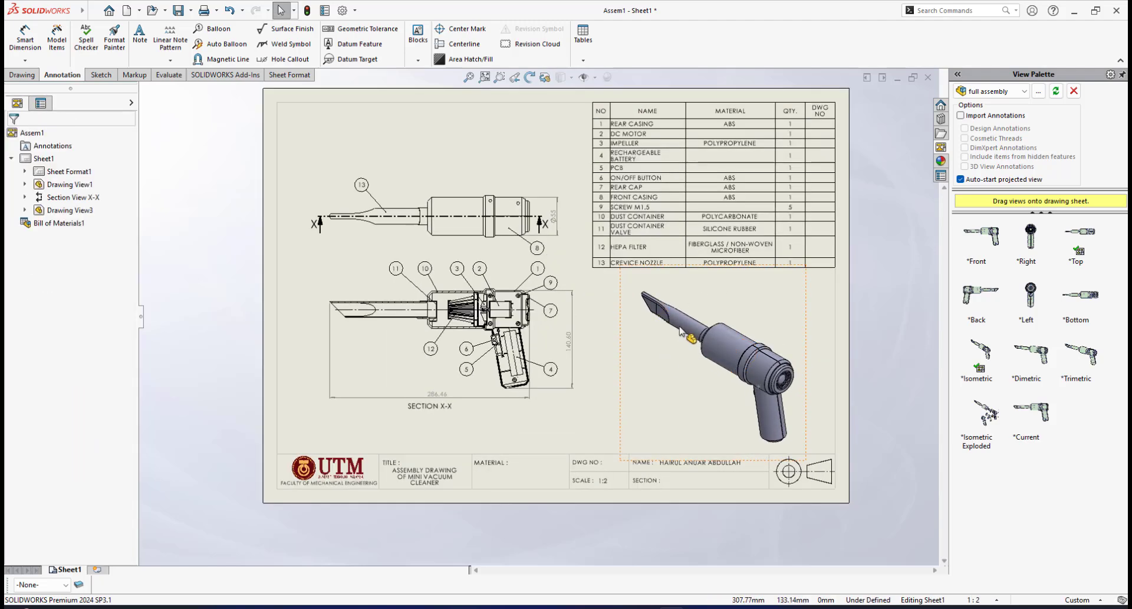
middle_click_drag(594, 332, 639, 341)
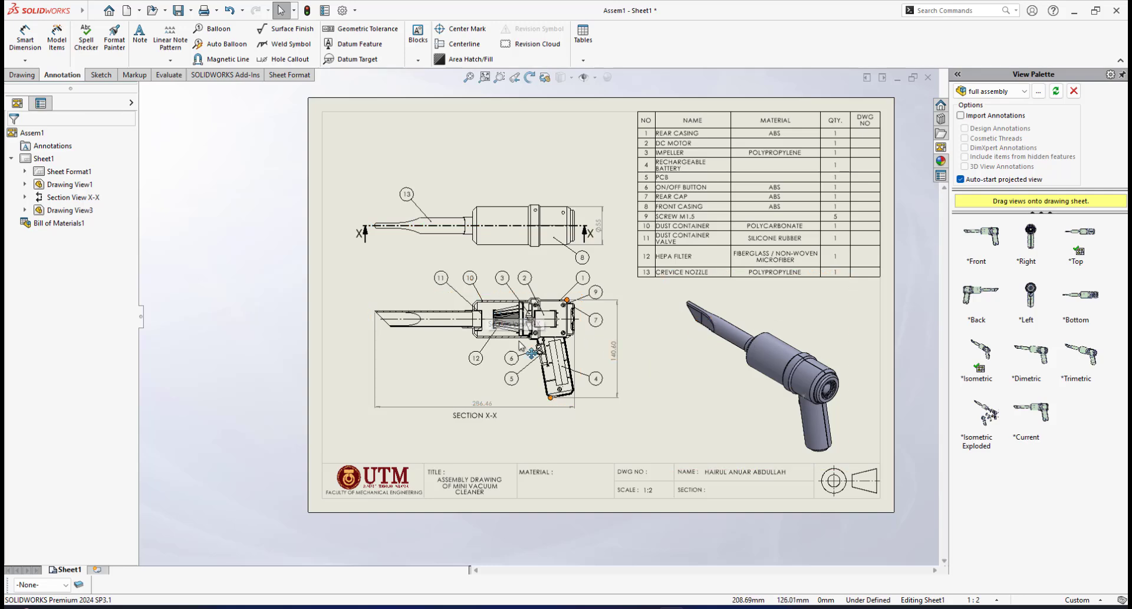
scroll(834, 351, "down", 1)
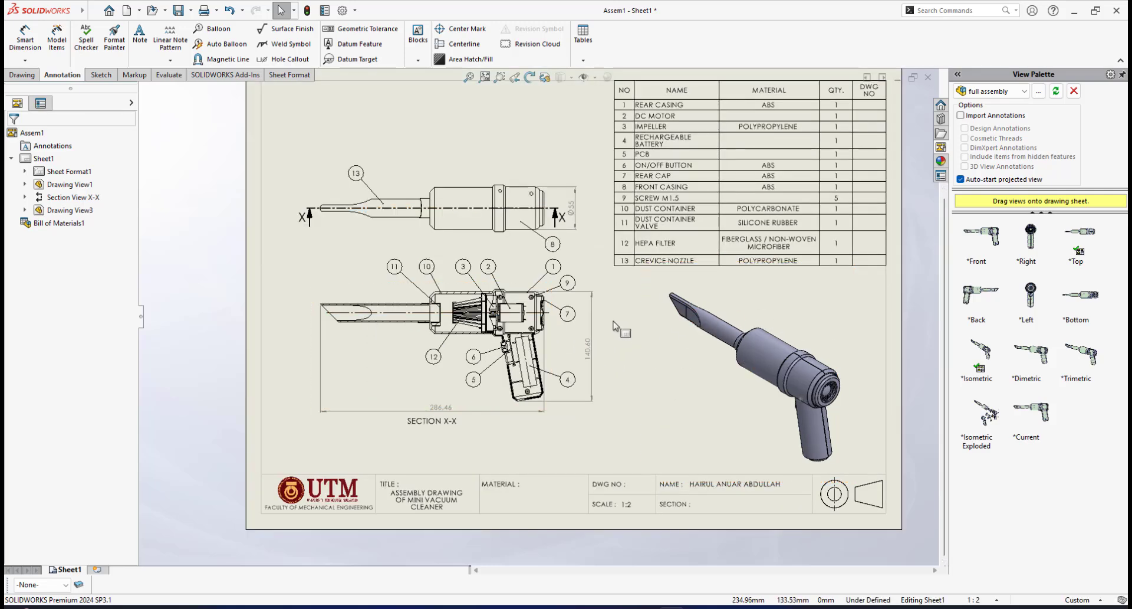
middle_click_drag(567, 325, 582, 349)
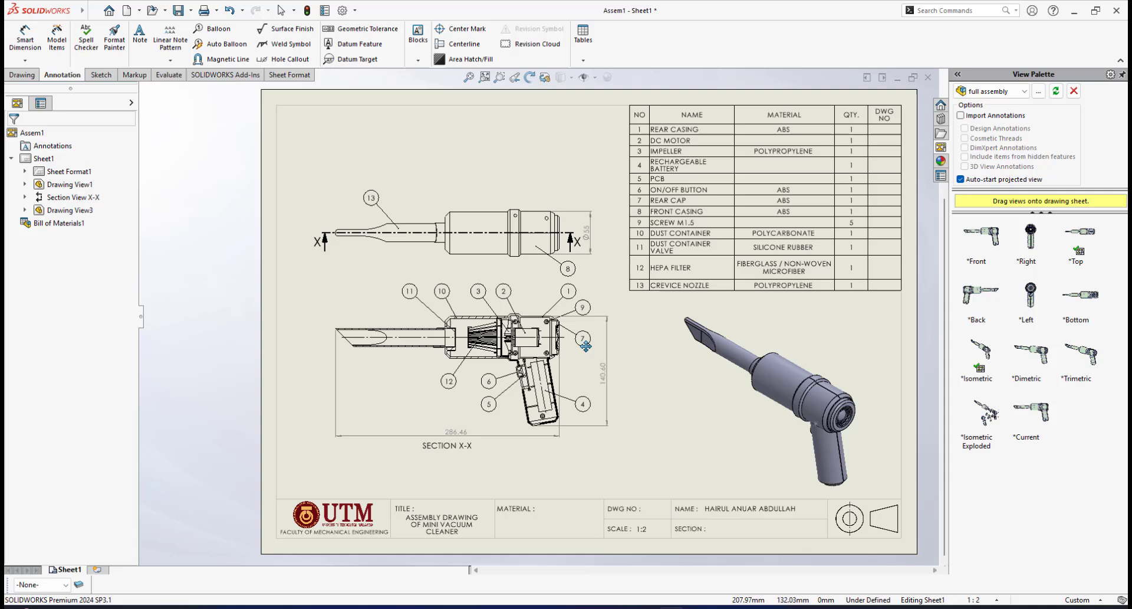
left_click(178, 11)
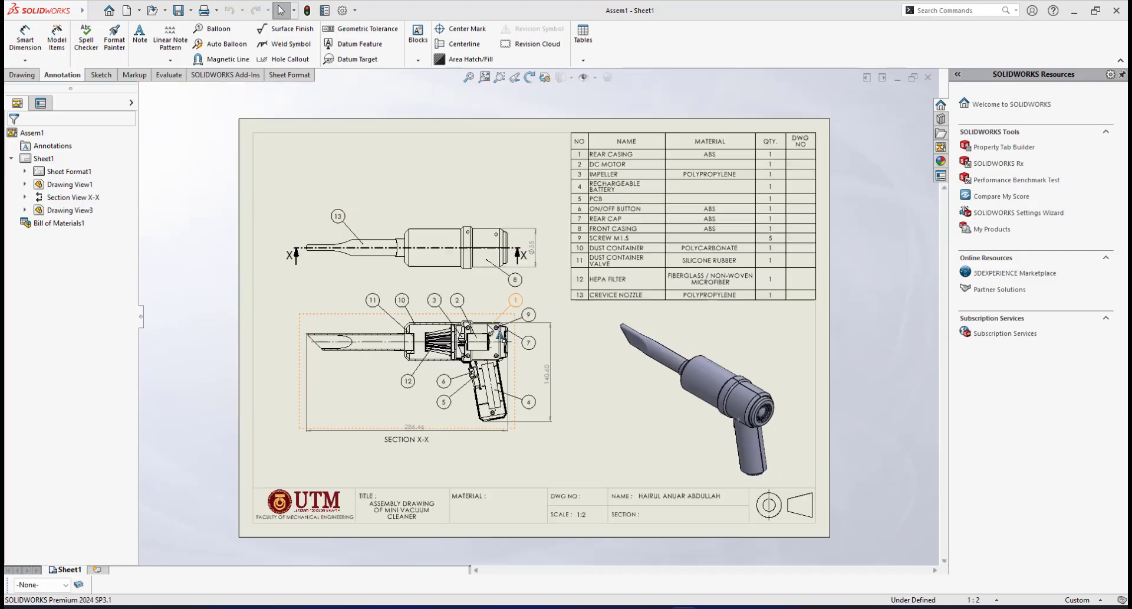
- Examine the section hatching where the crevice nozzle, dust container and container valve meet in Section X-X
scroll(472, 323, "down", 1)
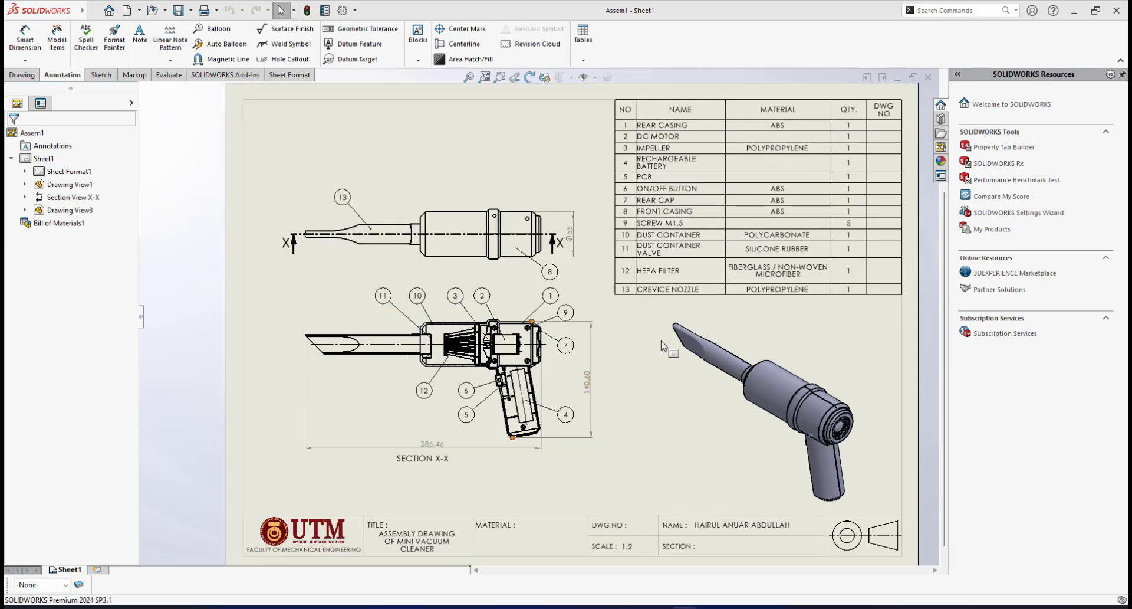
middle_click_drag(632, 346, 656, 349)
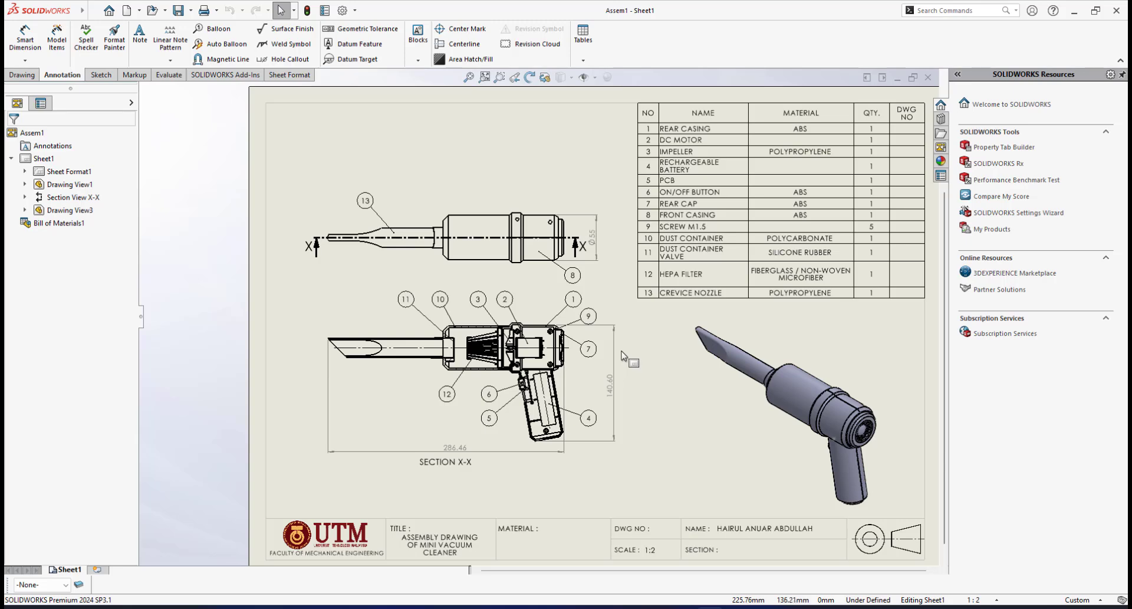
scroll(622, 354, "down", 1)
scroll(621, 351, "up", 1)
scroll(619, 348, "down", 2)
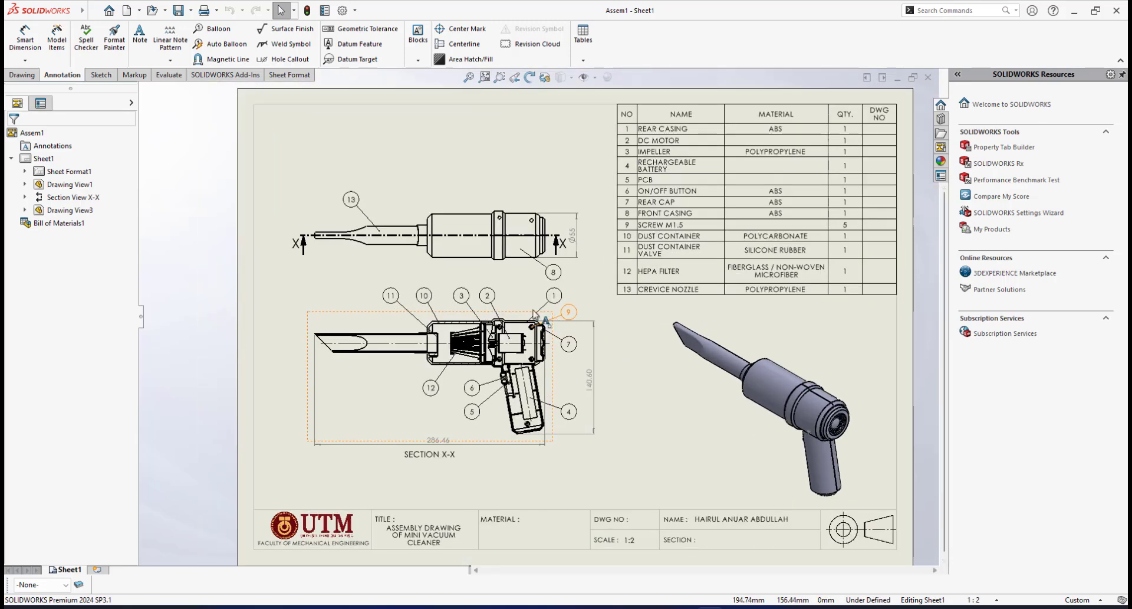
scroll(470, 297, "down", 4)
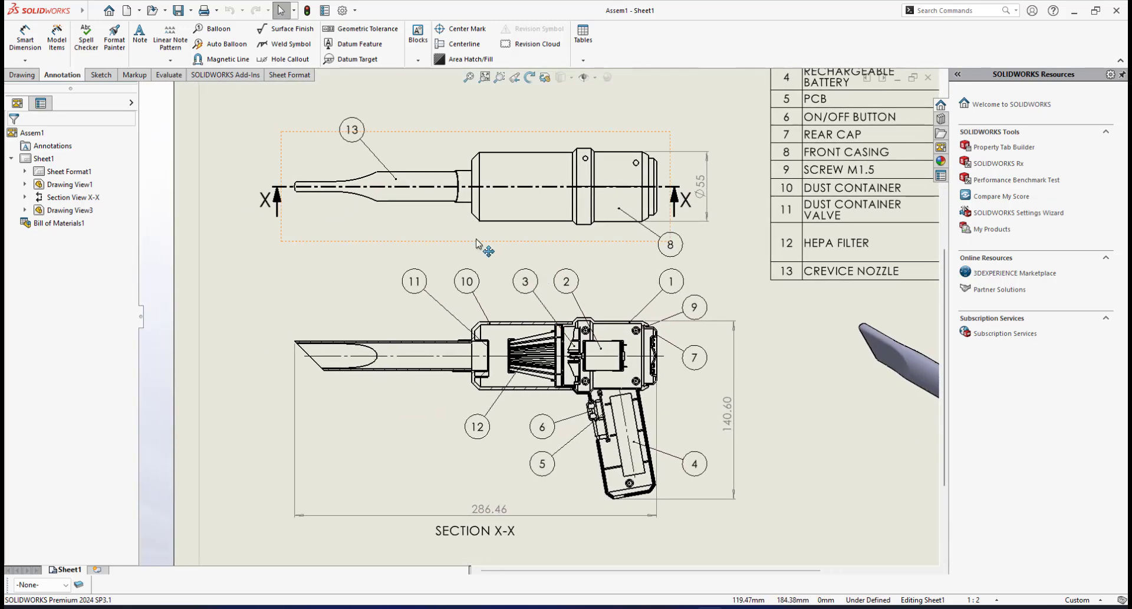
scroll(513, 331, "down", 5)
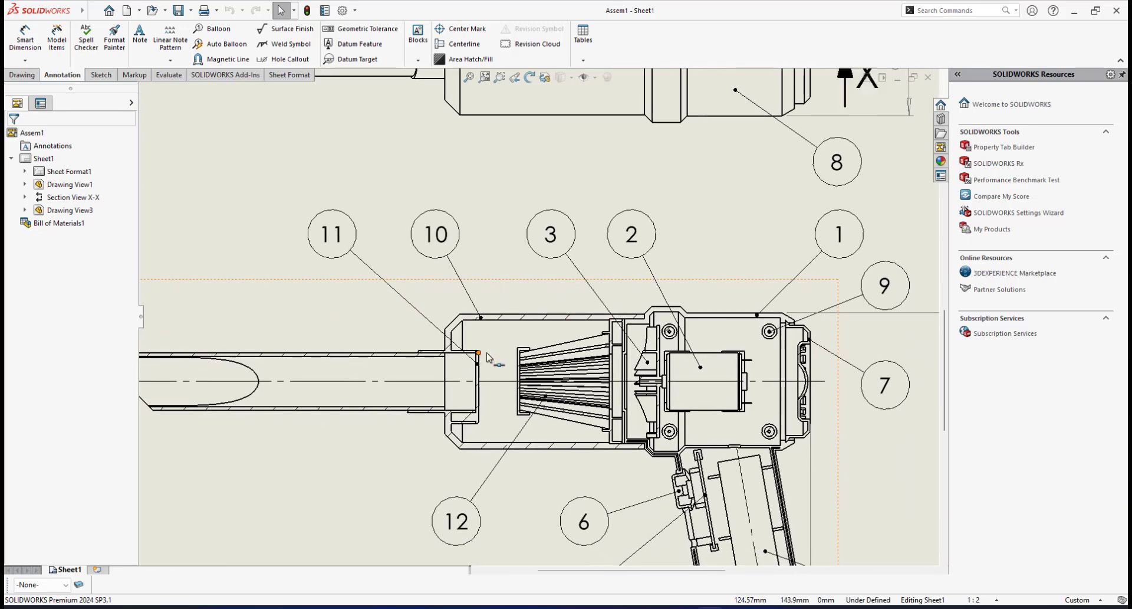
scroll(589, 323, "down", 3)
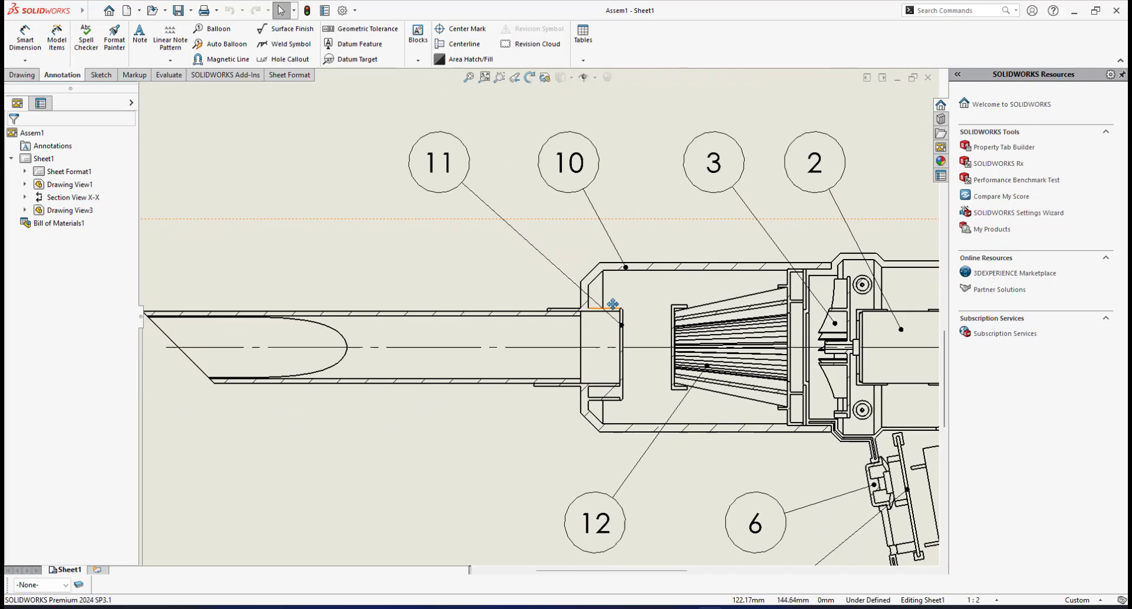
scroll(617, 345, "down", 3)
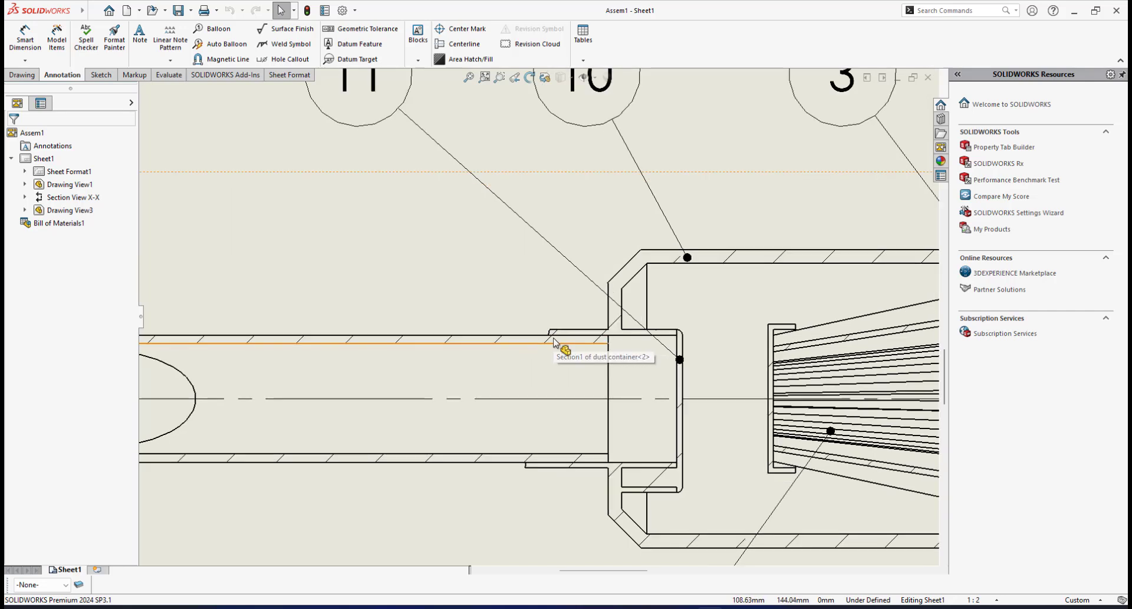
scroll(545, 338, "down", 2)
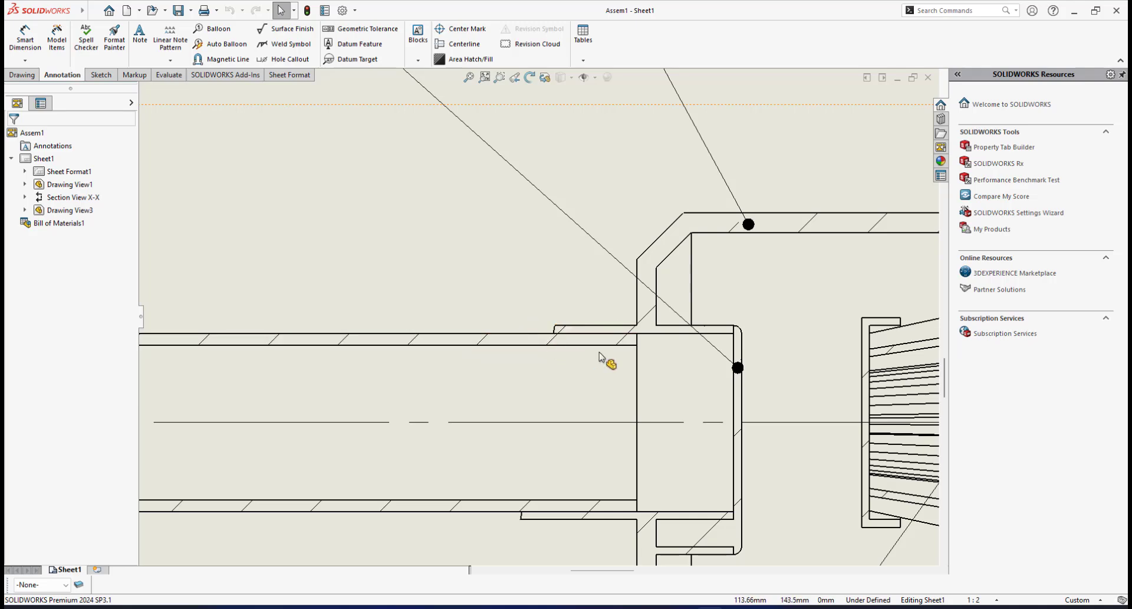
scroll(603, 356, "up", 9)
scroll(616, 344, "down", 3)
mouse_move(615, 345)
middle_mouse_down()
mouse_move(578, 425)
mouse_move(428, 539)
mouse_move(628, 267)
middle_mouse_up()
scroll(631, 266, "down", 3)
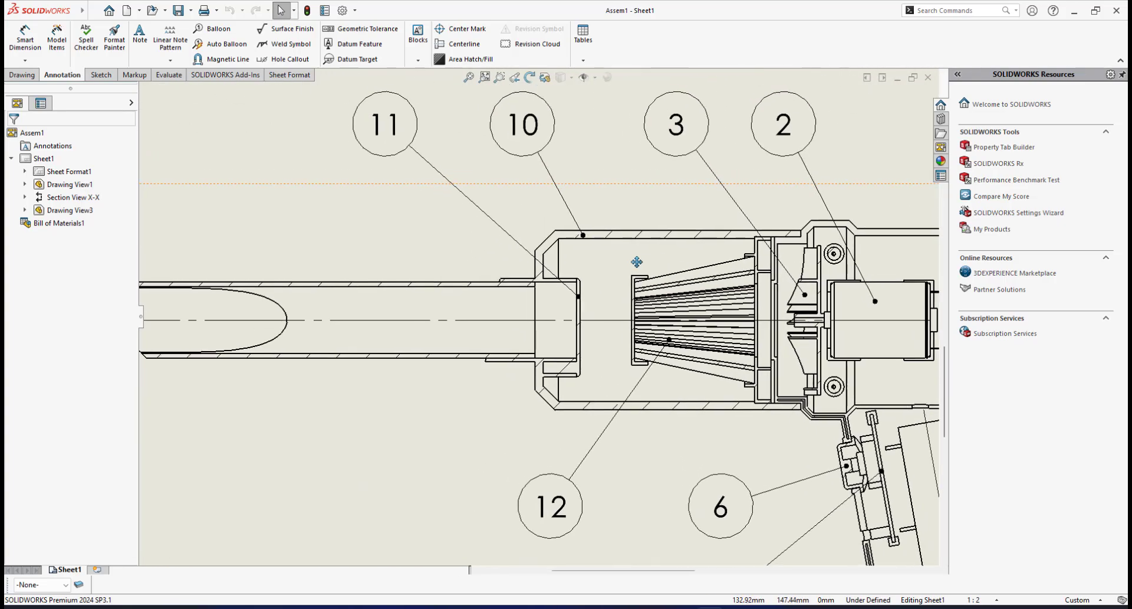
scroll(637, 262, "down", 2)
mouse_move(398, 311)
middle_mouse_down()
mouse_move(571, 302)
mouse_move(516, 356)
mouse_move(453, 342)
mouse_move(657, 315)
middle_mouse_up()
scroll(561, 303, "down", 2)
scroll(654, 323, "up", 2)
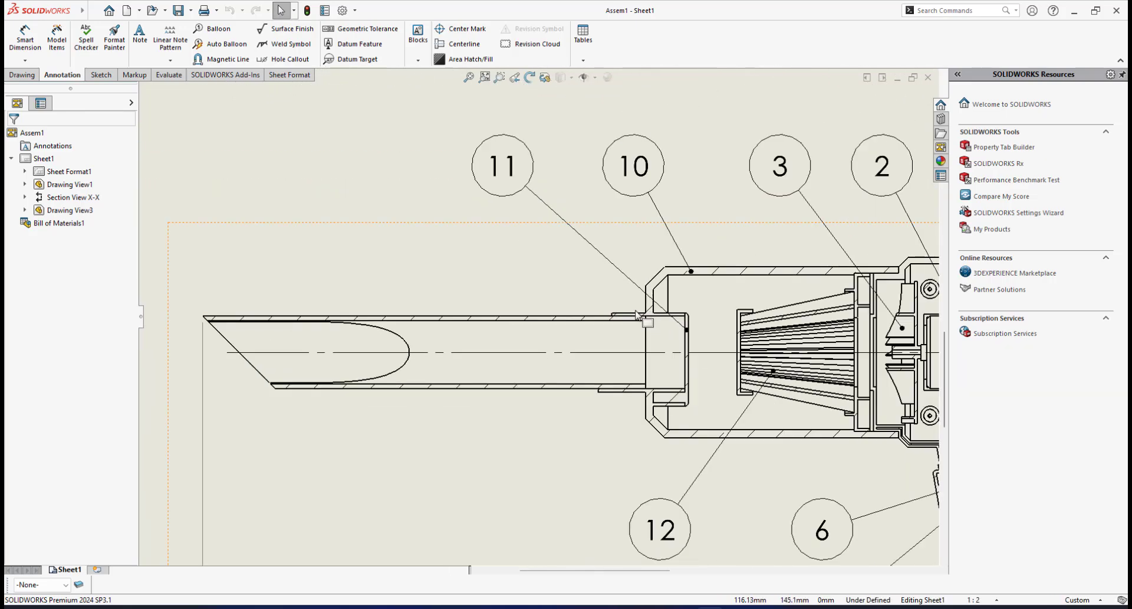
scroll(637, 315, "down", 1)
scroll(643, 323, "down", 2)
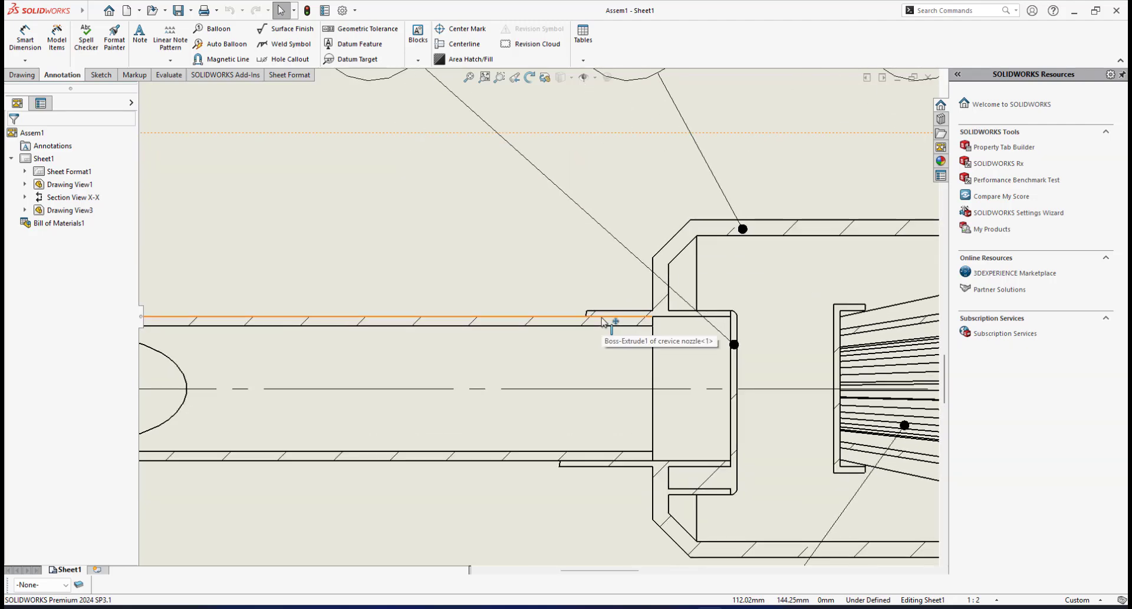
scroll(646, 327, "down", 1)
mouse_move(633, 329)
middle_mouse_down()
mouse_move(570, 244)
mouse_move(508, 254)
middle_mouse_up()
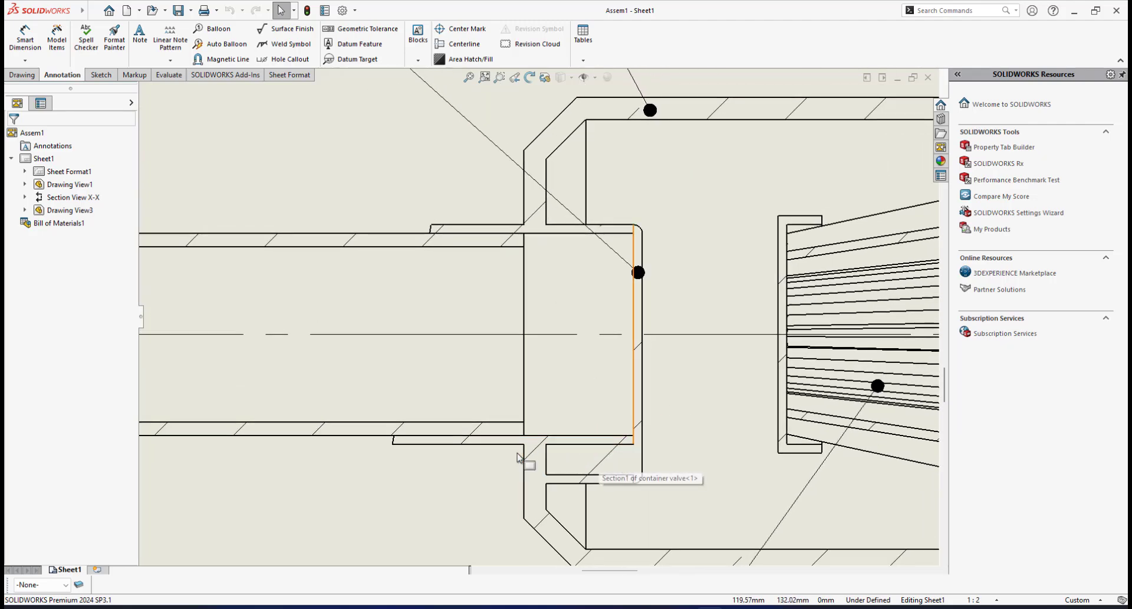
scroll(515, 448, "down", 1)
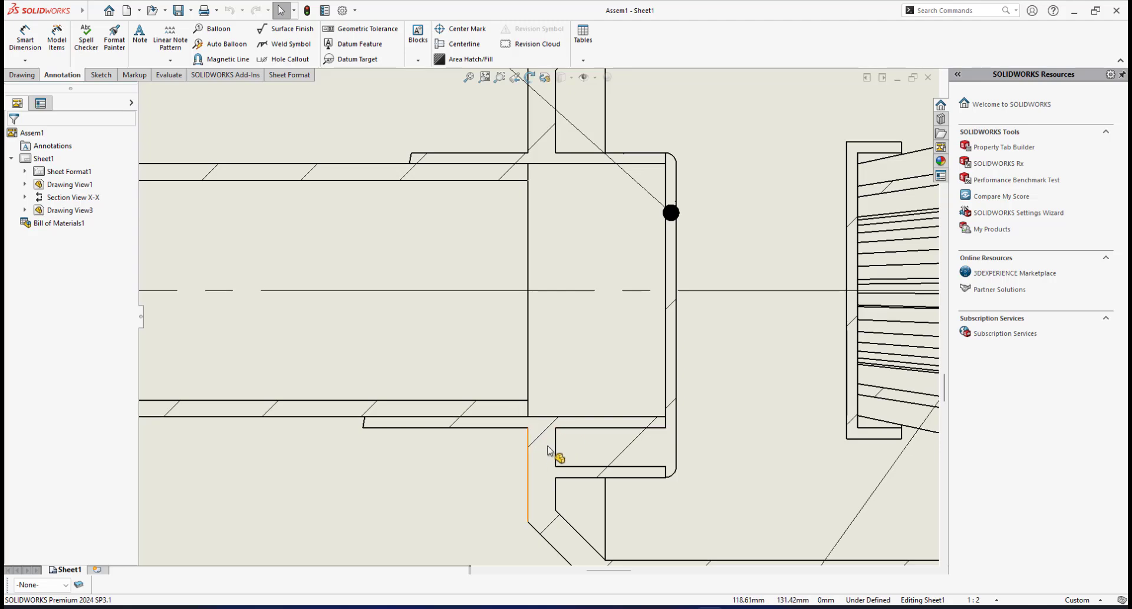
middle_click_drag(571, 387, 586, 484)
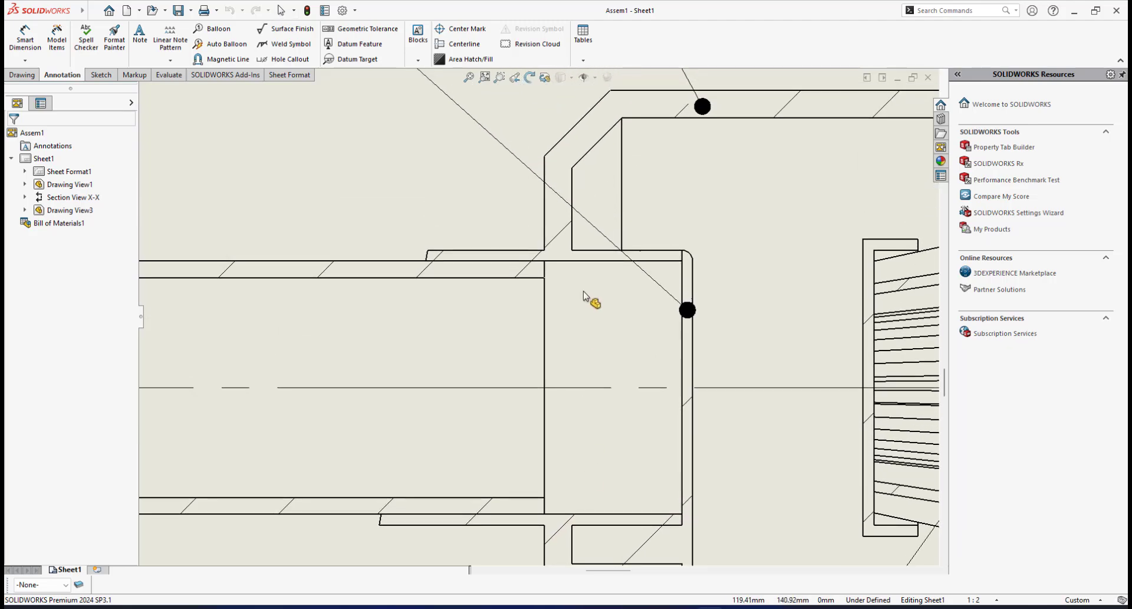
scroll(592, 297, "up", 2)
scroll(592, 297, "up", 2)
mouse_move(566, 303)
middle_mouse_down()
mouse_move(632, 297)
mouse_move(614, 286)
mouse_move(599, 316)
mouse_move(642, 286)
mouse_move(543, 328)
mouse_move(591, 303)
mouse_move(606, 317)
middle_mouse_up()
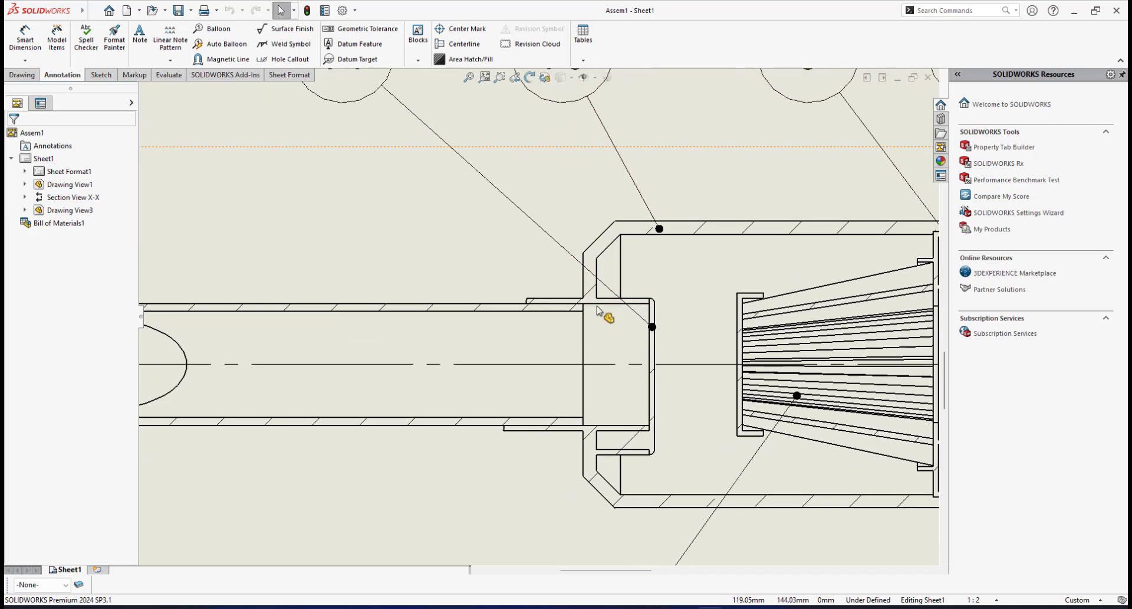
- Check the hatch properties of the dust container valve and the crevice nozzle in Section X-X without changing them
left_click(632, 446)
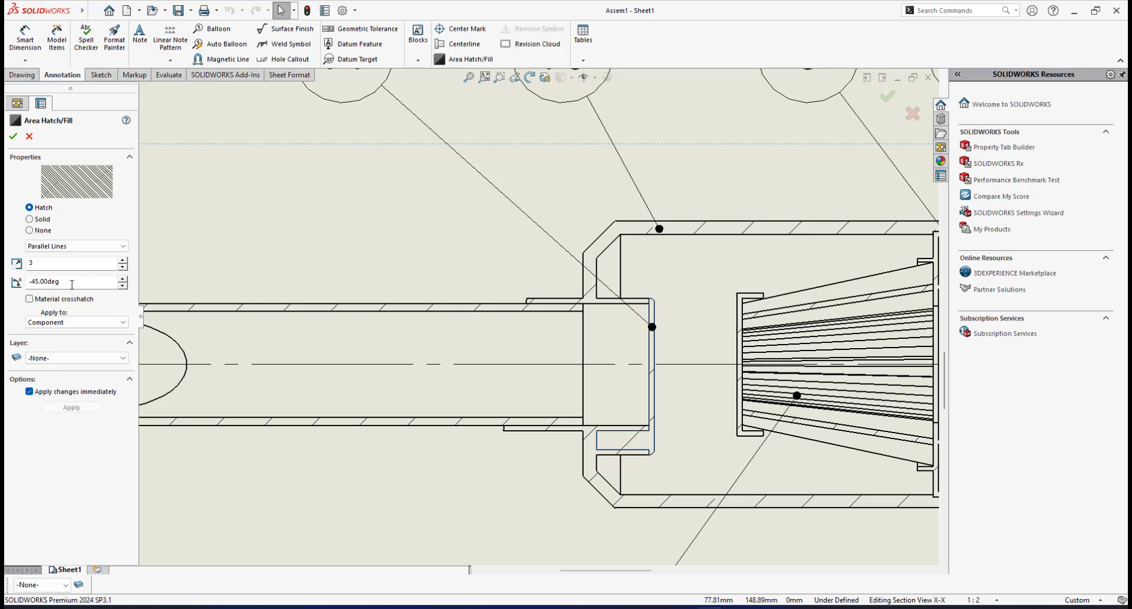
left_click(528, 310)
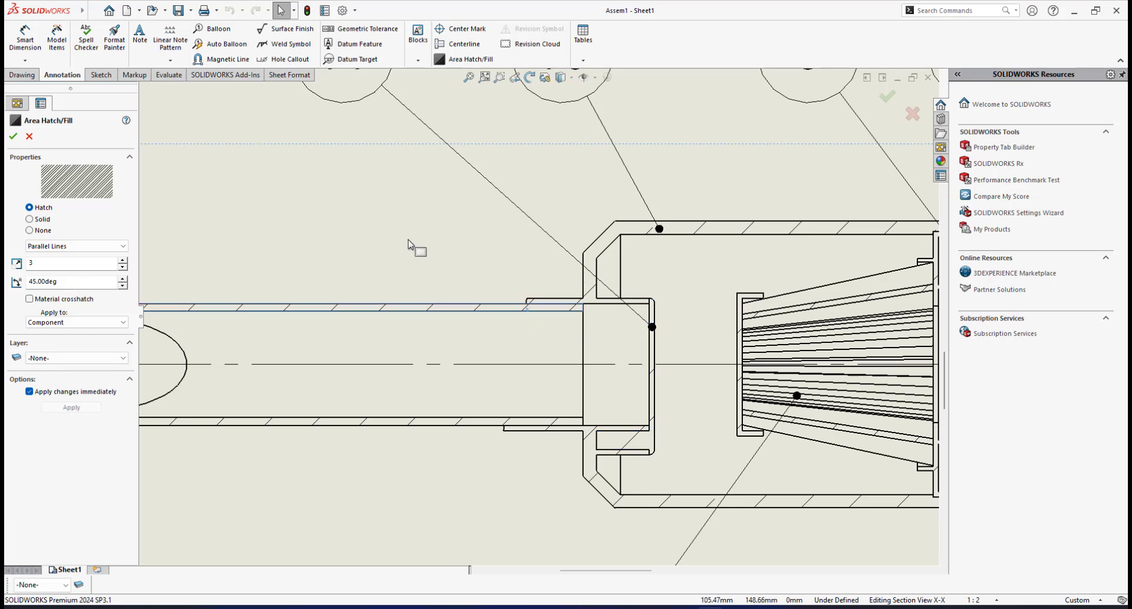
left_click(29, 138)
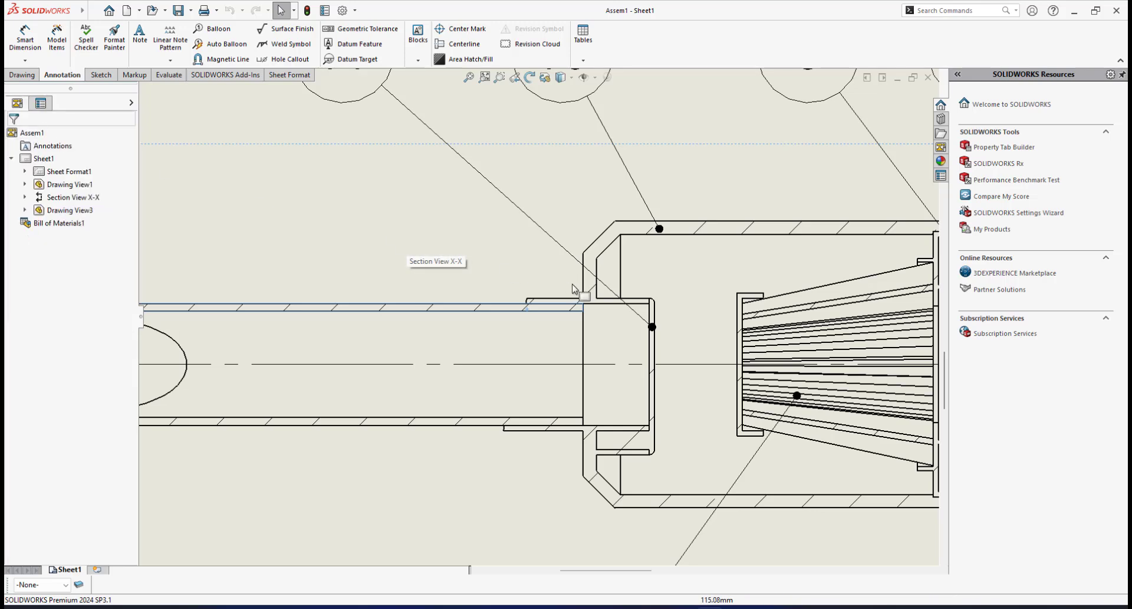
- Turn off auto hatching for section view X-X and inspect the hatch around the nozzle and dust container
scroll(575, 289, "up", 8)
middle_click_drag(567, 285, 534, 296)
scroll(535, 296, "up", 1)
left_click(718, 343)
scroll(548, 277, "down", 3)
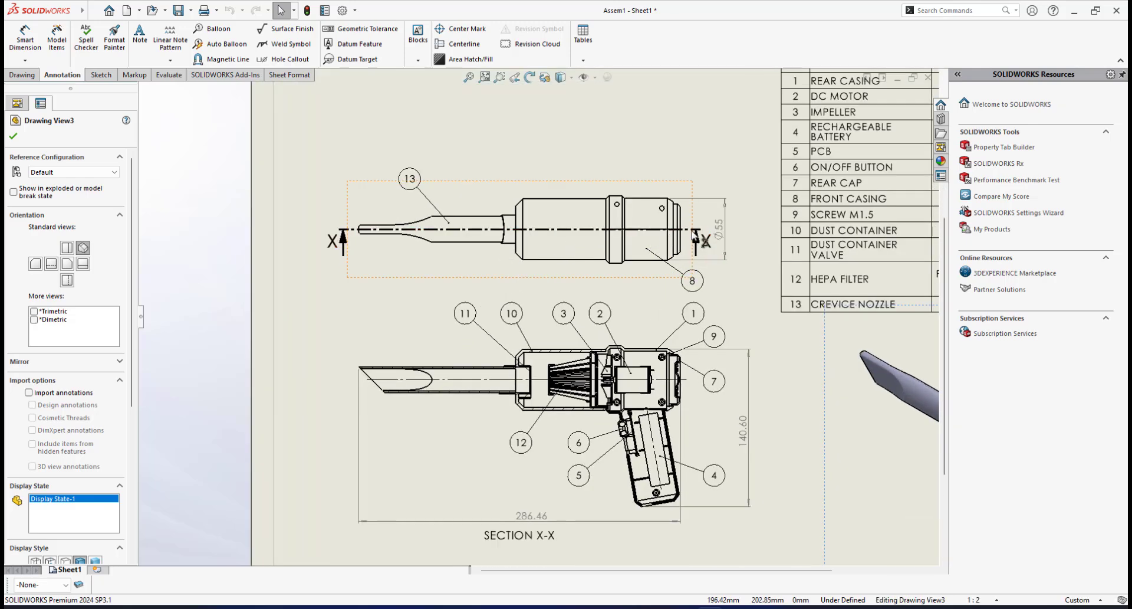
left_click(694, 236)
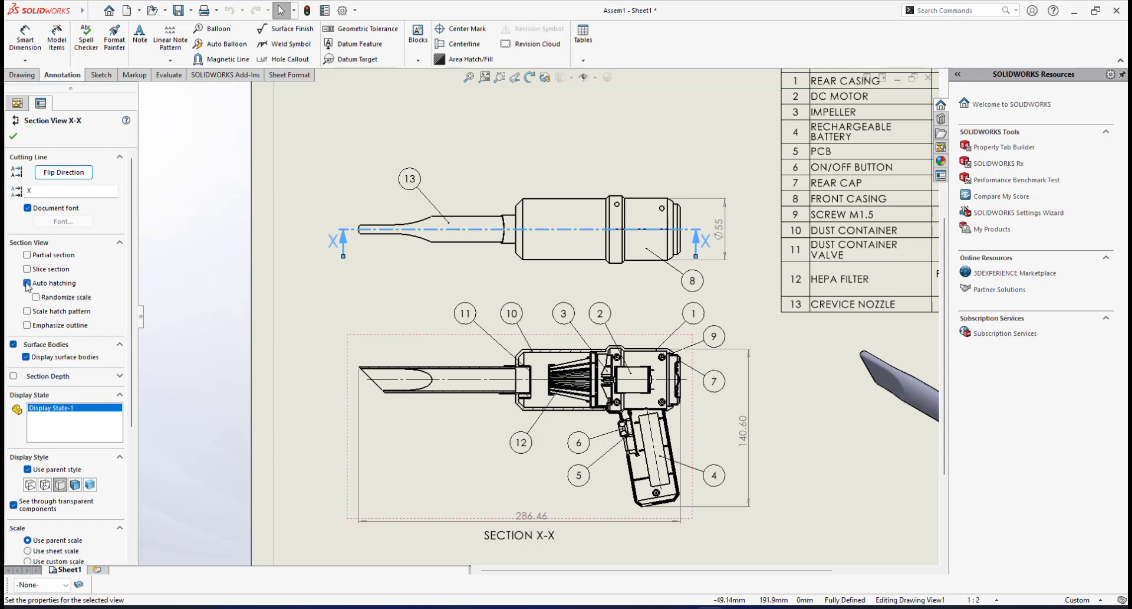
scroll(518, 358, "down", 5)
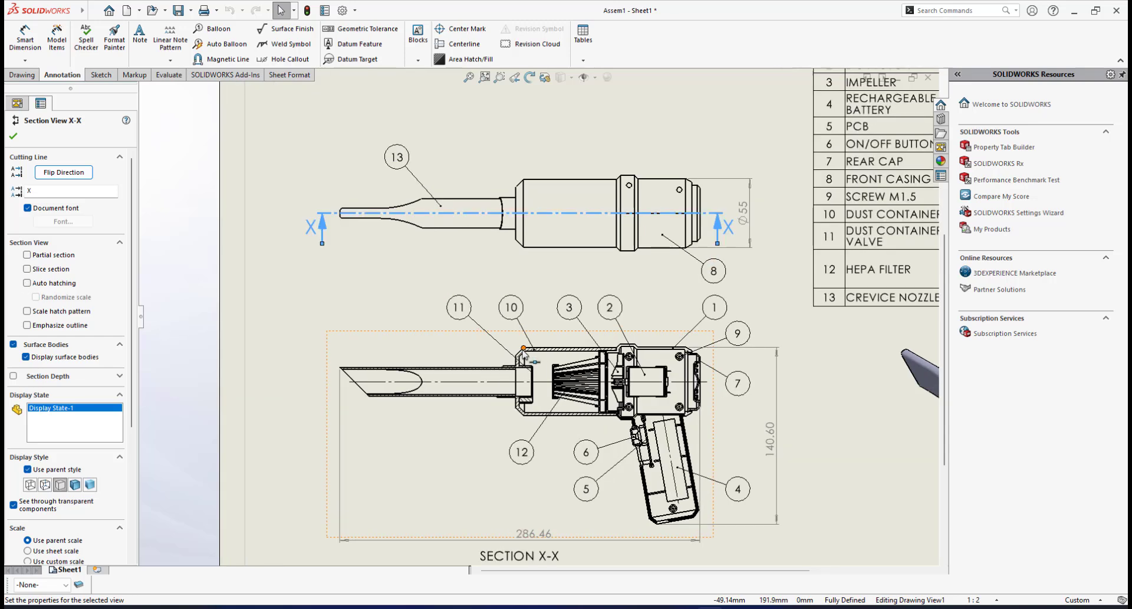
scroll(502, 368, "down", 4)
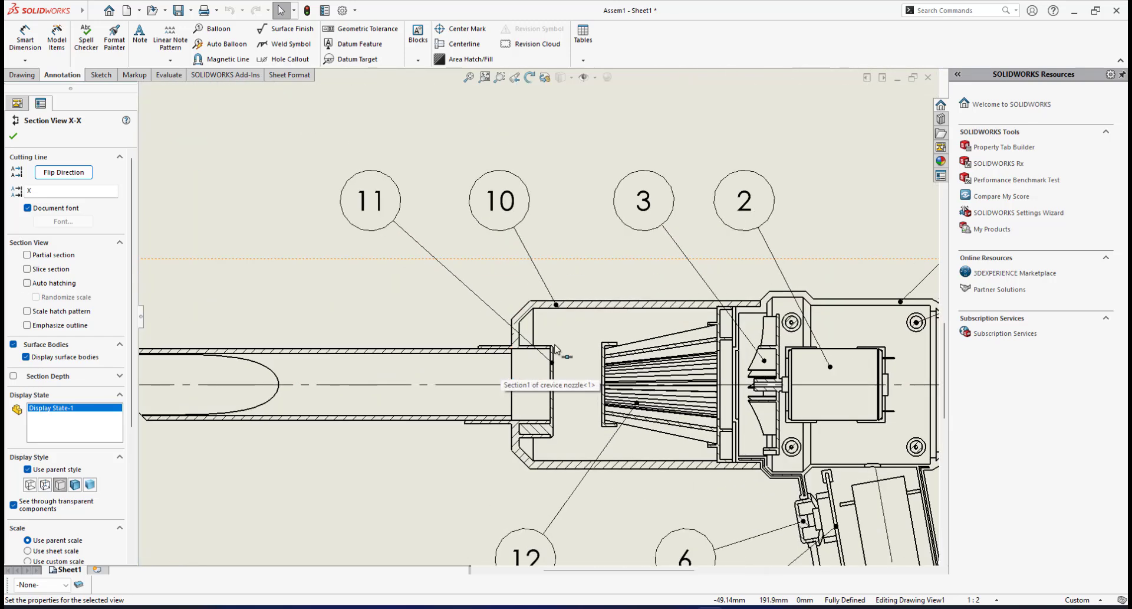
scroll(528, 331, "down", 3)
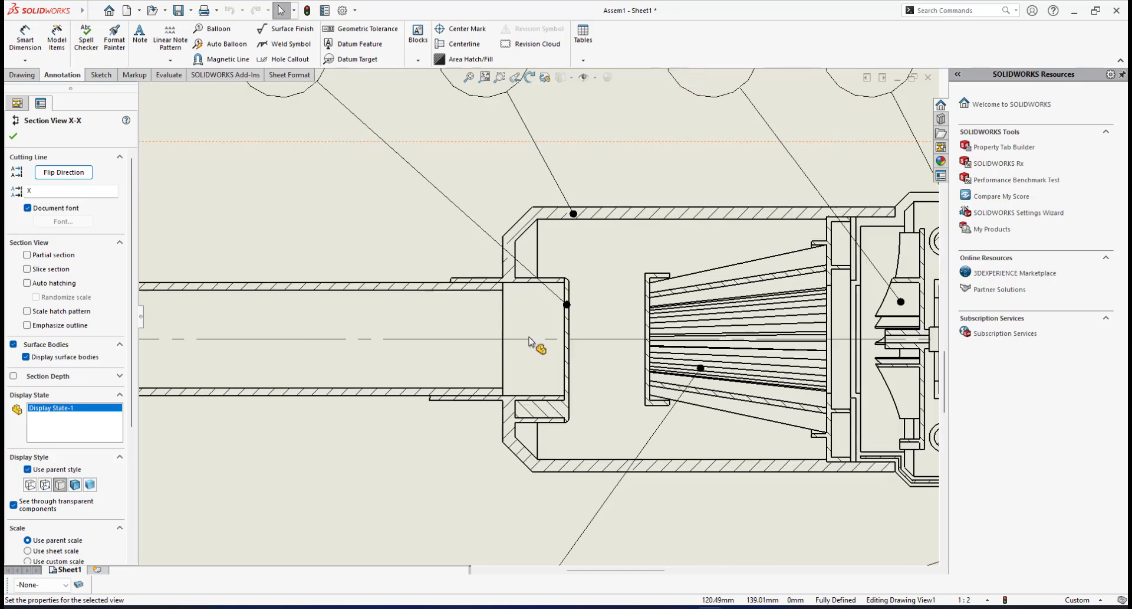
- Examine the hatching around the nozzle, dust container and valve in Section X-X, and review the complete assembly sheet
scroll(566, 409, "down", 3)
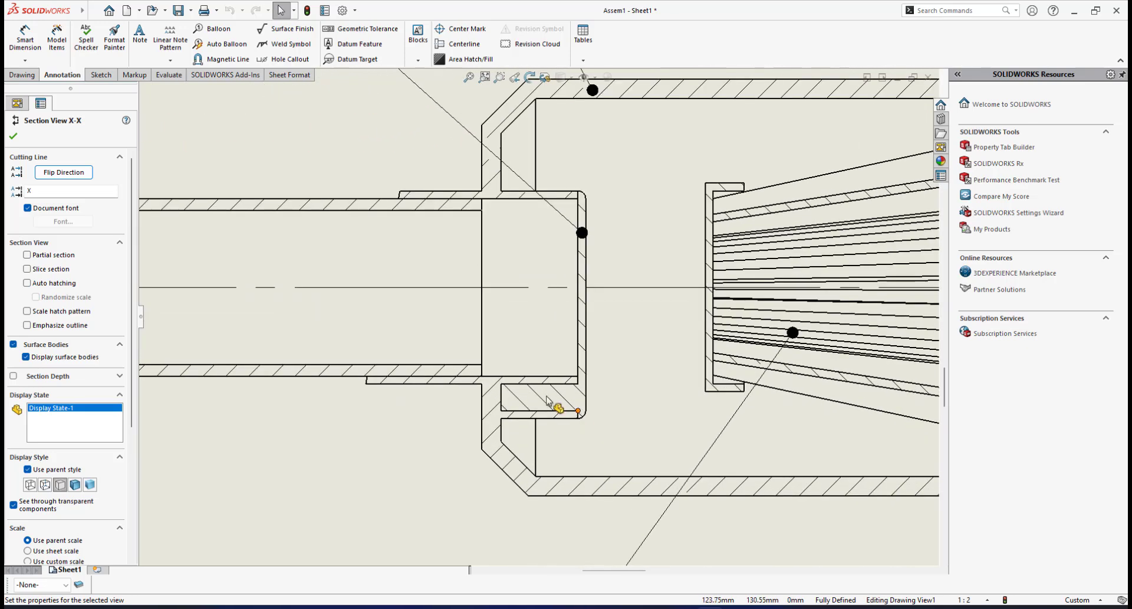
scroll(548, 297, "down", 3)
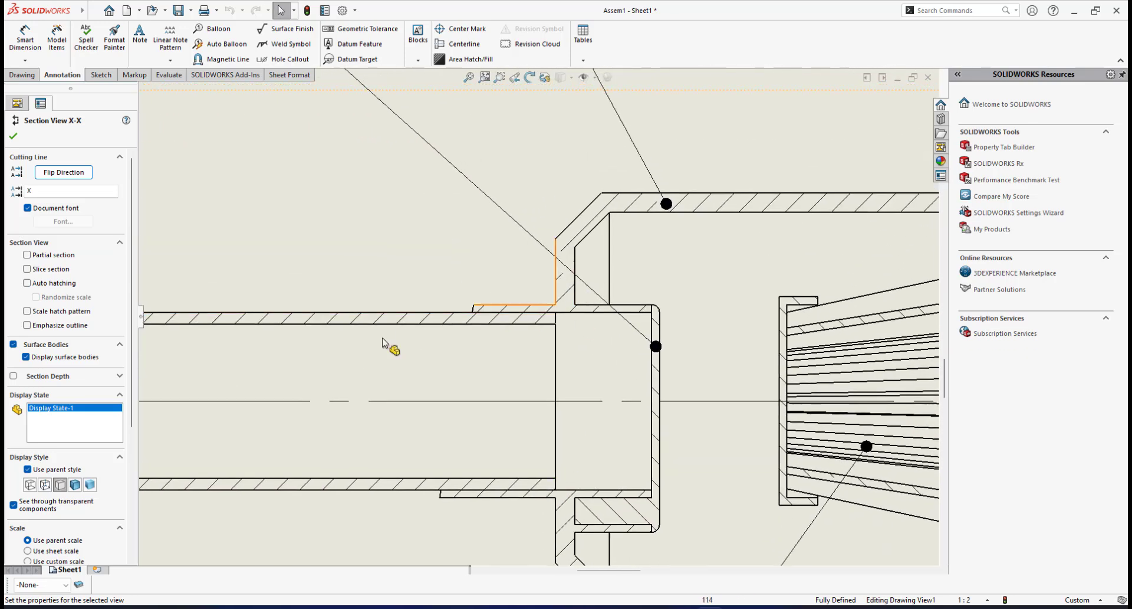
scroll(643, 354, "up", 3)
scroll(583, 398, "down", 5)
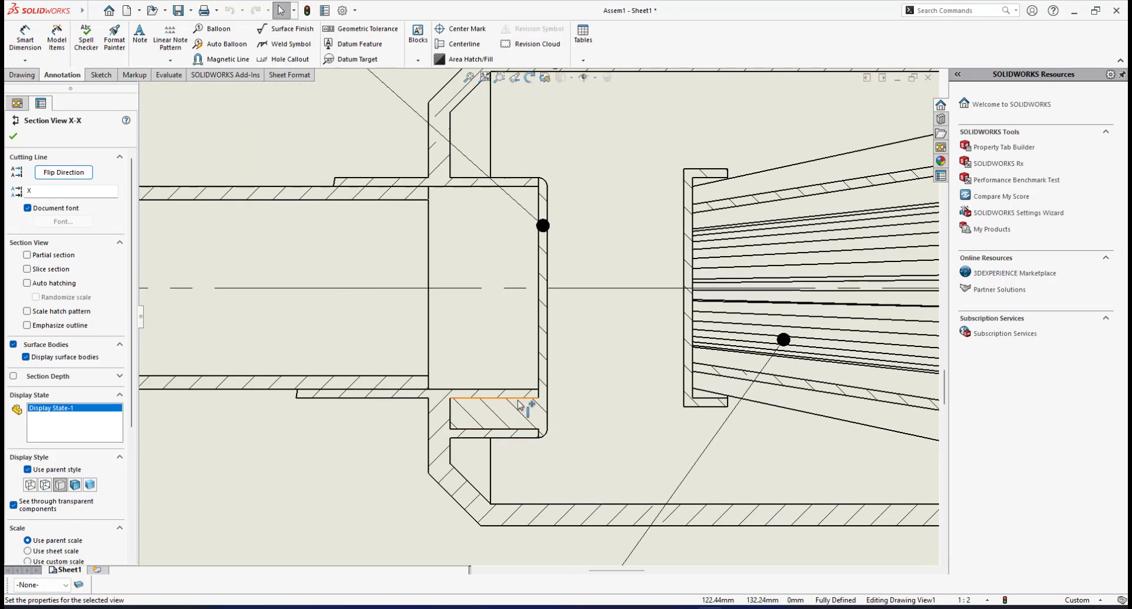
scroll(548, 396, "up", 5)
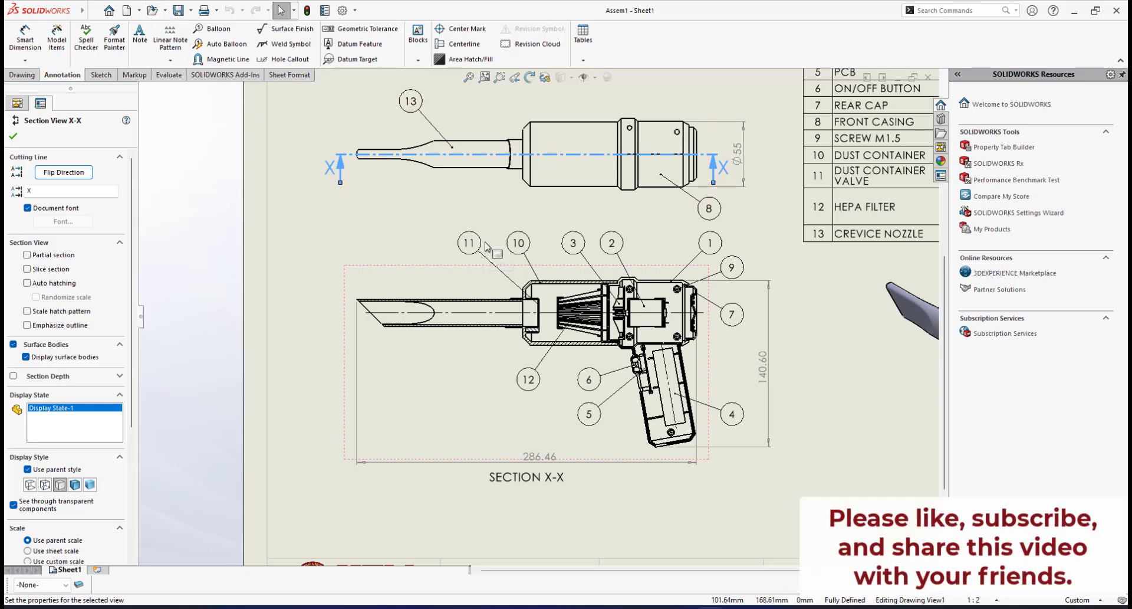
key("f")
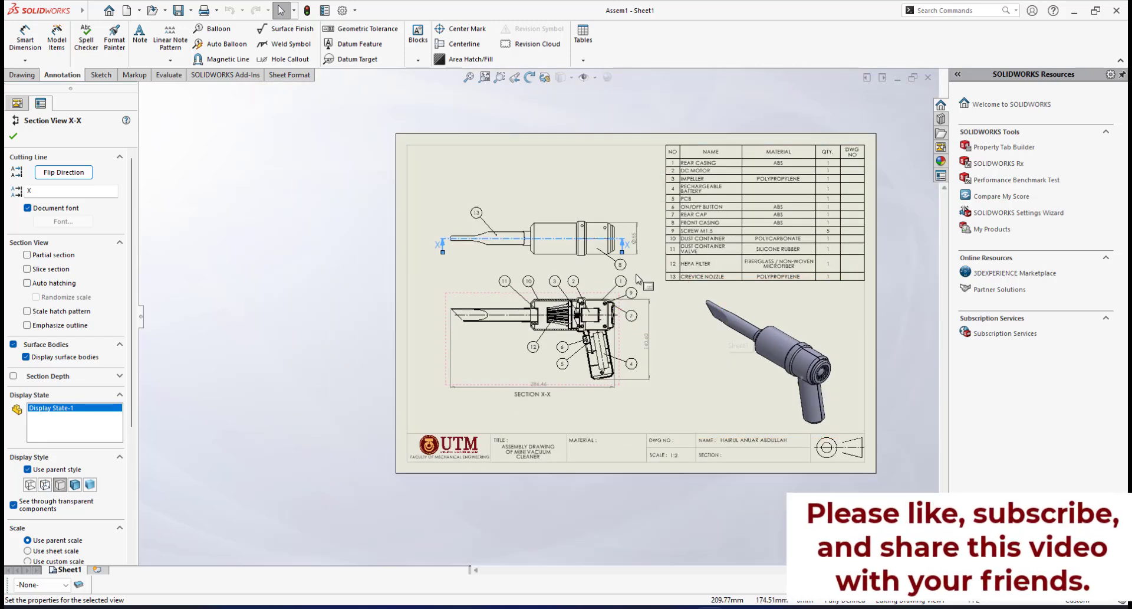
scroll(637, 278, "down", 4)
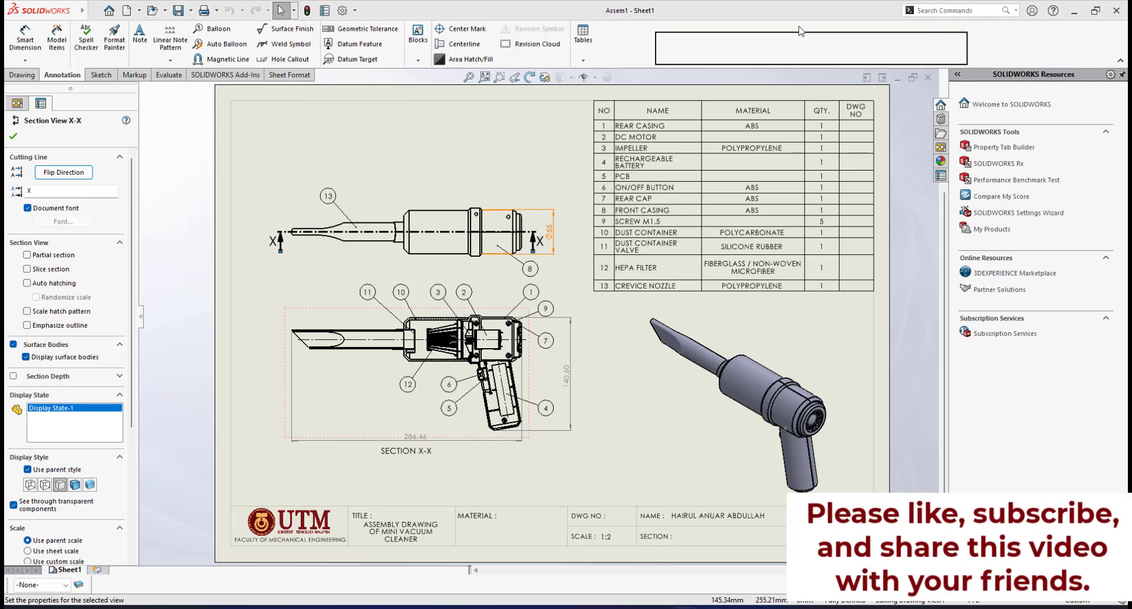
scroll(567, 344, "up", 2)
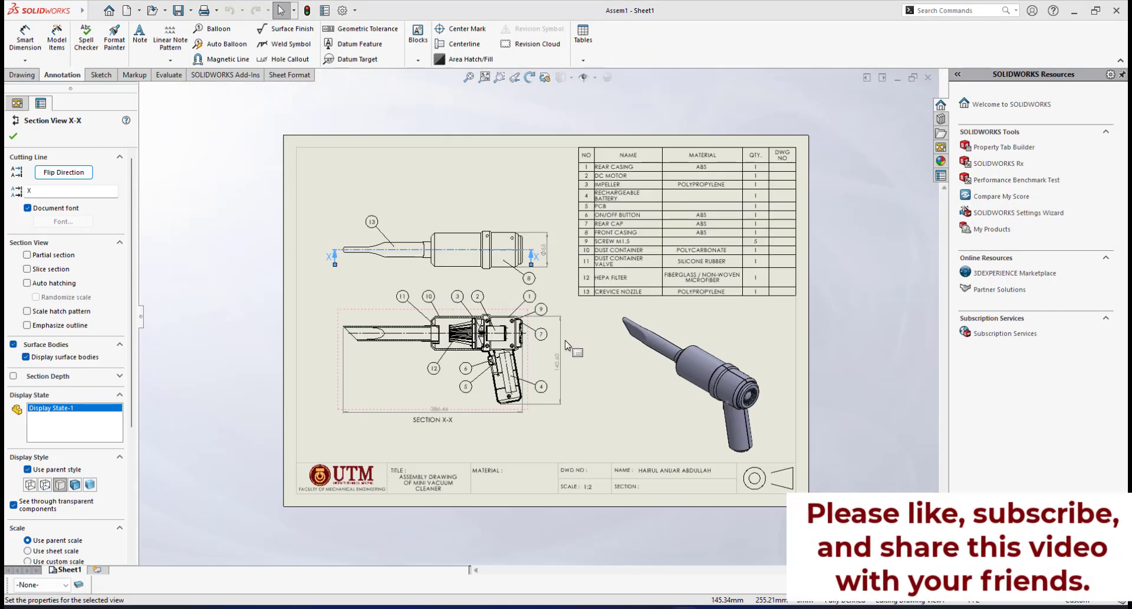
middle_click_drag(586, 344, 576, 340)
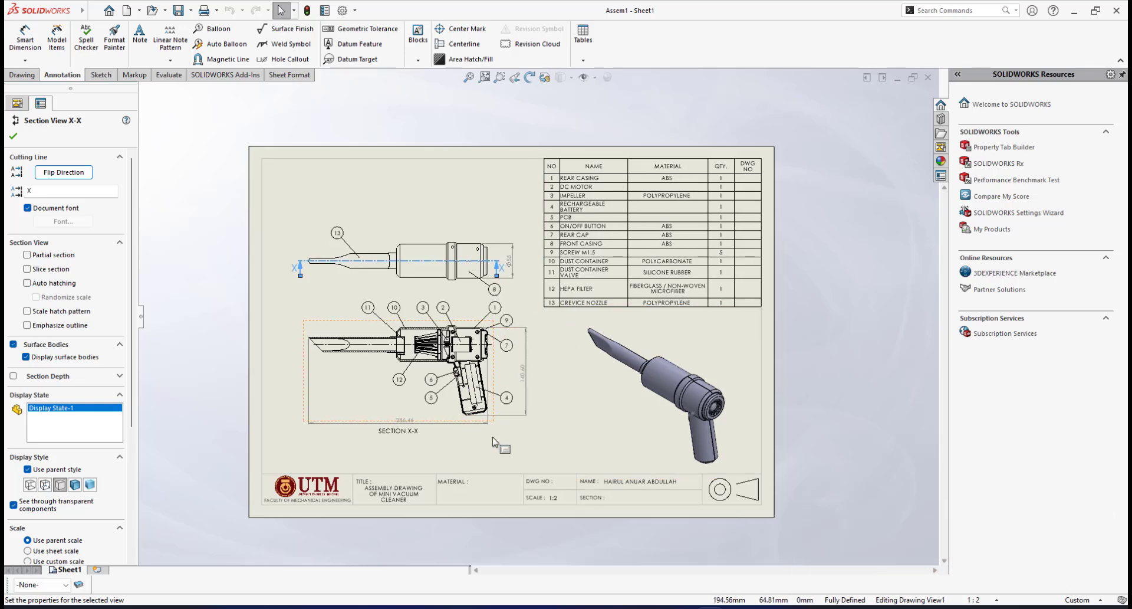
left_click(98, 570)
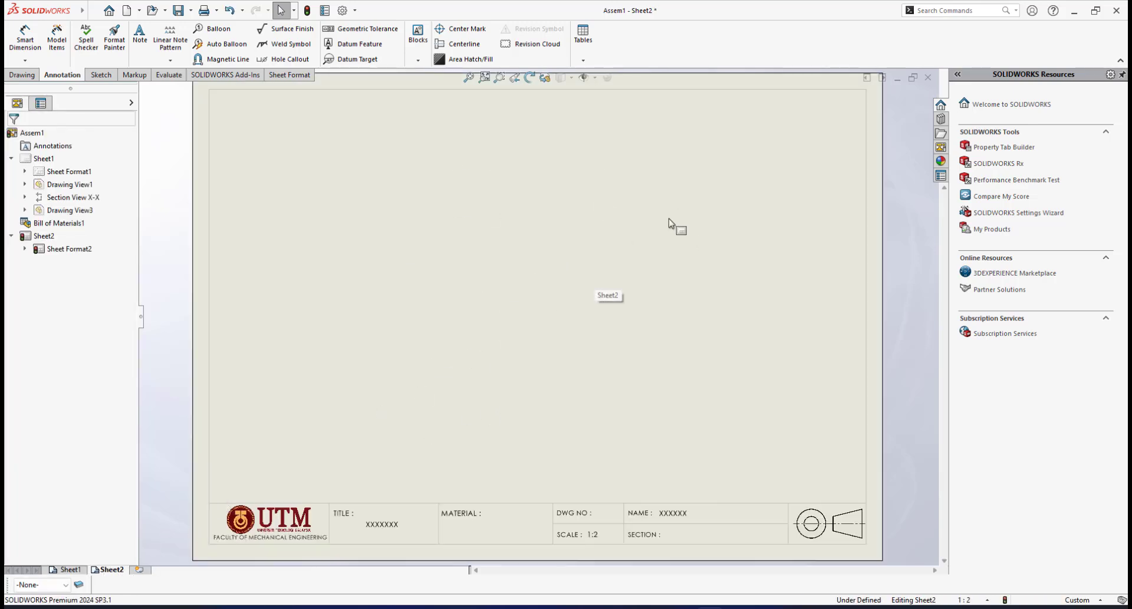
right_click(116, 575)
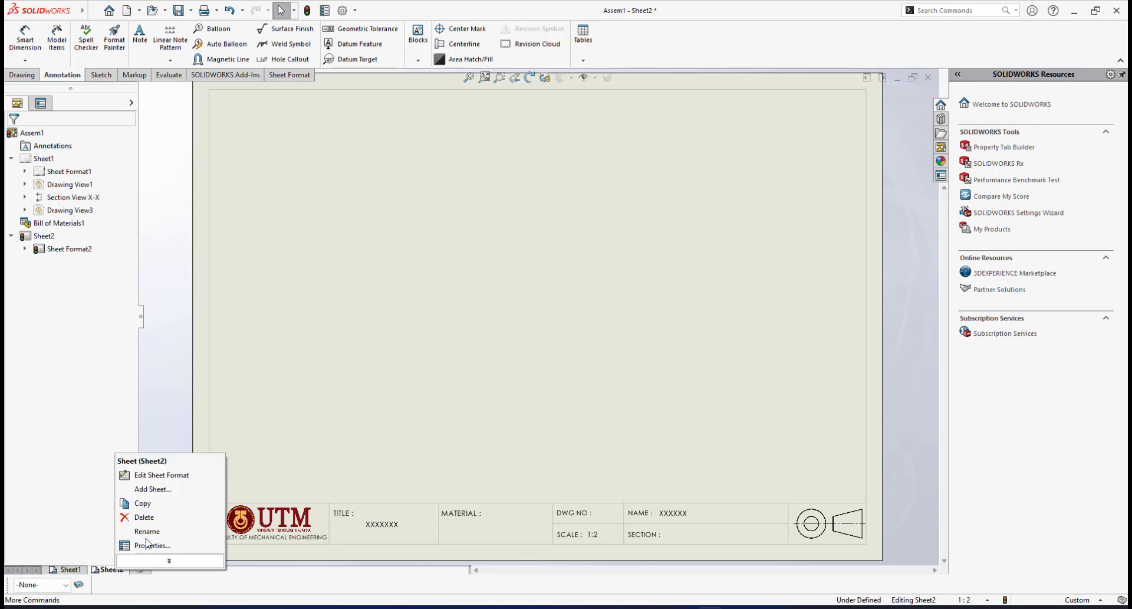
left_click(139, 520)
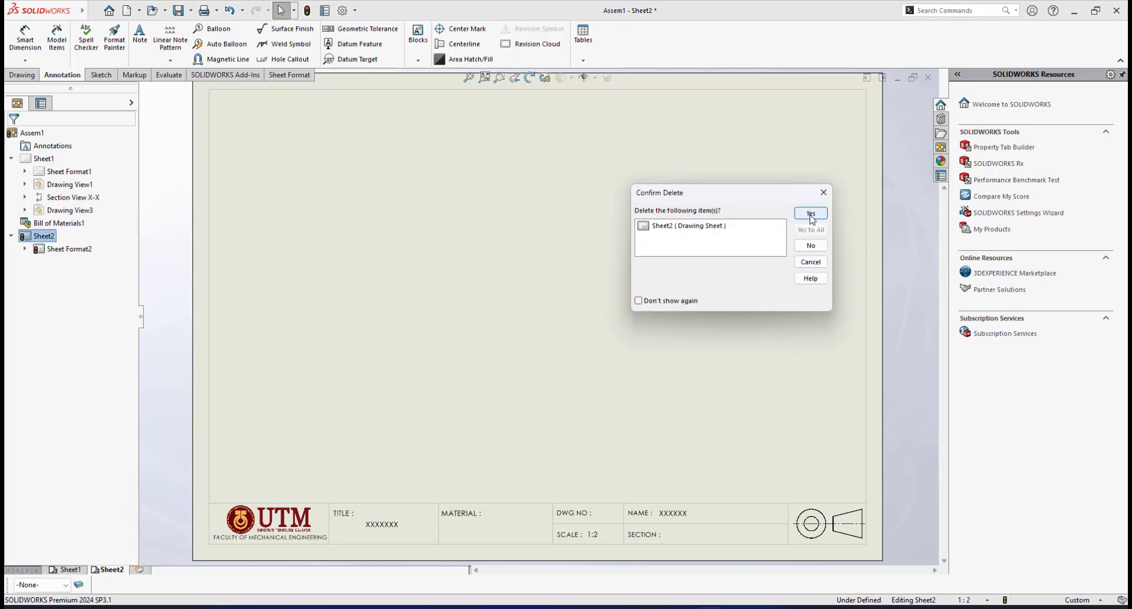
left_click(811, 213)
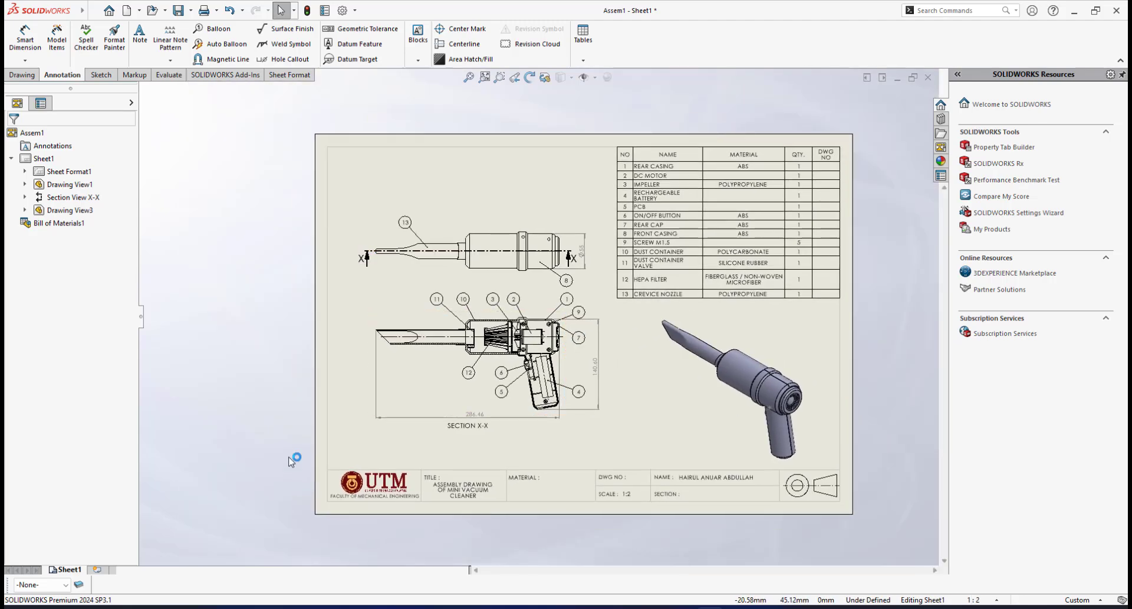
- Rename Sheet1 as "assembly drawing"
right_click(72, 572)
left_click(115, 534)
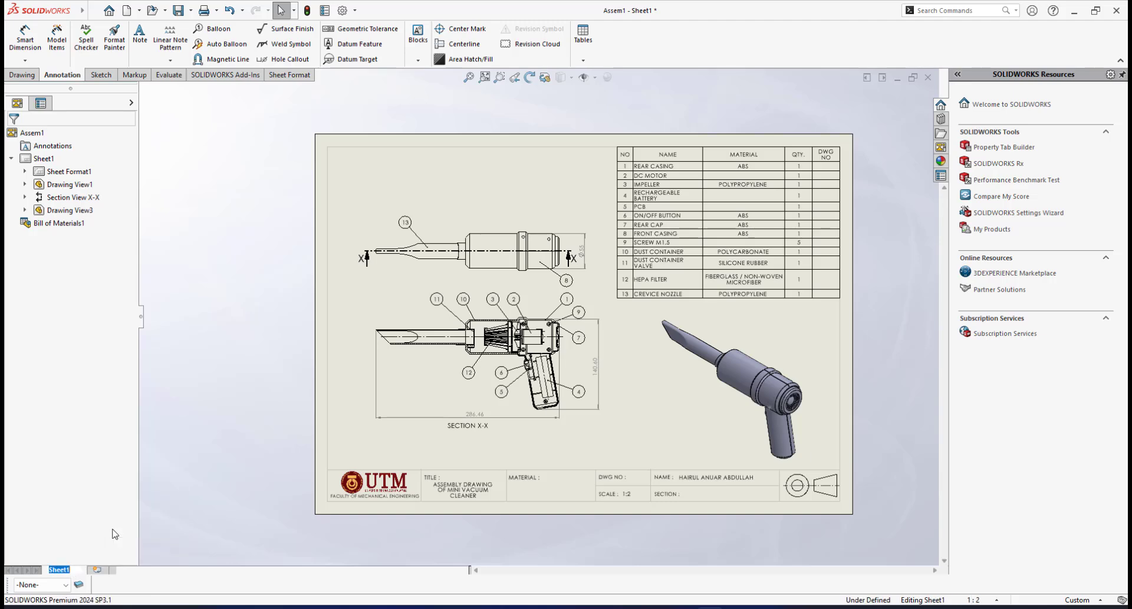
type("assembly drawing")
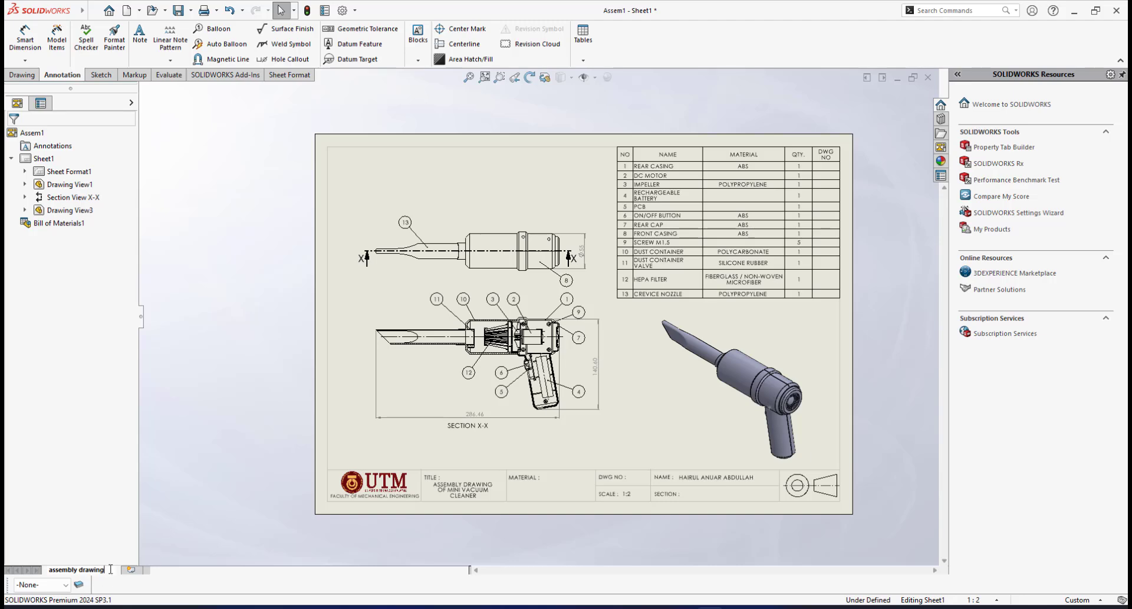
key("Return")
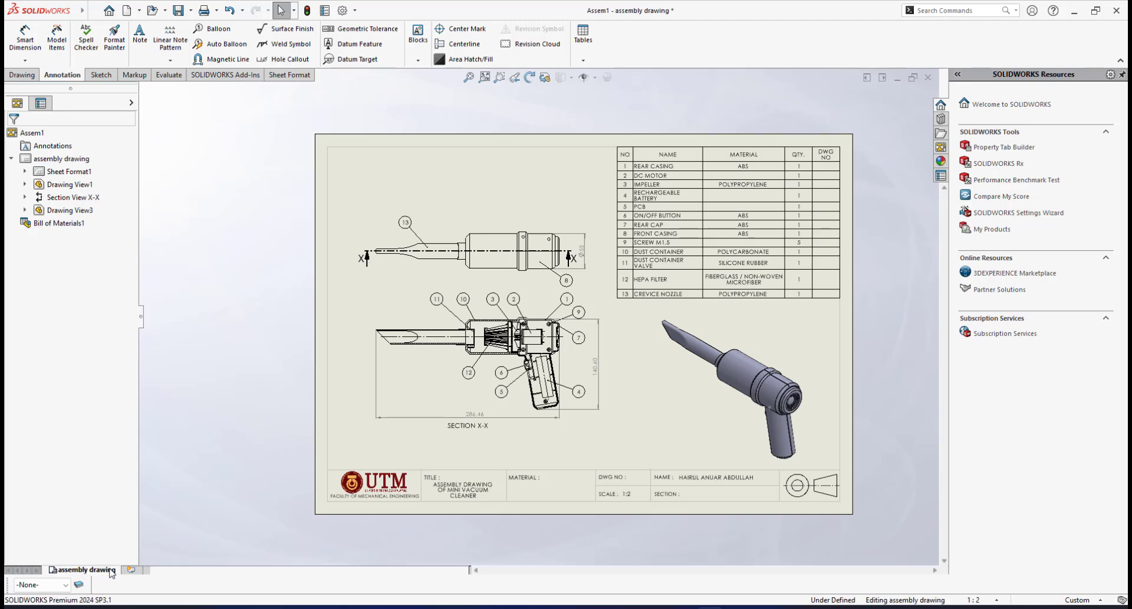
- Duplicate the assembly drawing sheet after the selected sheet, renaming the duplicate section view, and compare the copy with the original
right_click(111, 572)
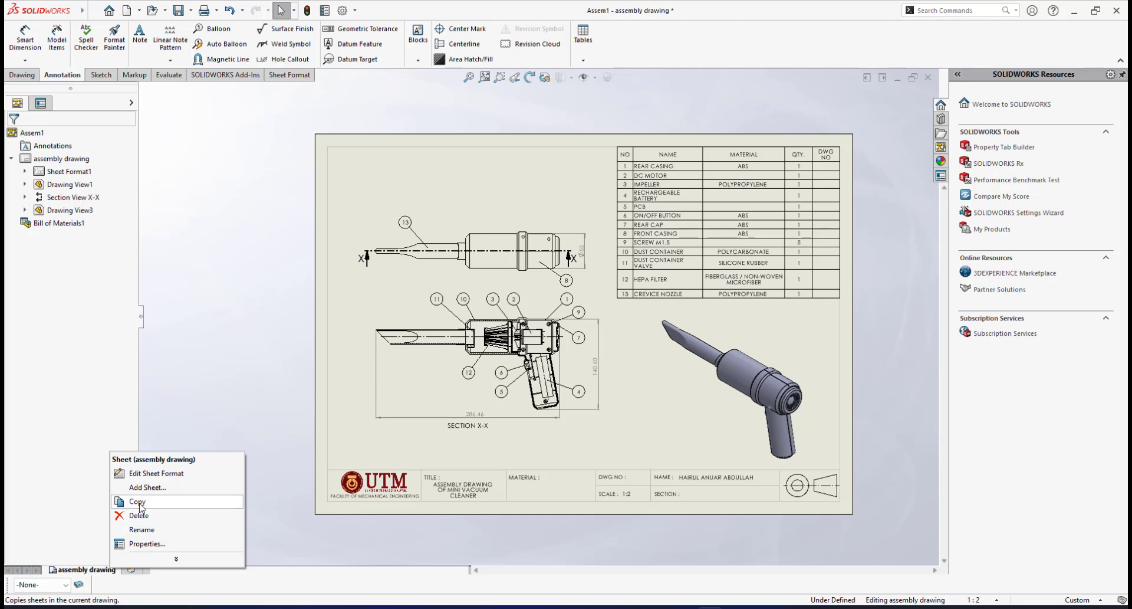
left_click(177, 506)
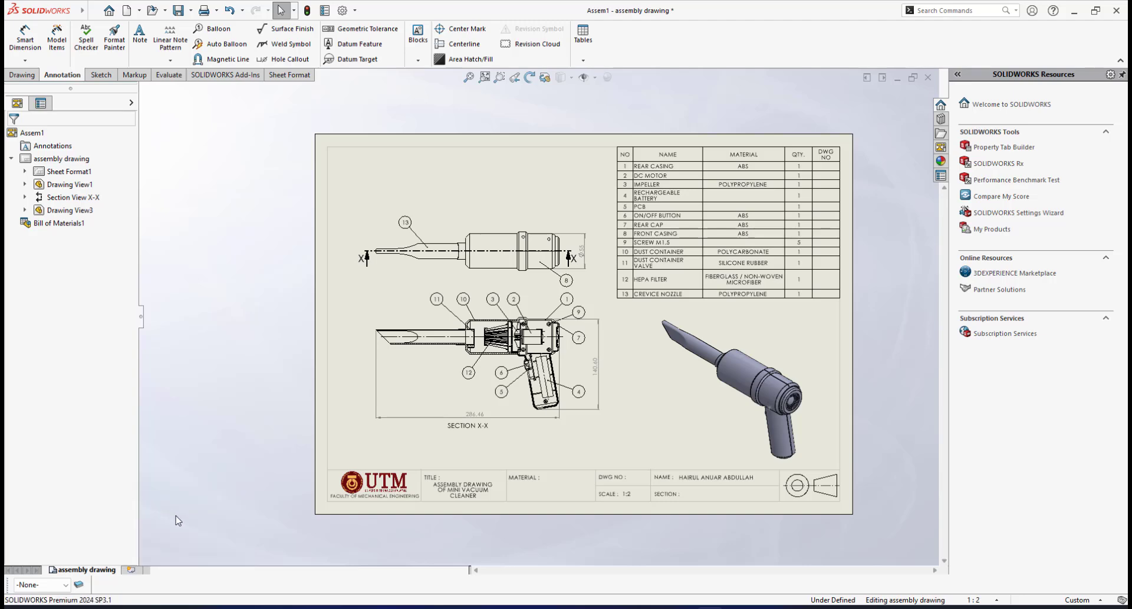
right_click(111, 572)
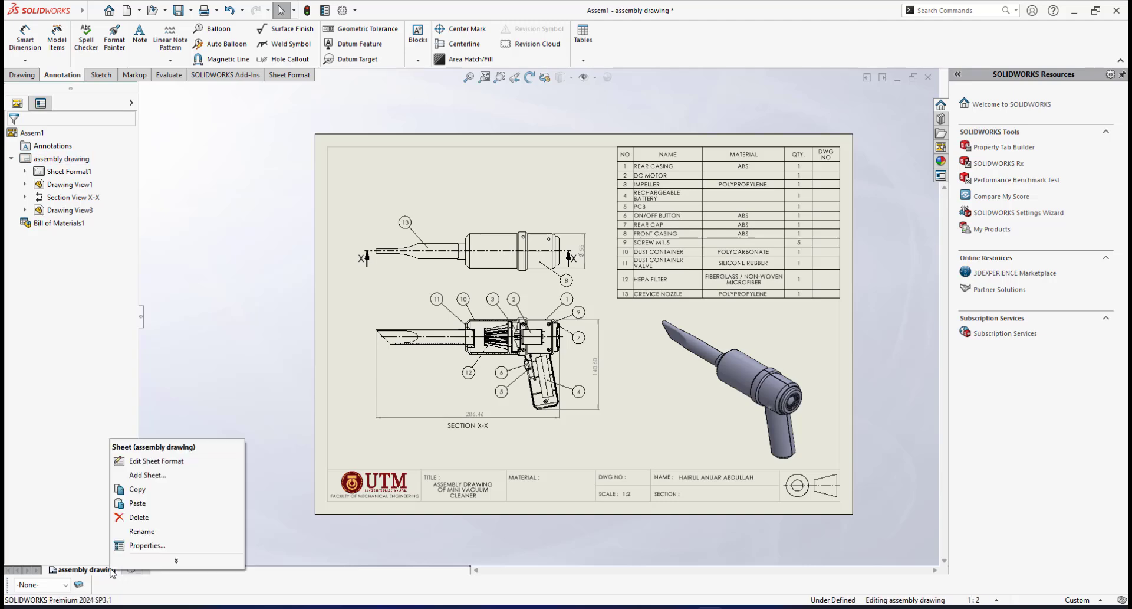
left_click(142, 503)
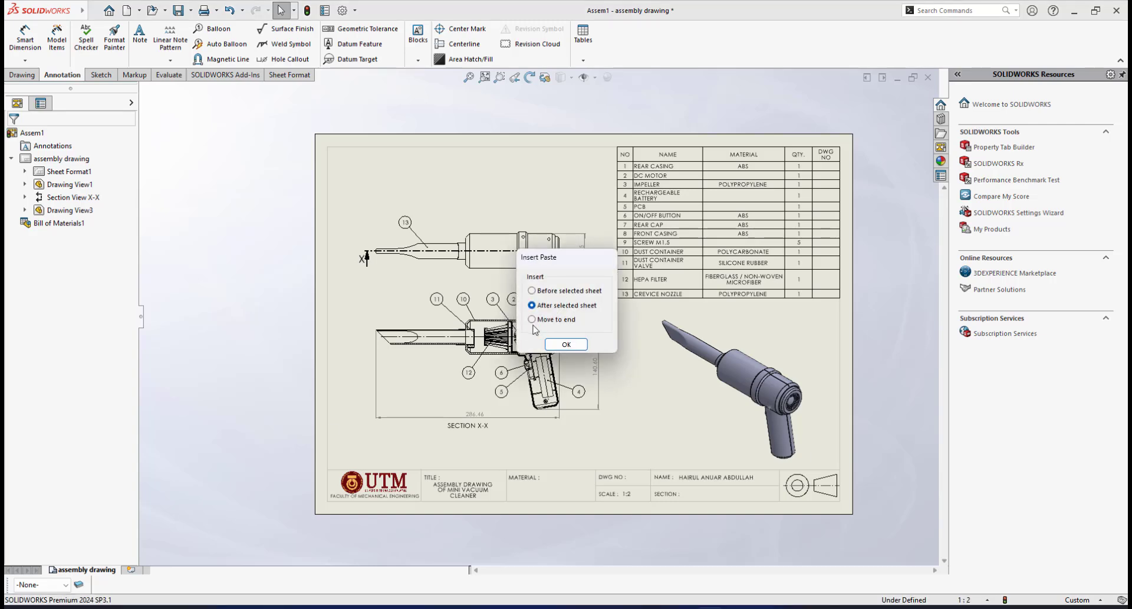
left_click(567, 345)
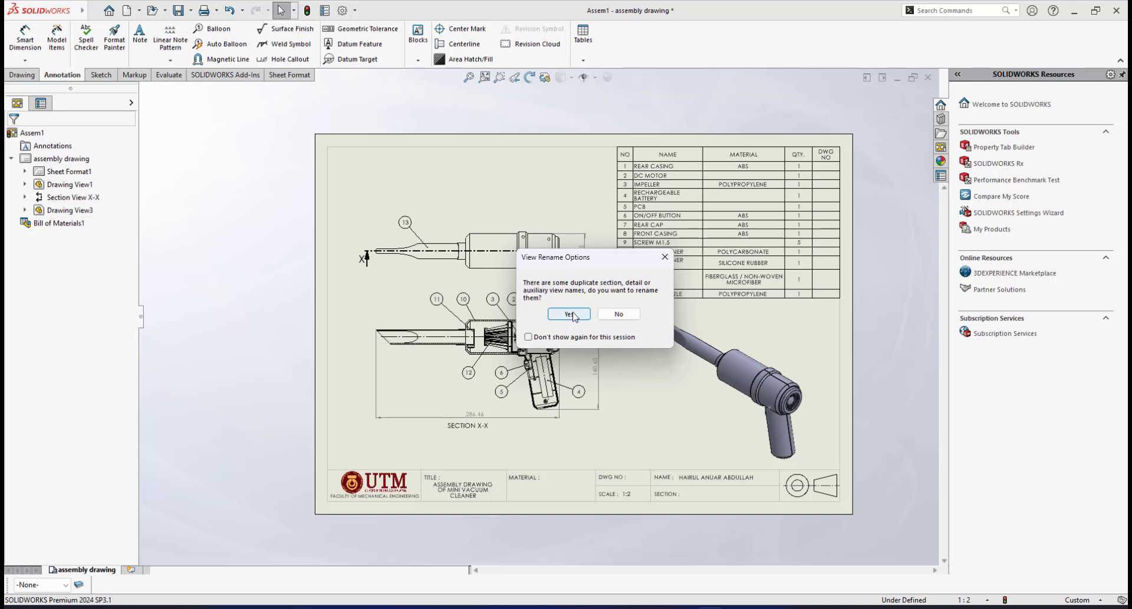
left_click(570, 315)
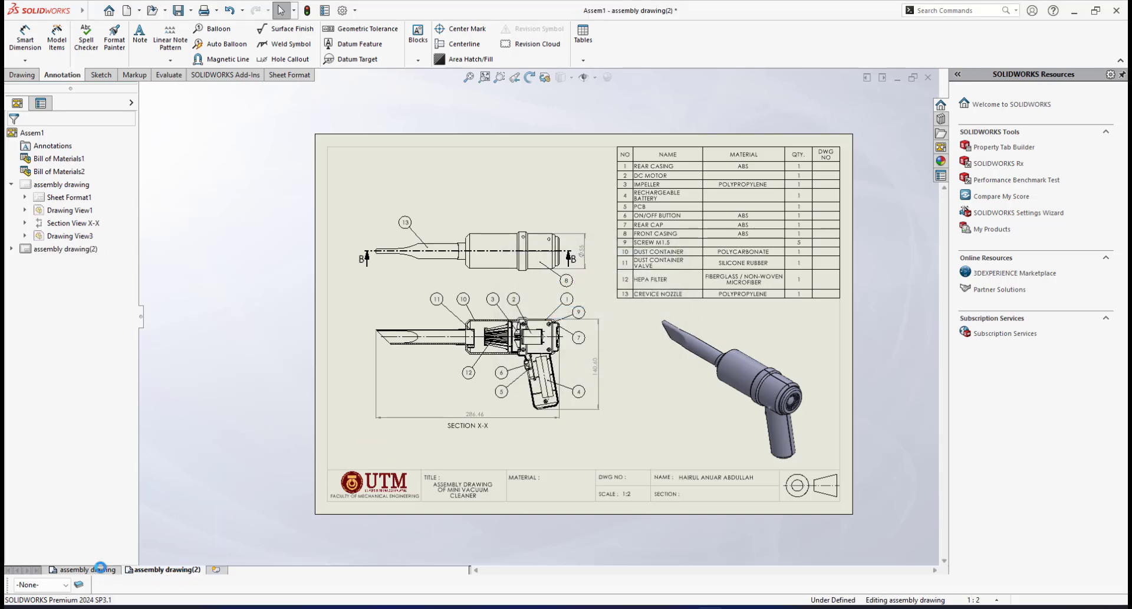
left_click(103, 570)
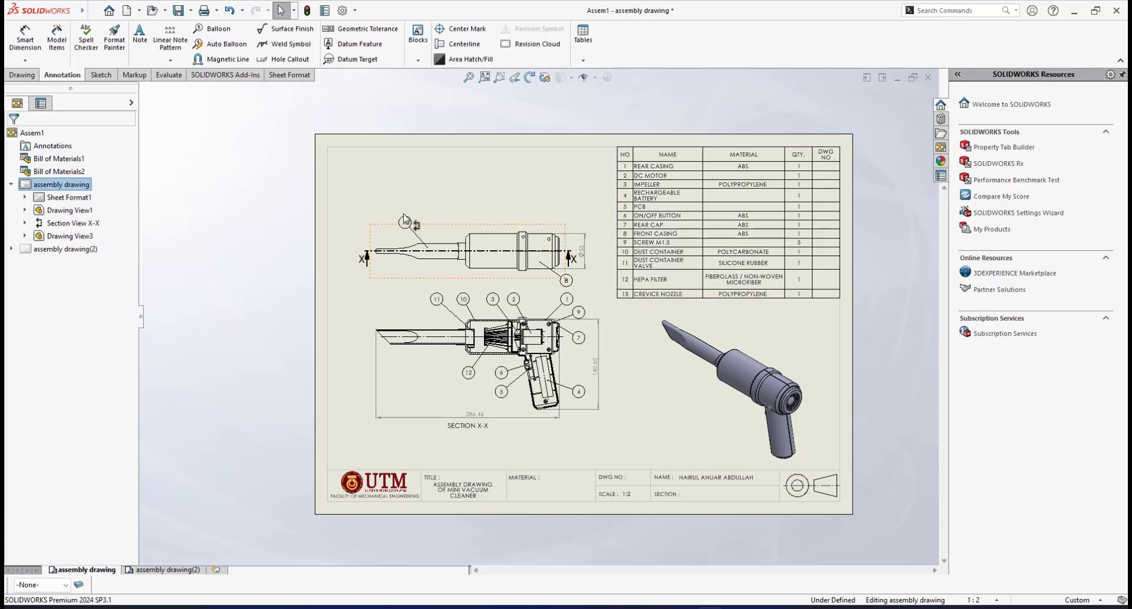
left_click(165, 570)
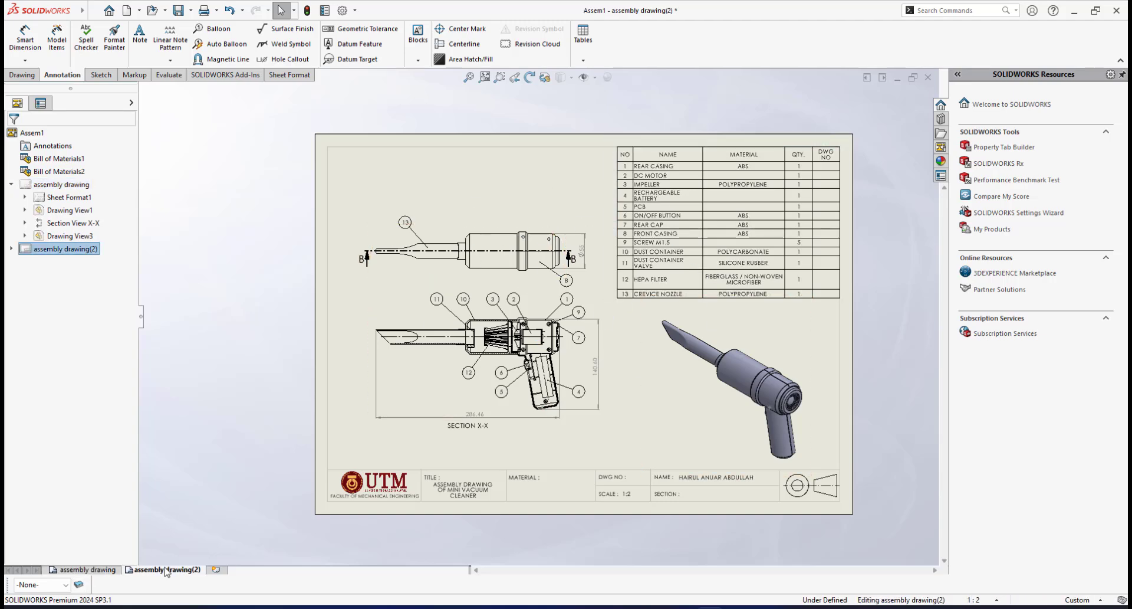
- Rename the copied sheet as "exploded view dwg"
right_click(177, 571)
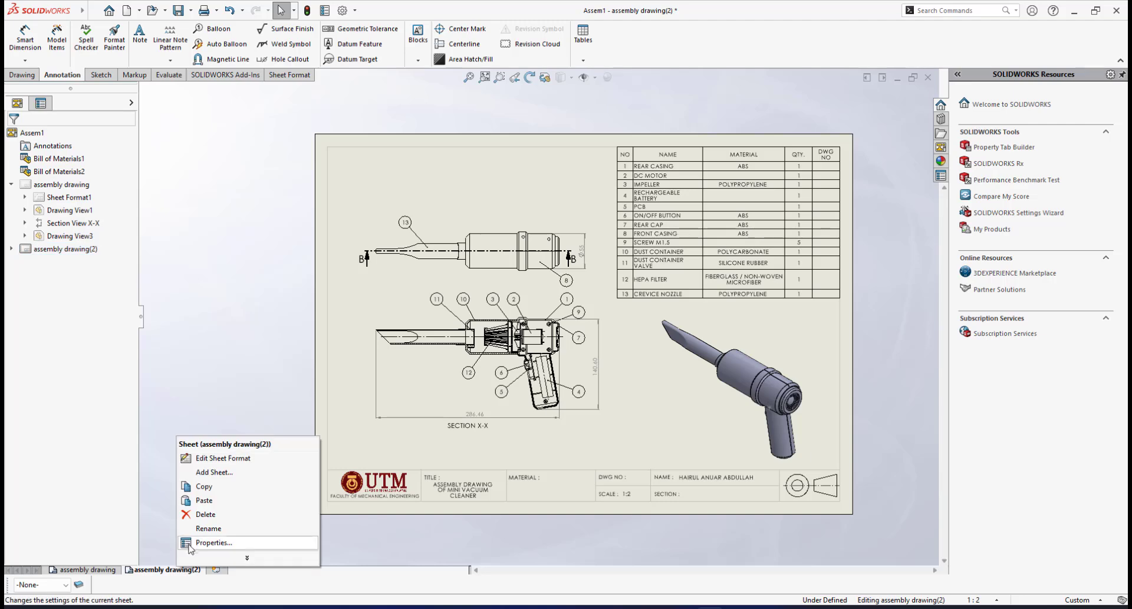
left_click(207, 529)
type("exploded view dwg")
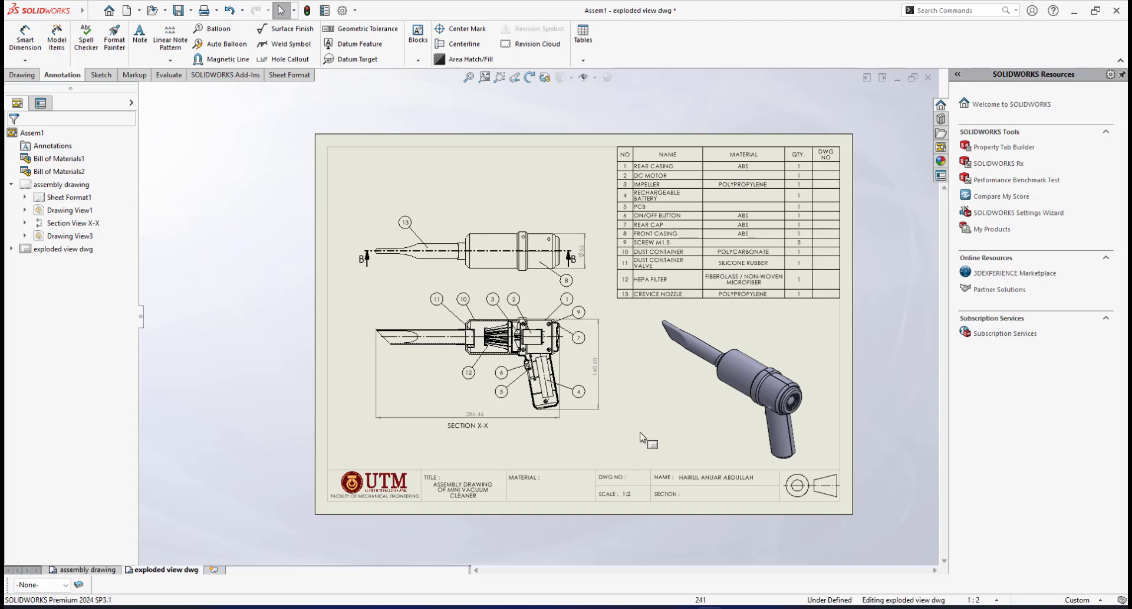
left_click(647, 384)
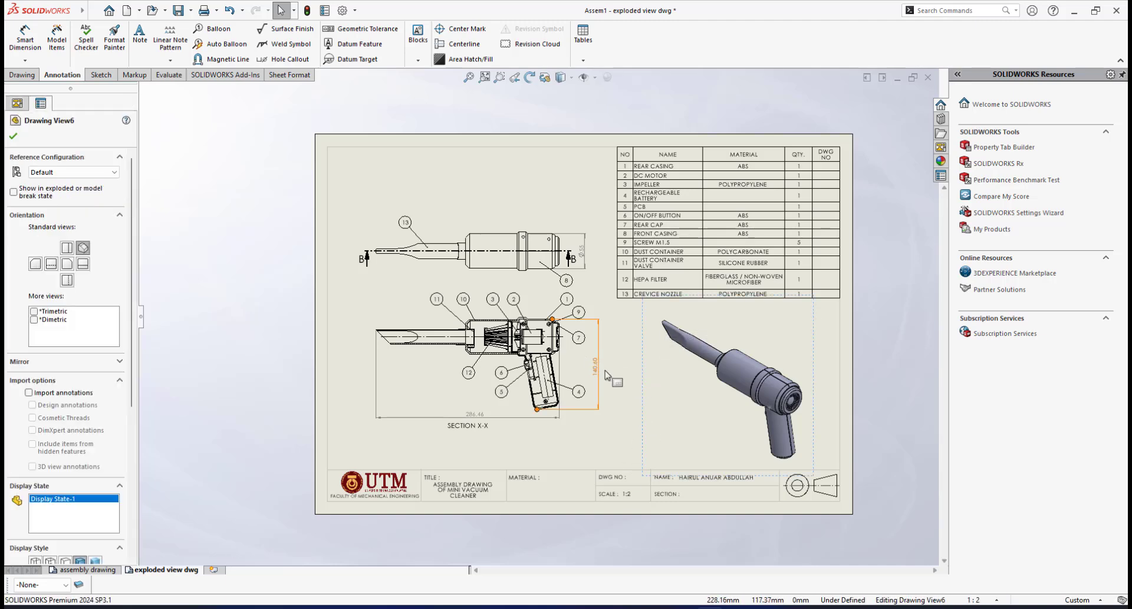
left_click(613, 376)
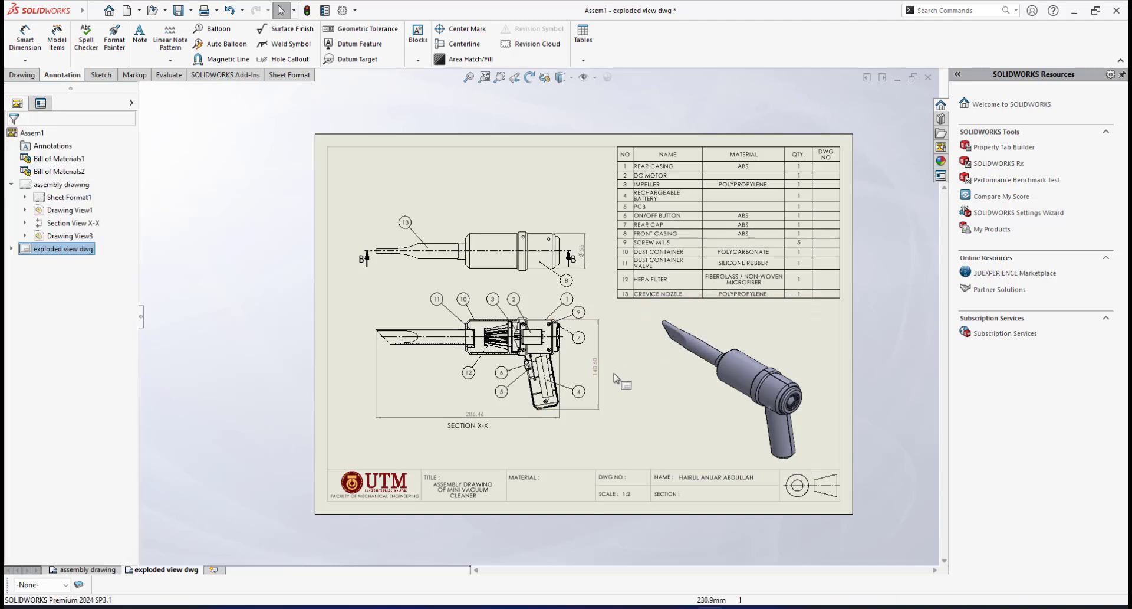
- Delete the section view and its parent top view from the exploded view dwg sheet, keeping the isometric view and parts table
left_click(504, 415)
key("Delete")
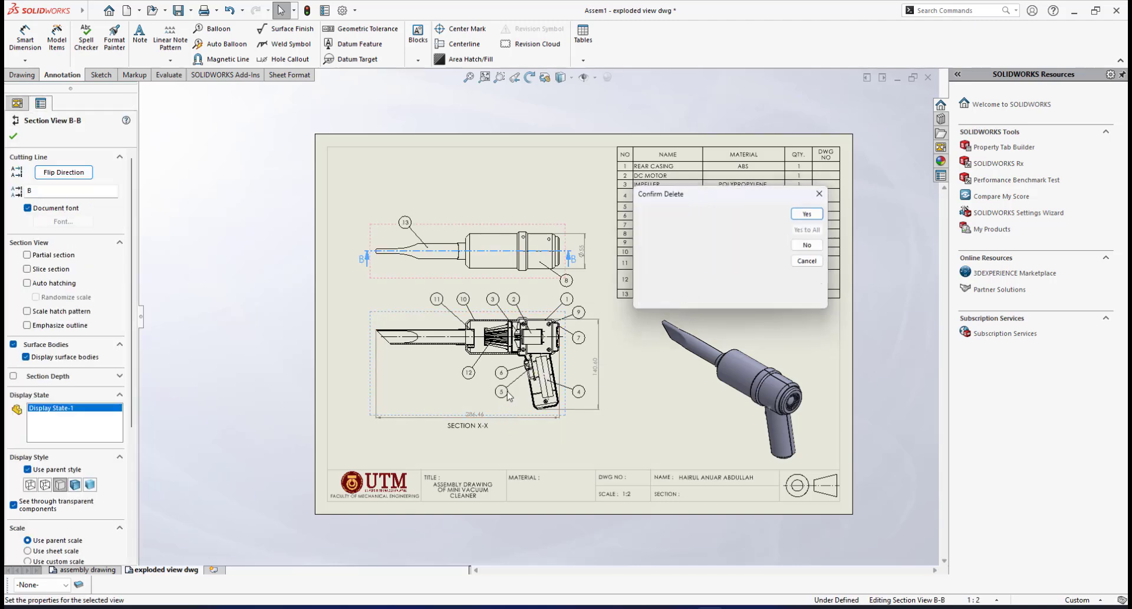
left_click(809, 213)
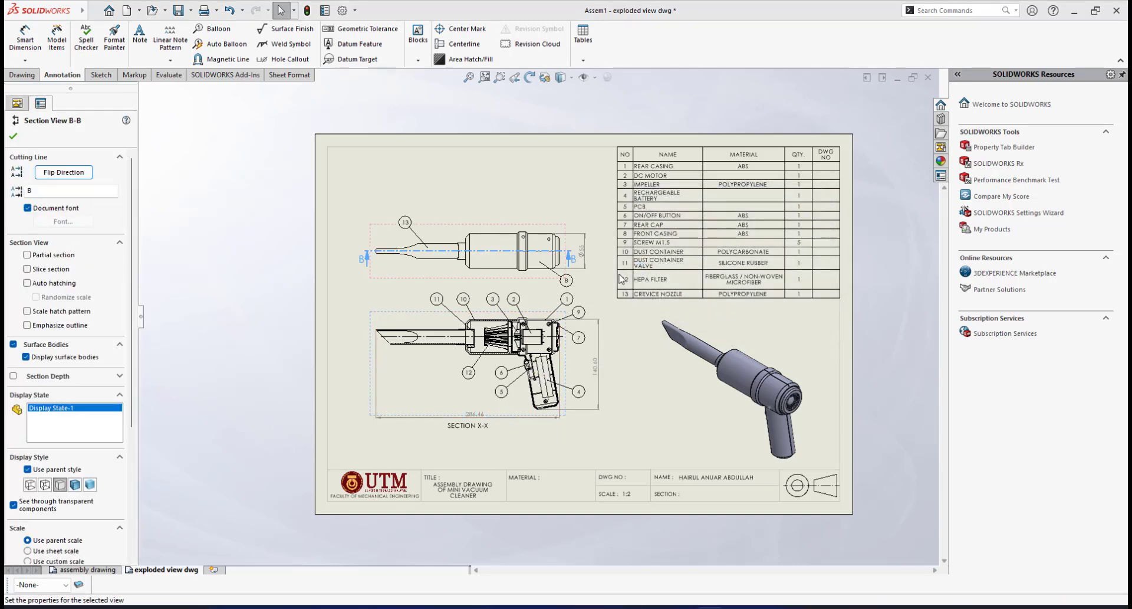
left_click(481, 285)
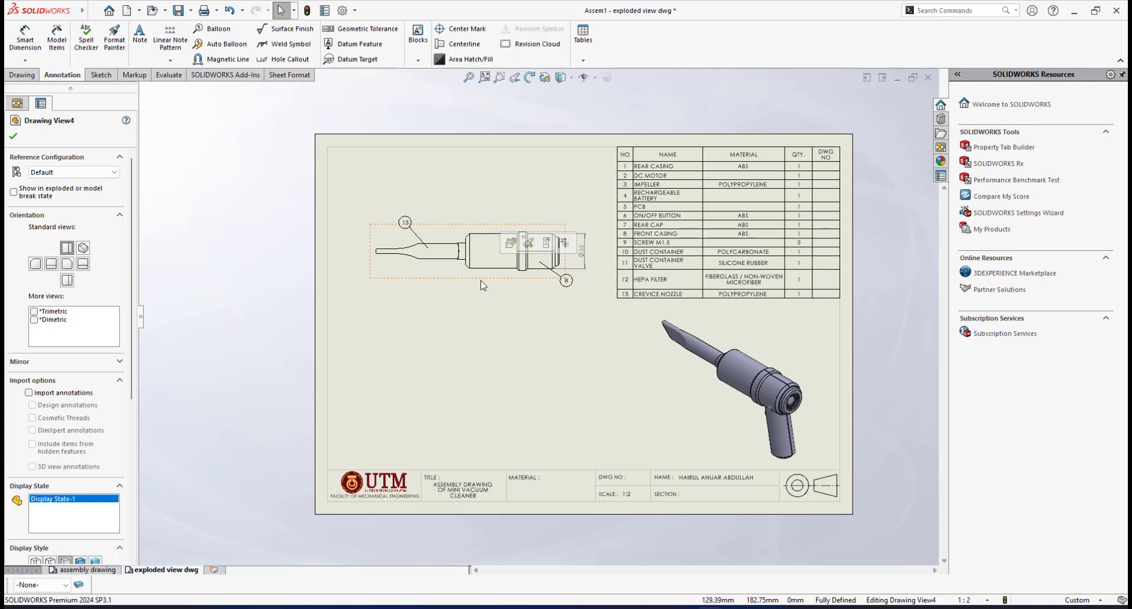
key("Delete")
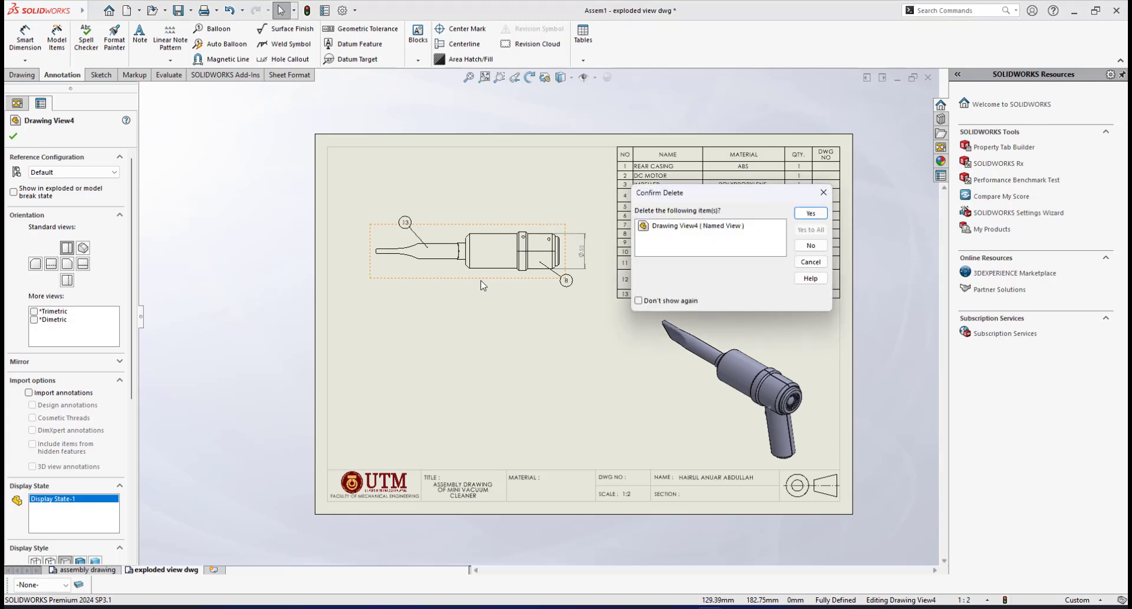
left_click(811, 213)
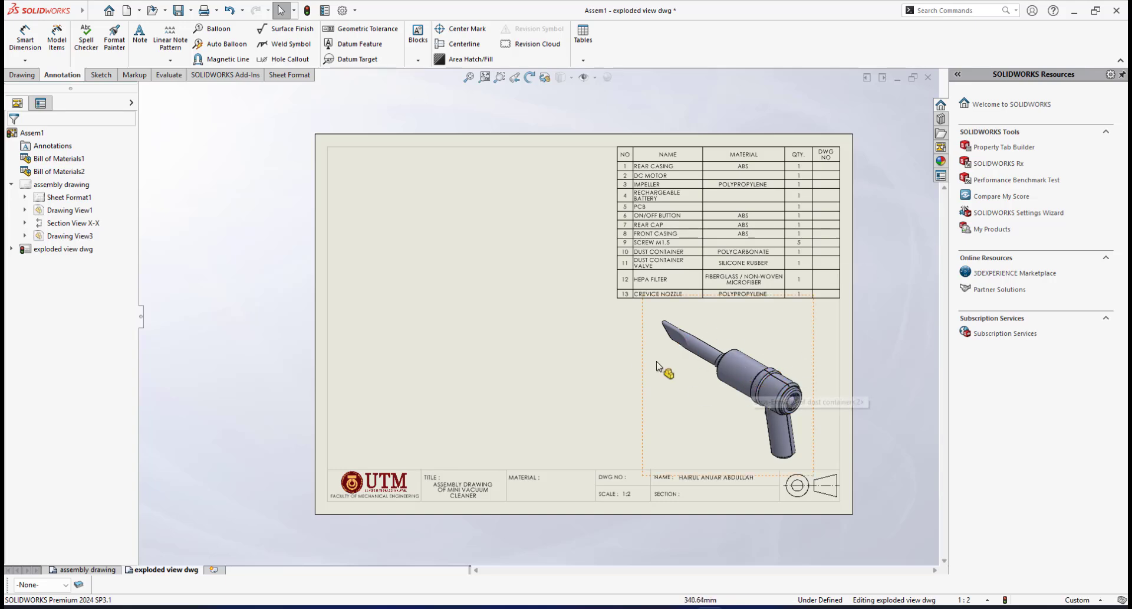
- Refresh the available model views and place the full assembly's Isometric Exploded view on the empty left half of the sheet
scroll(536, 321, "up", 2)
scroll(530, 310, "down", 2)
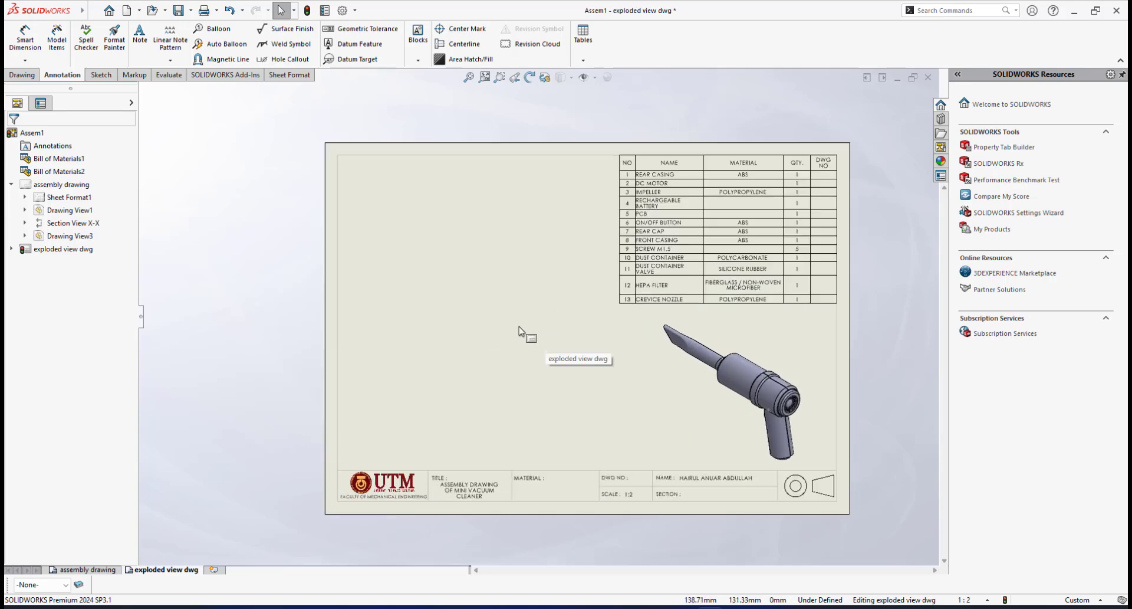
scroll(523, 325, "down", 1)
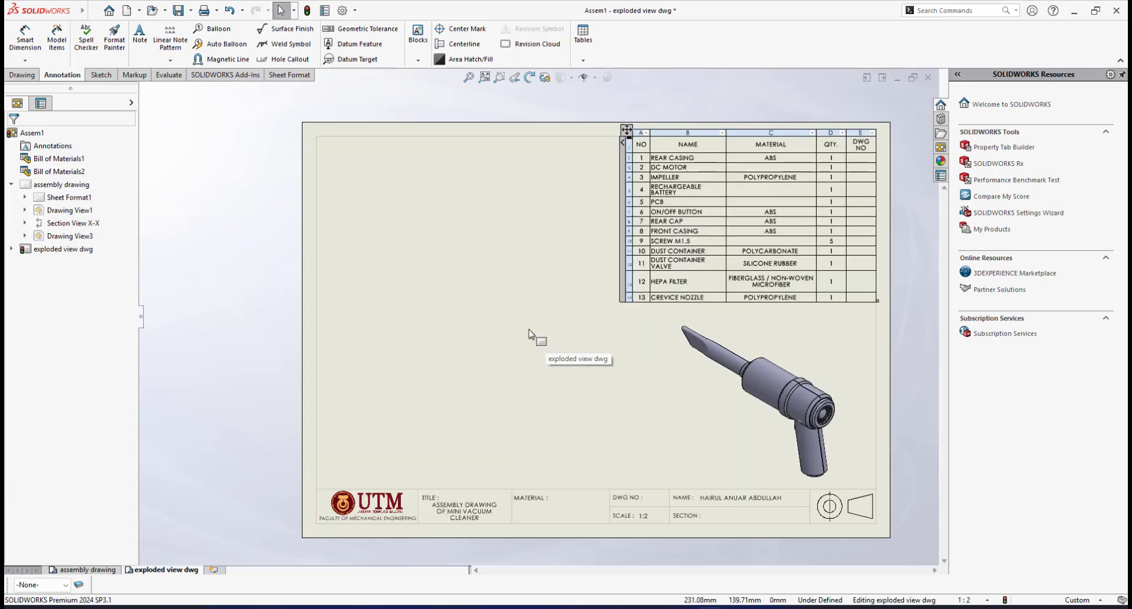
left_click(941, 148)
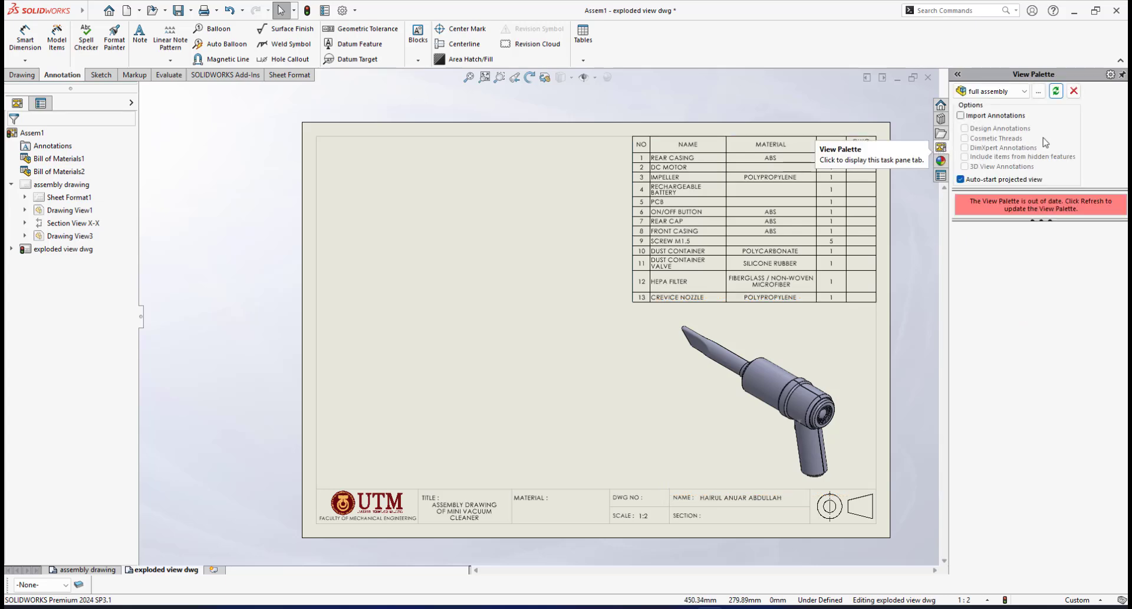
left_click(1056, 92)
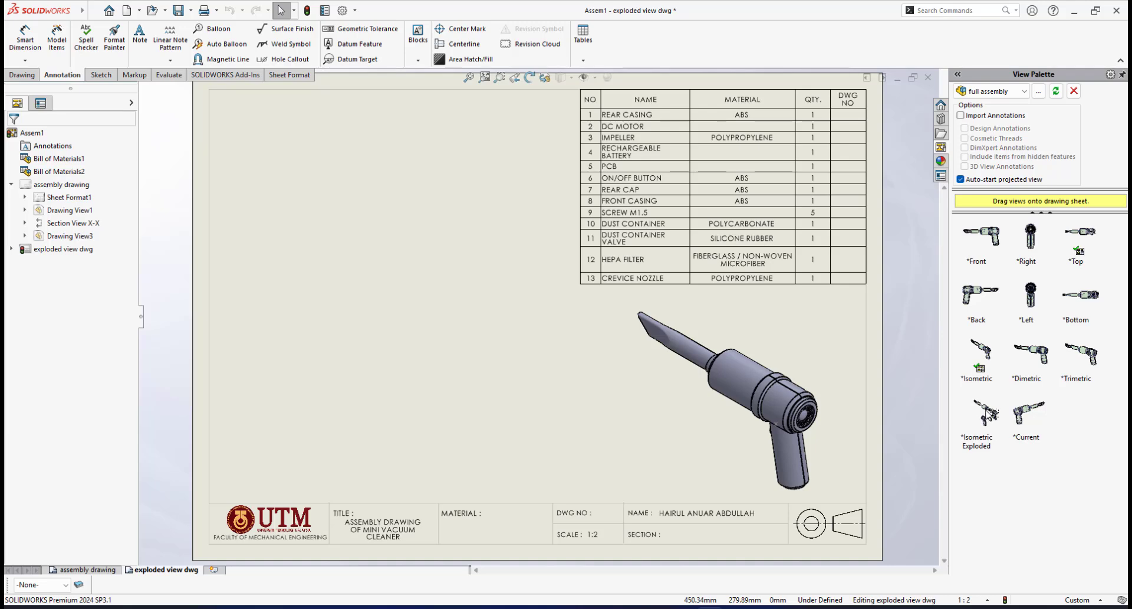
mouse_move(981, 413)
left_mouse_down()
mouse_move(660, 294)
mouse_move(383, 349)
mouse_move(678, 349)
left_mouse_up()
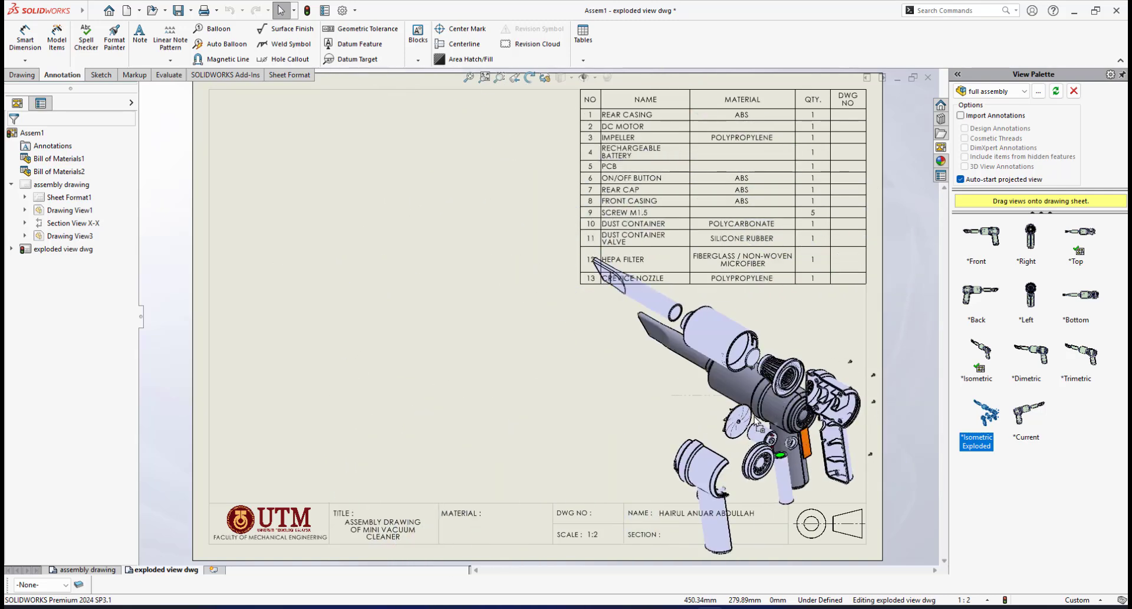
mouse_move(760, 428)
left_mouse_down()
mouse_move(737, 408)
mouse_move(751, 371)
mouse_move(767, 365)
mouse_move(761, 354)
mouse_move(918, 335)
mouse_move(767, 345)
mouse_move(704, 332)
mouse_move(602, 336)
mouse_move(335, 267)
mouse_move(324, 278)
mouse_move(358, 277)
left_mouse_up()
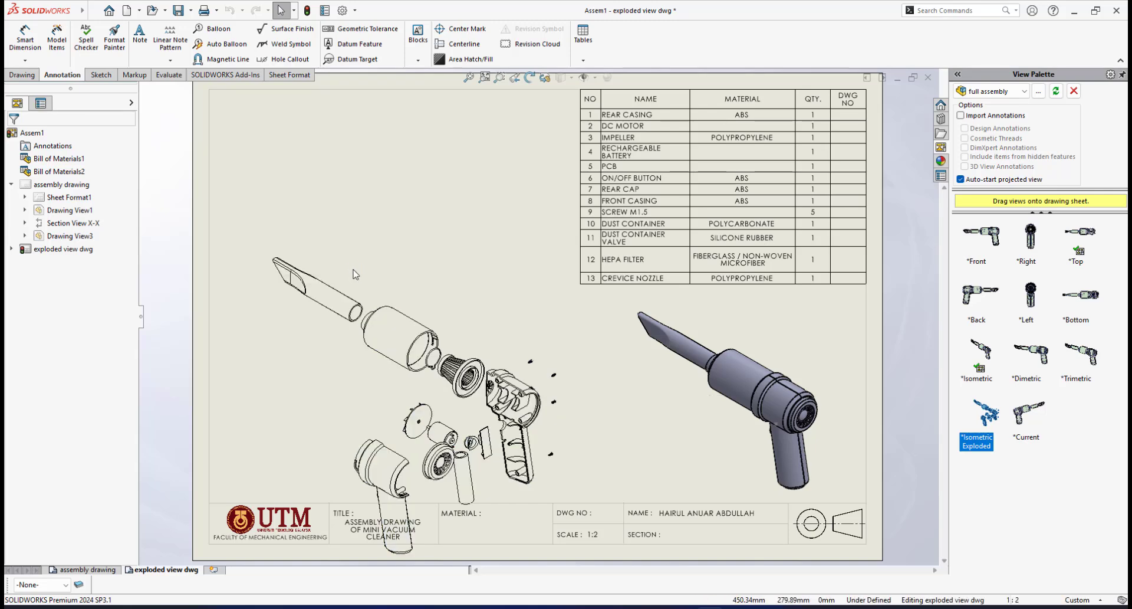
- Break the exploded view's alignment and move the view up inside the sheet border, clear of the title block
right_click(576, 360)
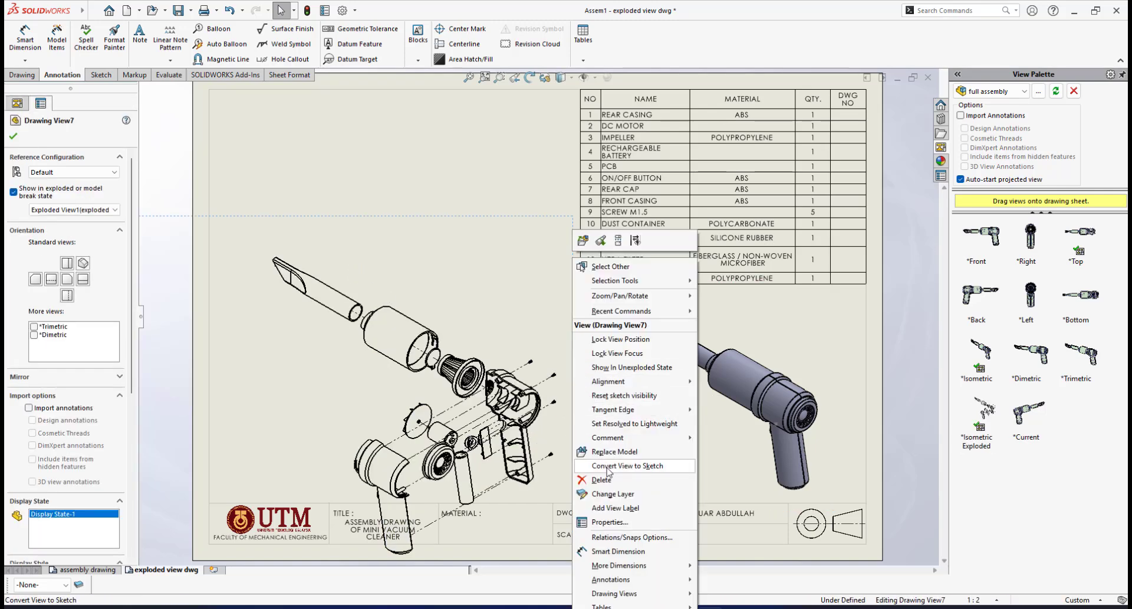
mouse_move(617, 387)
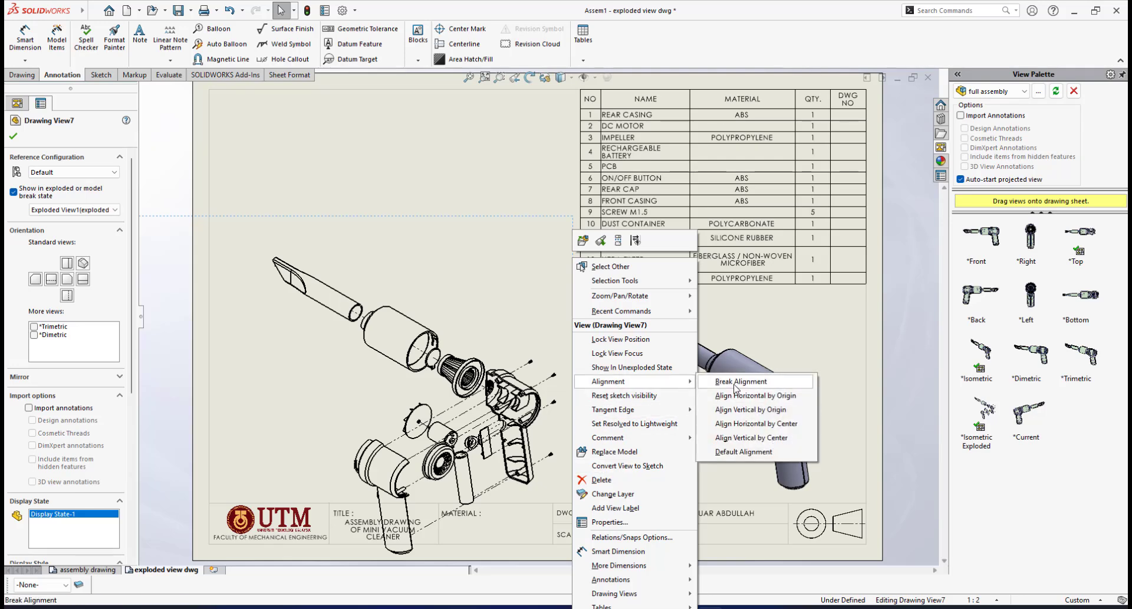
left_click(735, 382)
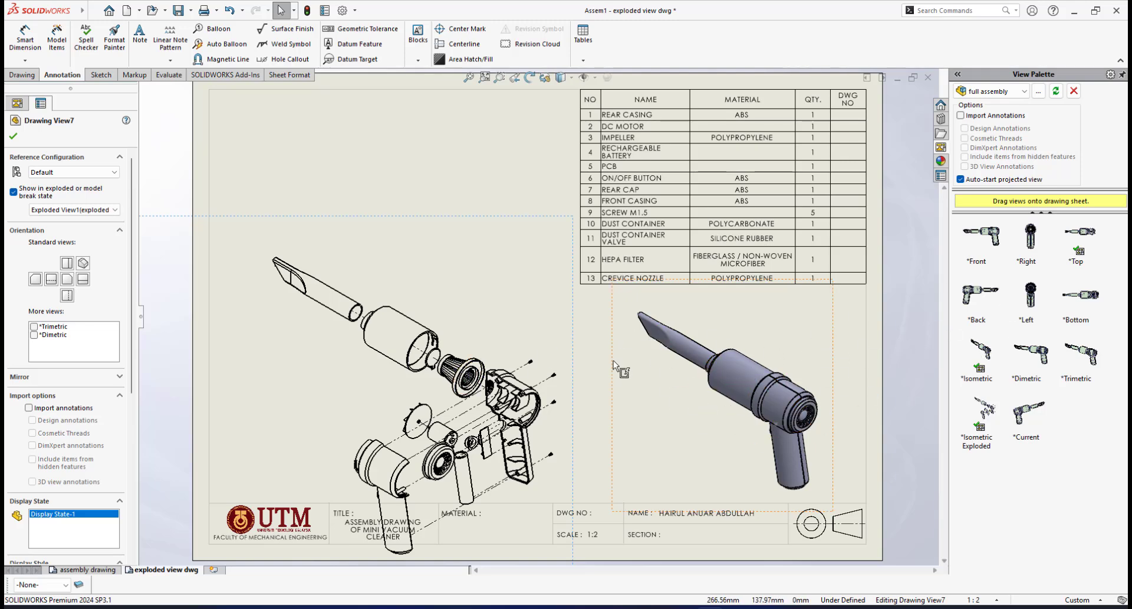
scroll(488, 382, "up", 3)
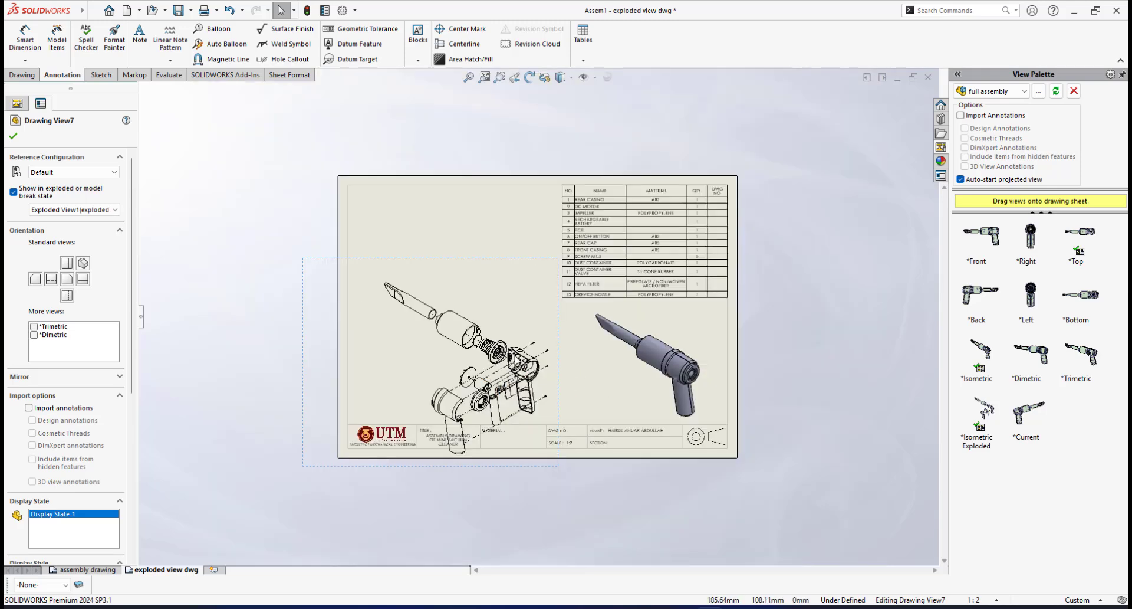
scroll(503, 359, "down", 1)
left_click_drag(574, 319, 556, 260)
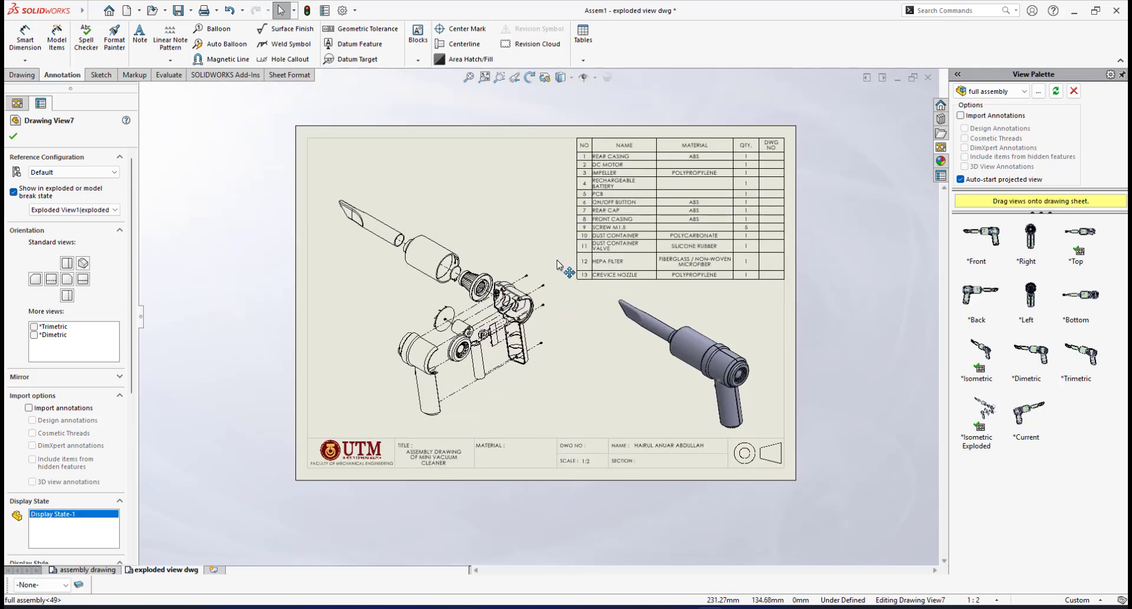
- Try a 1:1 sheet scale and return the sheet to 1:2
scroll(460, 306, "down", 2)
scroll(460, 306, "down", 1)
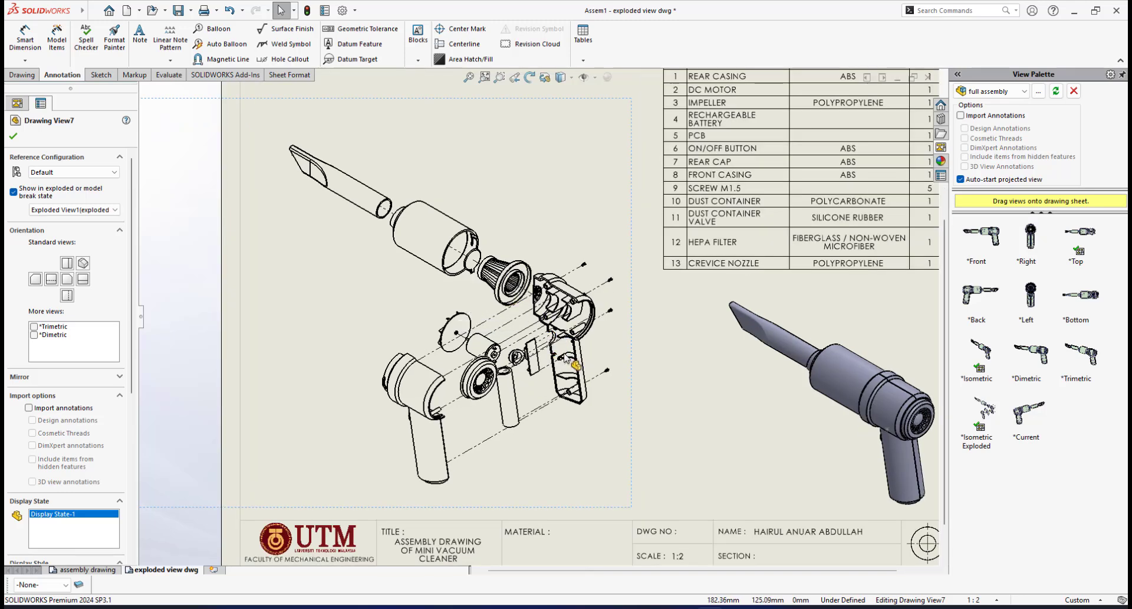
scroll(564, 358, "up", 1)
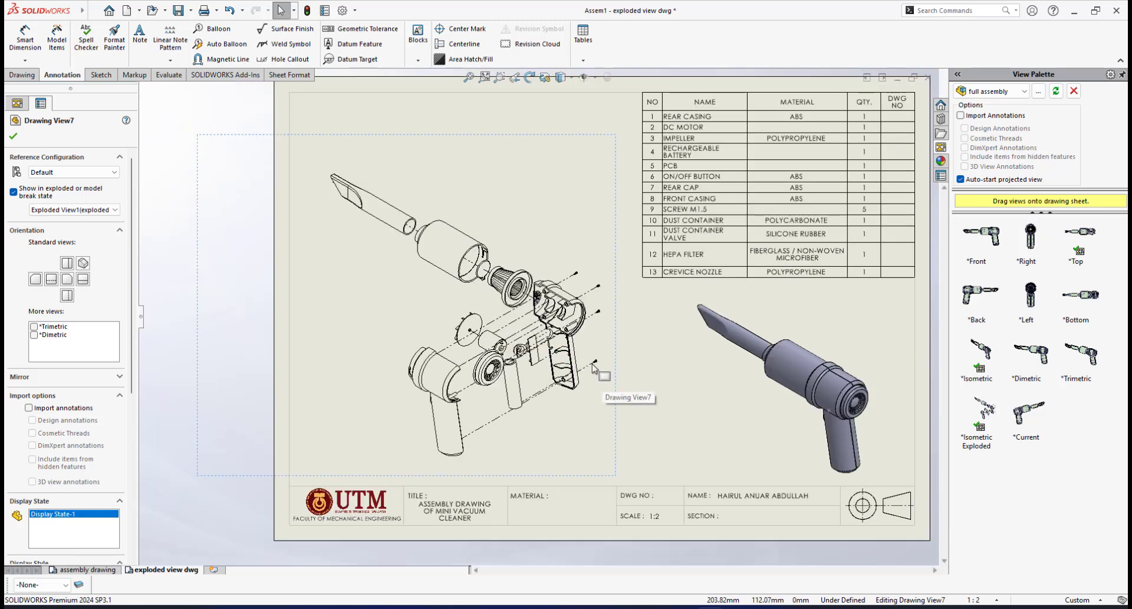
left_click(996, 601)
left_click(962, 384)
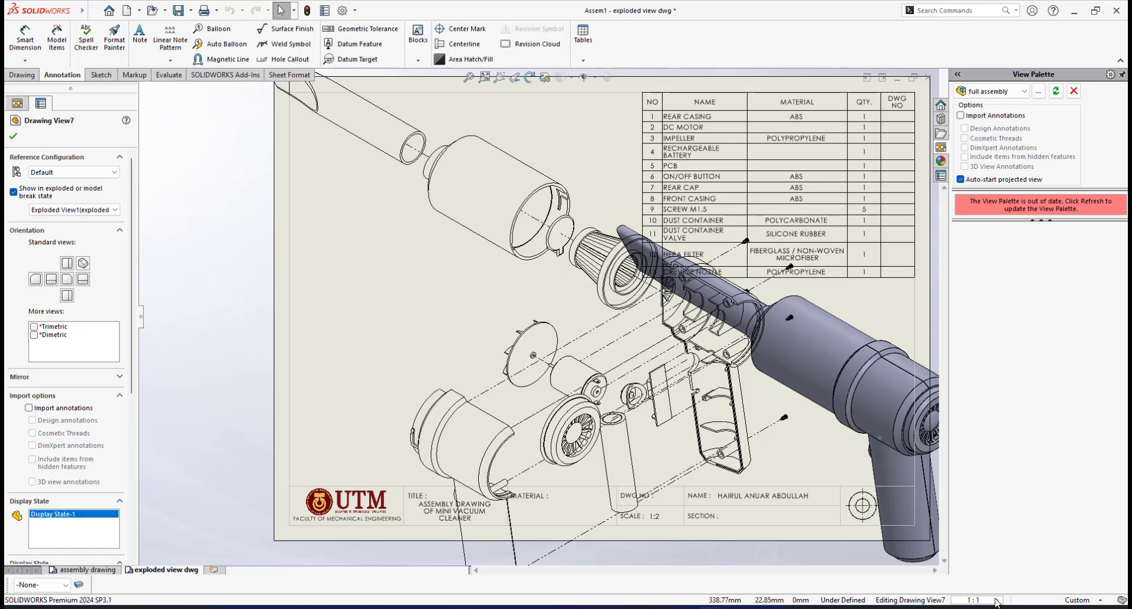
left_click(995, 602)
left_click(970, 395)
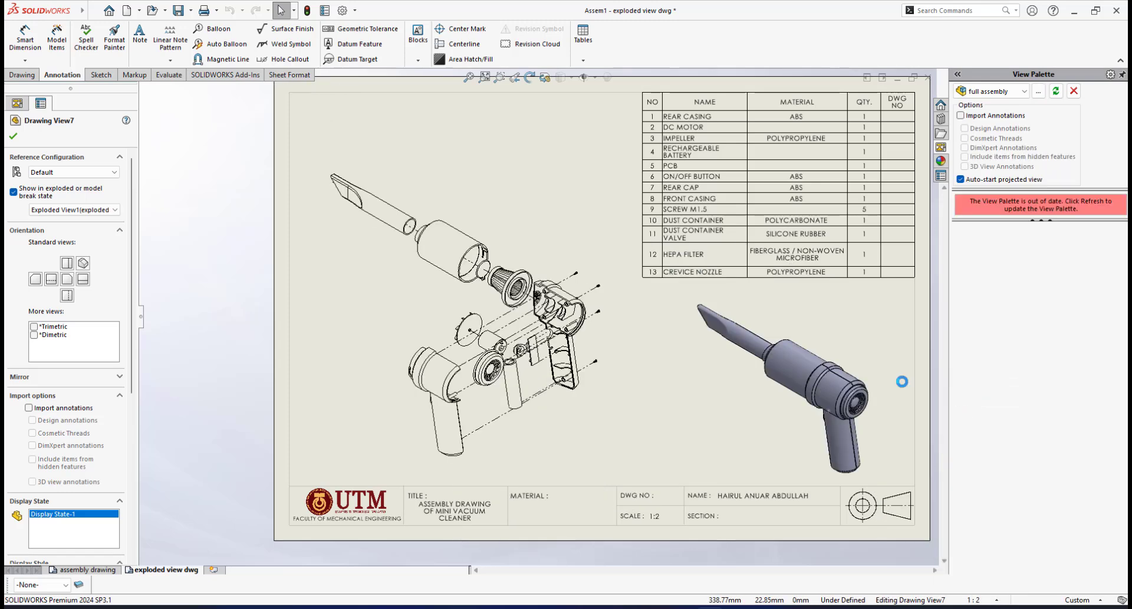
- Move the exploded view slightly higher beside the parts table and set its tangent edges to removed
middle_click_drag(673, 343, 672, 378)
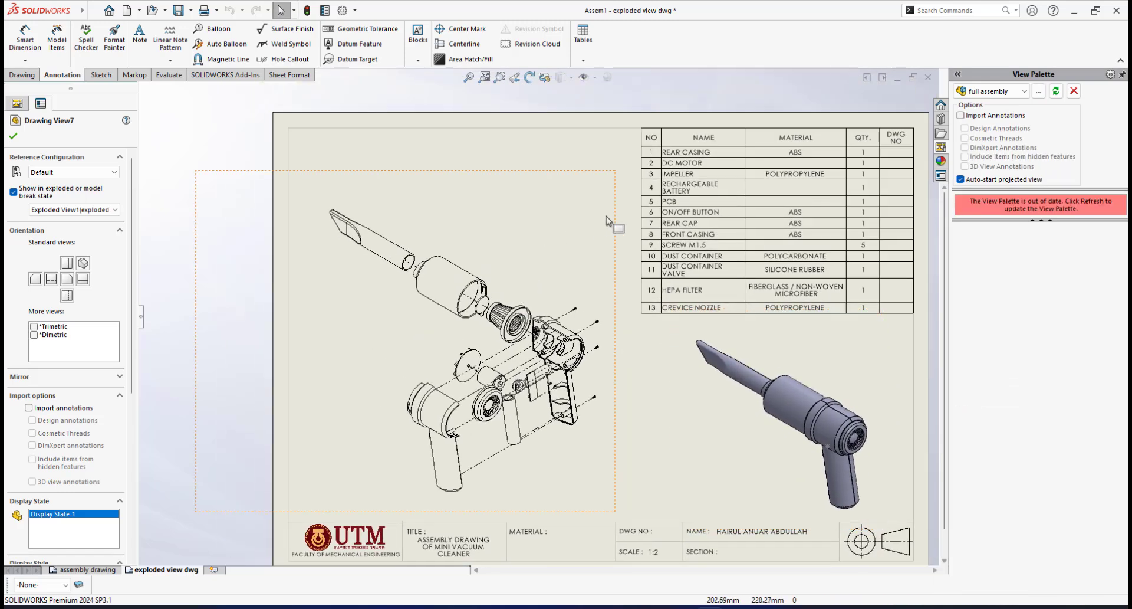
left_click_drag(624, 222, 623, 201)
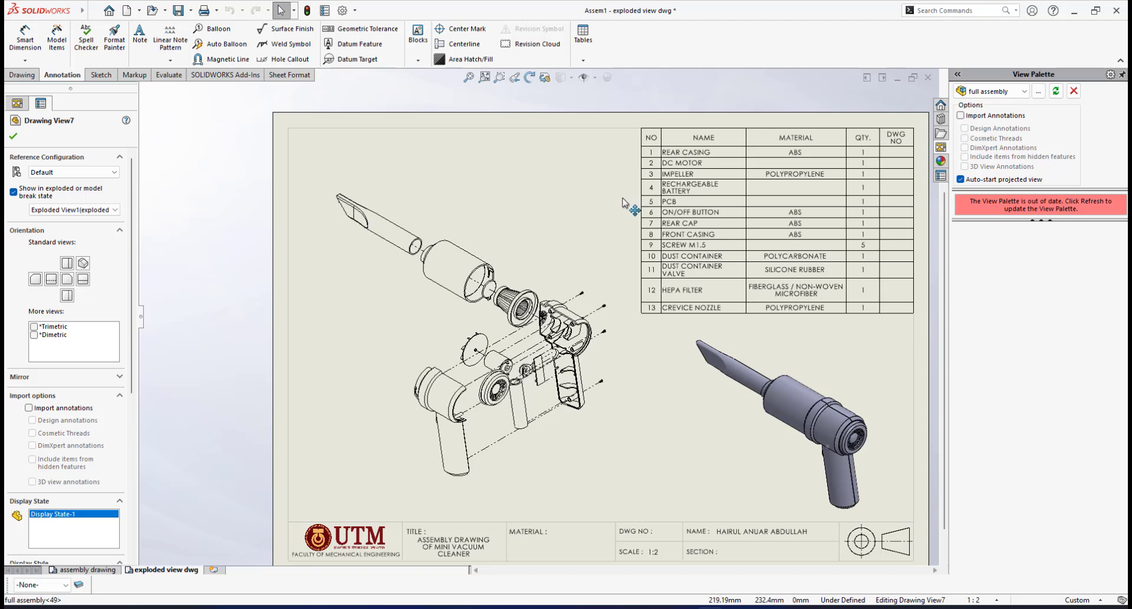
right_click(624, 348)
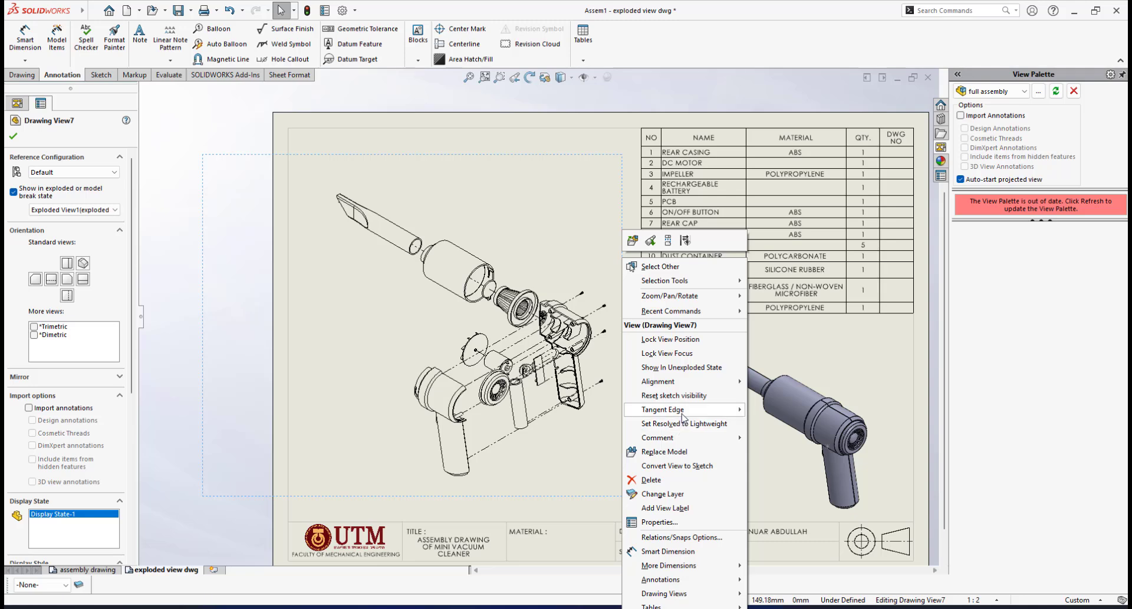
mouse_move(695, 409)
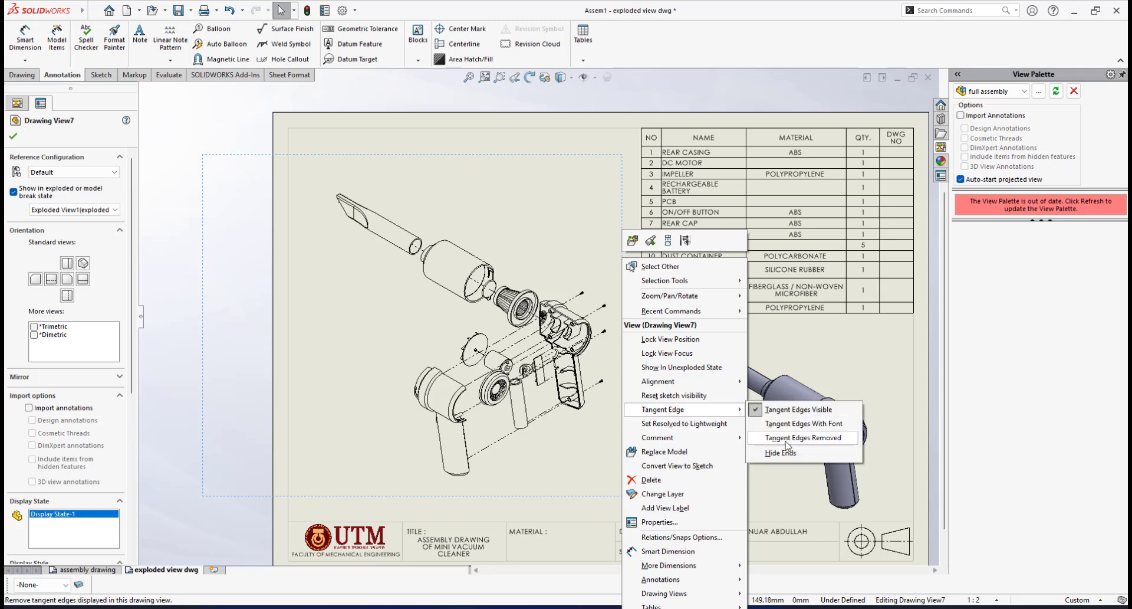
left_click(816, 437)
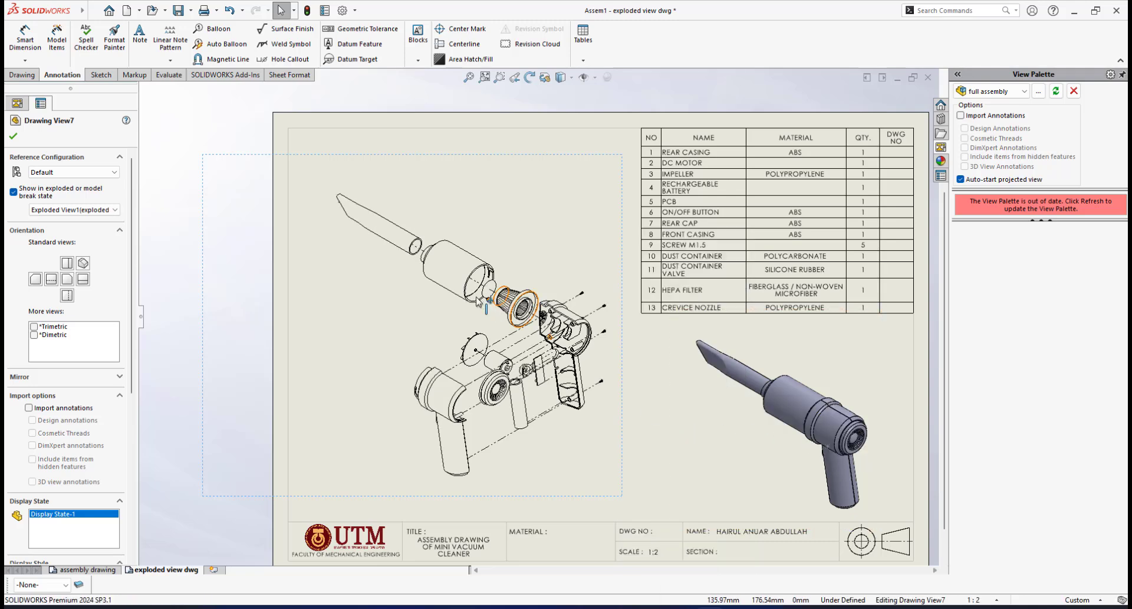
scroll(448, 248, "down", 5)
scroll(472, 295, "up", 4)
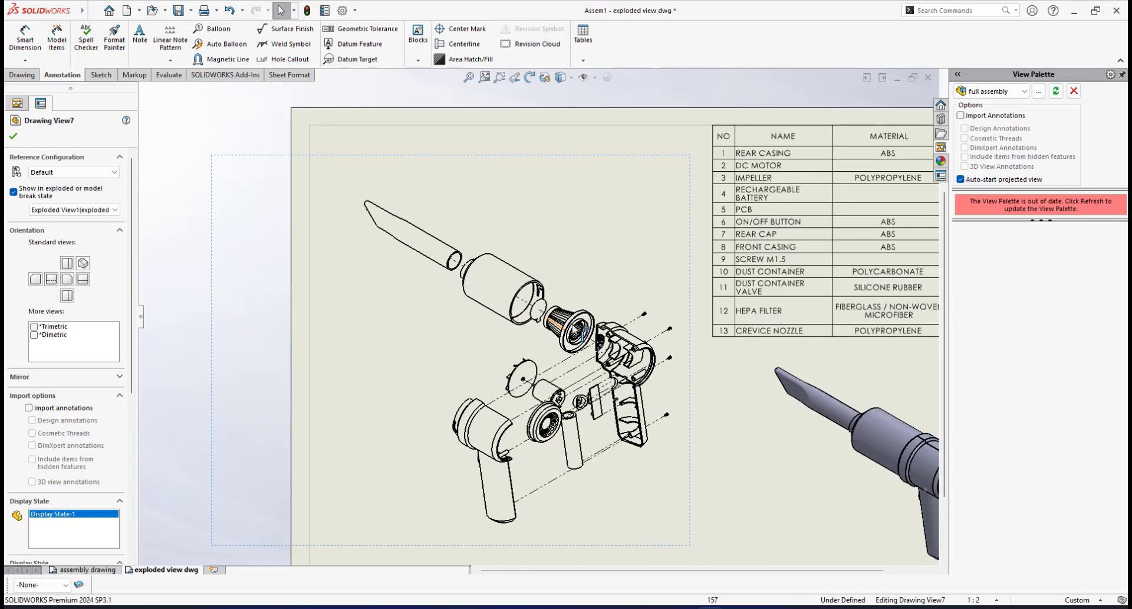
scroll(513, 371, "down", 3)
scroll(514, 372, "up", 4)
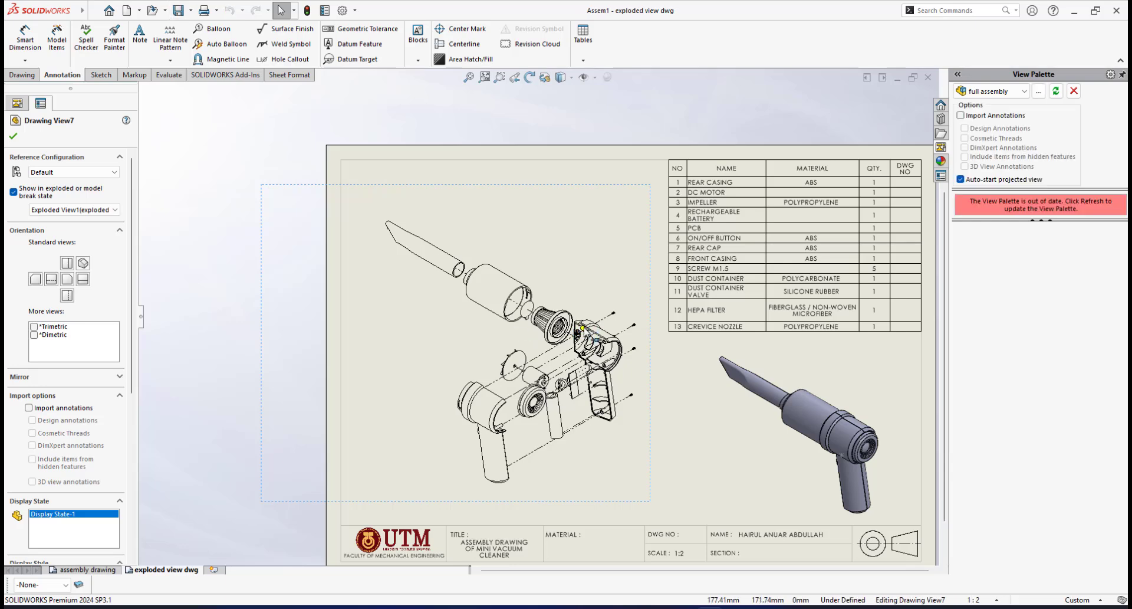
scroll(542, 322, "down", 1)
scroll(557, 326, "up", 2)
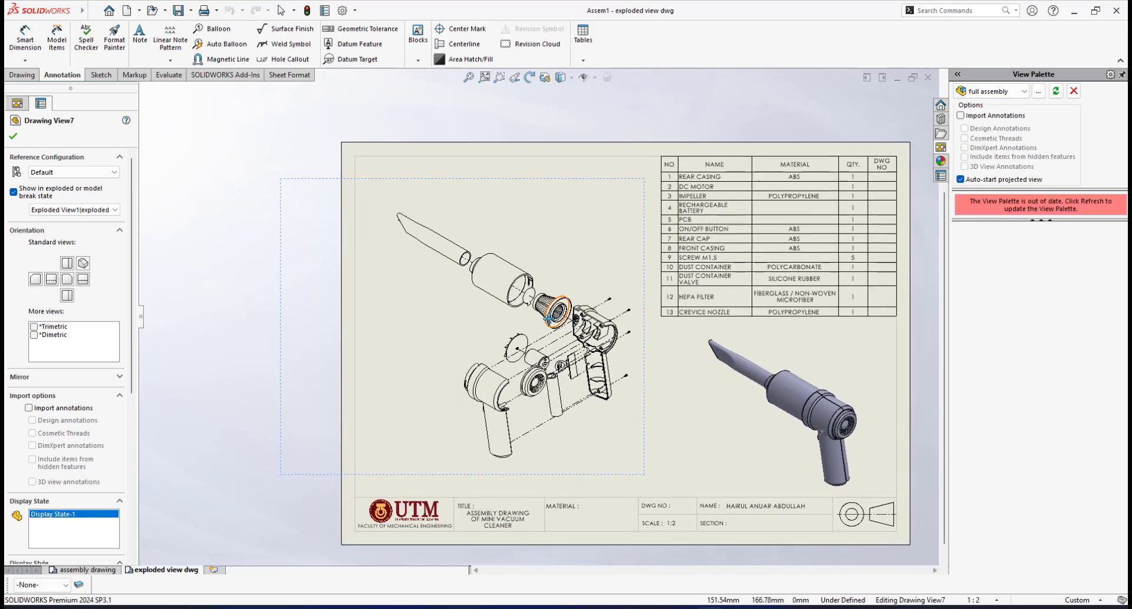
left_click(589, 104)
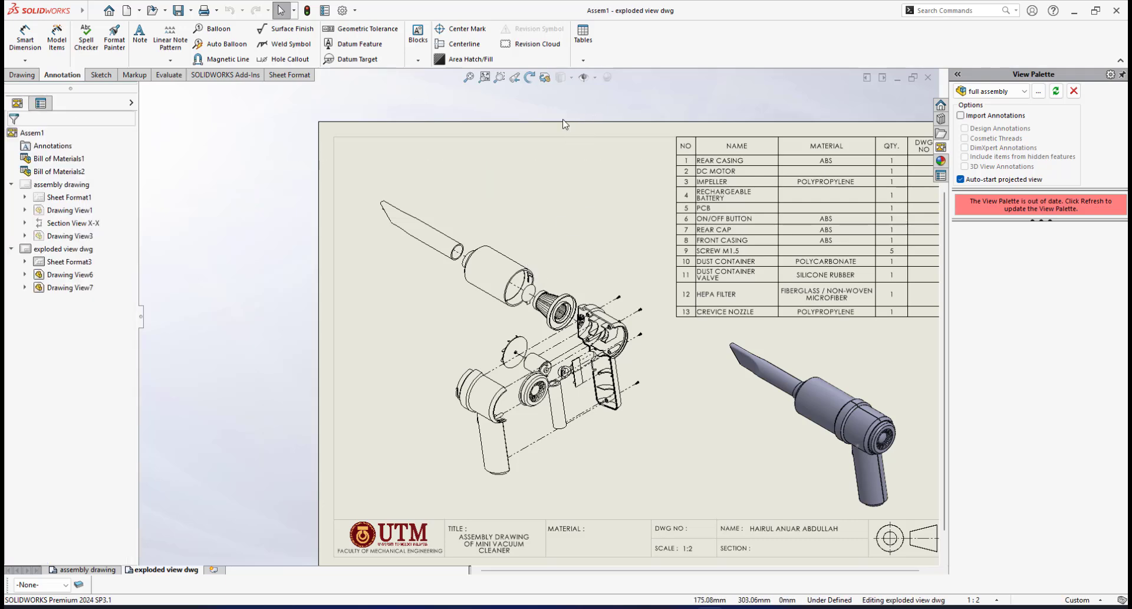
- Start the Balloon command and place a circular item-number balloon for the rear casing above it
left_click(218, 29)
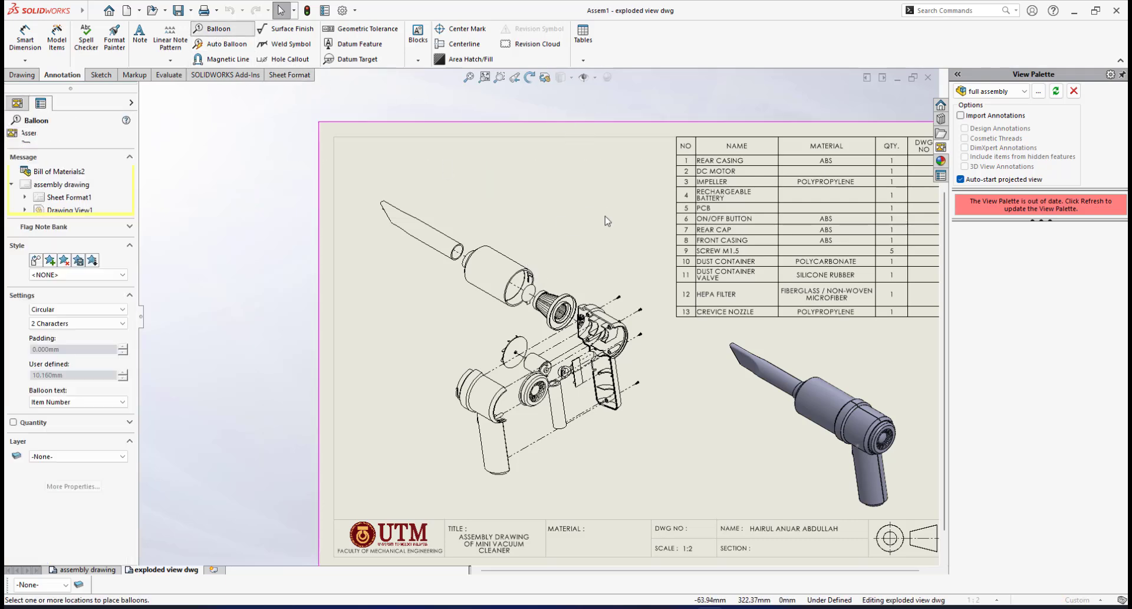
scroll(704, 233, "down", 2)
scroll(678, 247, "down", 3)
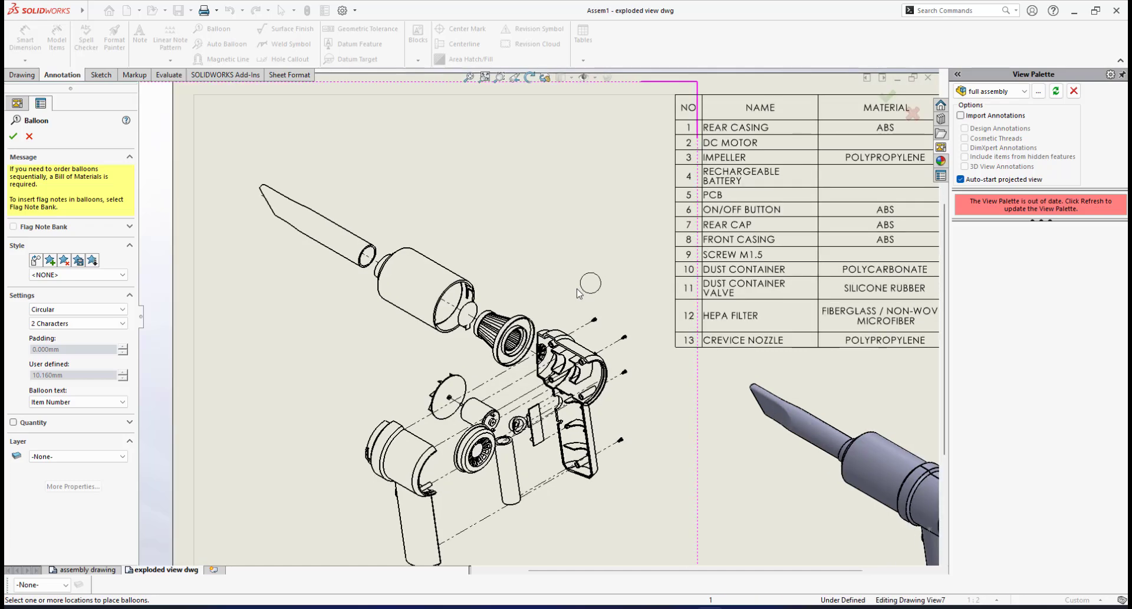
middle_click_drag(480, 433, 463, 450)
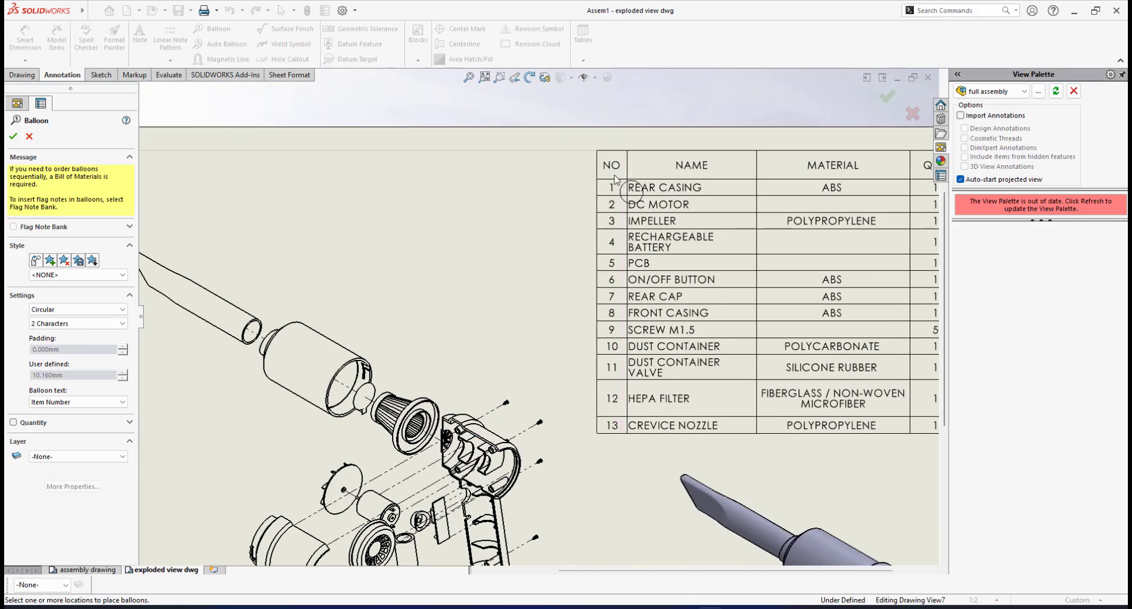
mouse_move(553, 309)
middle_mouse_down()
mouse_move(649, 210)
mouse_move(577, 256)
mouse_move(533, 304)
mouse_move(609, 185)
middle_mouse_up()
scroll(588, 242, "down", 2)
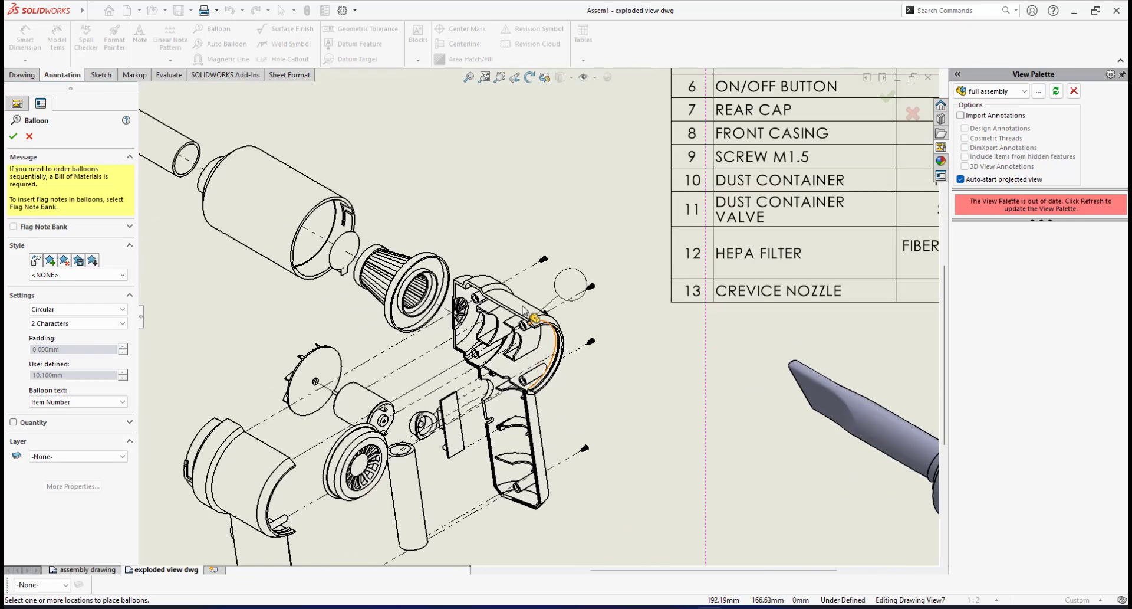
left_click(602, 220)
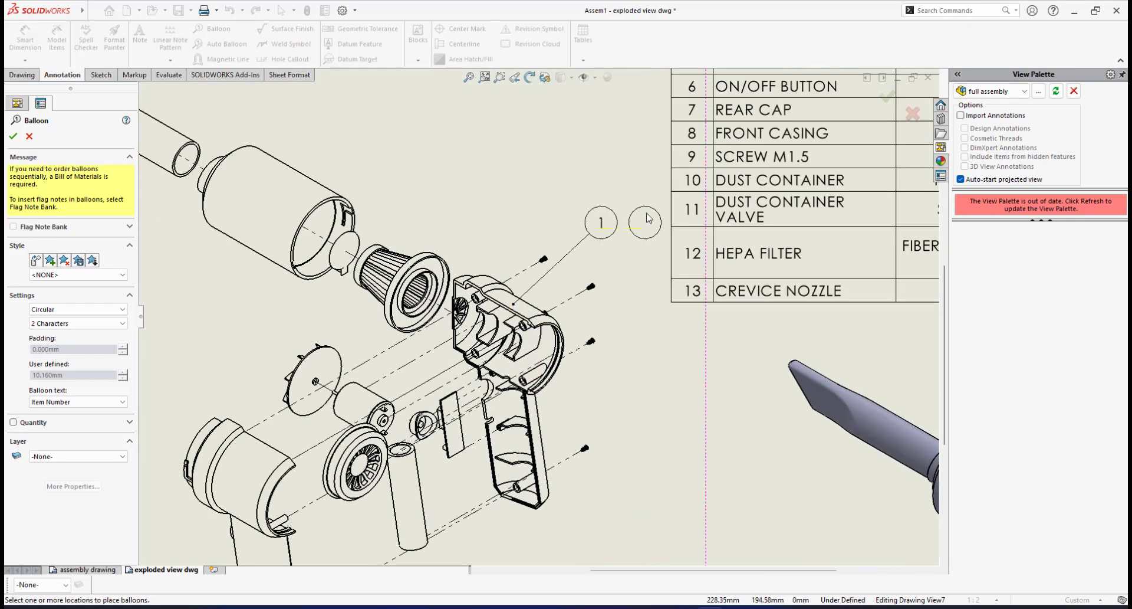
- Attach an item-number balloon to the DC motor and place it to the upper left of the impeller
scroll(714, 200, "up", 1)
mouse_move(714, 200)
middle_mouse_down()
mouse_move(686, 217)
mouse_move(702, 353)
mouse_move(768, 295)
middle_mouse_up()
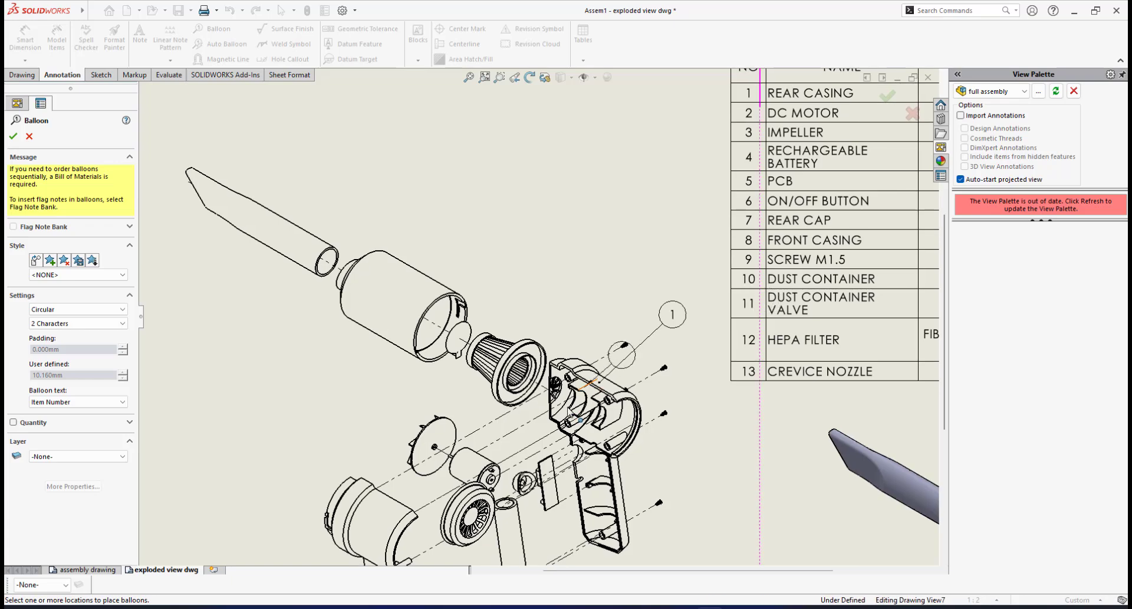
middle_click_drag(509, 417, 638, 307)
scroll(606, 346, "down", 1)
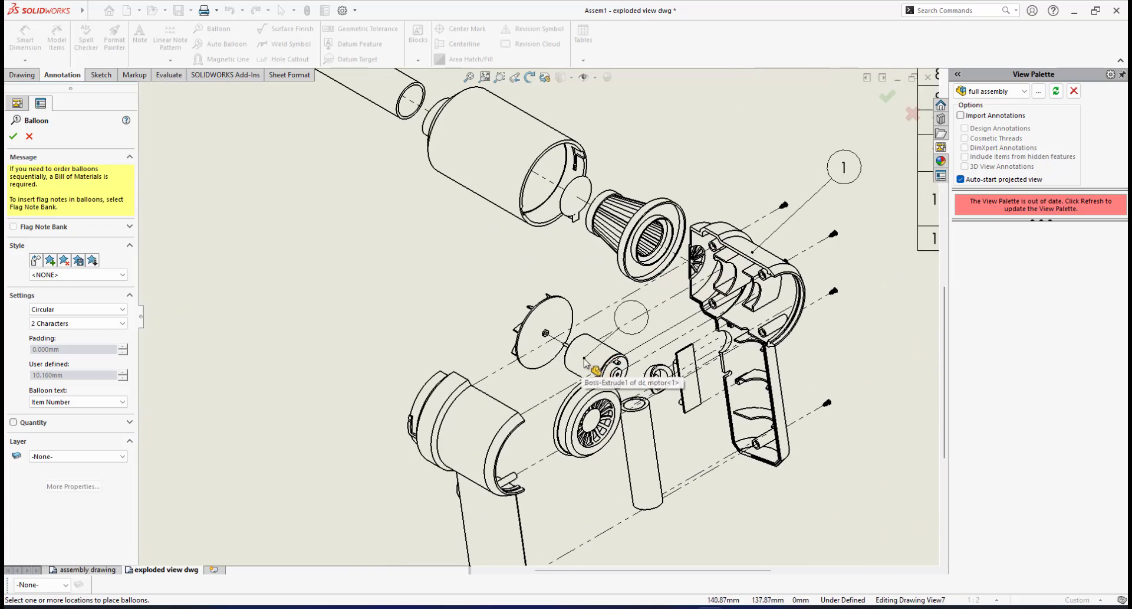
left_click(587, 358)
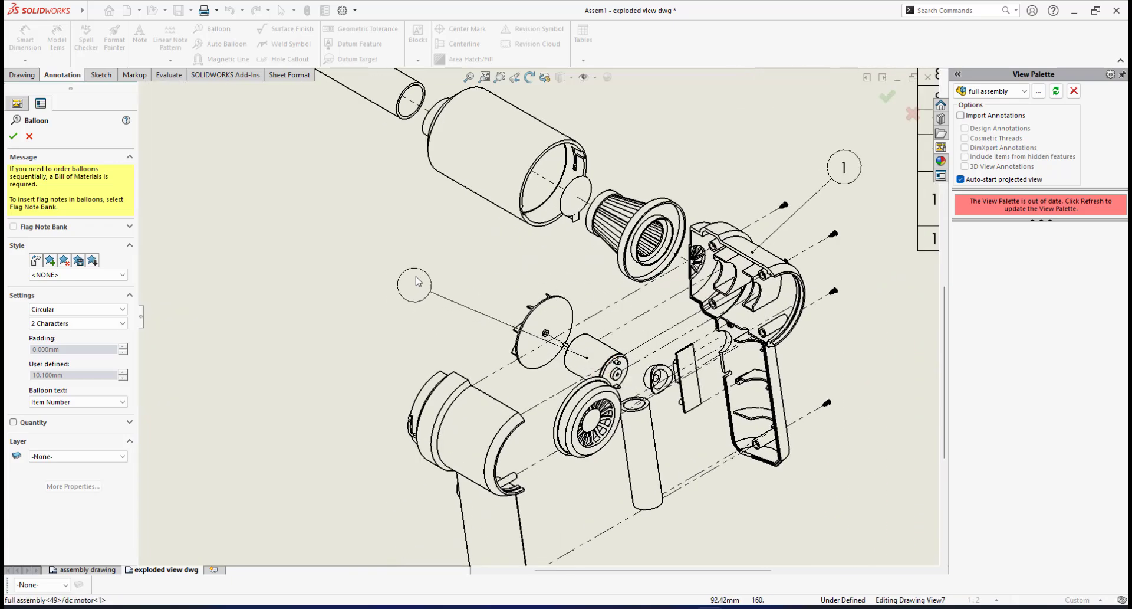
left_click(415, 282)
- Attach an item-number balloon to the impeller and place it to the upper right of the DC motor's balloon
scroll(554, 295, "up", 2)
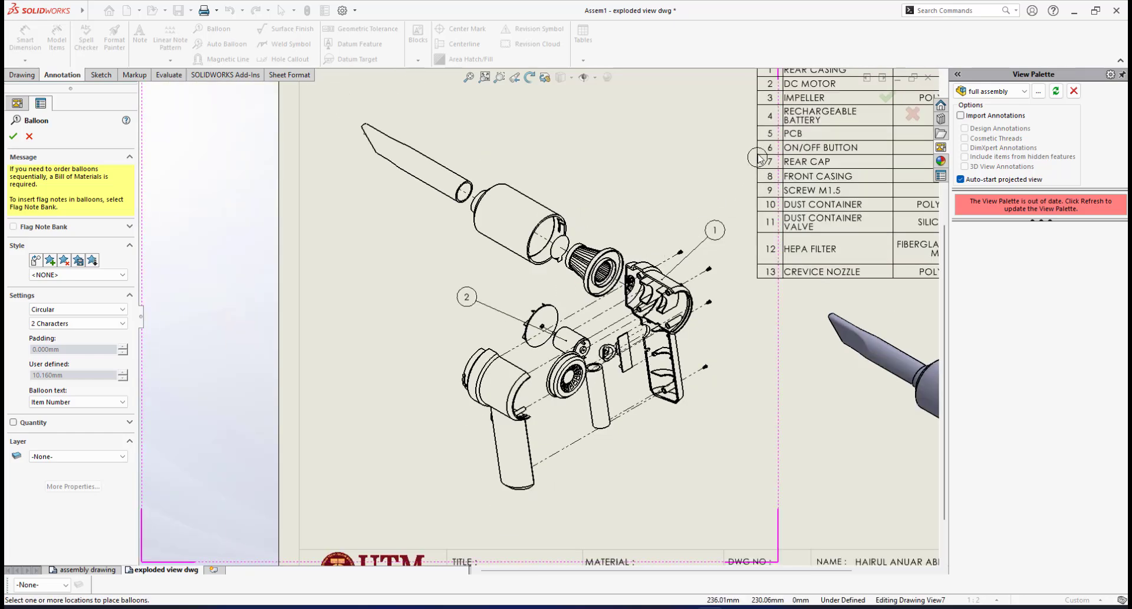
scroll(594, 270, "down", 3)
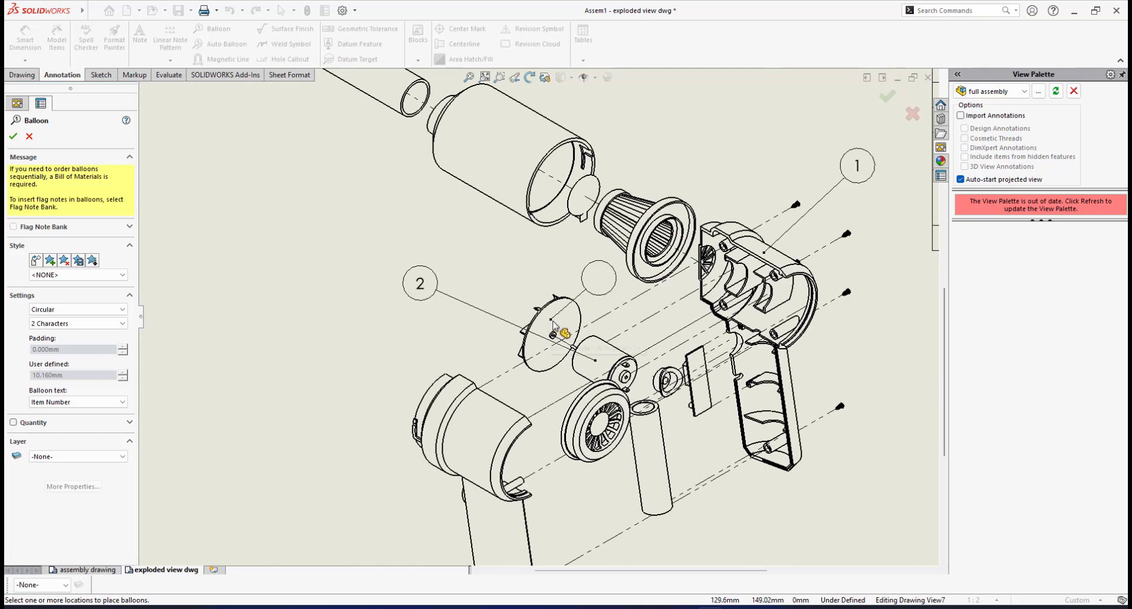
left_click(537, 308)
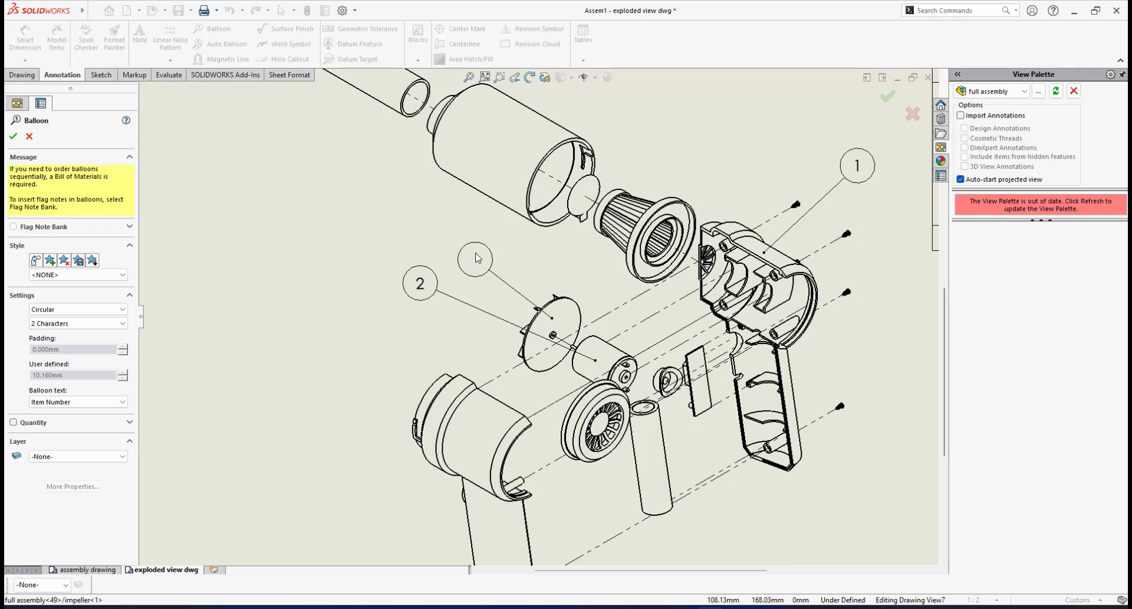
left_click(477, 257)
- Attach an item-number balloon to the rechargeable battery and place it to the battery's lower right
scroll(478, 258, "up", 5)
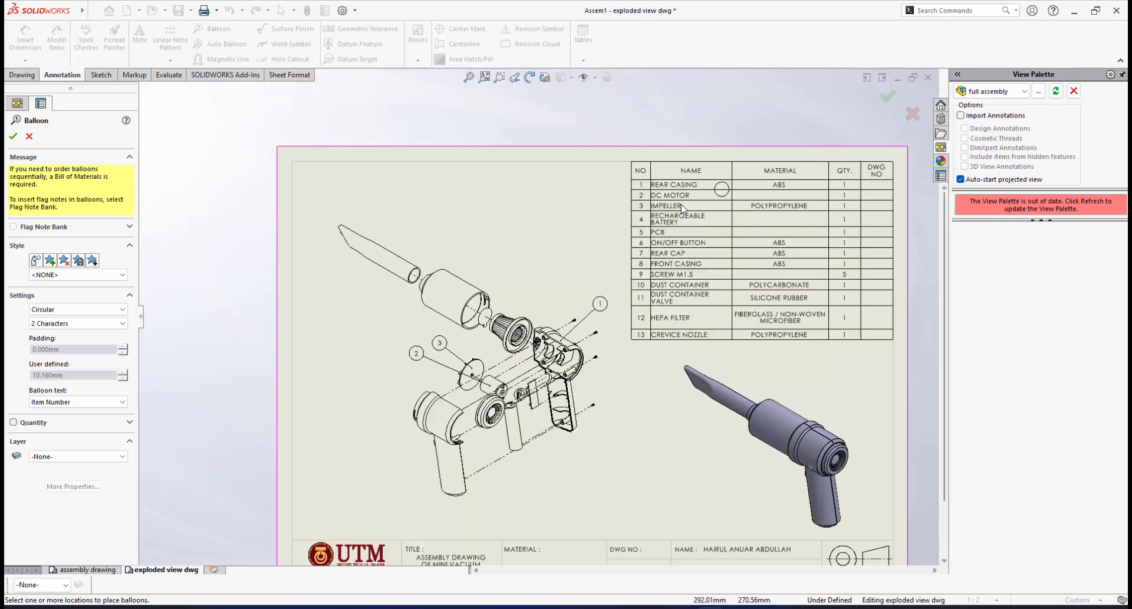
scroll(477, 434, "down", 4)
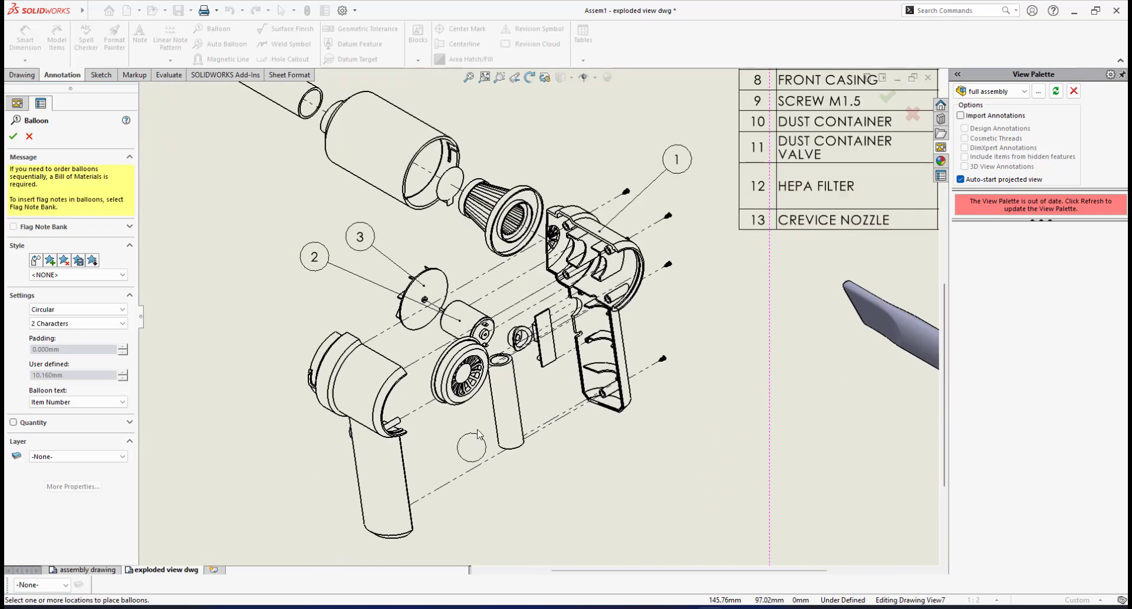
middle_click_drag(478, 432, 494, 346)
left_click(524, 323)
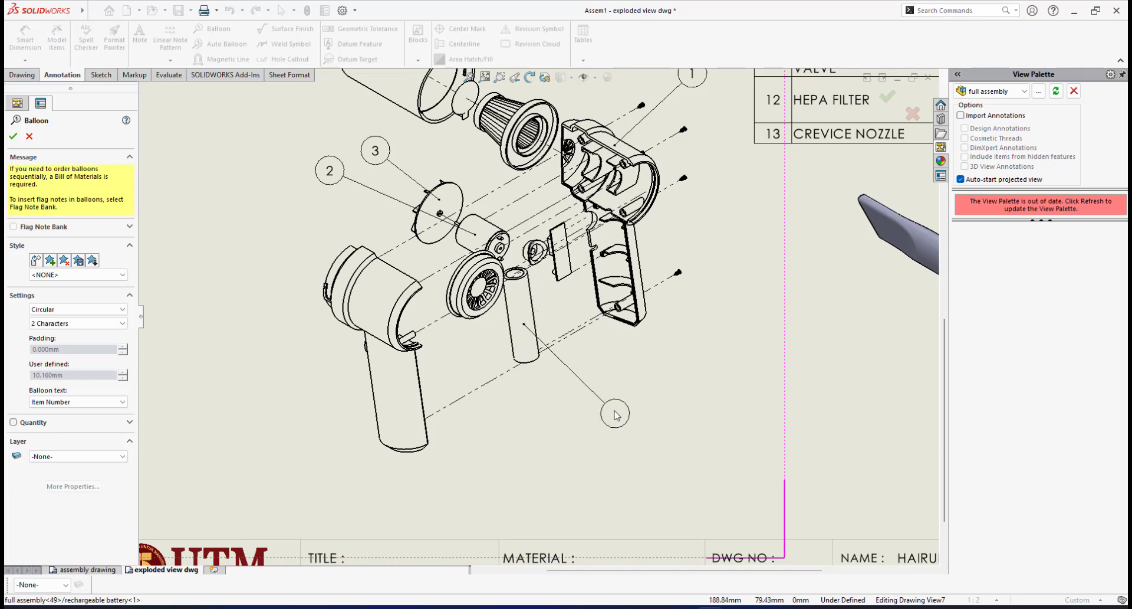
left_click(600, 396)
- Attach an item-number balloon to the PCB and place it to the upper right of the battery's balloon
scroll(601, 396, "up", 3)
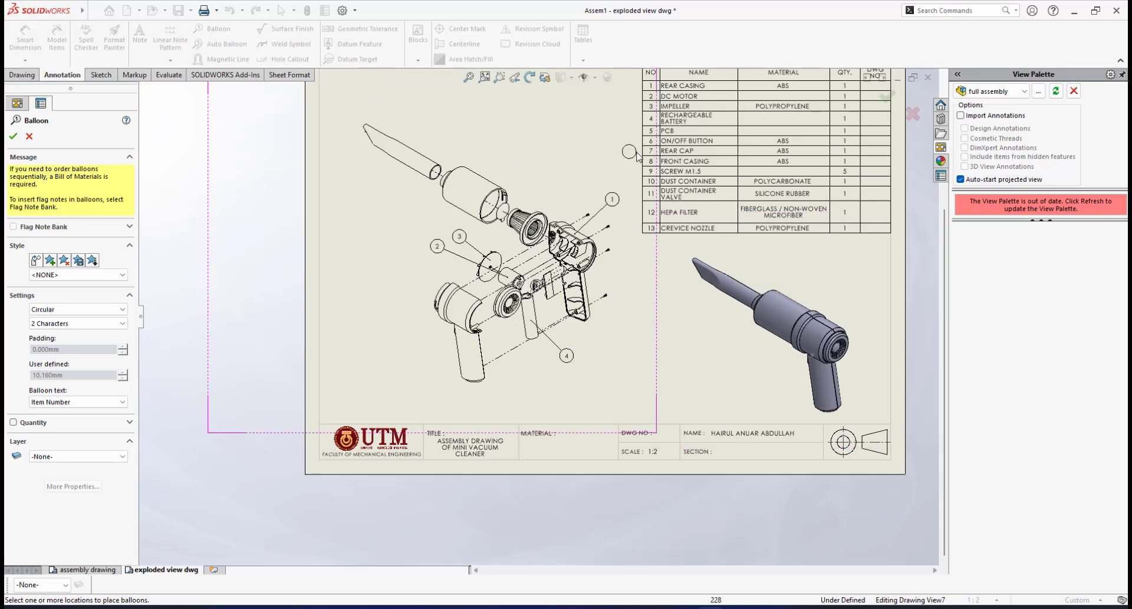
scroll(542, 324, "down", 1)
scroll(542, 325, "down", 2)
scroll(531, 348, "down", 2)
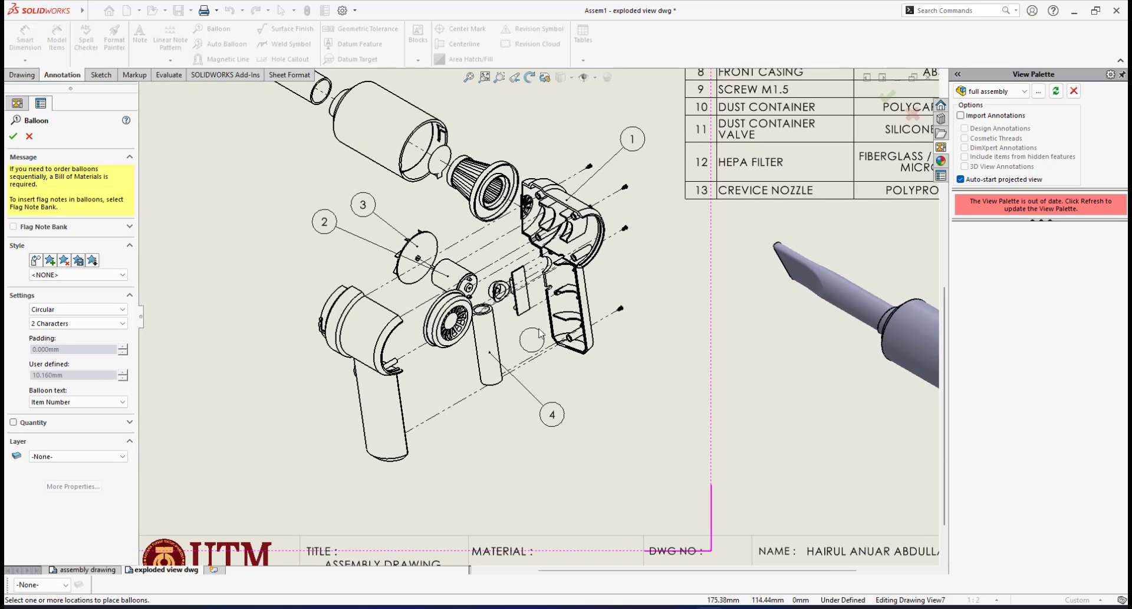
left_click(522, 299)
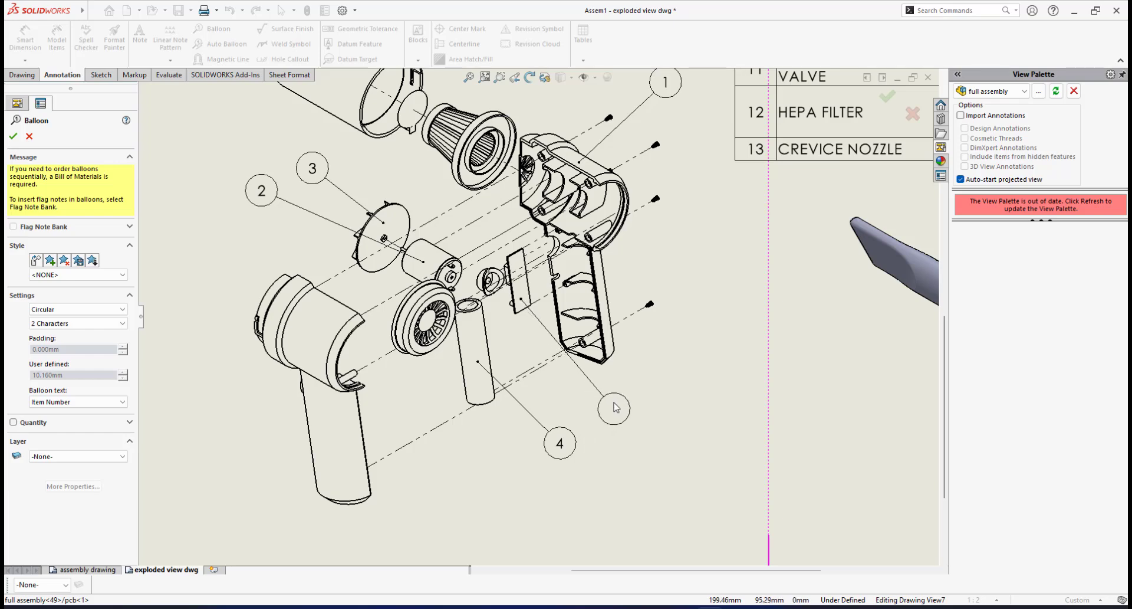
left_click(614, 408)
- Attach an item-number balloon to the on/off button, place it between the battery and PCB balloons, and finish the Balloon command
scroll(613, 408, "up", 5)
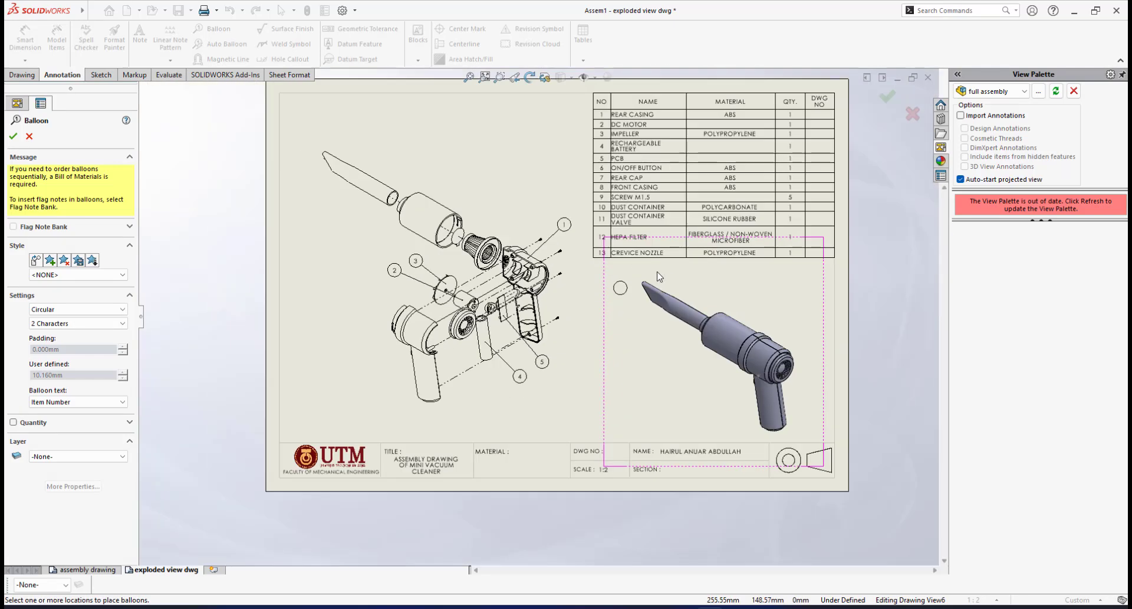
mouse_move(574, 283)
middle_mouse_down()
mouse_move(579, 310)
mouse_move(619, 325)
middle_mouse_up()
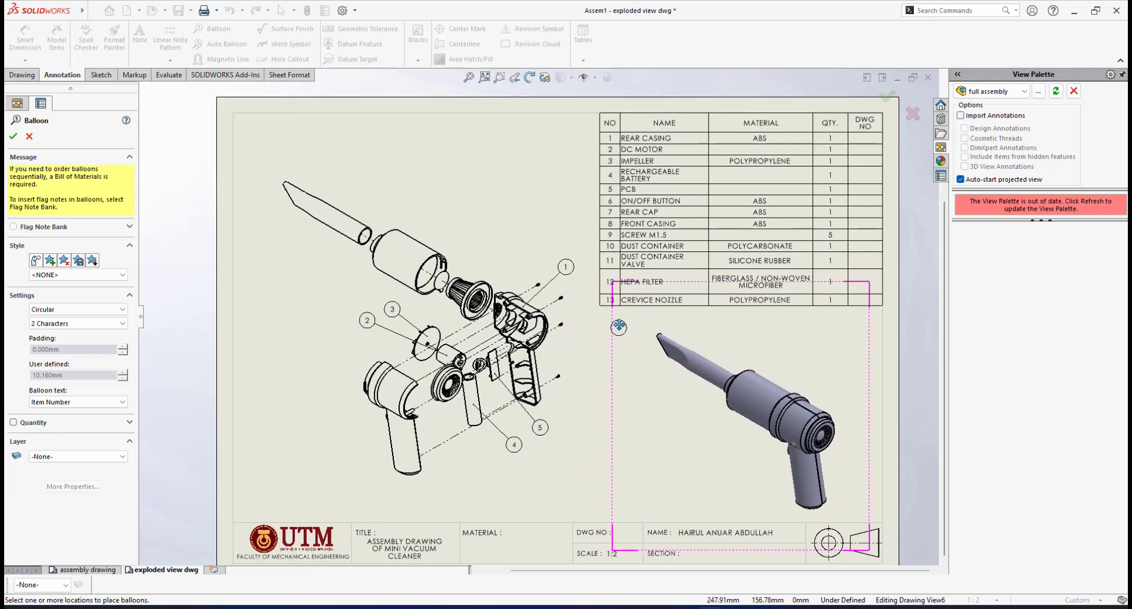
scroll(620, 325, "down", 5)
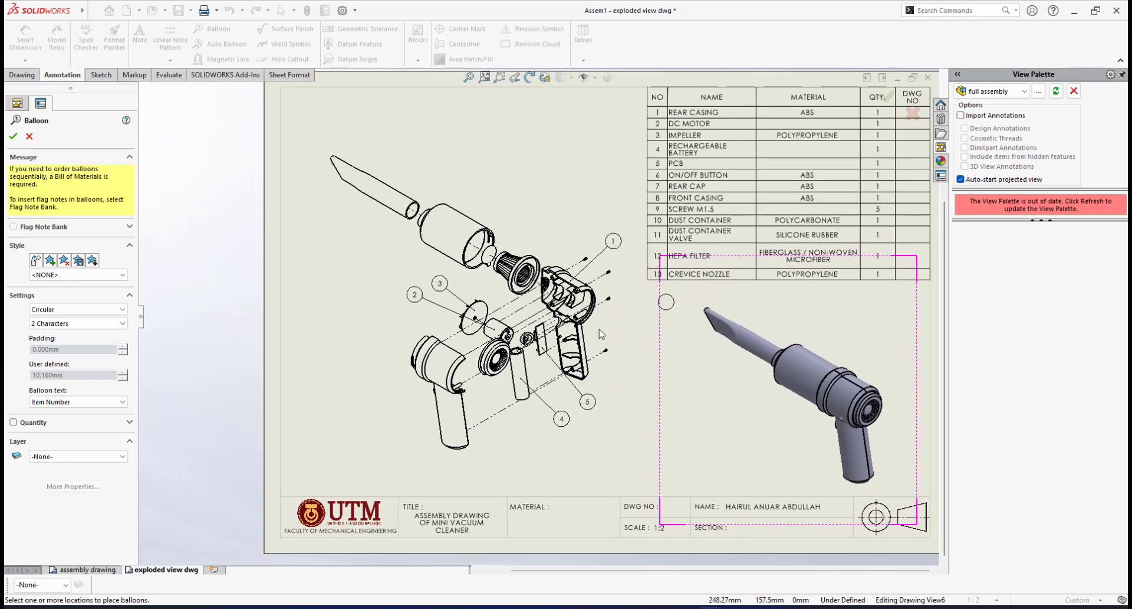
scroll(519, 360, "down", 3)
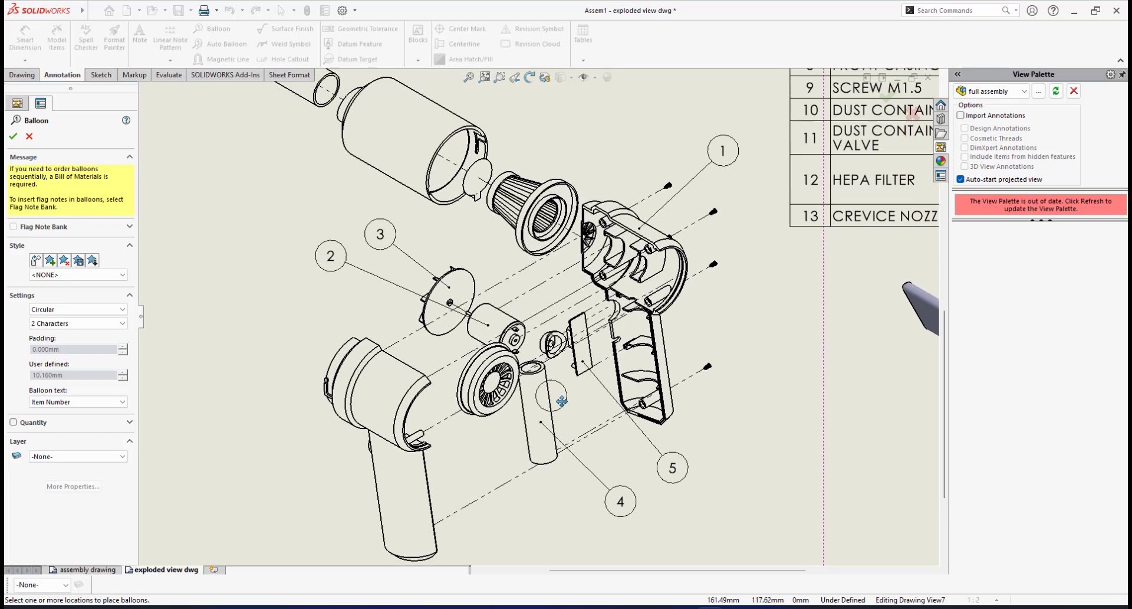
scroll(590, 376, "down", 3)
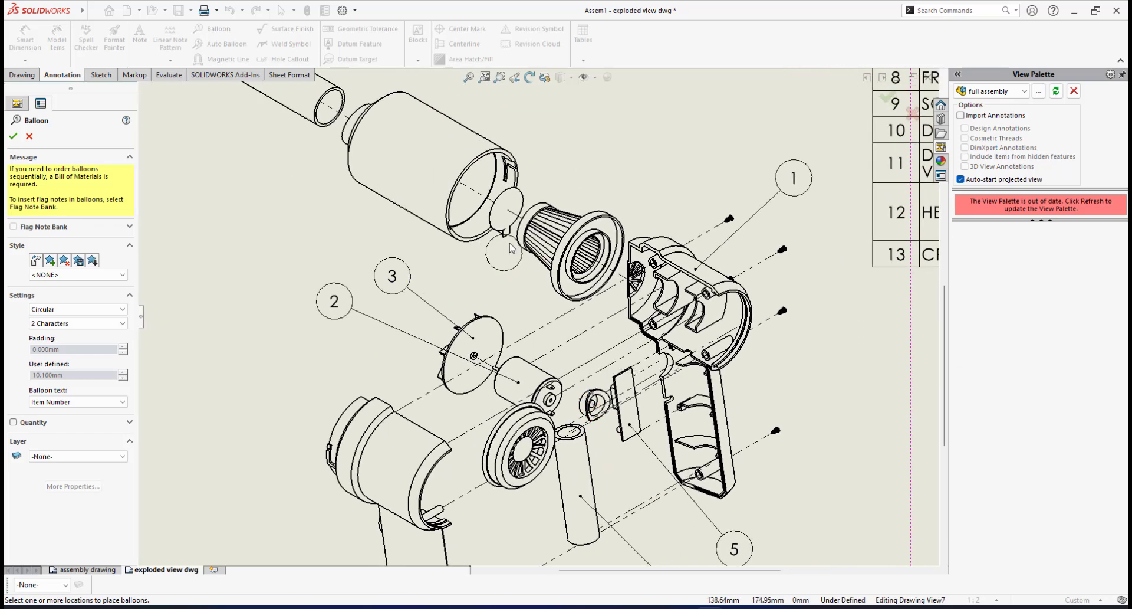
middle_click_drag(518, 250, 523, 298)
middle_click_drag(551, 397, 492, 203)
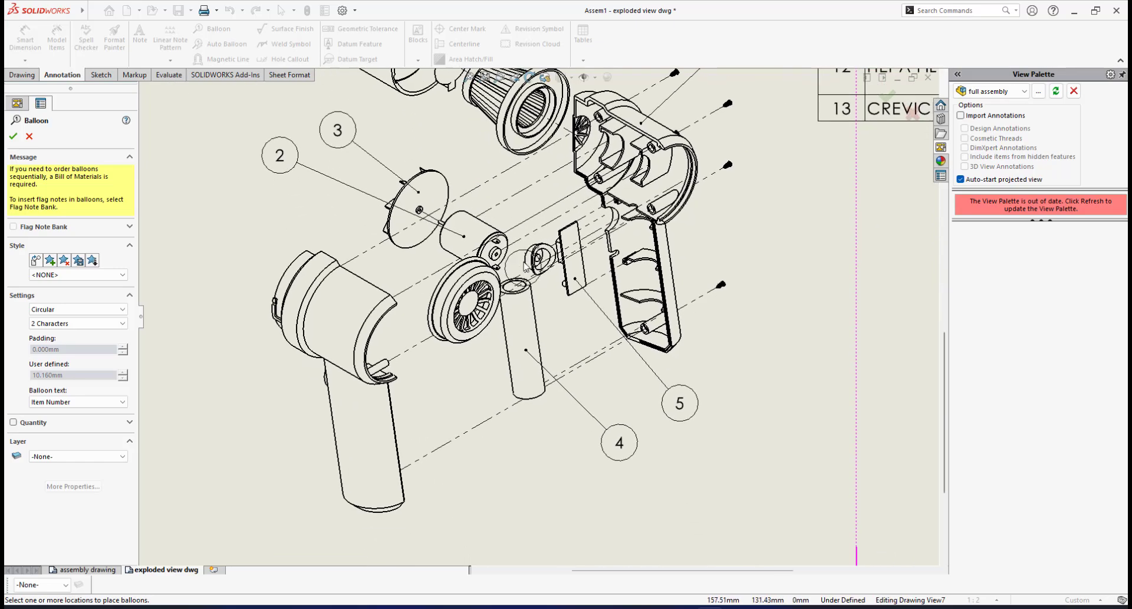
scroll(524, 266, "down", 5)
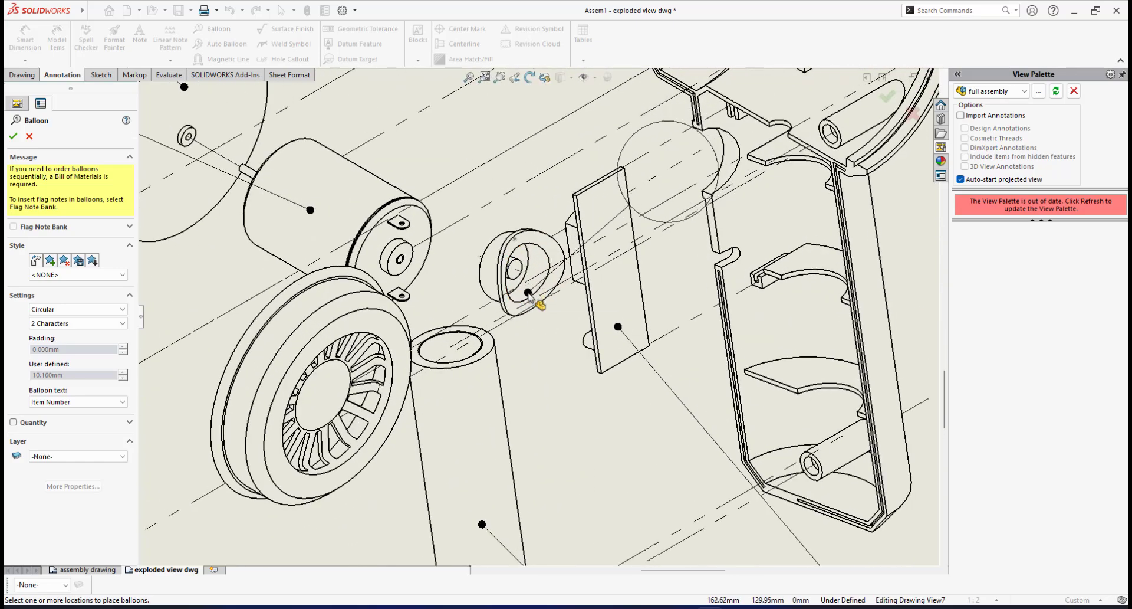
left_click(529, 294)
scroll(531, 301, "up", 5)
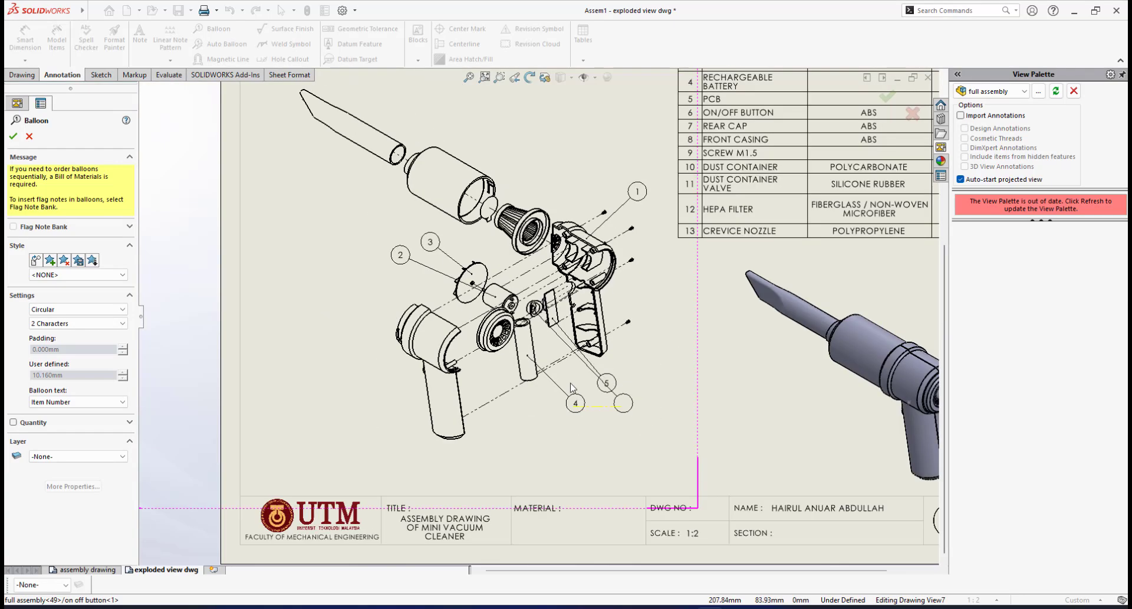
scroll(571, 387, "down", 3)
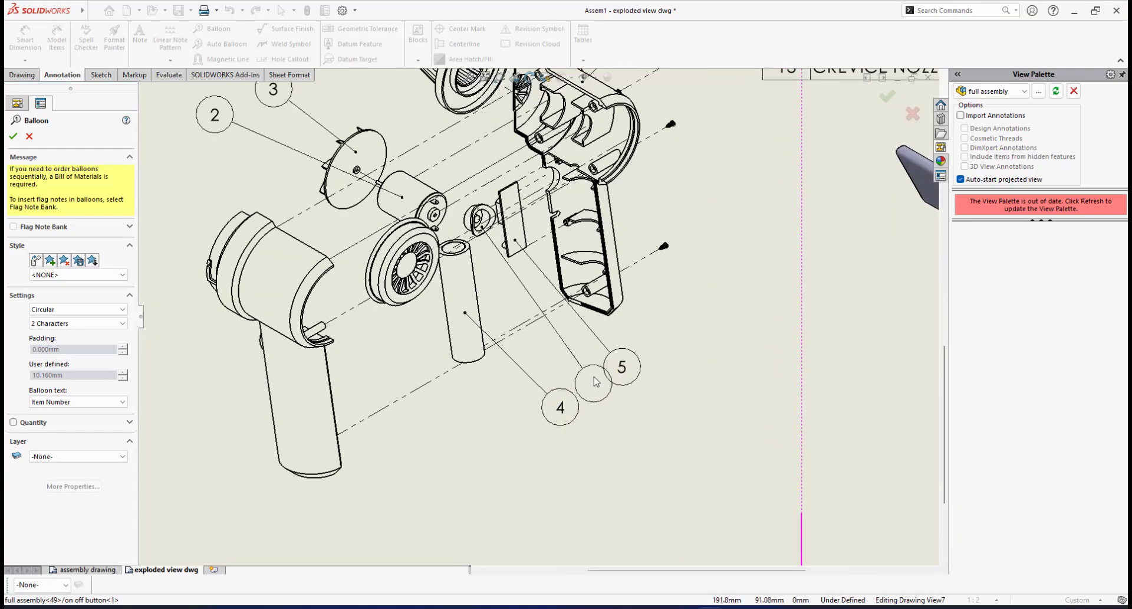
left_click(595, 382)
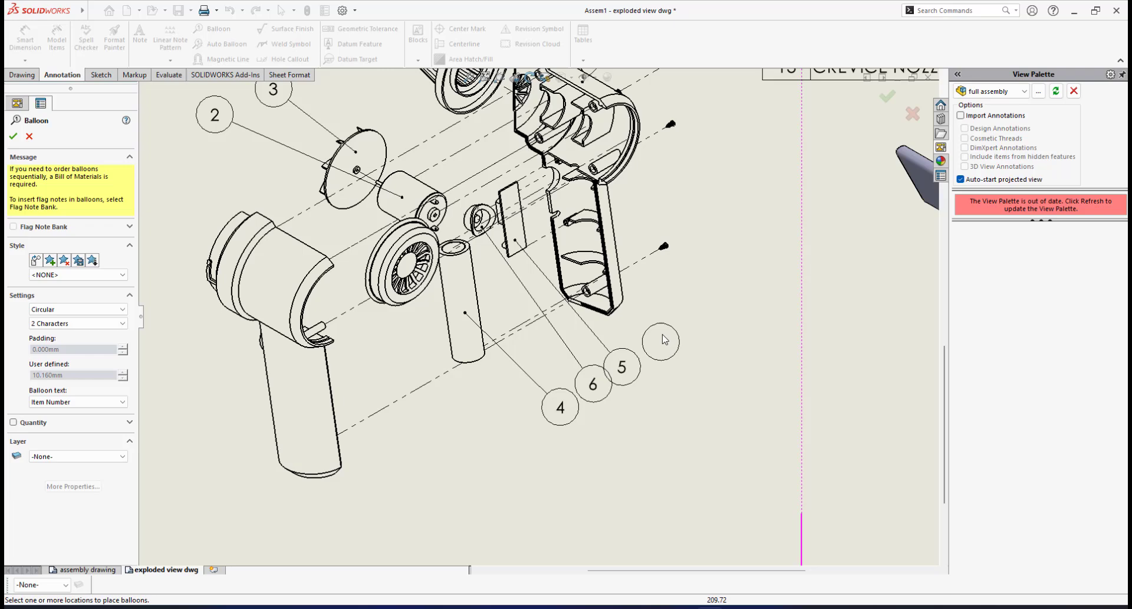
left_click(13, 137)
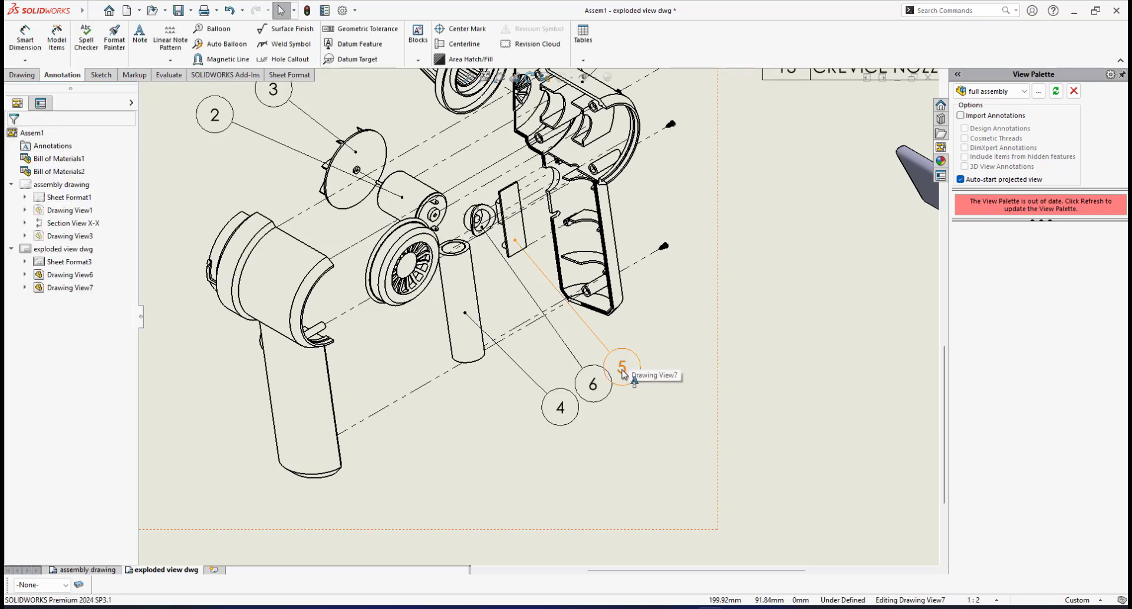
- Reposition the PCB and on/off button balloons so they are evenly spaced in a diagonal row with the battery's balloon
left_click_drag(623, 373, 639, 363)
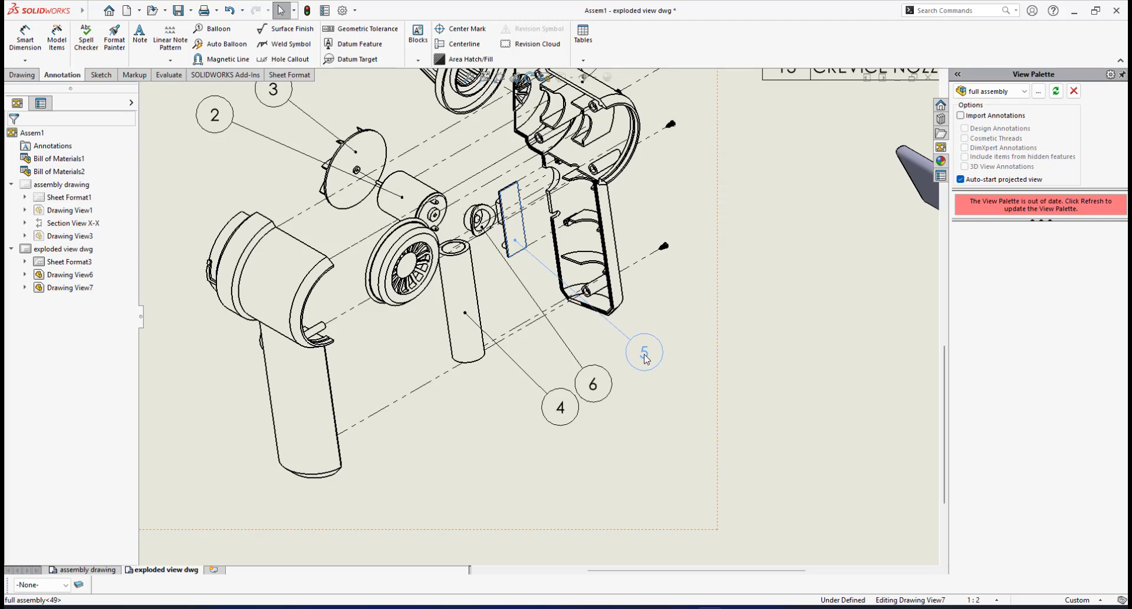
left_click_drag(645, 354, 644, 352)
left_click_drag(594, 382, 599, 385)
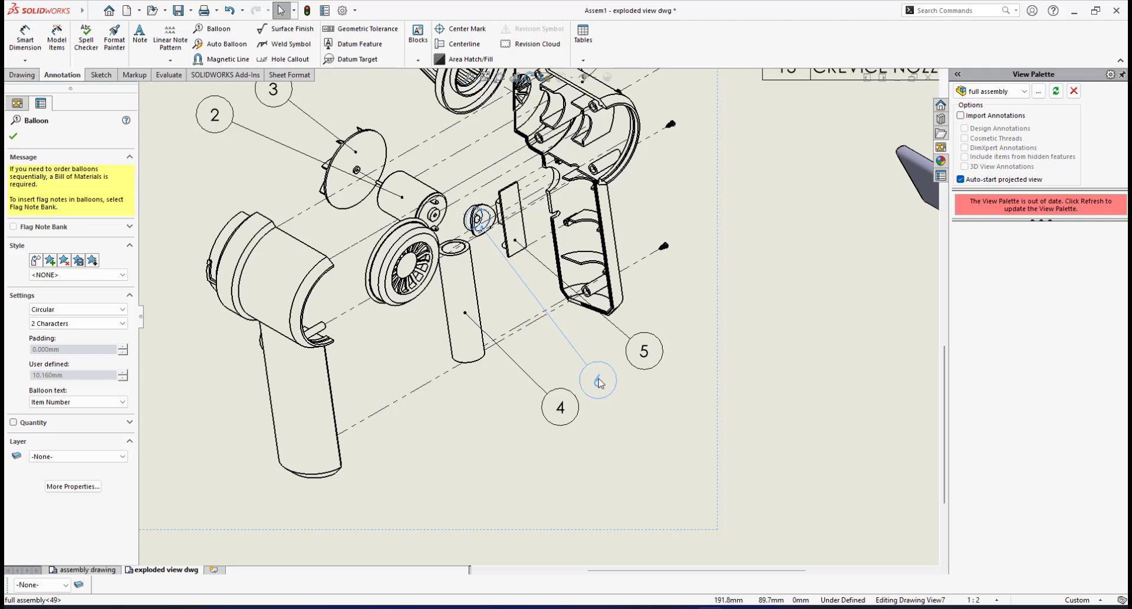
left_click_drag(646, 350, 652, 352)
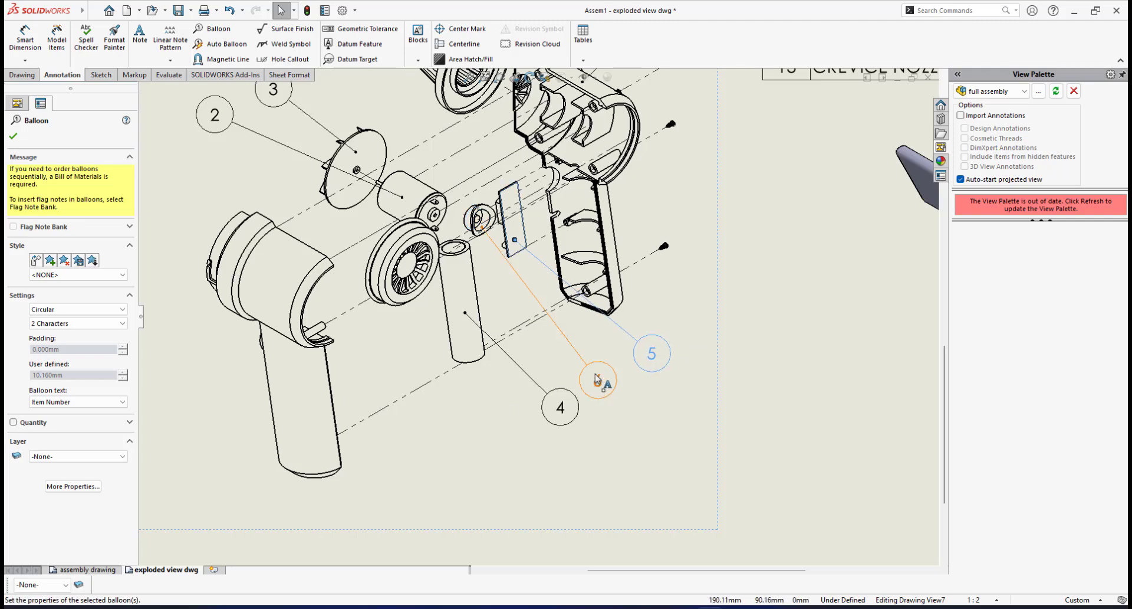
left_click_drag(597, 378, 610, 382)
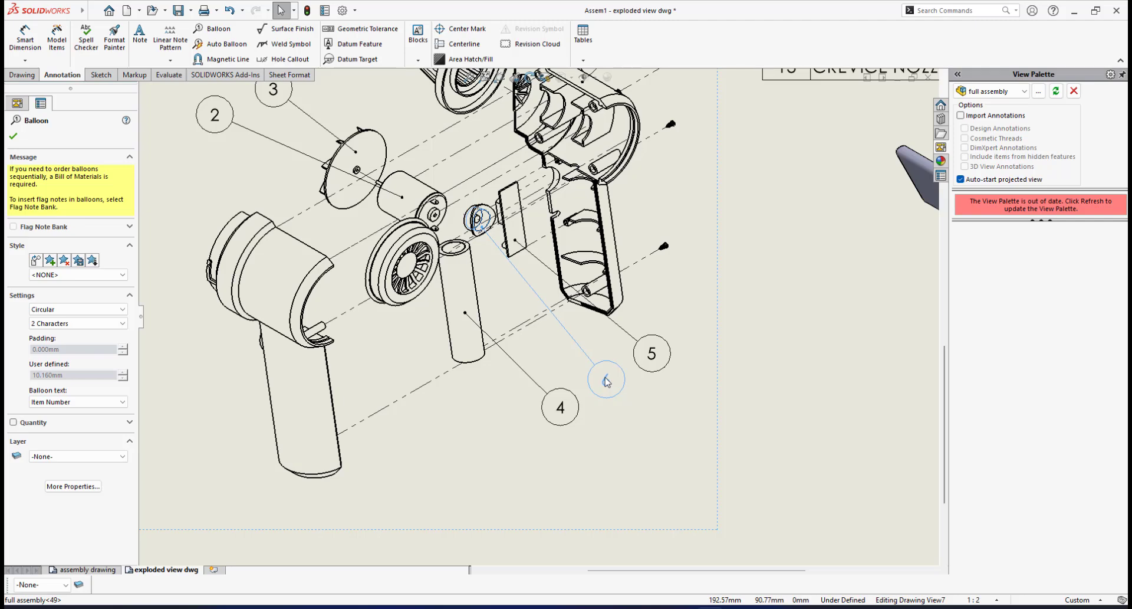
left_click(760, 317)
- Restart the Balloon command and attach an item-number balloon to the rear cap, placed to the lower left of the battery's balloon
scroll(759, 317, "up", 4)
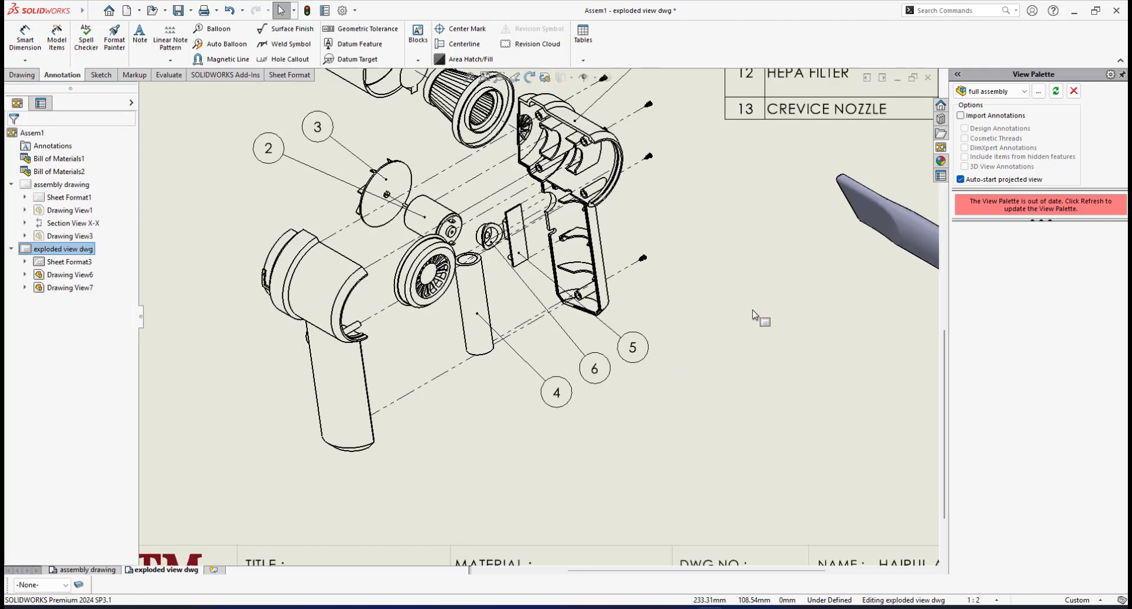
scroll(670, 218, "down", 3)
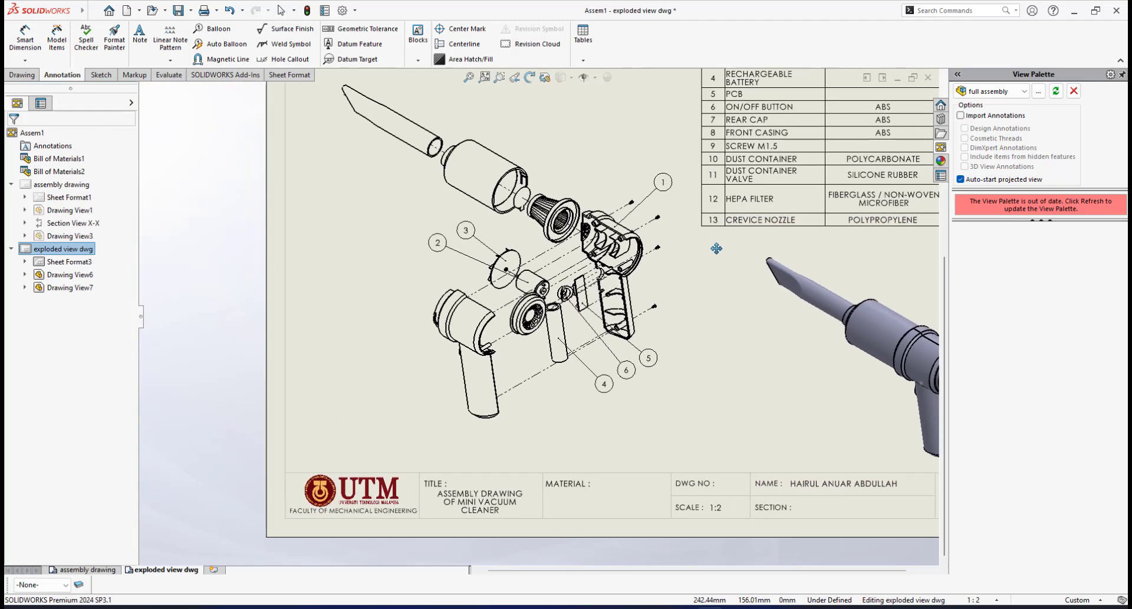
scroll(635, 263, "down", 2)
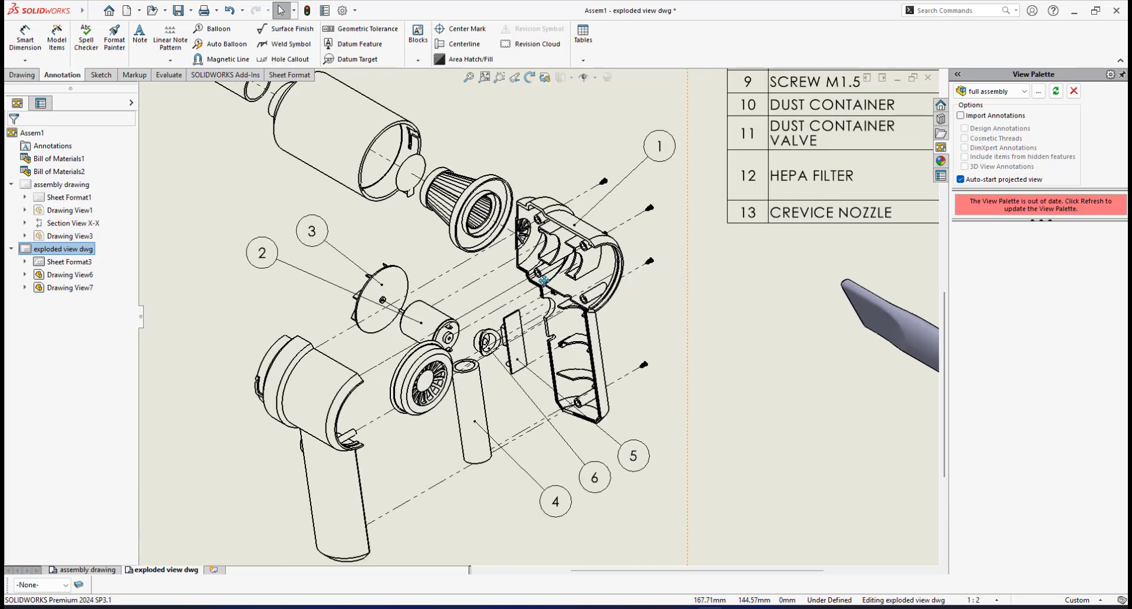
scroll(524, 301, "down", 5)
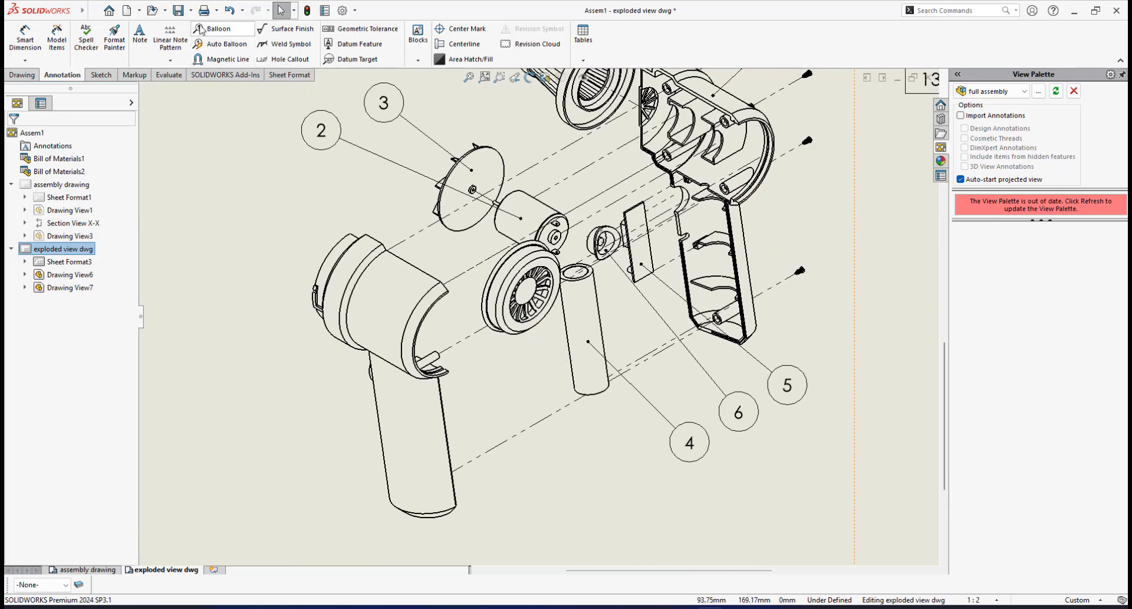
left_click(218, 28)
scroll(523, 298, "down", 2)
scroll(537, 322, "up", 3)
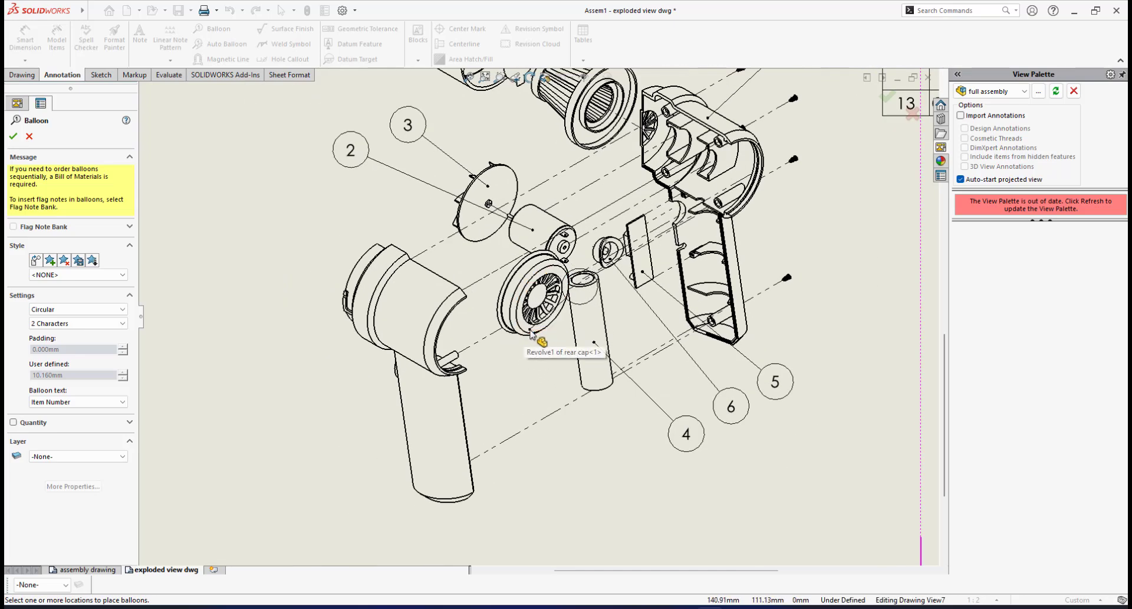
left_click(532, 329)
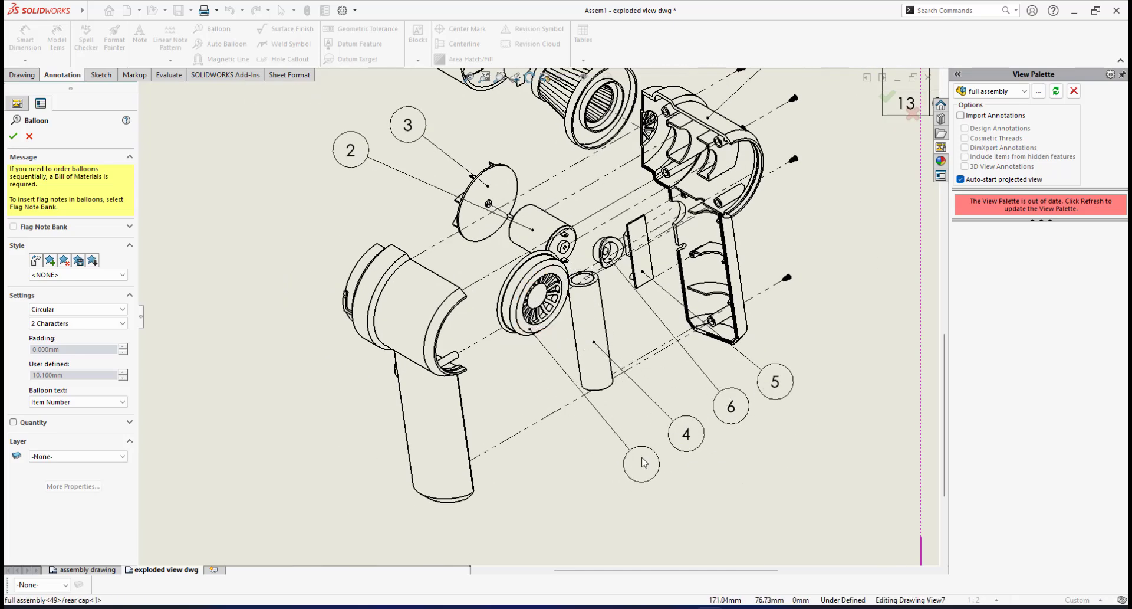
left_click(634, 464)
- Attach an item-number balloon to the front casing and place it to the lower left of the casing body
scroll(647, 251, "up", 8)
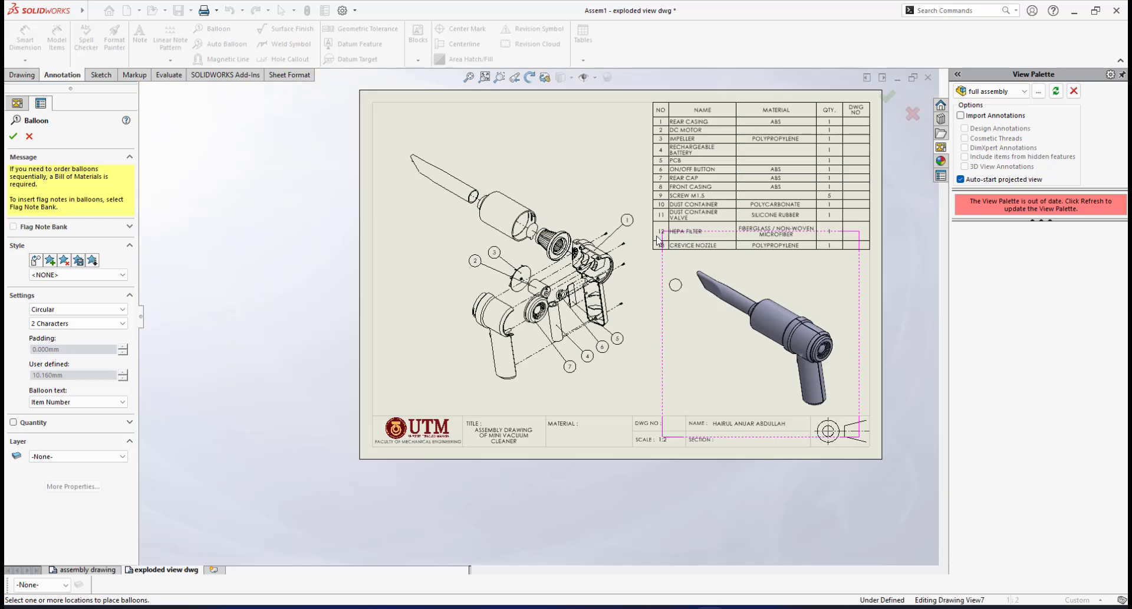
scroll(647, 250, "down", 2)
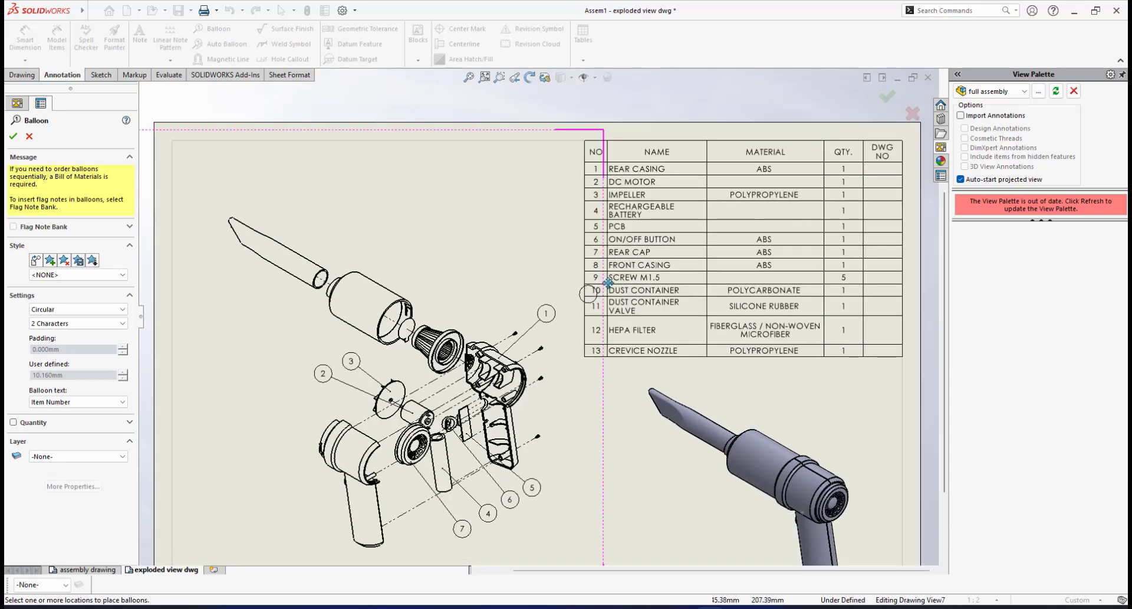
scroll(475, 360, "down", 3)
middle_click_drag(477, 360, 592, 283)
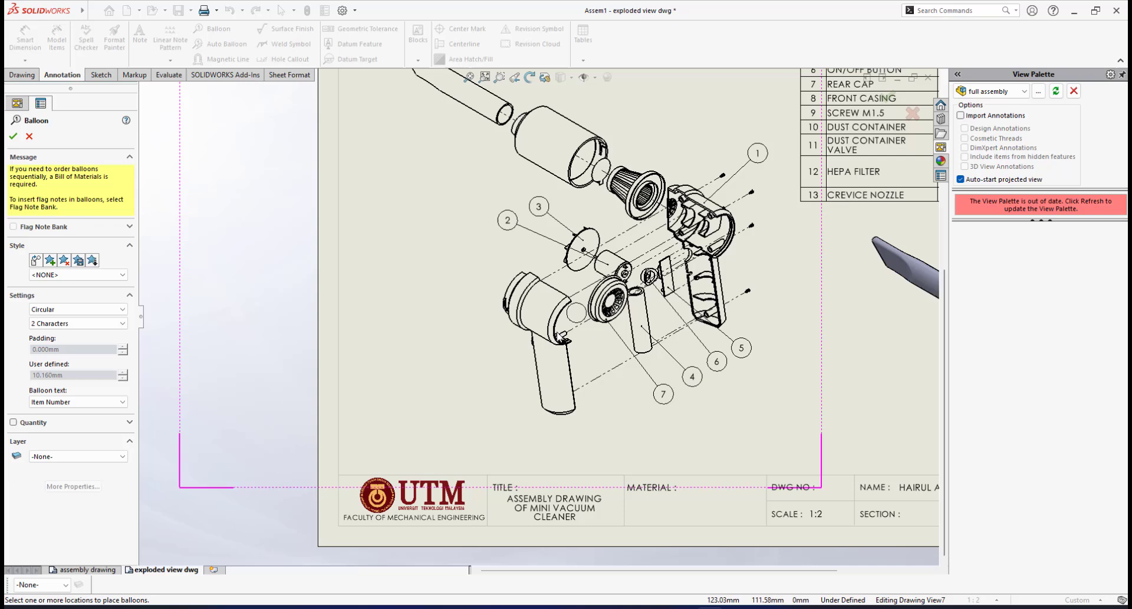
left_click(535, 321)
left_click(465, 384)
- Attach an item-number balloon to the uppermost M1.5 screw and place it to the upper left of the screw
scroll(387, 365, "up", 2)
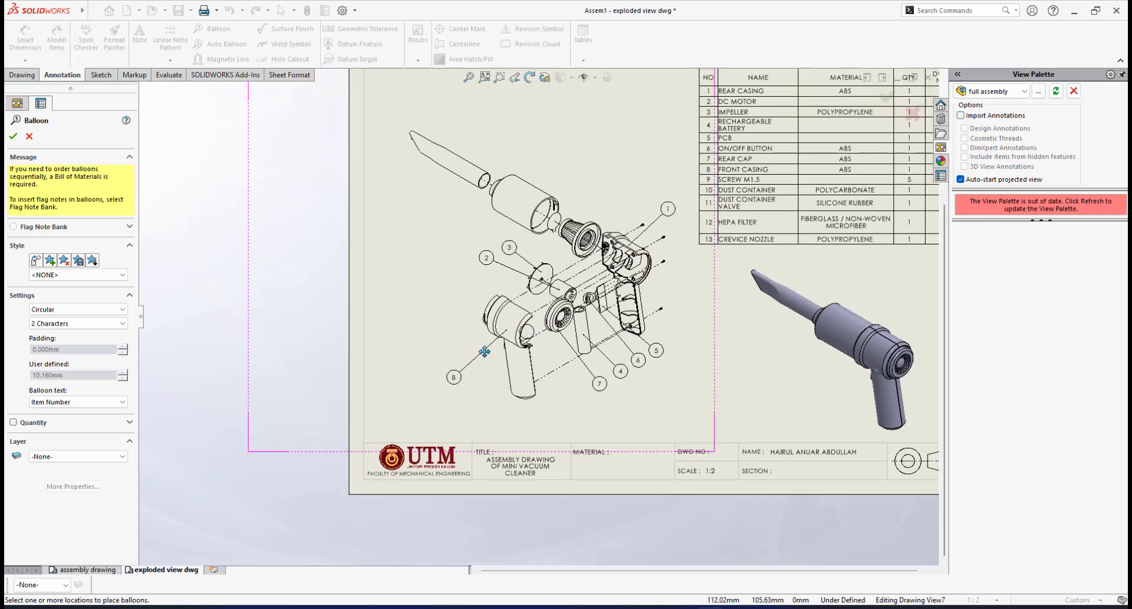
scroll(596, 338, "down", 3)
scroll(596, 337, "down", 5)
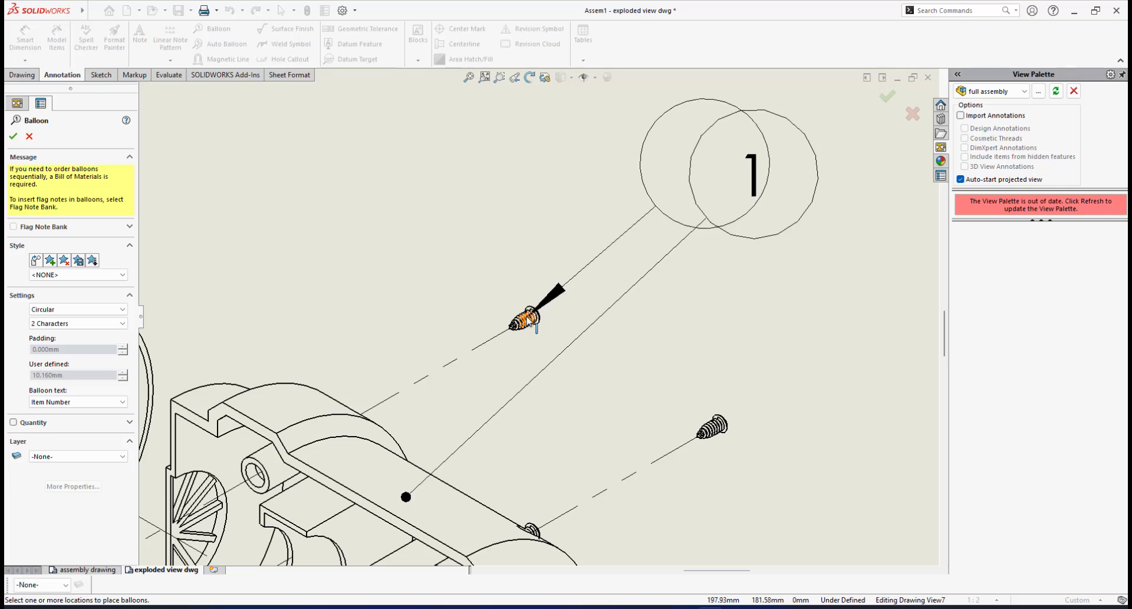
scroll(527, 321, "down", 5)
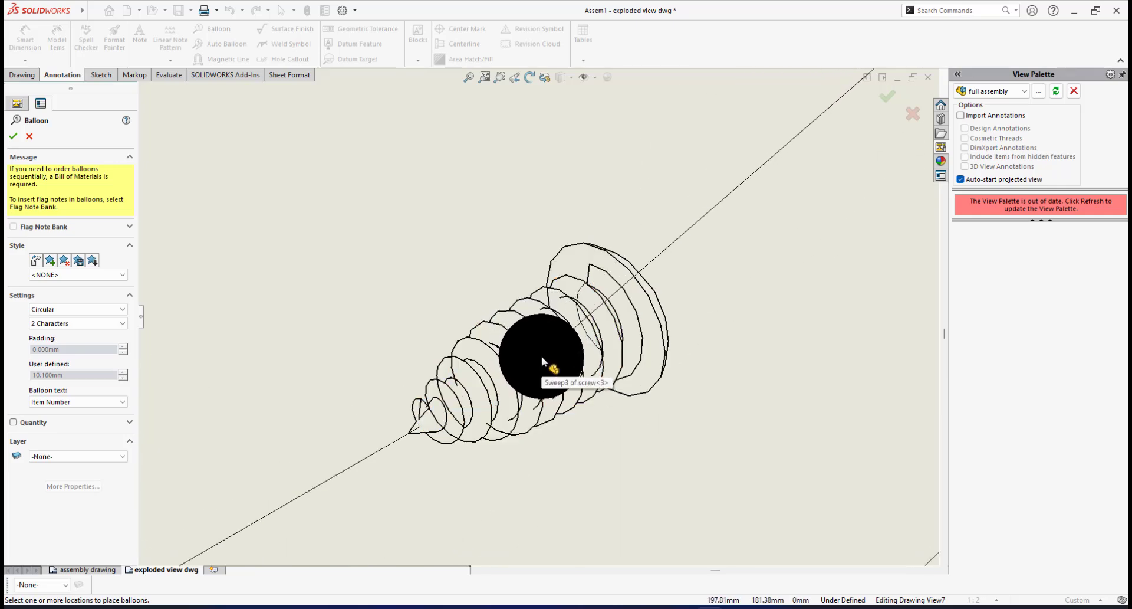
left_click(541, 357)
scroll(939, 68, "up", 2)
scroll(636, 286, "up", 6)
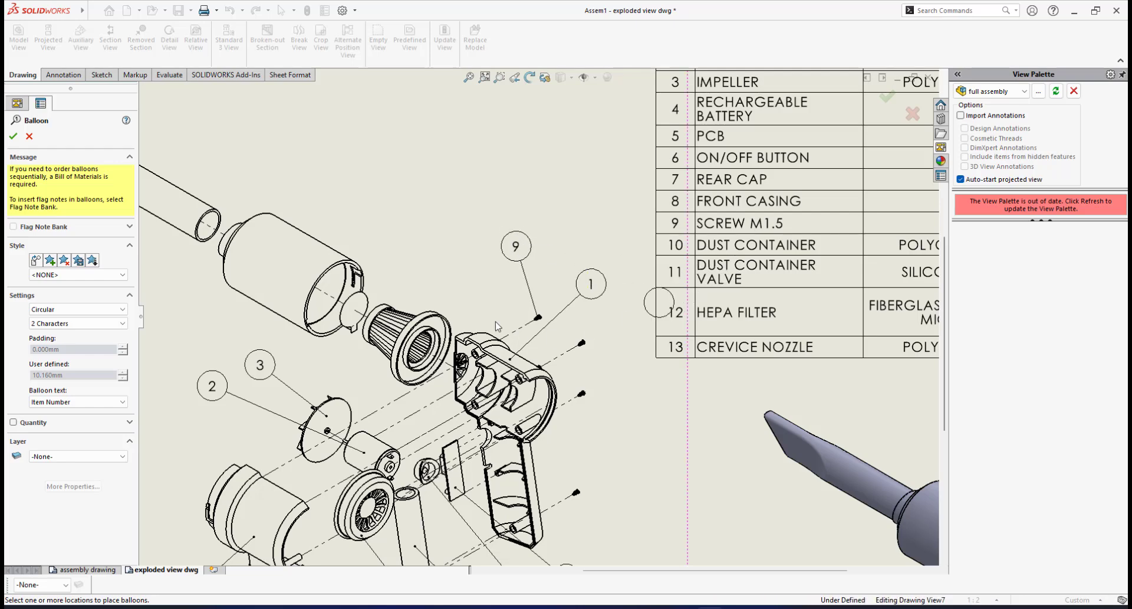
- Attach an item-number balloon to the dust container and place it above and to the right of the container body
scroll(542, 321, "up", 2)
scroll(379, 284, "down", 1)
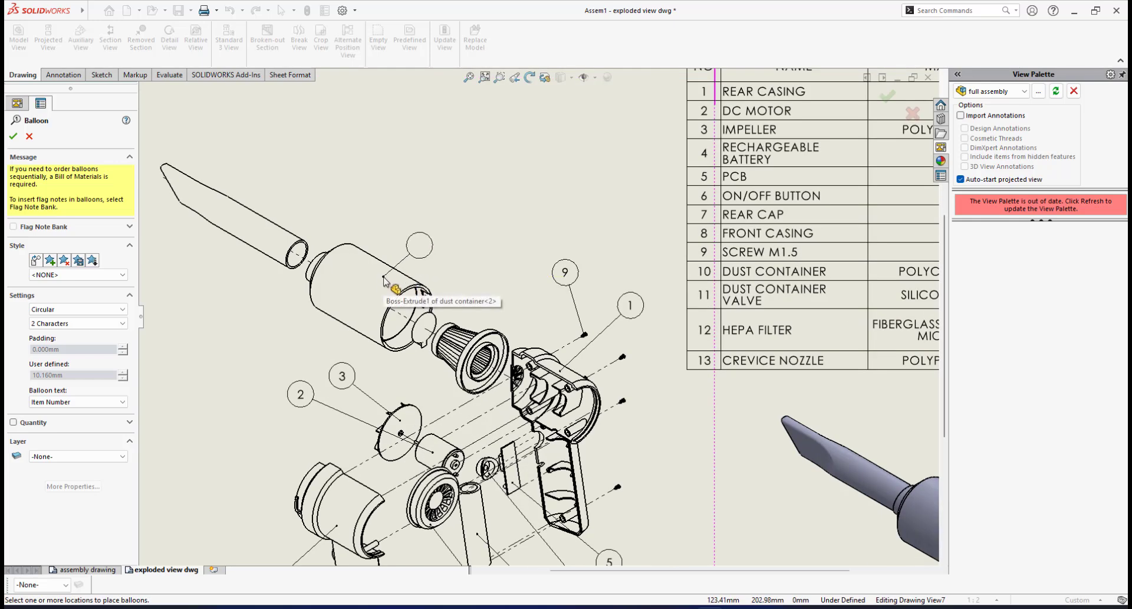
left_click(380, 281)
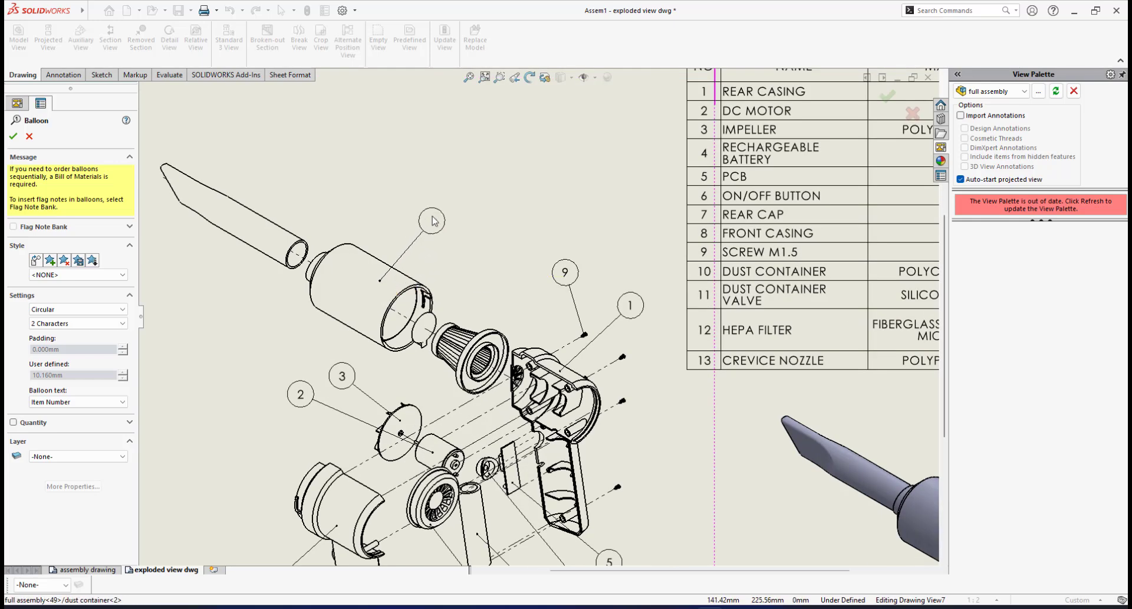
left_click(434, 222)
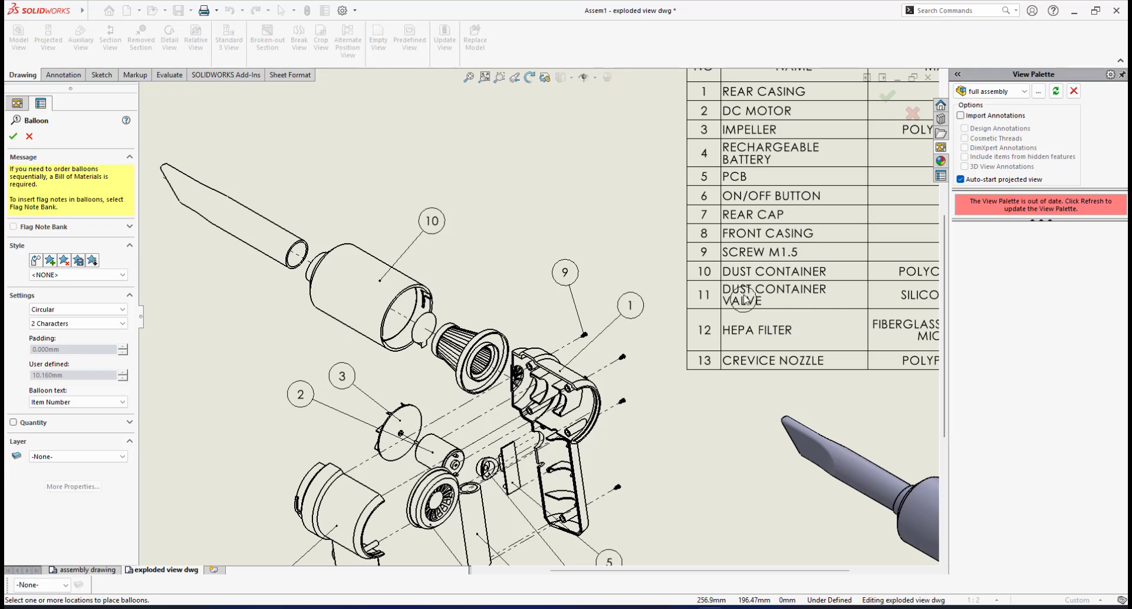
- Attach an item-number balloon to the dust container valve, place it to the lower right of the dust container's balloon, and finish the Balloon command
left_click(430, 326)
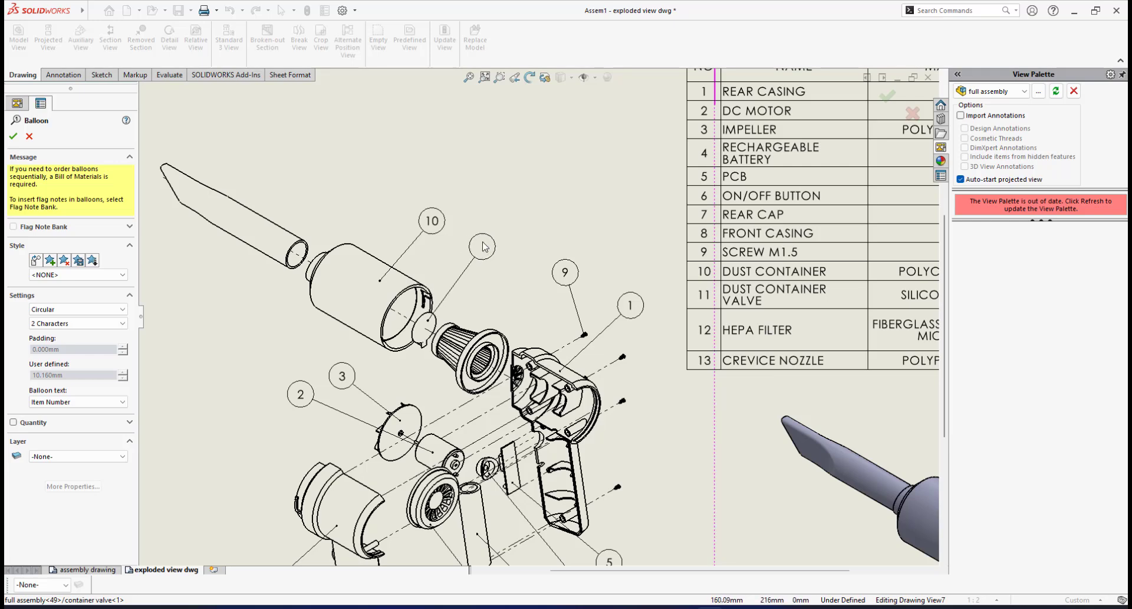
left_click(483, 246)
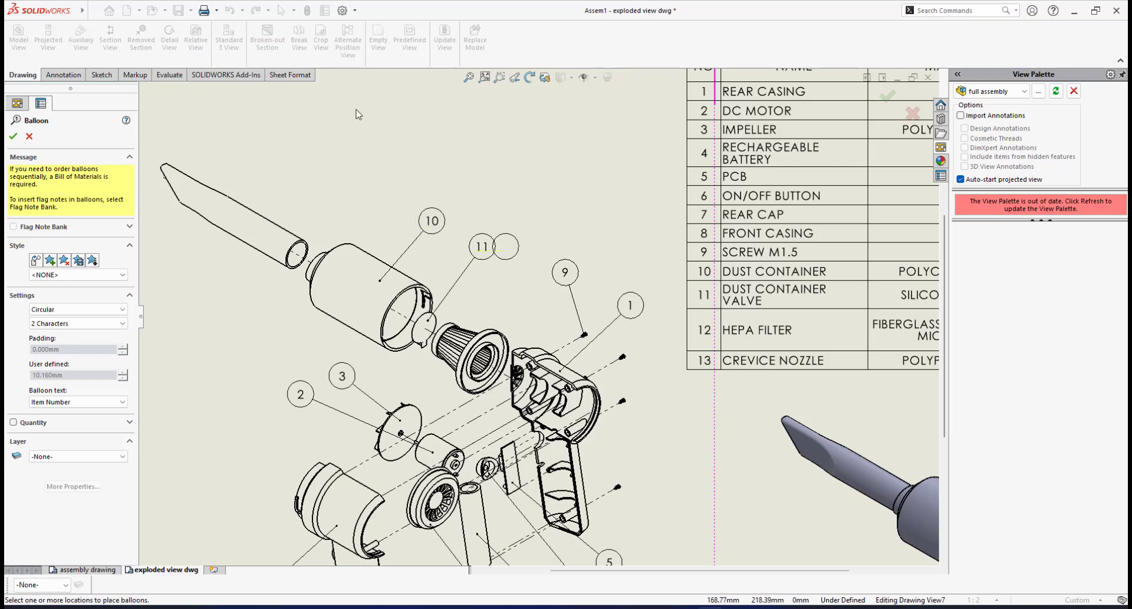
left_click(14, 138)
- Move the screw's balloon slightly down, closer to its screw
left_click(566, 273)
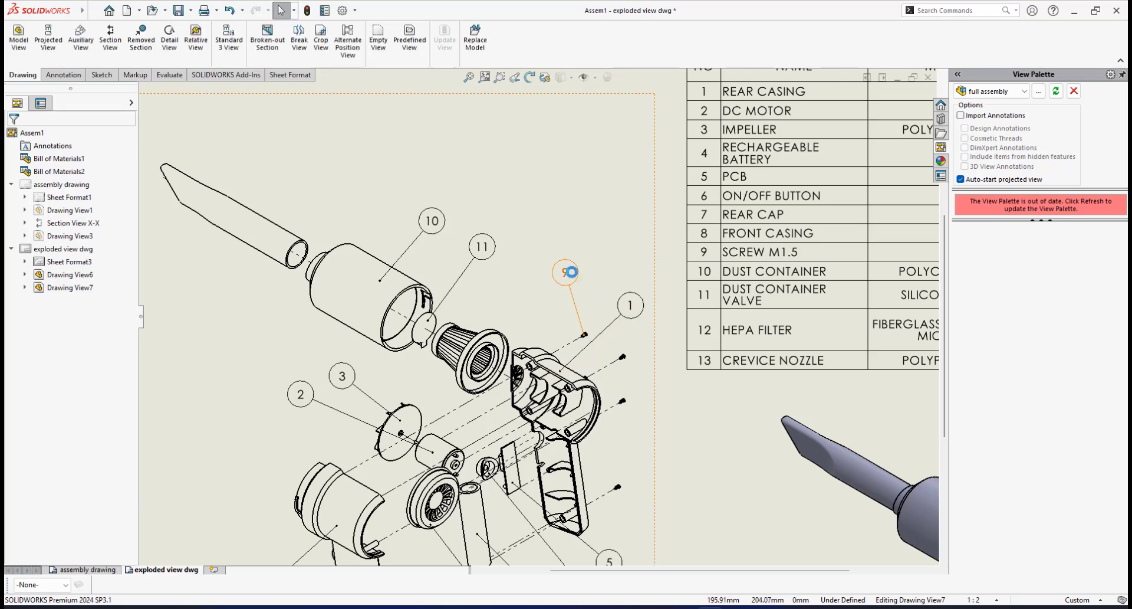
left_click_drag(567, 274, 560, 289)
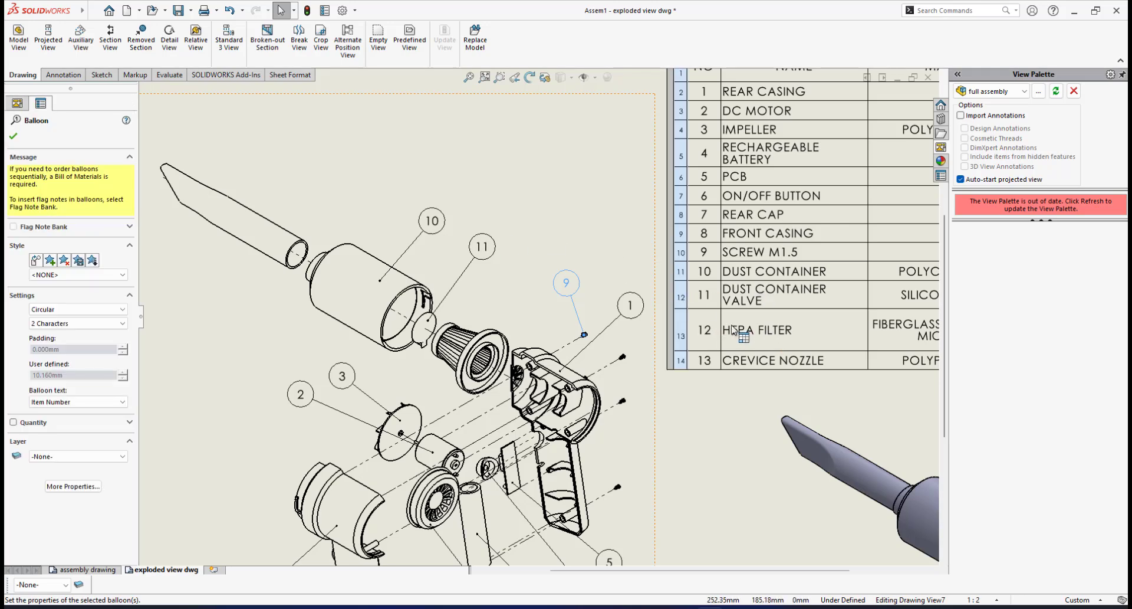
scroll(760, 332, "up", 2)
scroll(759, 332, "down", 1)
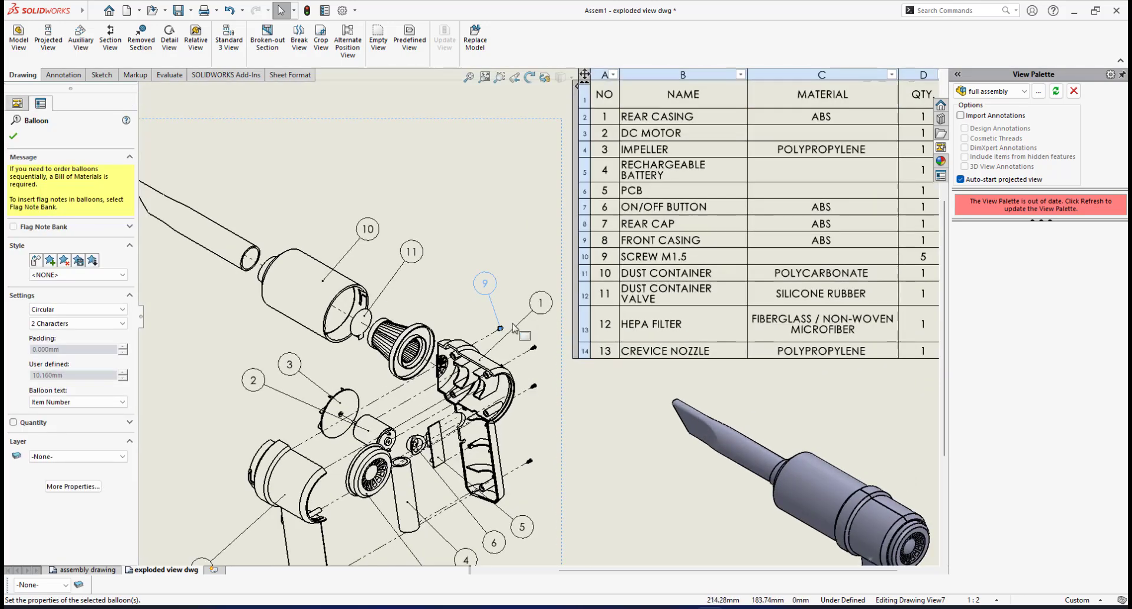
scroll(413, 306, "down", 1)
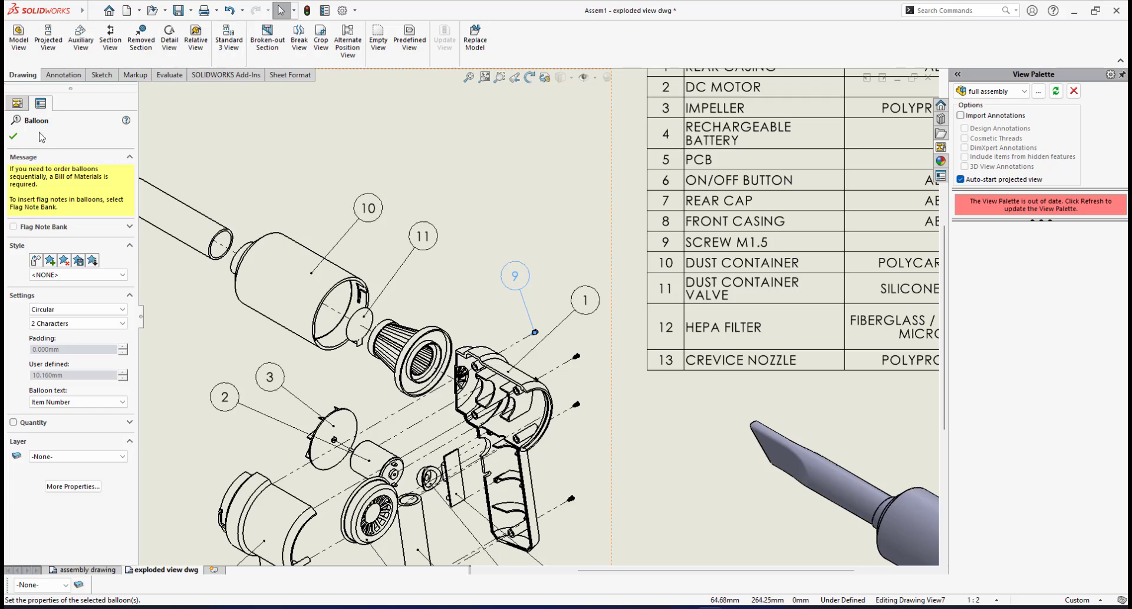
left_click(16, 138)
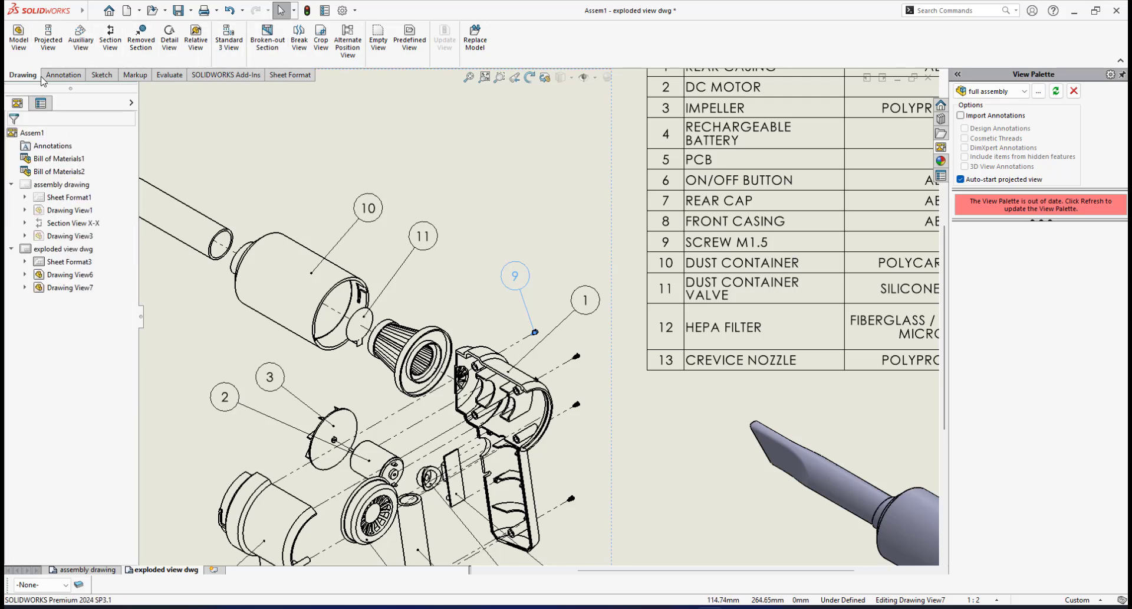
- Restart the Balloon command and attach an item-number balloon to the HEPA filter, placed between the valve and screw balloons
left_click(72, 77)
left_click(213, 29)
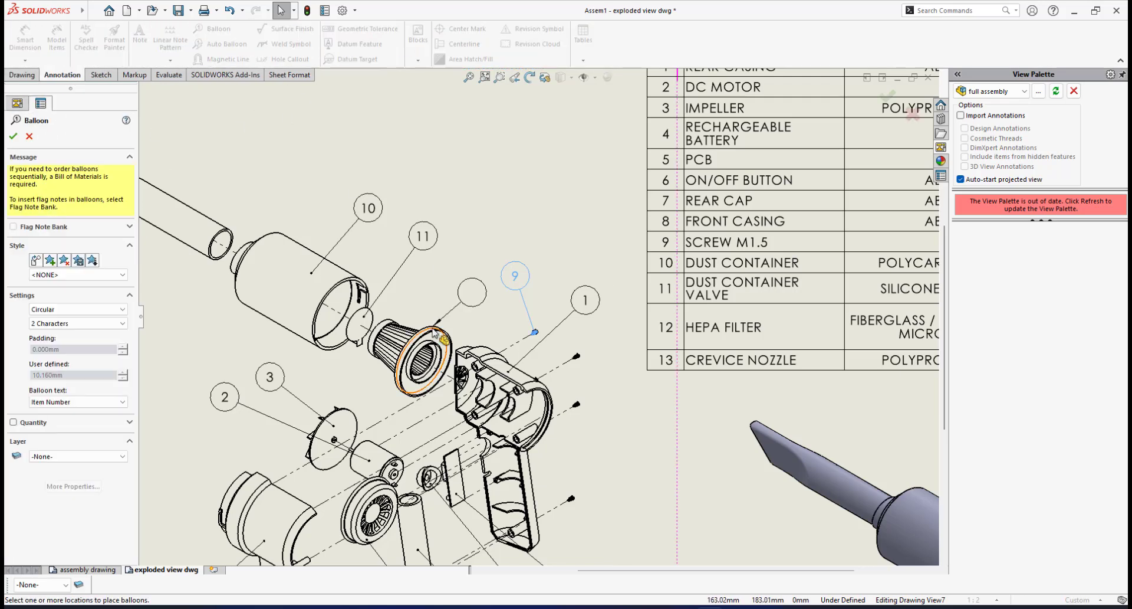
scroll(451, 331, "down", 1)
scroll(407, 331, "down", 1)
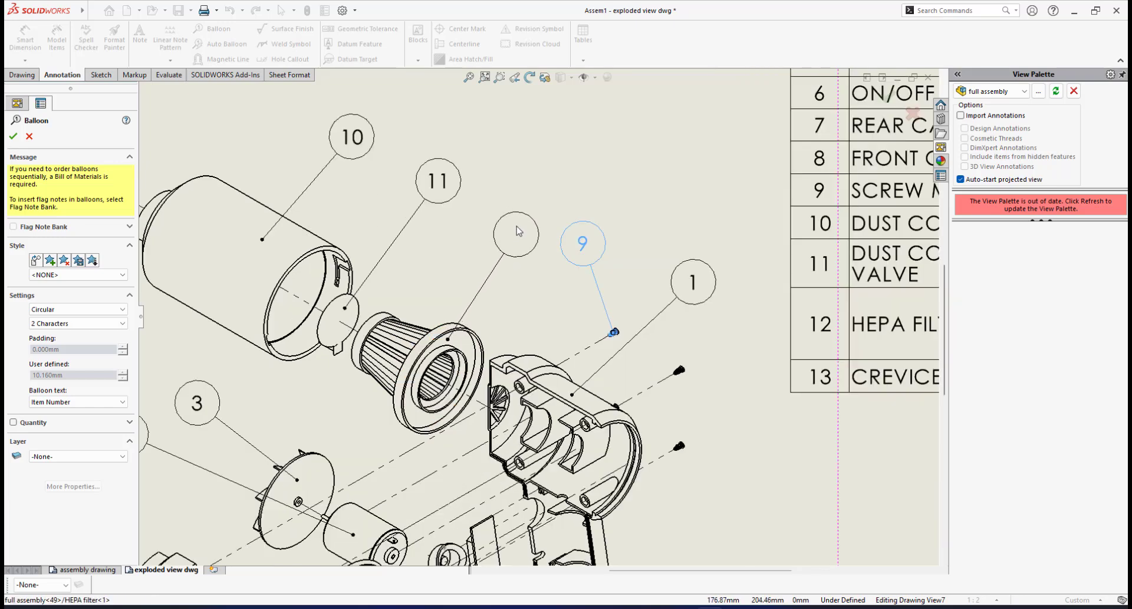
left_click(517, 231)
scroll(517, 230, "up", 3)
scroll(646, 313, "up", 1)
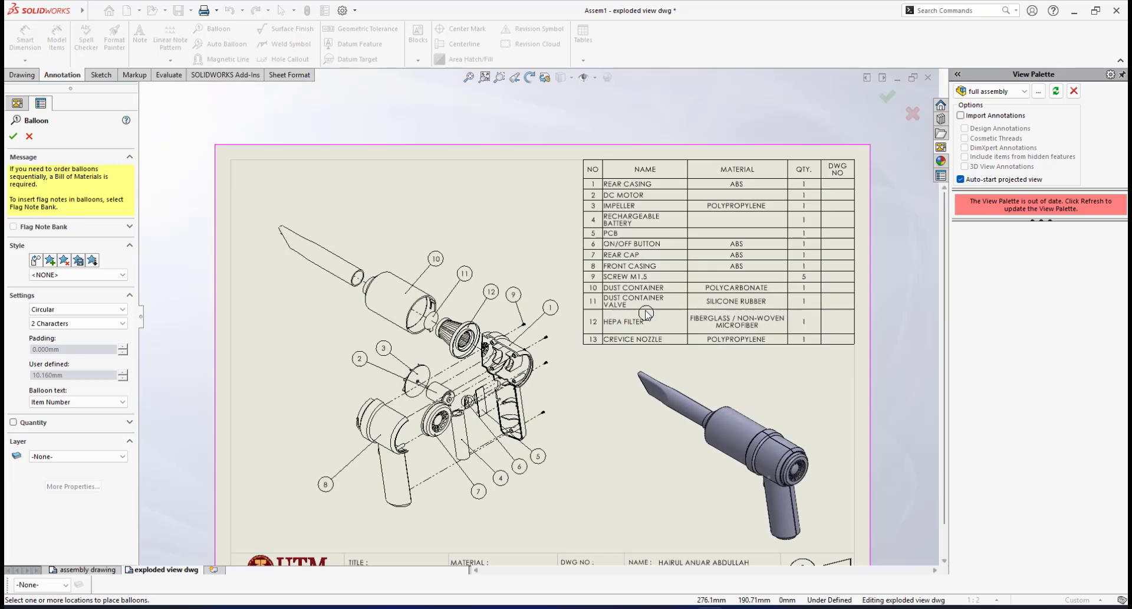
- Attach an item-number balloon to the crevice nozzle, place it to the nozzle's upper right, and finish the Balloon command
scroll(578, 345, "down", 2)
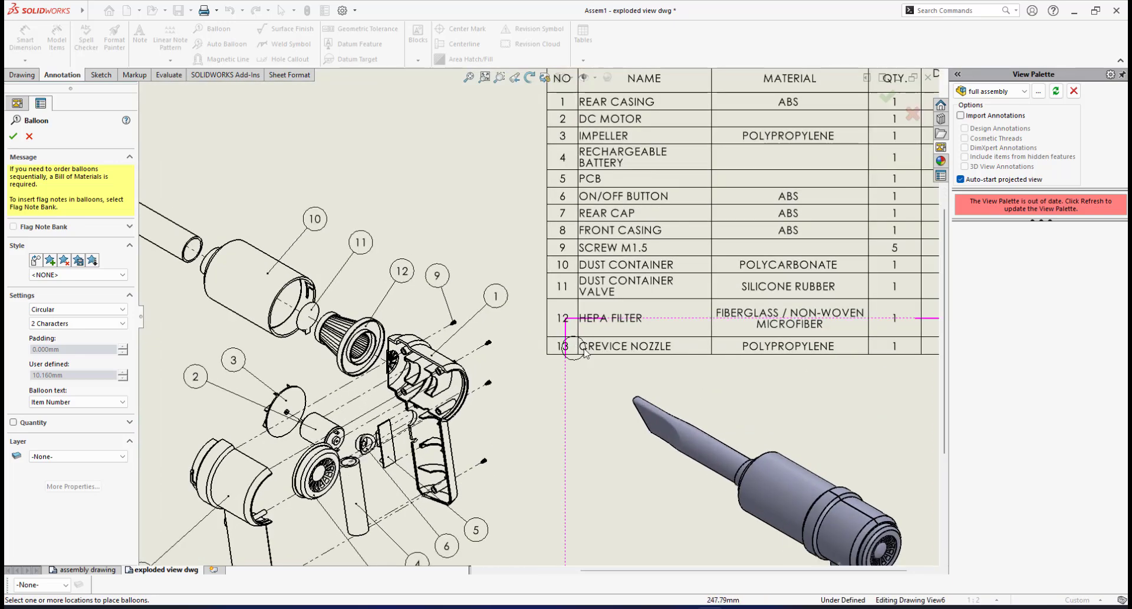
scroll(593, 346, "up", 3)
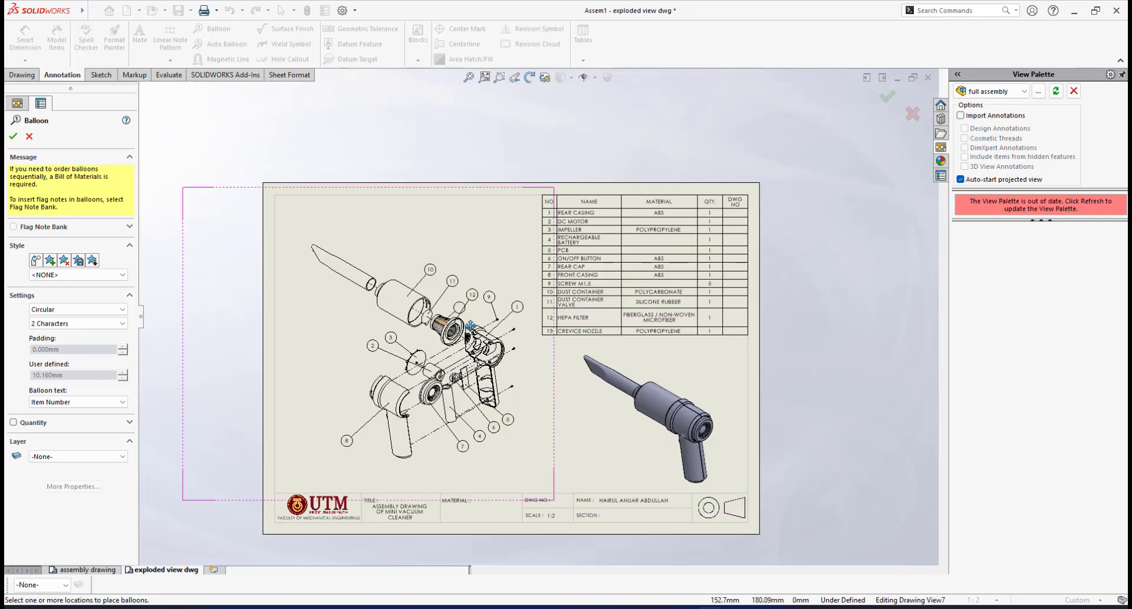
scroll(490, 299, "down", 3)
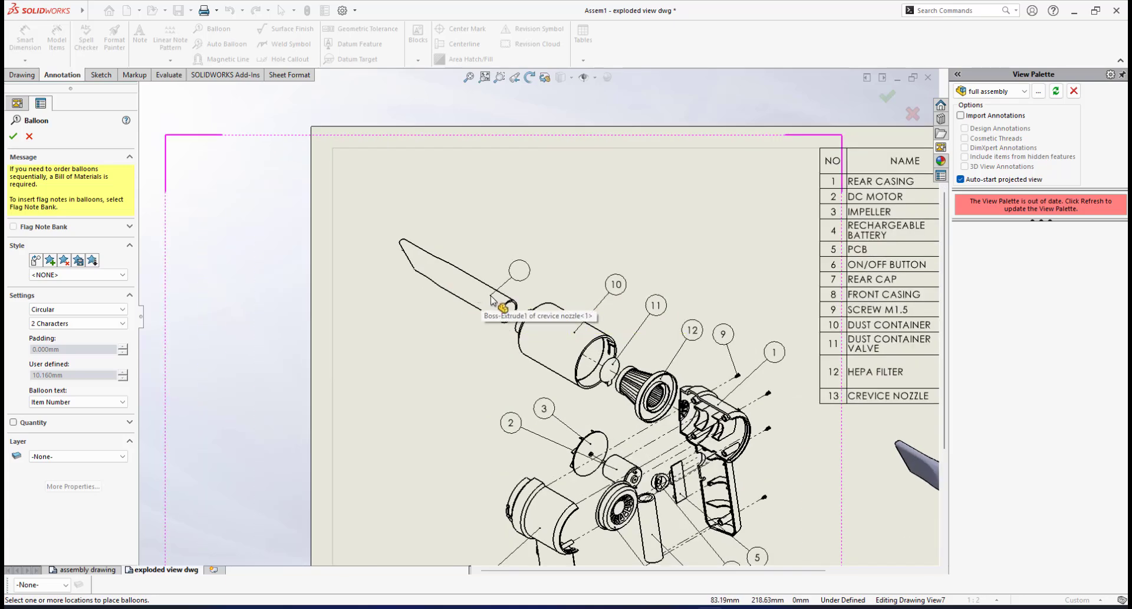
scroll(487, 299, "down", 1)
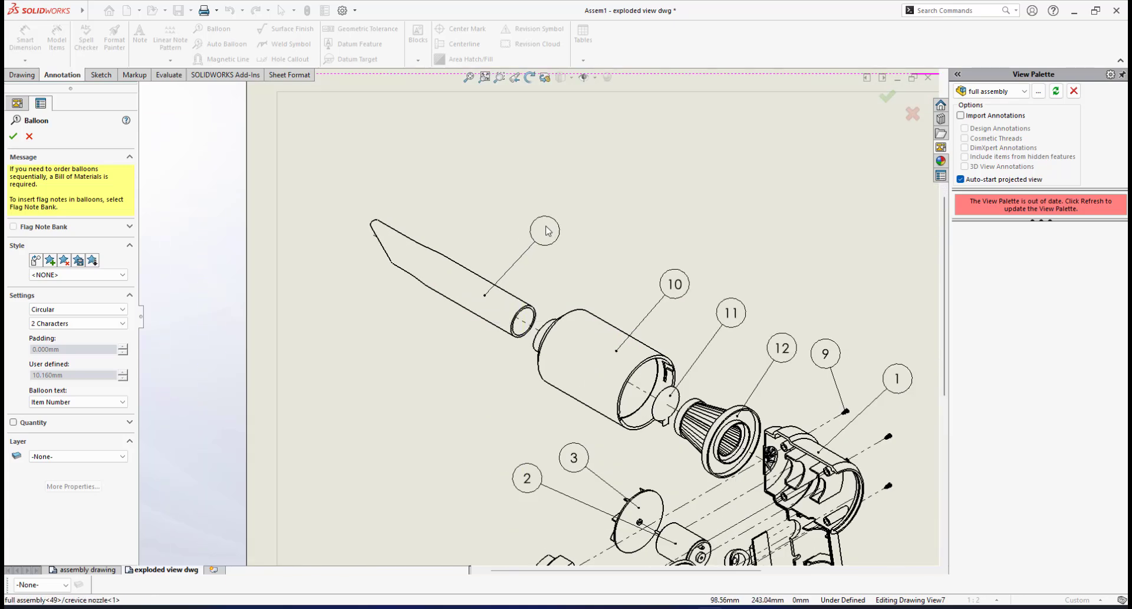
left_click(552, 224)
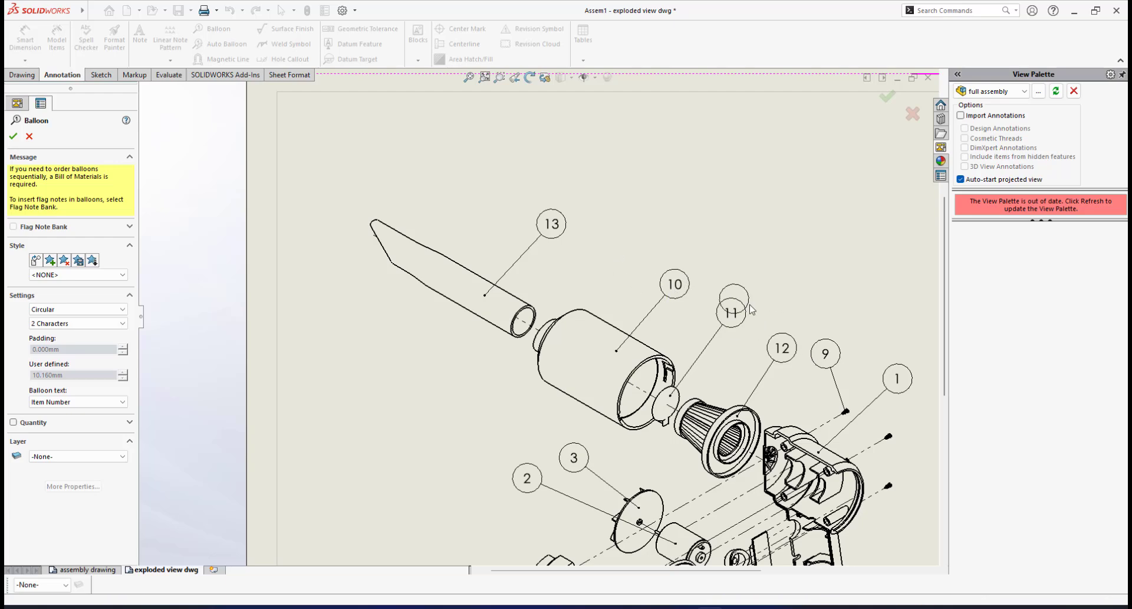
left_click(13, 136)
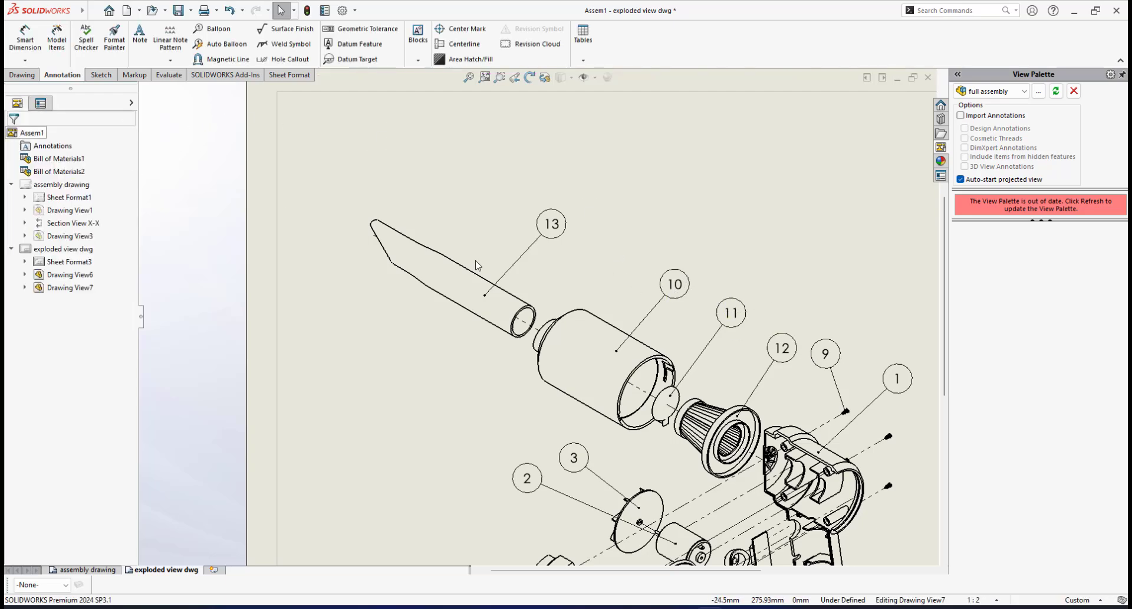
- Shift the dust container's balloon slightly left towards the crevice nozzle's balloon
scroll(740, 272, "down", 1)
left_click(658, 287)
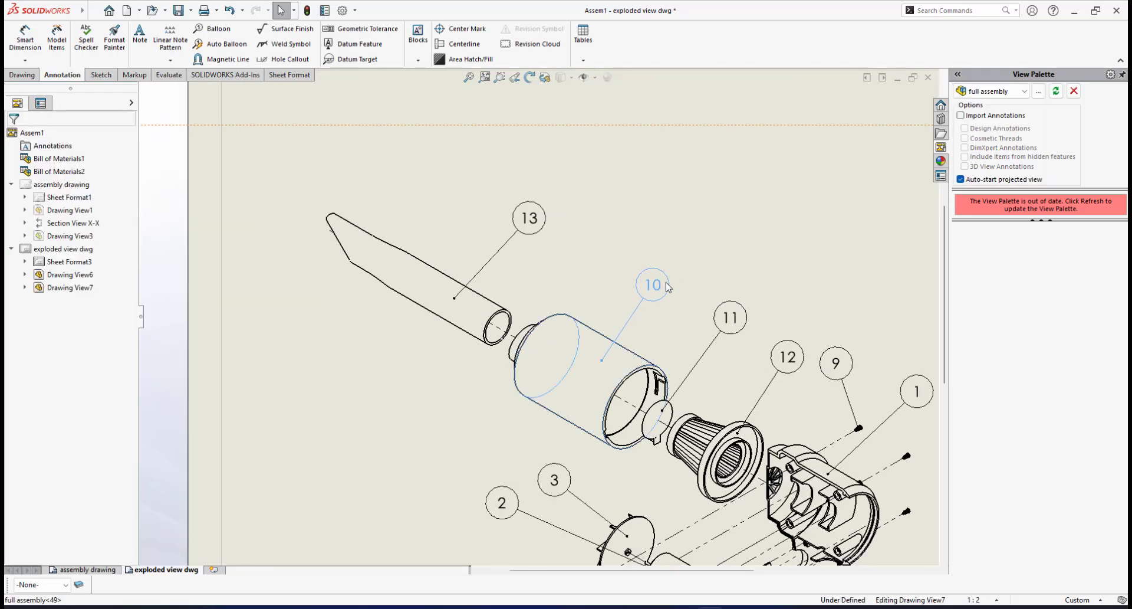
scroll(684, 295, "up", 3)
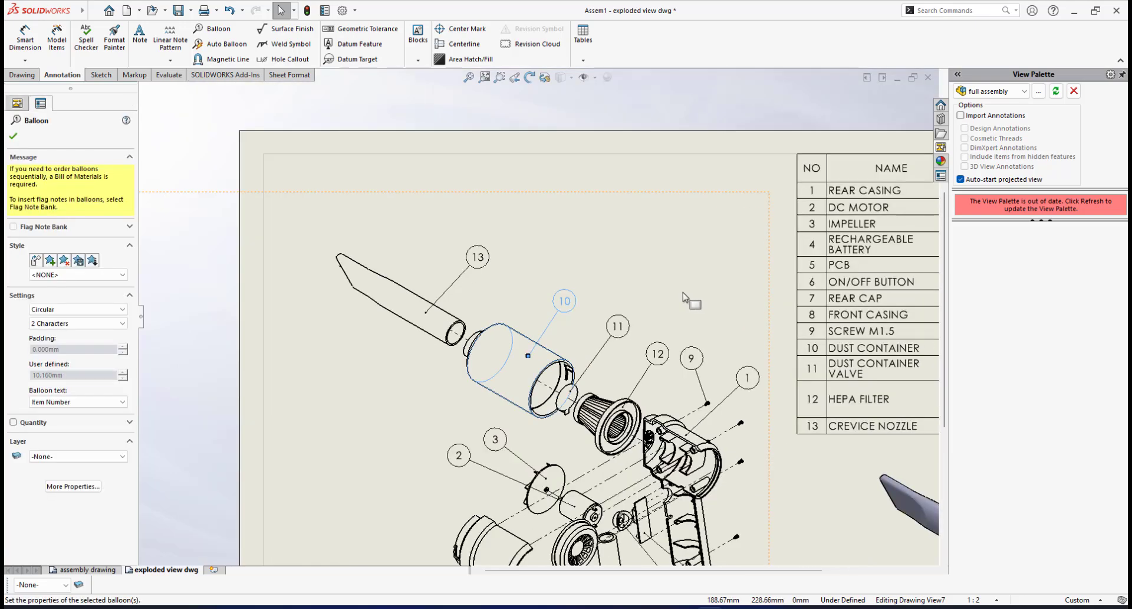
scroll(684, 295, "down", 1)
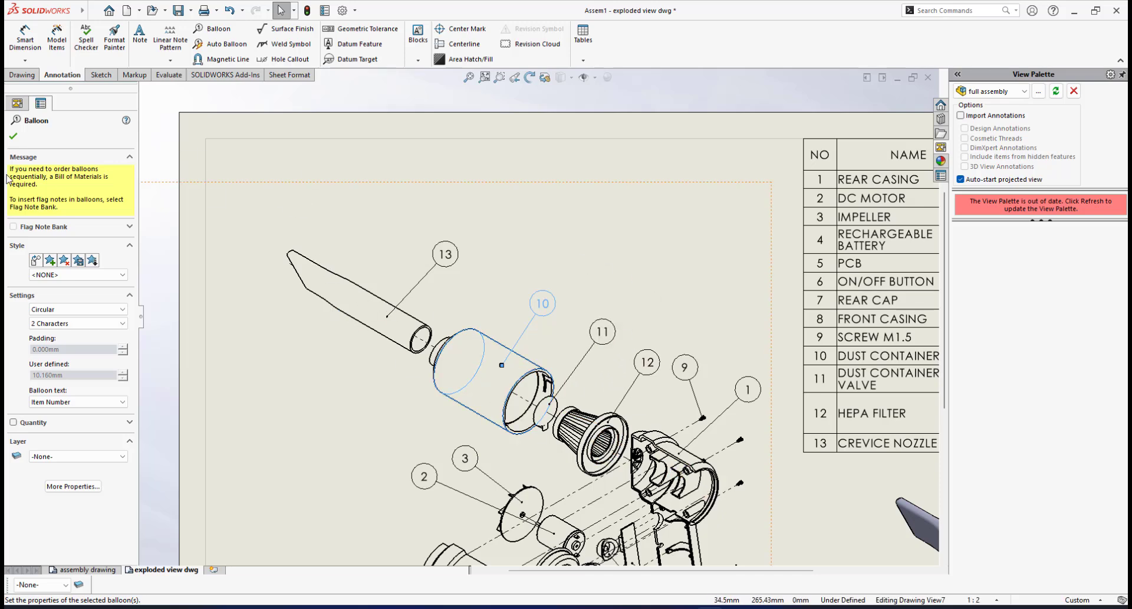
left_click(13, 136)
- Nudge the dust container valve and HEPA filter balloons into a diagonal row with the dust container's balloon
scroll(594, 336, "down", 2)
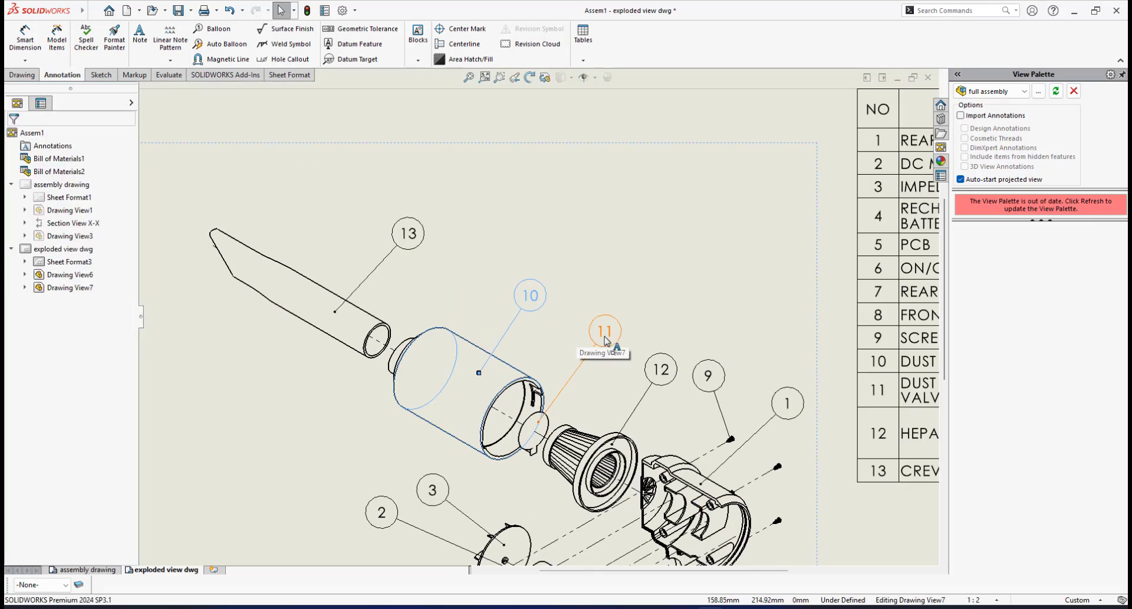
left_click(603, 342)
left_click_drag(603, 342, 600, 338)
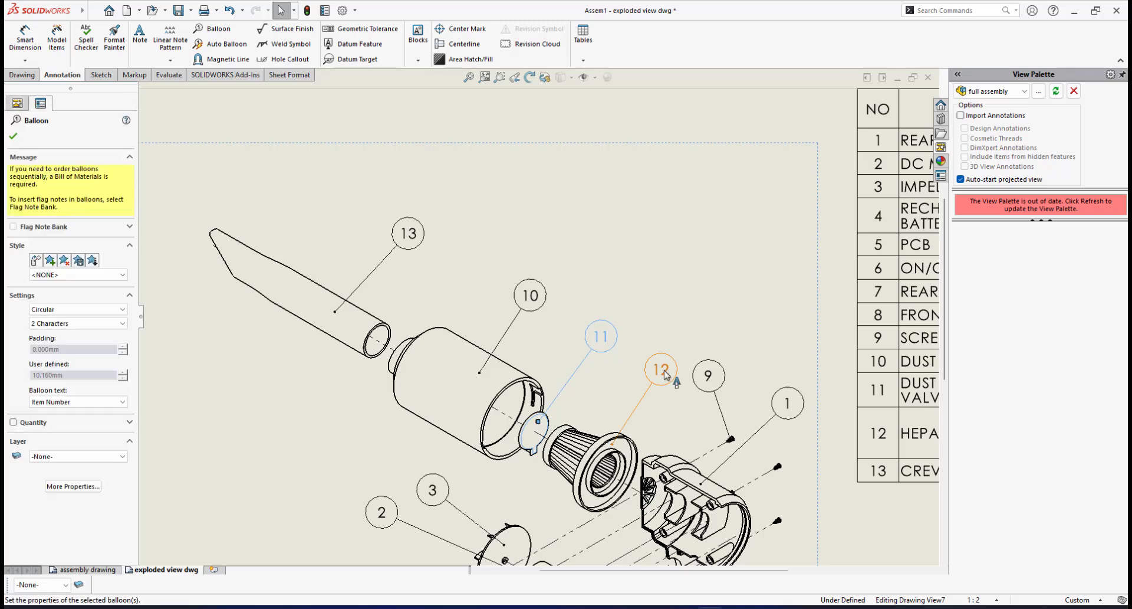
scroll(663, 377, "up", 2)
left_click(632, 362)
left_click_drag(634, 363, 634, 365)
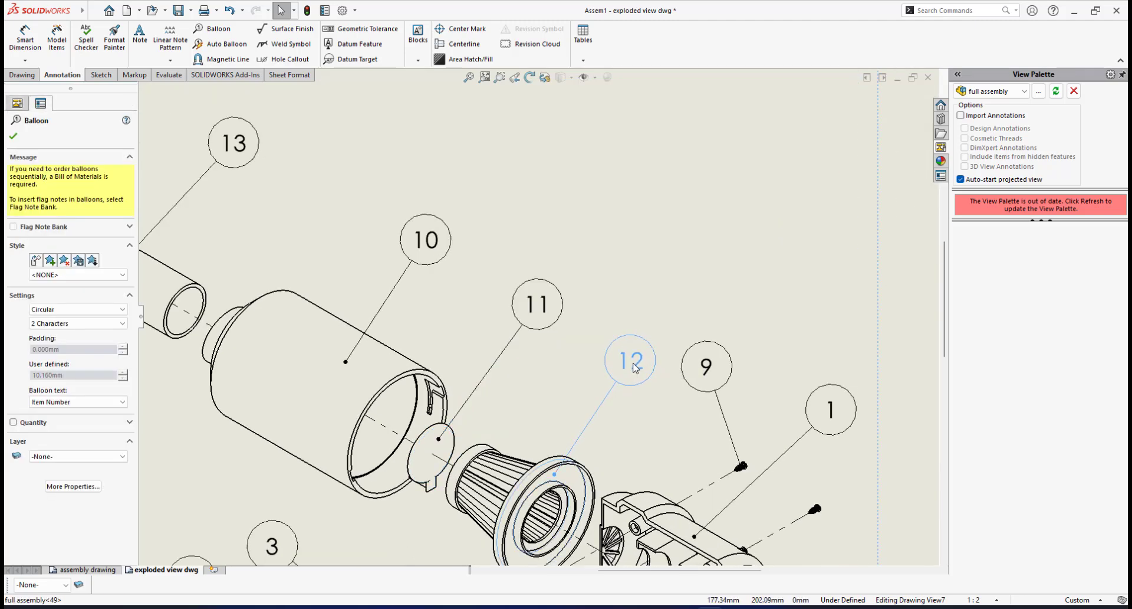
scroll(584, 302, "down", 4)
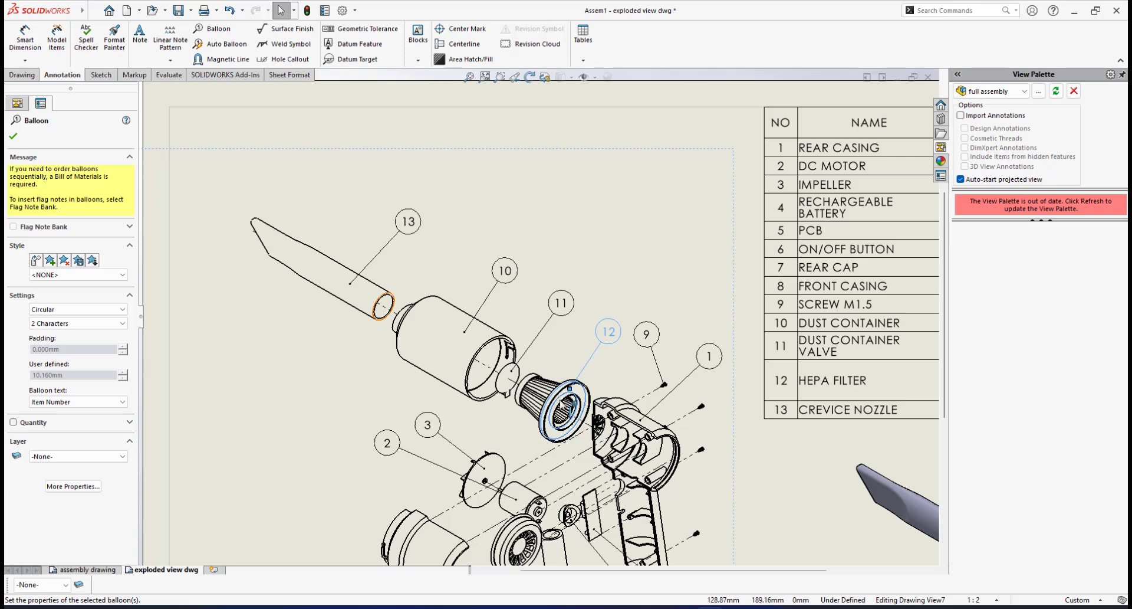
scroll(653, 394, "down", 2)
scroll(644, 395, "up", 5)
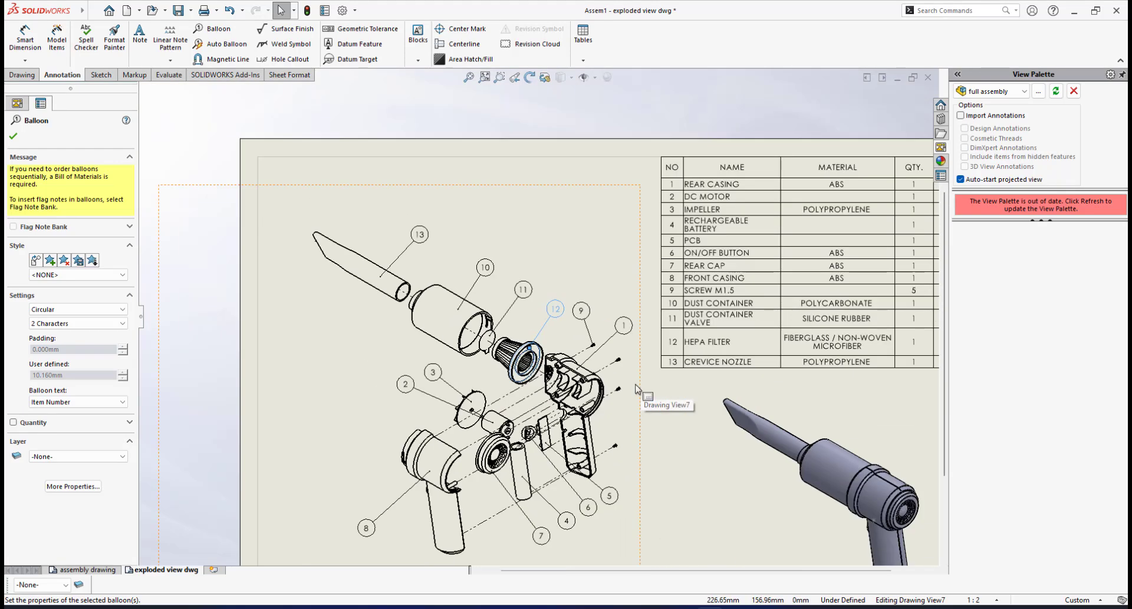
- Move the screw's balloon down and right so it sits close to its screw, level with the rear casing's balloon
scroll(636, 391, "down", 5)
mouse_move(530, 232)
left_mouse_down()
mouse_move(528, 257)
mouse_move(544, 258)
left_mouse_up()
left_click(556, 227)
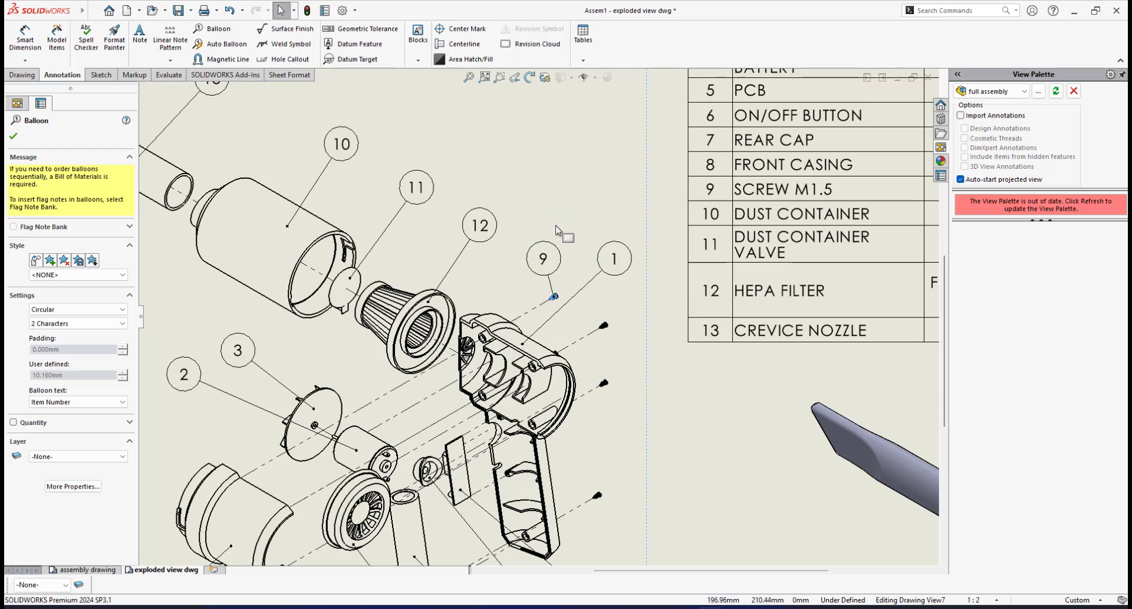
- Clear the selection with the whole sheet in view and save the drawing
scroll(559, 253, "up", 4)
scroll(463, 357, "up", 2)
scroll(451, 358, "down", 1)
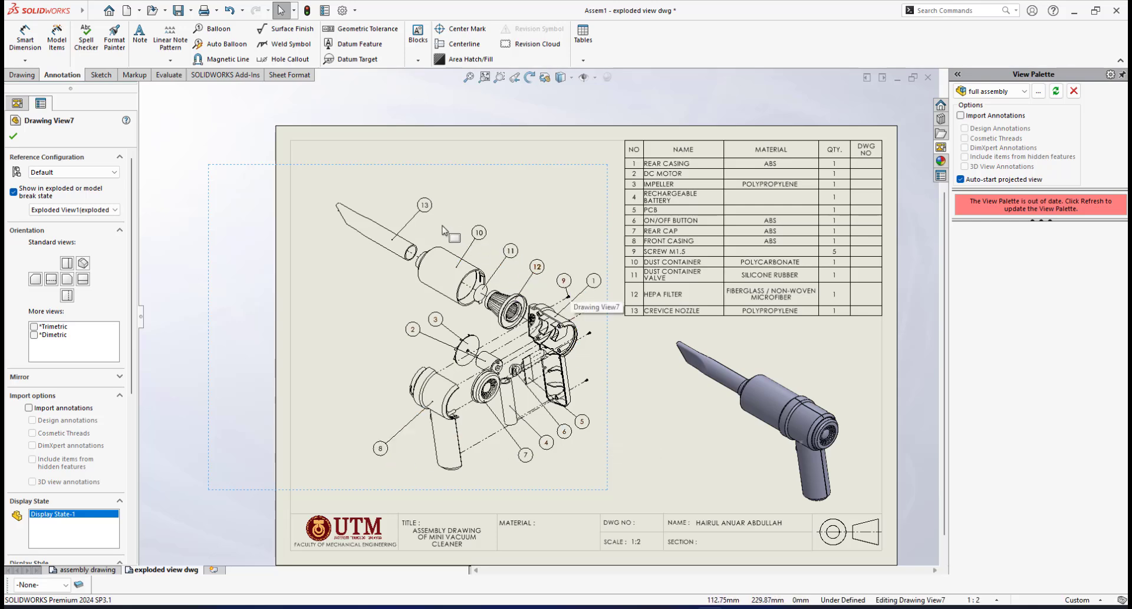
scroll(512, 304, "up", 3)
middle_click_drag(531, 315, 550, 320)
left_click(484, 162)
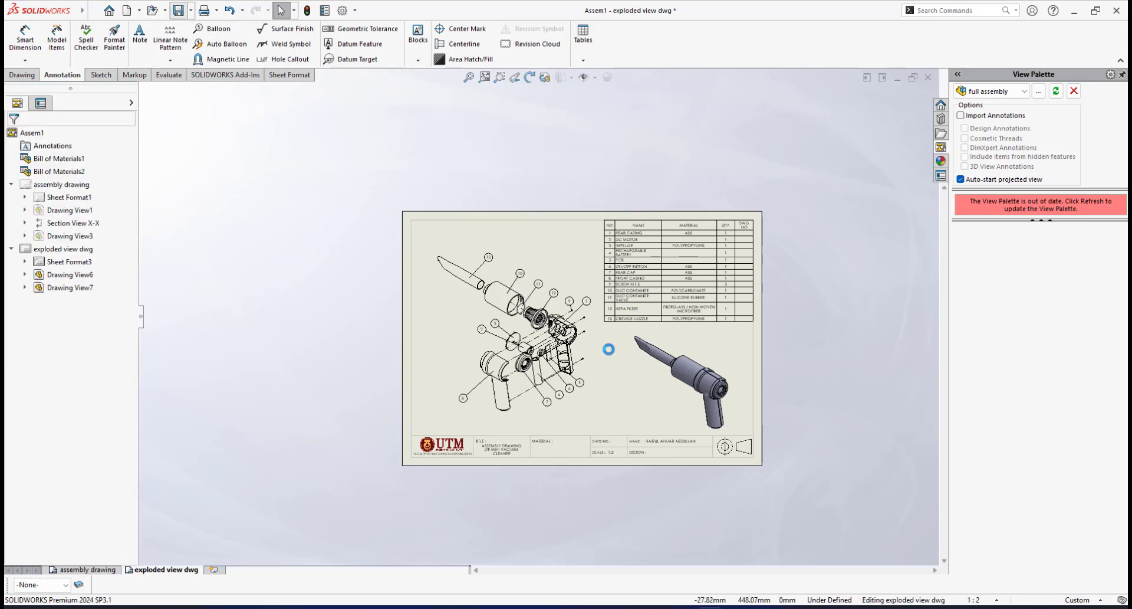
scroll(561, 391, "down", 2)
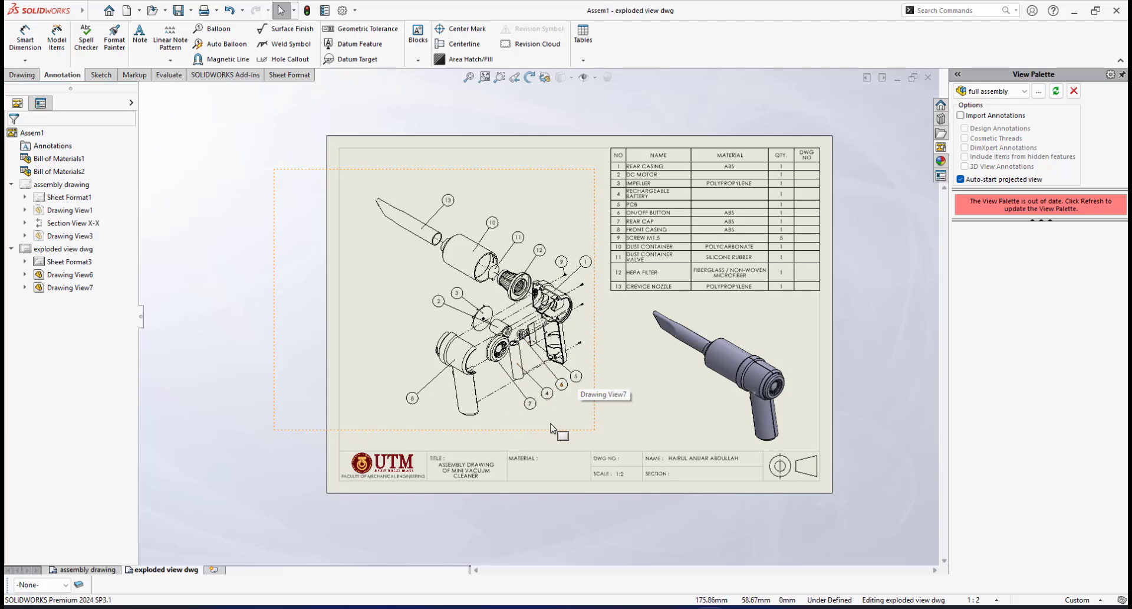
- Open the sheet format of the exploded view sheet for editing
scroll(551, 424, "down", 1)
mouse_move(614, 429)
middle_mouse_down()
mouse_move(603, 375)
mouse_move(615, 388)
middle_mouse_up()
scroll(582, 371, "up", 1)
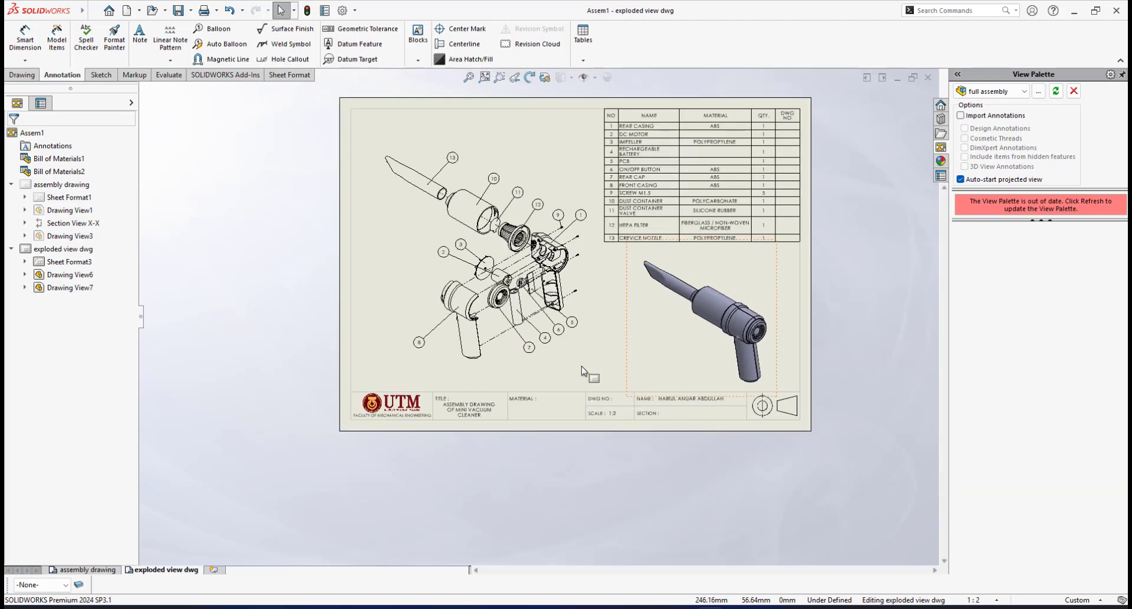
scroll(549, 403, "down", 3)
scroll(453, 413, "up", 2)
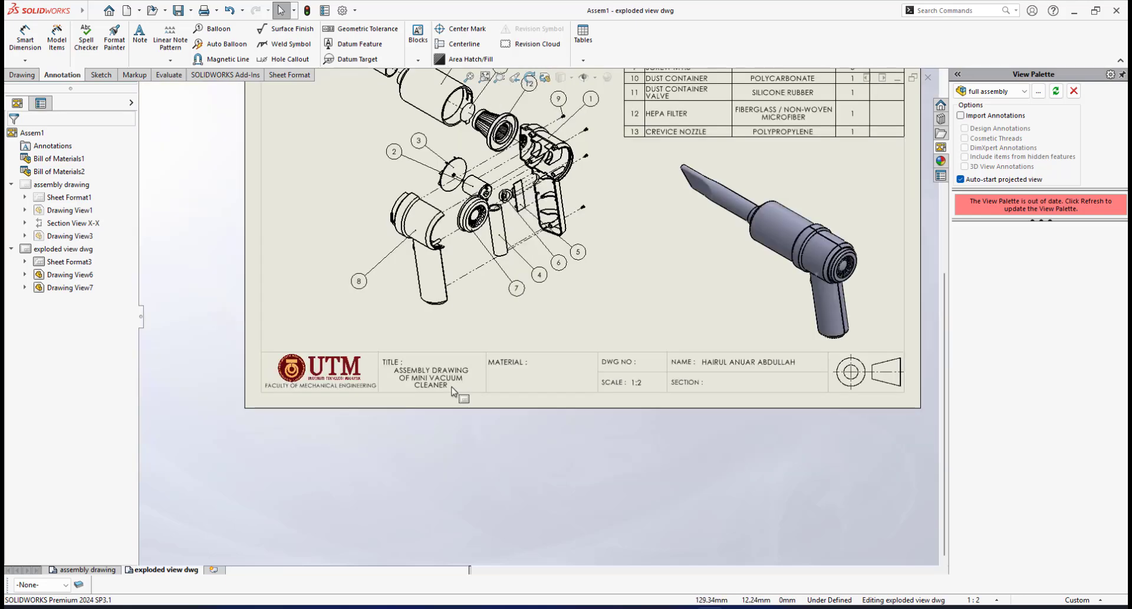
scroll(523, 369, "down", 1)
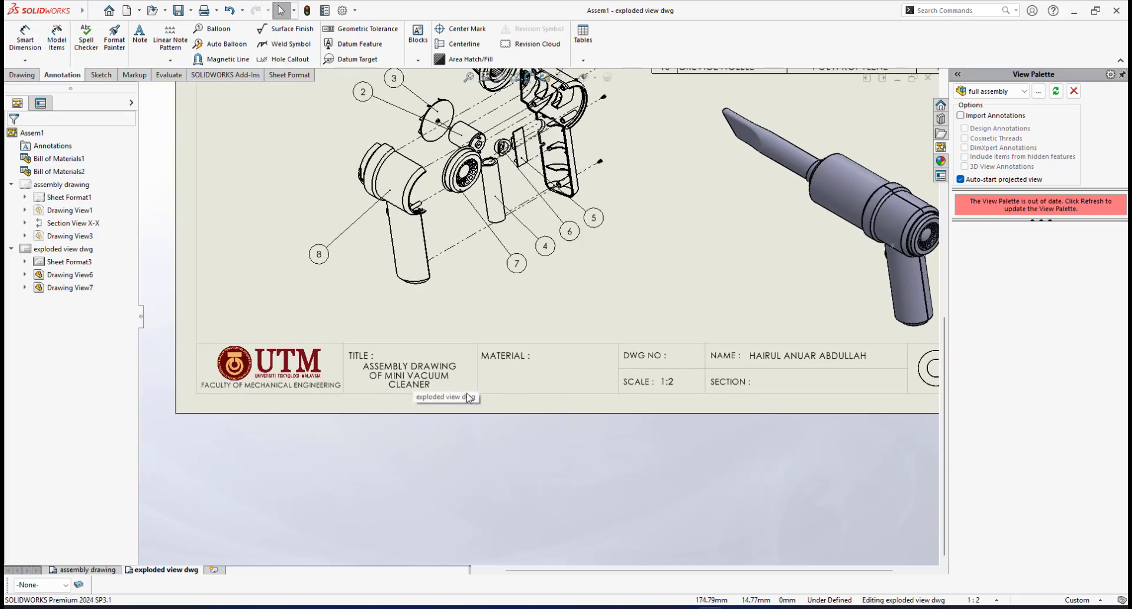
right_click(441, 375)
left_click(482, 149)
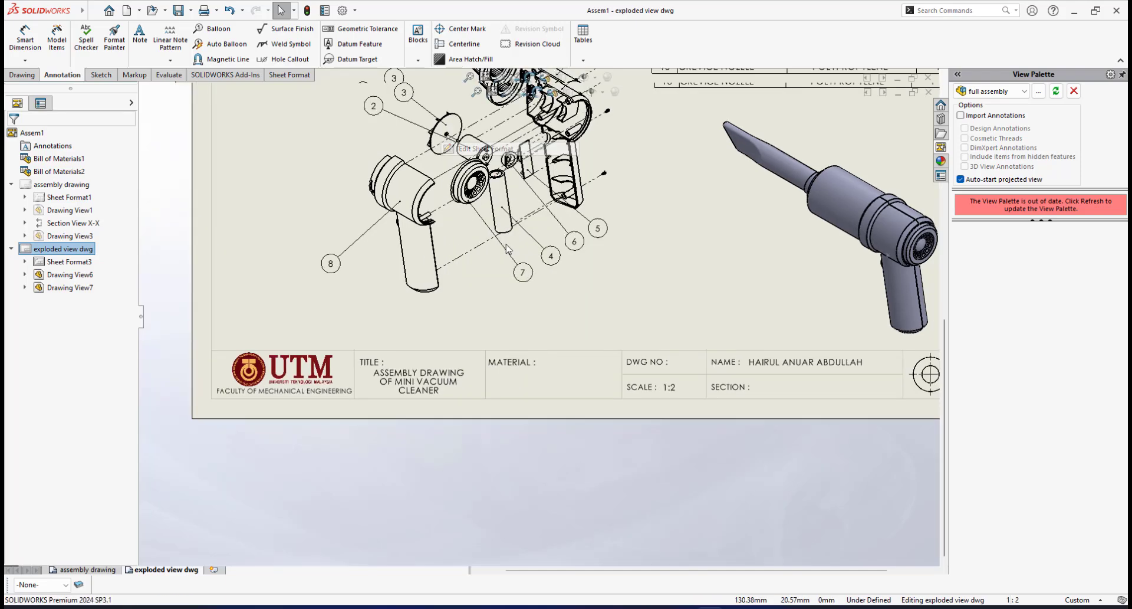
- Replace "ASSEMBLY" with "EXPLODED VIEW" in the title block's drawing title and position the note just below the TITLE label
left_click(424, 377)
double_click(389, 378)
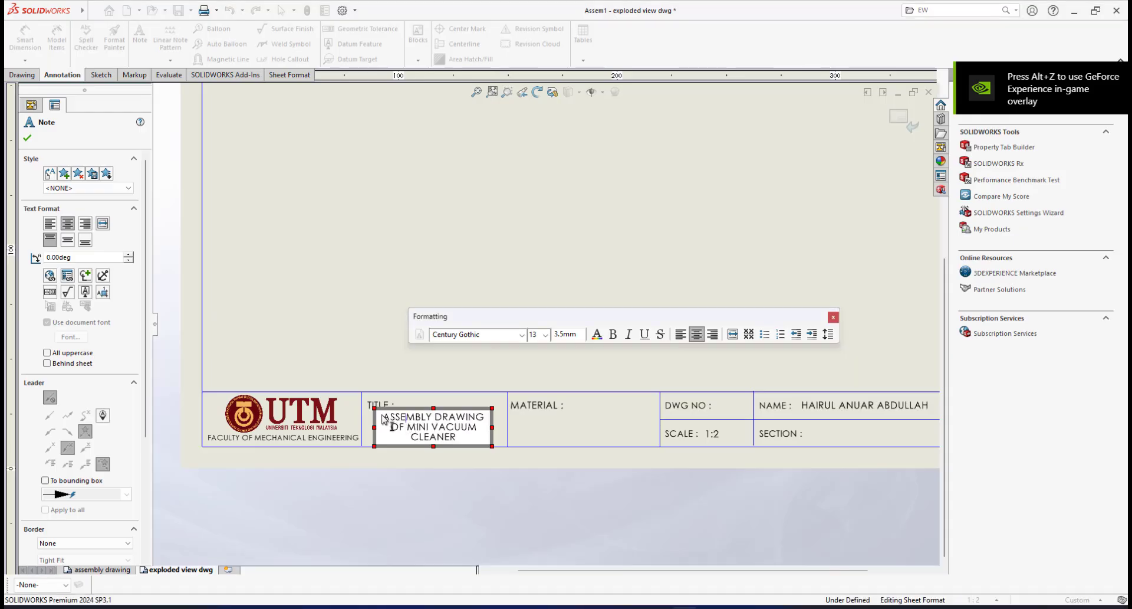
left_click_drag(382, 417, 433, 421)
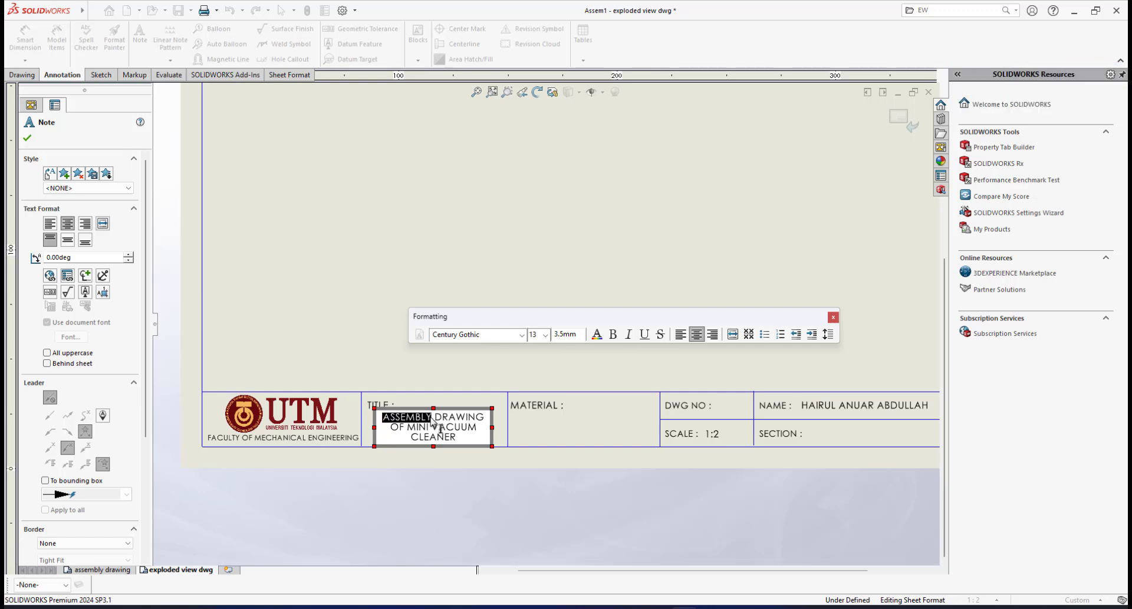
type("THE")
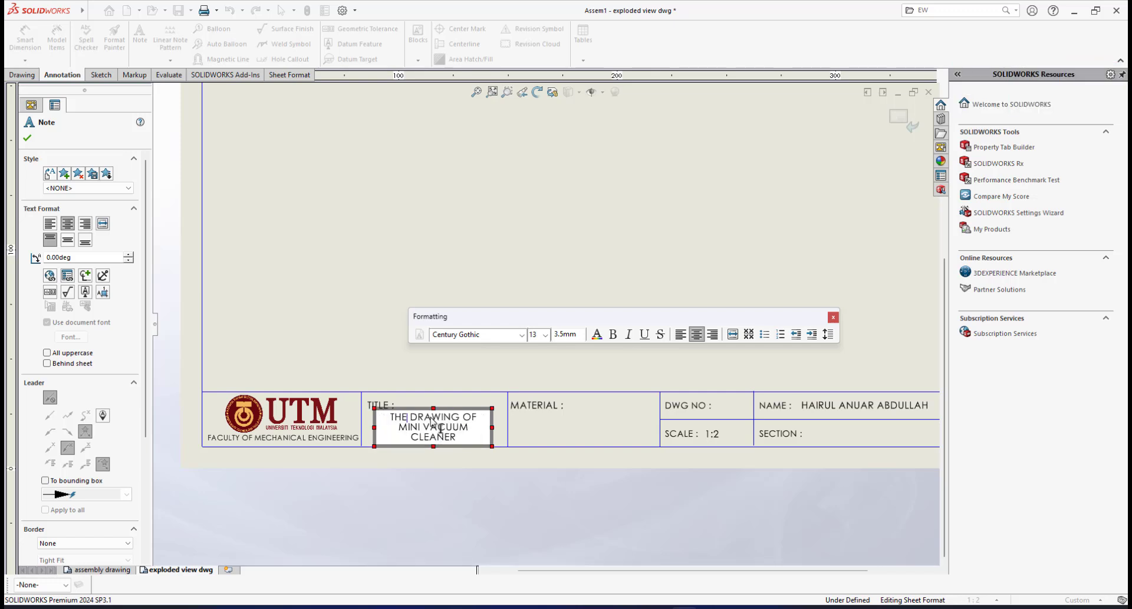
key("BackSpace")
key("BackSpace")
type("EXPLOD")
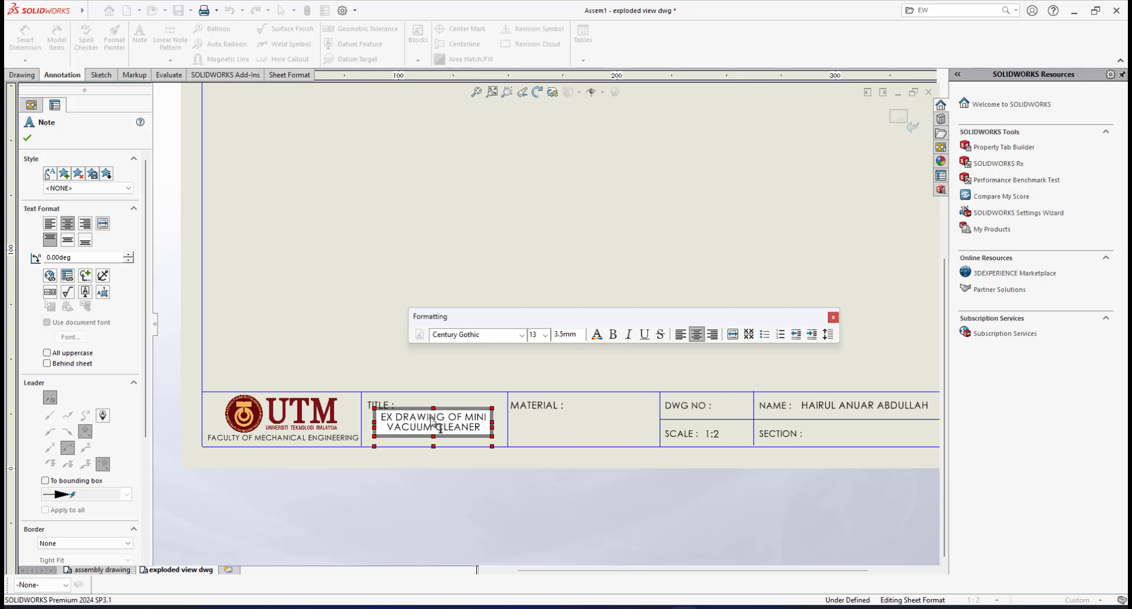
type("ED")
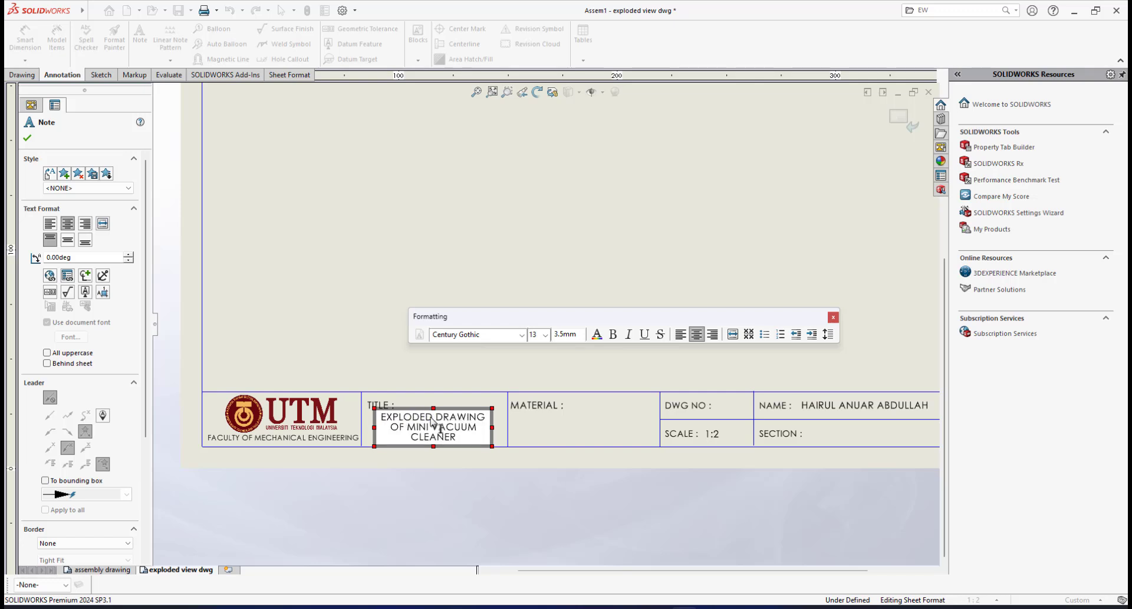
type(" VIEW")
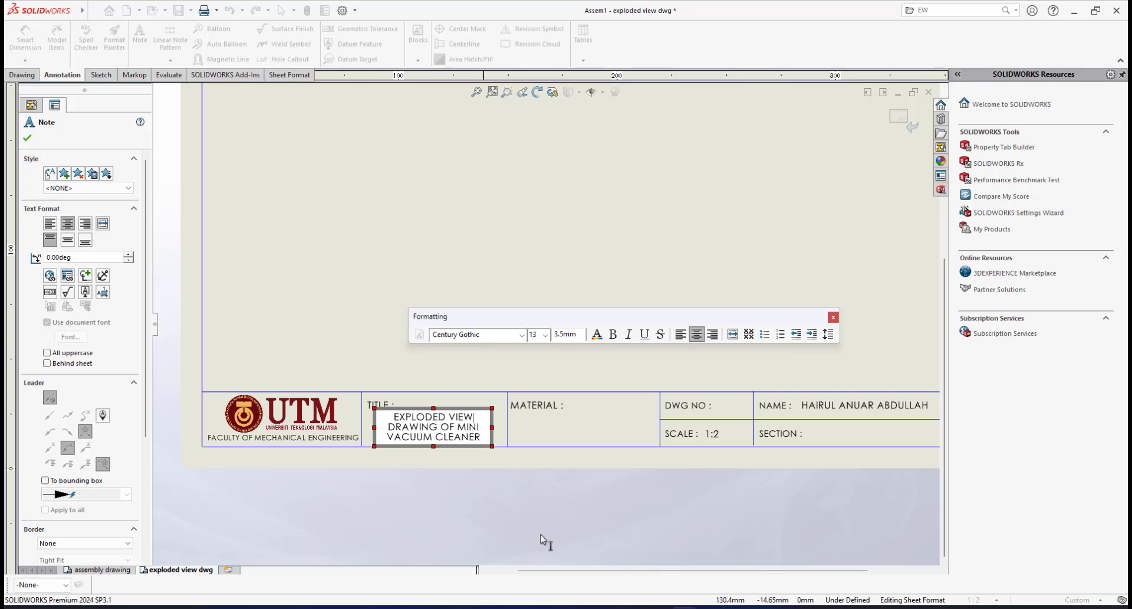
left_click(557, 514)
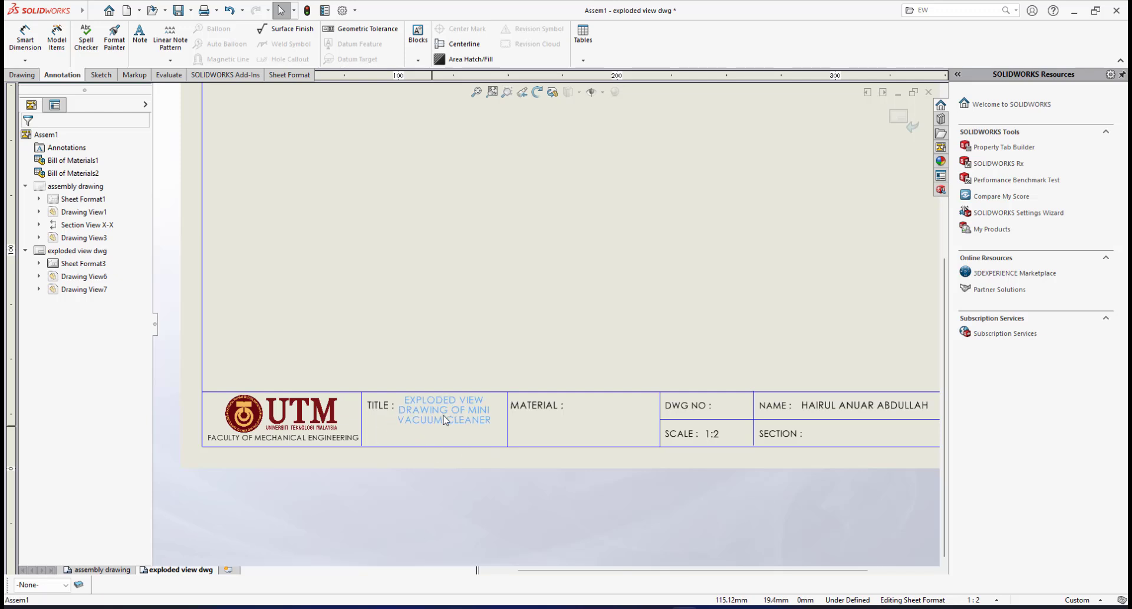
left_click_drag(443, 419, 437, 427)
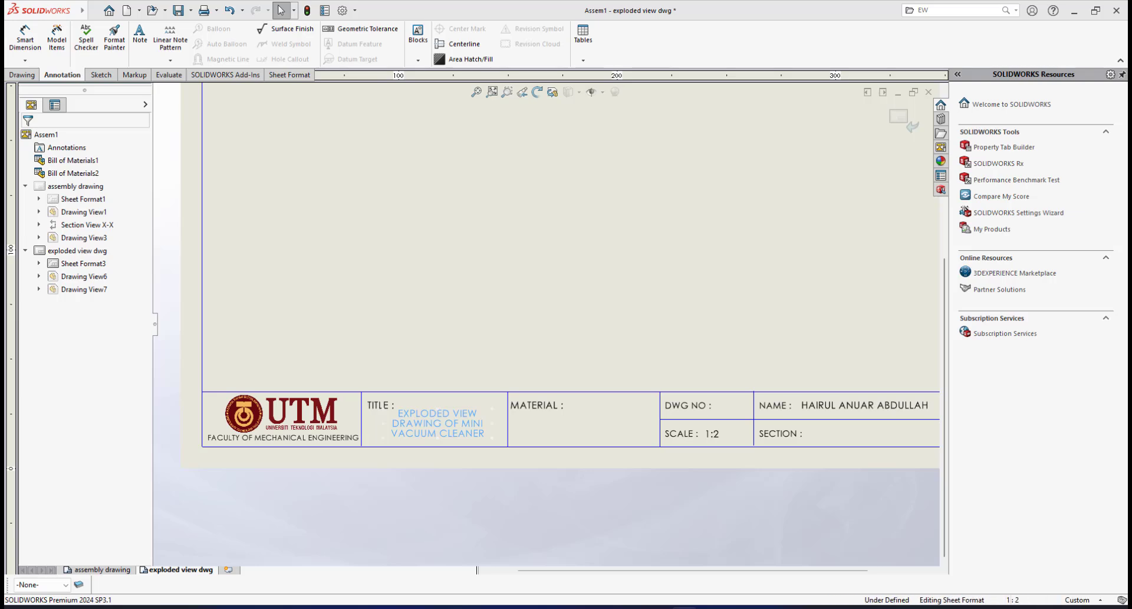
- Examine the title block's drawing number, scale, name and section fields and its projection symbol
scroll(652, 318, "up", 3)
scroll(637, 294, "down", 1)
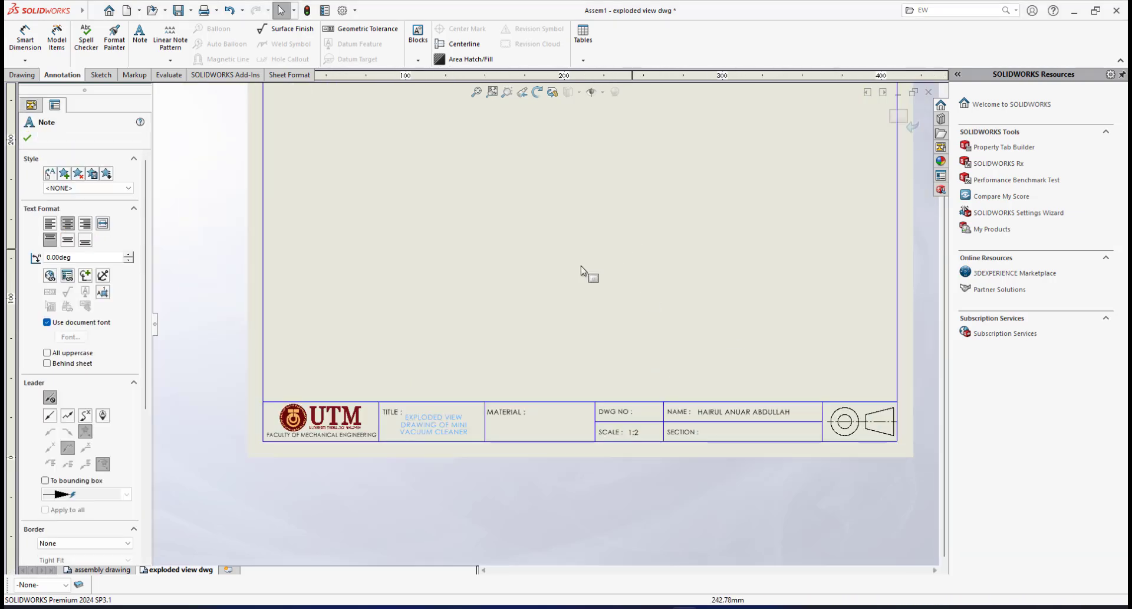
scroll(643, 390, "up", 2)
scroll(633, 366, "down", 4)
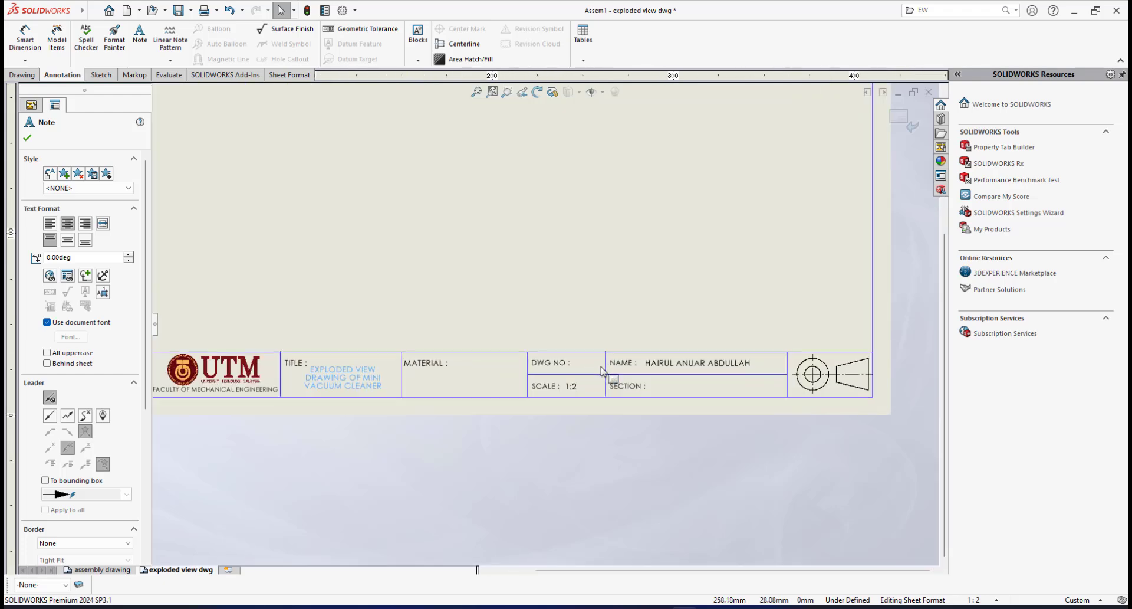
scroll(613, 363, "up", 2)
scroll(597, 362, "down", 1)
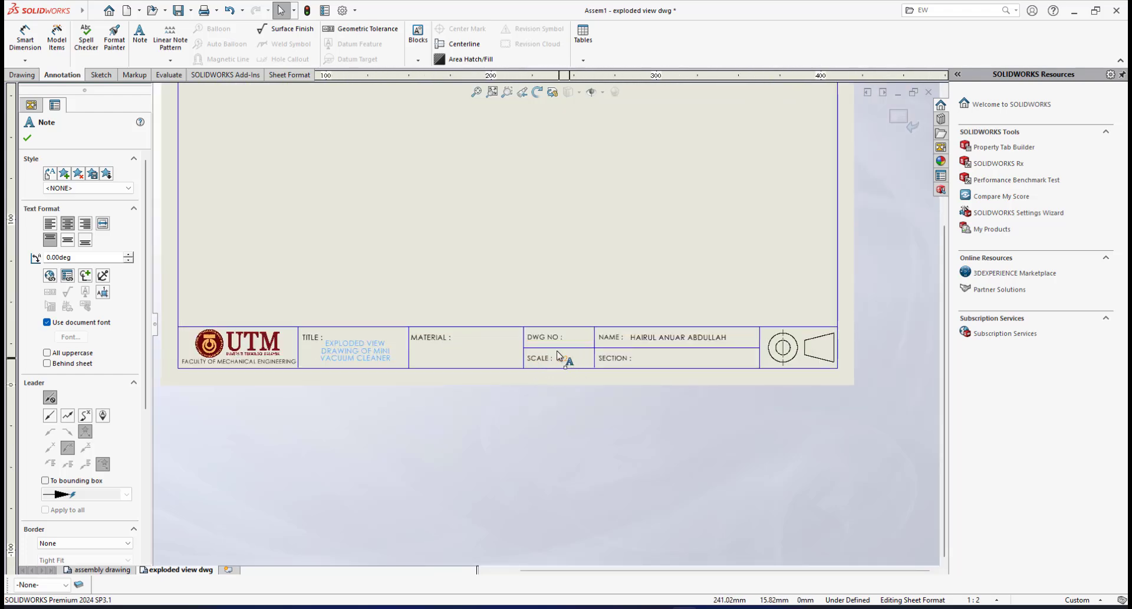
scroll(558, 356, "down", 1)
scroll(567, 361, "down", 1)
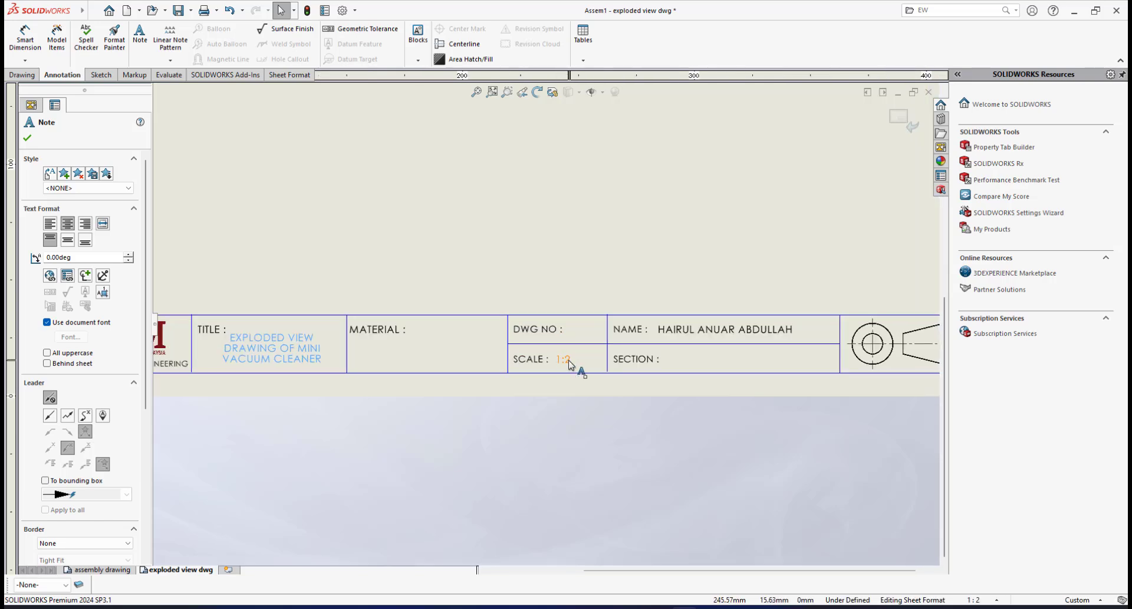
scroll(569, 364, "up", 4)
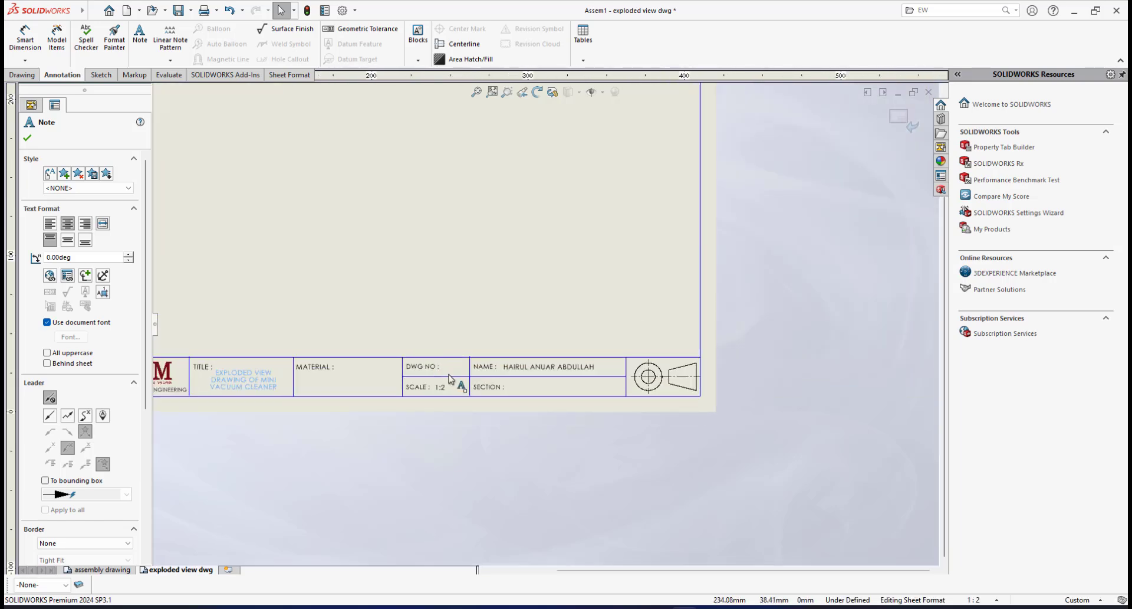
left_click(517, 376)
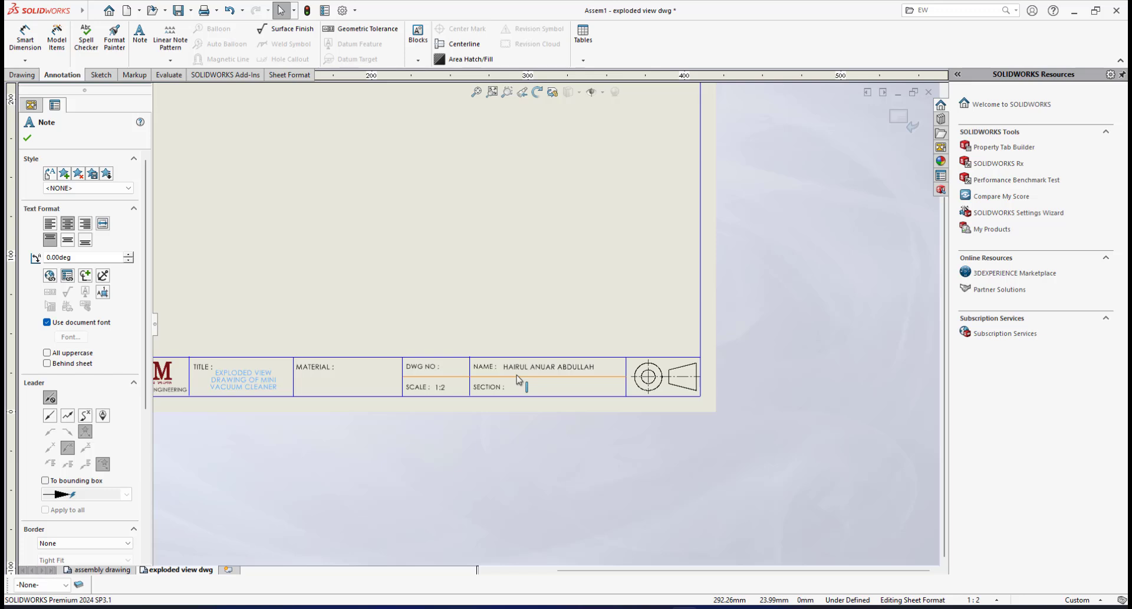
mouse_move(518, 379)
middle_mouse_down()
mouse_move(561, 341)
mouse_move(629, 361)
mouse_move(645, 383)
mouse_move(620, 386)
mouse_move(656, 391)
middle_mouse_up()
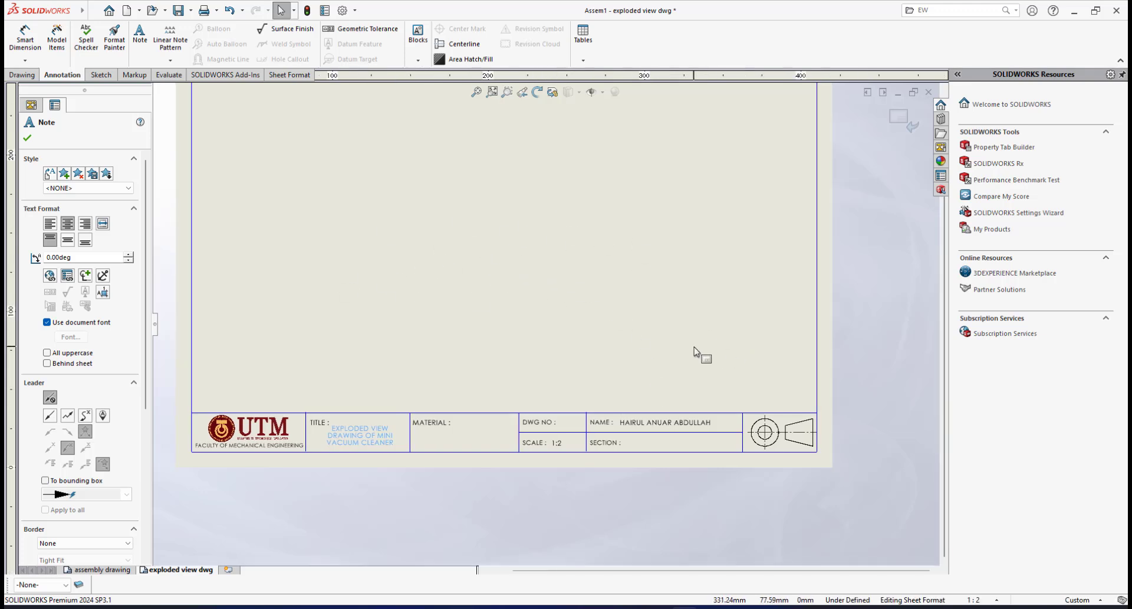
middle_click_drag(724, 370, 581, 395)
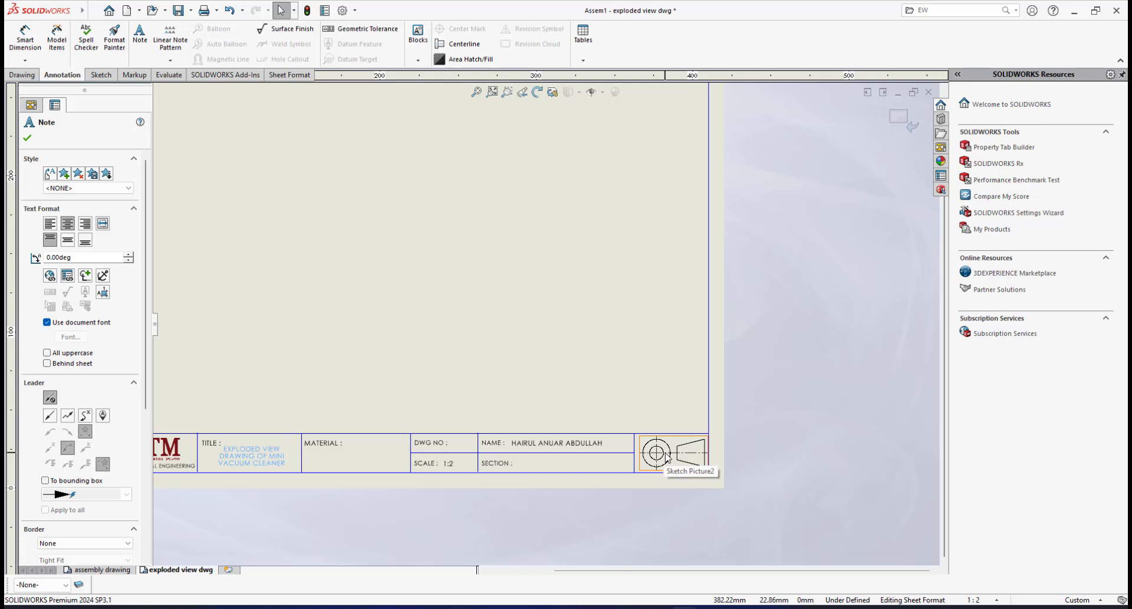
- Delete the projection symbol picture from the title block and return to editing the sheet
key("Escape")
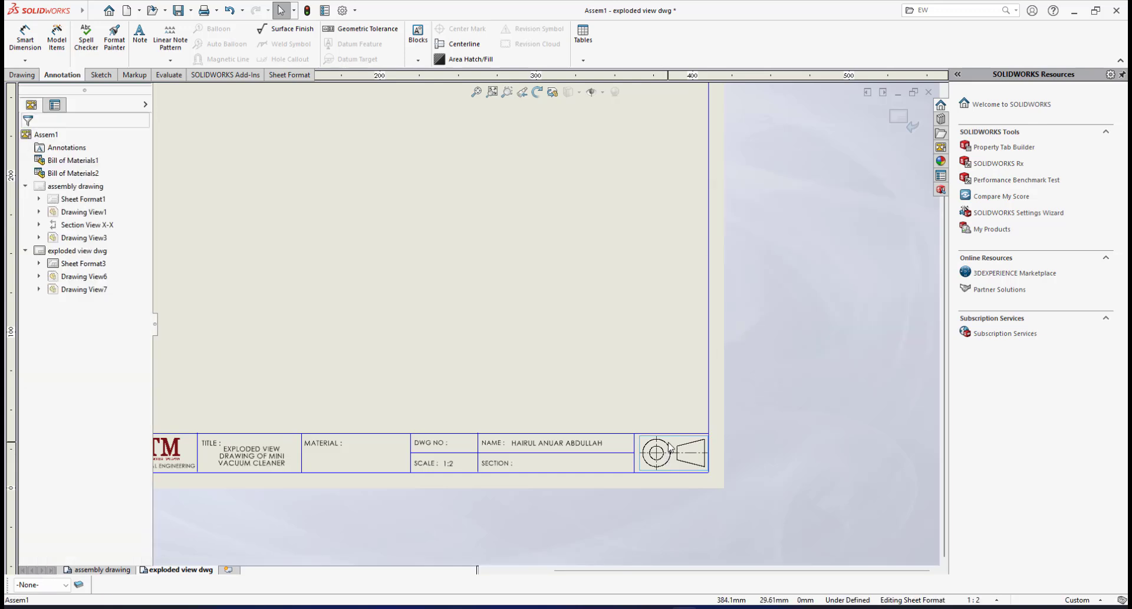
key("Delete")
left_click(900, 209)
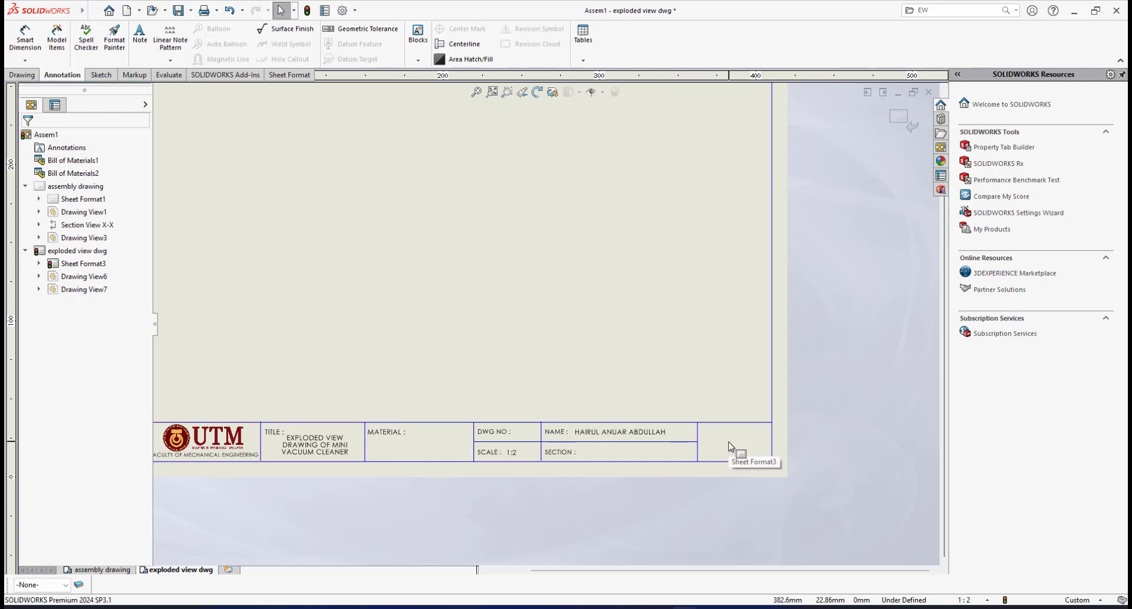
left_click(907, 121)
- Review the exploded view sheet, including its title block, item balloons, shaded assembly view and bill of materials
scroll(646, 357, "up", 3)
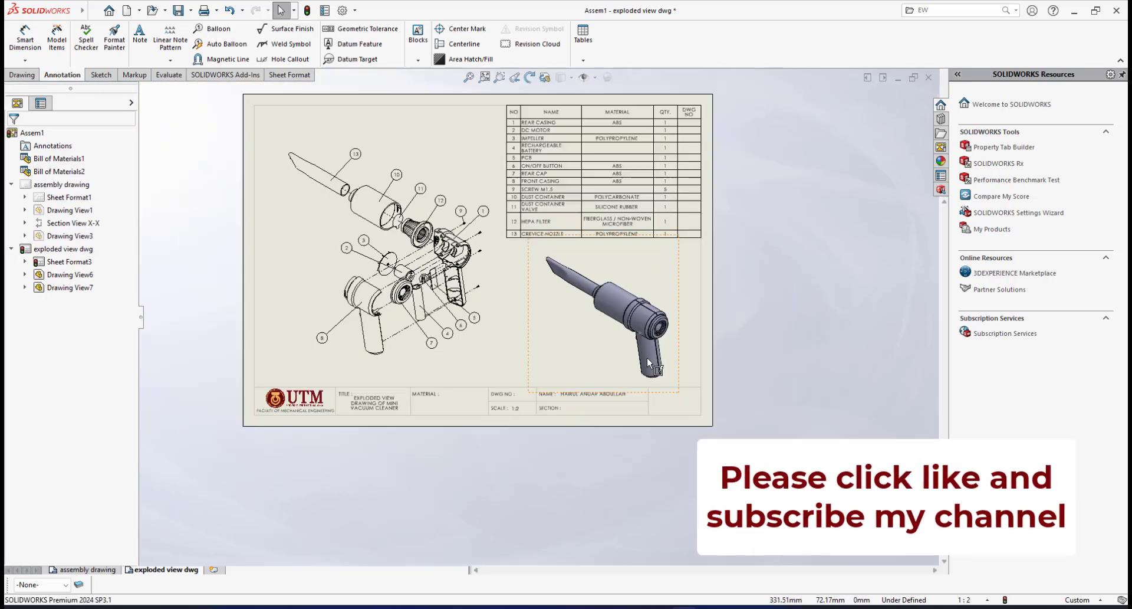
middle_click_drag(560, 323, 621, 376)
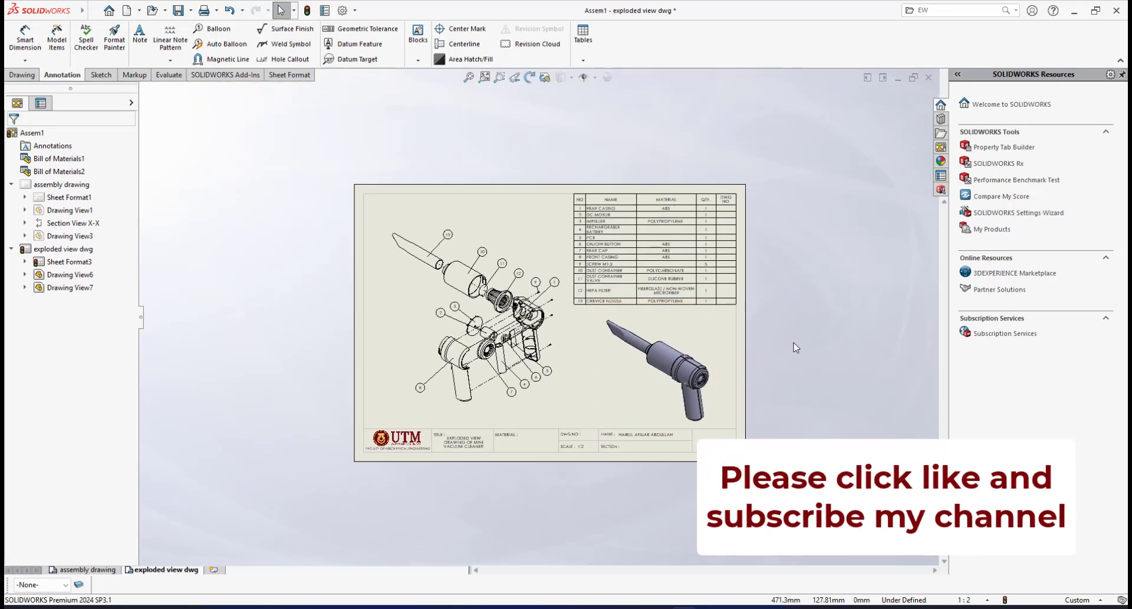
scroll(809, 339, "down", 2)
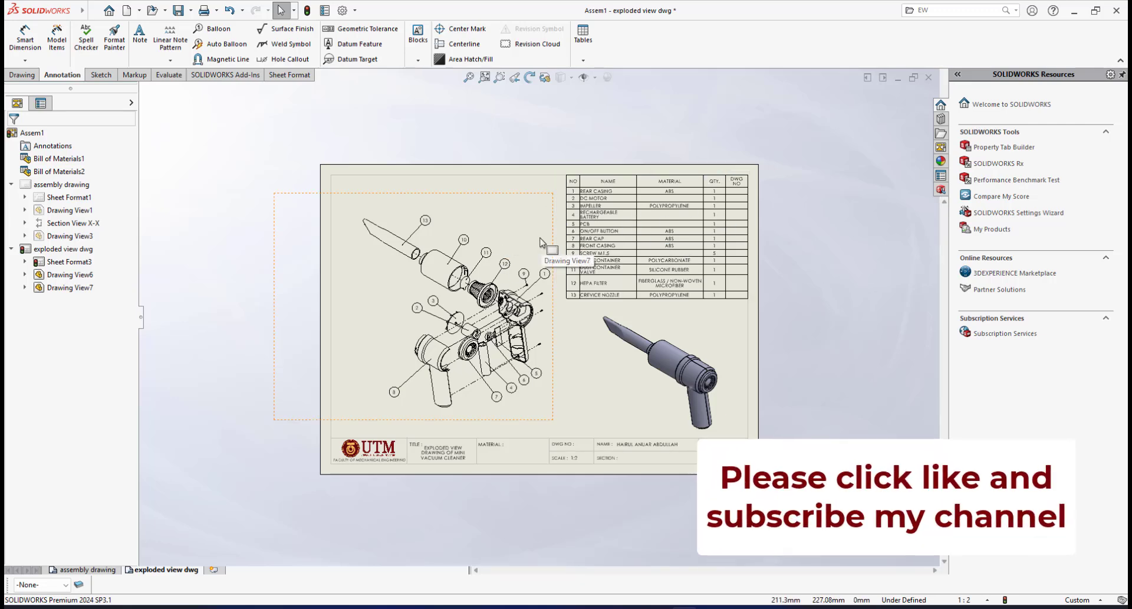
scroll(542, 356, "down", 2)
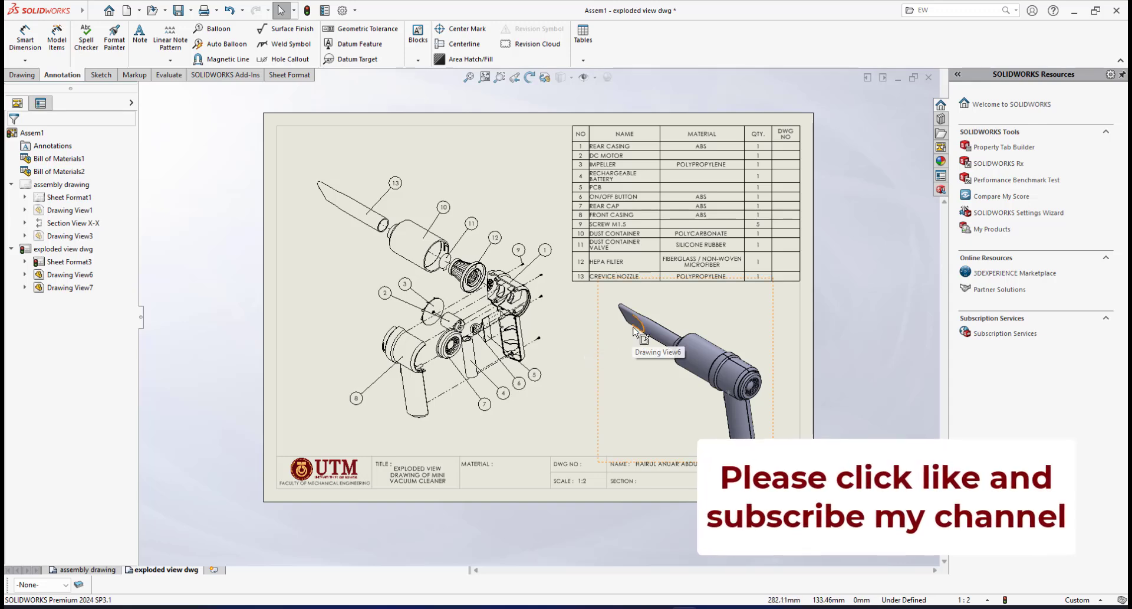
mouse_move(582, 332)
middle_mouse_down()
mouse_move(577, 347)
mouse_move(563, 346)
middle_mouse_up()
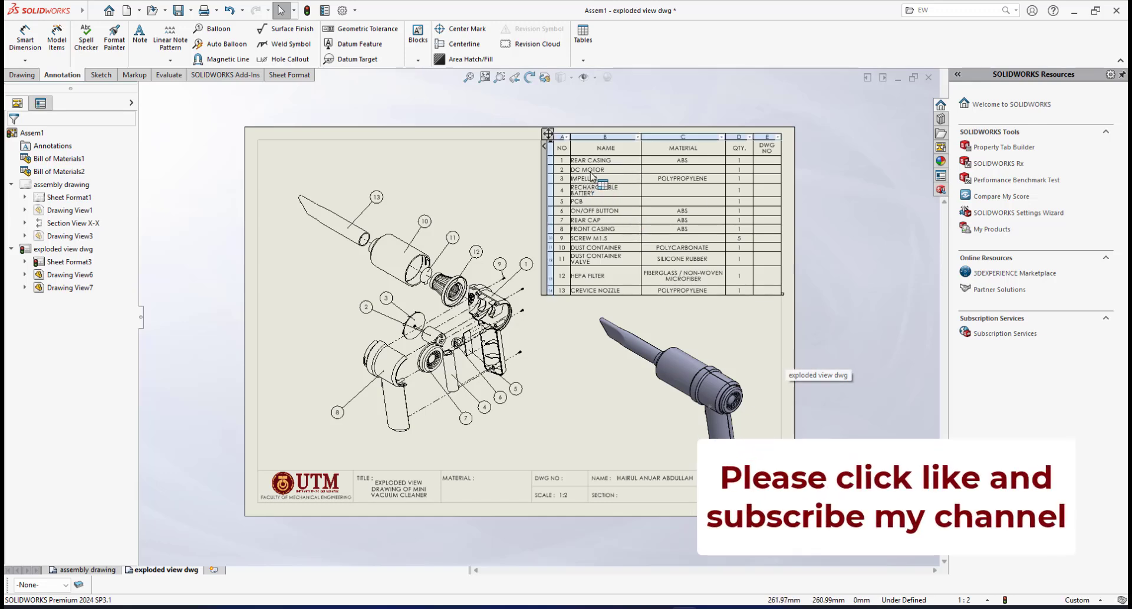
scroll(591, 175, "down", 2)
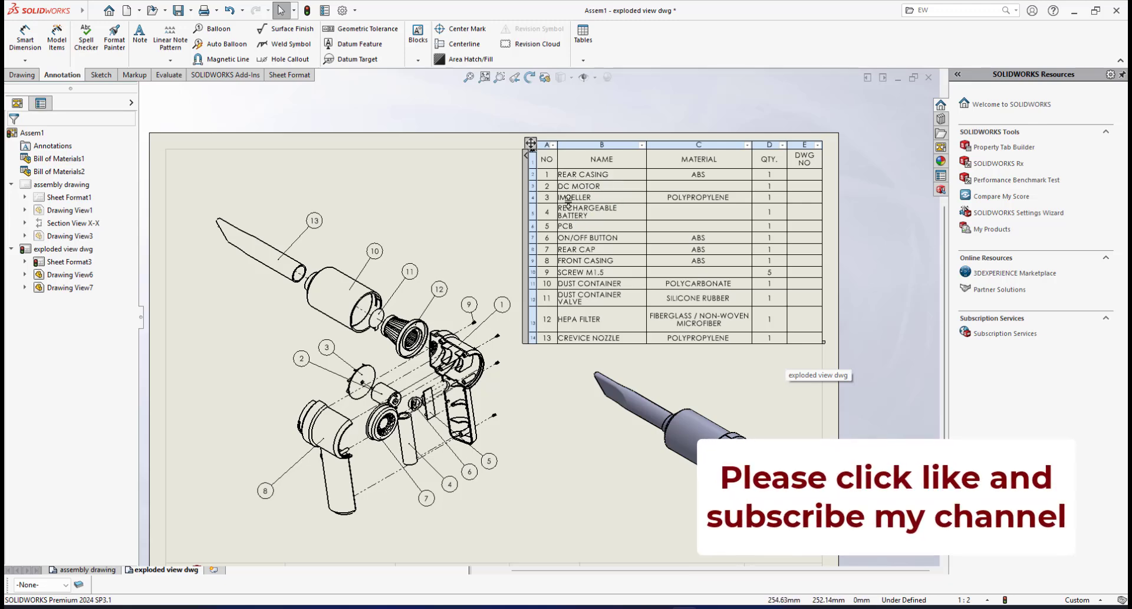